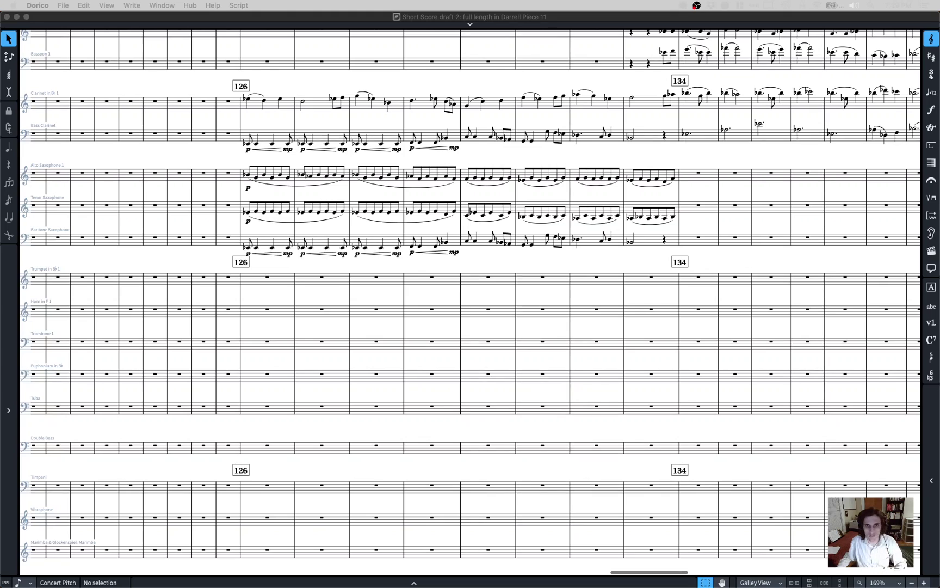
click(250, 287)
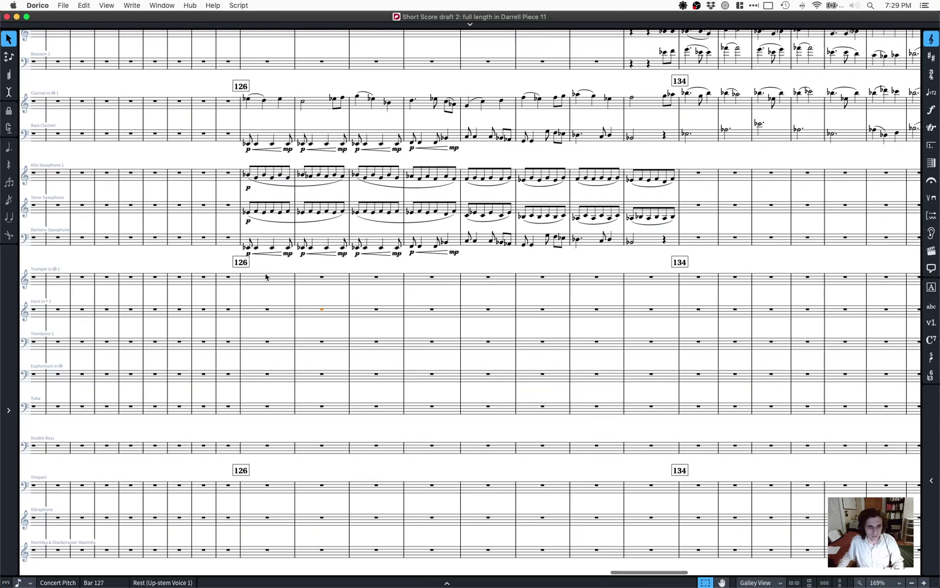
double_click(266, 277)
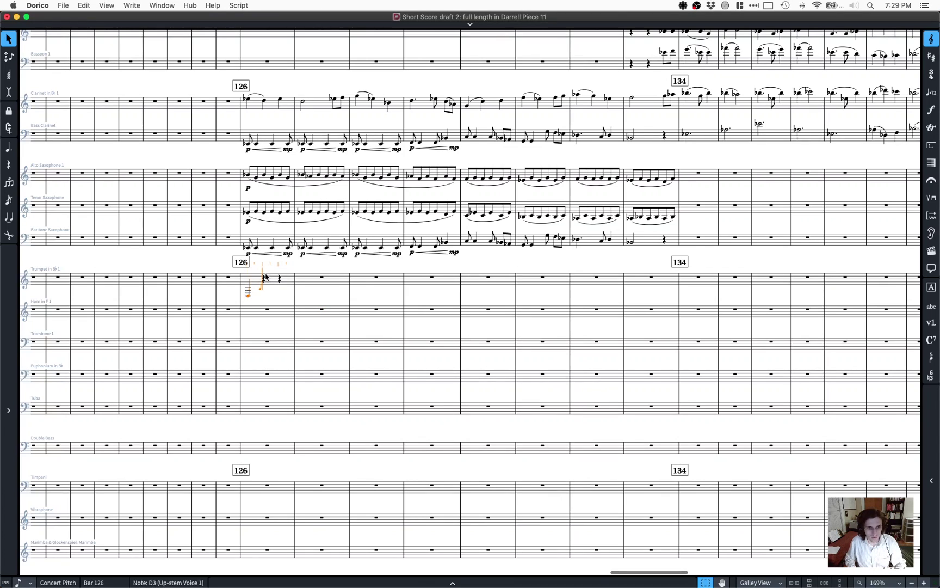
key(Escape)
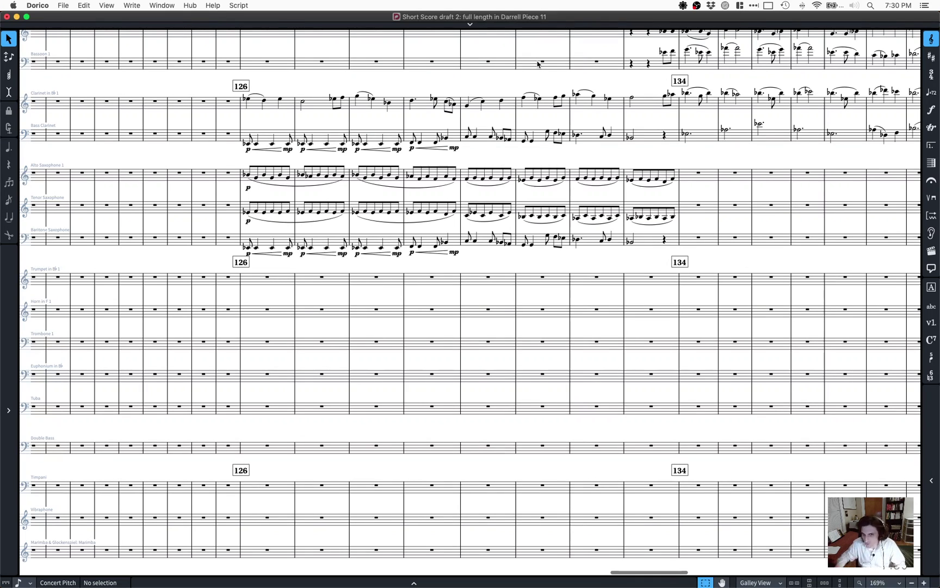
Step: Switch to Preview, reopen the recent image IMG_2389.jpeg, and shrink and centre its window over the score to read the handwritten sketch
scroll(540, 64, right, 1)
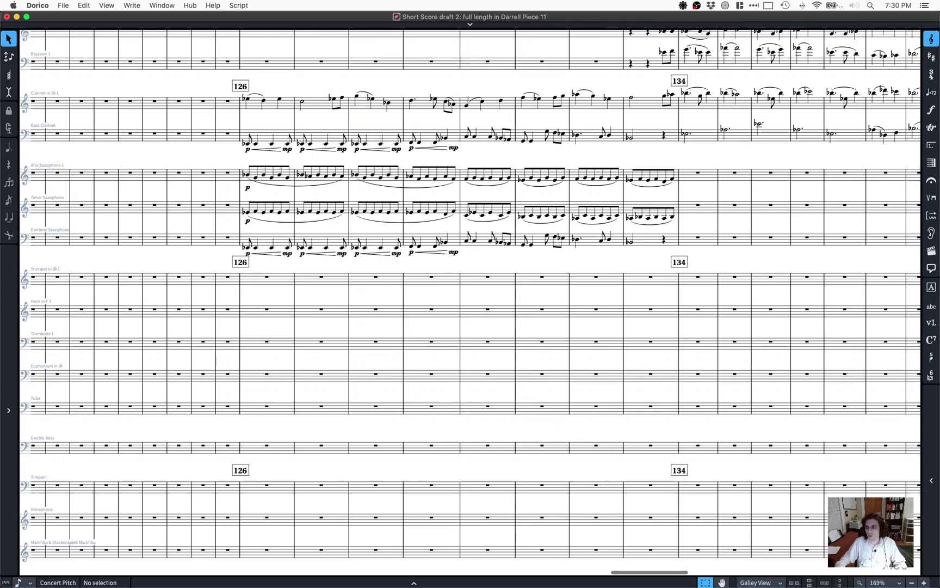
key(super+Tab)
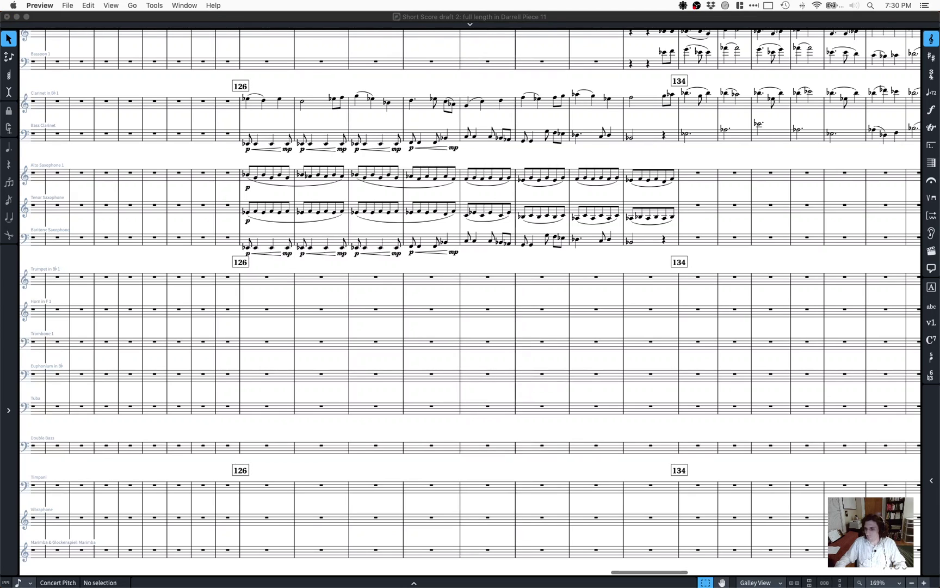
click(68, 5)
mouse_move(107, 36)
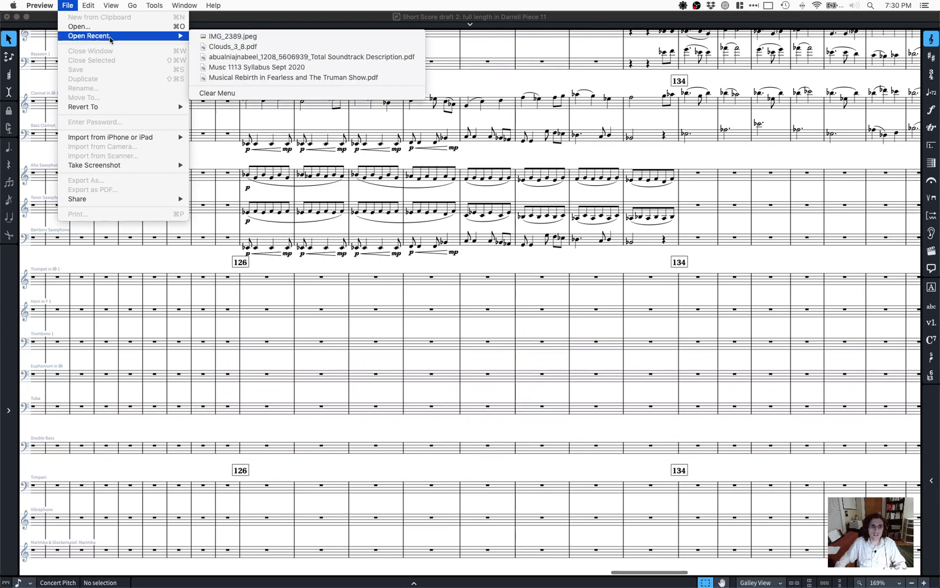
click(259, 38)
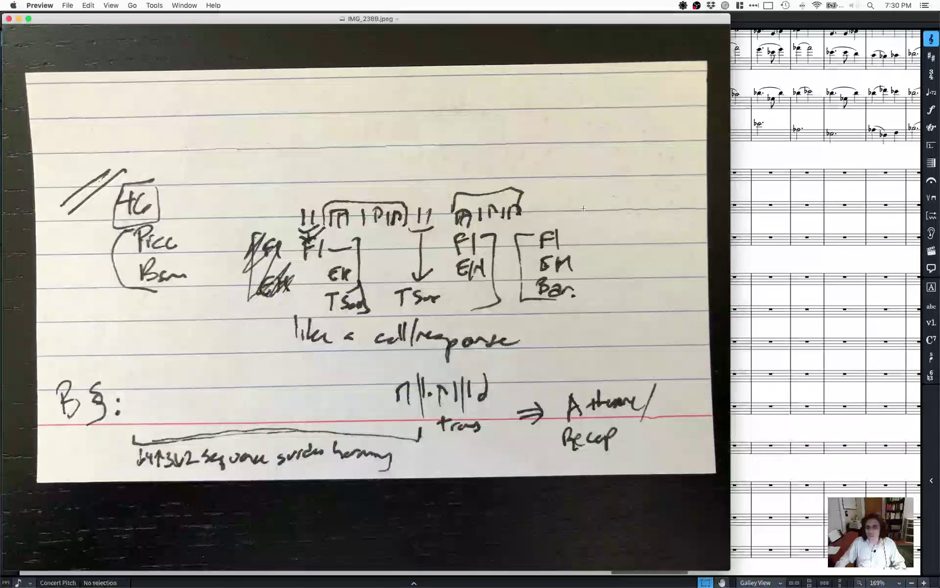
drag(729, 13, 619, 174)
drag(374, 180, 534, 129)
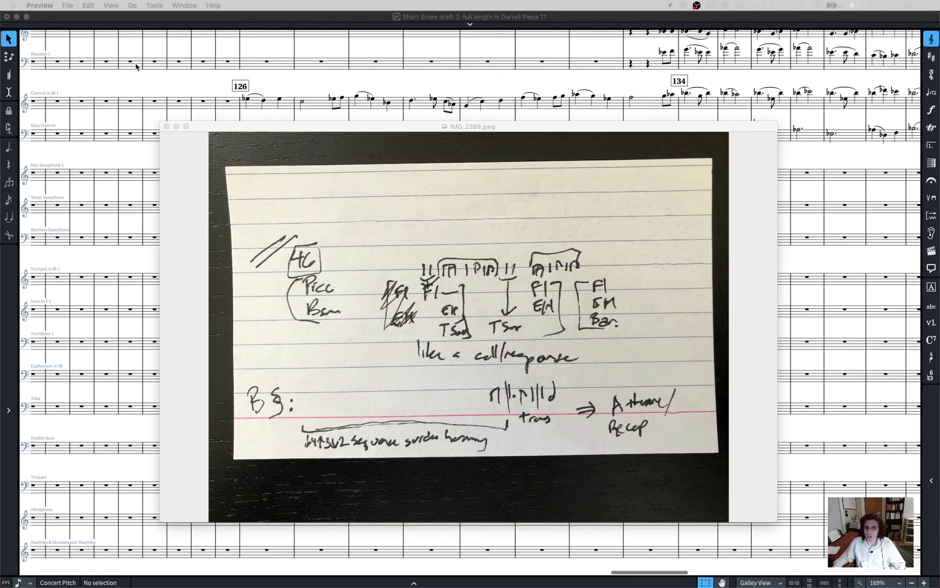
Step: Close the sketch image, switch back to Dorico, and go back to the opening bars of the score
click(200, 130)
key(super+Tab)
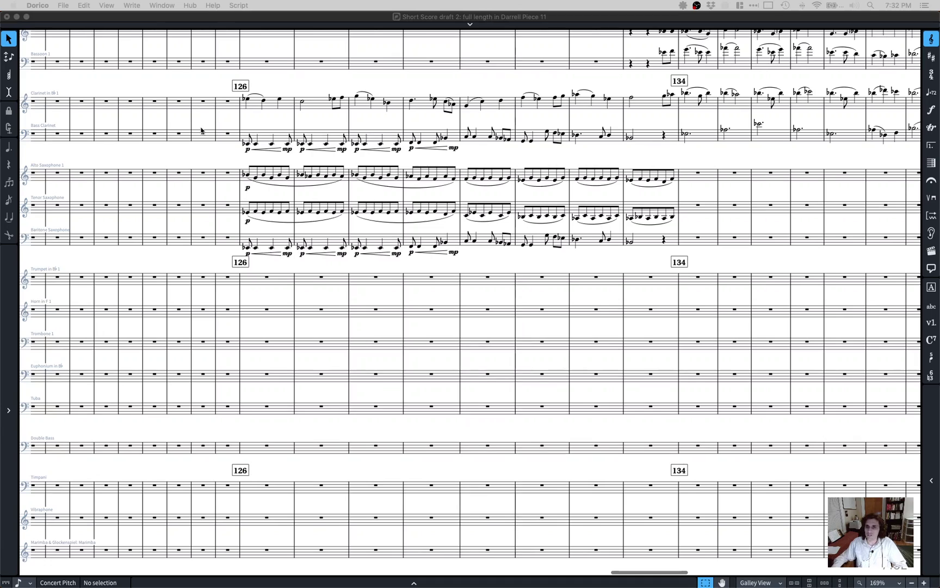
click(205, 228)
scroll(205, 227, left, 3)
scroll(205, 227, left, 8)
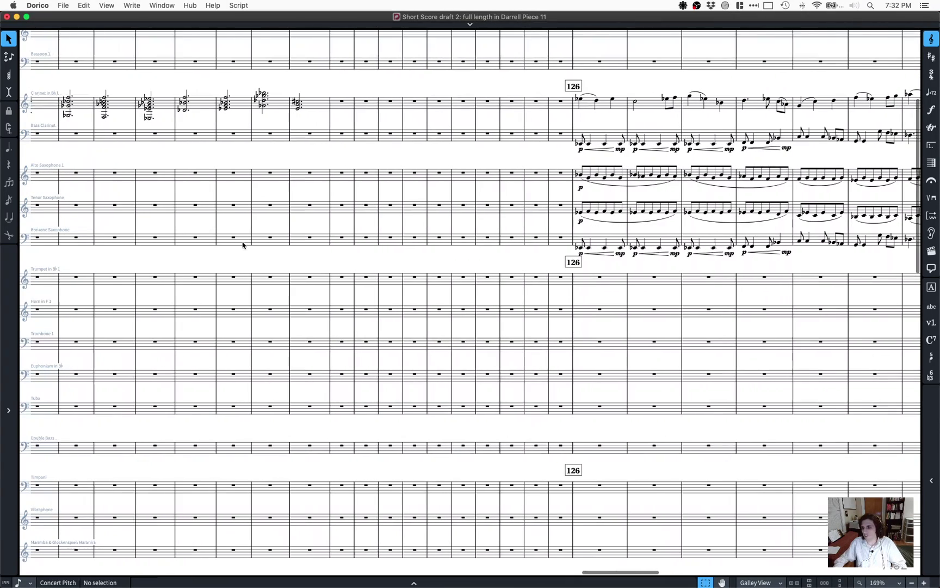
scroll(370, 251, left, 20)
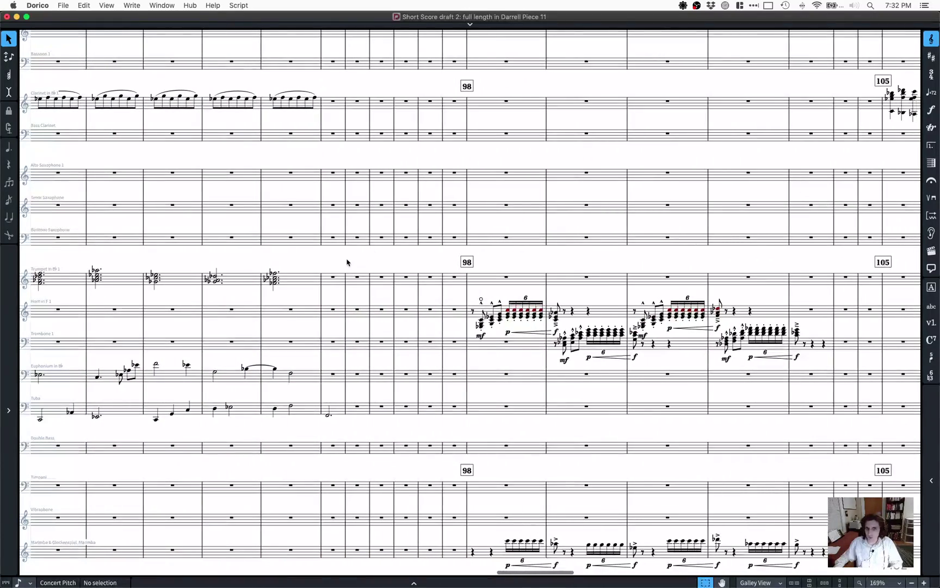
scroll(347, 262, left, 20)
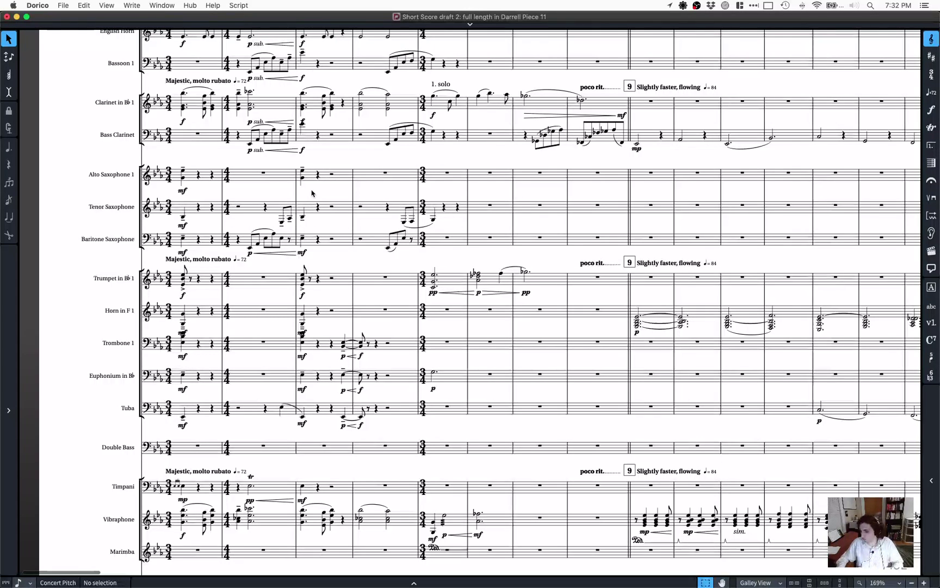
scroll(312, 192, down, 2)
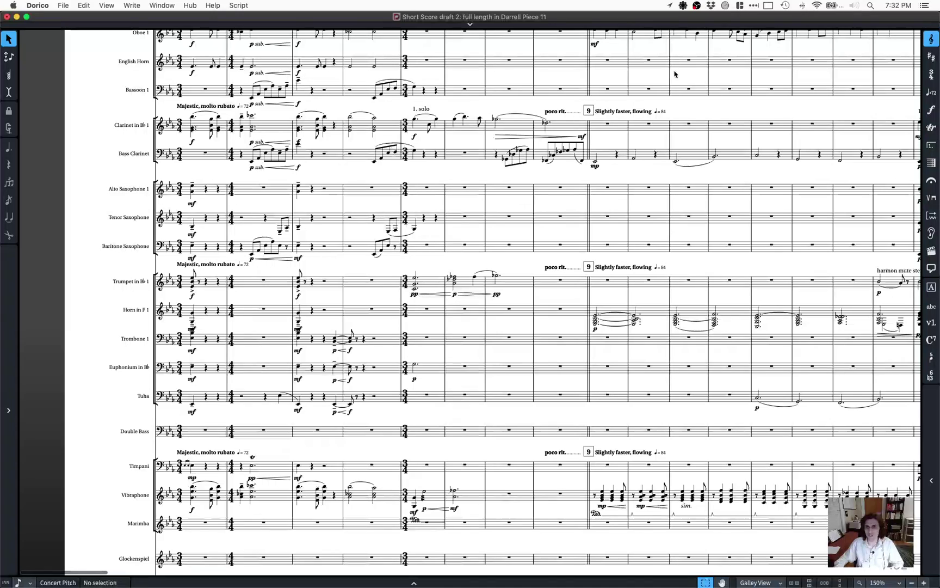
Step: Route the Soundflower (2ch) output to Scarlett 2i4 USB and play the score from bar 1
click(675, 6)
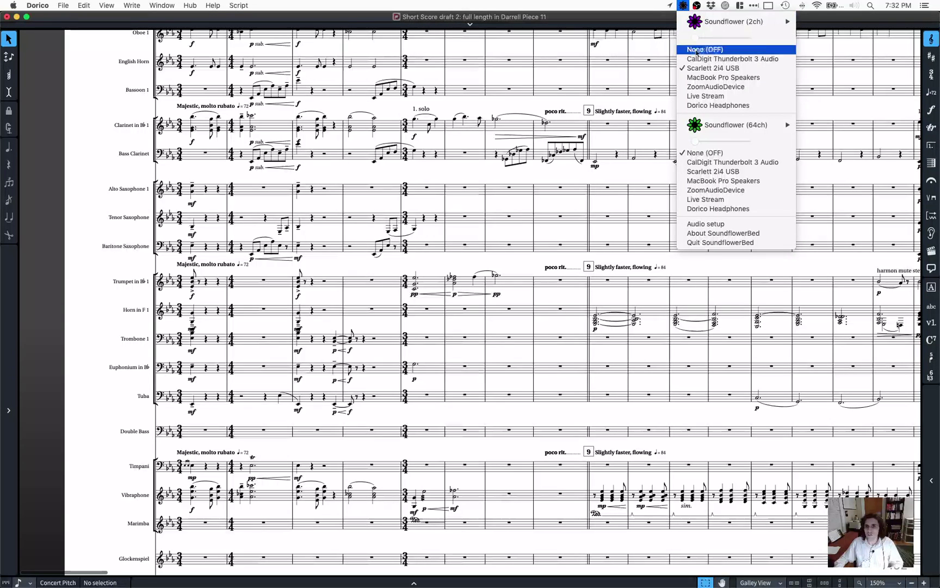
click(707, 67)
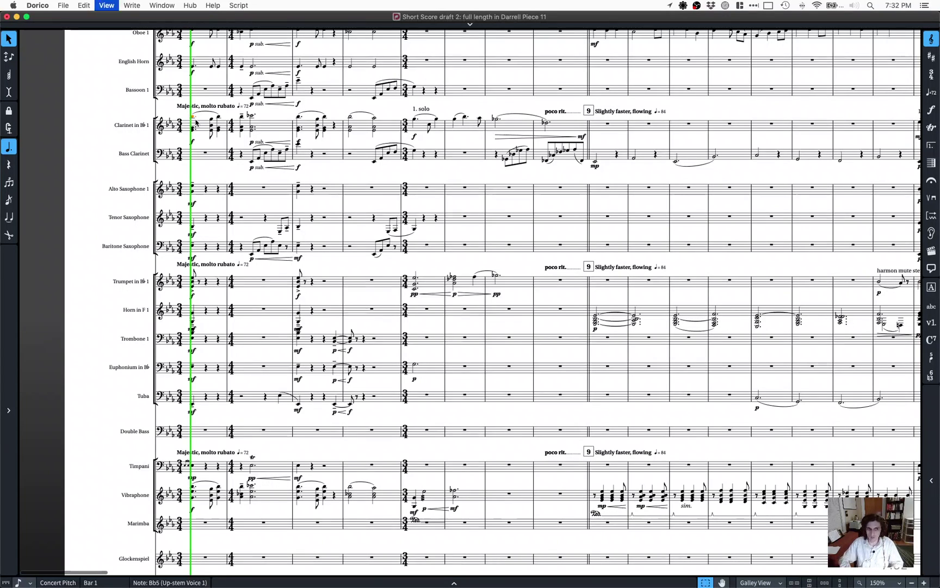
key(super+minus)
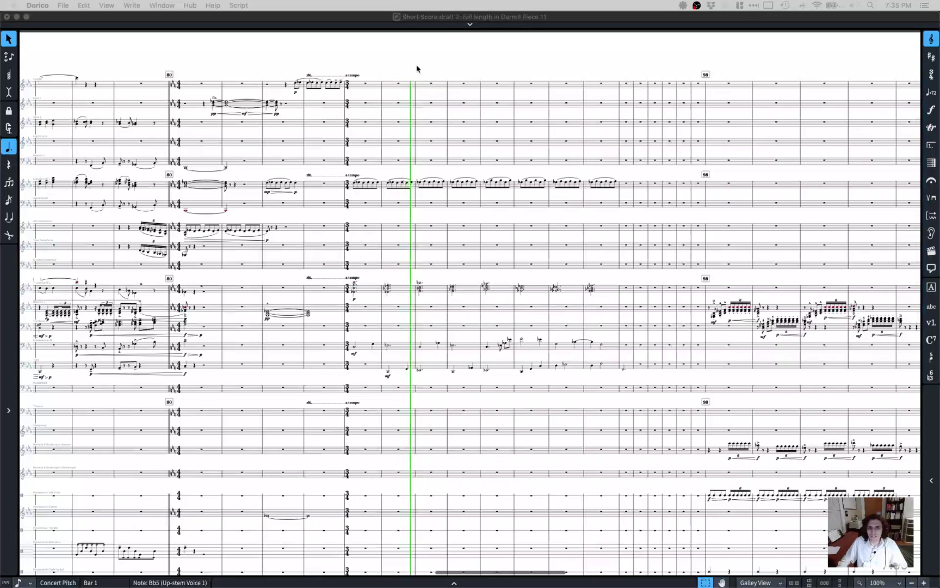
Step: Select the trumpet chords from the a tempo at bar 84 through bar 91
click(463, 228)
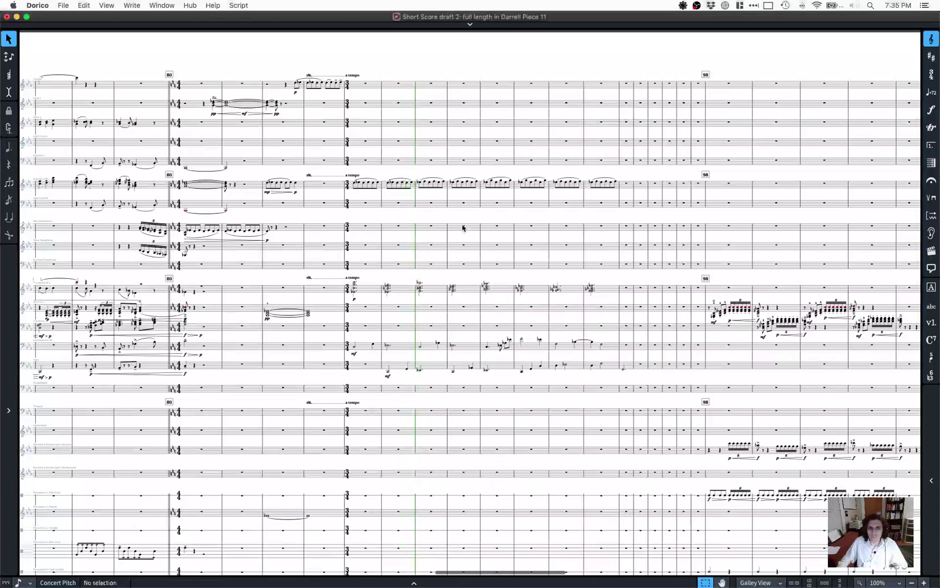
click(365, 293)
scroll(469, 300, up, 3)
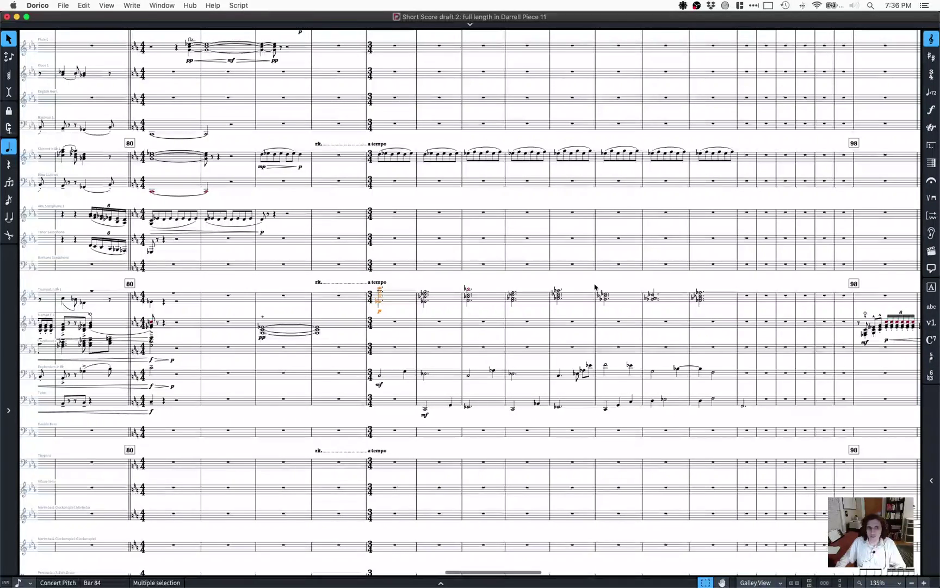
scroll(595, 287, left, 2)
scroll(595, 287, up, 3)
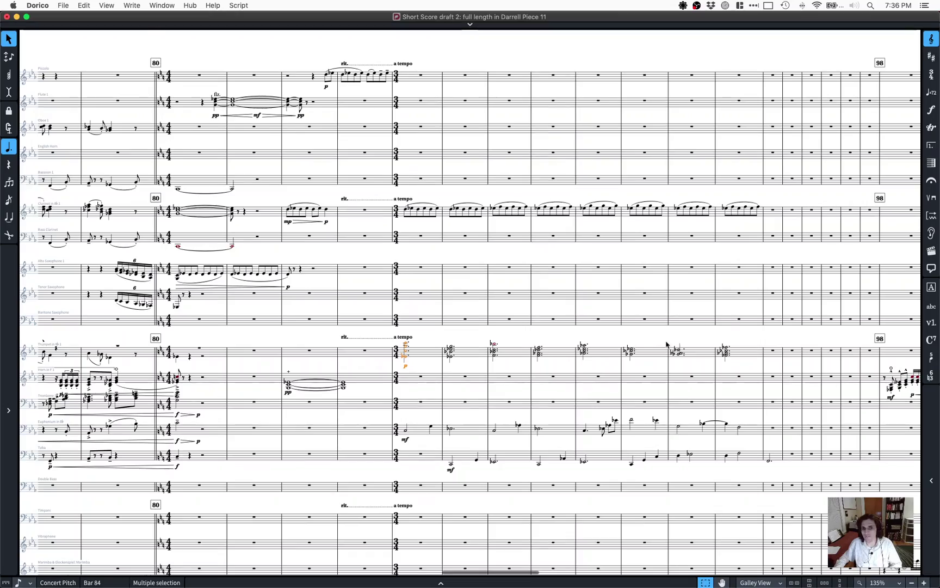
scroll(667, 344, up, 2)
scroll(666, 344, right, 10)
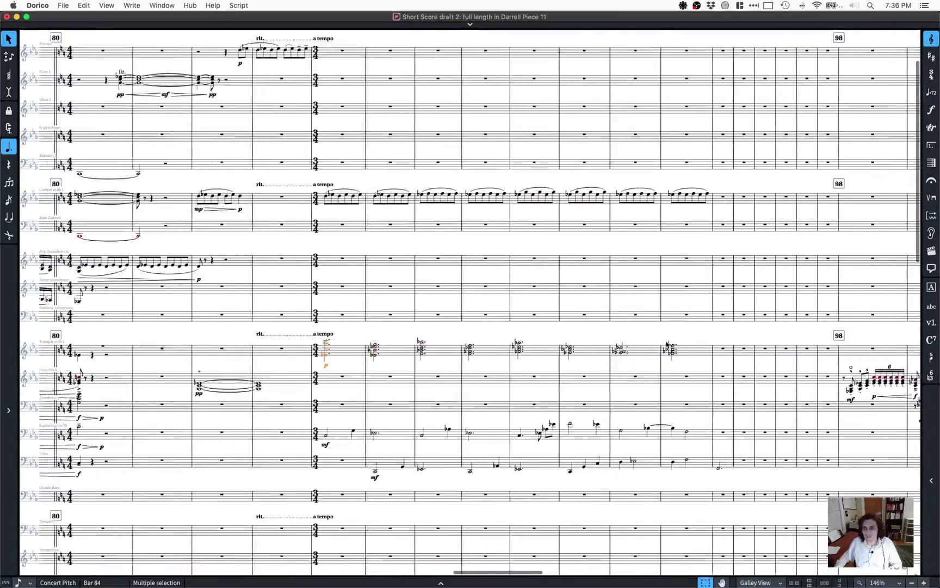
scroll(501, 346, down, 3)
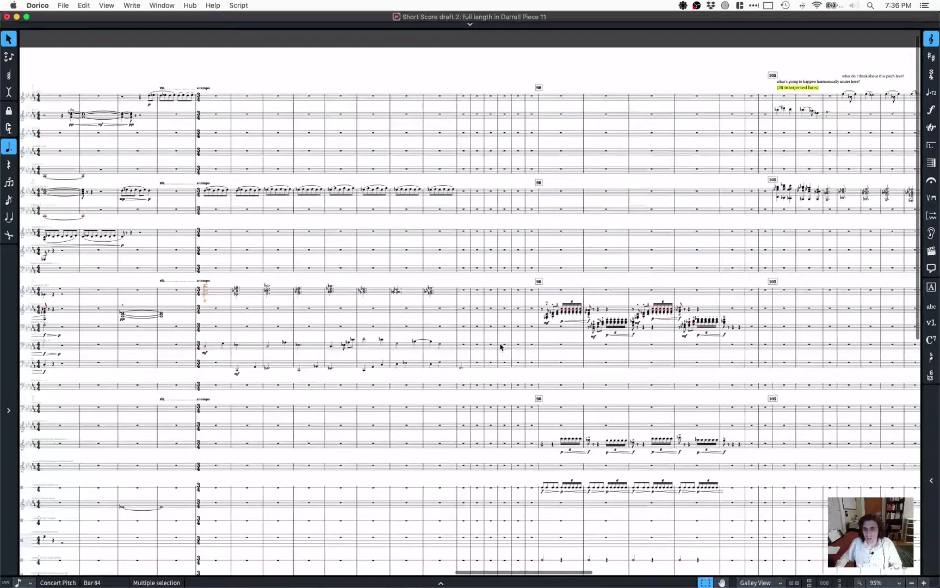
scroll(500, 346, right, 3)
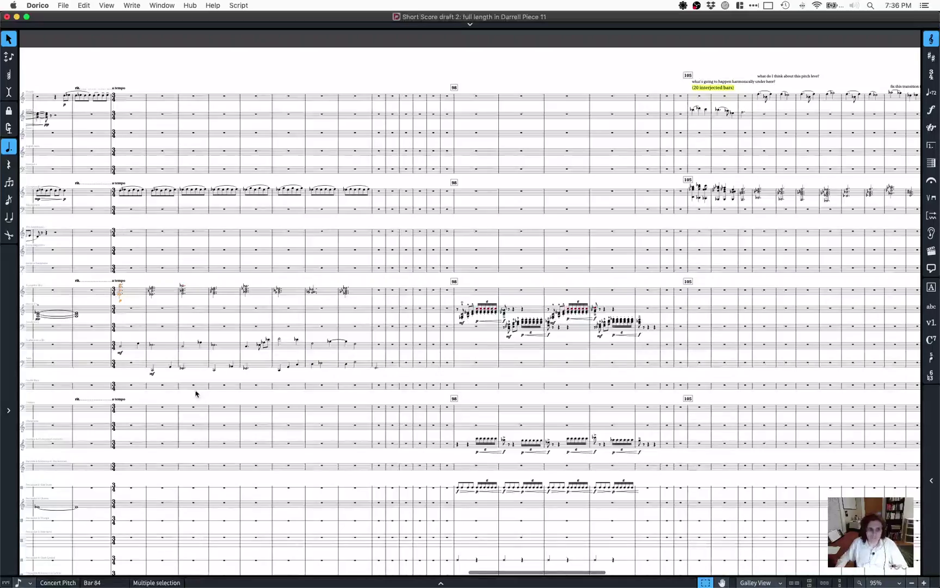
scroll(179, 320, up, 3)
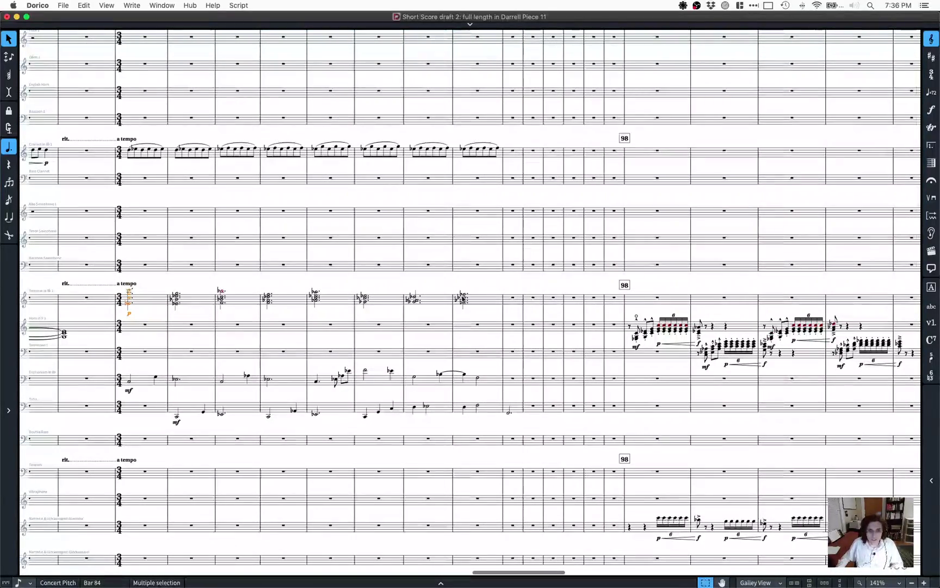
shift+click(462, 302)
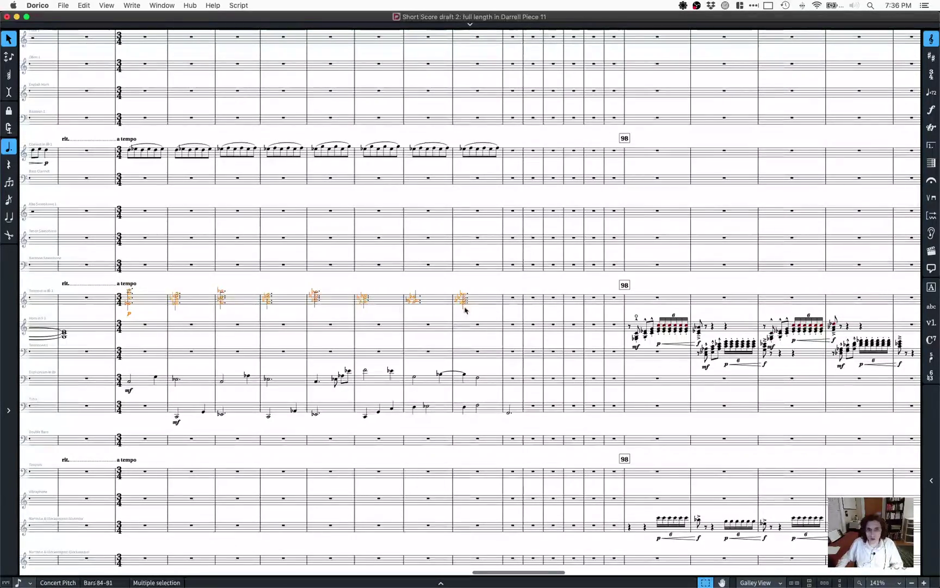
Step: Review the earlier music back to rehearsal mark 33, and return to the passage between bars 84 and 98
scroll(429, 315, left, 5)
scroll(406, 317, up, 2)
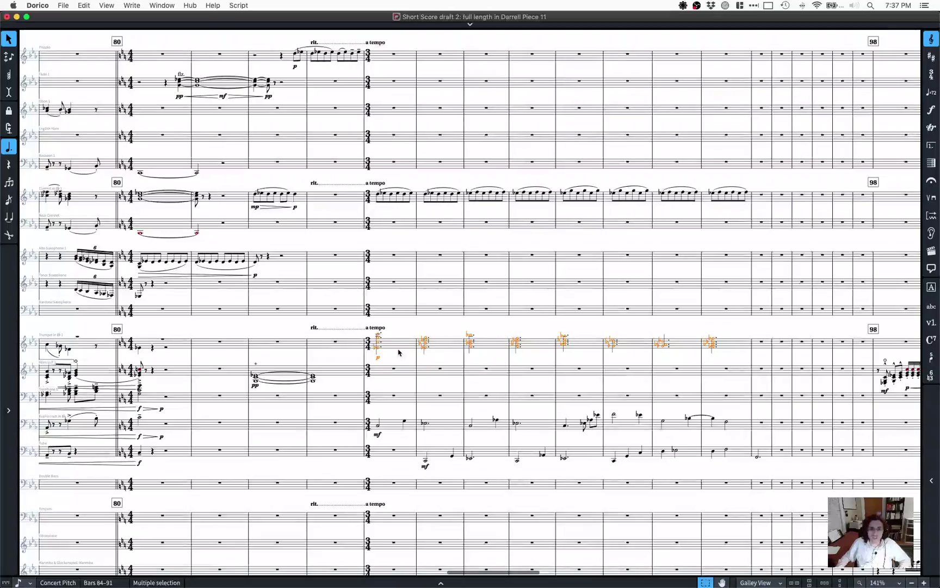
scroll(366, 349, left, 10)
scroll(366, 348, left, 15)
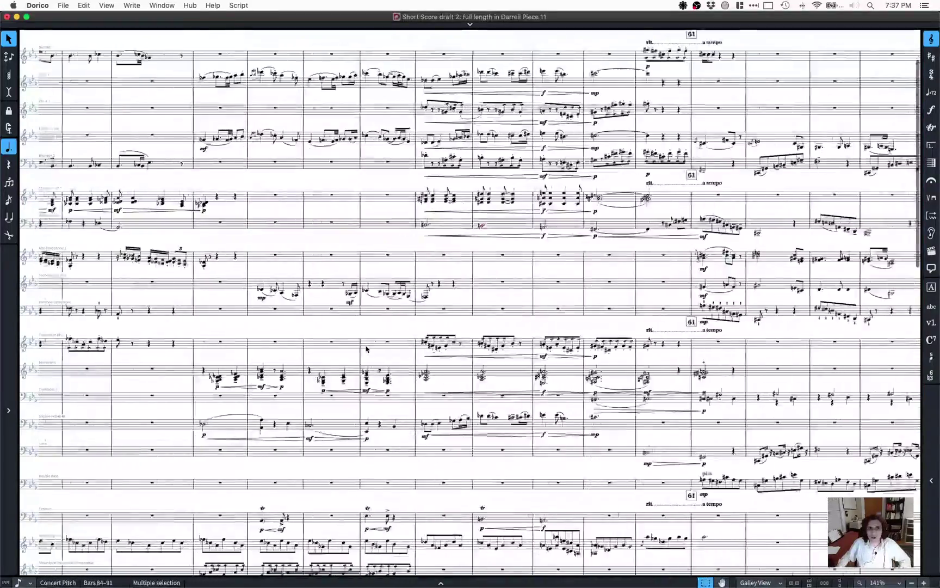
scroll(366, 349, left, 12)
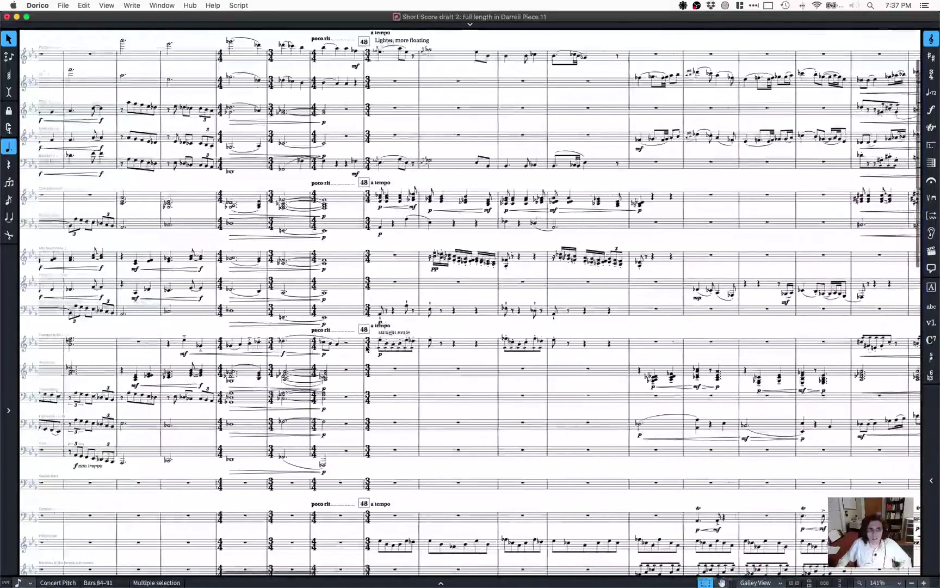
scroll(366, 348, left, 12)
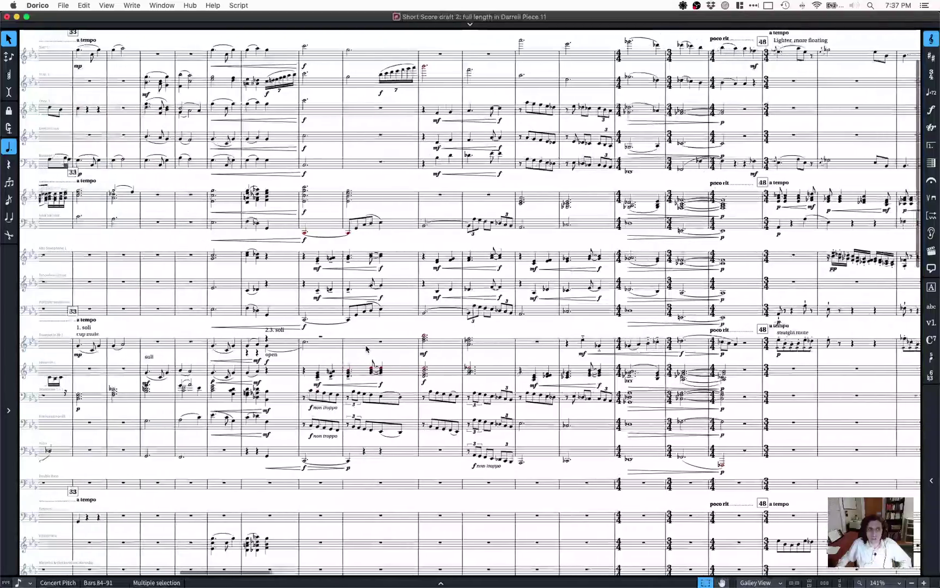
scroll(366, 349, up, 1)
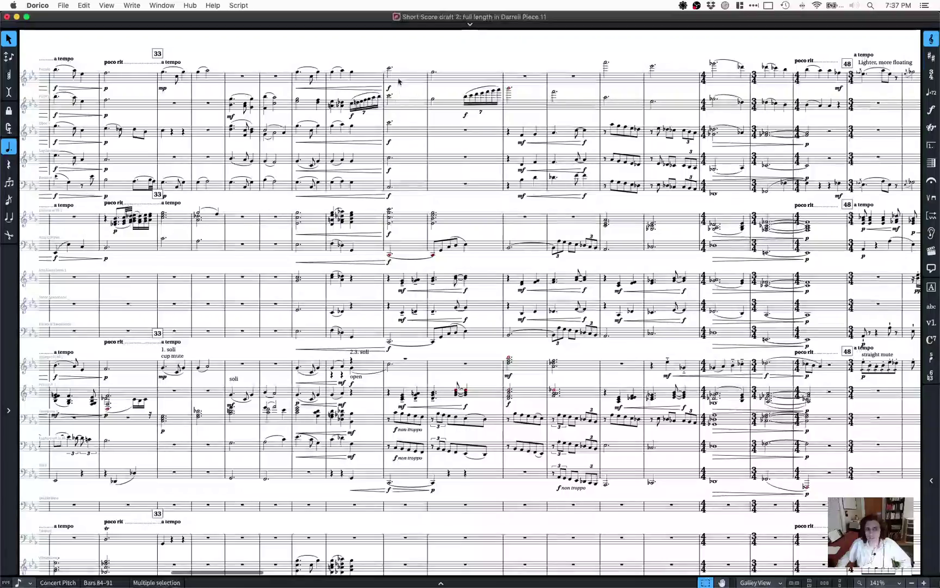
scroll(490, 217, right, 10)
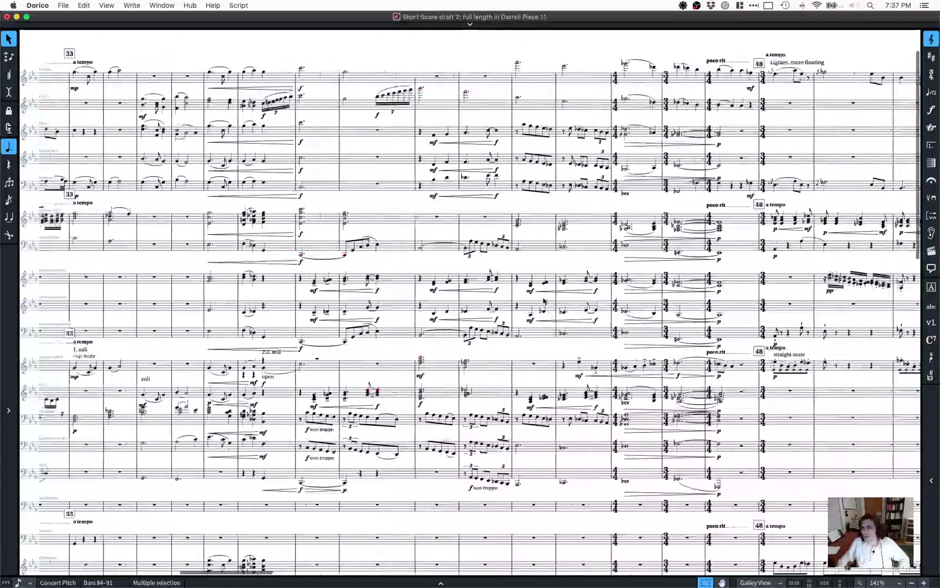
scroll(543, 301, right, 20)
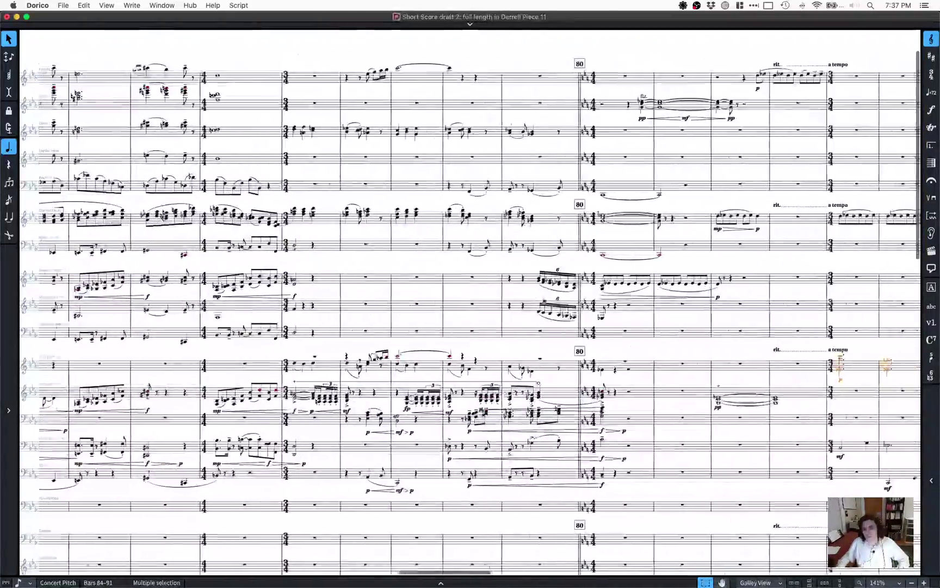
scroll(544, 301, right, 10)
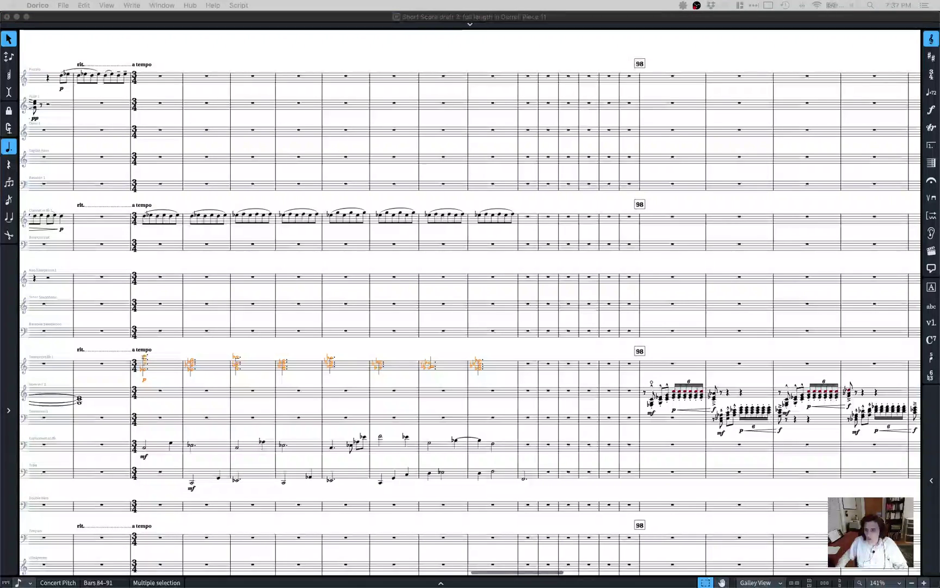
Step: Clear the trumpet selection and select the end of the trombone figure in bars 101 to 102
click(213, 351)
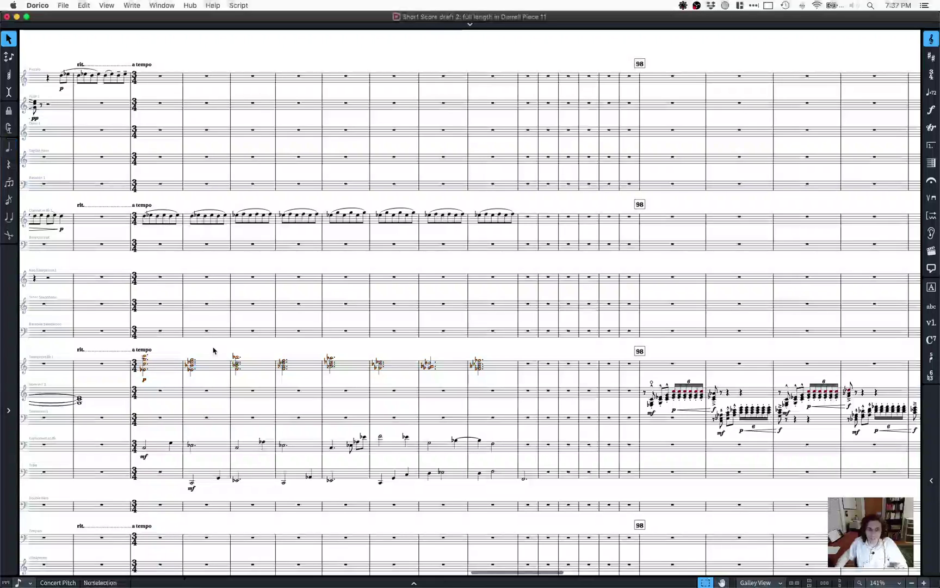
scroll(320, 346, right, 8)
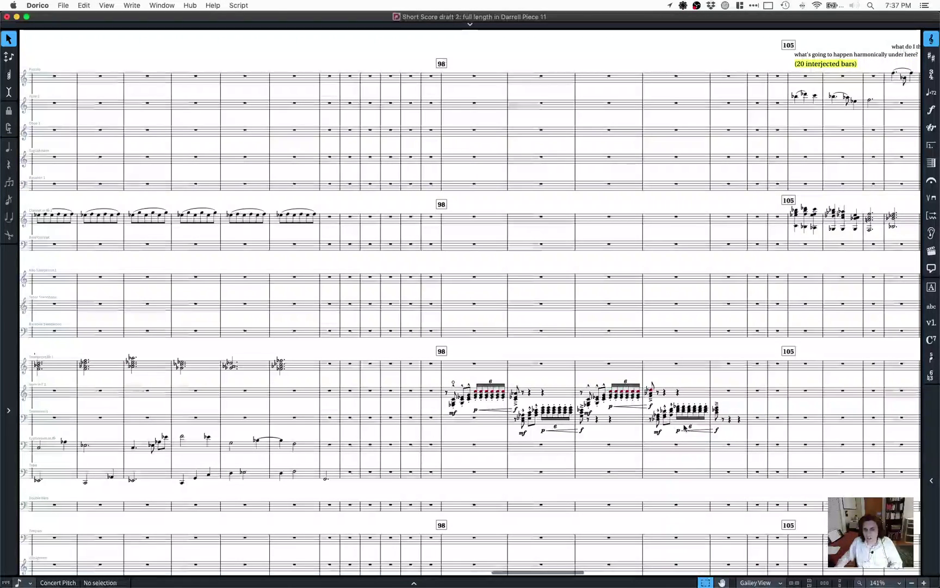
drag(709, 399, 743, 434)
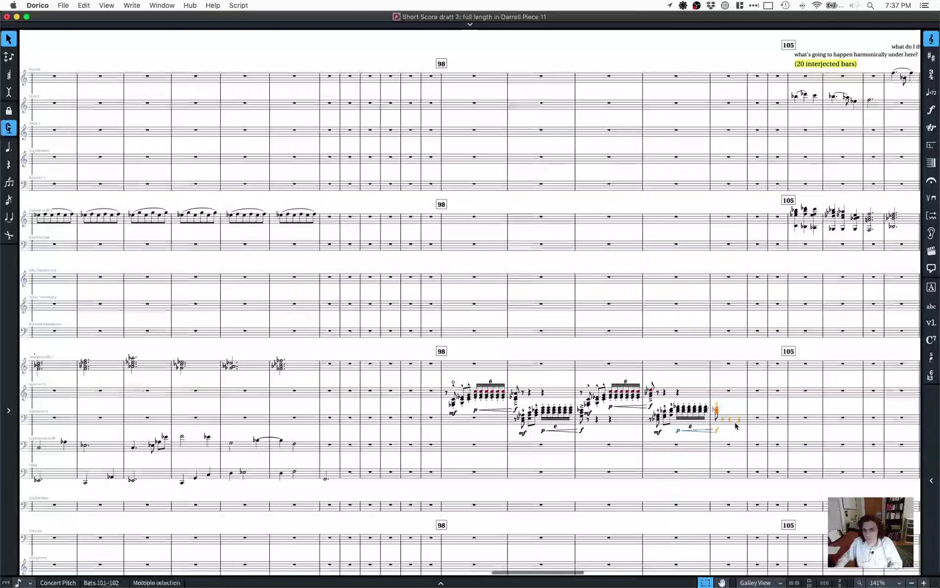
Step: Select the horn and trombone figures in bars 98 to 102, play them back, and delete them
shift+click(446, 397)
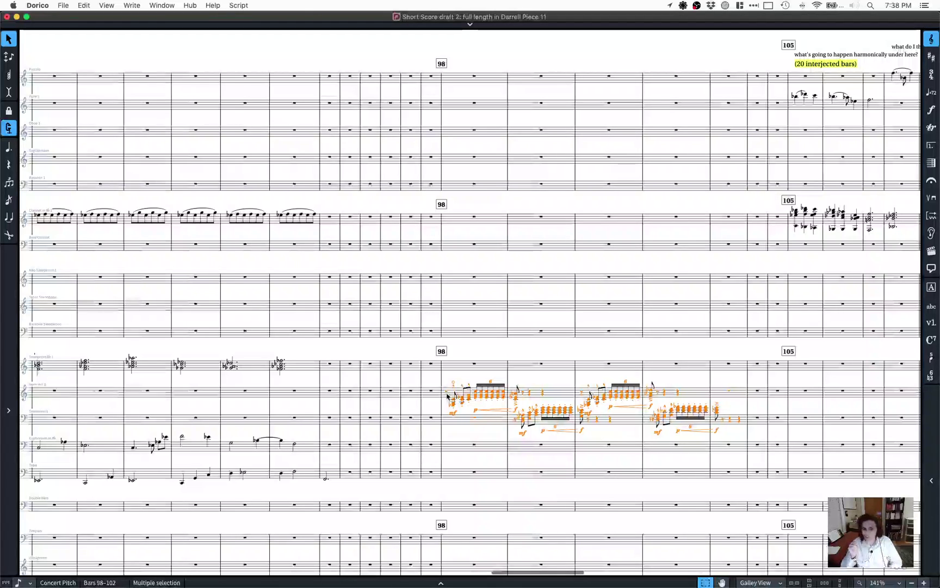
key(space)
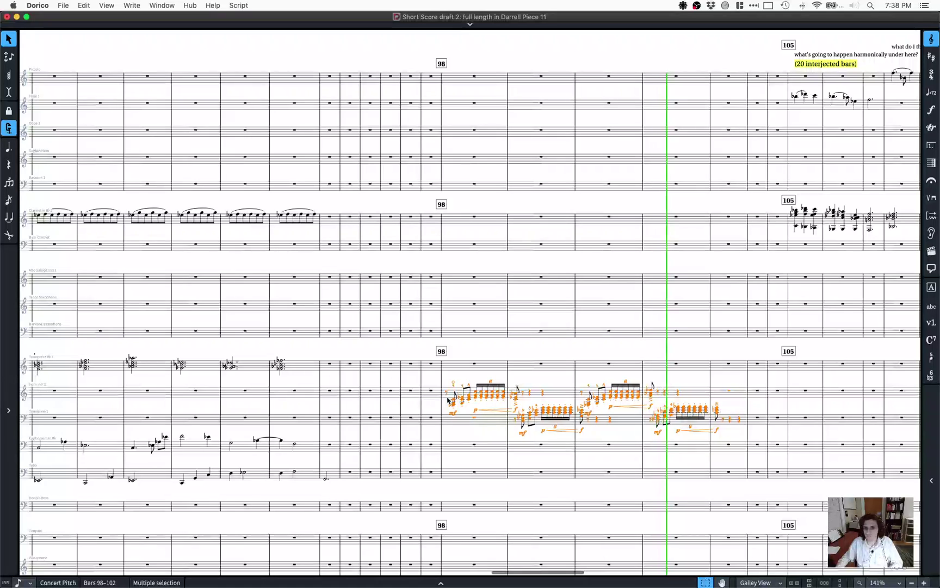
key(space)
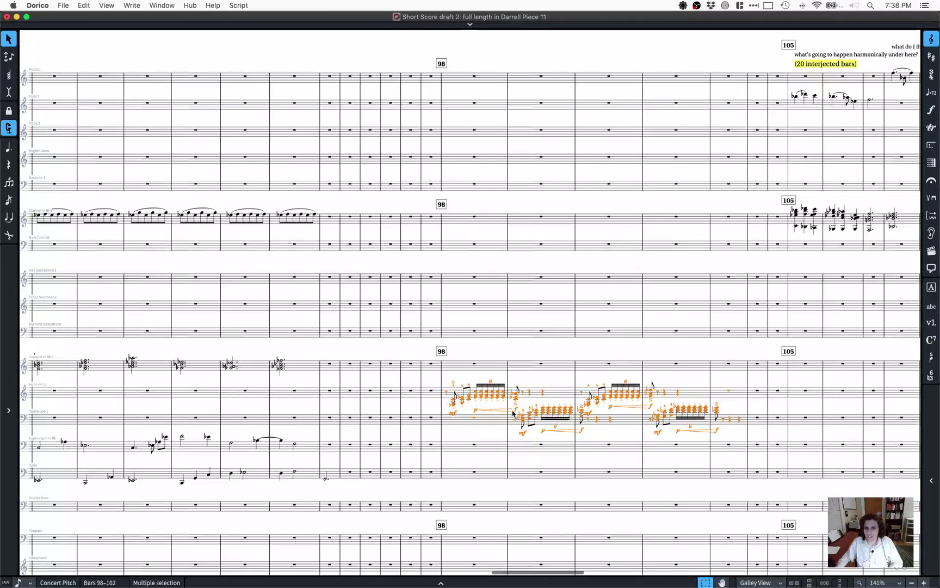
scroll(513, 413, right, 3)
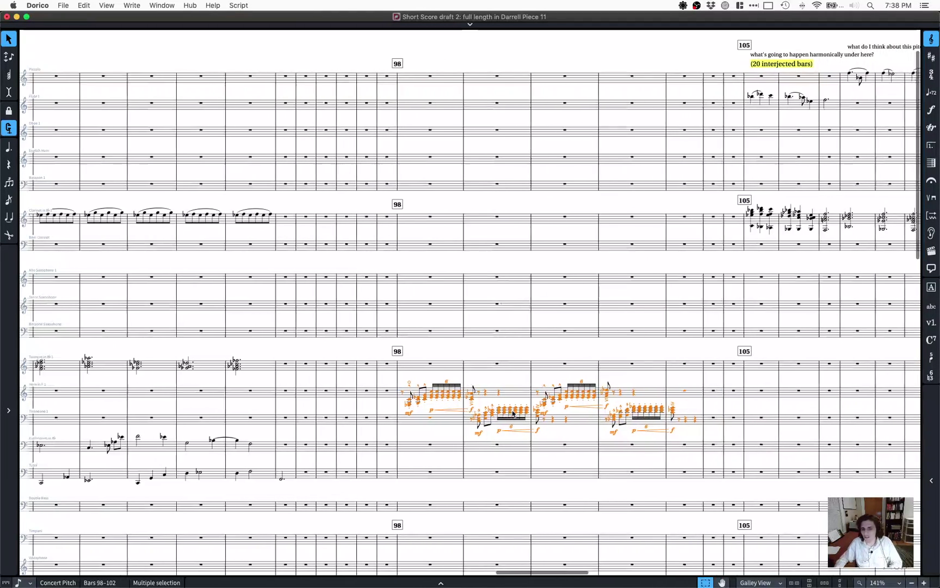
key(Delete)
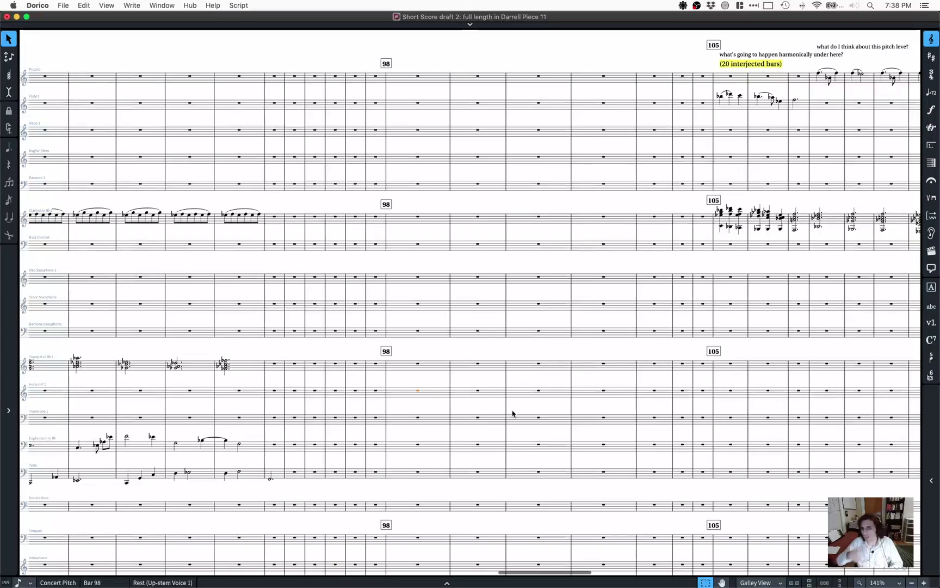
Step: Delete the remaining percussion material in bars 98 to 102, from the marimba down to the bass drum staff
scroll(453, 386, down, 10)
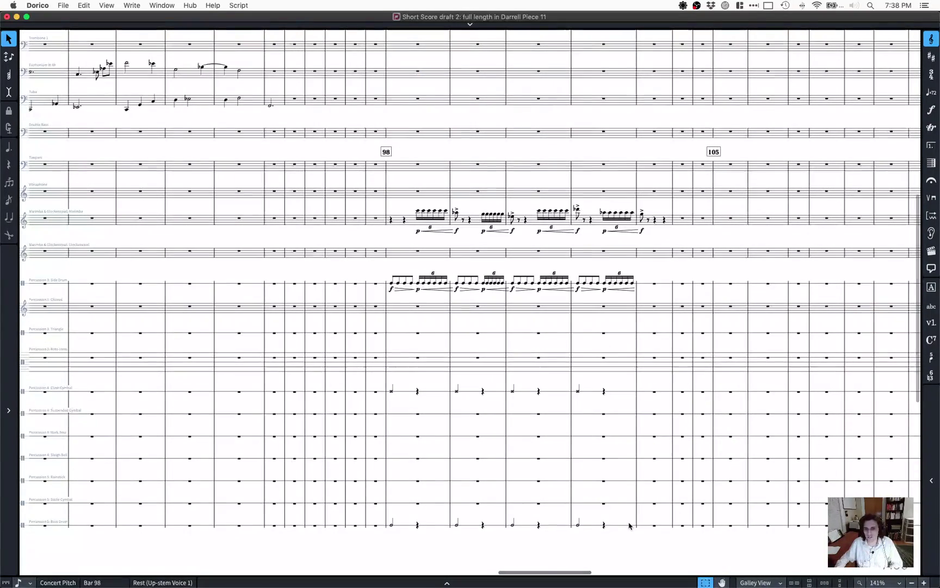
shift+click(630, 525)
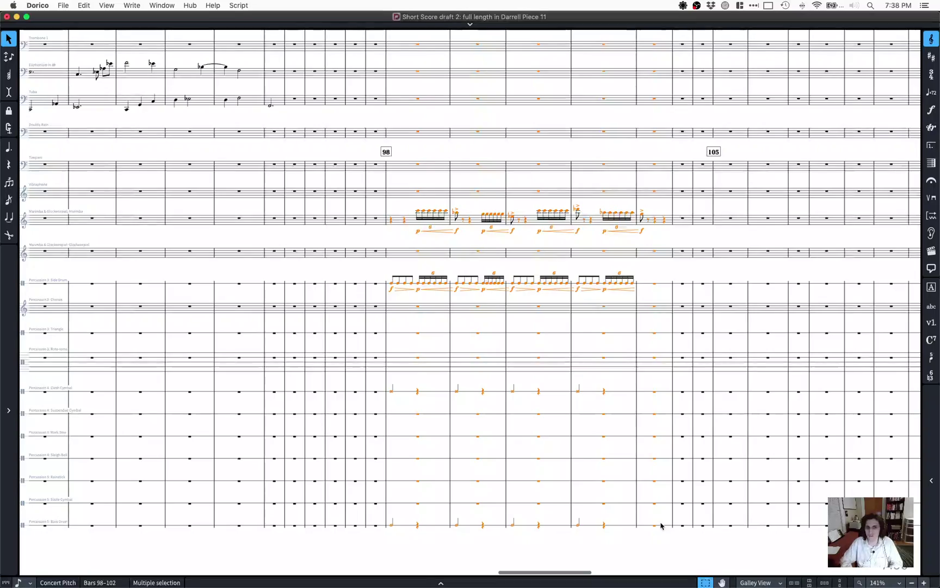
key(Delete)
Step: Examine the passage from the a tempo at bar 84 through the emptied bars leading to rehearsal mark 105
scroll(227, 183, up, 6)
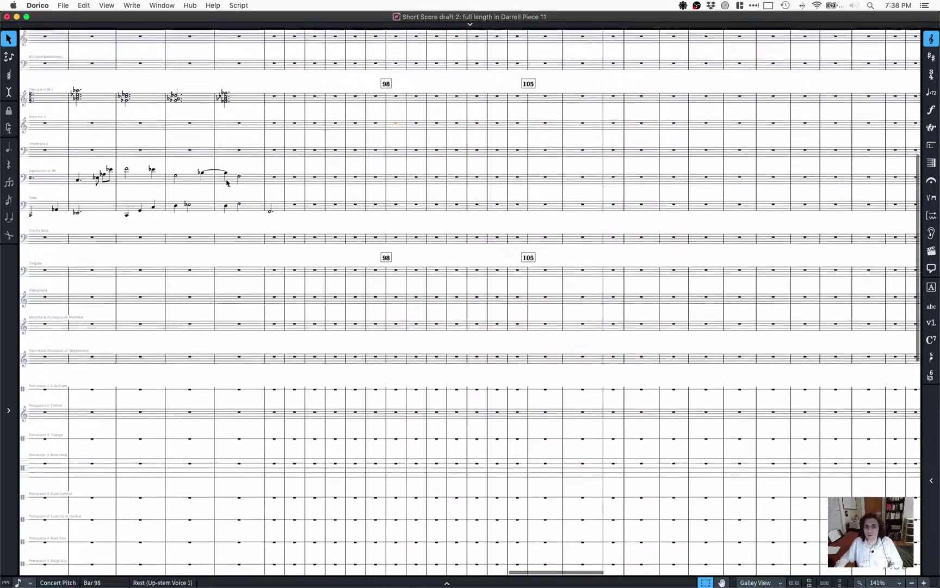
scroll(227, 182, up, 4)
scroll(227, 183, right, 4)
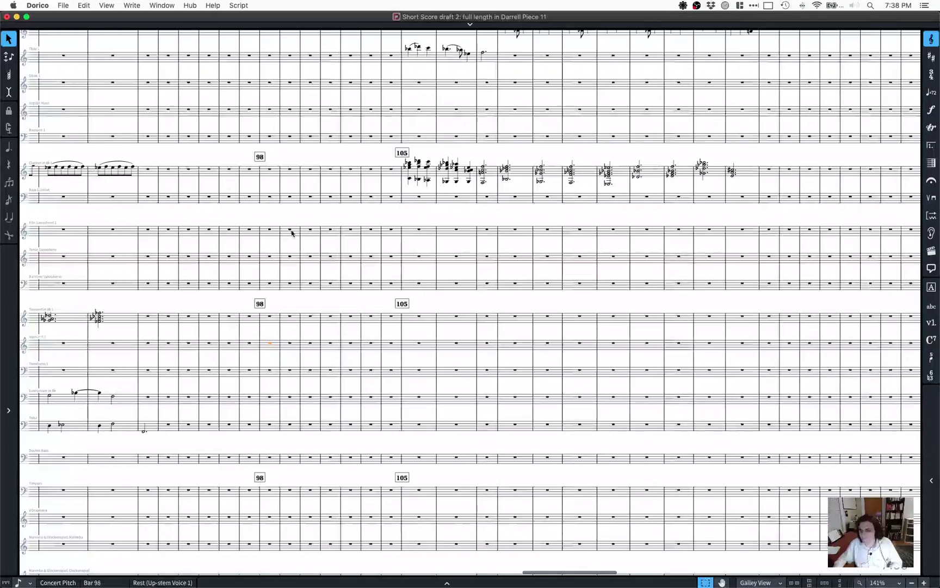
scroll(274, 180, up, 1)
scroll(378, 177, left, 13)
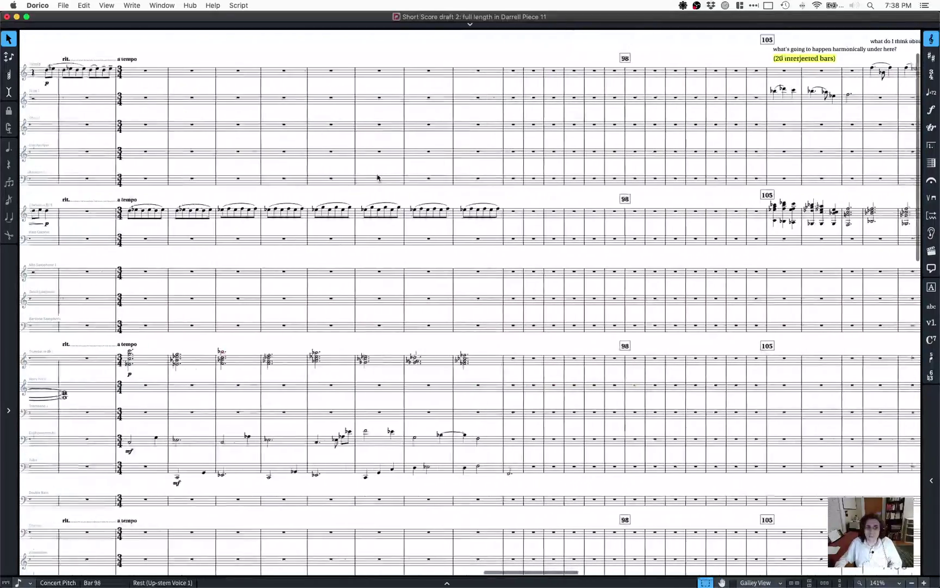
scroll(378, 177, right, 3)
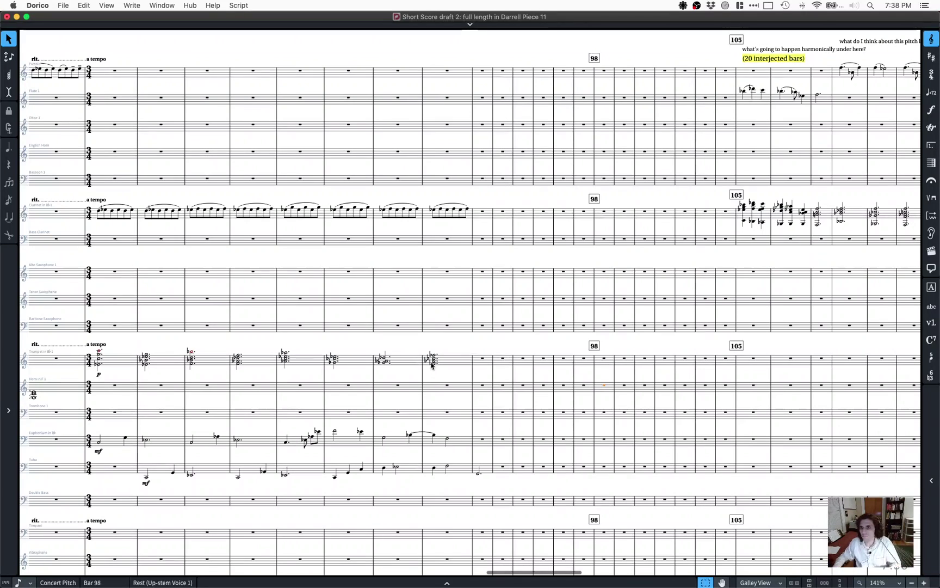
Step: Review the music from rehearsal mark 105 through marks 126, 134, 142 and 150 to the end of the flow
scroll(441, 255, right, 10)
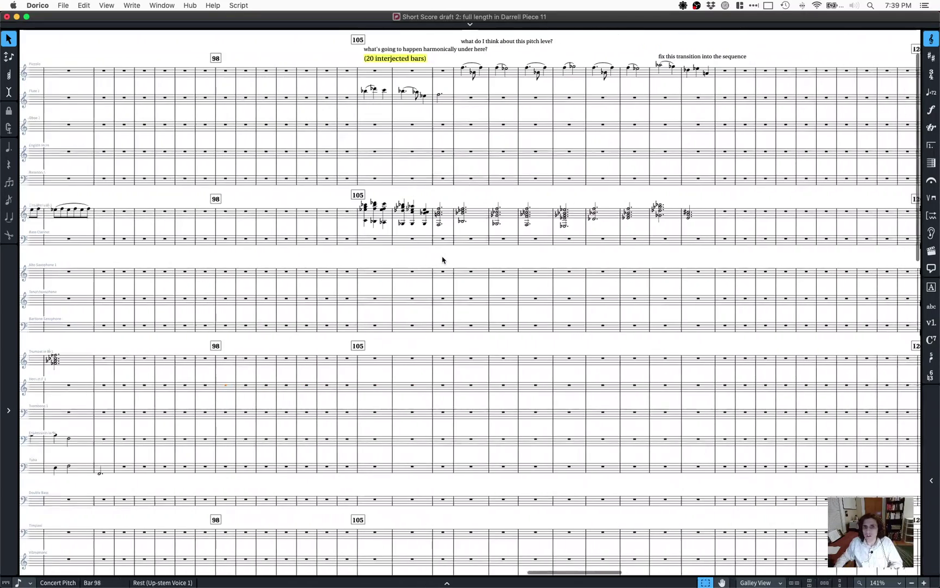
scroll(607, 196, right, 1)
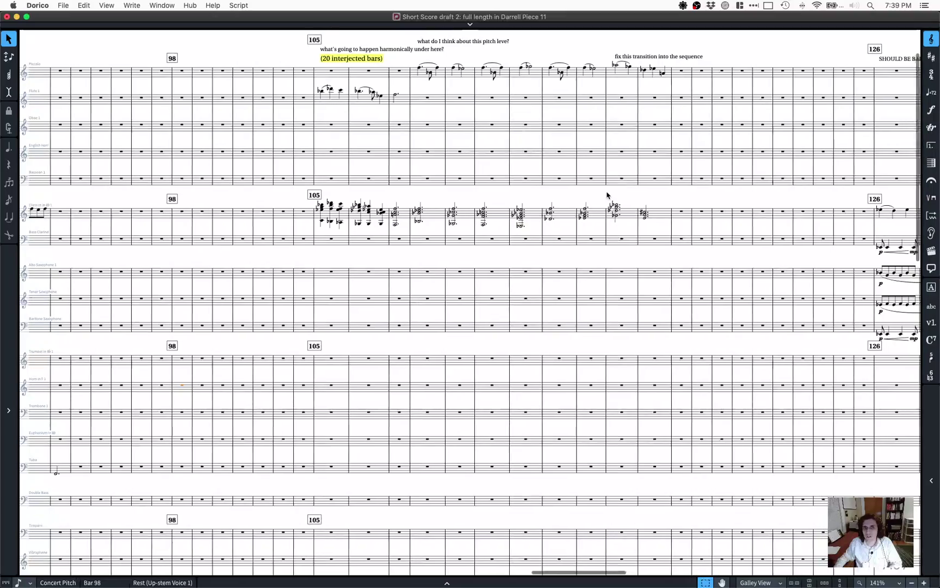
scroll(609, 198, right, 4)
scroll(772, 230, right, 15)
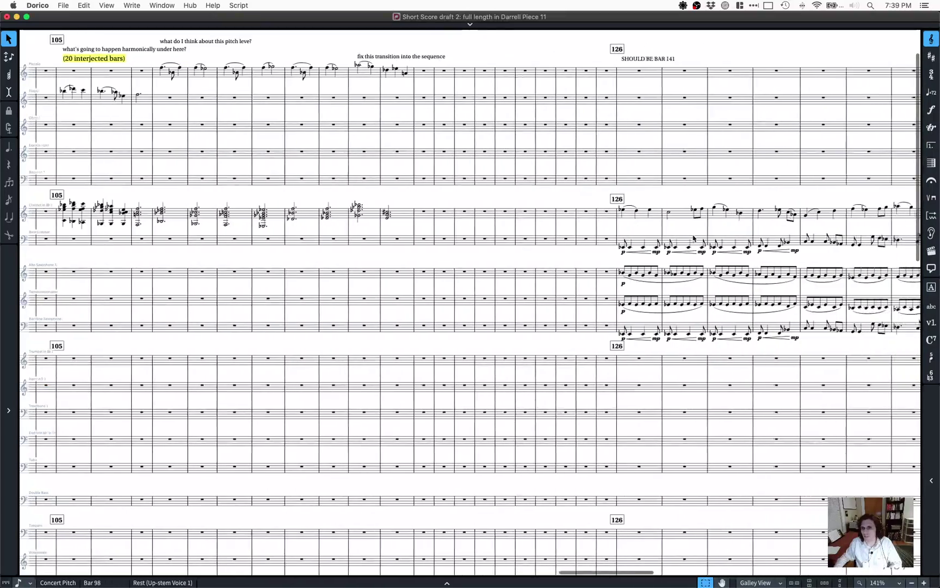
scroll(691, 273, right, 3)
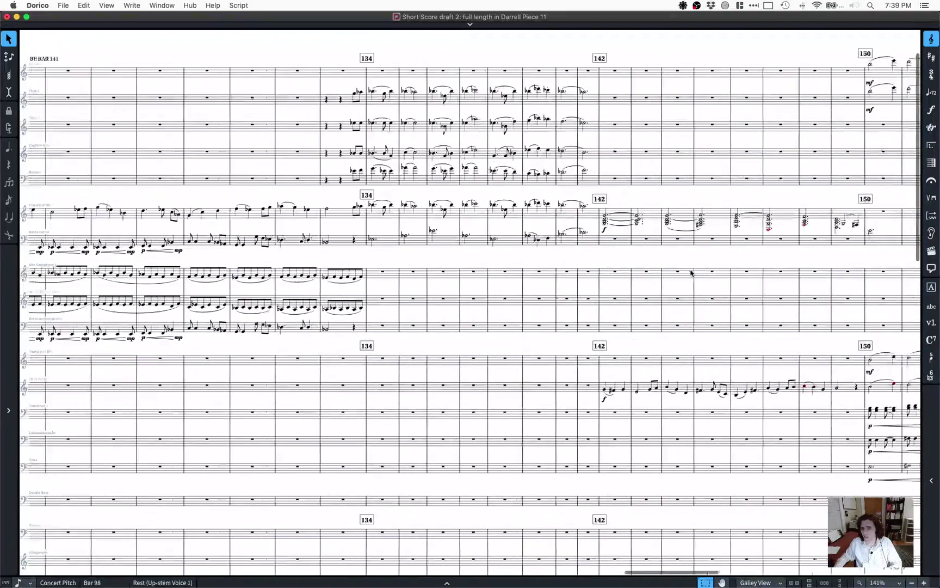
scroll(691, 273, right, 3)
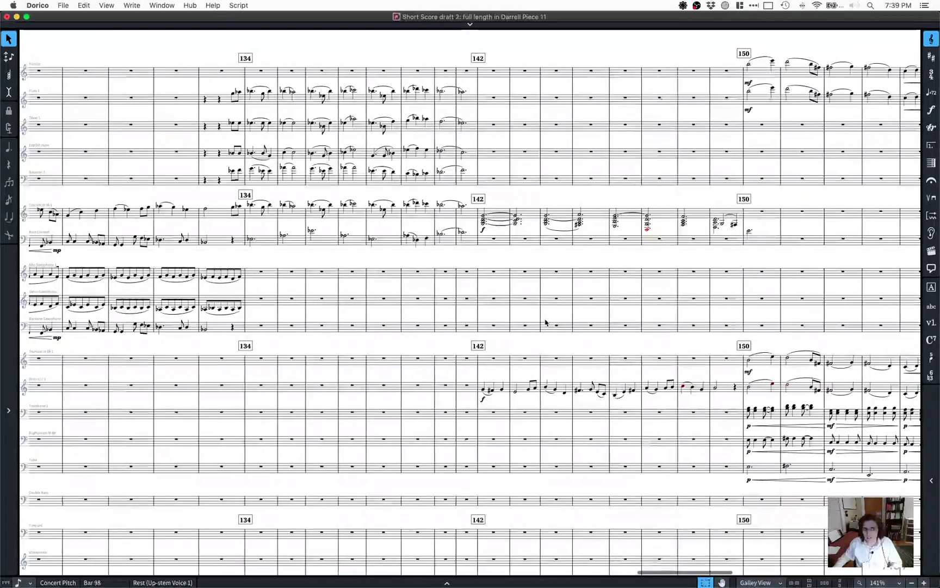
scroll(546, 322, left, 5)
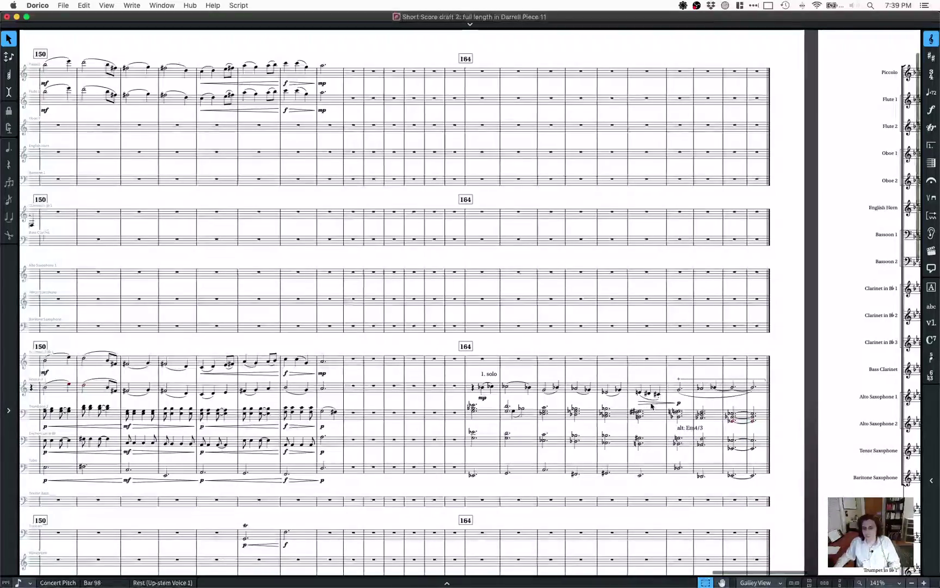
Step: Play the passage from the flute melody at bar 105 to the end of the piccolo line marked for a transition fix
scroll(652, 405, left, 2)
scroll(599, 424, left, 20)
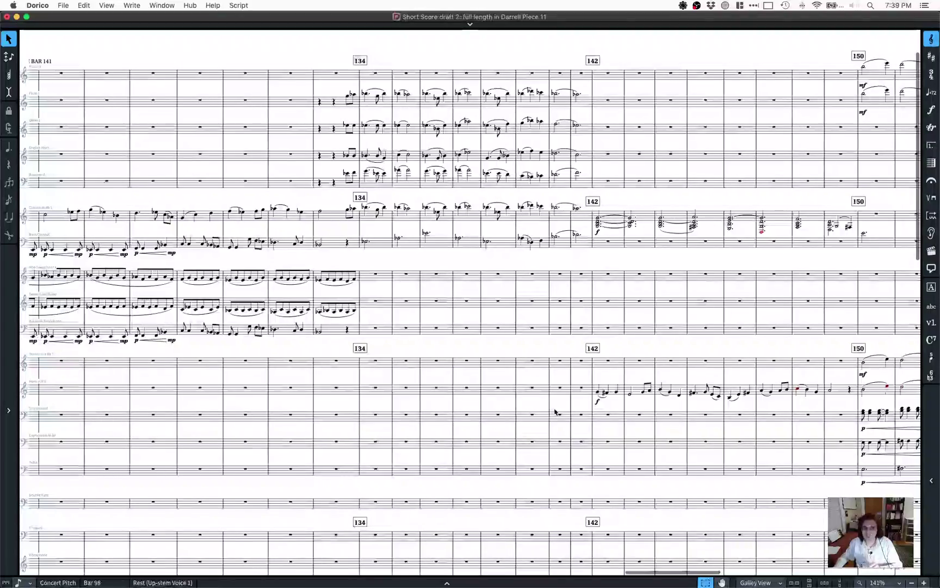
scroll(440, 363, left, 20)
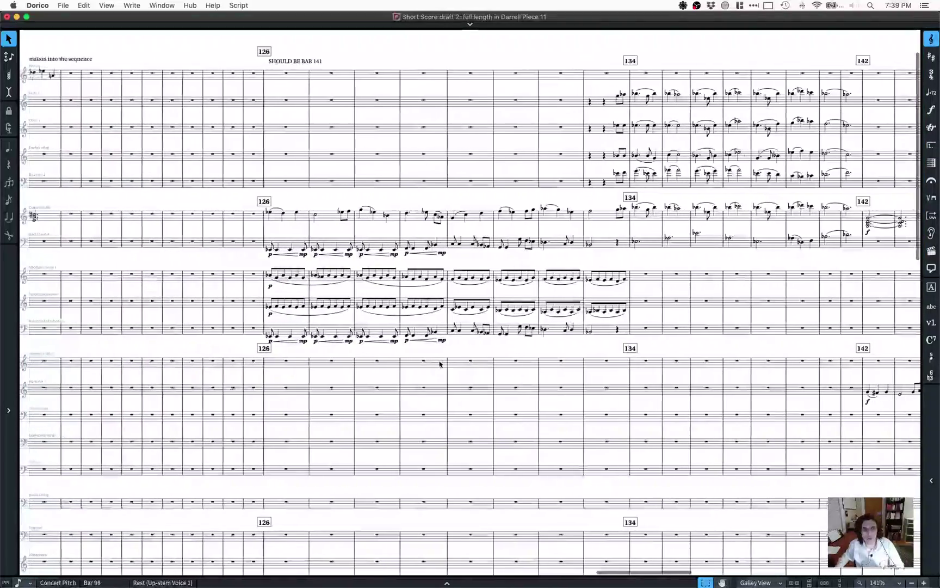
scroll(440, 363, left, 10)
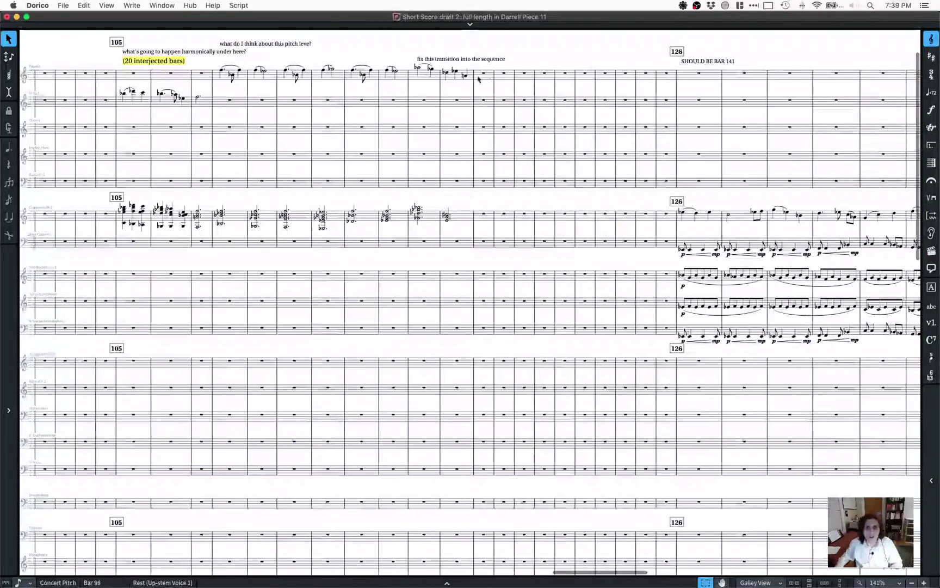
click(124, 96)
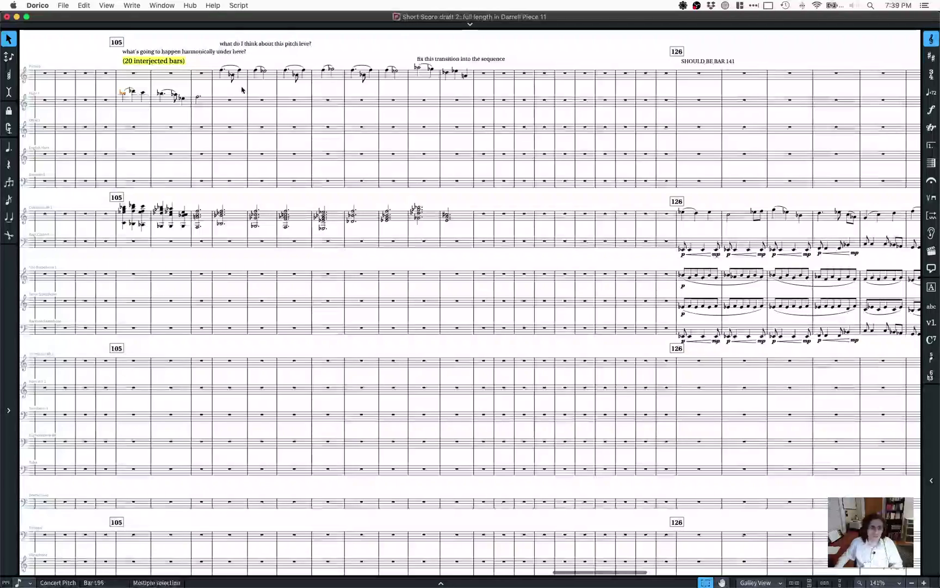
key(p)
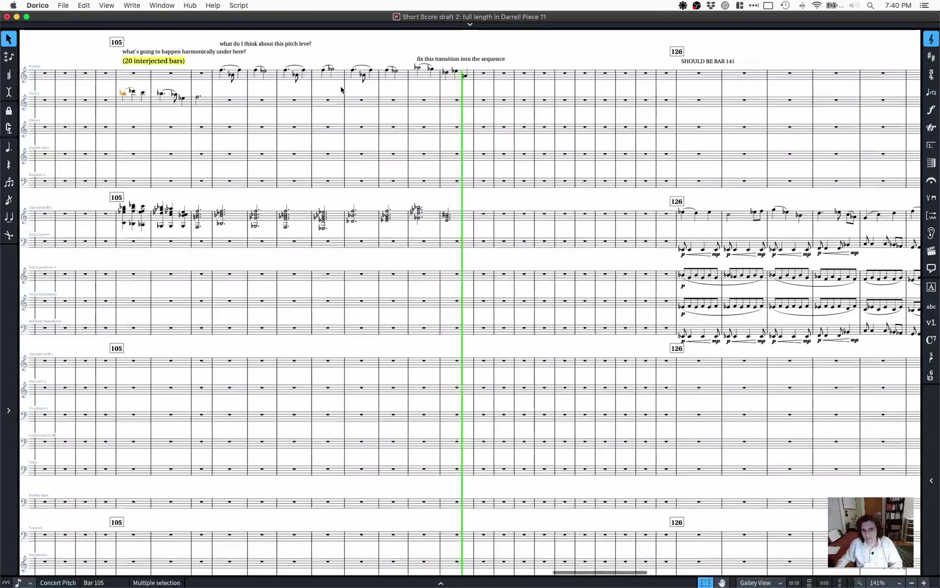
key(space)
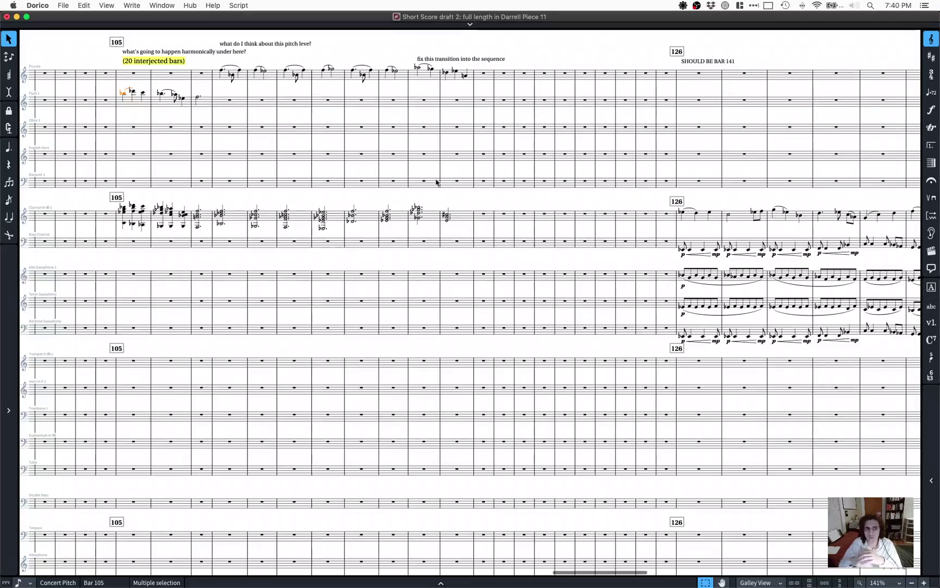
Step: Select the woodwind passage in bars 25 to 34, from piccolo down to bassoon, and play it back
scroll(301, 201, left, 15)
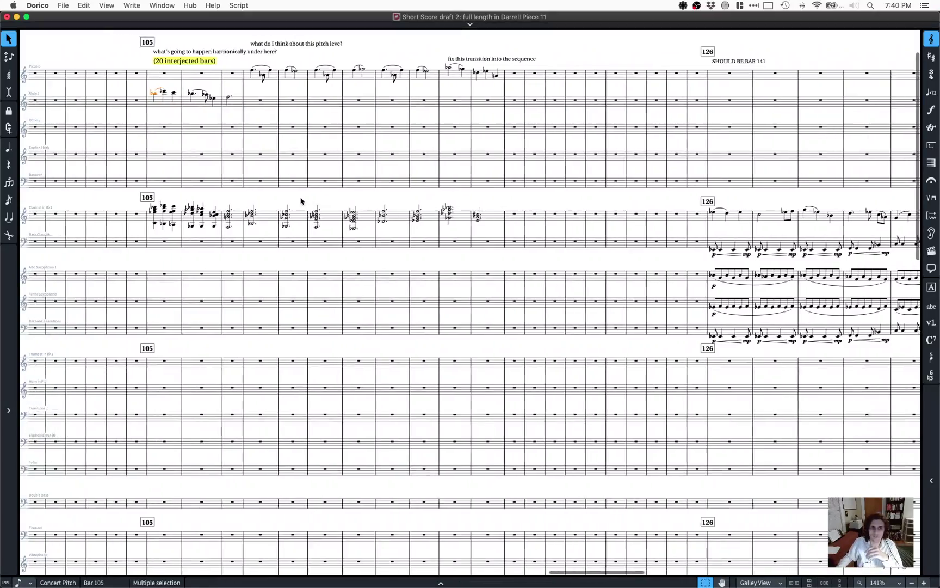
scroll(301, 201, left, 20)
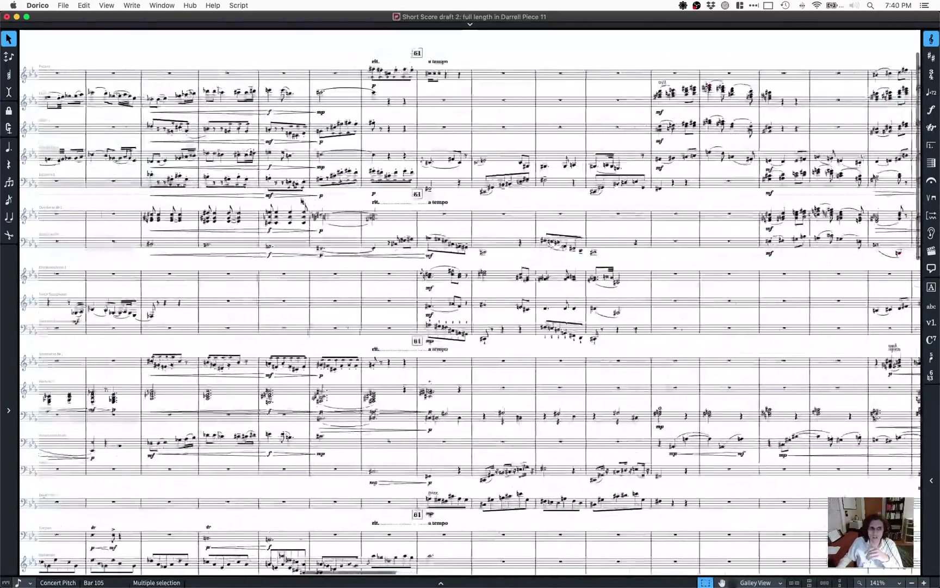
scroll(301, 202, left, 15)
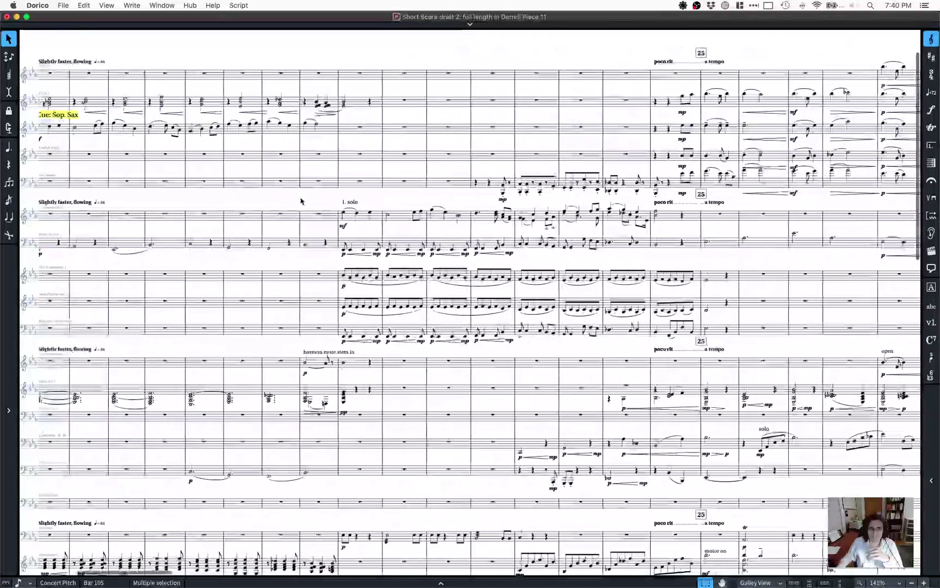
scroll(301, 201, right, 15)
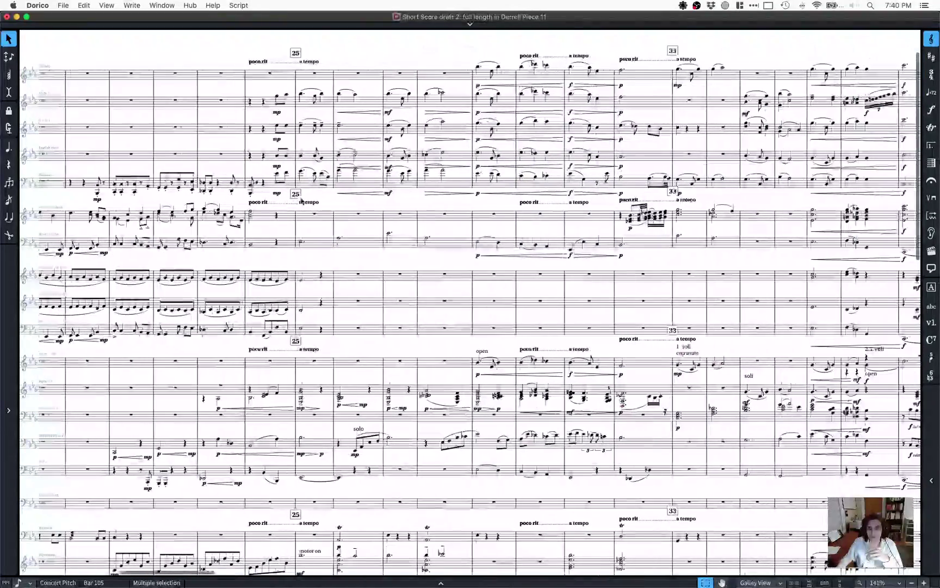
click(287, 96)
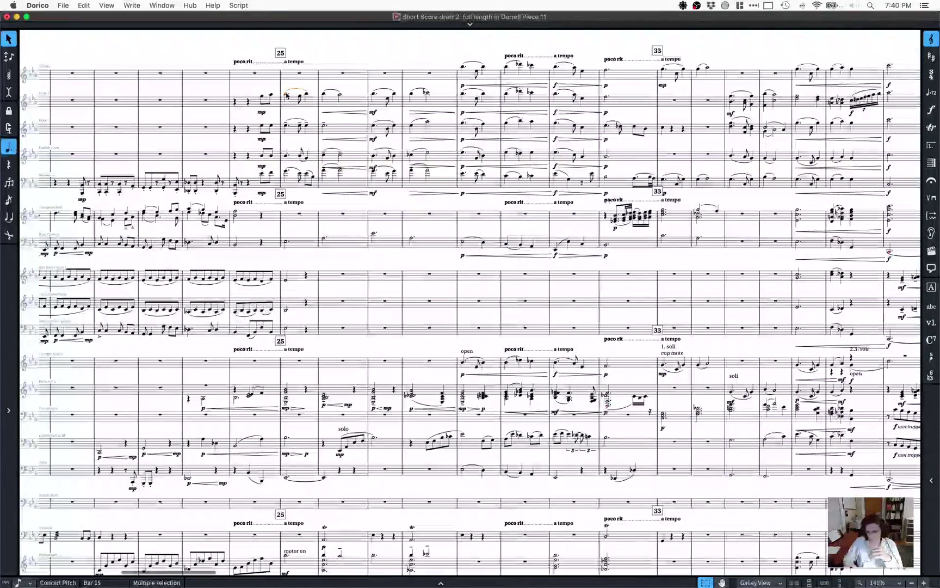
shift+click(606, 70)
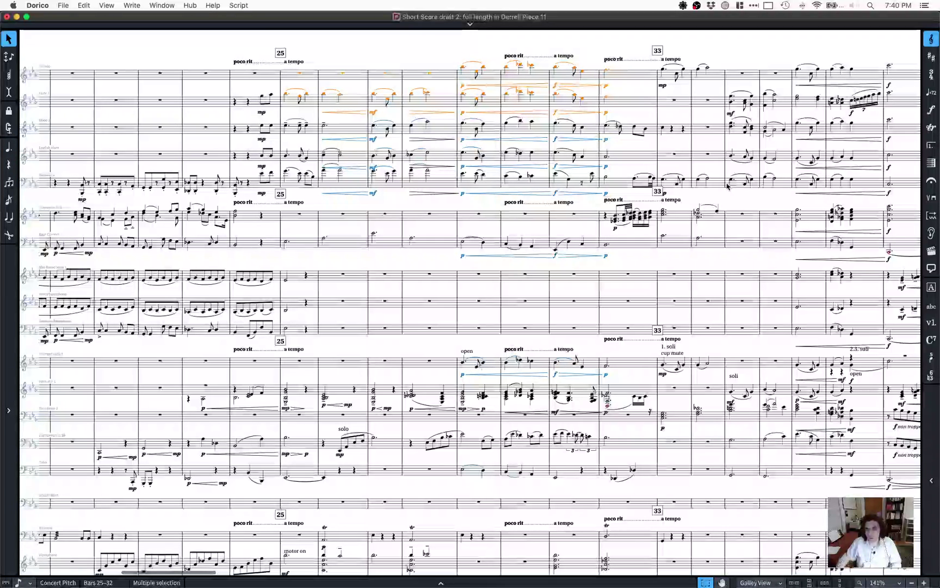
shift+click(716, 187)
key(p)
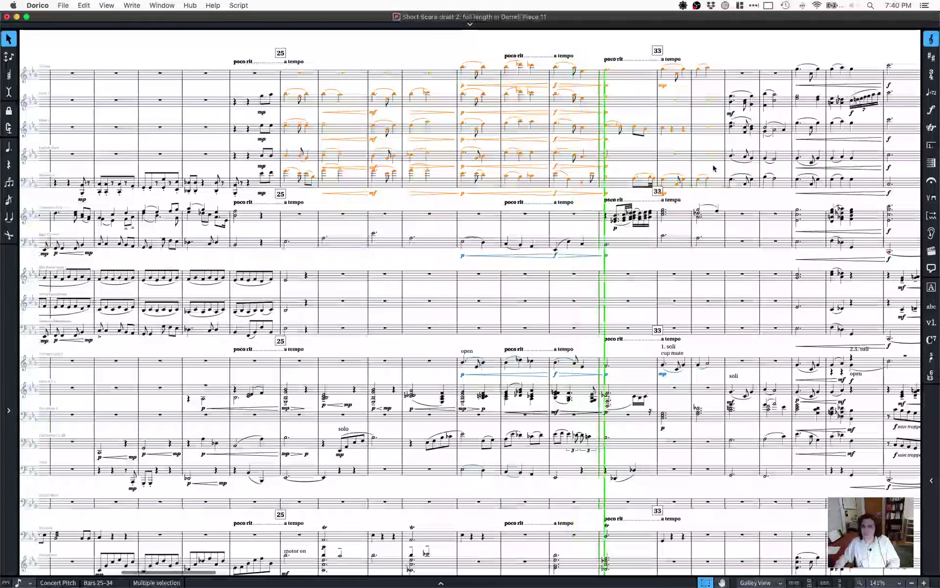
key(space)
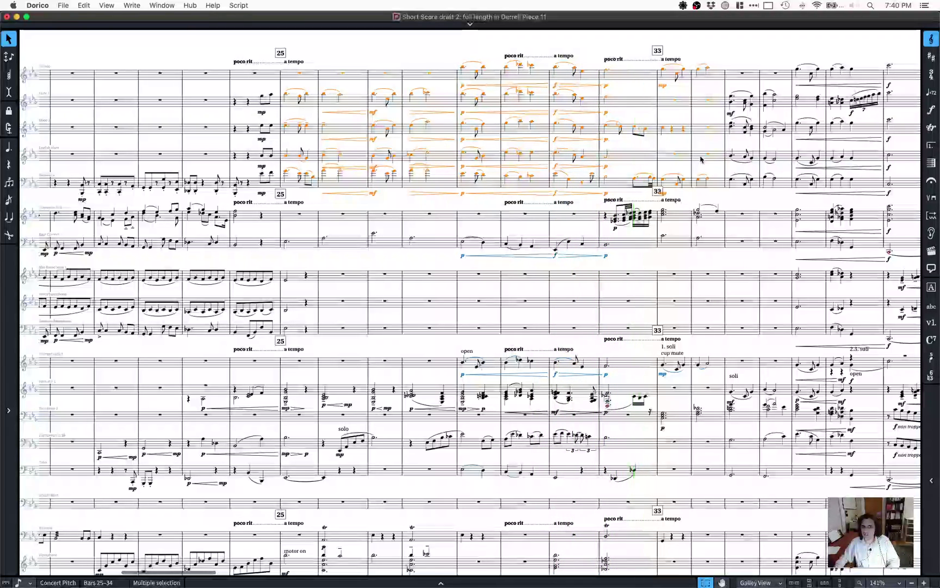
Step: Remove eight empty bars starting at bar 117, just before the passage marked "SHOULD BE BAR 141"
scroll(676, 177, right, 5)
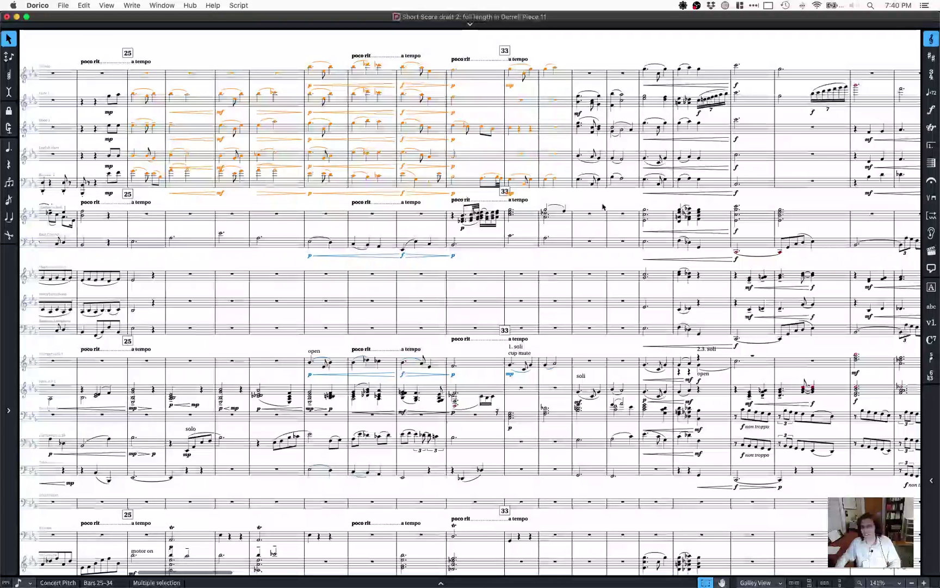
scroll(554, 169, right, 1)
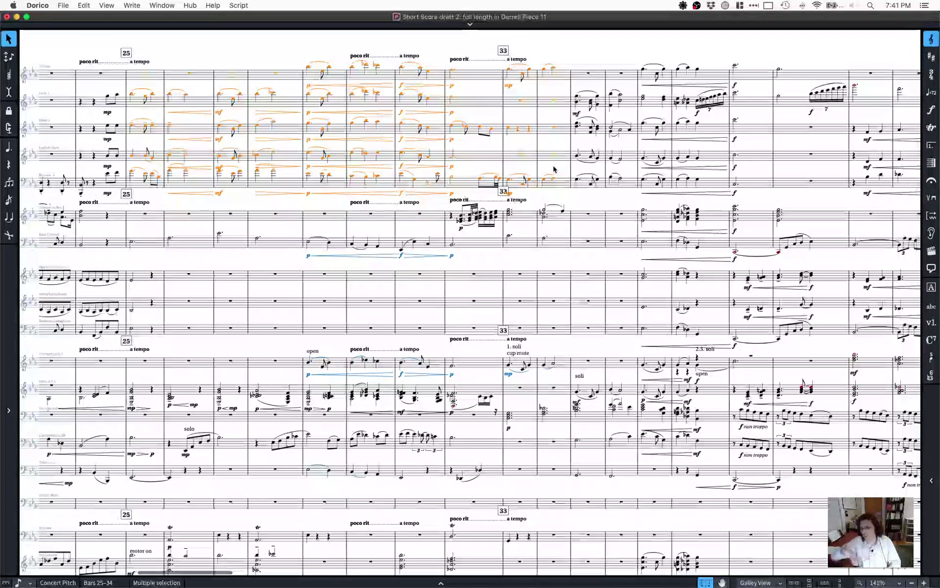
scroll(554, 169, right, 15)
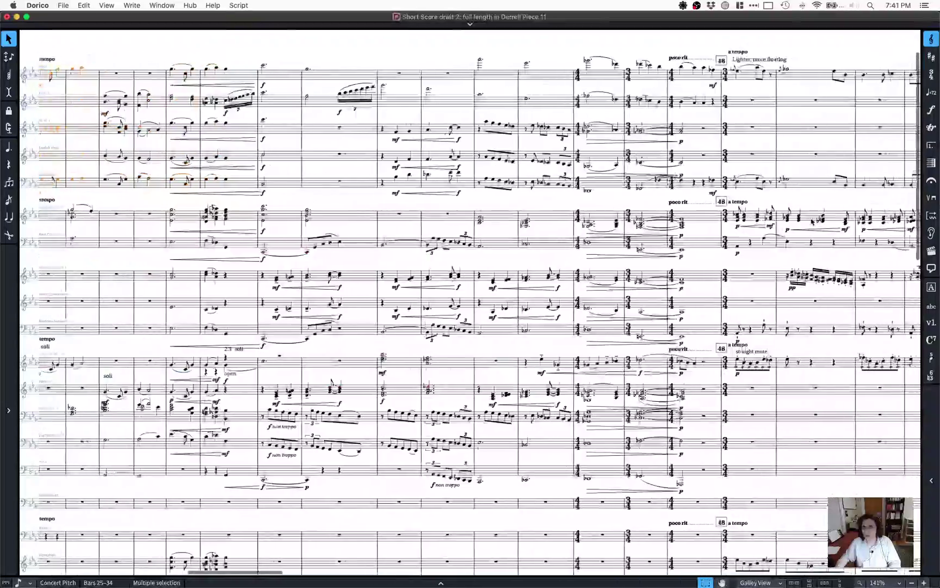
scroll(771, 224, right, 20)
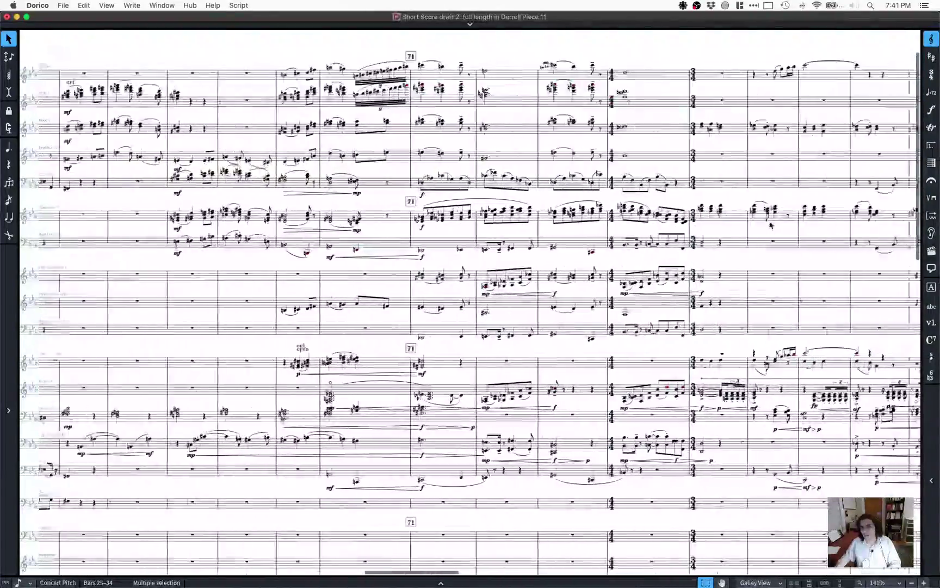
scroll(771, 225, right, 12)
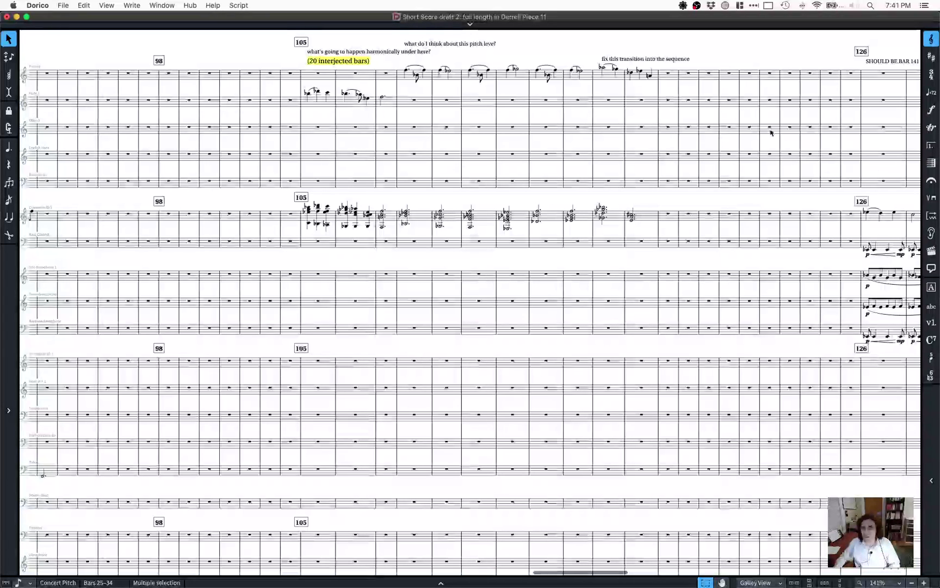
scroll(694, 175, right, 10)
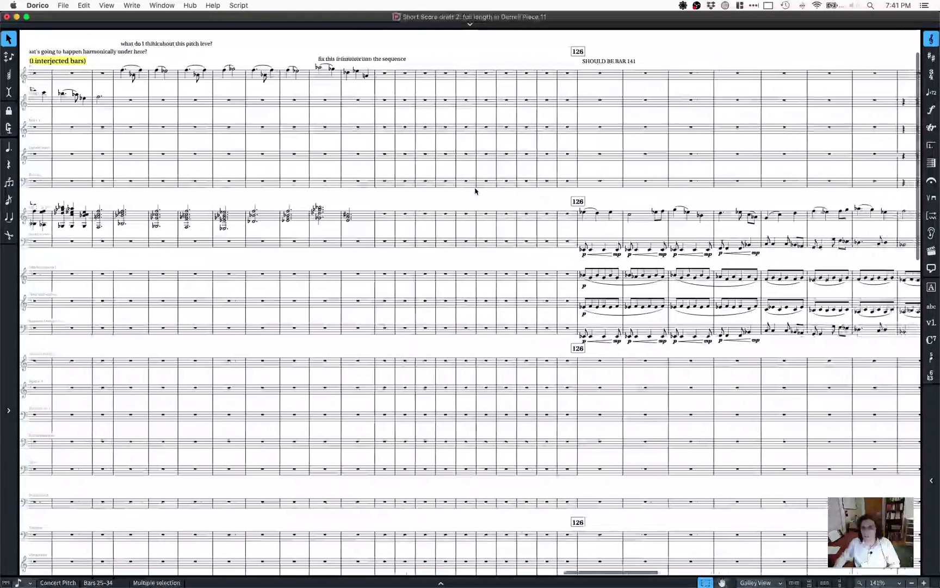
click(505, 80)
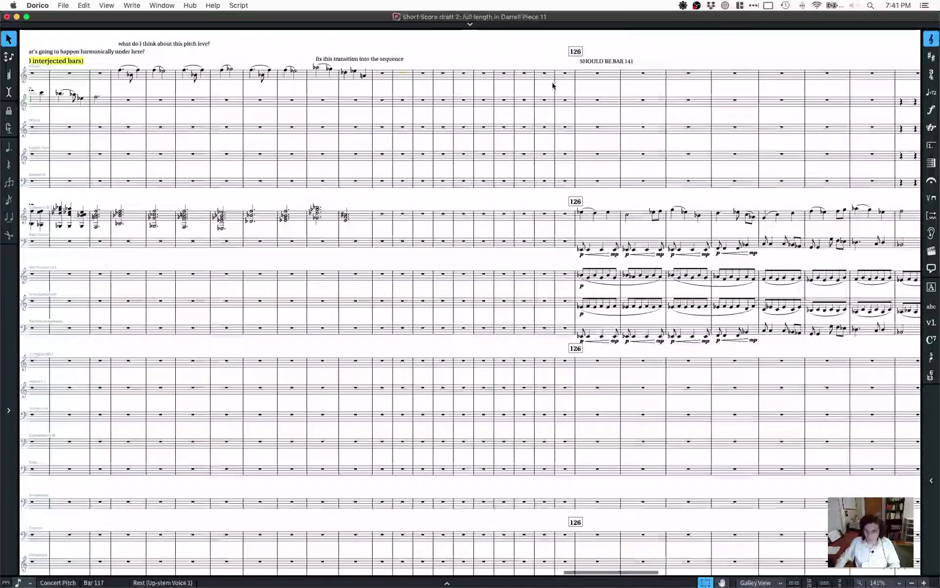
key(shift+x)
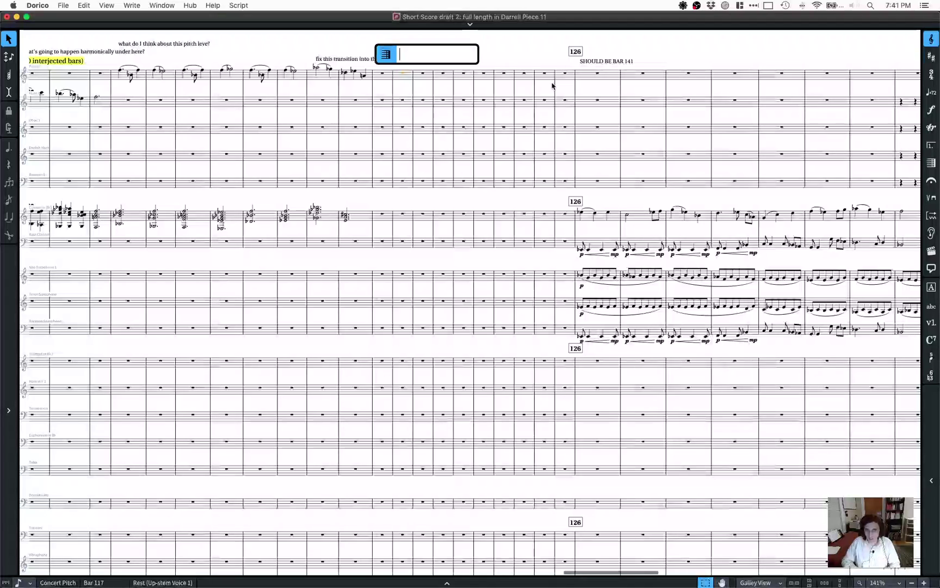
text(-)
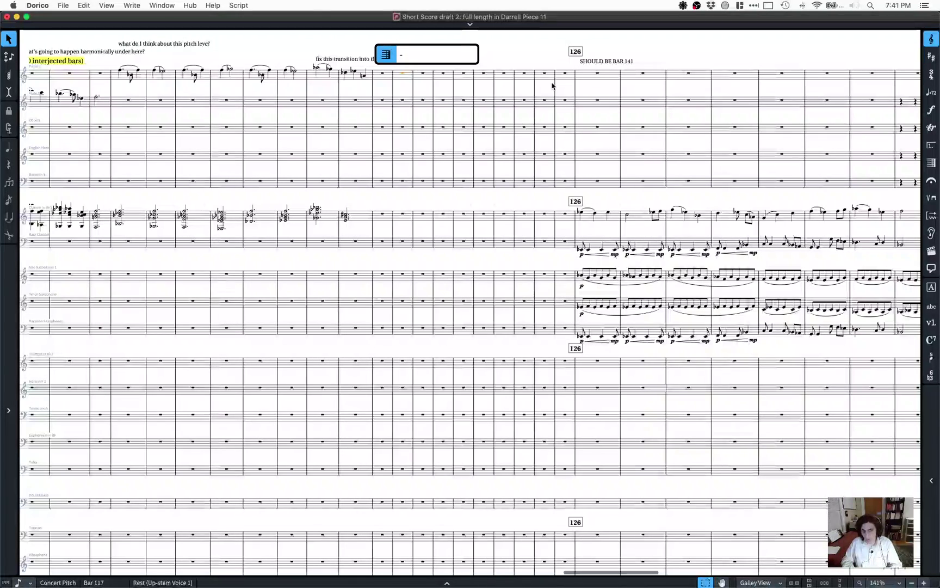
text(8)
key(Return)
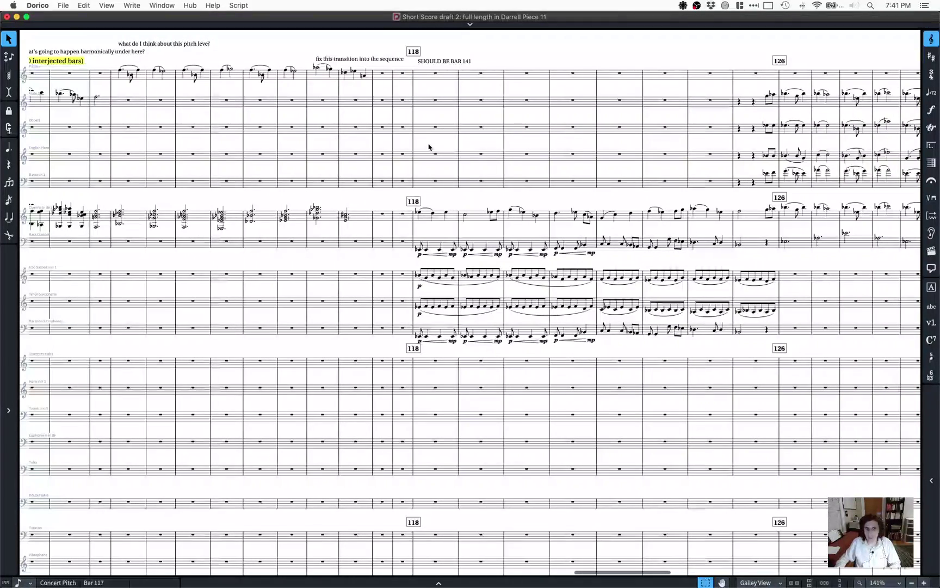
Step: Consult the handwritten sketch photo IMG_2389.jpeg in Preview and return to the Dorico score at bar 105
scroll(429, 147, left, 3)
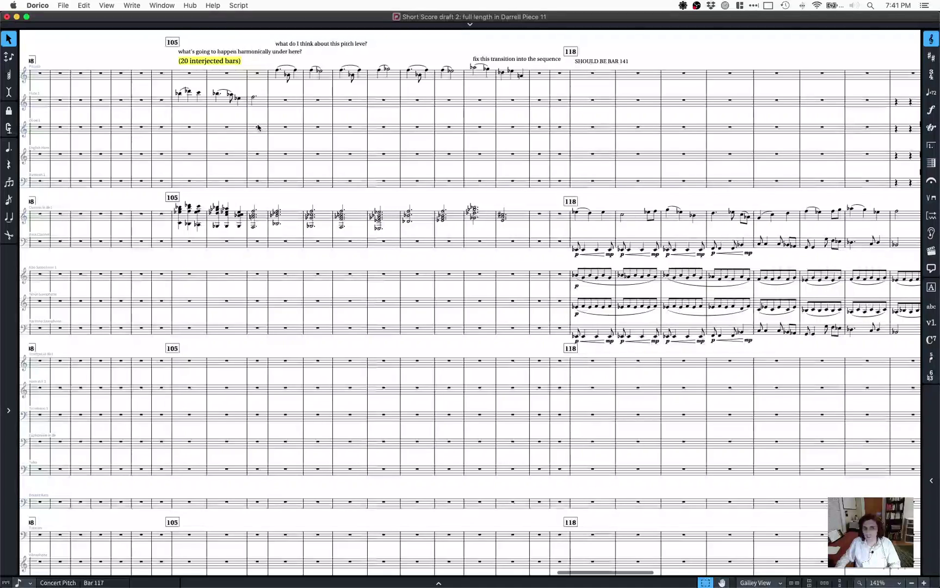
scroll(283, 250, left, 2)
click(556, 570)
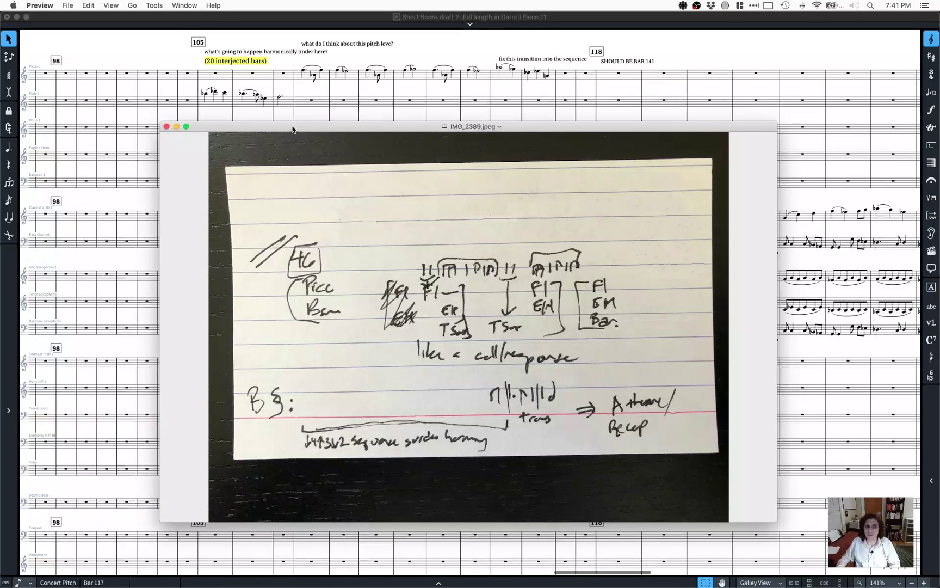
drag(290, 127, 322, 207)
click(214, 115)
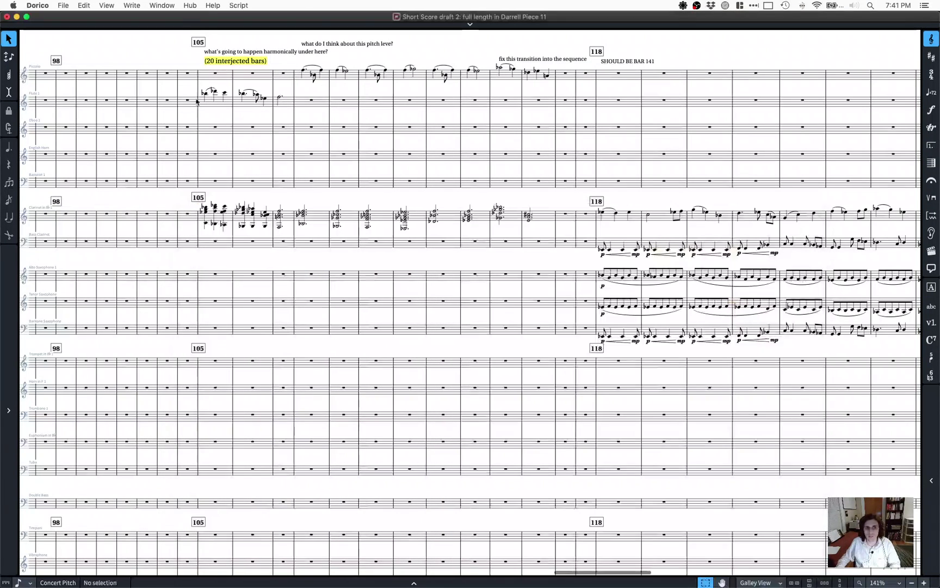
Step: Play the score from the clarinet chord at bar 105 to hear the harmonized melody, and stop playback
click(206, 212)
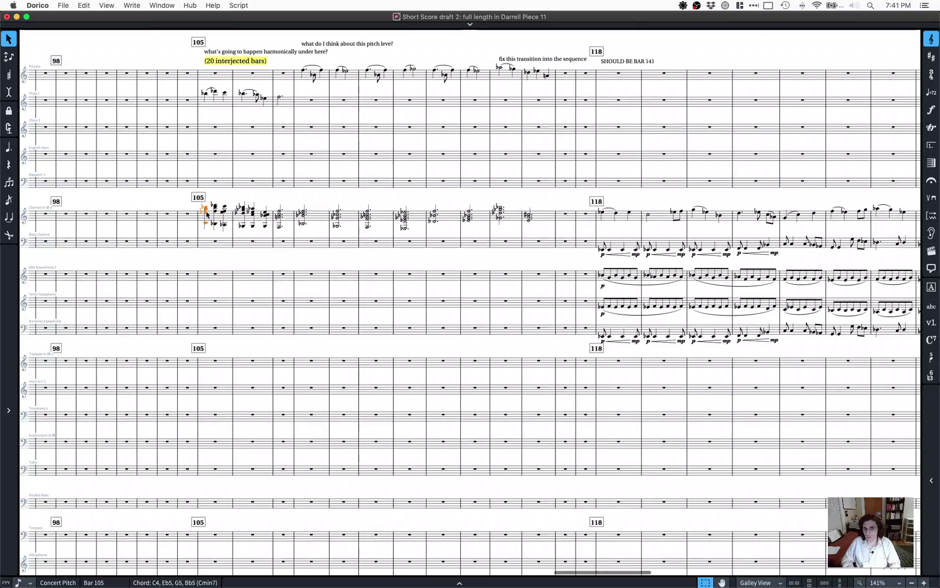
key(p)
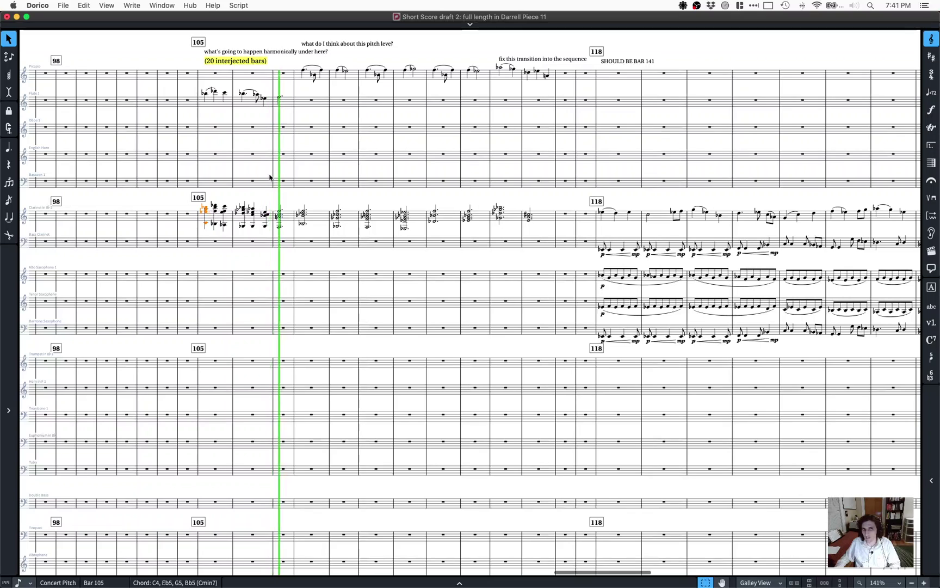
key(space)
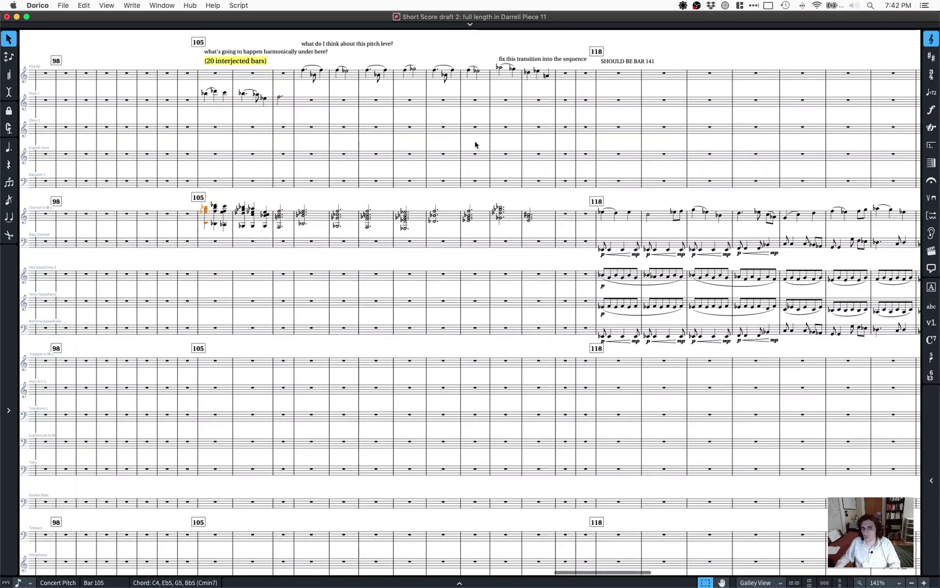
Step: Delete the staff text notes about the pitch level, the harmony underneath and the "(20 interjected bars)" from bars 105 to 108
click(328, 45)
scroll(336, 43, up, 2)
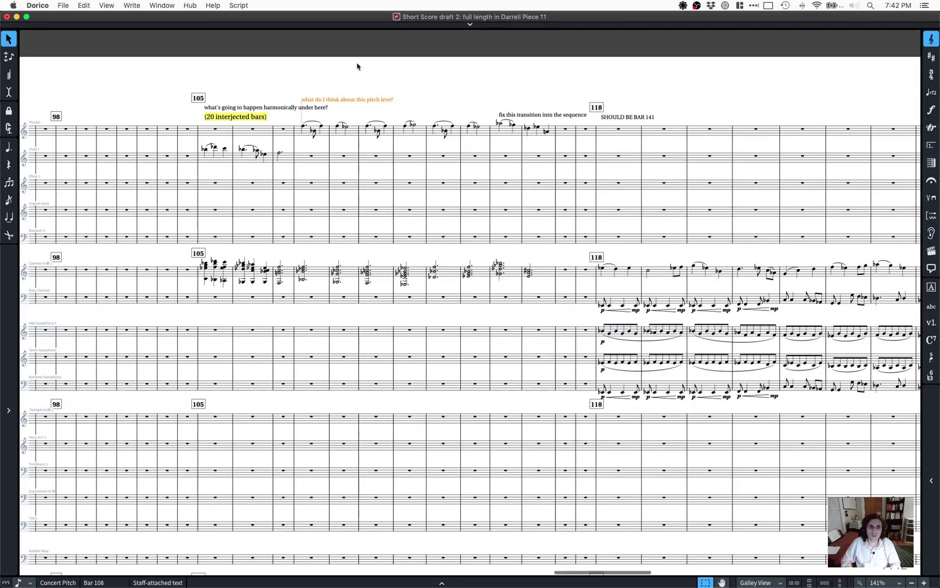
key(Delete)
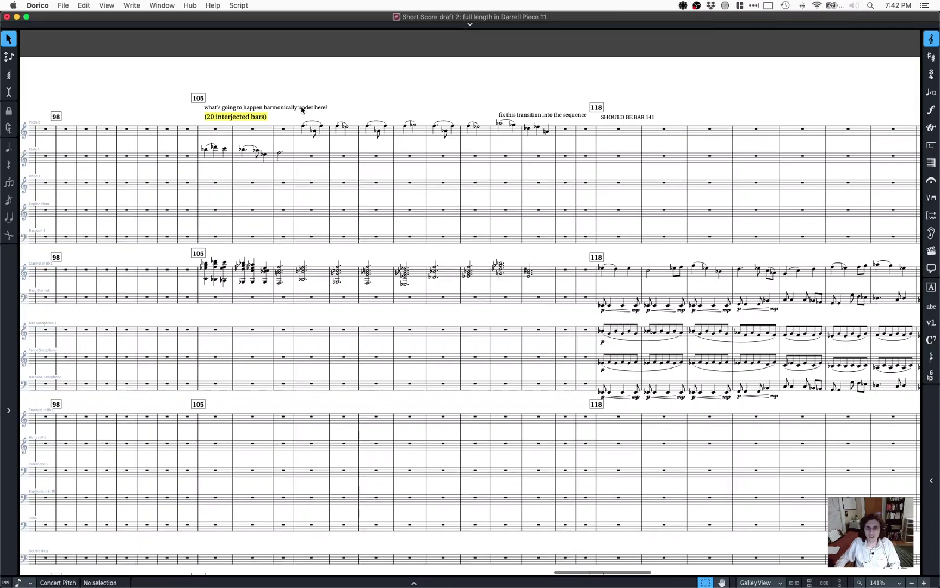
click(306, 108)
super+click(514, 115)
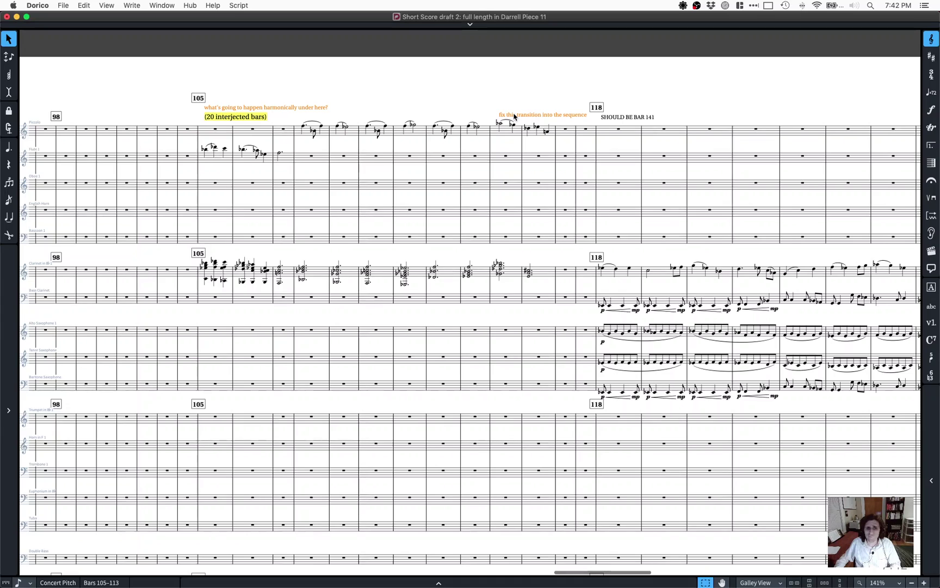
click(310, 110)
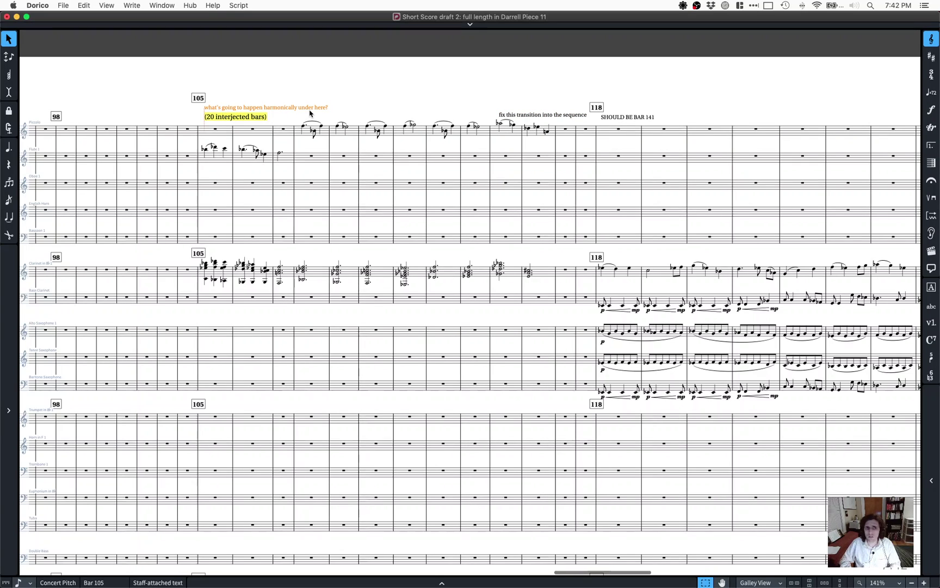
key(Delete)
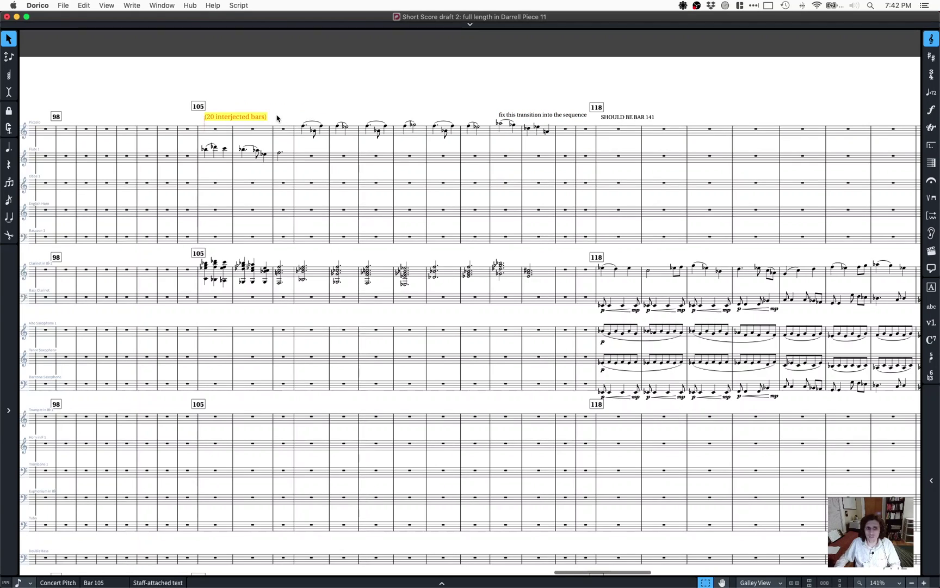
key(Delete)
Step: Insert 23 empty bars at bar 103, ahead of the flute melody and clarinet chords
scroll(277, 119, down, 2)
scroll(277, 119, right, 2)
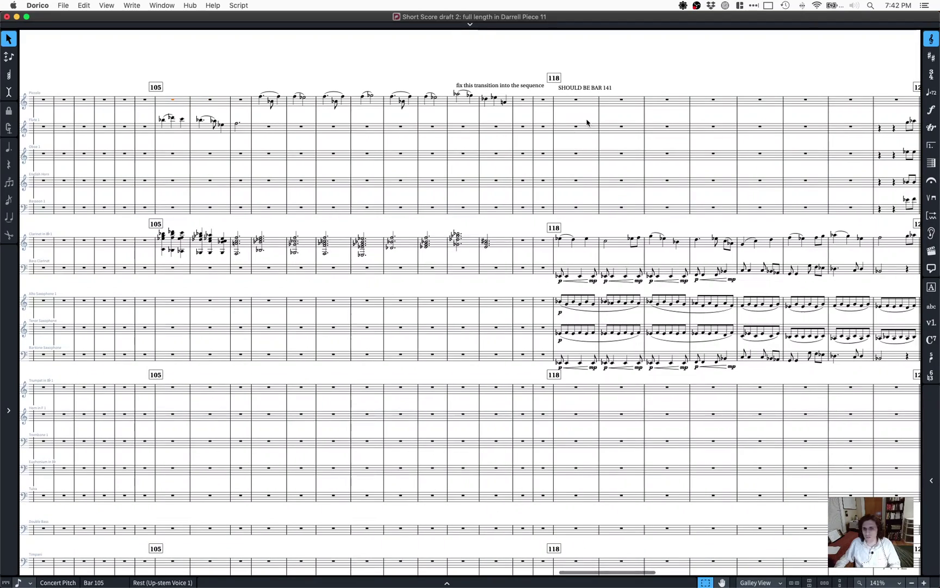
scroll(275, 147, right, 2)
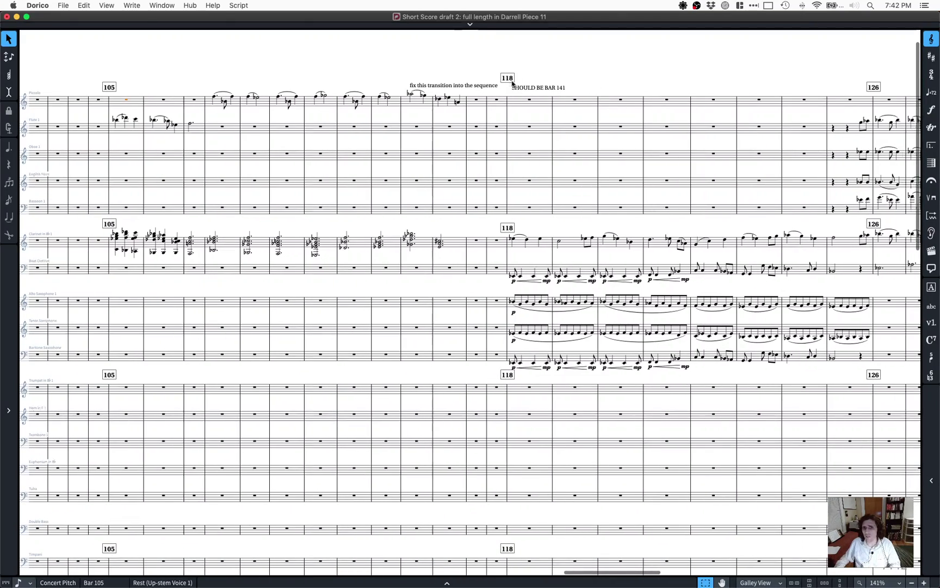
scroll(513, 130, left, 8)
scroll(513, 130, left, 10)
scroll(514, 129, right, 12)
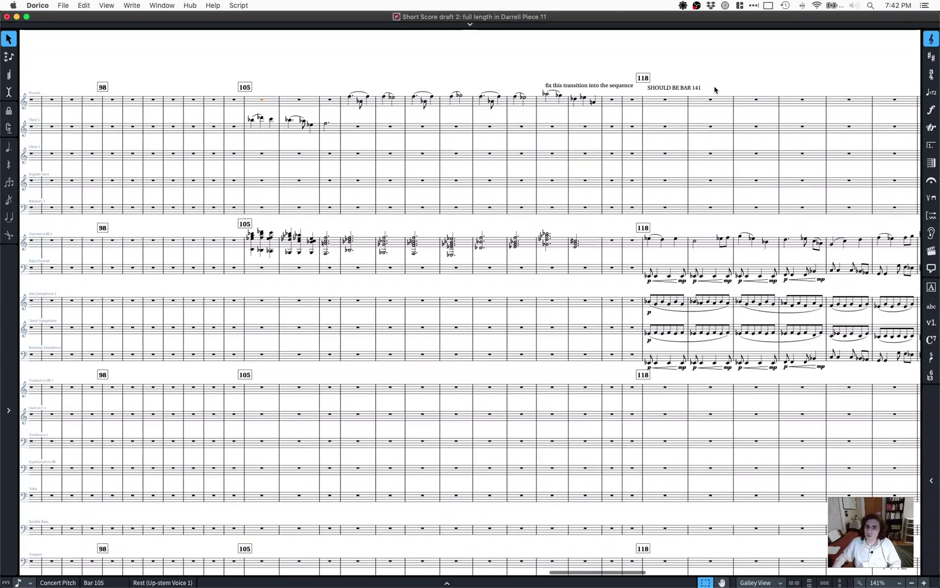
scroll(713, 90, left, 2)
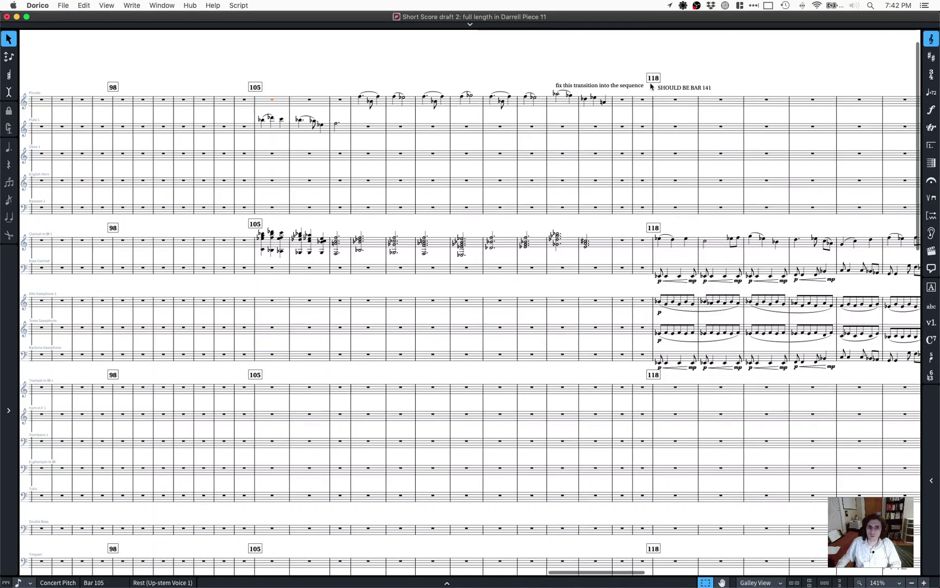
scroll(387, 101, left, 5)
click(387, 99)
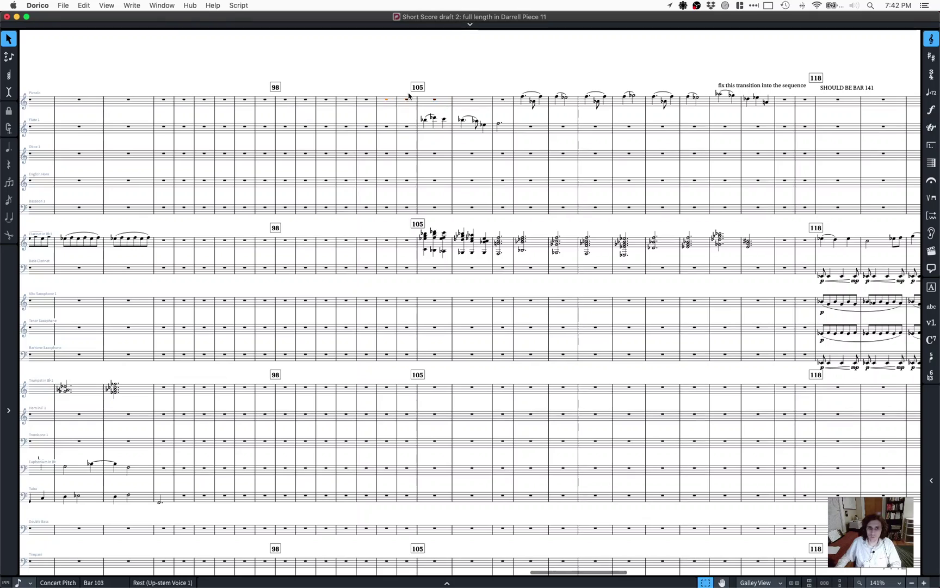
key(shift+b)
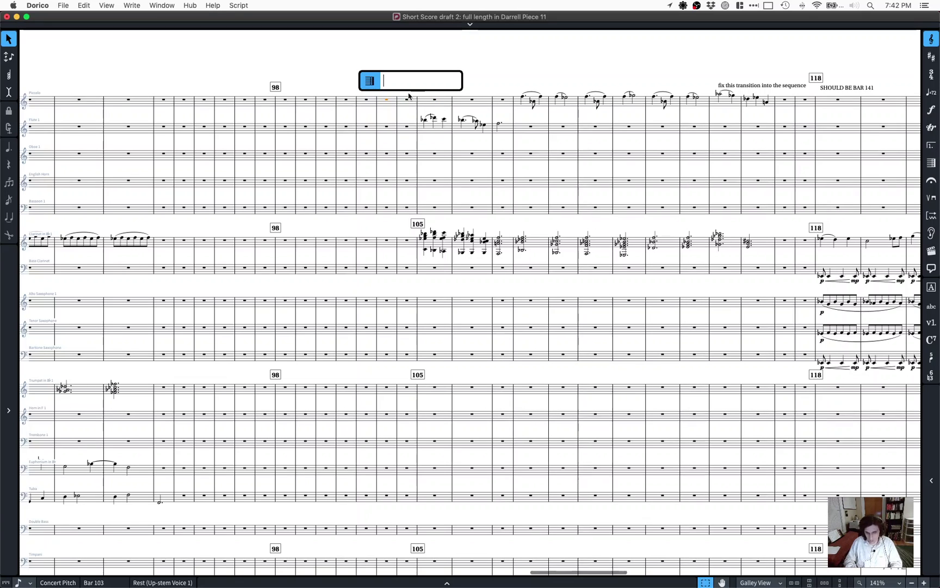
text(23)
key(Return)
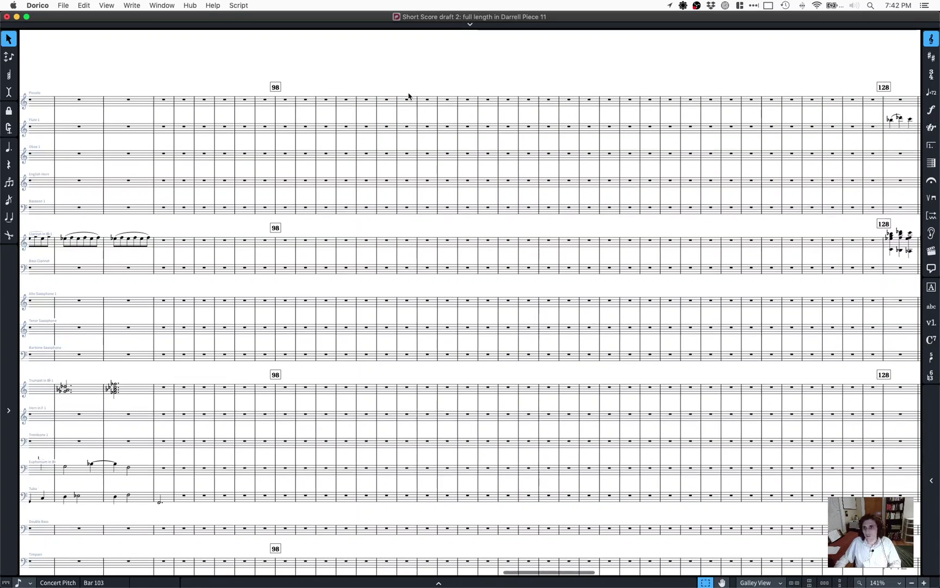
scroll(408, 96, right, 10)
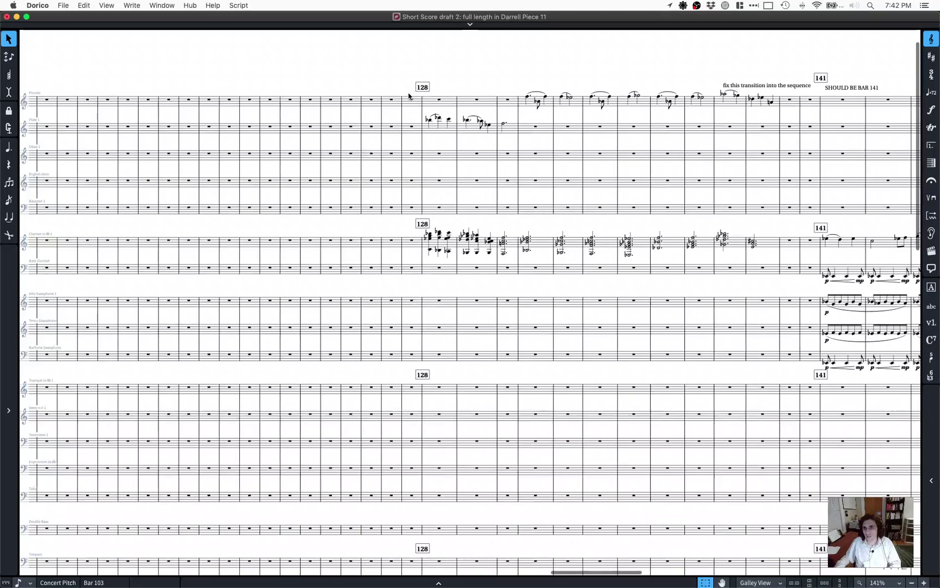
Step: Add a rehearsal mark at bar 92, where the clarinet figuration ends and the empty bars begin
scroll(408, 96, left, 6)
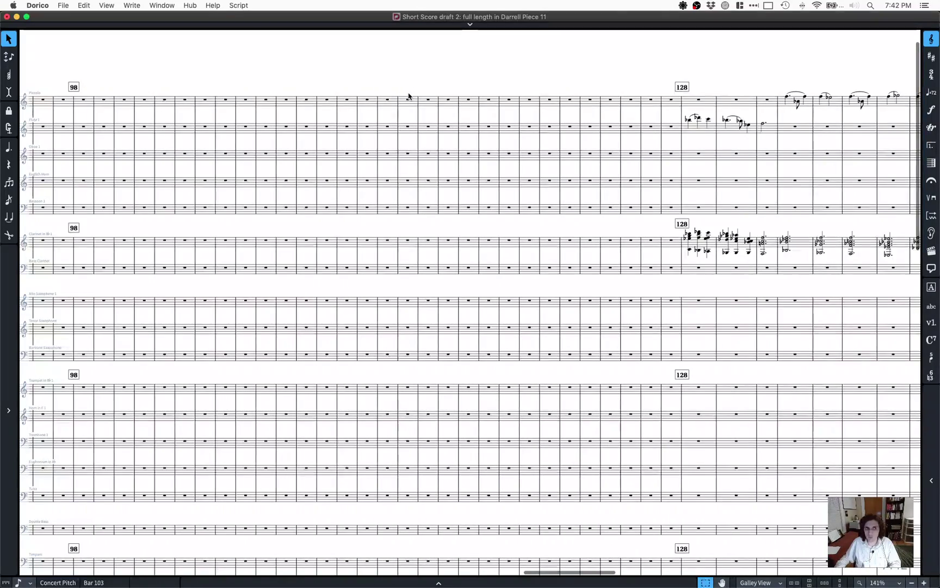
scroll(408, 96, left, 7)
click(395, 87)
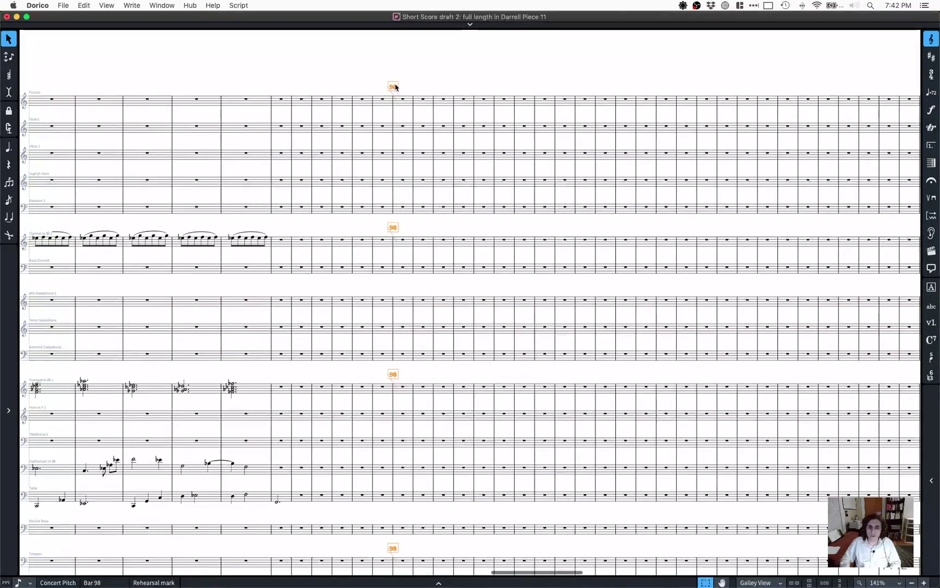
scroll(395, 87, right, 3)
scroll(395, 87, left, 9)
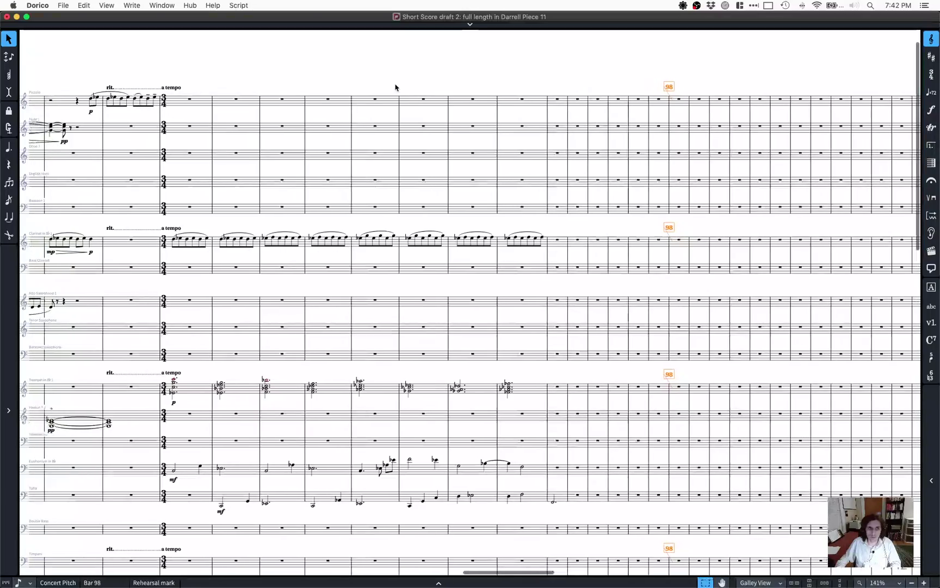
scroll(183, 106, left, 8)
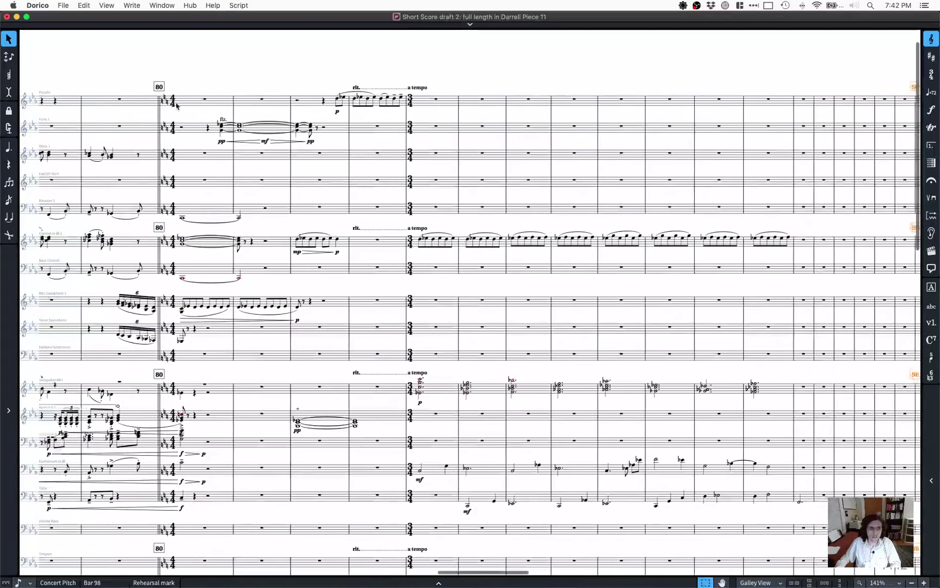
scroll(176, 106, right, 7)
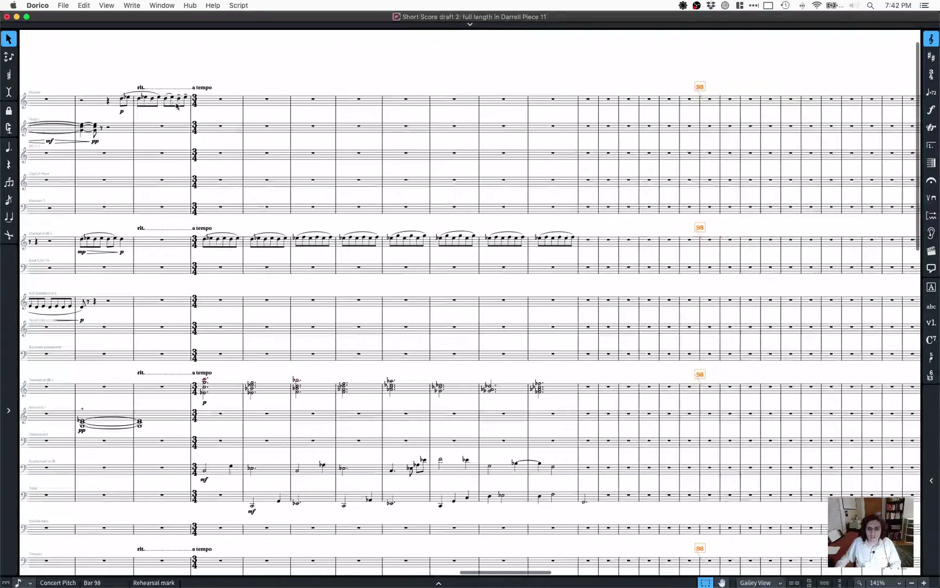
click(588, 99)
key(shift+a)
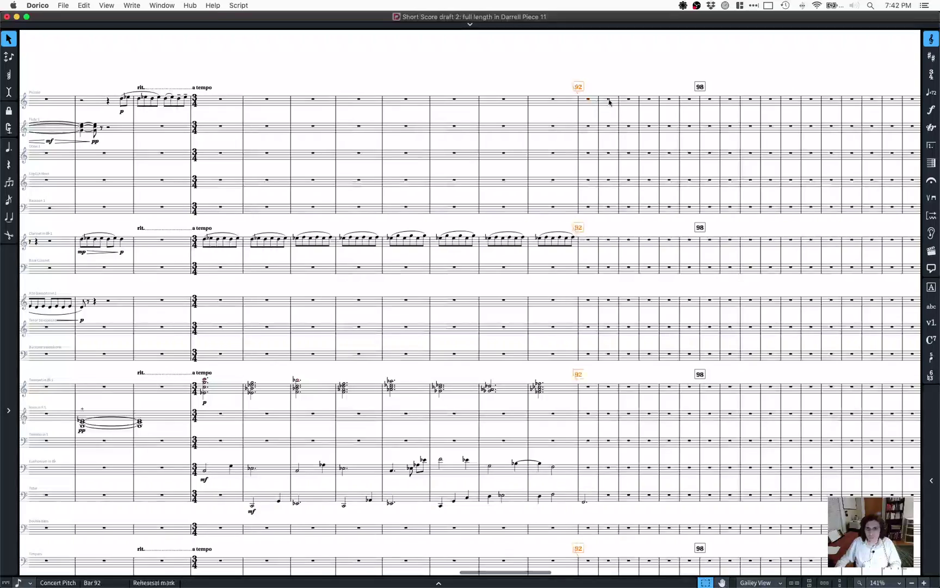
Step: Delete the rehearsal mark at bar 98
click(700, 86)
key(Delete)
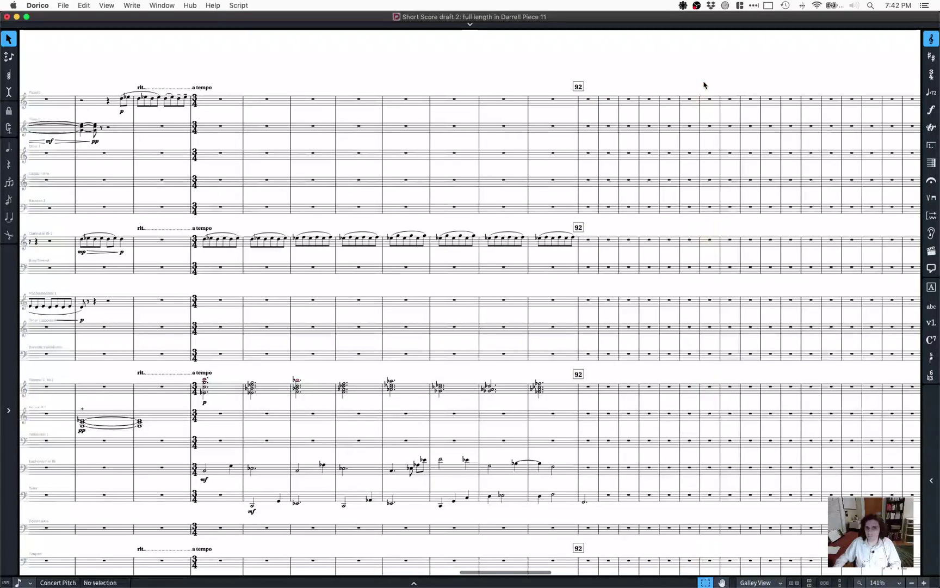
scroll(703, 85, right, 4)
scroll(636, 105, left, 4)
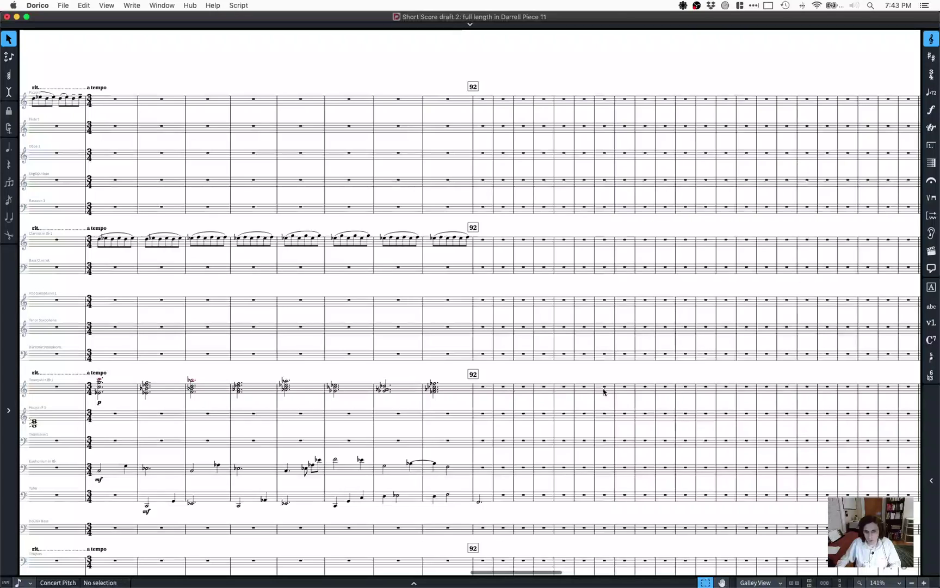
Step: Add rehearsal marks at bars 100, 108 and 116 to divide the empty bars into eight-bar phrases
click(665, 386)
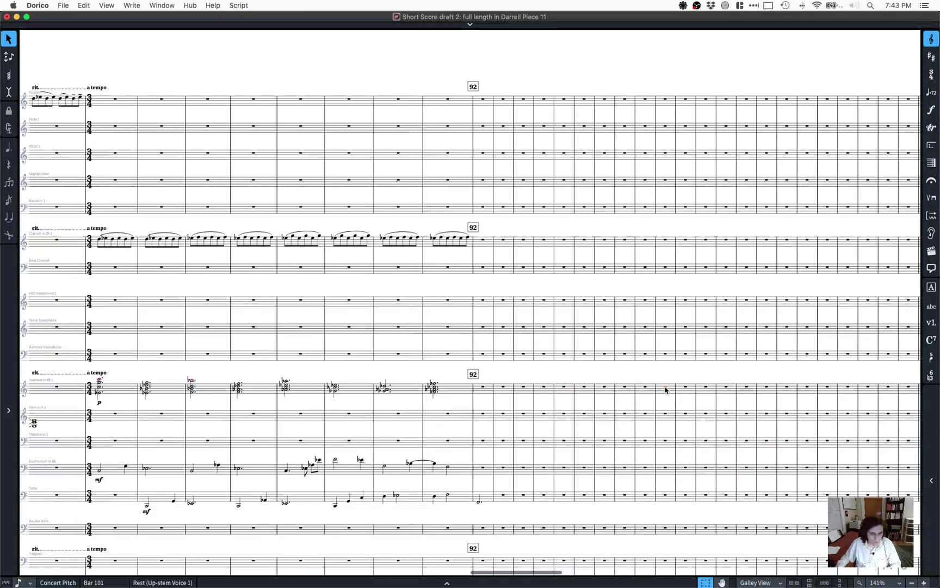
key(shift+a)
scroll(660, 392, right, 5)
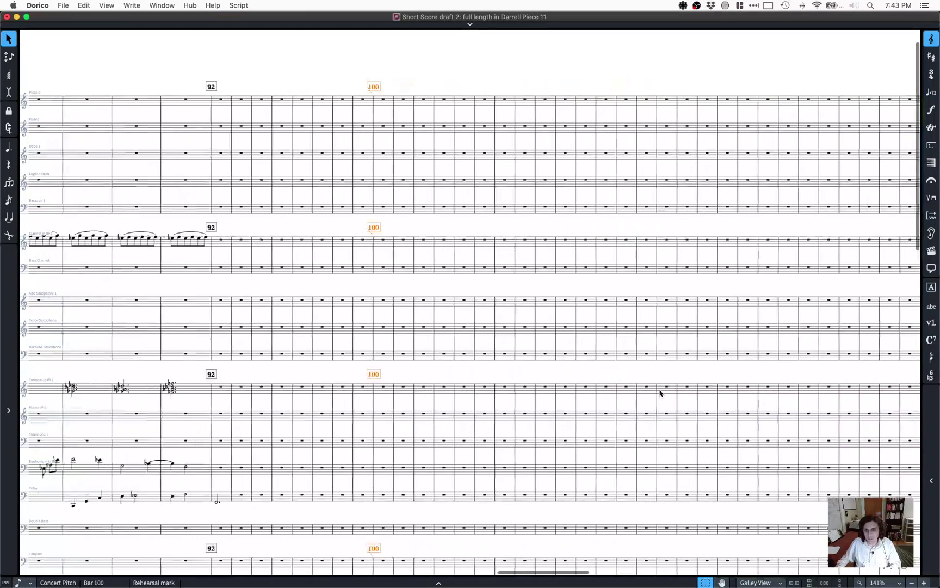
click(525, 387)
key(shift+a)
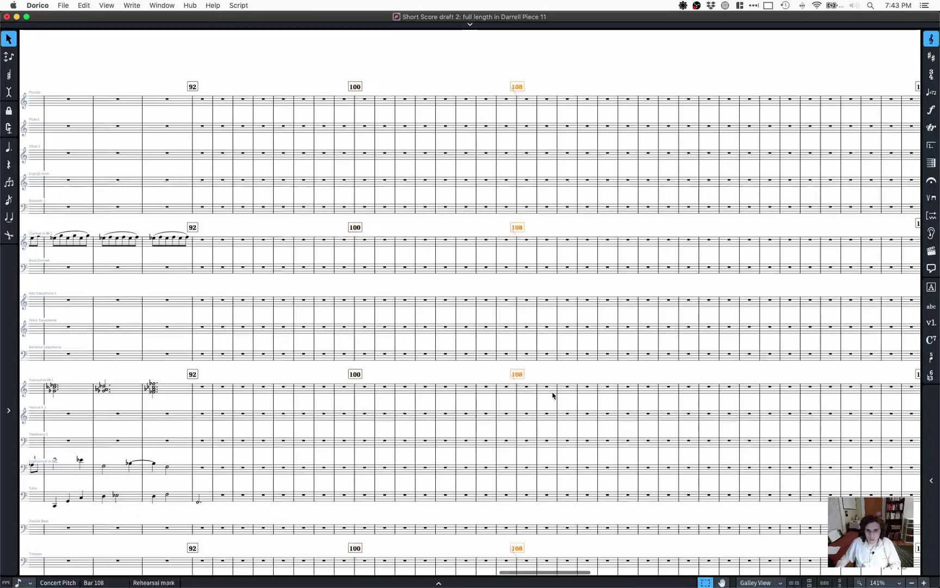
click(729, 387)
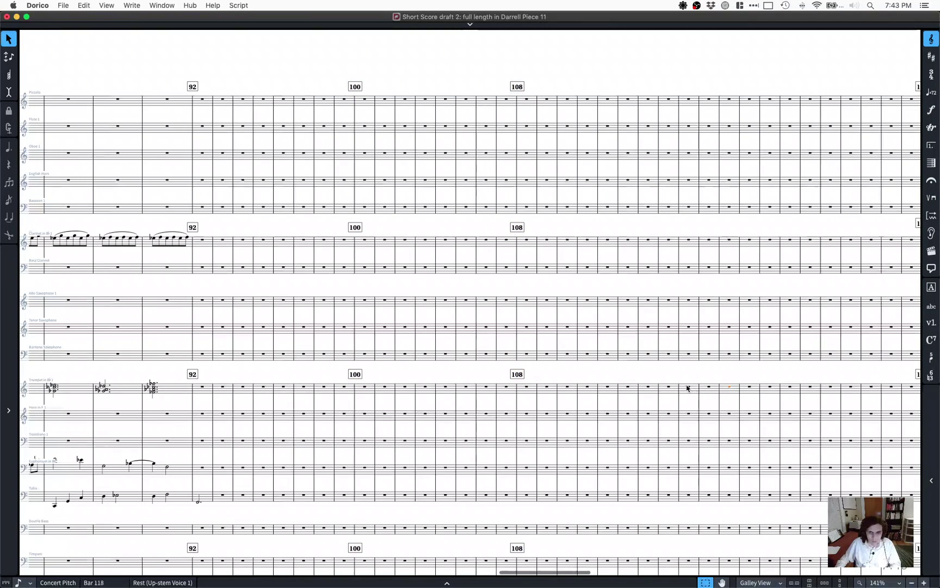
key(shift+a)
scroll(701, 391, right, 4)
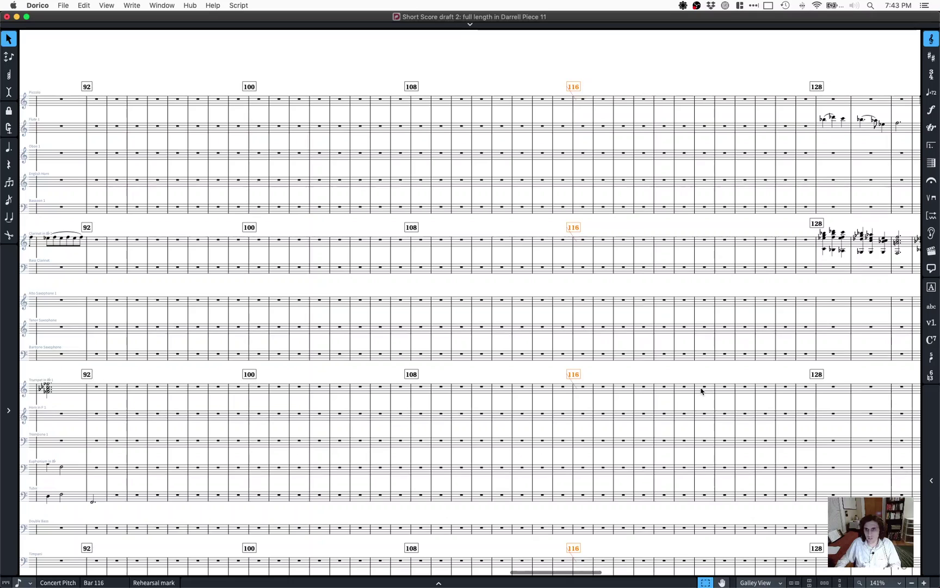
Step: Remove two empty bars starting at bar 124, just ahead of the flute melody and clarinet chords
click(755, 387)
click(745, 386)
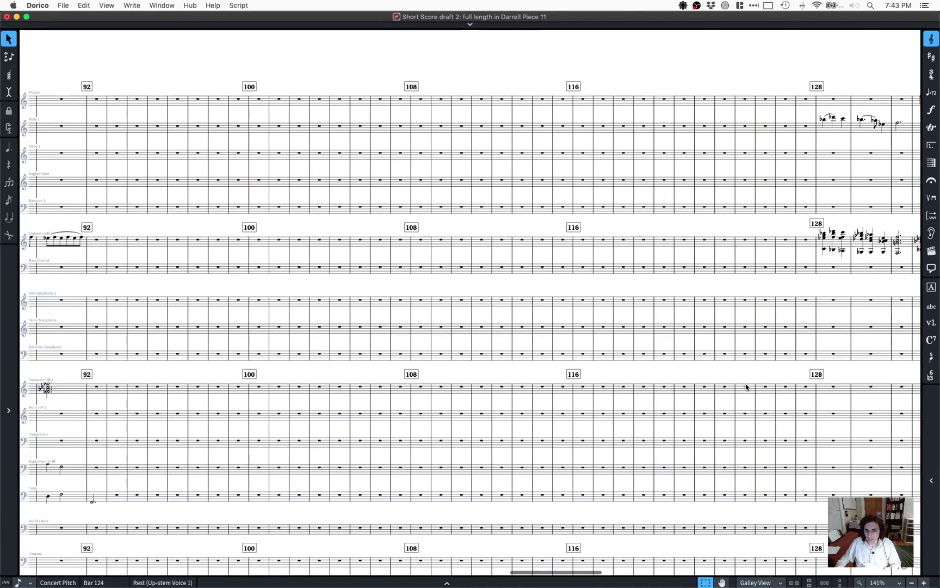
key(shift+b)
text(-2)
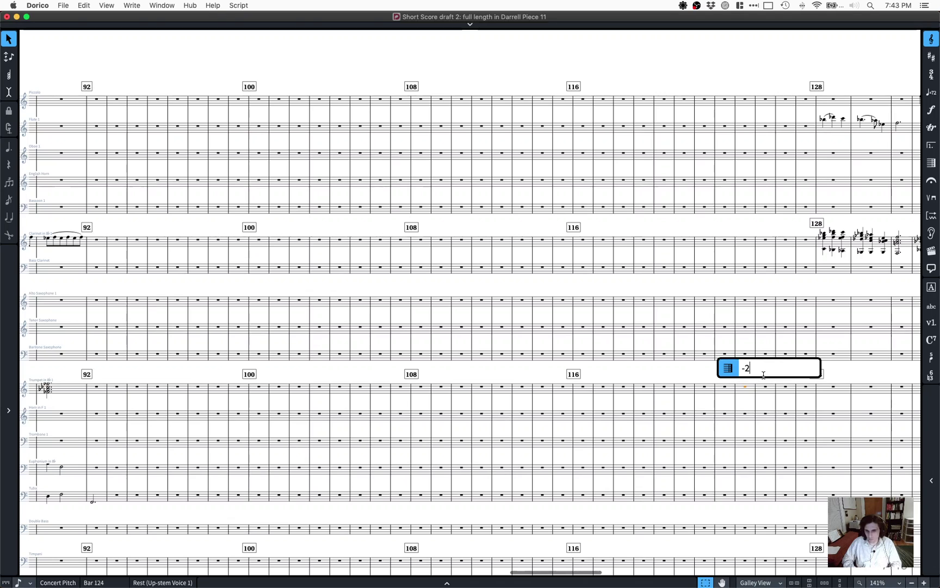
key(Return)
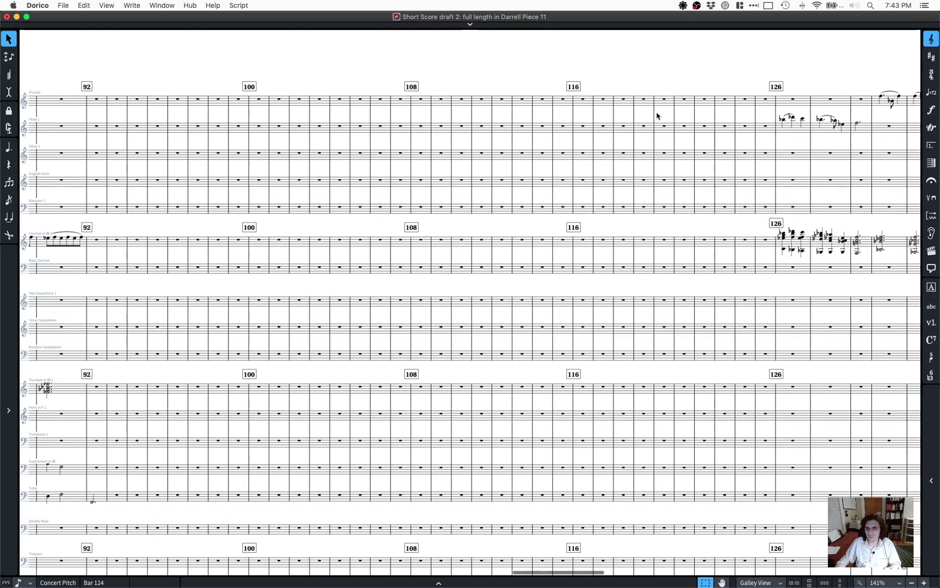
Step: Examine the empty bars from rehearsal mark 92 onward together with the passages before and after them
scroll(643, 187, left, 3)
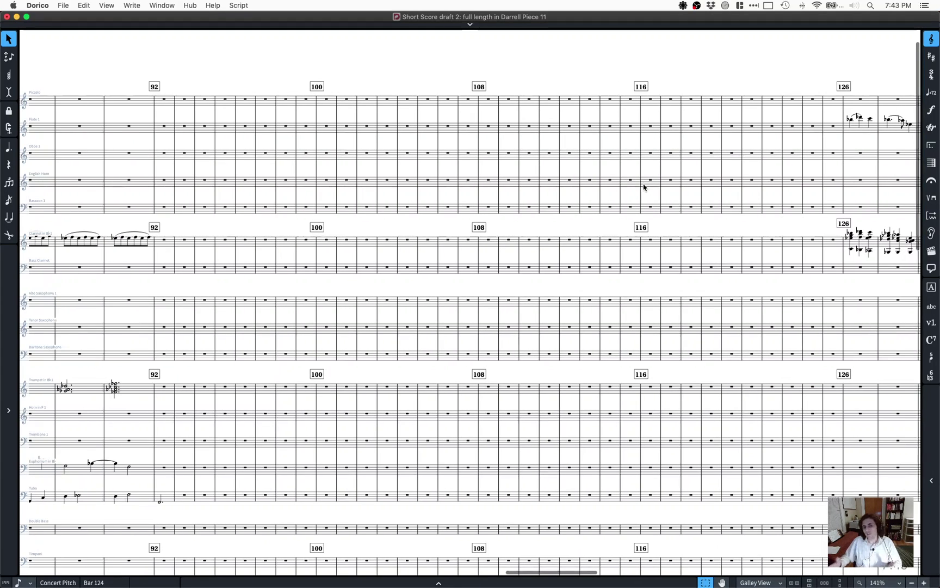
scroll(213, 254, left, 8)
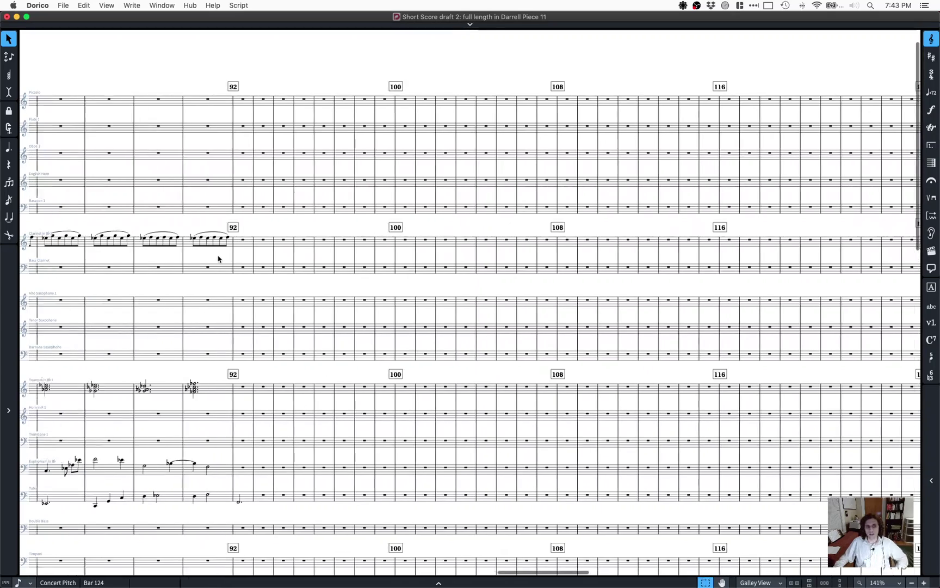
scroll(97, 488, left, 1)
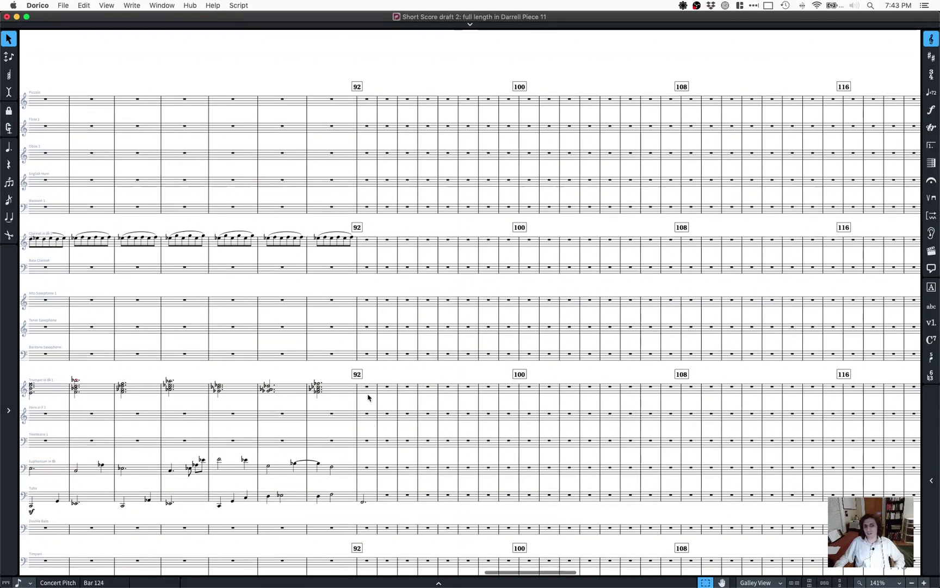
scroll(456, 417, right, 9)
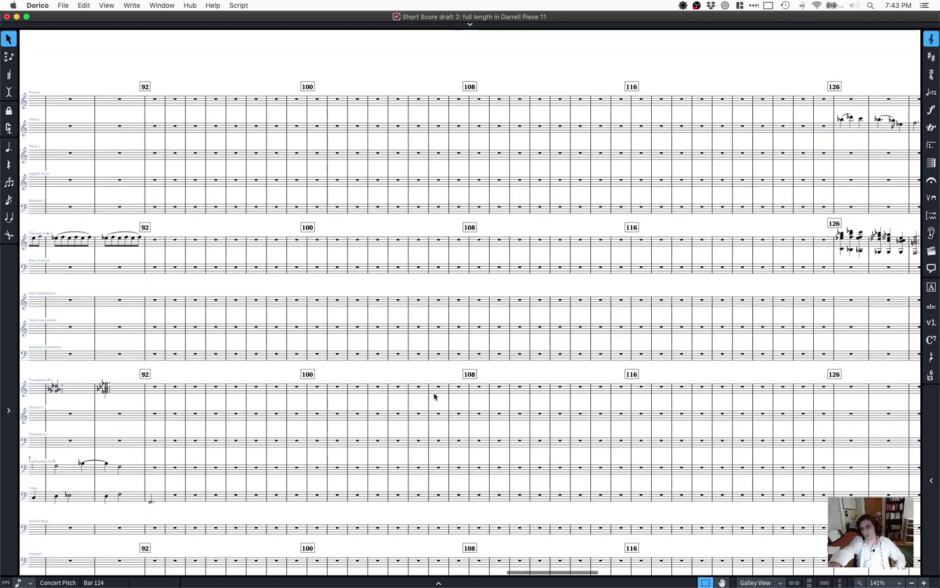
scroll(434, 396, right, 10)
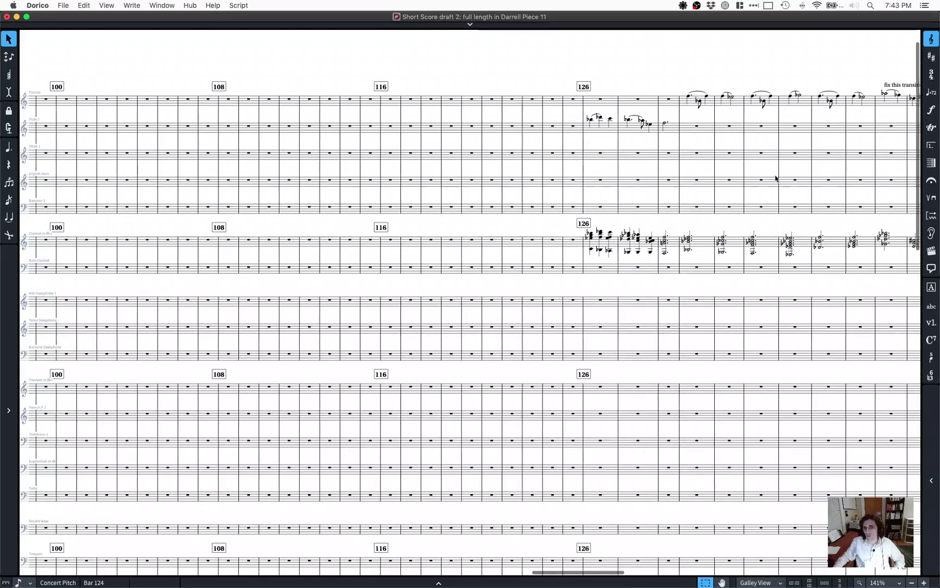
scroll(778, 152, right, 8)
scroll(670, 267, left, 20)
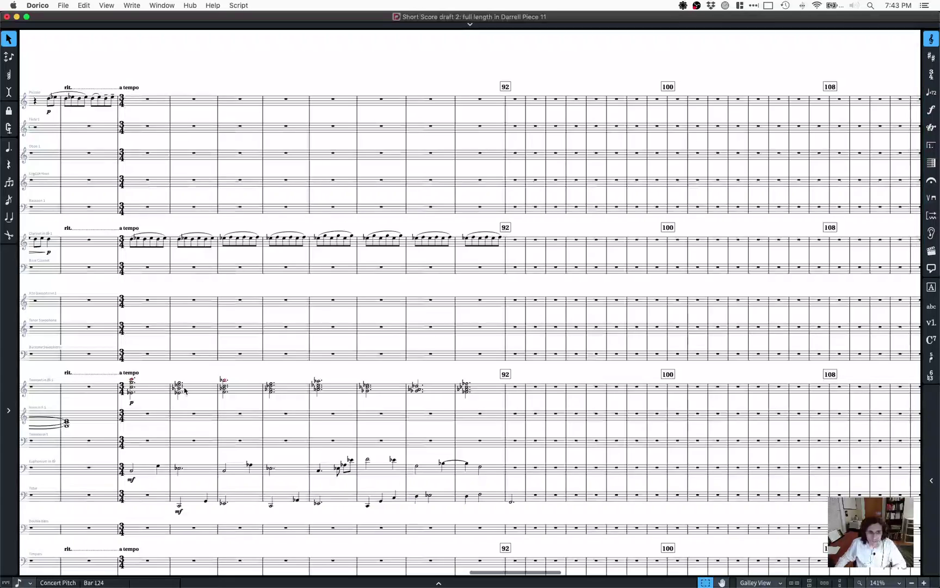
Step: Cut the trumpet chords from bars 85 to 91, paste them starting at bar 88, and cut all but the first again
click(178, 387)
shift+click(464, 387)
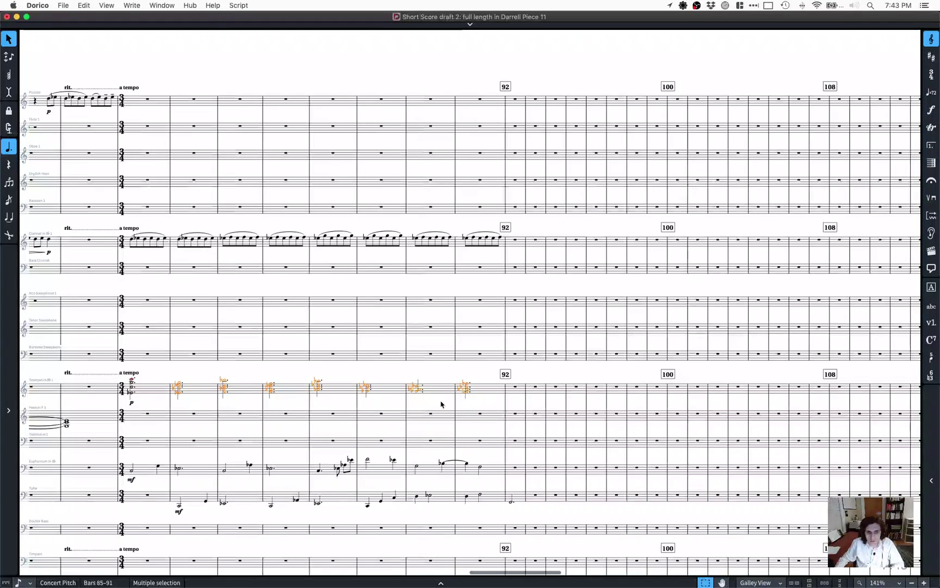
key(Delete)
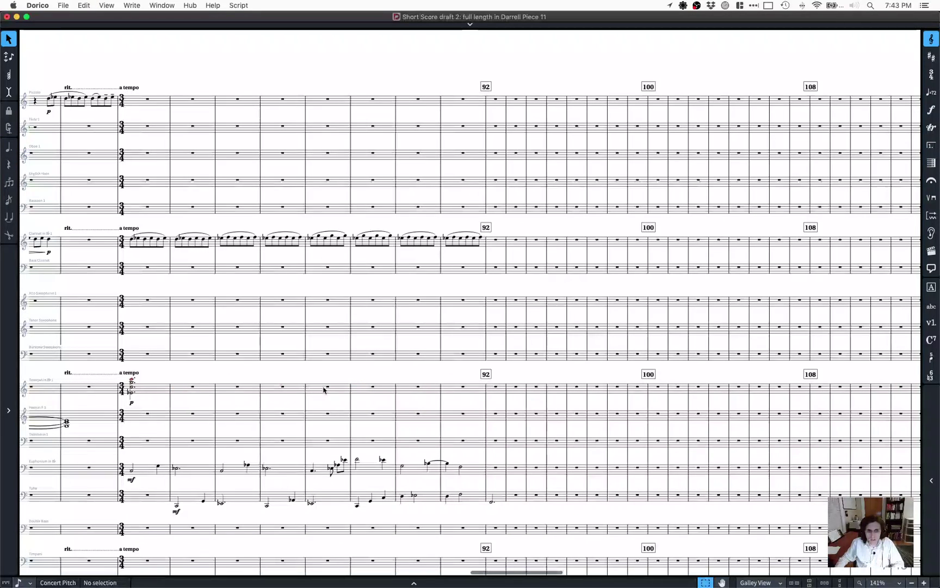
click(323, 390)
key(super+v)
click(361, 399)
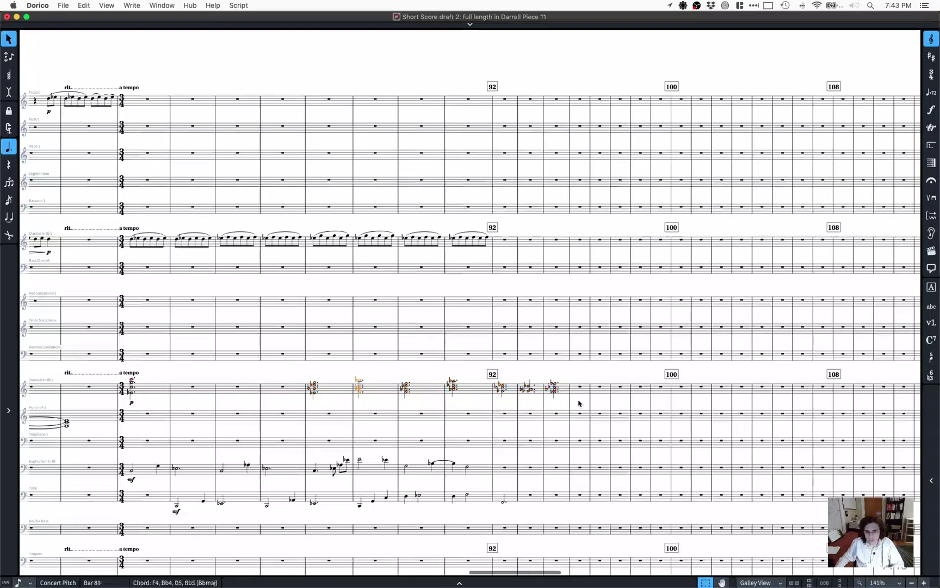
key(super+z)
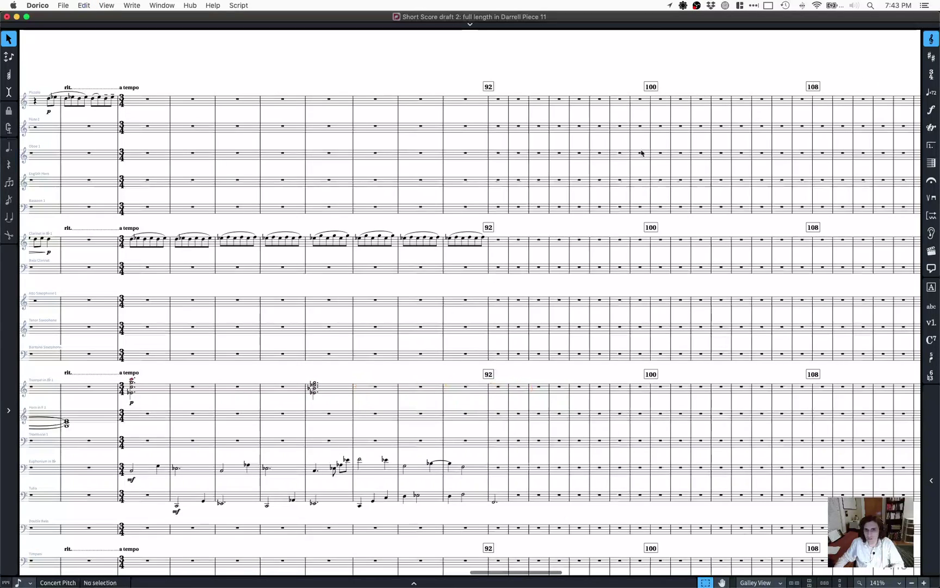
Step: Select Scarlett 2i4 USB as the Soundflower (2ch) output device
click(685, 5)
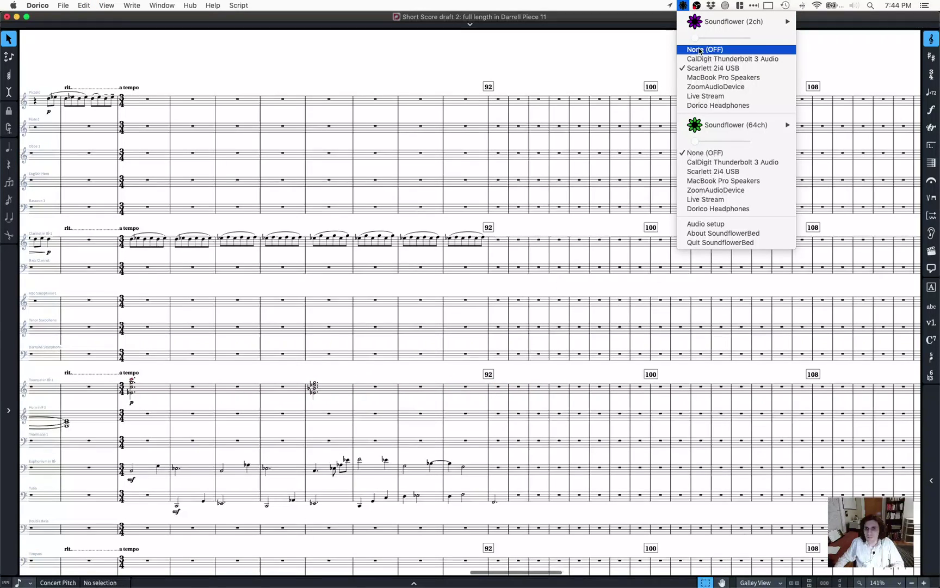
click(719, 68)
Step: Paste the cut chords into the trumpet staff at bar 92, and cut those in bars 93 to 97 again
click(504, 388)
key(super+v)
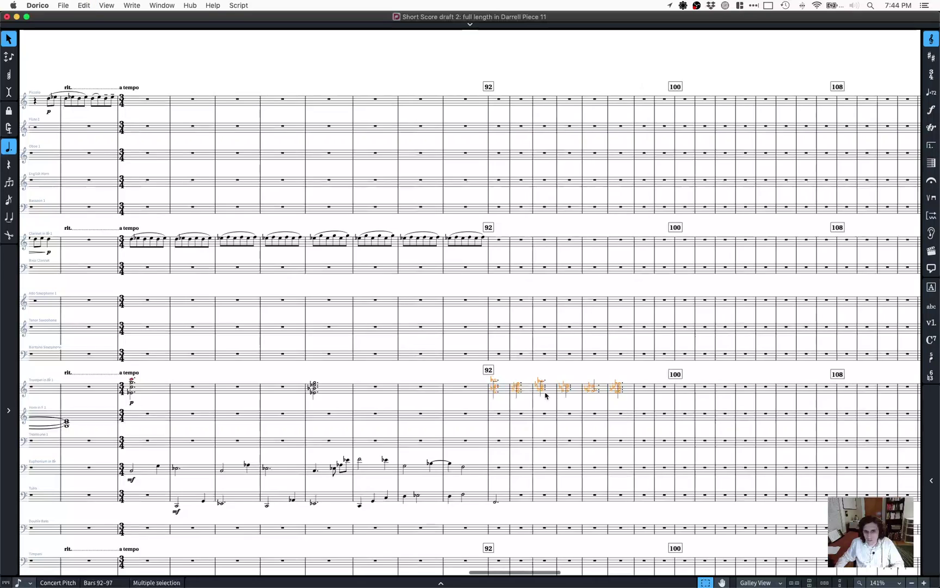
scroll(546, 393, right, 5)
click(417, 385)
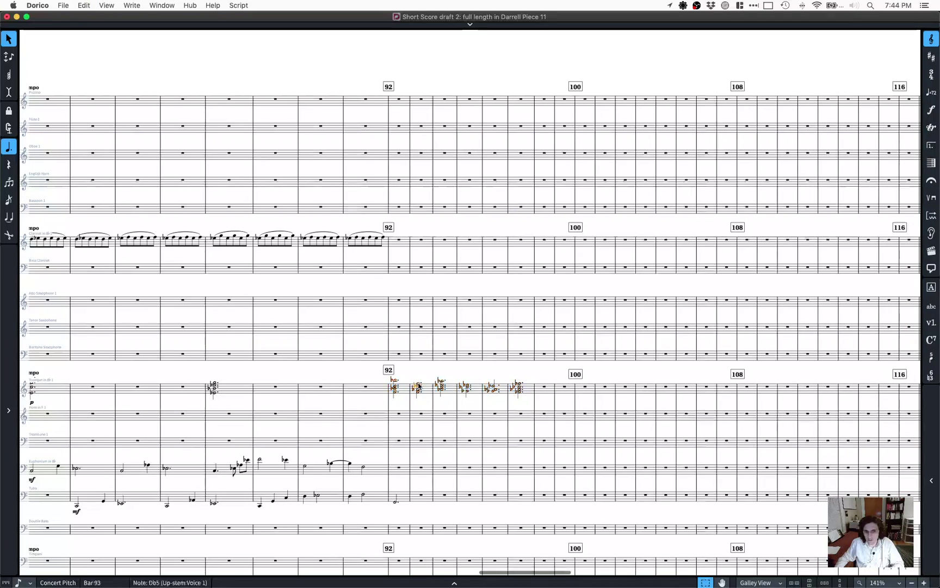
shift+click(517, 391)
key(Delete)
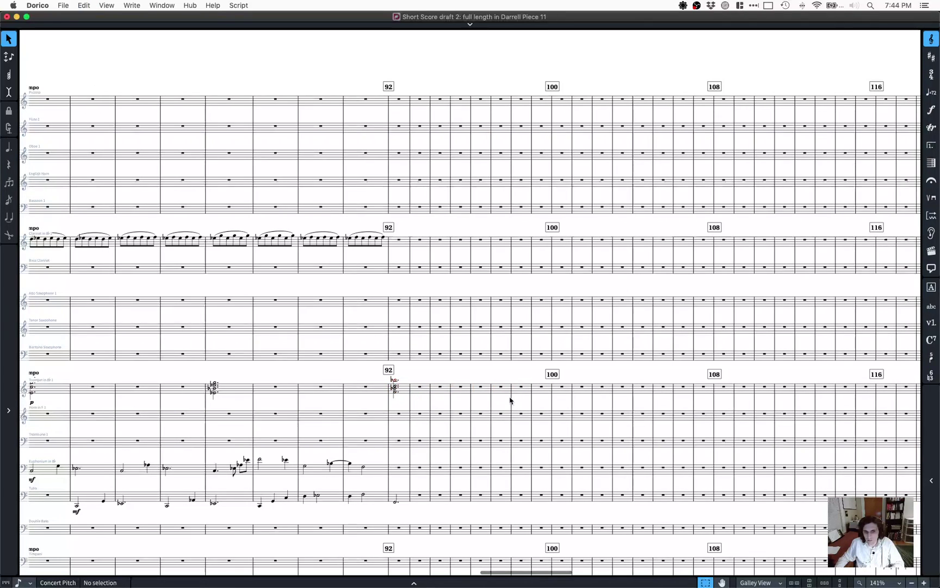
Step: Paste the remaining chords into the trumpet staff at bar 96, and cut those in bars 97 to 100 again
click(483, 389)
key(super+v)
click(501, 381)
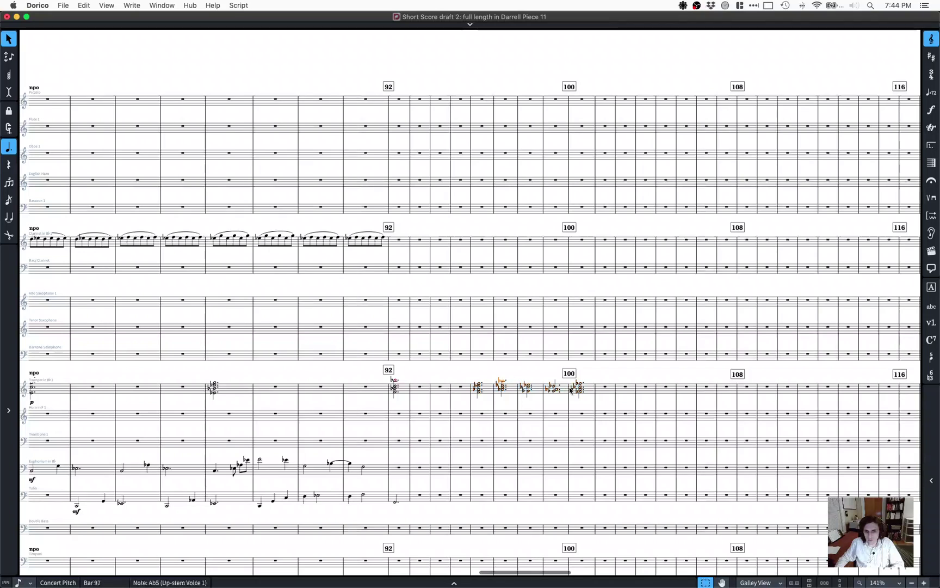
shift+click(580, 393)
key(Delete)
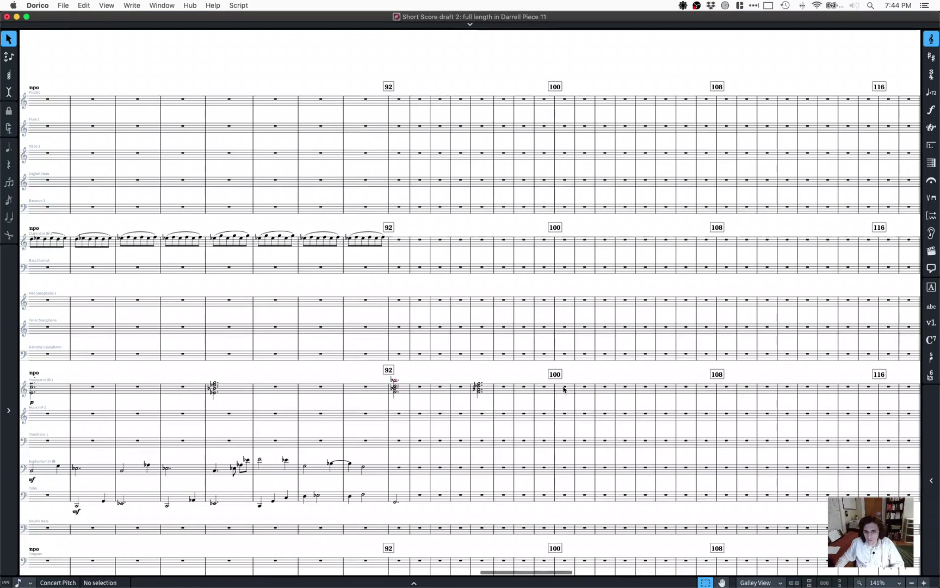
Step: Paste the remaining chords into the trumpet staff at bar 100, and cut those in bars 101 to 103 again
key(super+v)
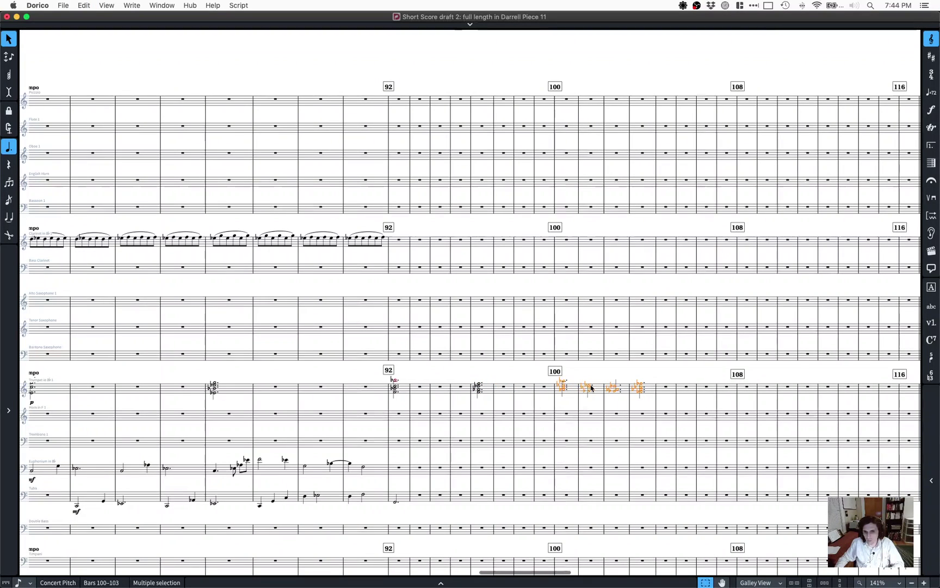
shift+click(641, 389)
key(Delete)
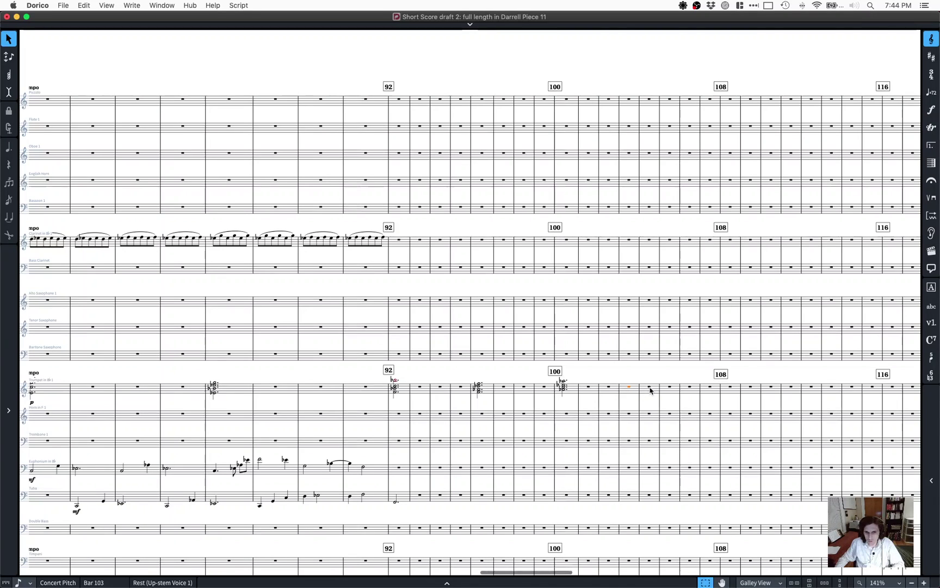
Step: Paste the remaining chords into the trumpet staff at bar 104, and cut those in bars 105 and 106 again
click(650, 388)
key(super+v)
right_click(674, 387)
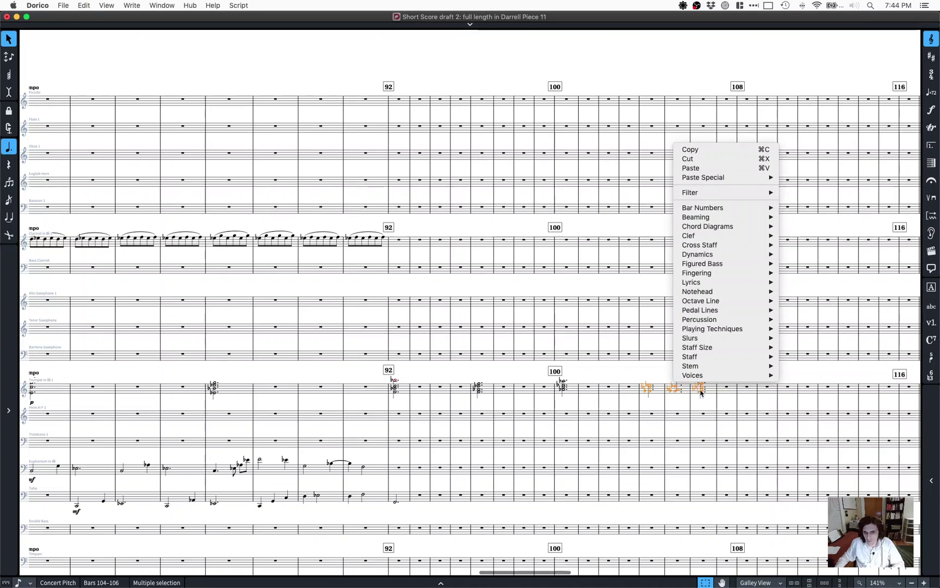
key(Escape)
click(673, 387)
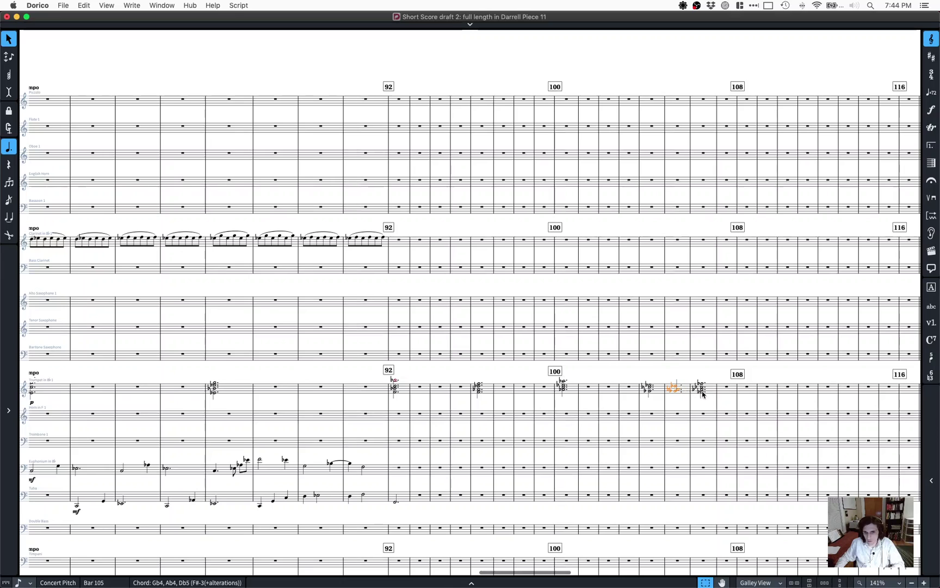
shift+click(701, 388)
key(Delete)
Step: Paste the last two trumpet chords at bar 108, and move the second one from bar 109 to bar 112
click(737, 388)
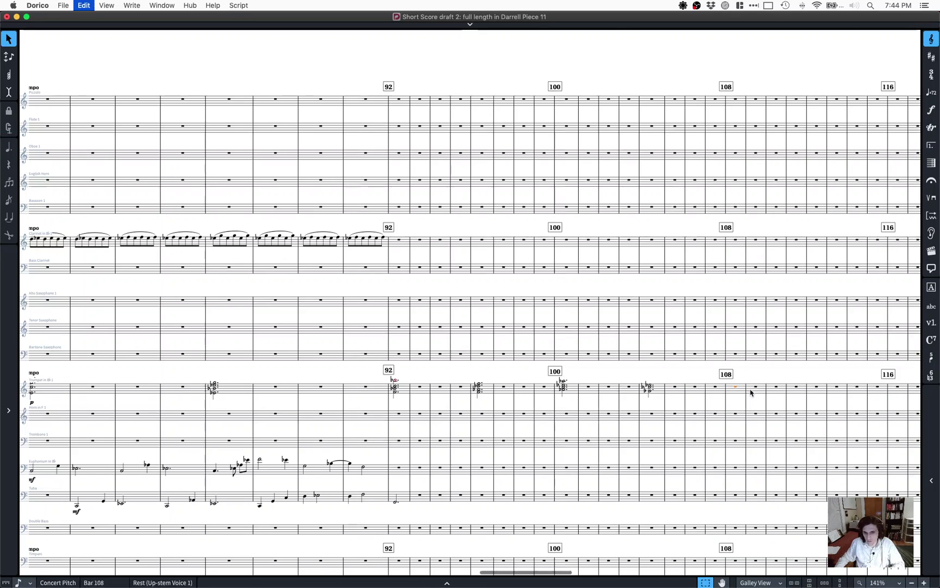
key(ctrl+v)
click(620, 388)
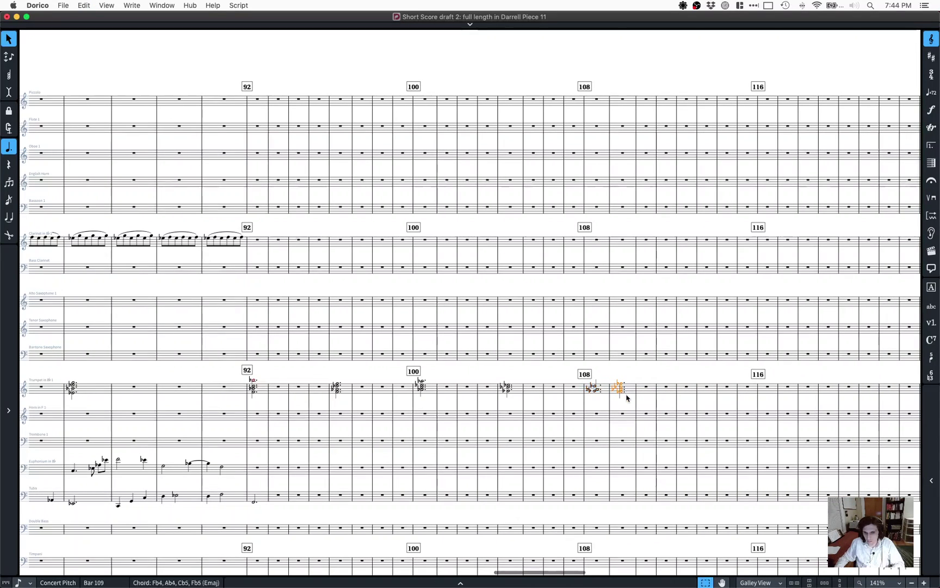
key(Delete)
click(678, 387)
key(ctrl+v)
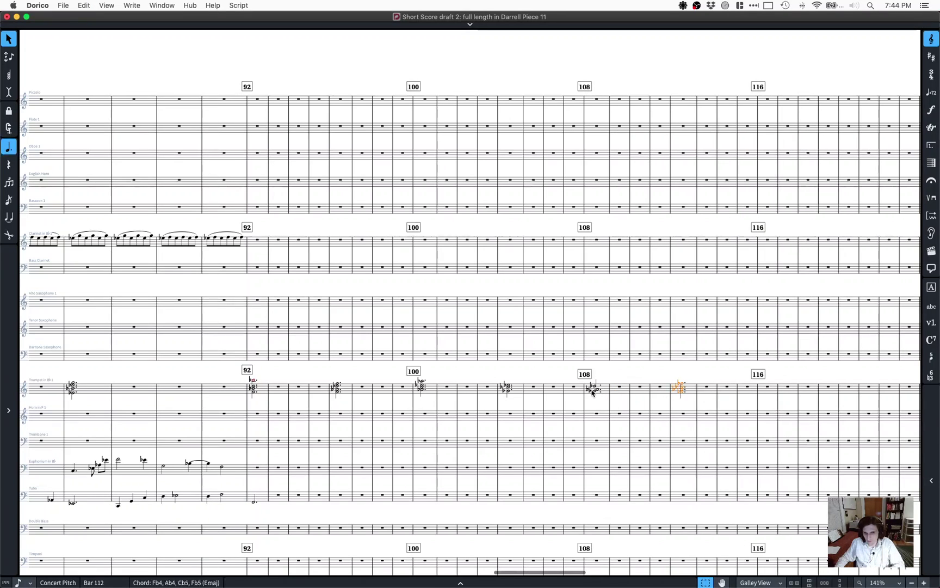
Step: Copy the trumpet chords of bars 108 to 112 to bar 116 and transpose the copies with T-M2
shift+click(593, 389)
alt+click(745, 399)
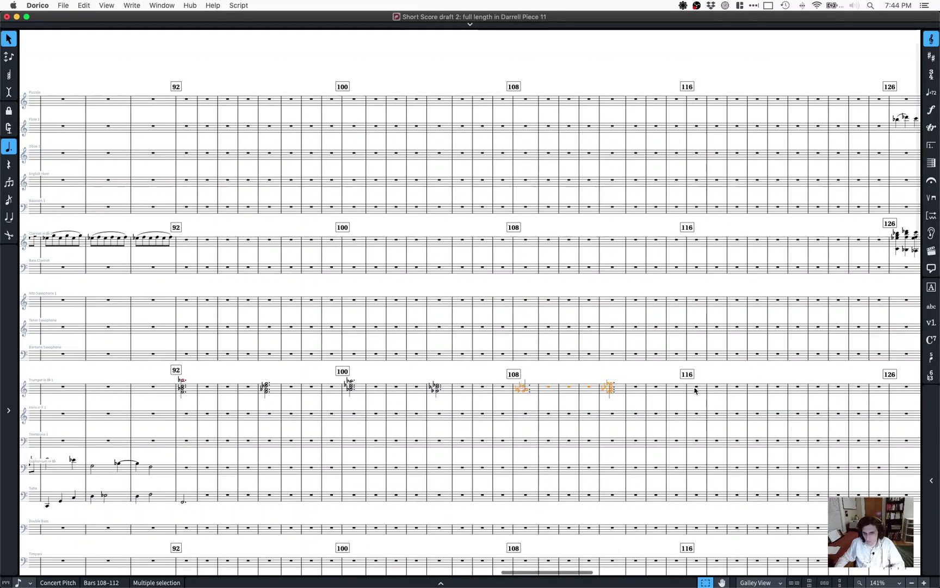
key(shift+t)
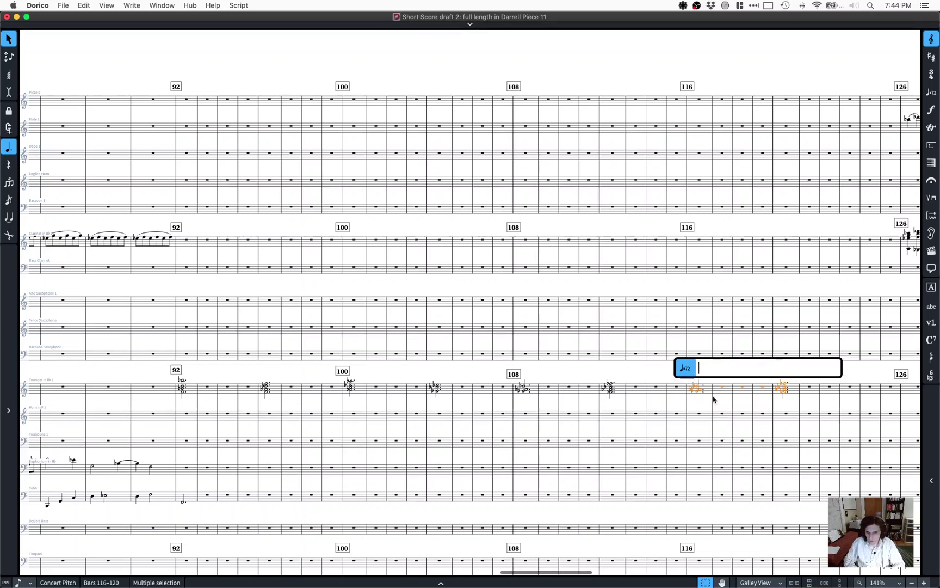
key(Escape)
key(shift+i)
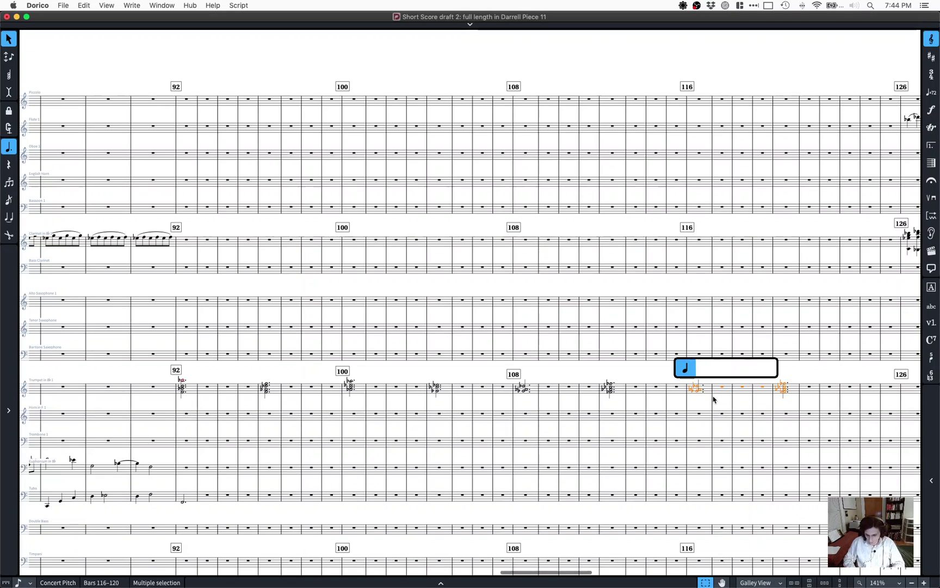
text(T-M2)
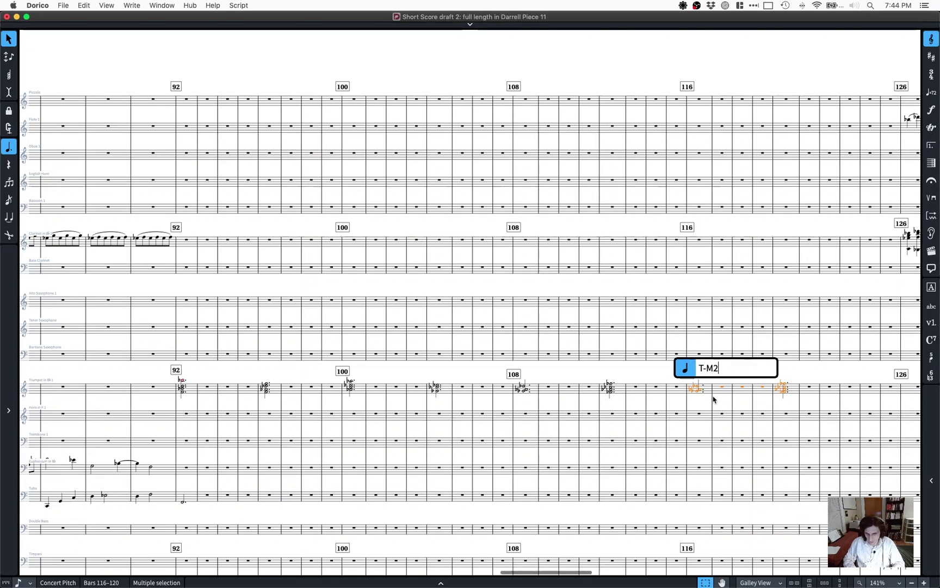
key(Return)
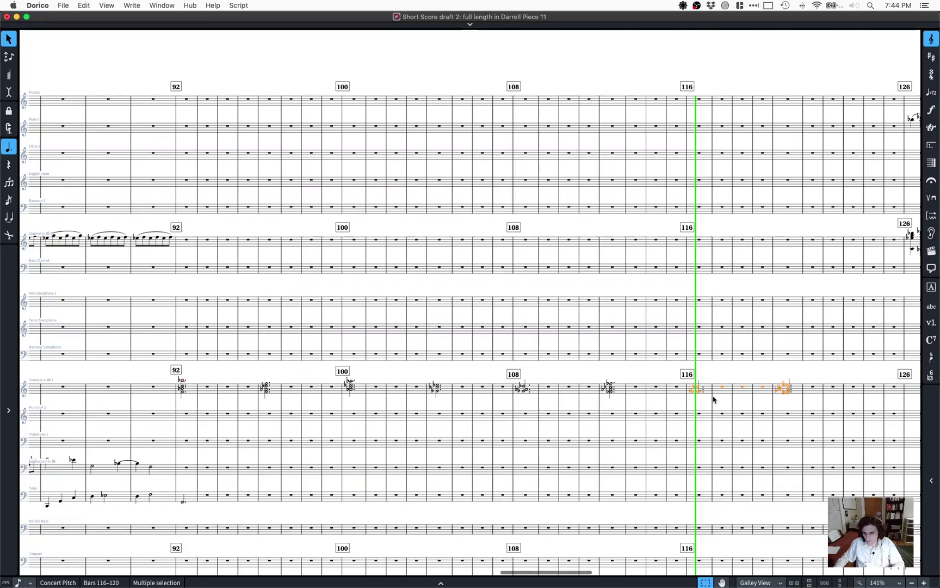
Step: Stop playback and respell the trumpet chord at bar 120 as D4, F#4, A4 and D5
key(space)
click(786, 389)
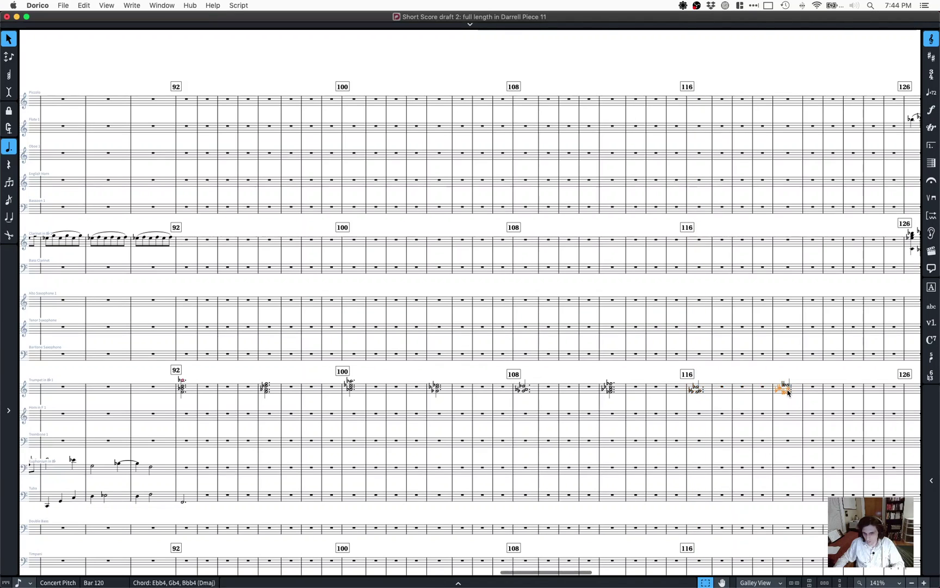
key(alt+minus)
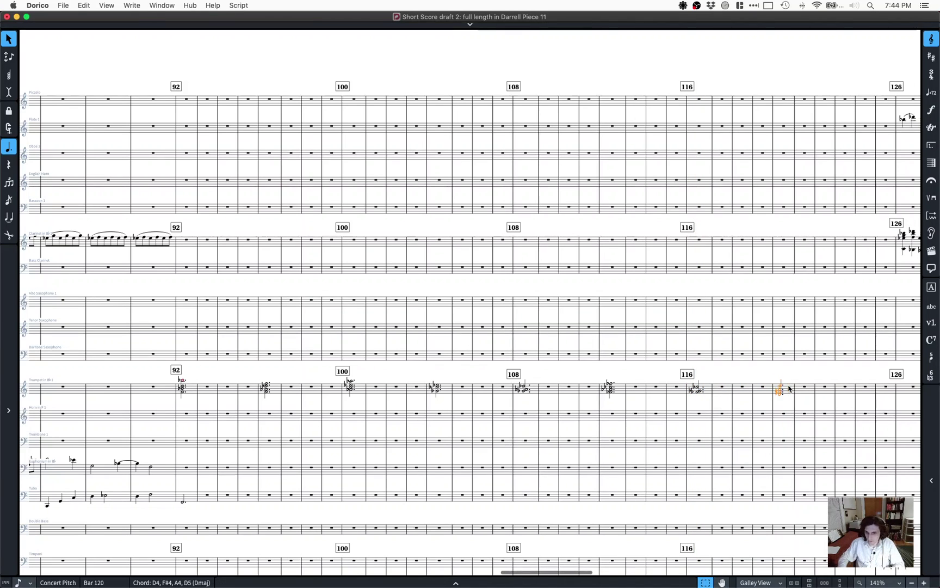
Step: Play back the opening of the clarinet chord passage from bar 126
scroll(642, 346, right, 10)
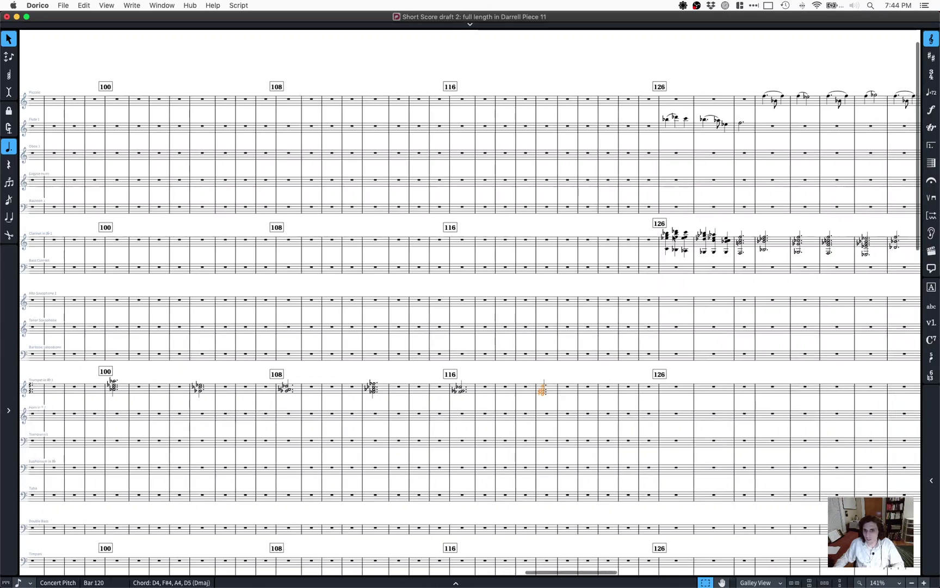
click(631, 239)
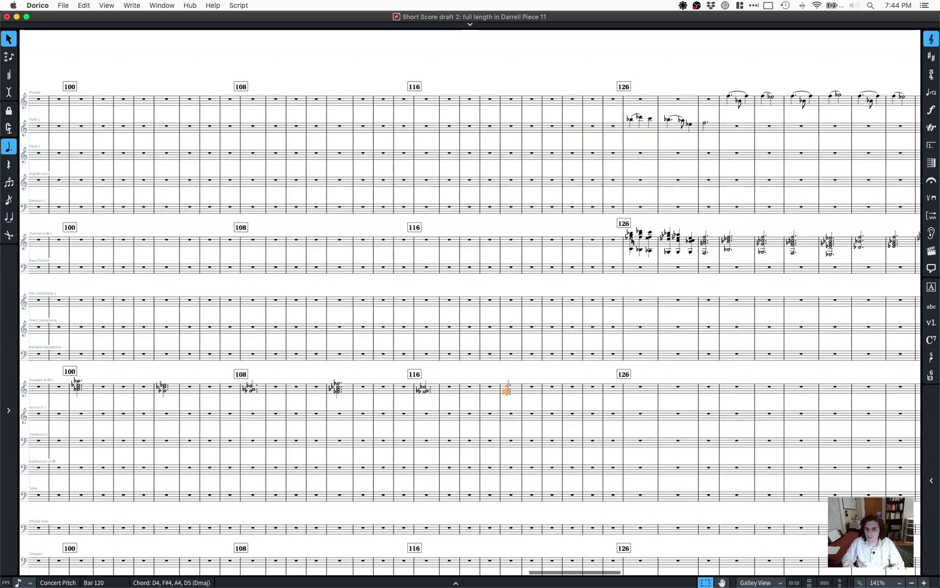
key(p)
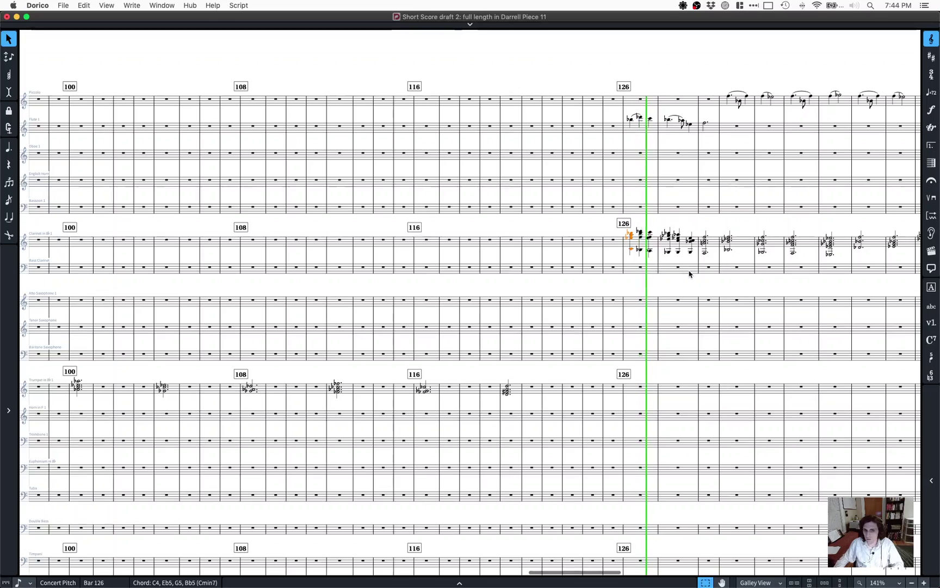
key(space)
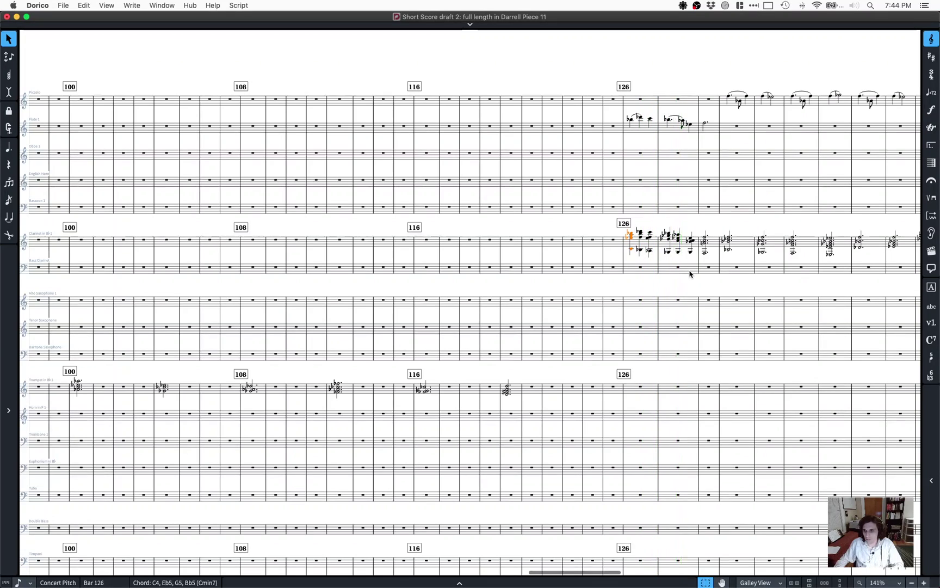
Step: Review the spacing of the trumpet chords in the passage leading up to bar 126
scroll(690, 286, left, 15)
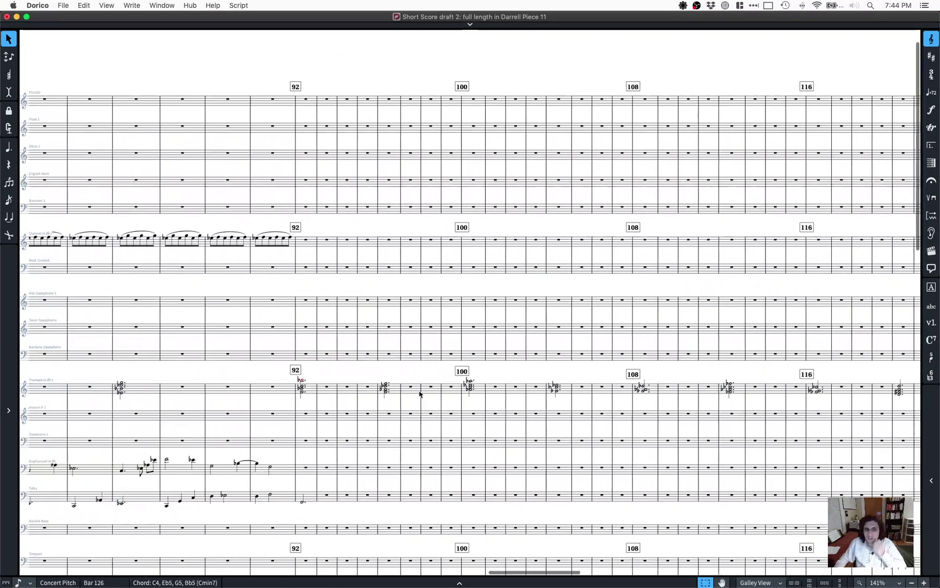
scroll(420, 388, right, 2)
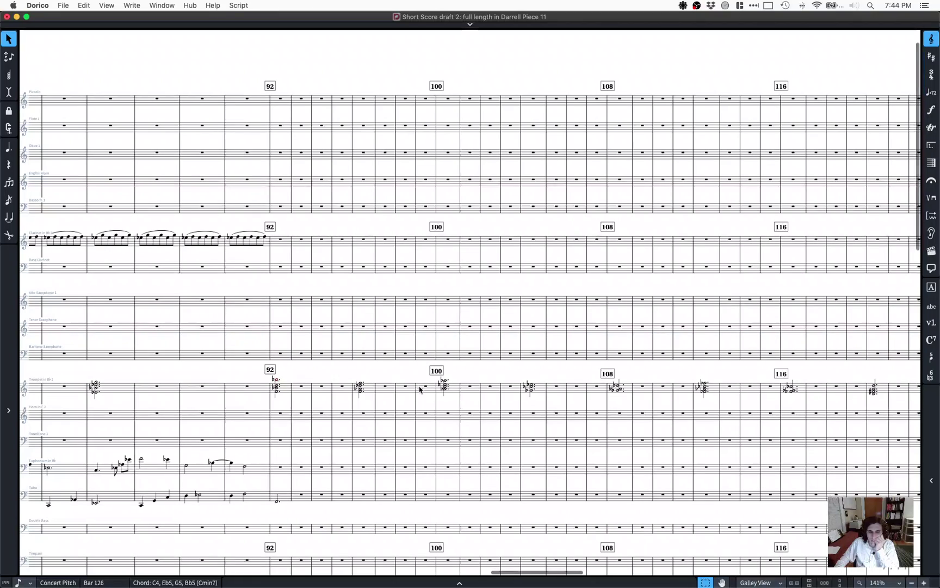
scroll(419, 388, right, 2)
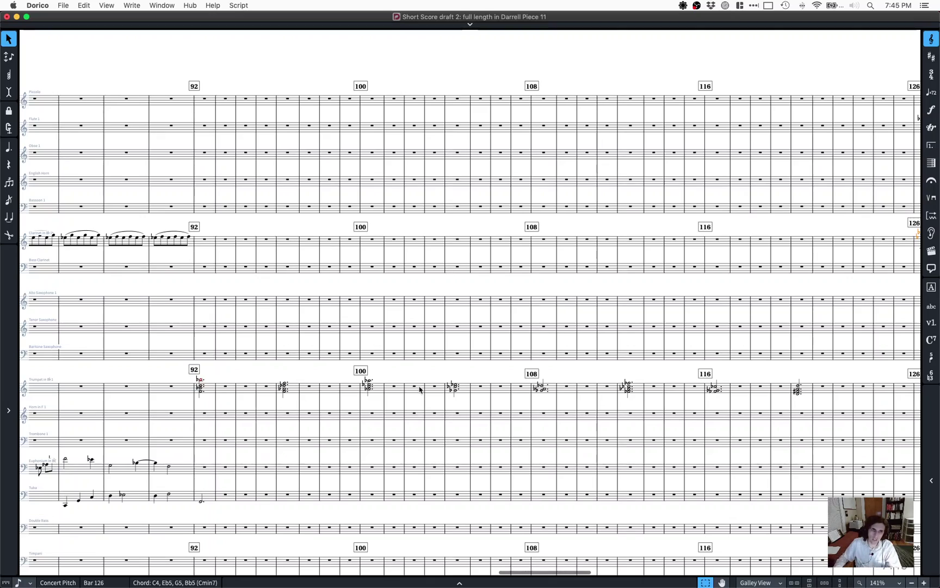
scroll(446, 394, left, 10)
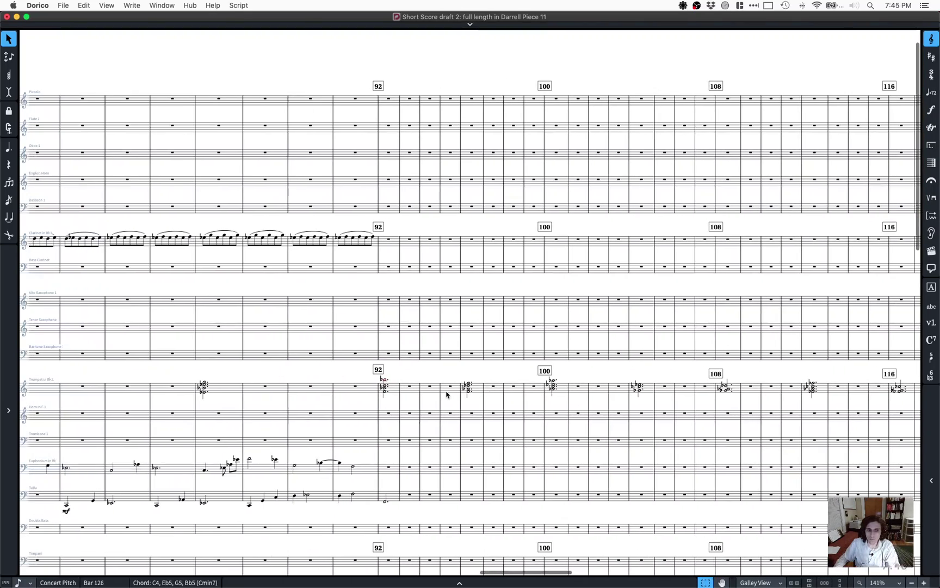
scroll(447, 394, right, 3)
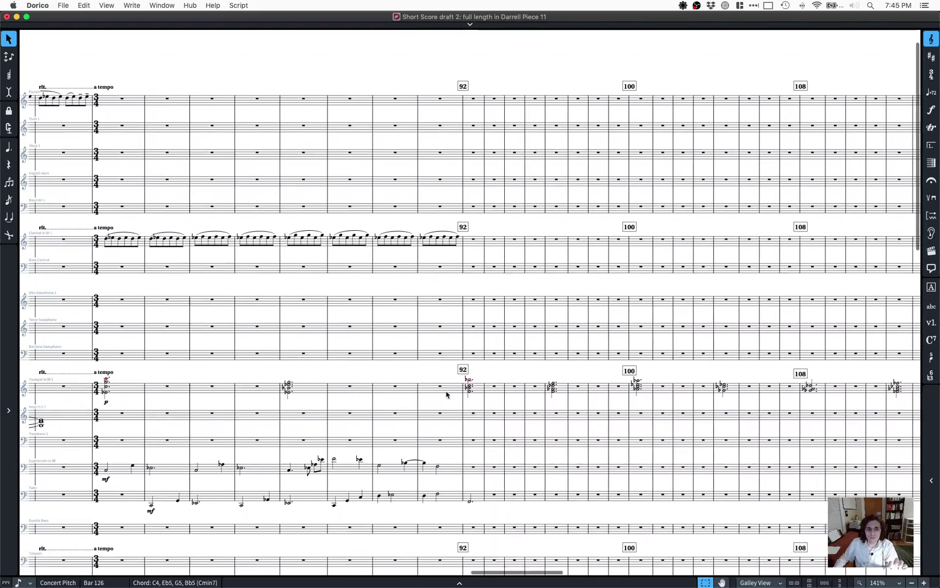
scroll(446, 395, right, 5)
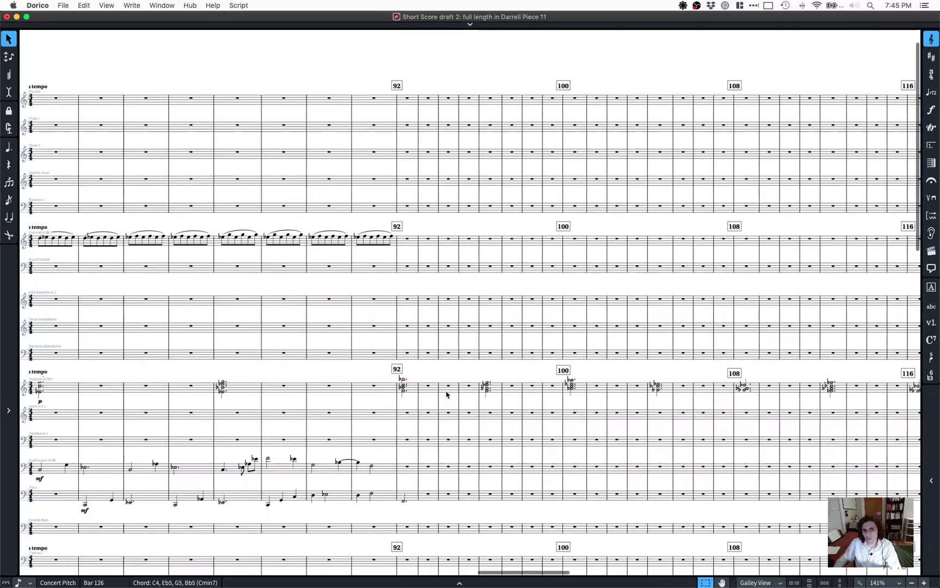
scroll(446, 394, right, 4)
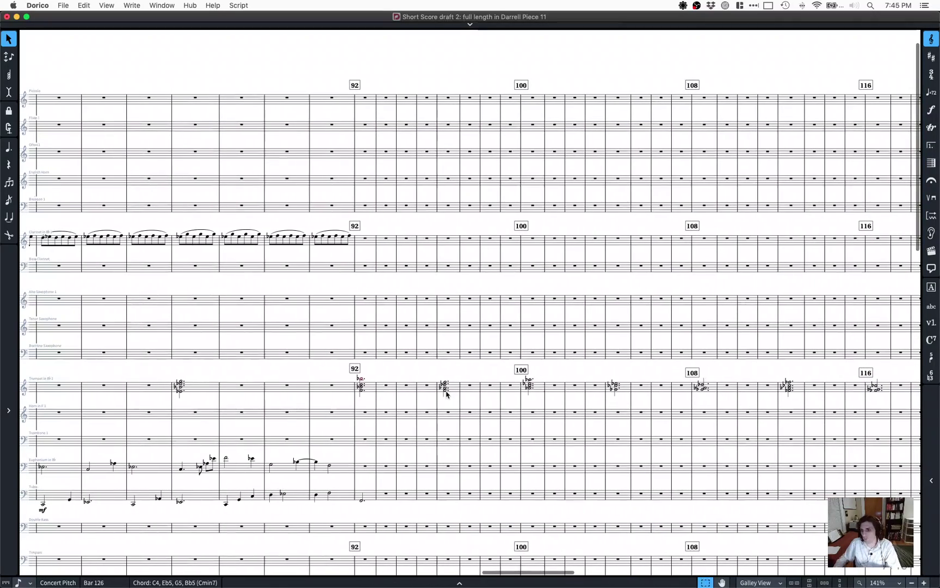
scroll(446, 394, right, 10)
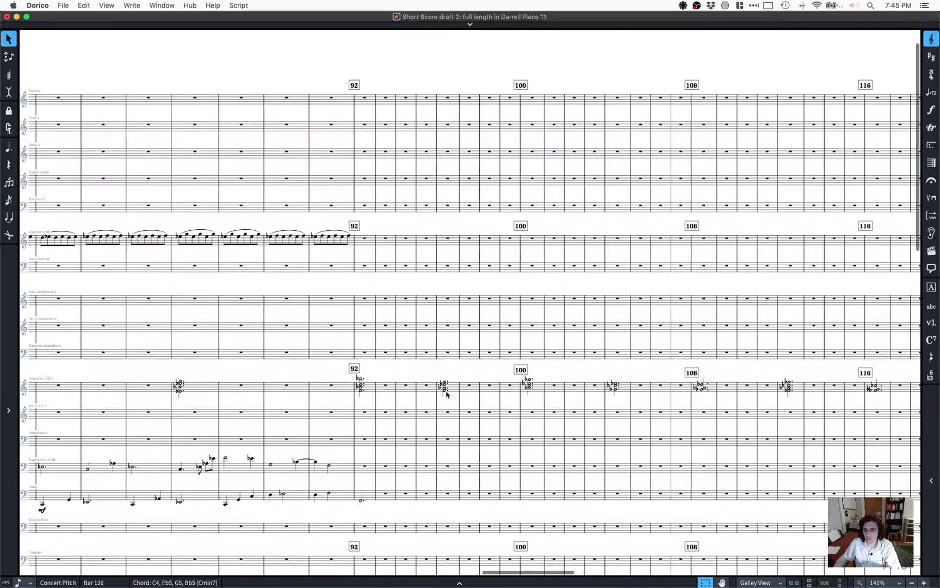
scroll(446, 394, right, 9)
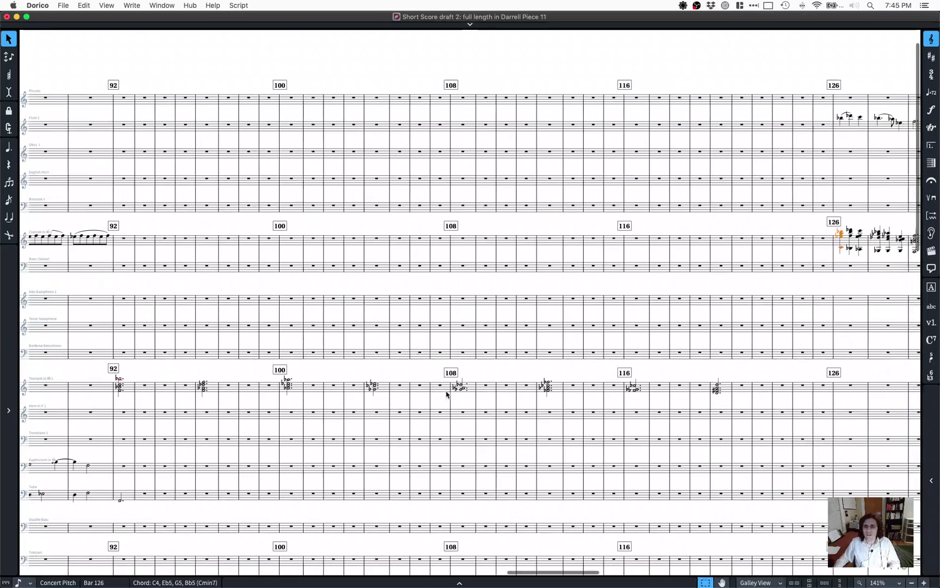
key(Escape)
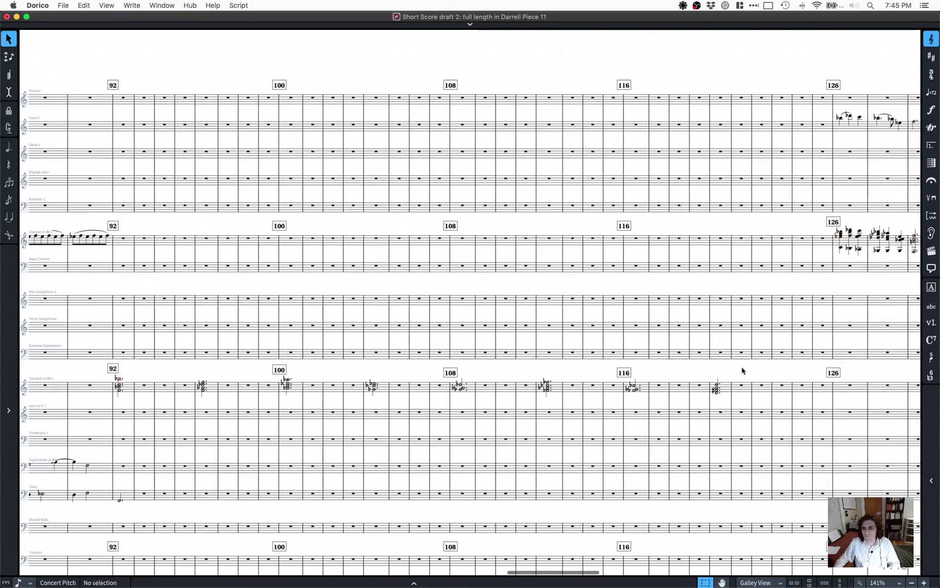
Step: Add a double barline at the start of bar 139 and delete the "SHOULD BE BAR 141" text there
scroll(742, 370, right, 20)
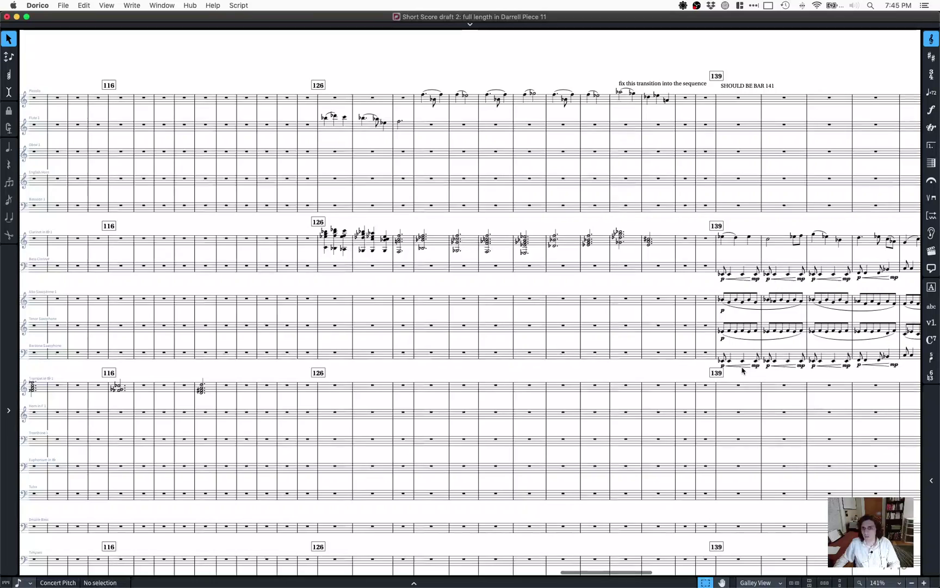
click(716, 254)
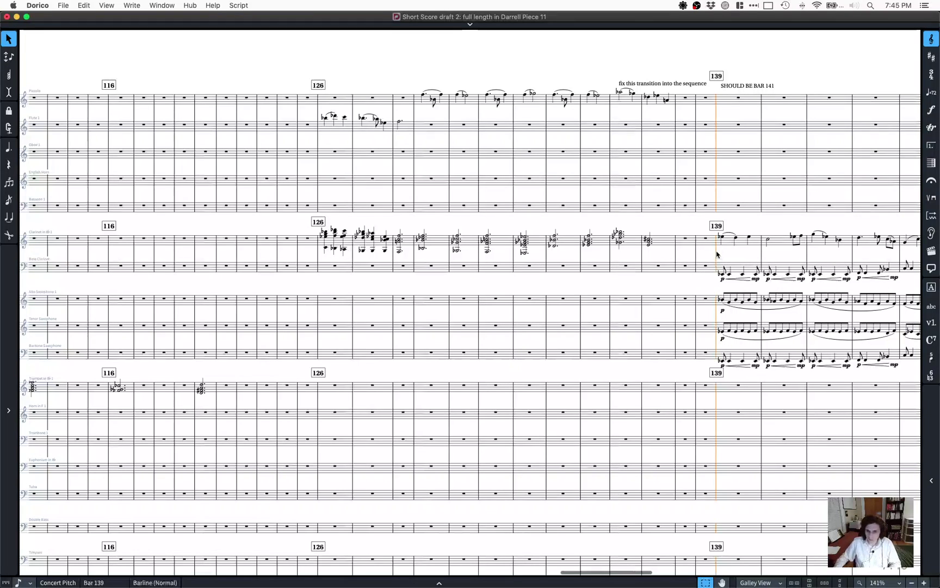
key(shift+x)
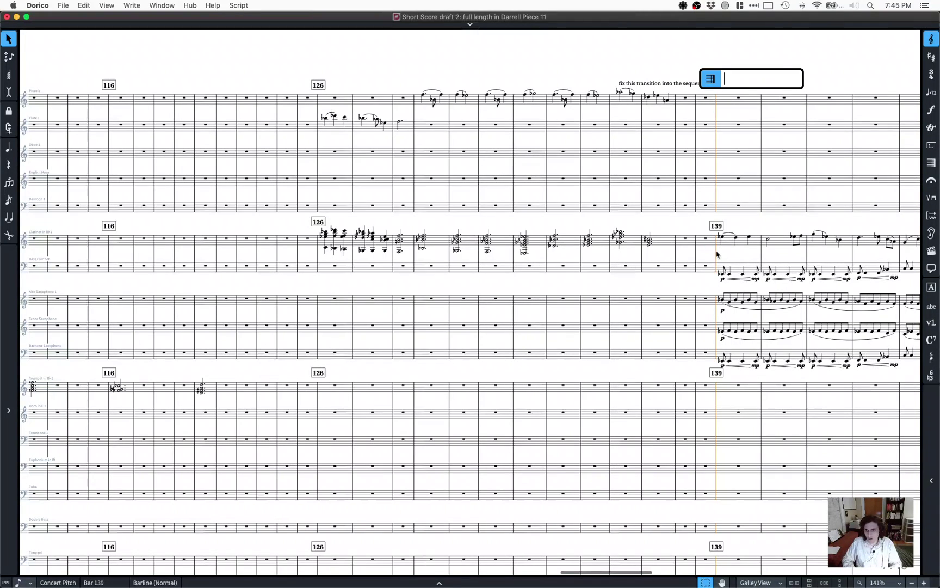
scroll(717, 254, right, 10)
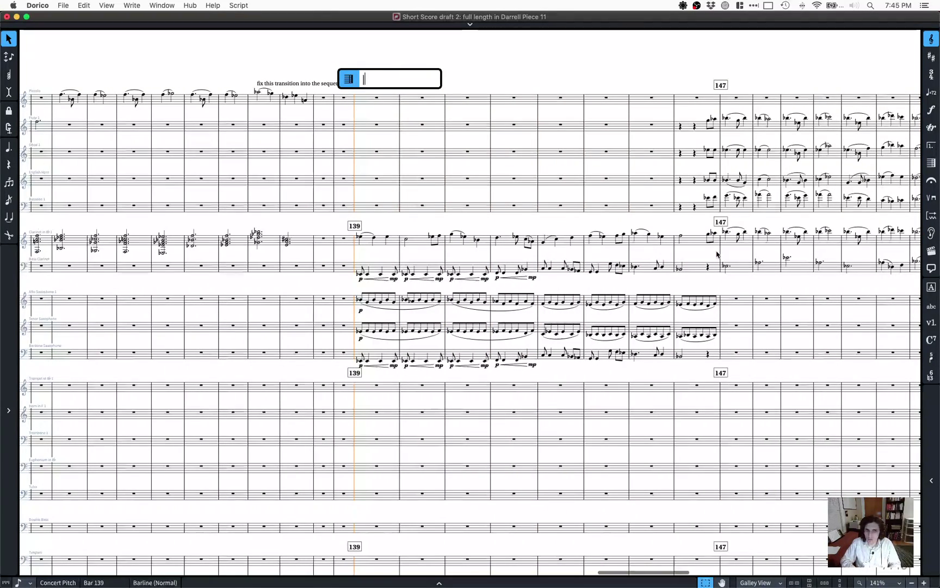
text(SHOULD BE BAR 141)
key(Return)
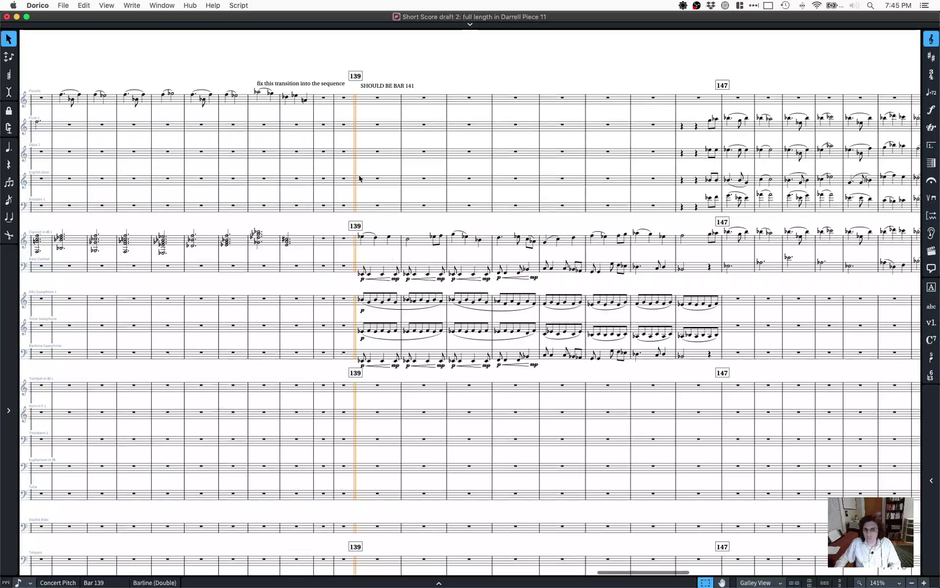
click(380, 87)
key(Delete)
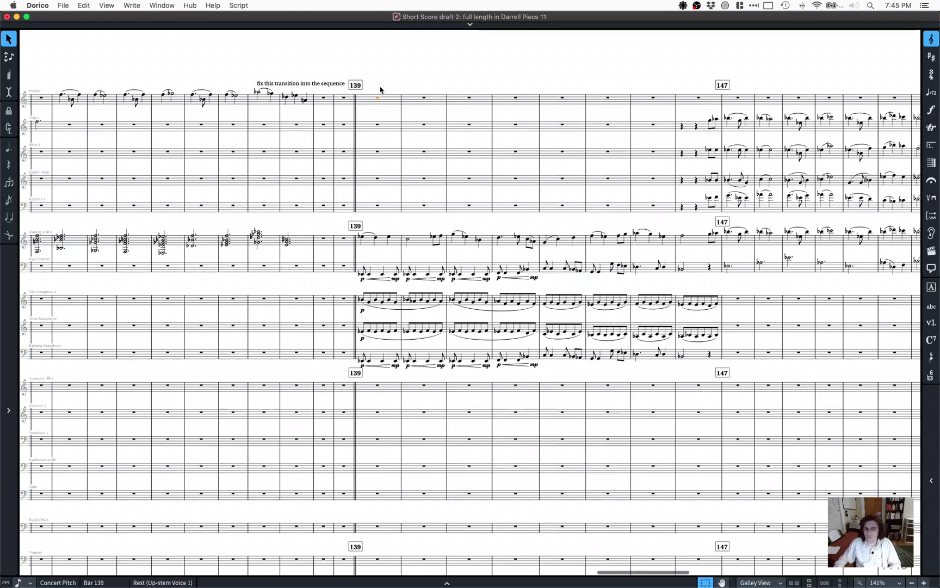
Step: Look back through the score from bar 139 to bar 80, examining the parts leading into the a tempo section
scroll(461, 236, left, 3)
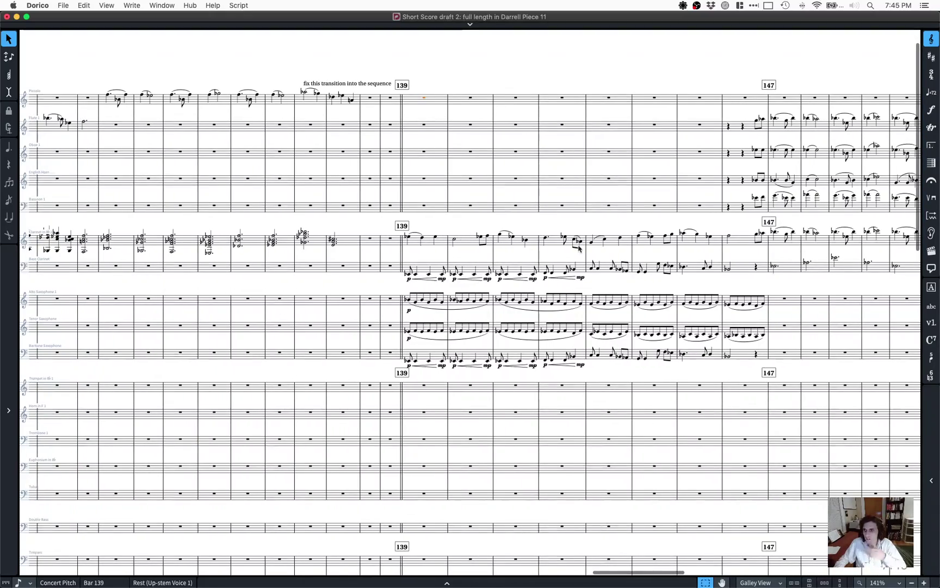
scroll(447, 287, left, 20)
scroll(402, 280, left, 20)
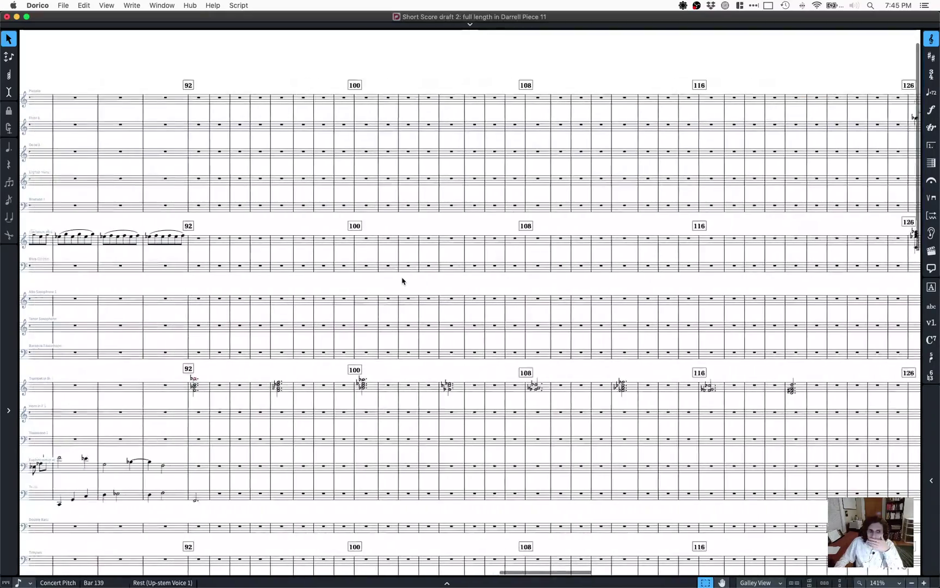
scroll(402, 281, left, 10)
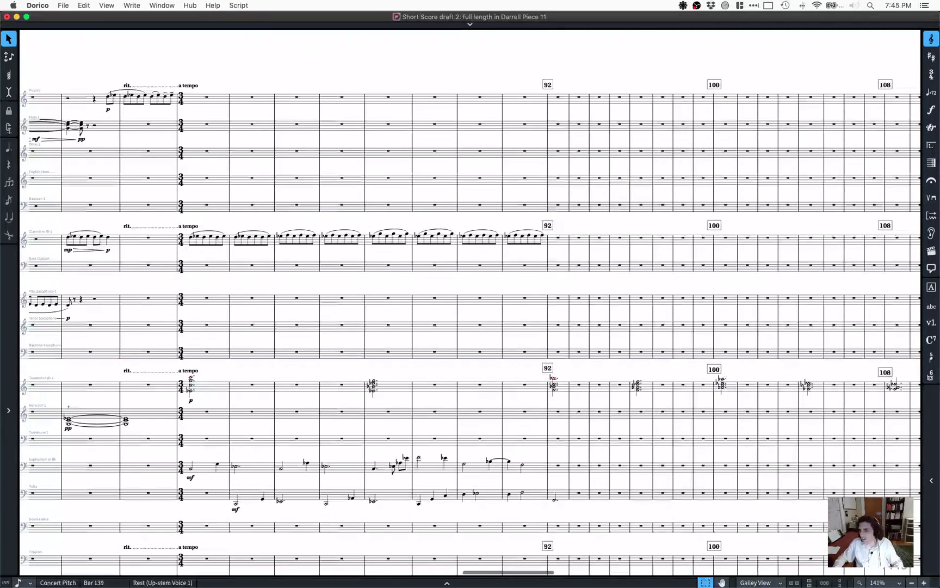
key(super+Tab)
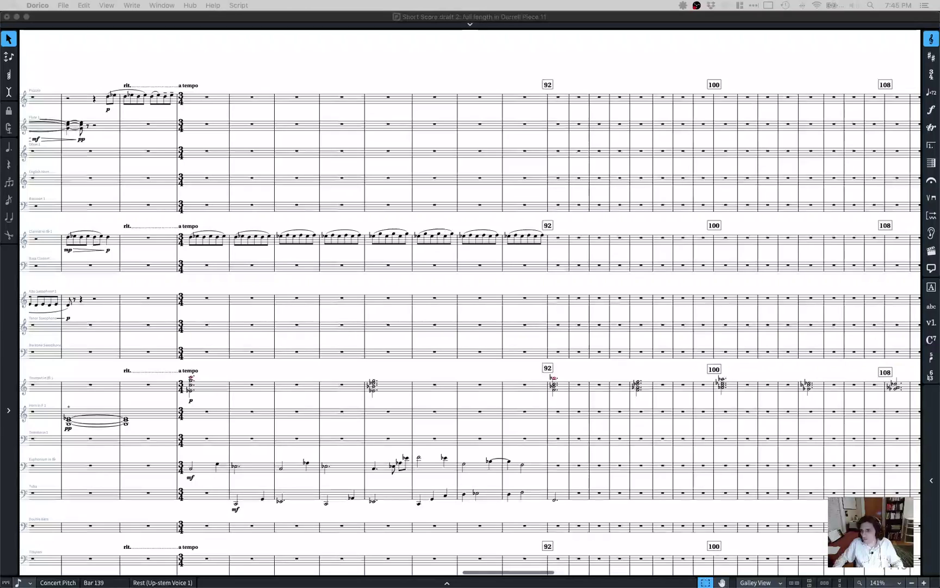
scroll(160, 314, left, 2)
scroll(160, 314, left, 7)
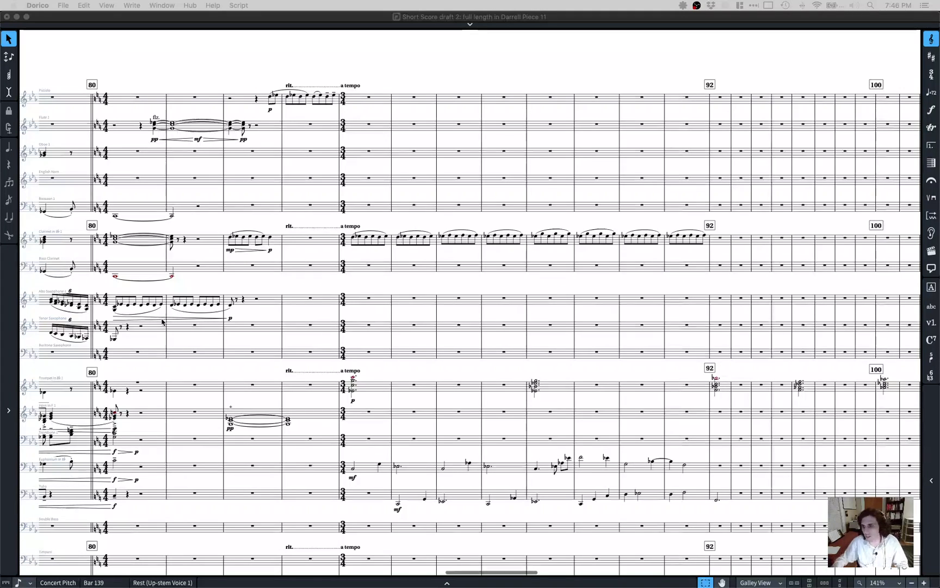
scroll(187, 323, down, 5)
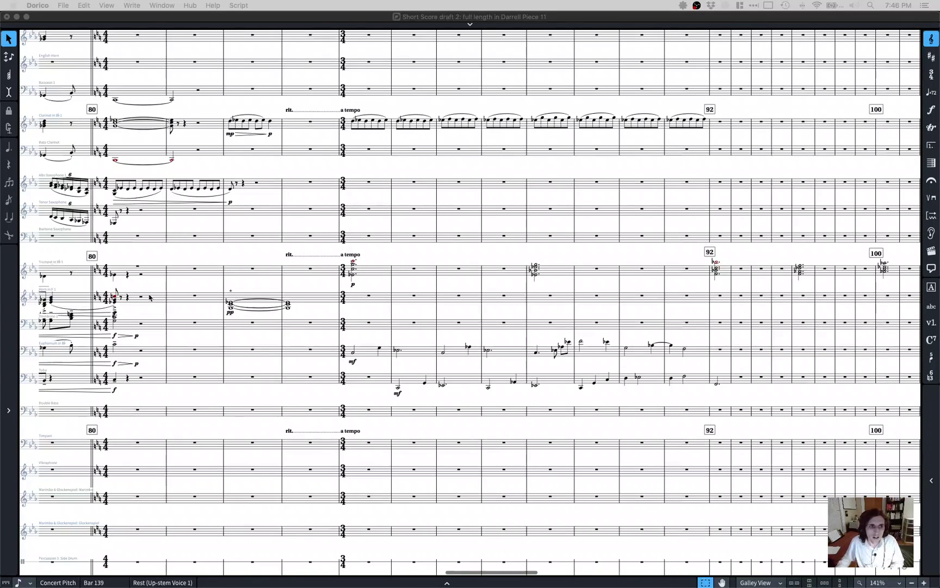
scroll(131, 274, right, 1)
scroll(119, 260, up, 6)
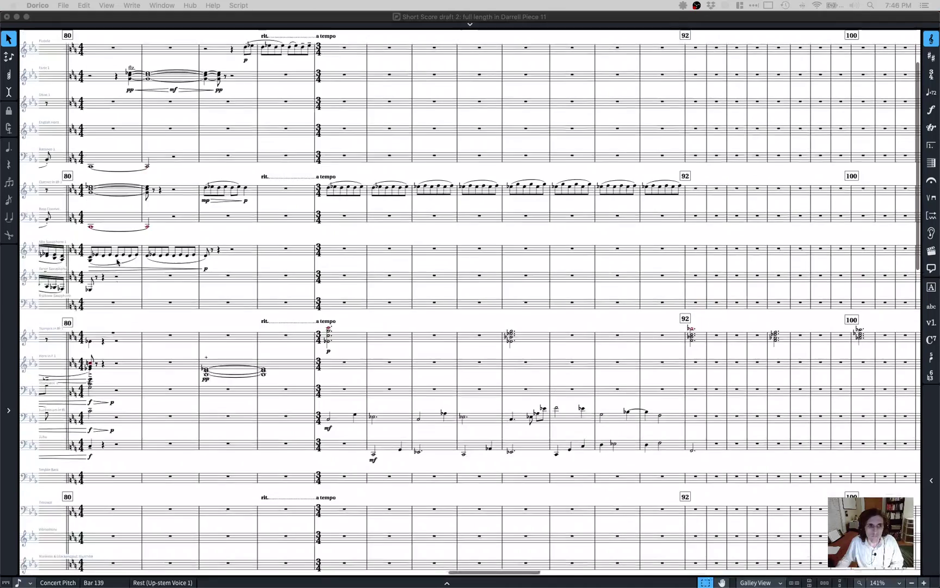
click(113, 211)
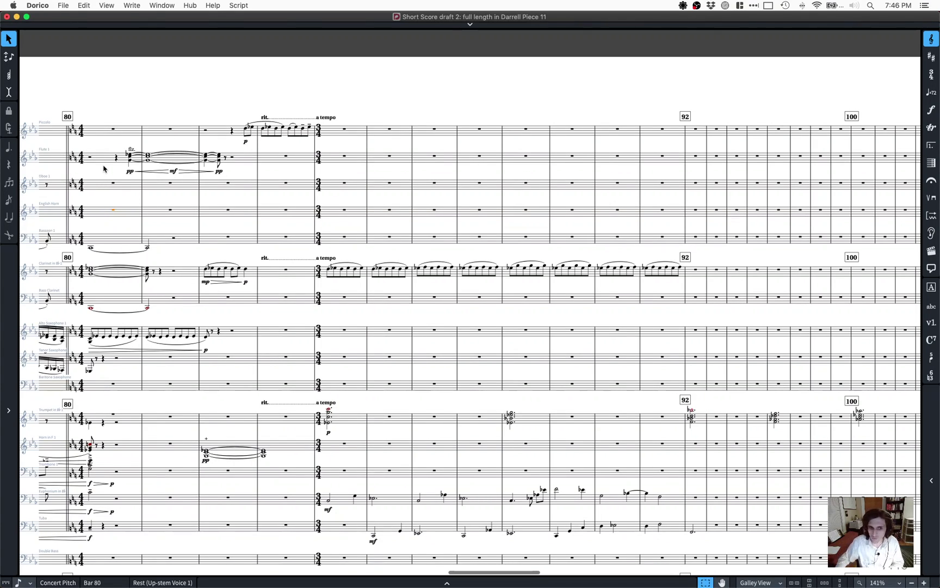
Step: Move the chords at bars 84 and 88 from the trumpet staff to the horn staff, an octave lower
click(517, 418)
key(super+z)
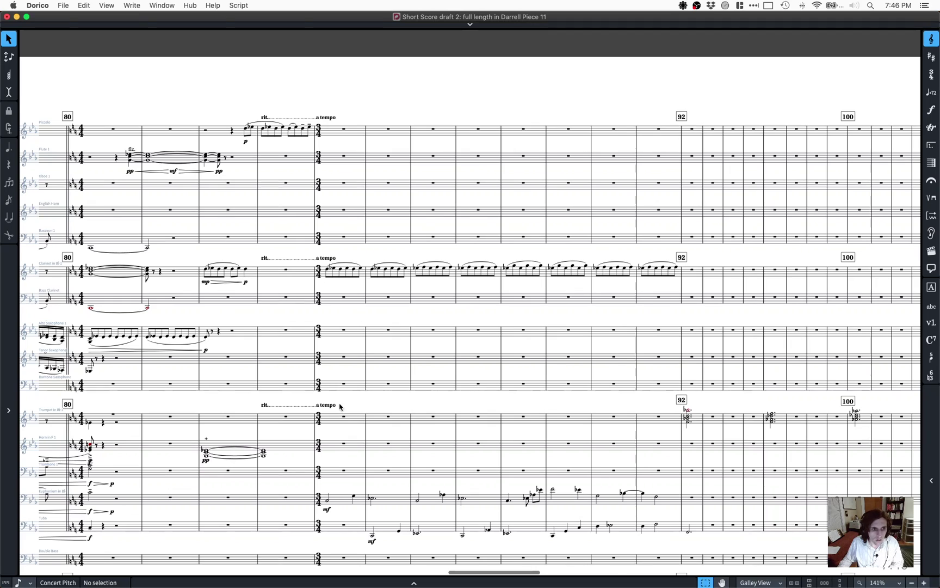
click(344, 445)
key(super+v)
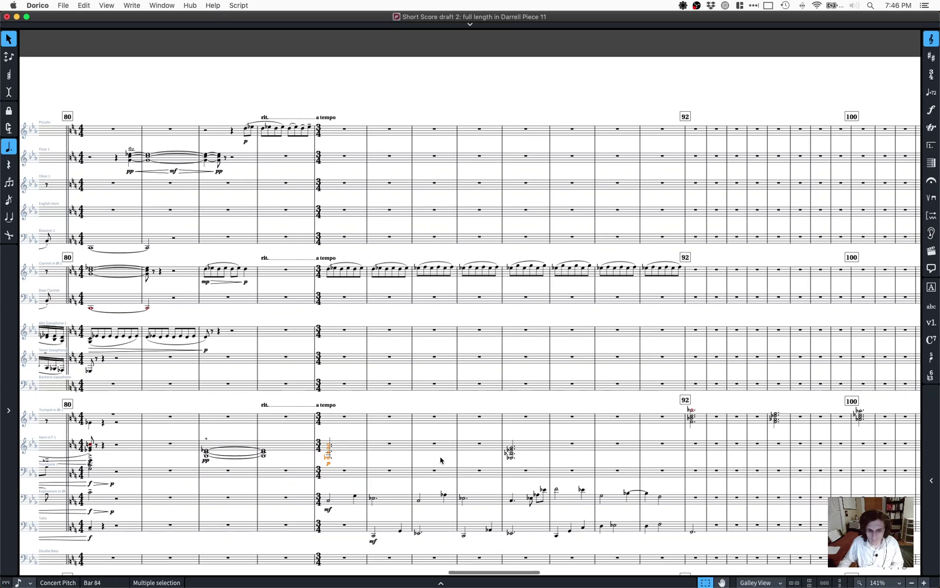
Step: Inspect the properties of the horn chords at bars 84 and 88
click(280, 568)
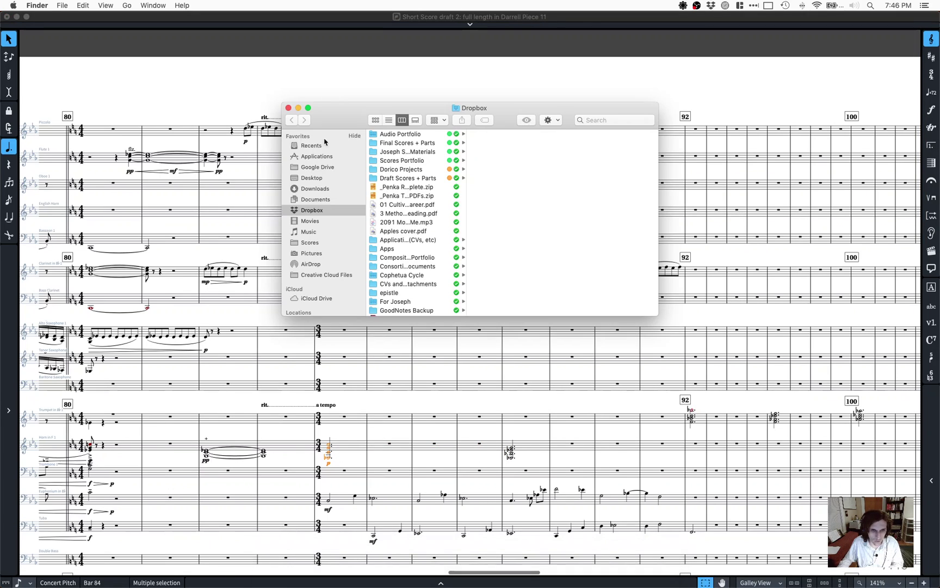
key(super+w)
click(229, 583)
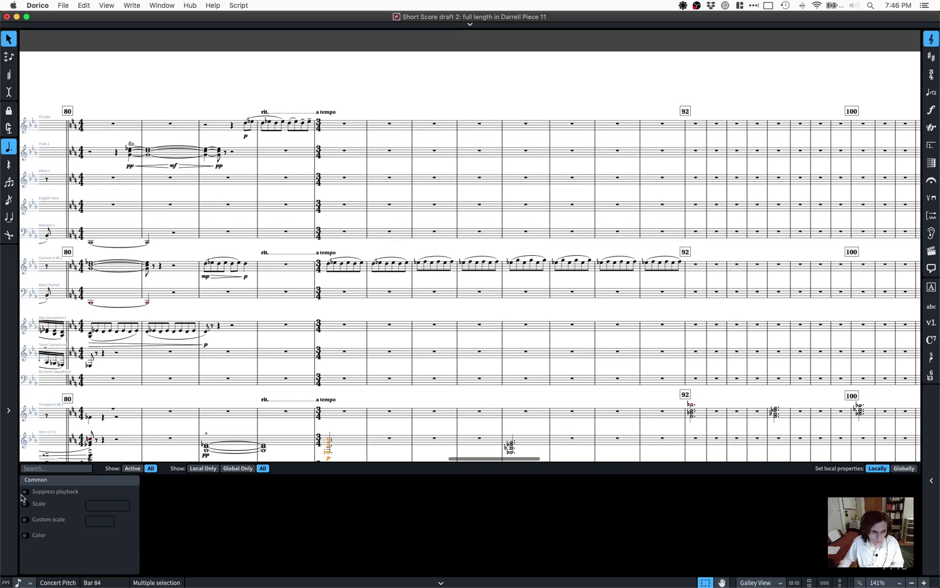
click(440, 582)
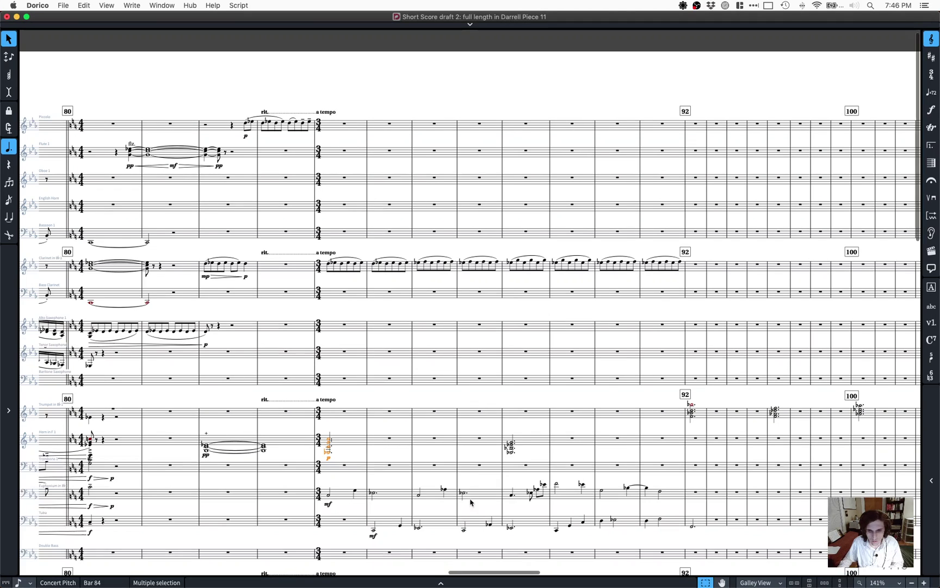
click(512, 445)
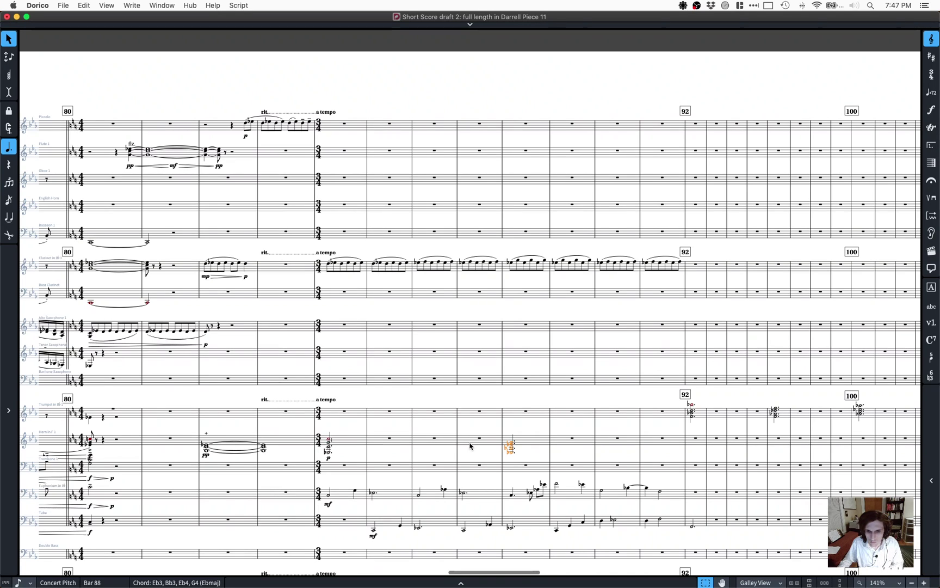
key(super+equal)
key(super+equal)
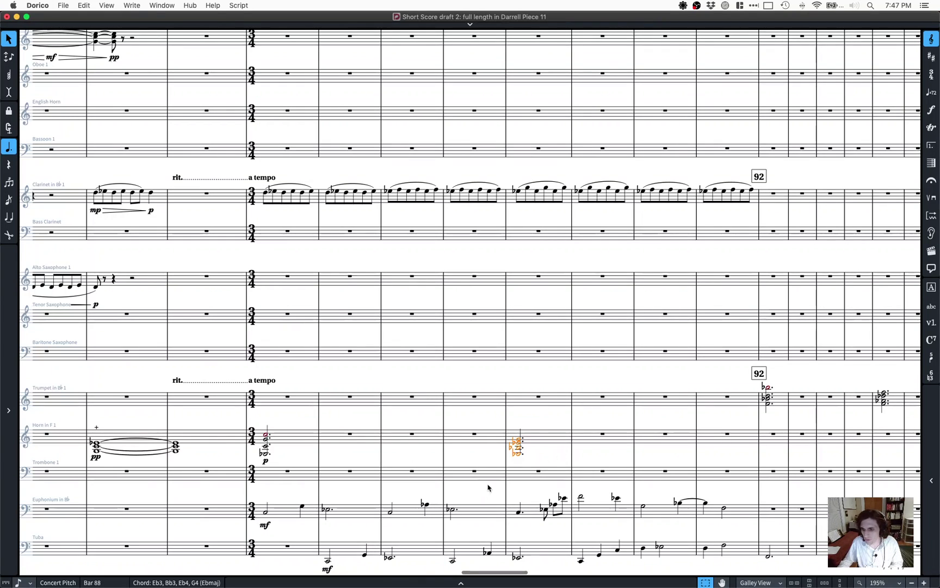
click(460, 583)
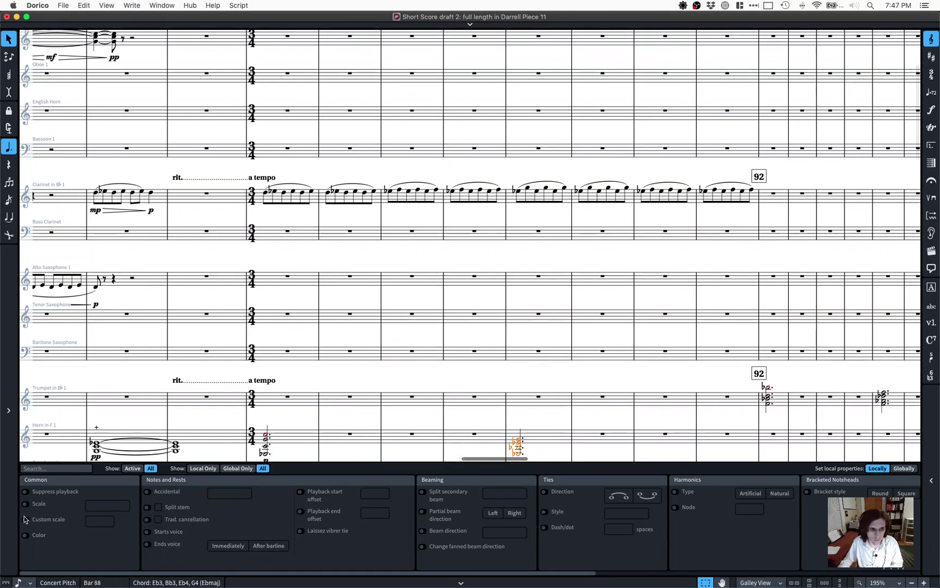
click(460, 583)
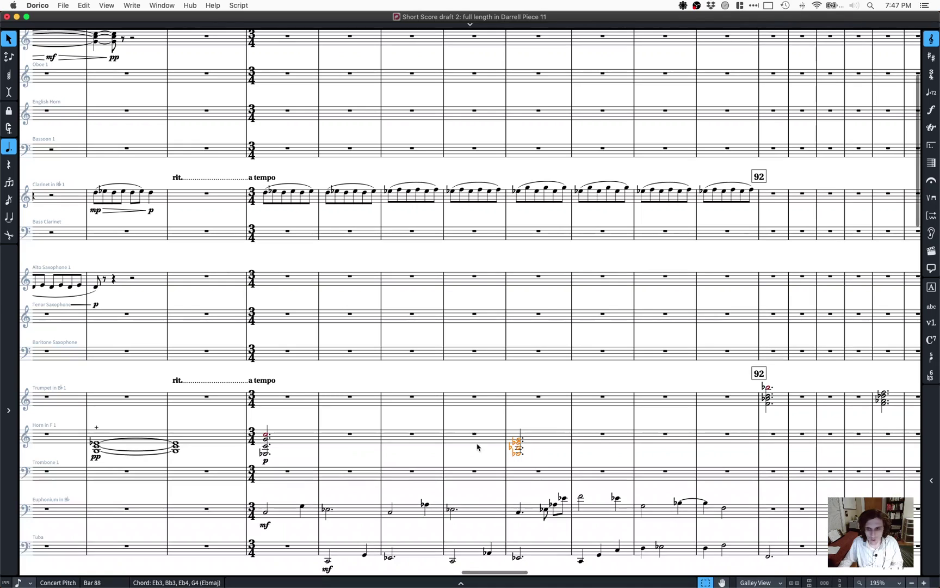
Step: Play back the score from bar 80 to bar 92
scroll(473, 429, down, 3)
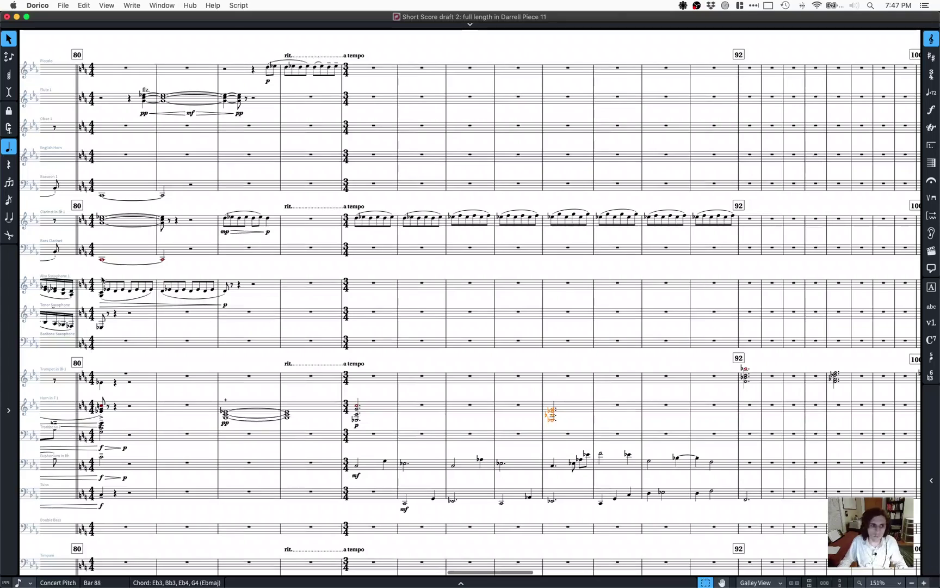
click(102, 259)
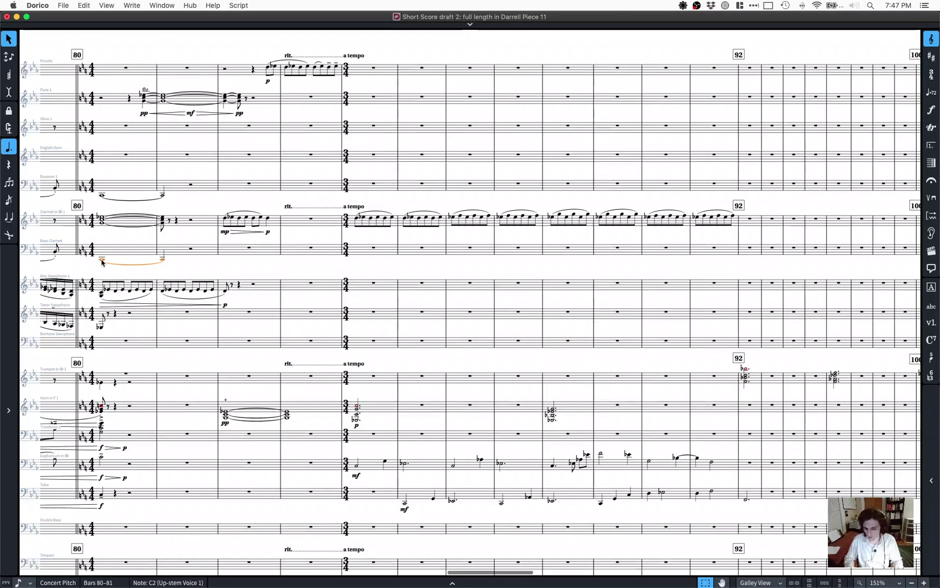
key(space)
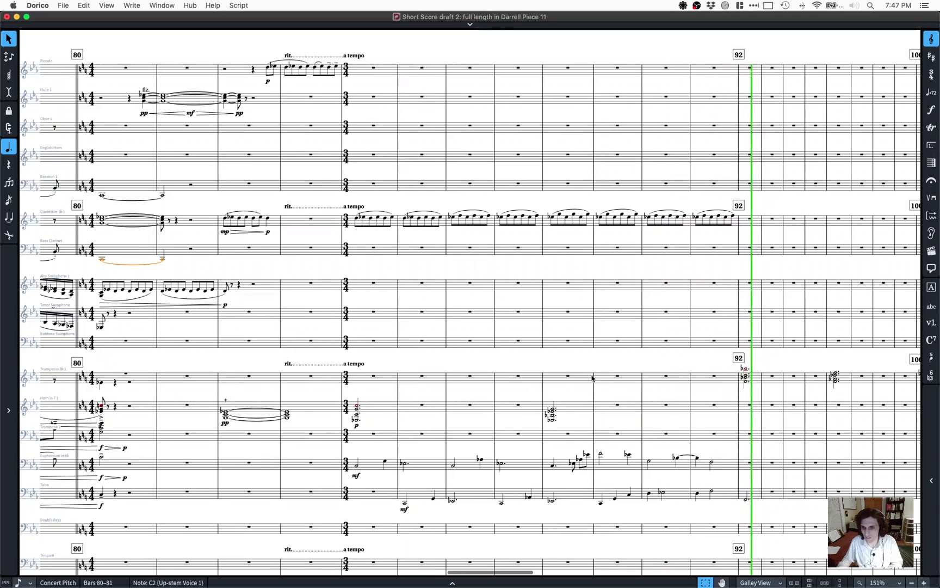
key(space)
Step: Move the trumpet chord at bar 92 two bars earlier, to the start of bar 90
scroll(596, 384, right, 5)
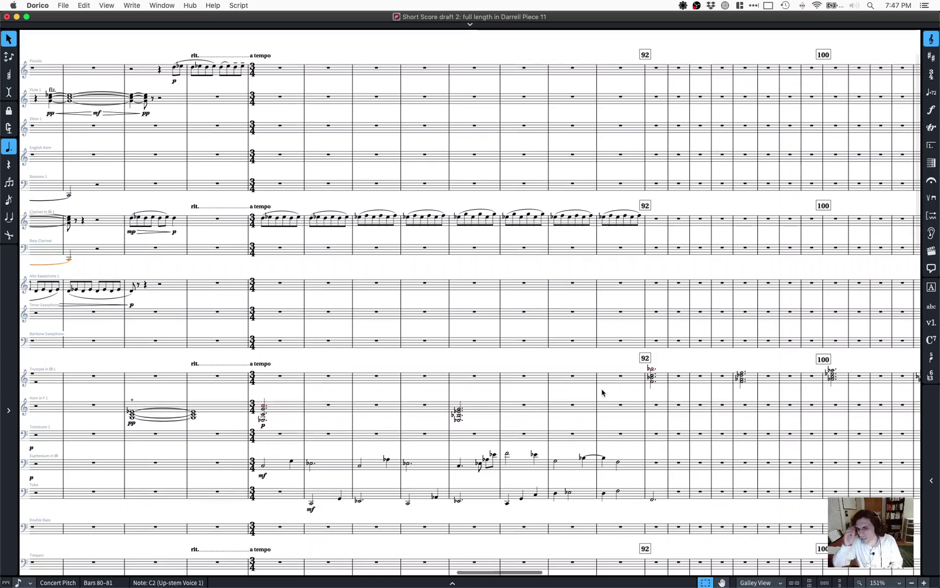
click(654, 381)
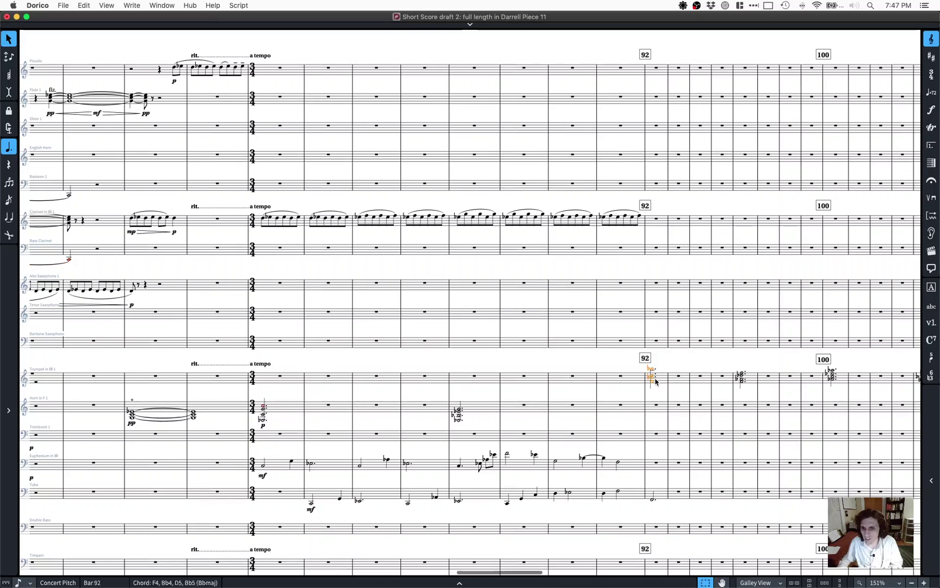
key(Delete)
click(578, 379)
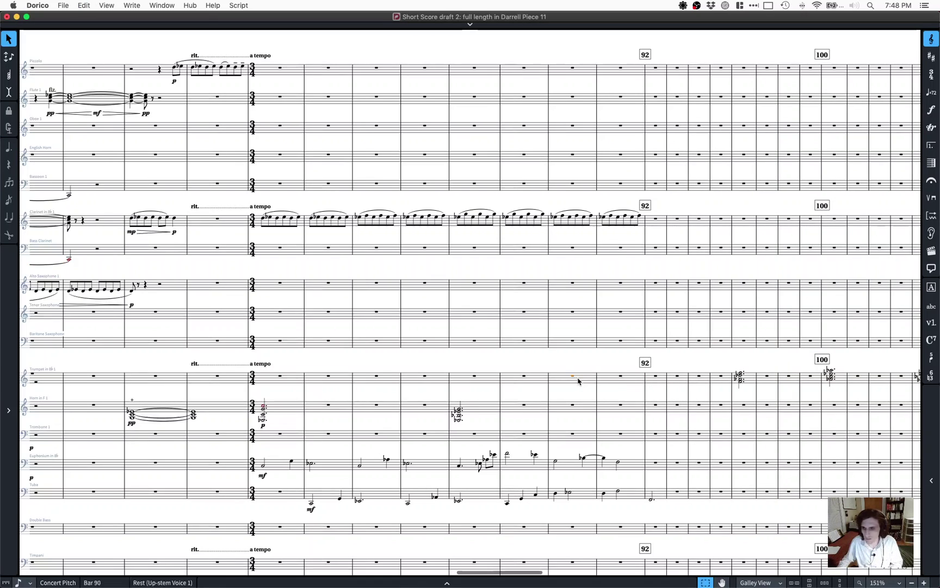
key(super+v)
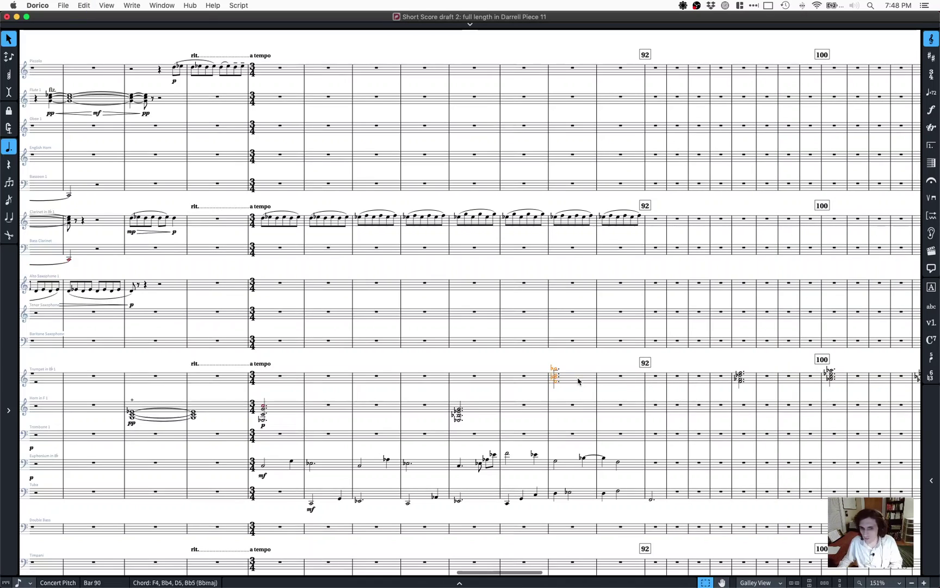
shift+click(287, 494)
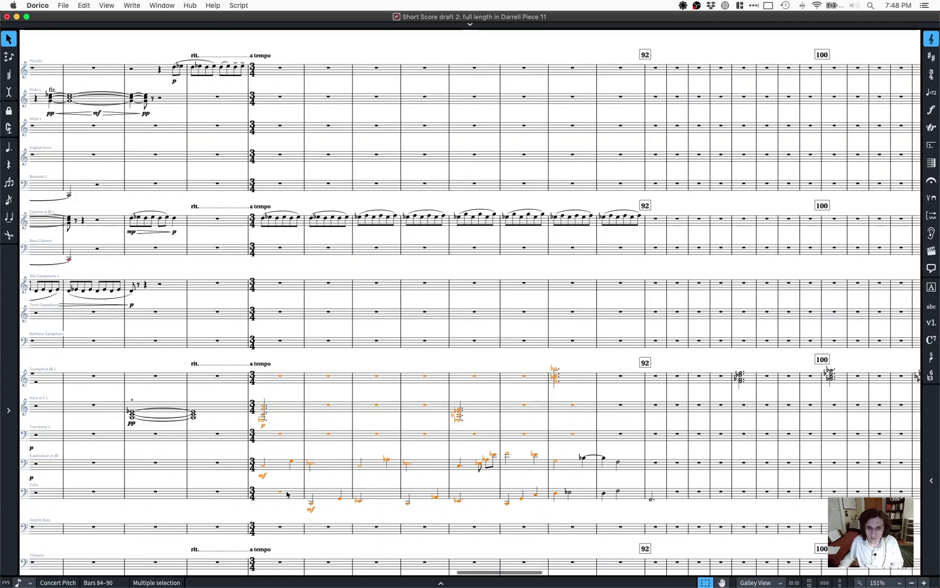
Step: Transfer the trumpet chord at bar 90 to the horn staff and transpose it down an octave
click(554, 374)
key(alt+m)
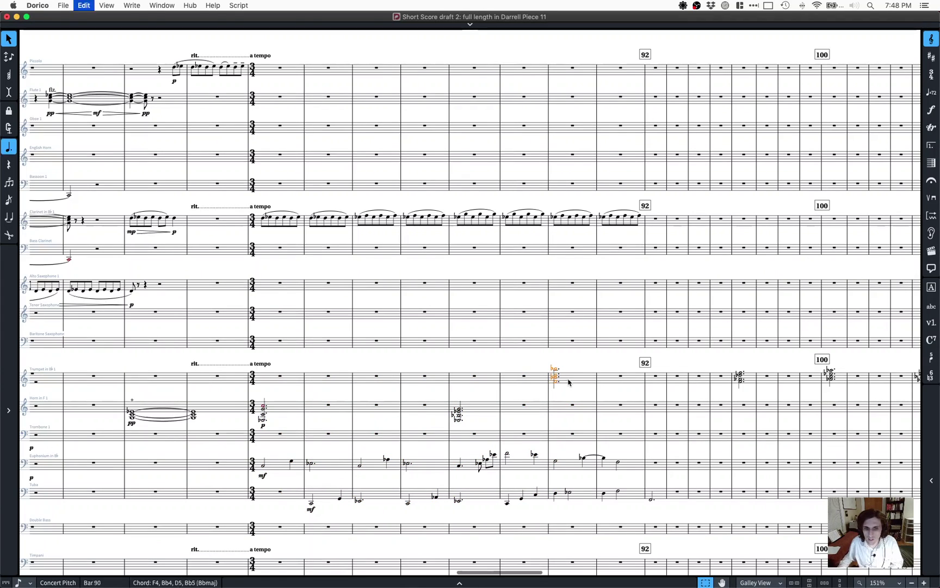
key(alt+super+Down)
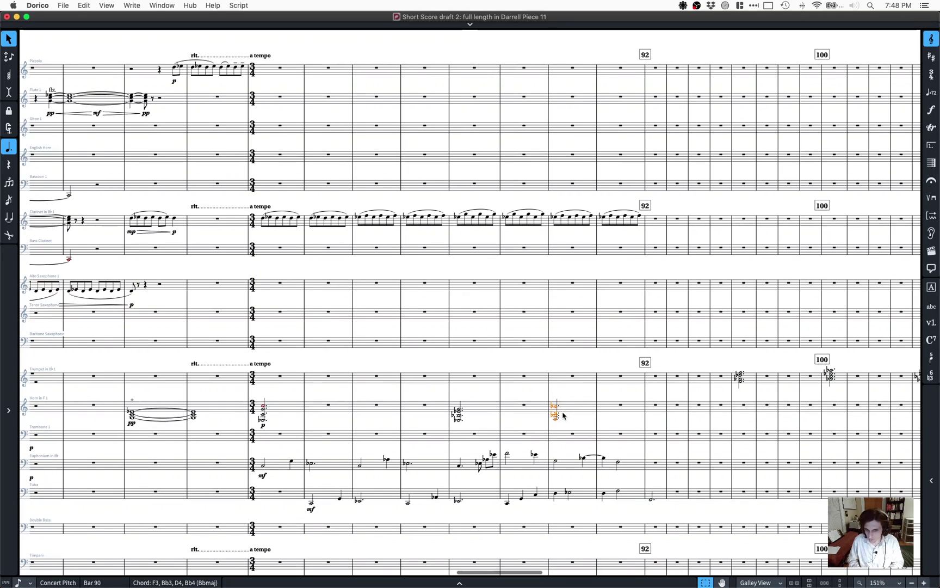
Step: Create an open playing technique on the horn chord at bar 90 and move it to the horn chord at bar 84
key(shift+p)
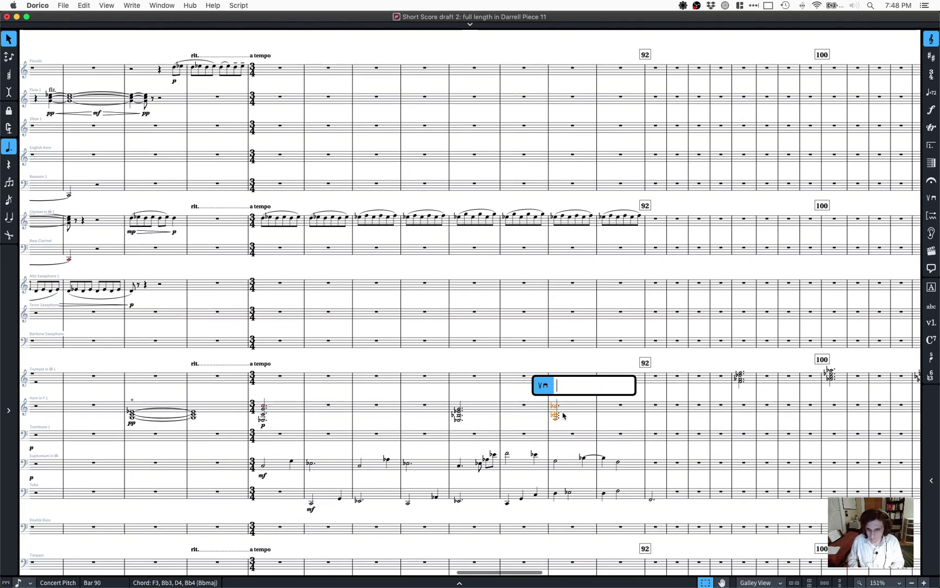
key(Escape)
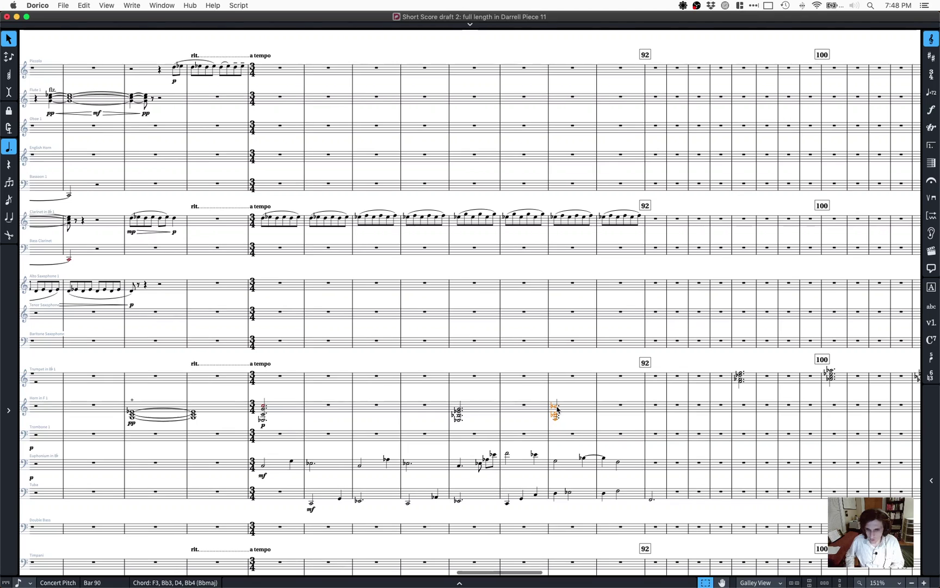
click(557, 409)
key(shift+p)
text(op)
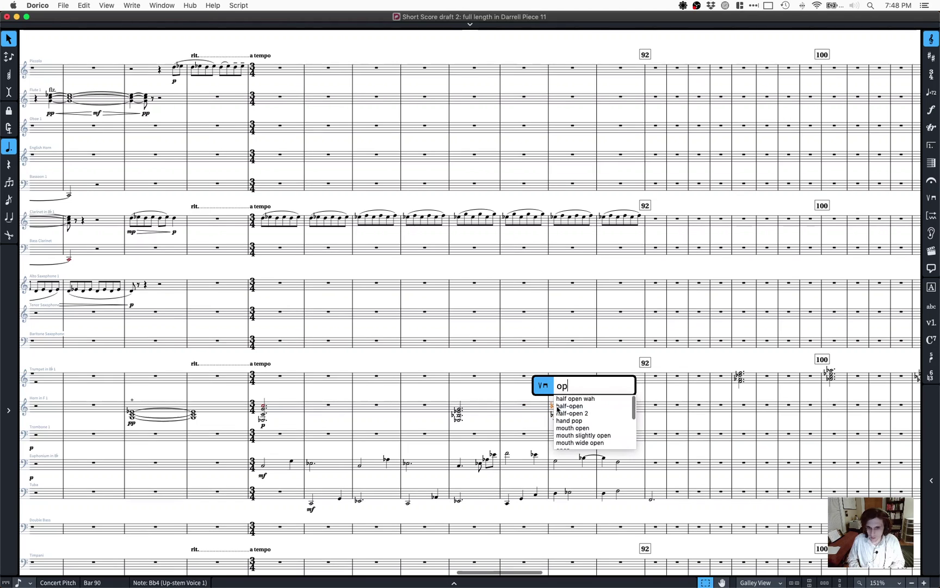
text(en)
key(Return)
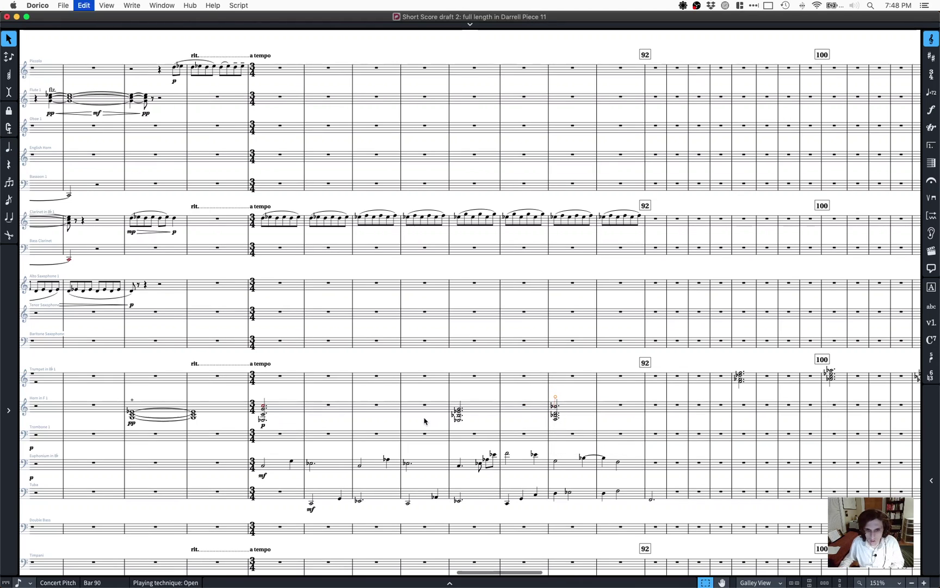
key(Delete)
click(261, 412)
key(super+v)
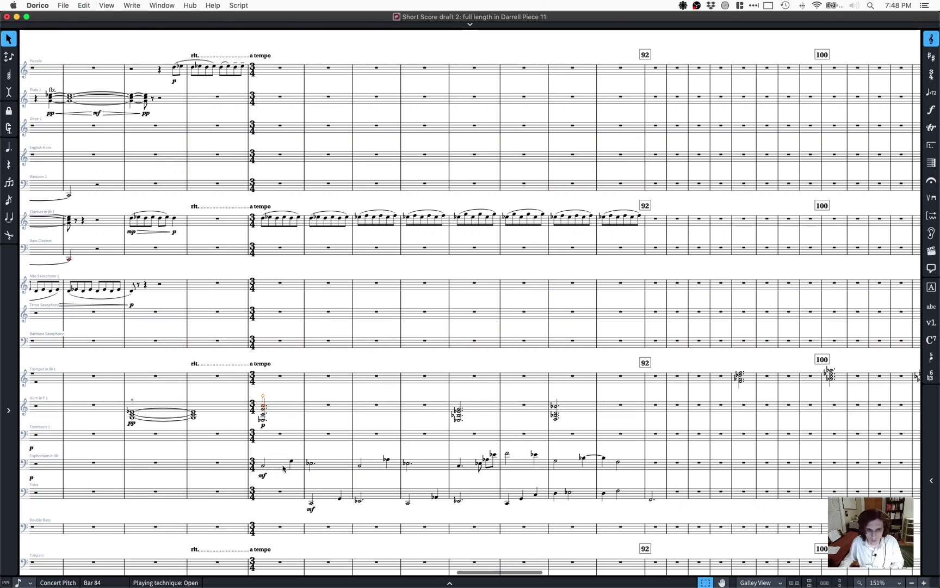
Step: Play back the horn, trombone, euphonium and tuba parts from bar 84 to bar 91
shift+click(580, 494)
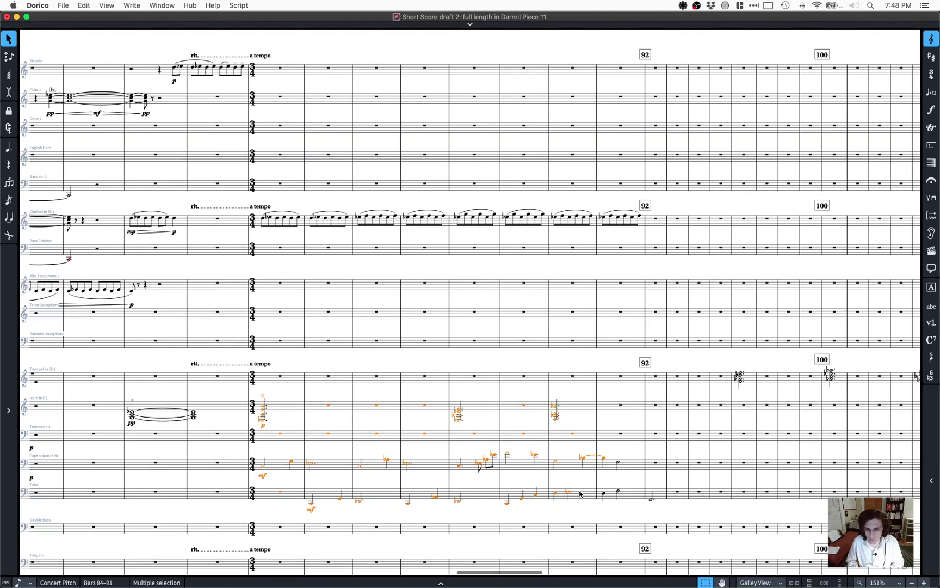
key(p)
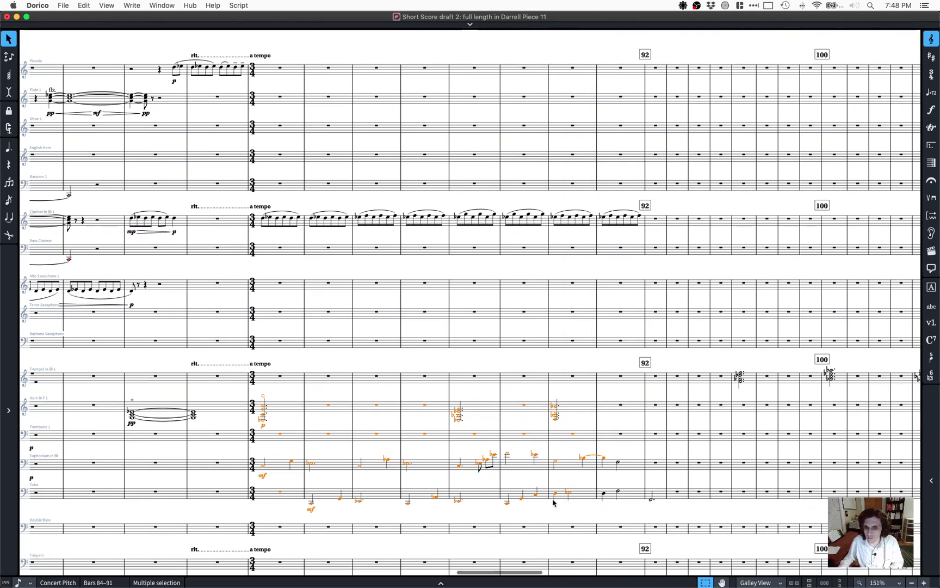
Step: Lengthen the tuba's D3 in bar 91 to a half note, placing the following note on beat three, and save the project
click(555, 495)
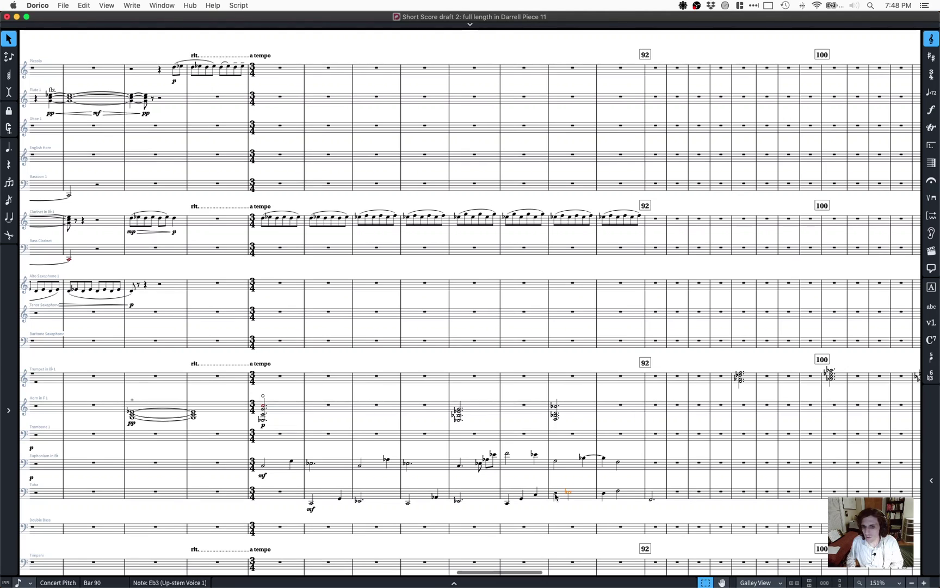
key(Right)
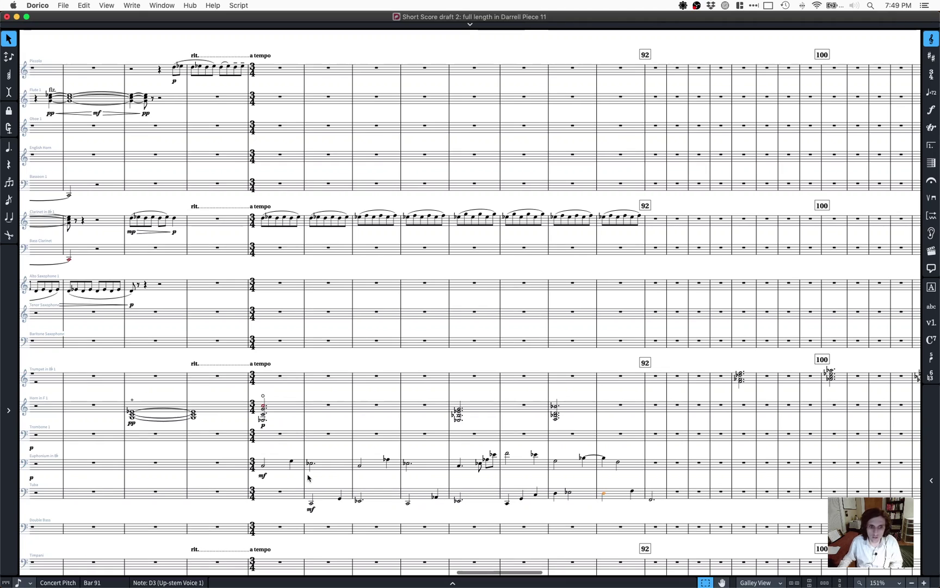
scroll(290, 412, down, 3)
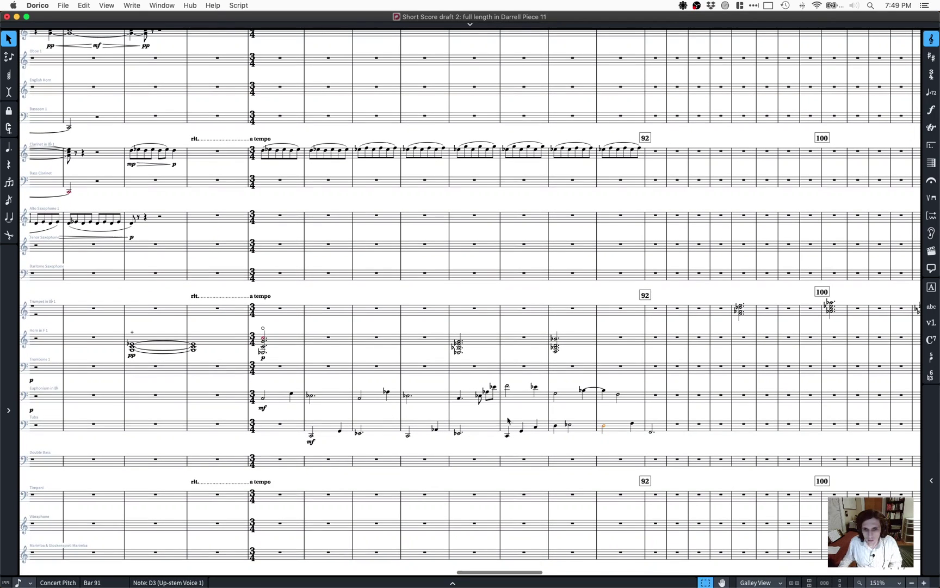
key(Escape)
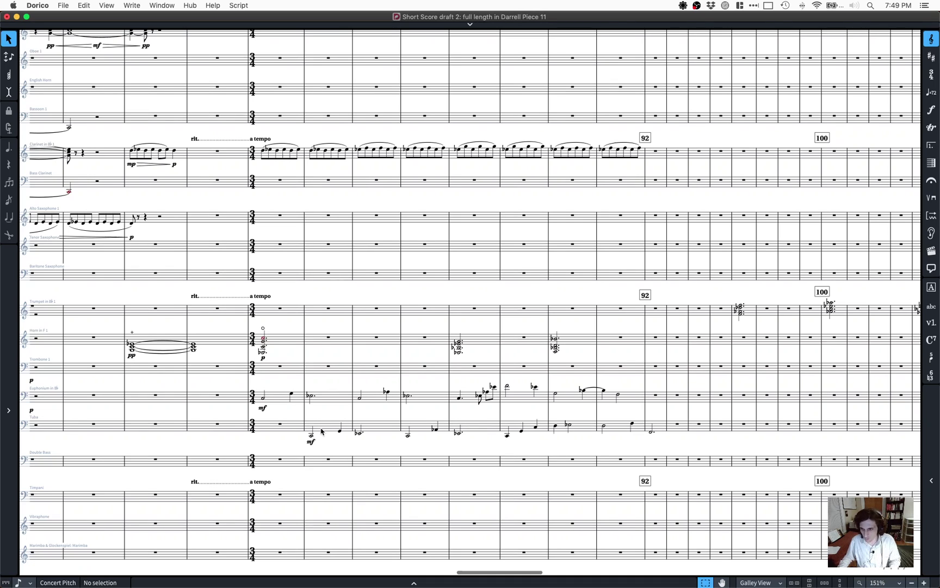
key(super+s)
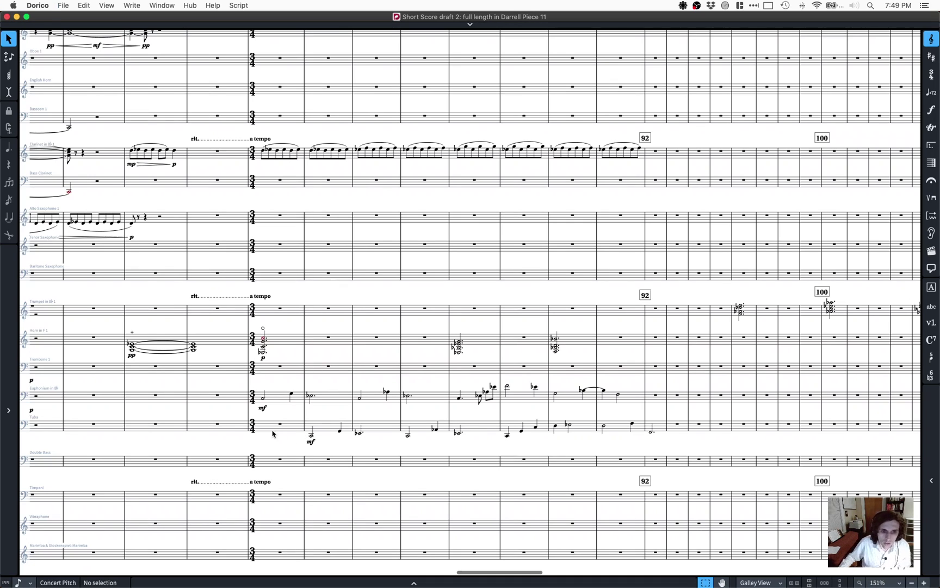
Step: Open the score in a second window, make it smaller and place it over the middle of the first window
click(164, 6)
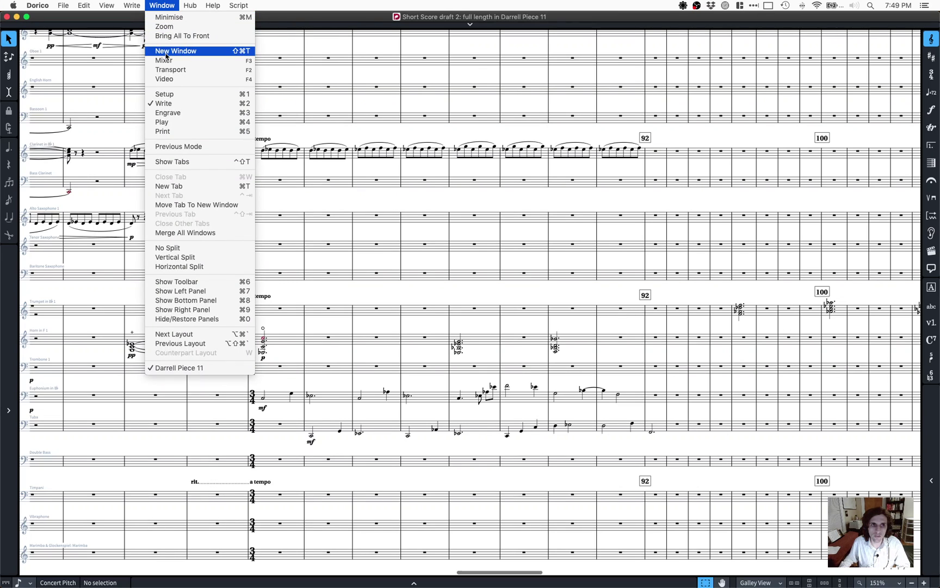
click(221, 52)
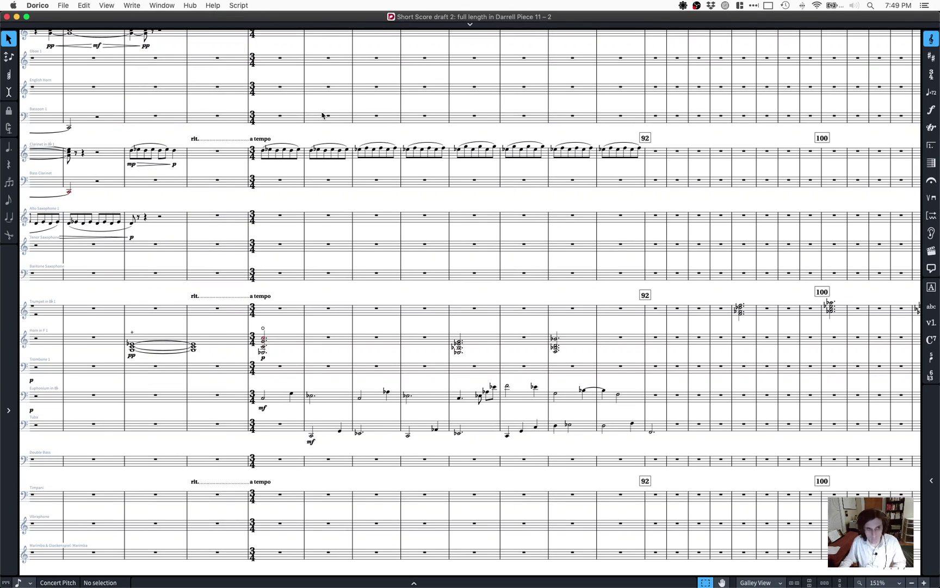
key(super+w)
key(super+grave)
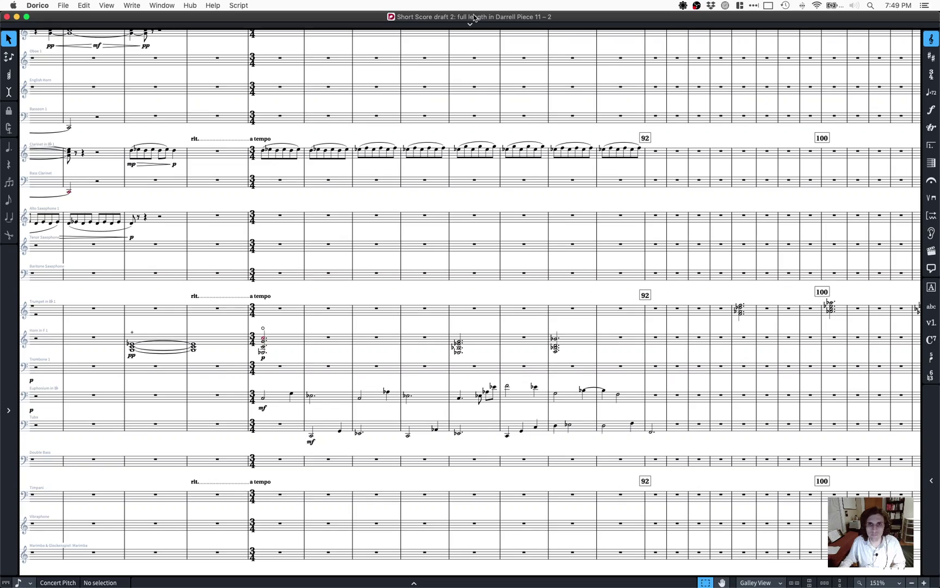
drag(473, 17, 480, 48)
drag(922, 44, 529, 46)
drag(369, 47, 584, 116)
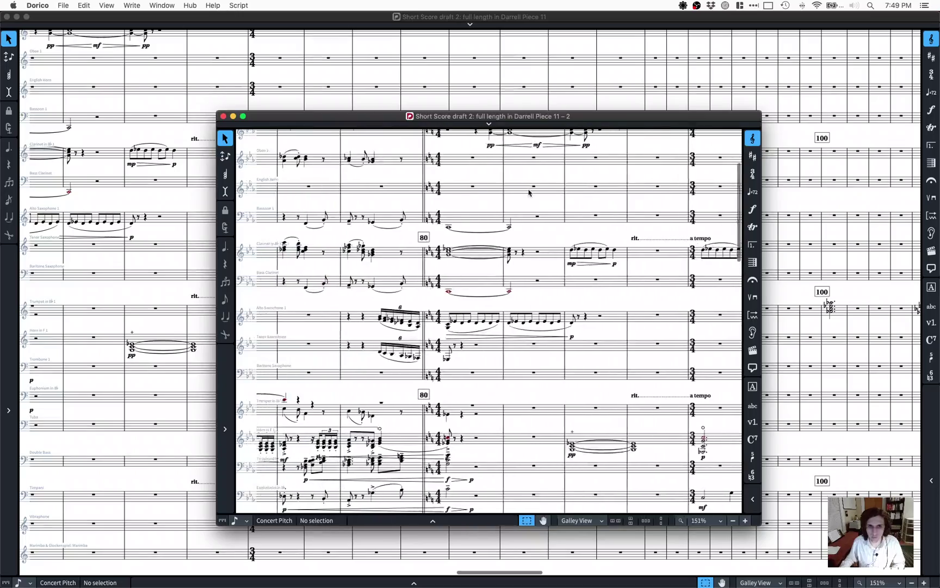
Step: Review the earlier sections back to bar 25 in the second window and close that window
scroll(528, 192, left, 15)
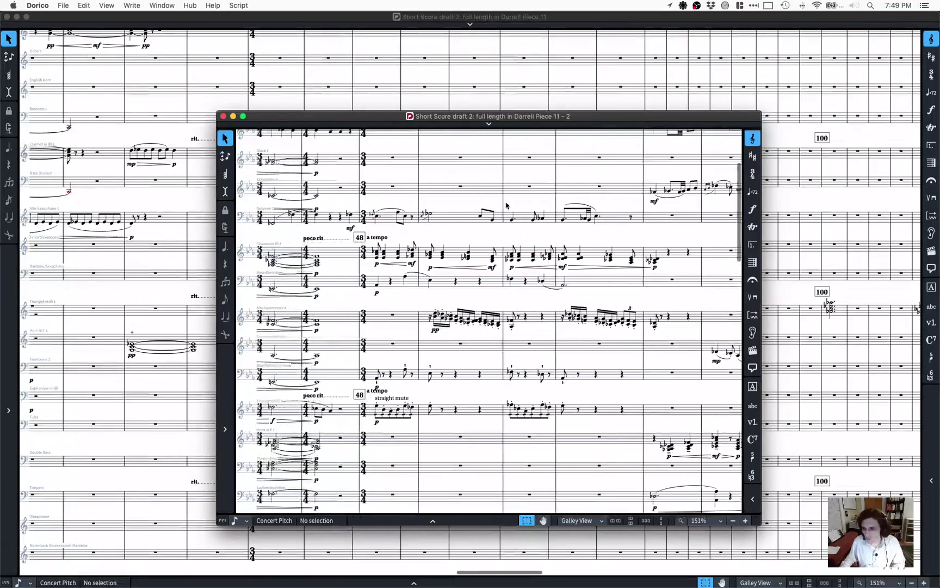
scroll(506, 205, left, 10)
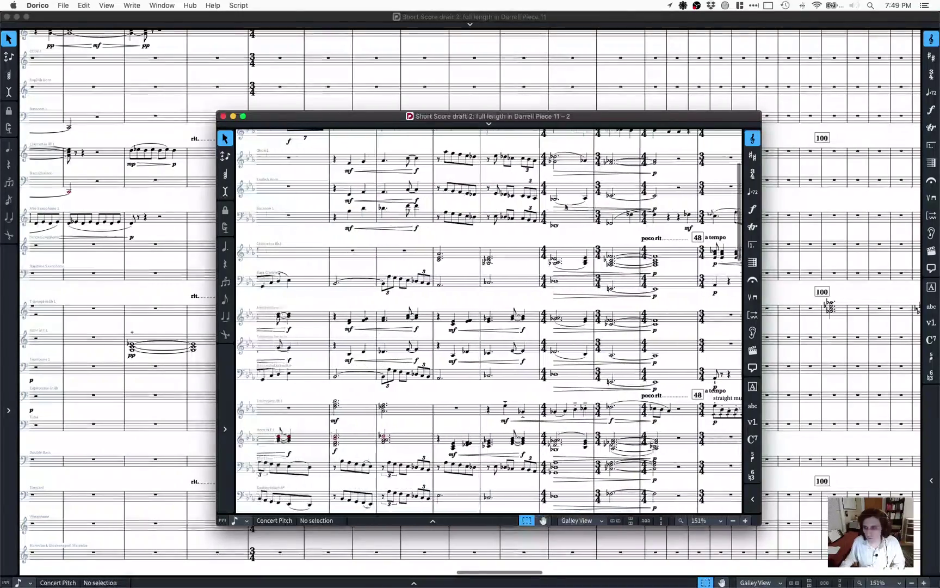
scroll(566, 207, left, 5)
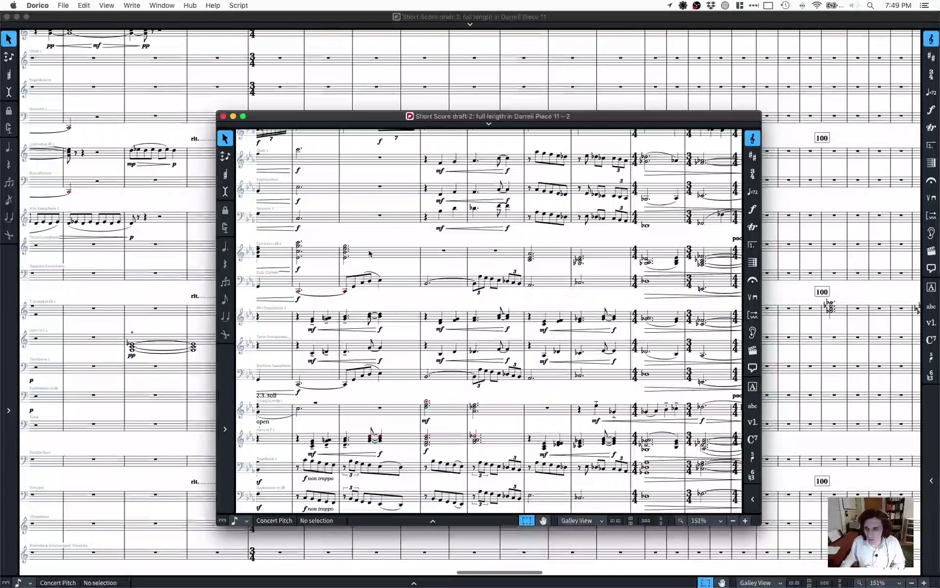
scroll(369, 253, left, 8)
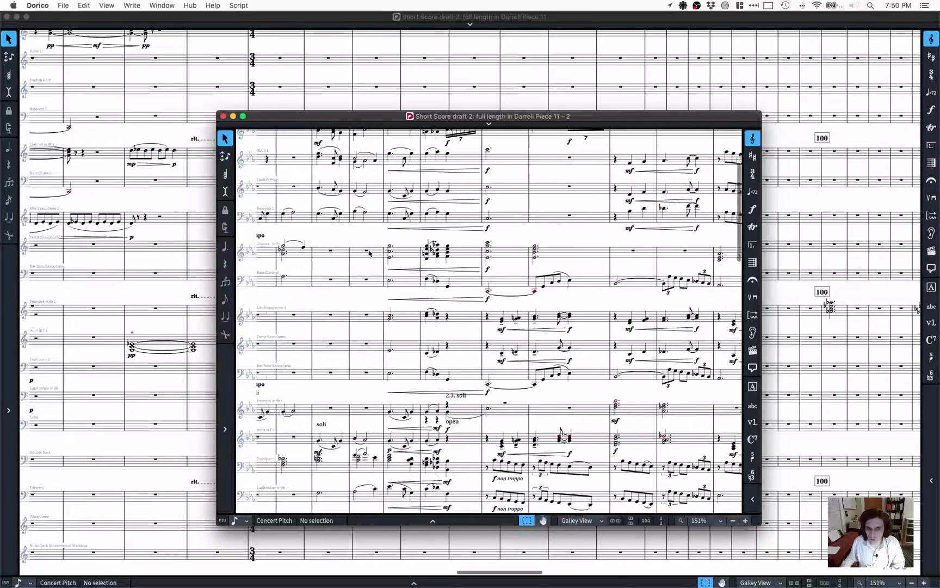
scroll(370, 253, left, 10)
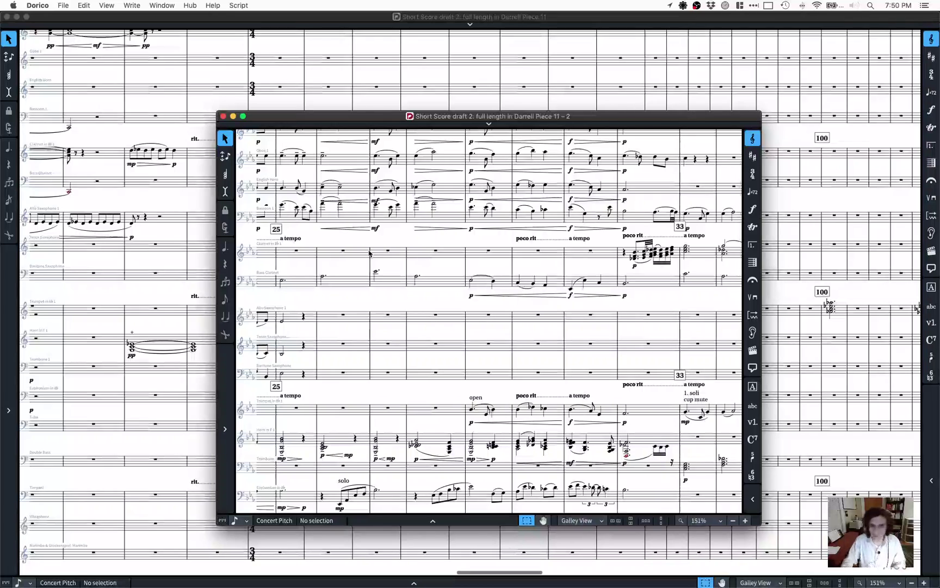
key(super+w)
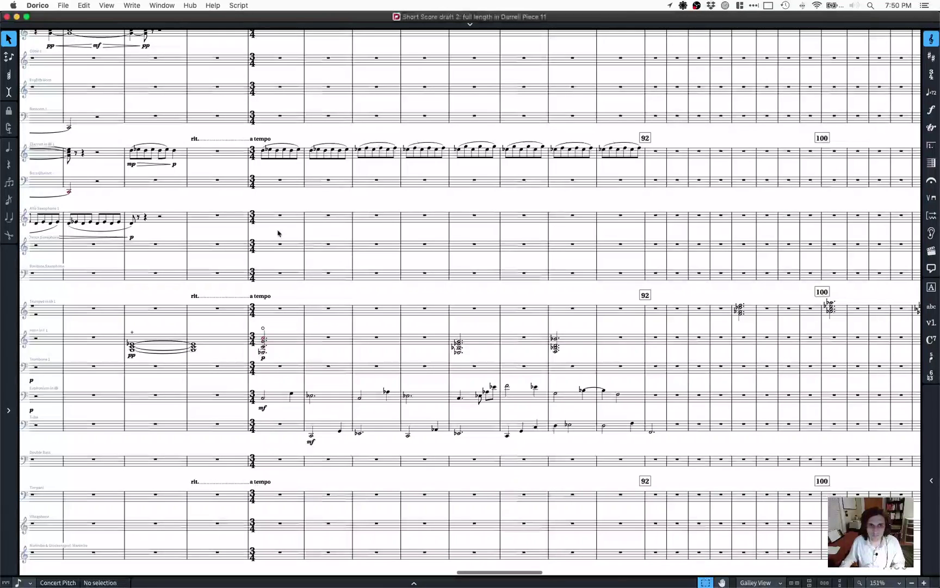
Step: Find the closing passage at bar 177 and play back its trombone chords with the tuba line
scroll(271, 190, up, 2)
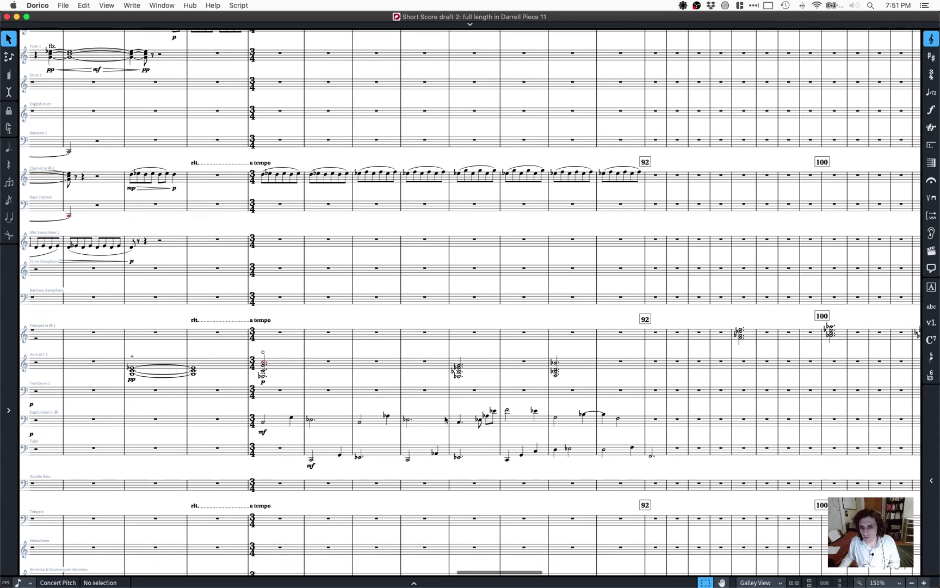
scroll(445, 419, right, 5)
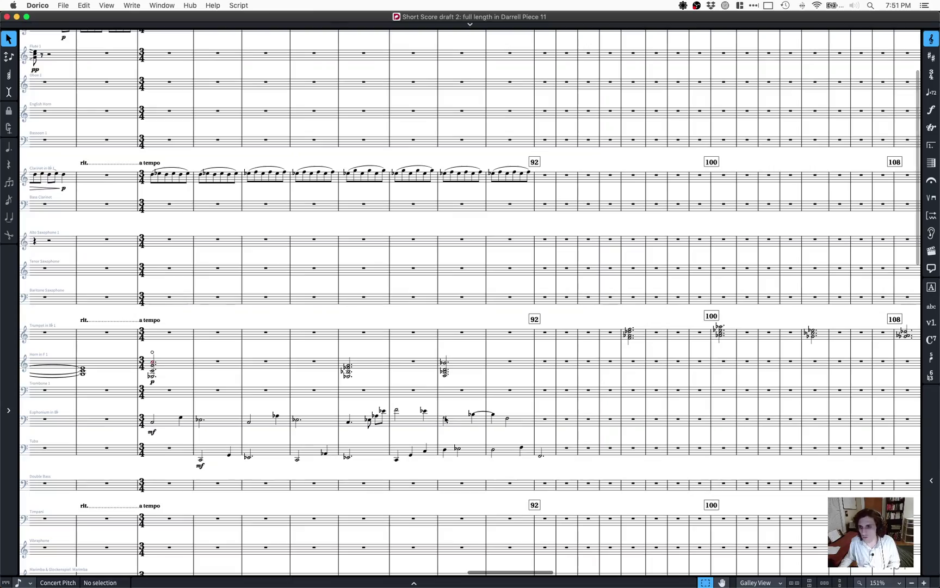
scroll(445, 419, right, 20)
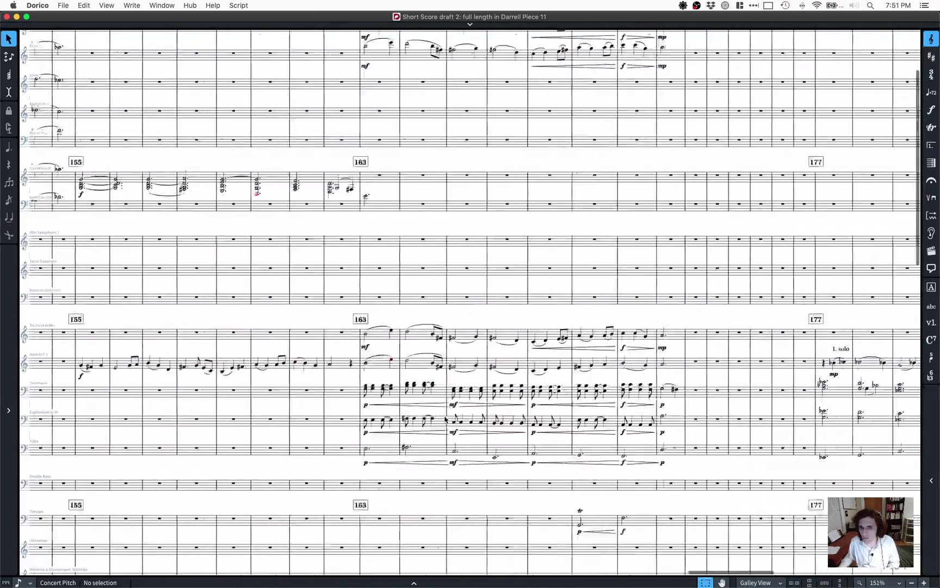
scroll(445, 419, right, 15)
scroll(445, 419, left, 20)
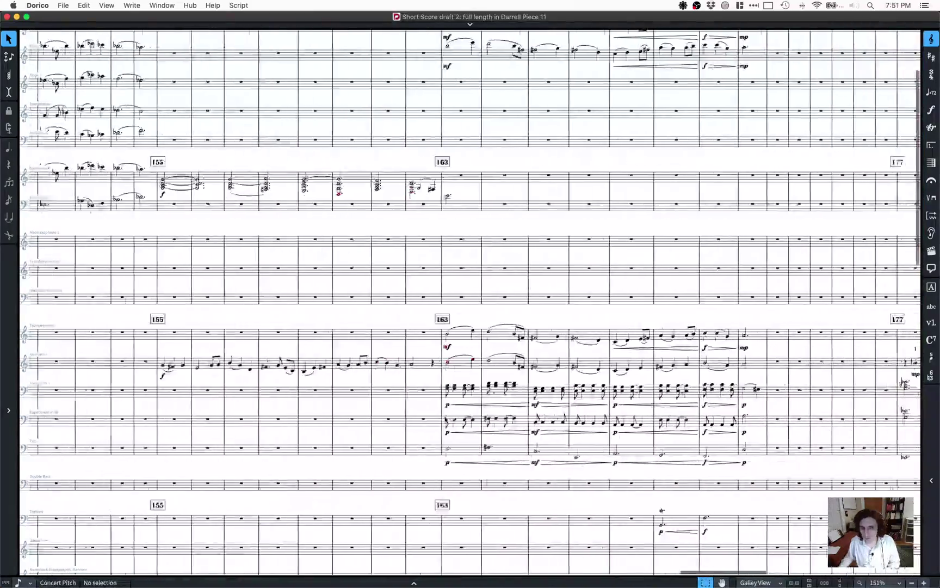
scroll(450, 406, right, 20)
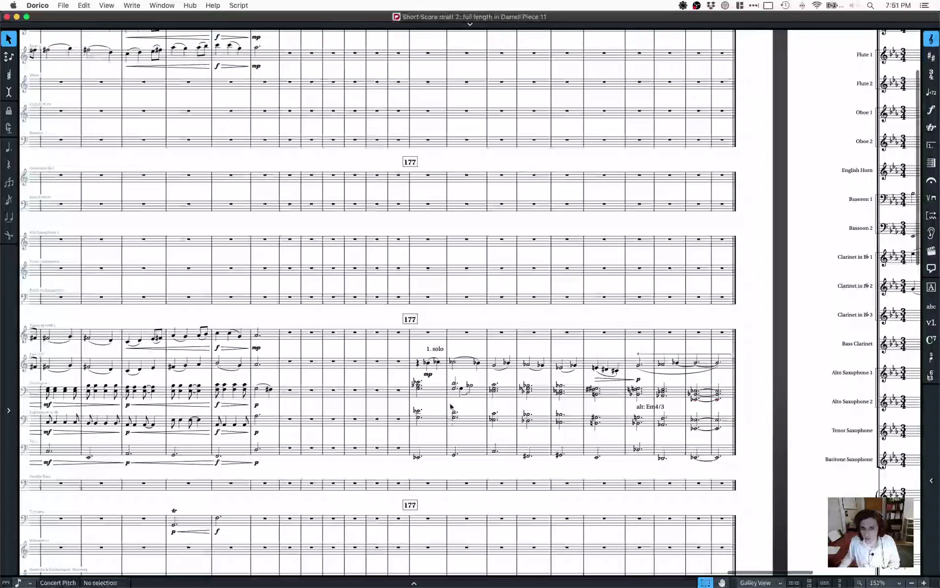
click(416, 384)
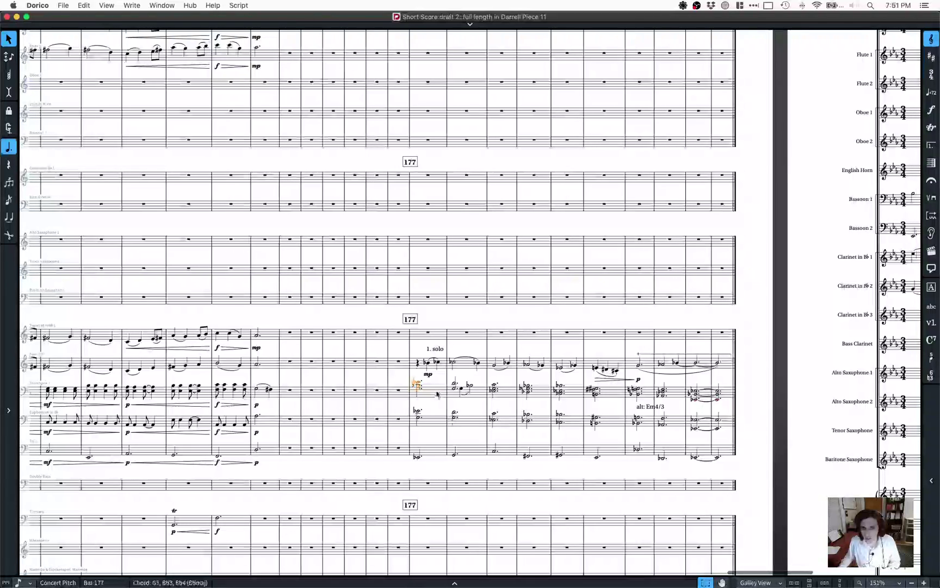
super+click(418, 459)
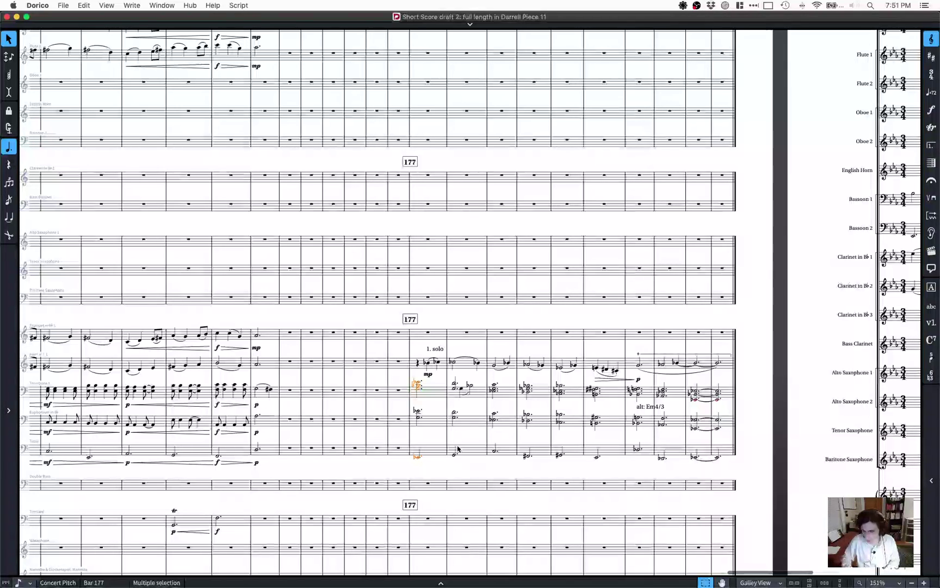
key(p)
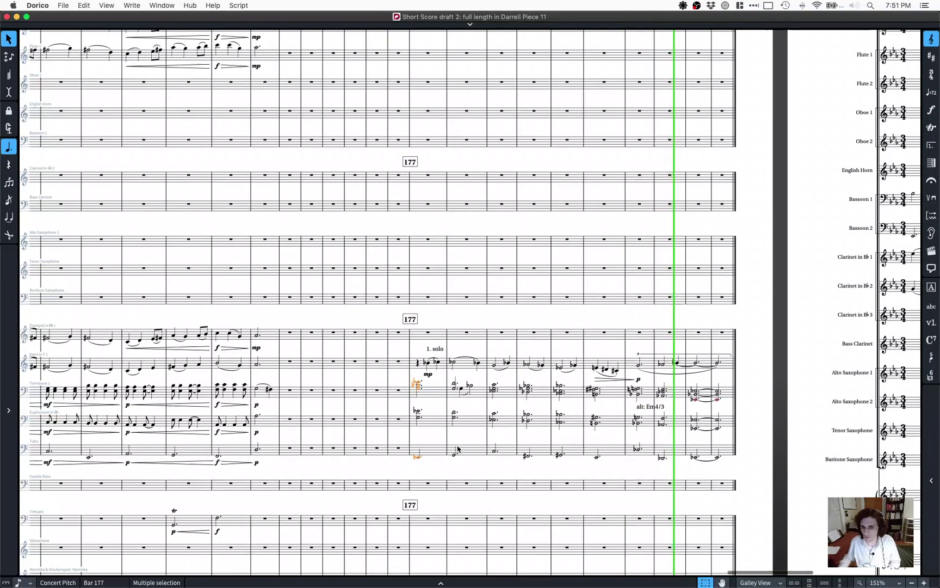
key(space)
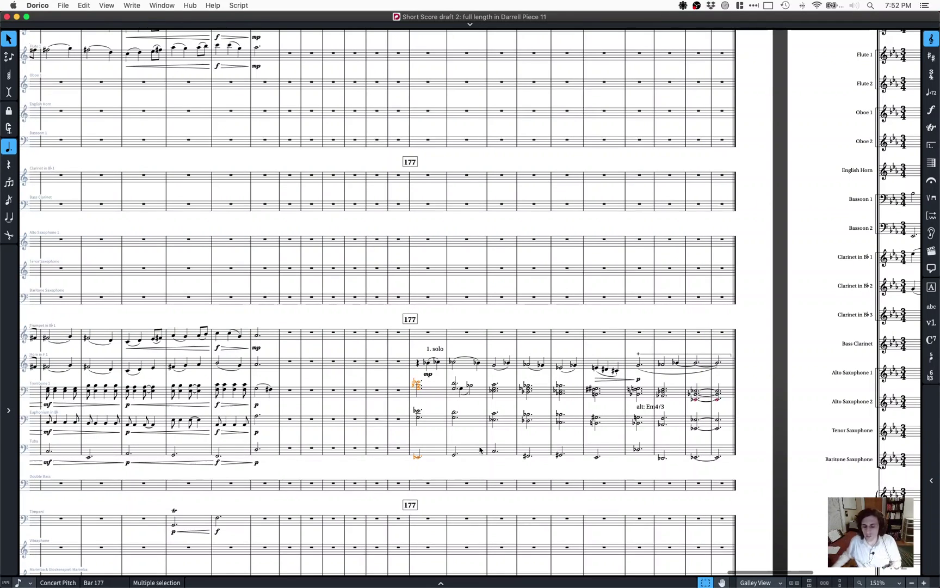
Step: Play back the horn solo with the trombone, euphonium and tuba parts from bar 177
shift+click(418, 366)
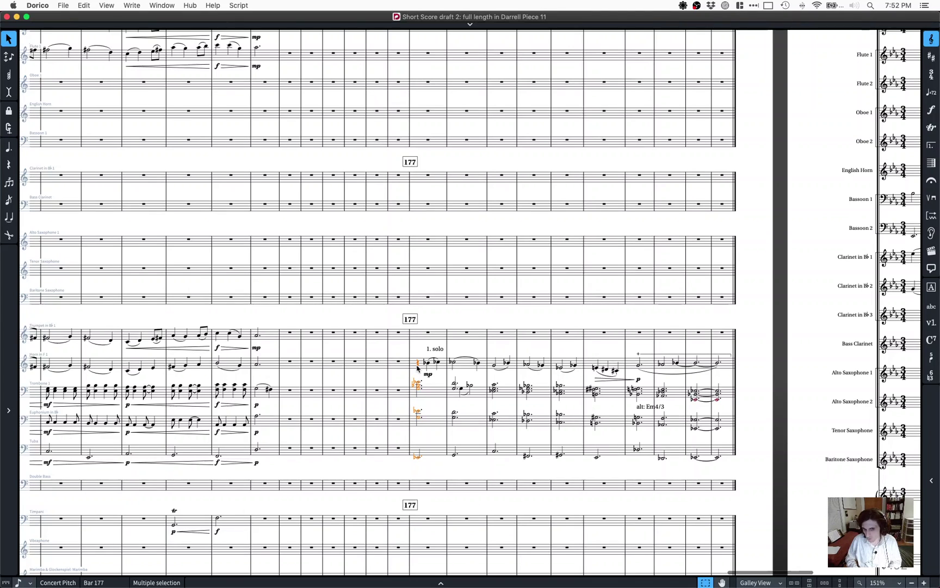
key(space)
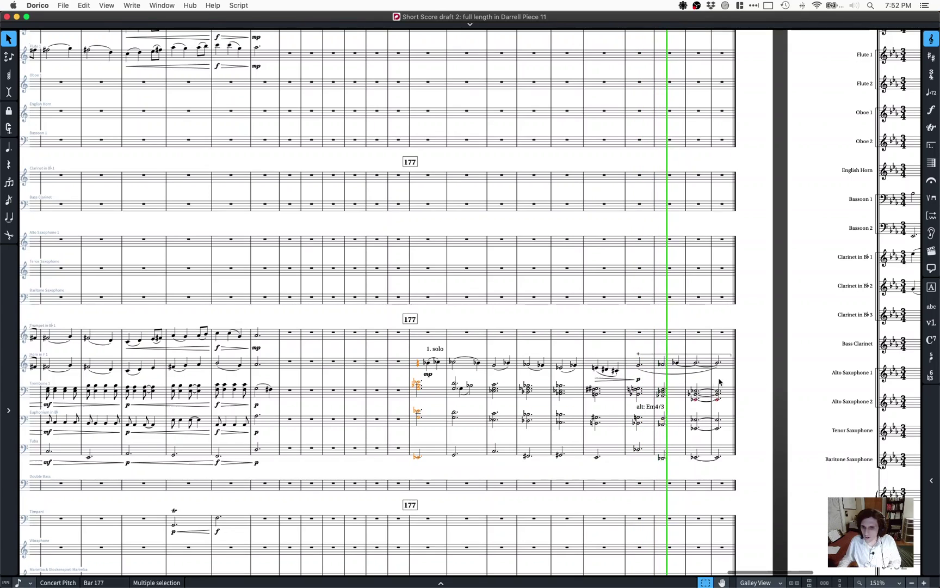
key(space)
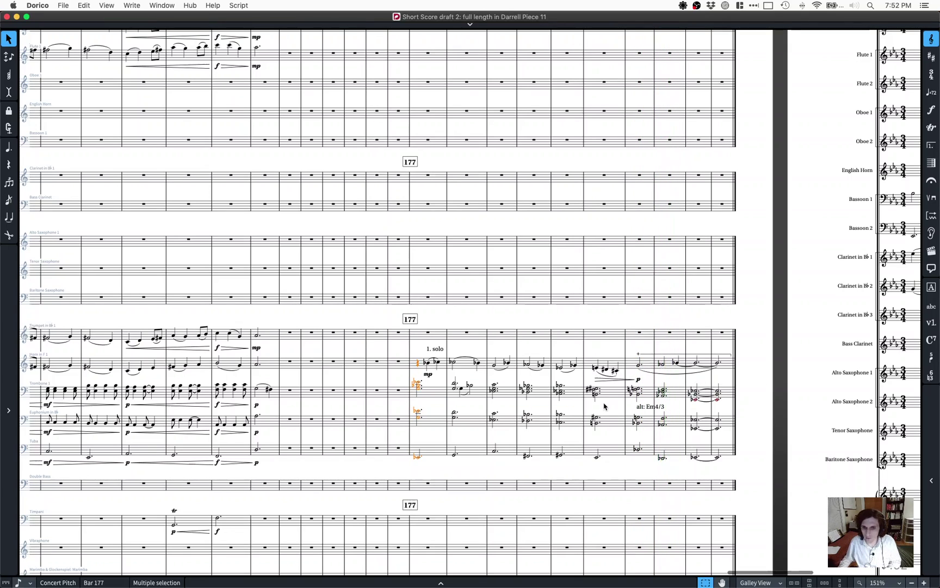
click(417, 364)
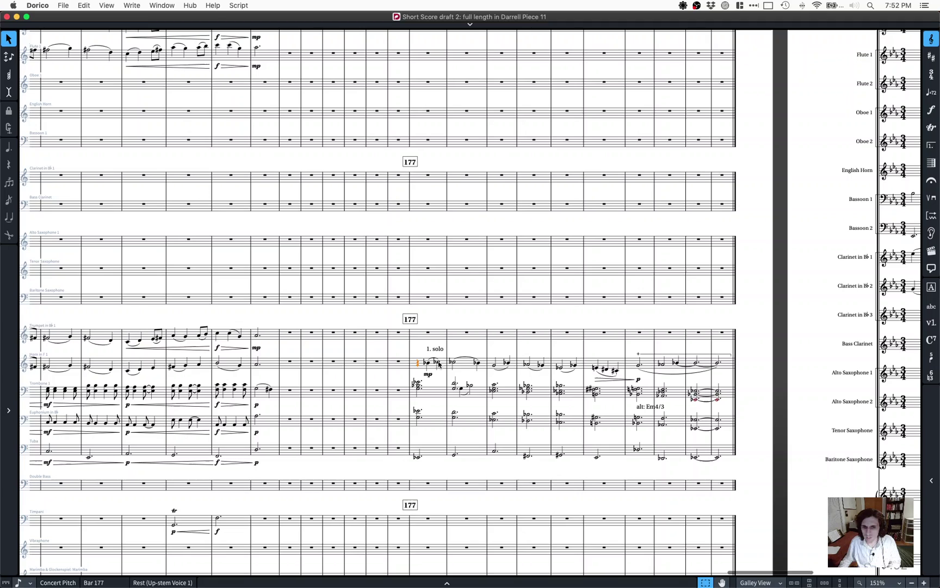
shift+click(420, 456)
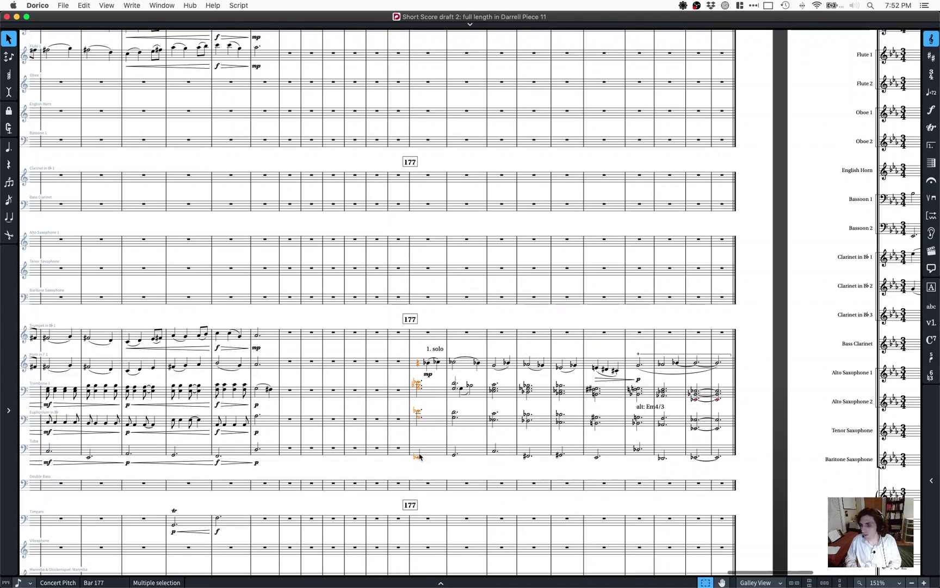
key(p)
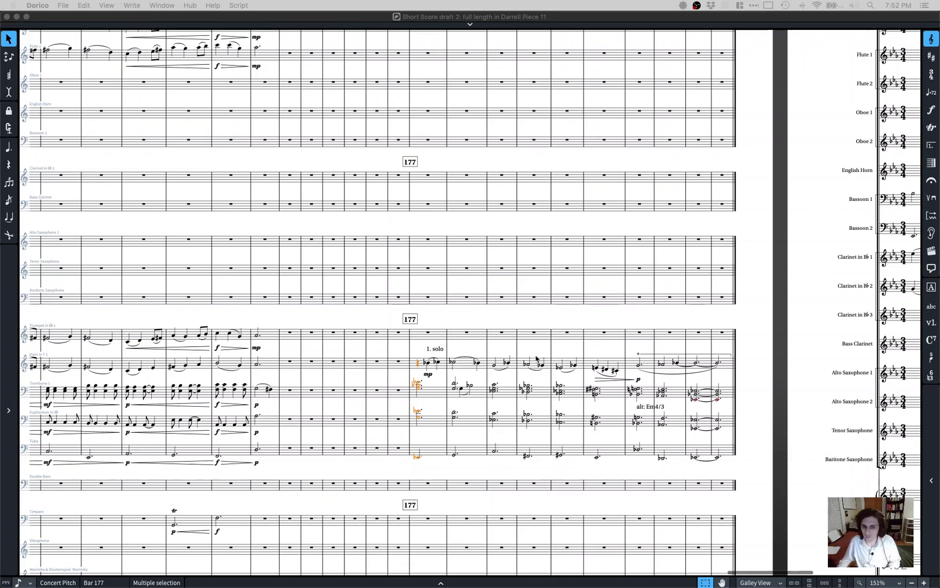
Step: Copy the horn solo melody from bars 177–182 into the alto saxophone staff at bar 84
click(422, 352)
click(435, 363)
key(Left)
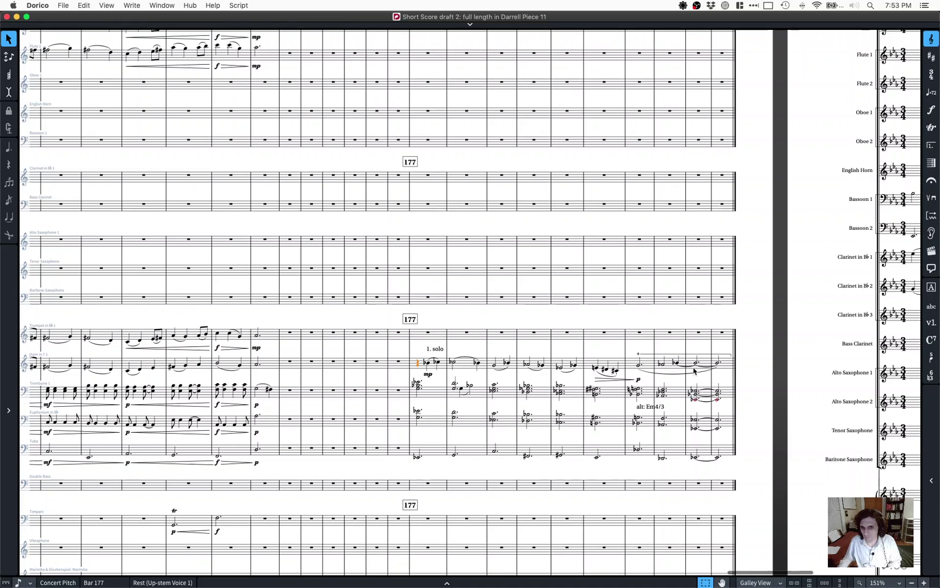
shift+click(613, 366)
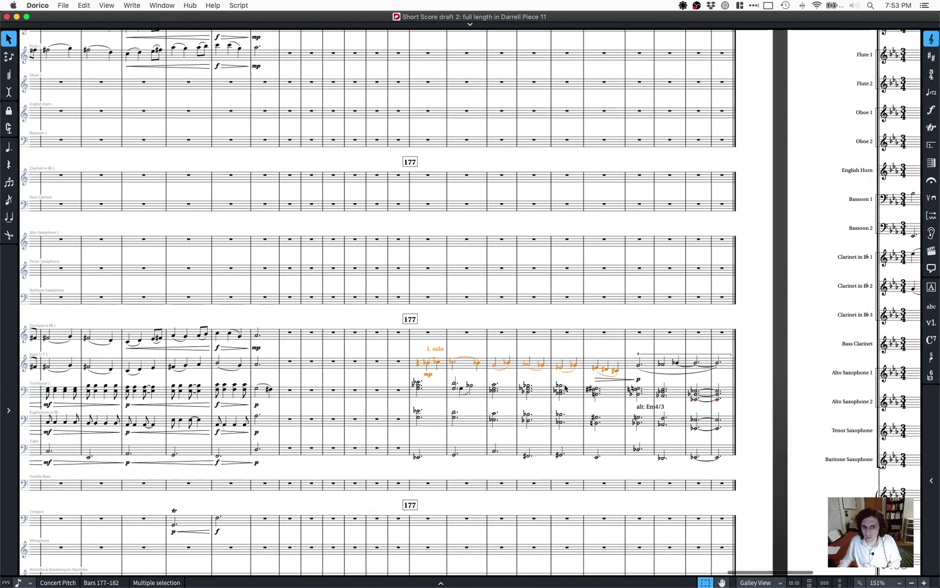
scroll(383, 355, left, 8)
scroll(384, 355, left, 15)
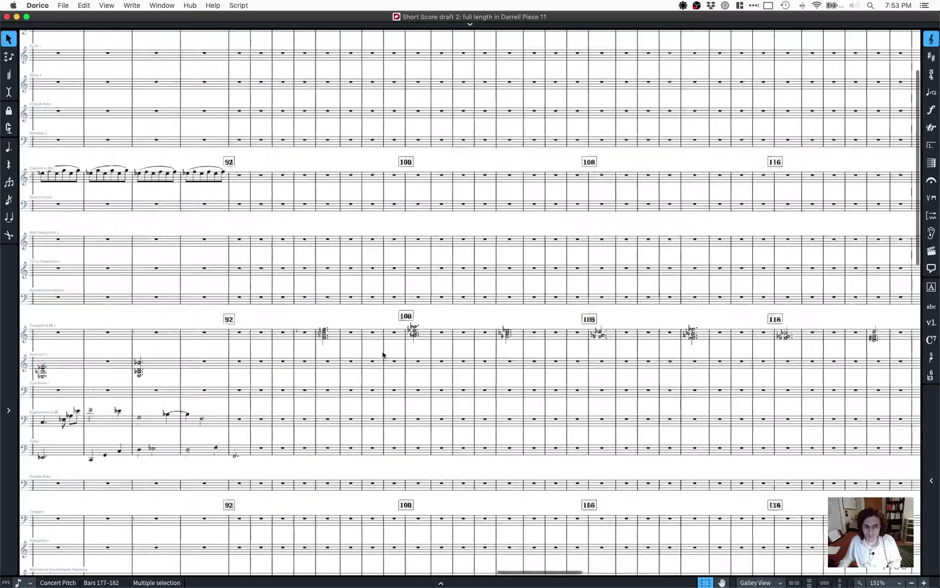
scroll(383, 354, right, 5)
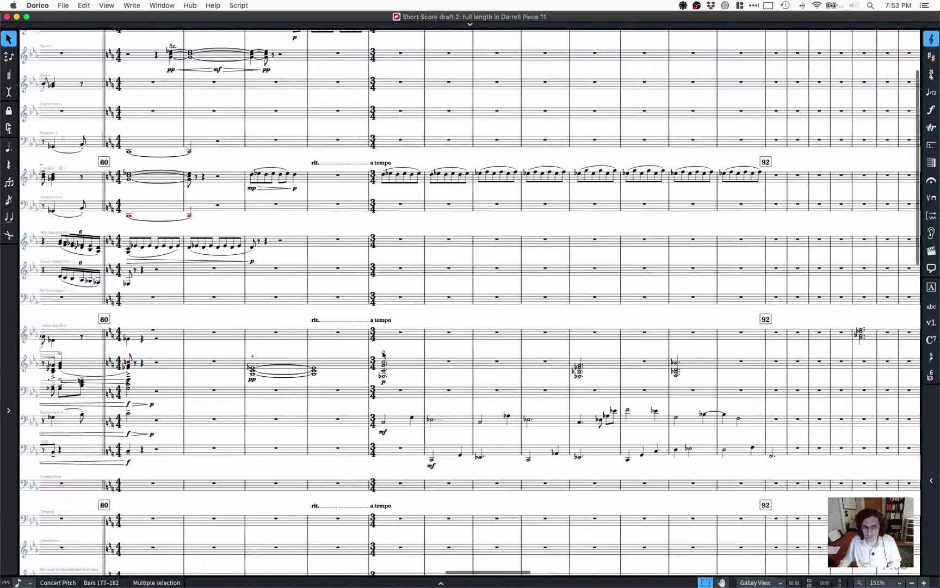
scroll(382, 355, right, 4)
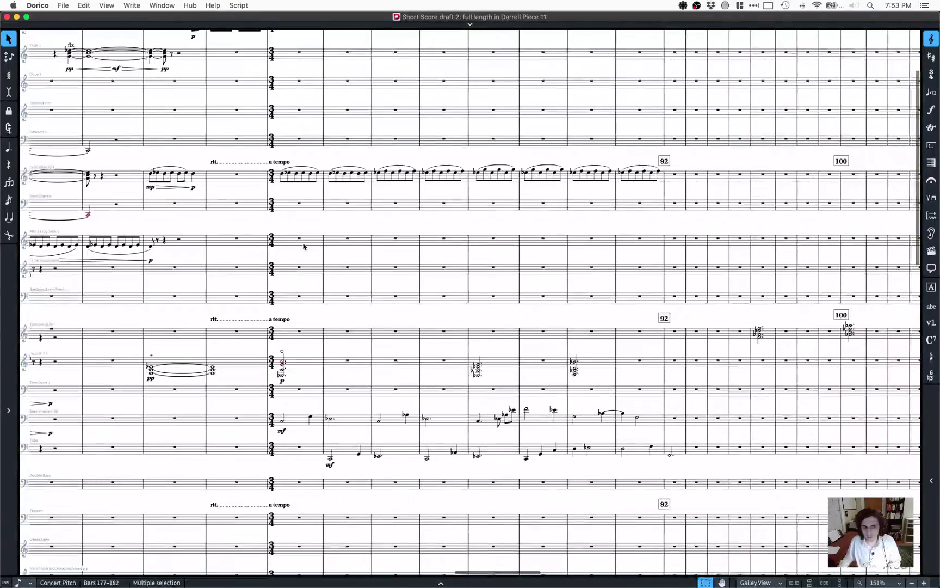
click(305, 243)
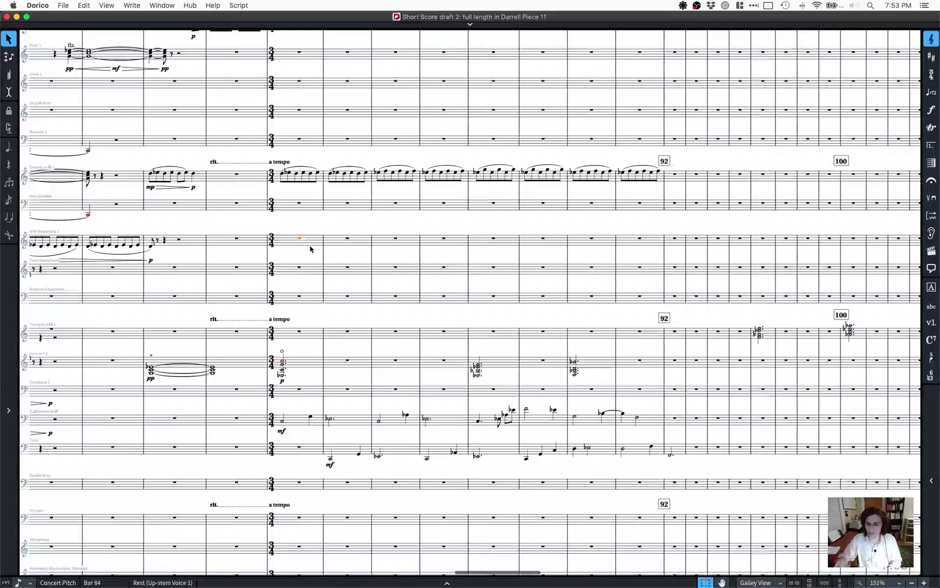
key(super+v)
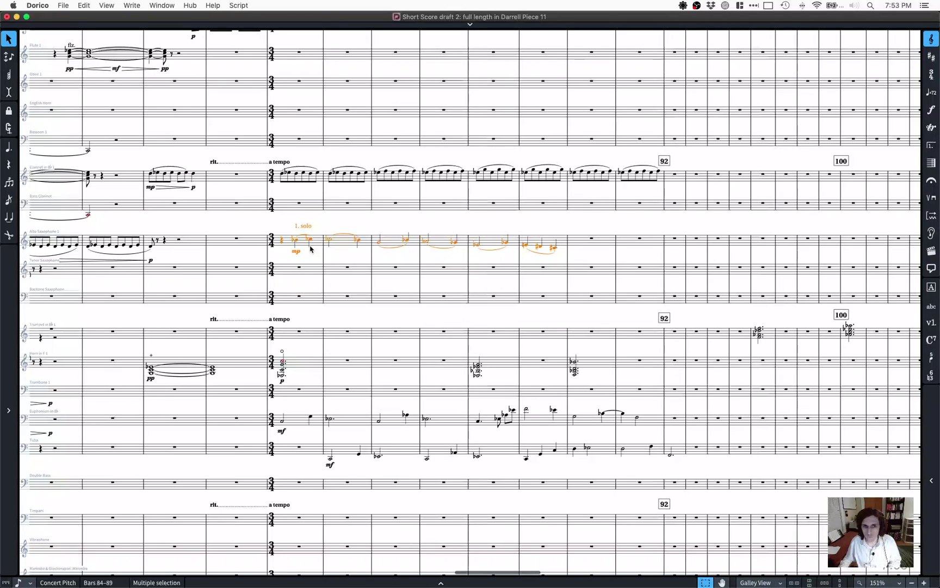
Step: Transpose the pasted alto saxophone melody in bars 84–89 down by a perfect interval
key(shift+t)
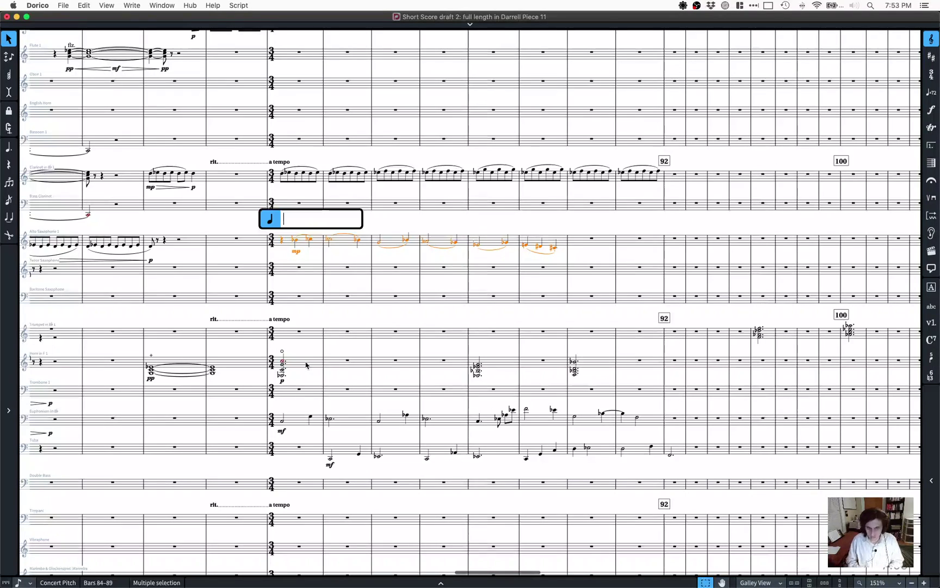
text(t-p)
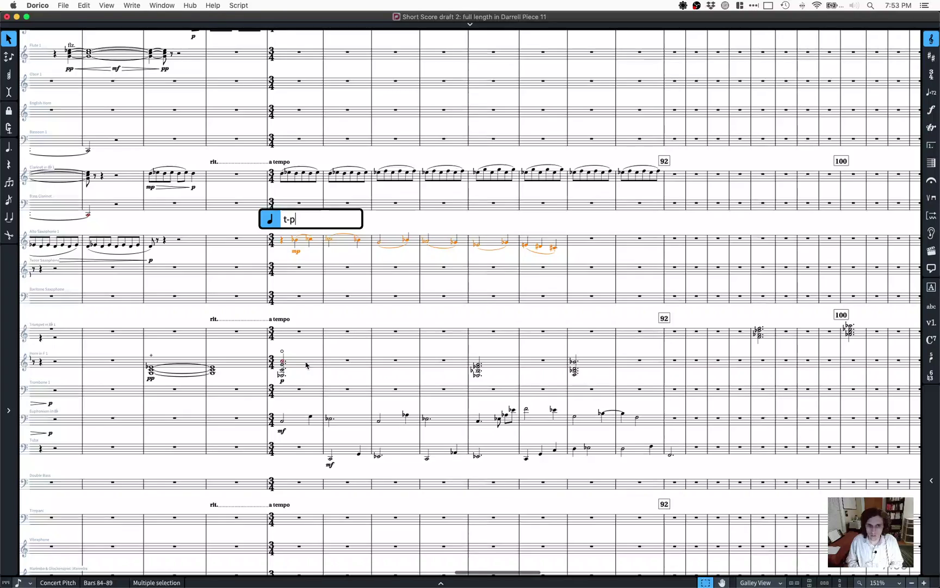
text(h)
key(Return)
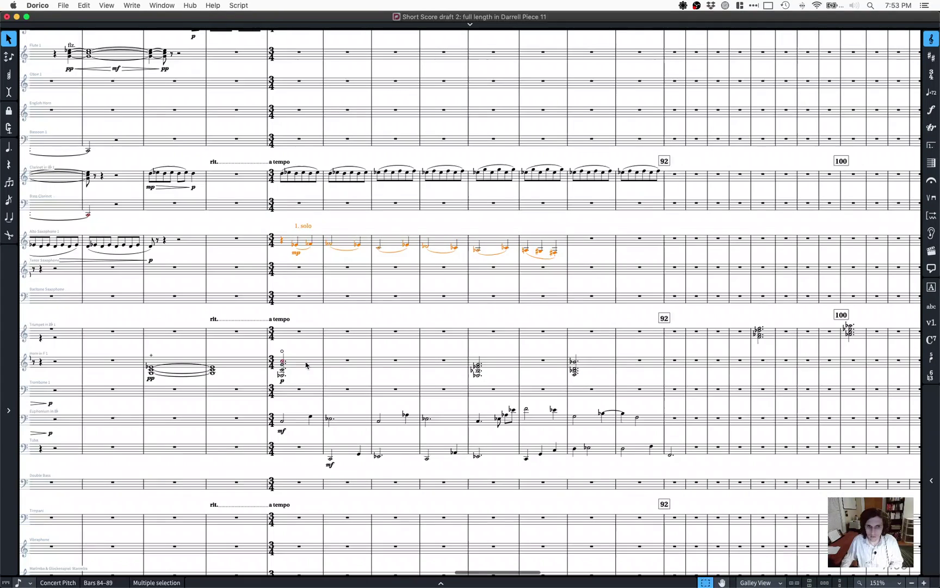
Step: Play back the alto saxophone melody together with the euphonium line from bar 84 and clear the selection
super+click(293, 421)
key(p)
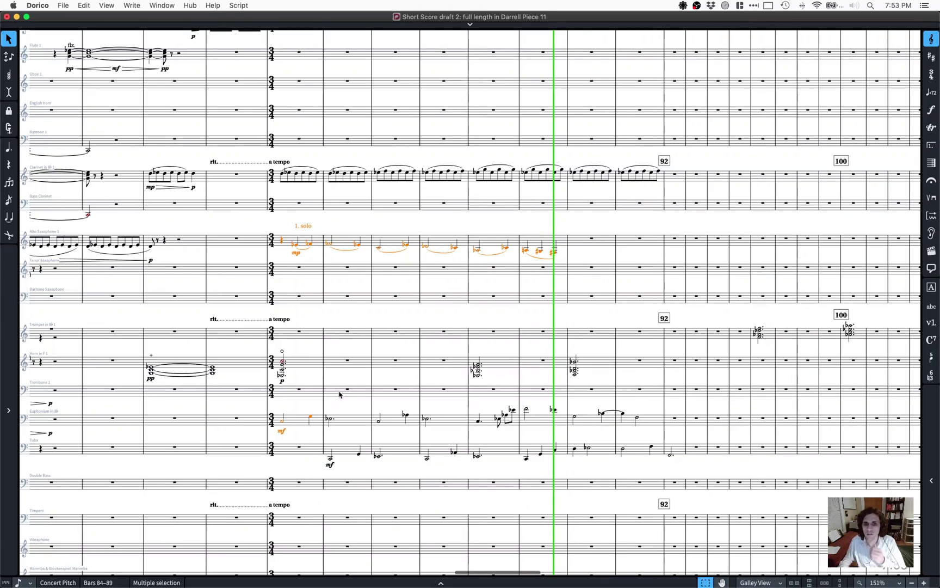
key(space)
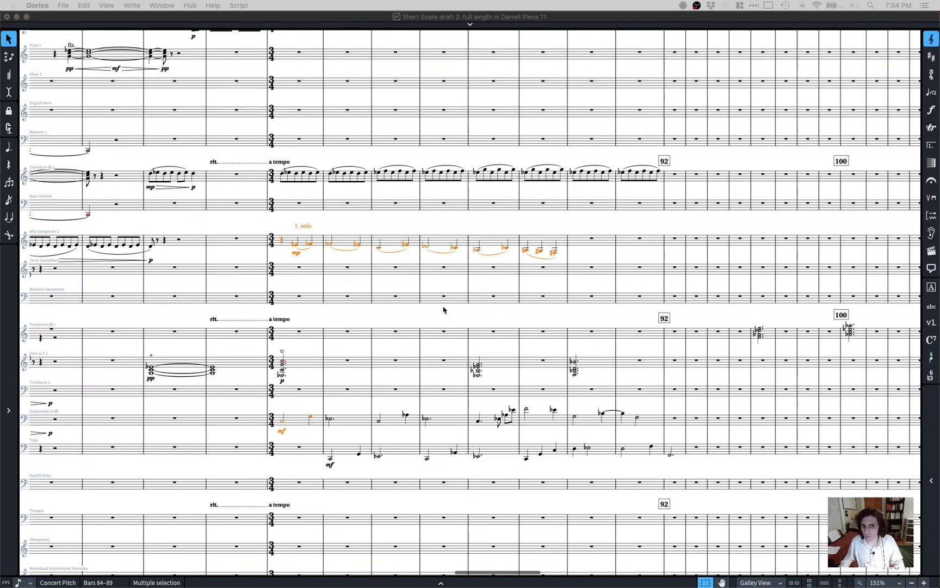
click(370, 311)
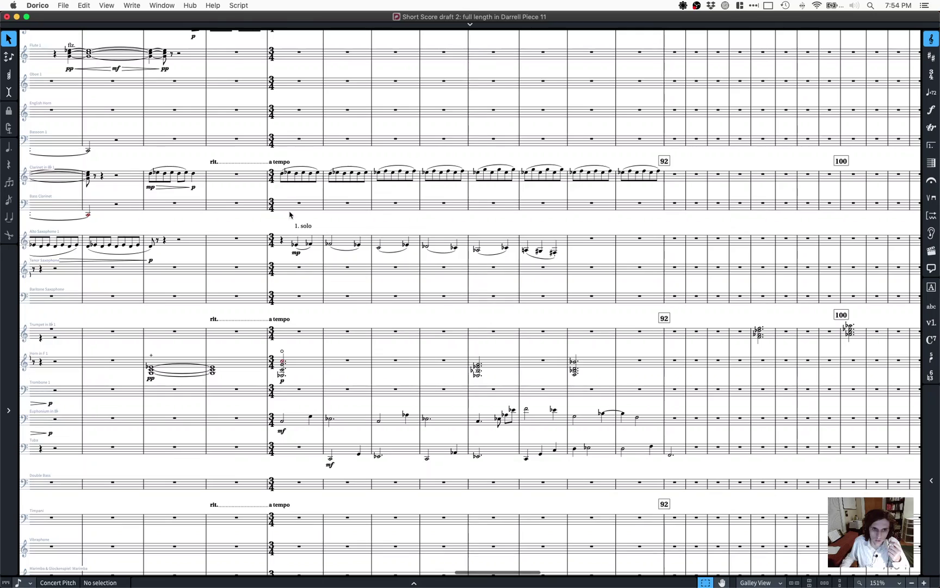
click(346, 360)
key(Escape)
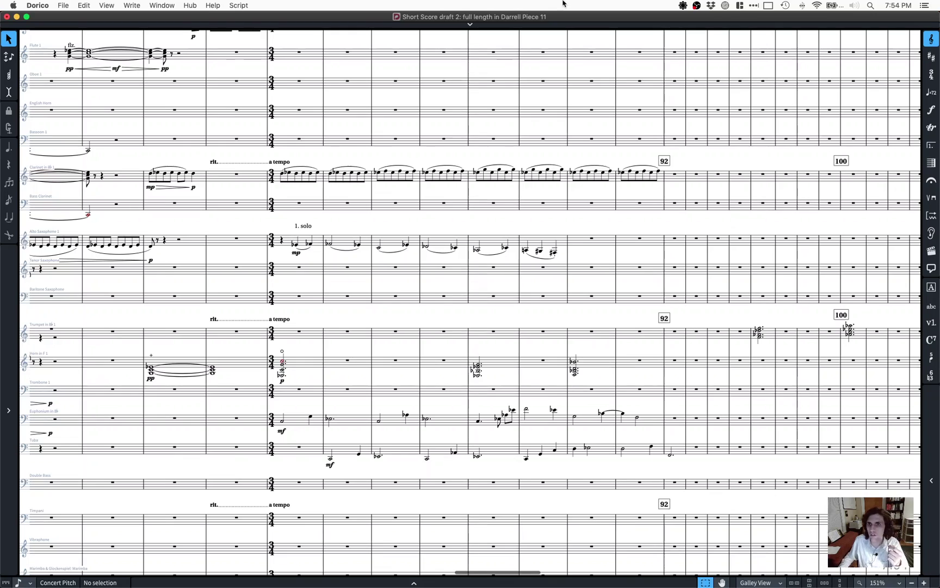
Step: Select Scarlett 2i4 USB as the output device for Soundflower (2ch)
click(682, 6)
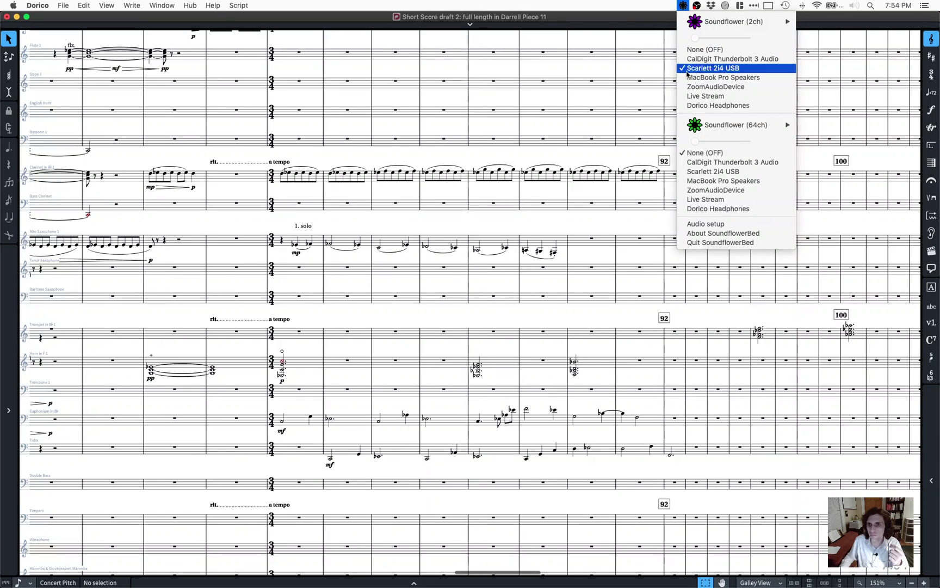
click(708, 67)
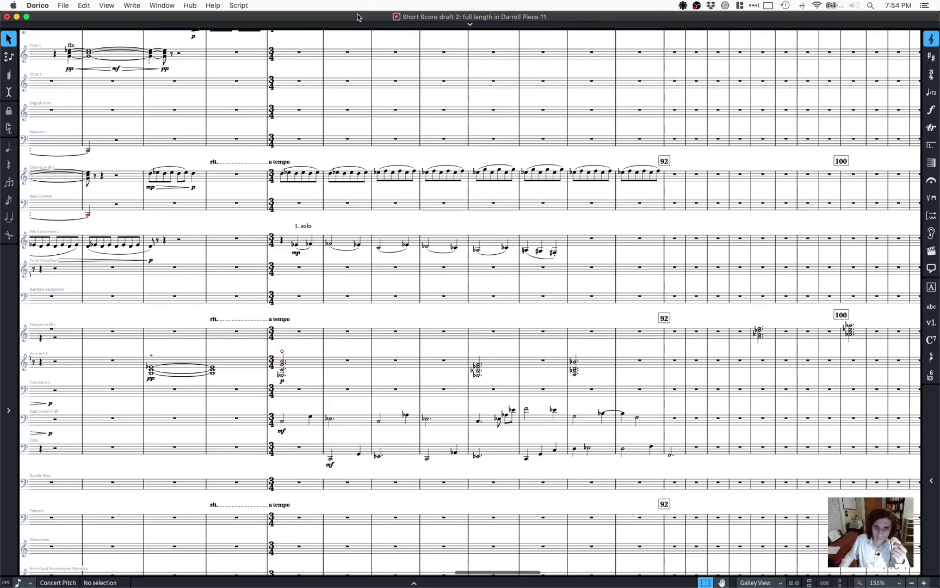
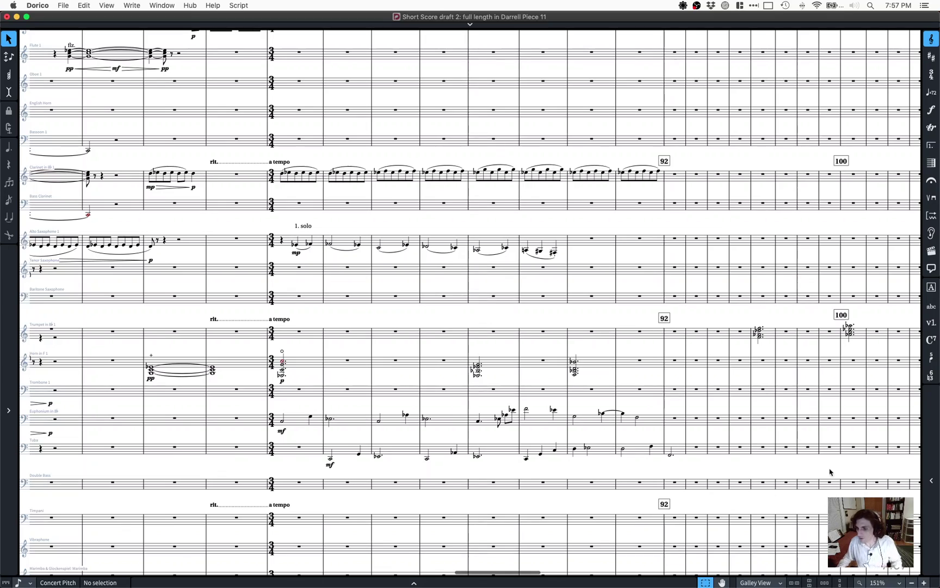
key(super+Tab)
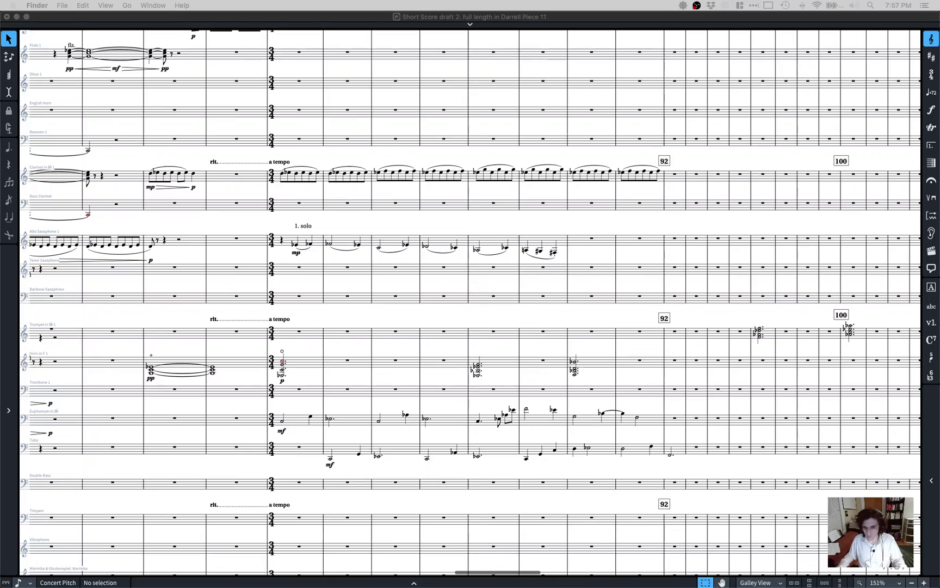
key(F4)
text(phot)
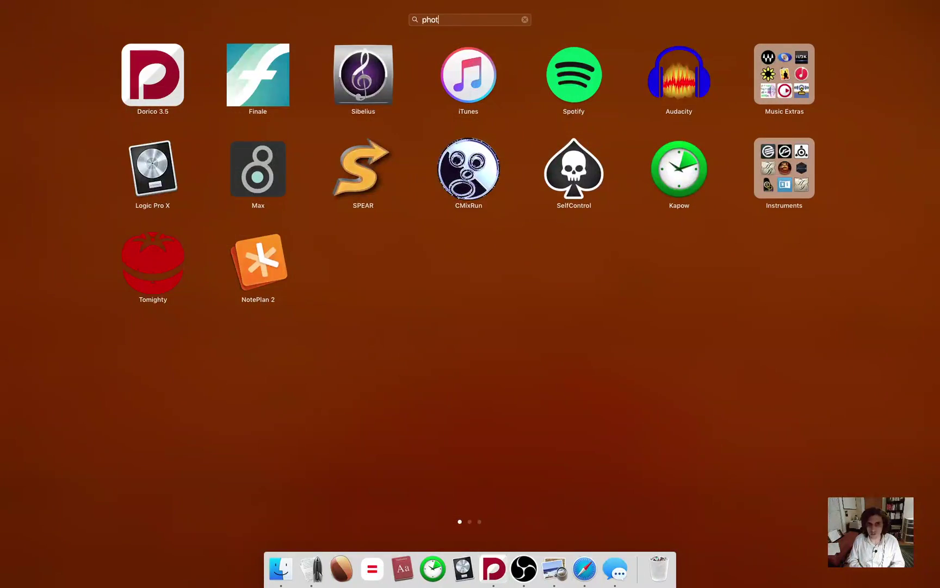
key(Right)
key(Return)
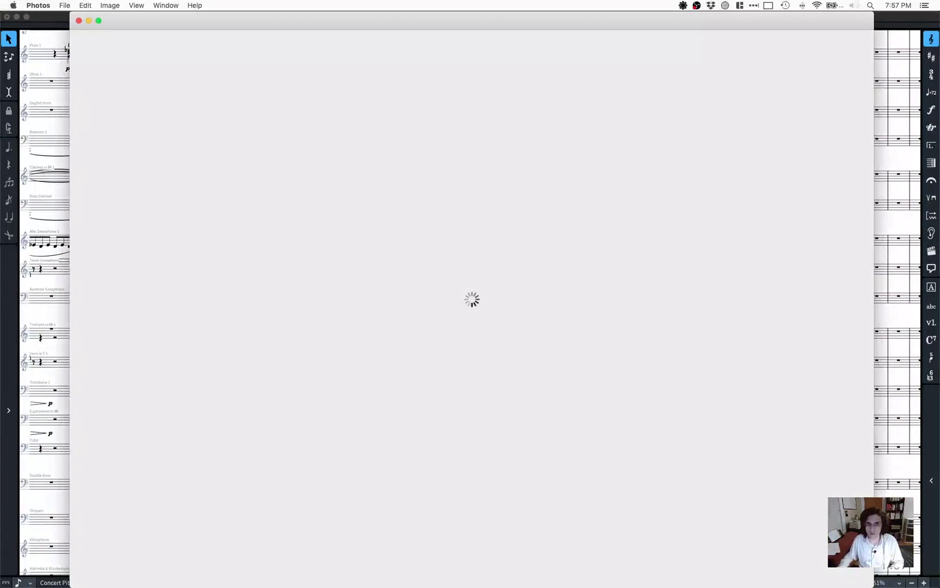
key(super+w)
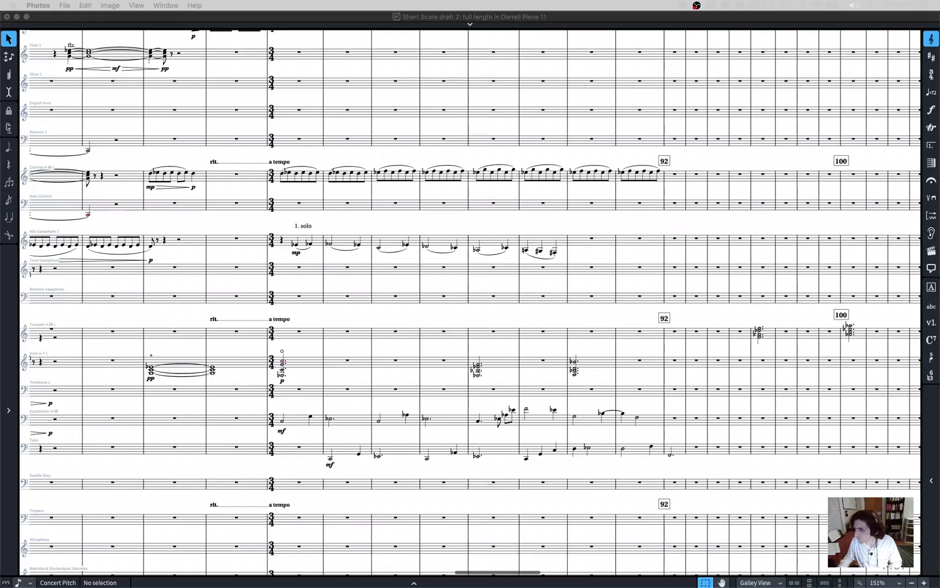
Step: Switch to Preview, close IMG_2389.jpeg and place the IMG_2390.jpeg sketch beside the score, leaving bars 84–87 in view
key(super+Tab)
key(super+Tab)
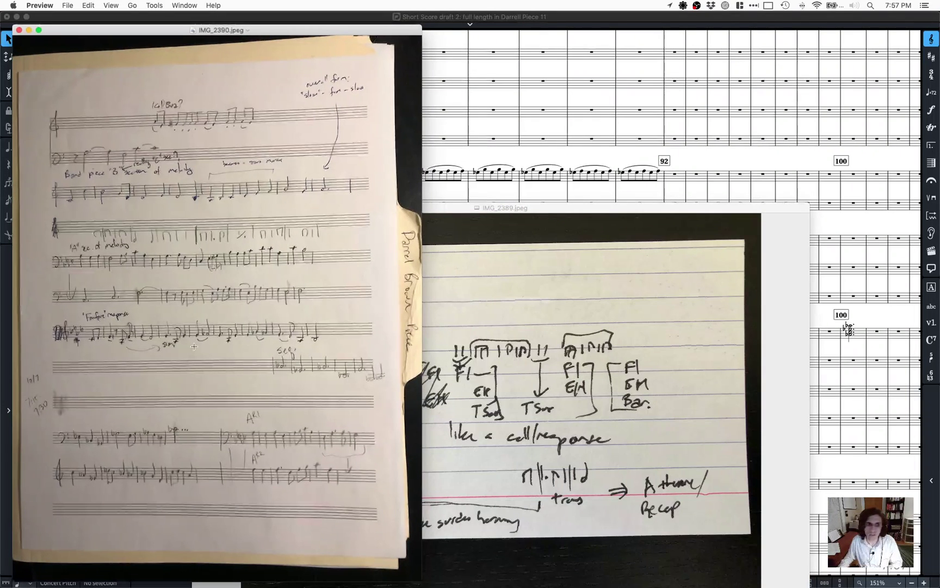
click(442, 211)
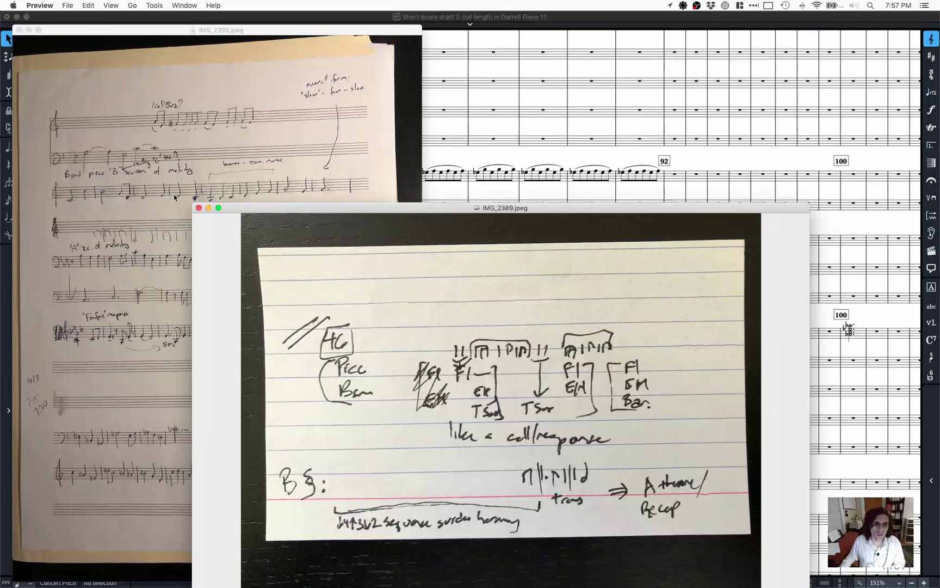
key(super+w)
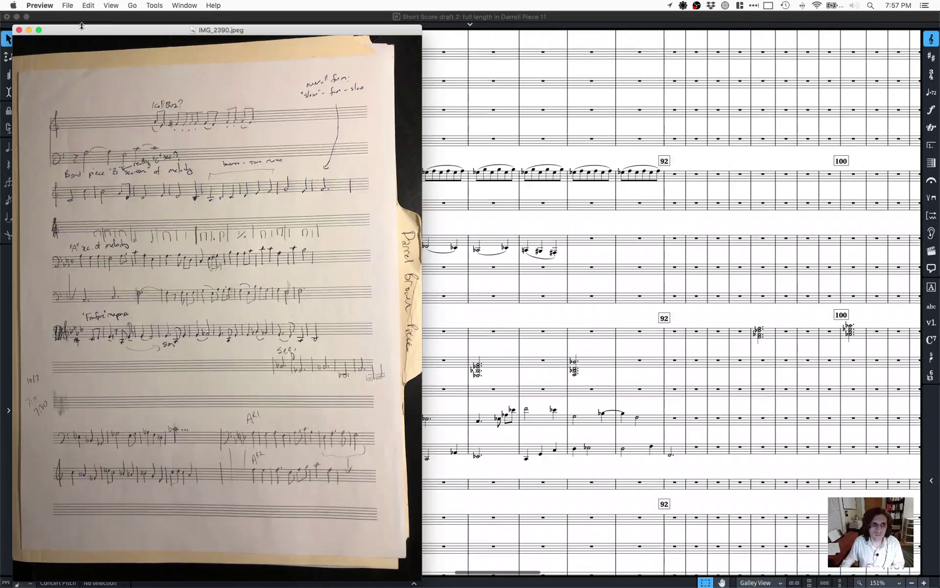
drag(82, 25, 553, 36)
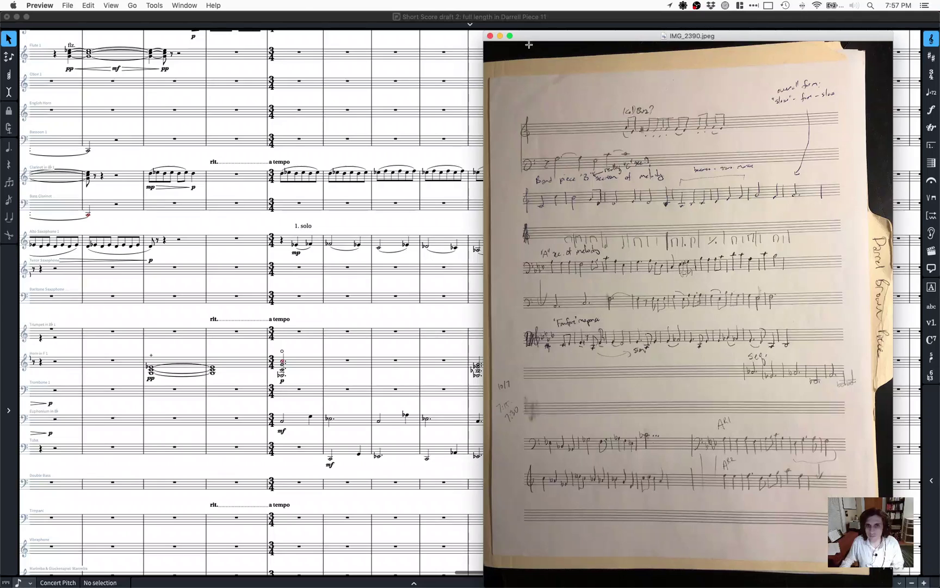
Step: Circle the "Band piece", "A" section and "Fanfare" labels on the handwritten sketch in red
key(super+plus)
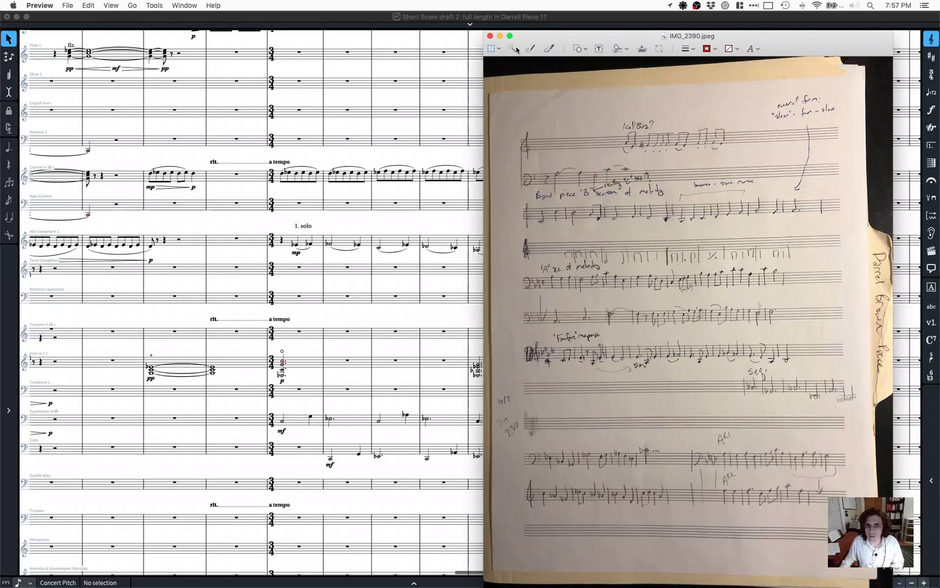
mouse_move(590, 189)
mouse_down()
mouse_move(528, 202)
mouse_move(582, 210)
mouse_up()
drag(576, 262, 566, 273)
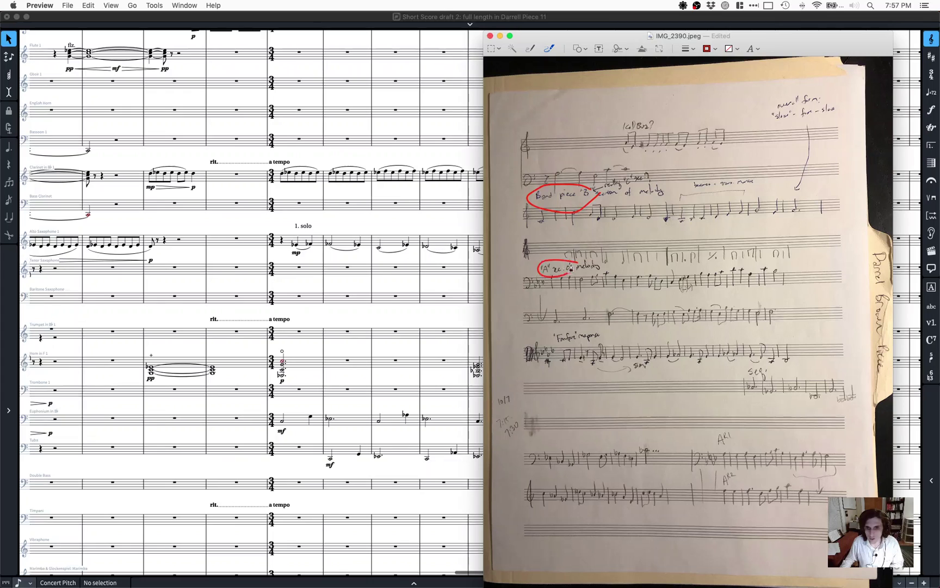
mouse_move(578, 335)
mouse_down()
mouse_move(574, 327)
mouse_move(565, 347)
mouse_move(578, 333)
mouse_up()
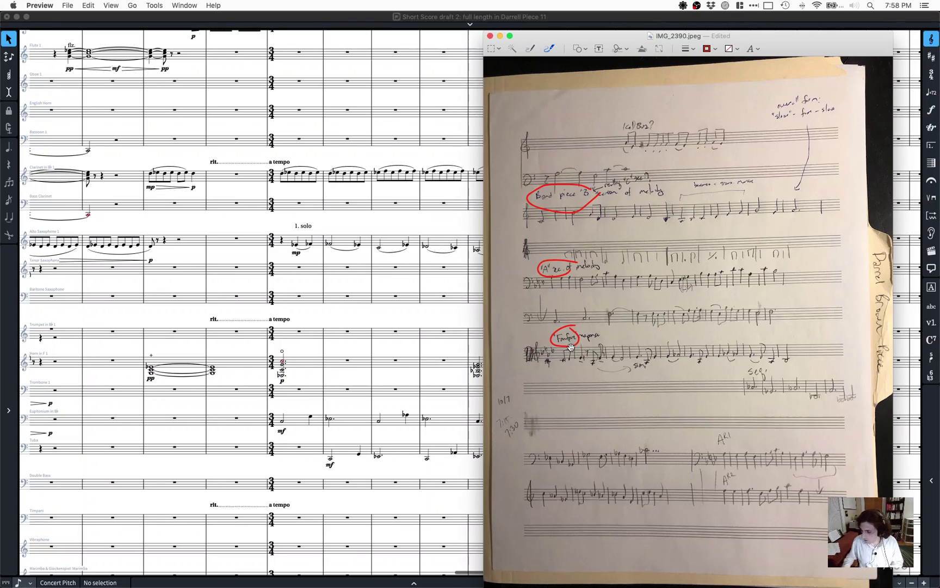
Step: Underline the "seq." label on the sketch in red and examine the staves around it
key(super+plus)
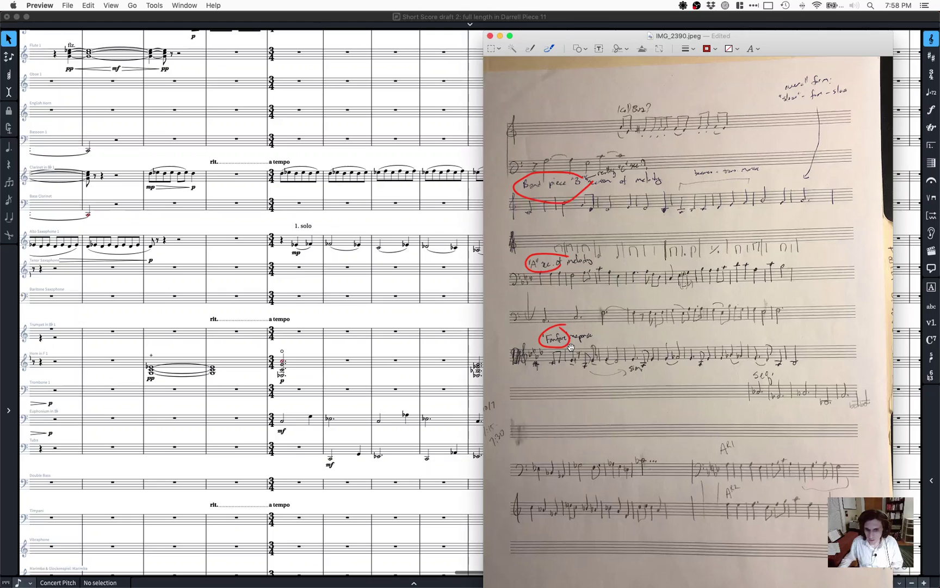
scroll(550, 418, down, 2)
scroll(551, 418, left, 2)
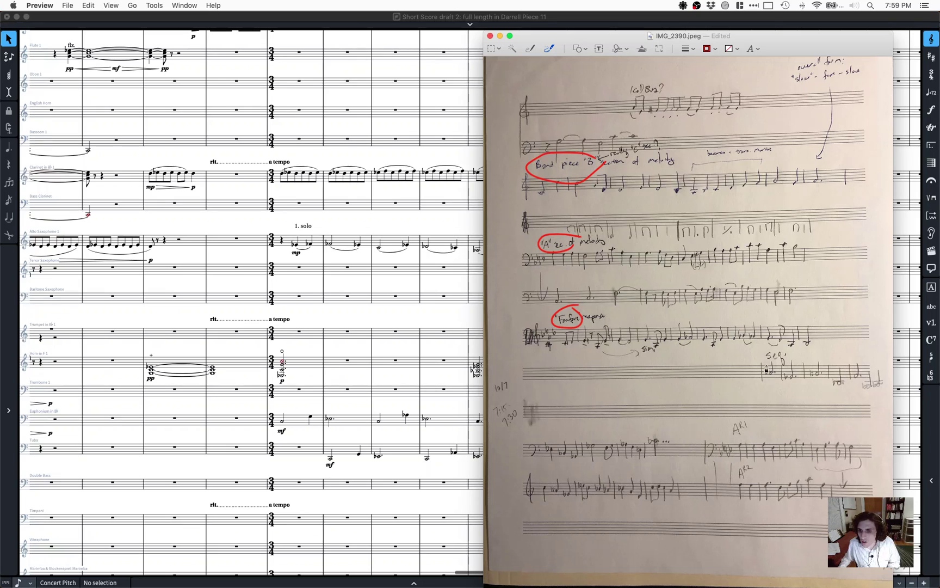
drag(762, 360, 787, 357)
scroll(723, 440, up, 5)
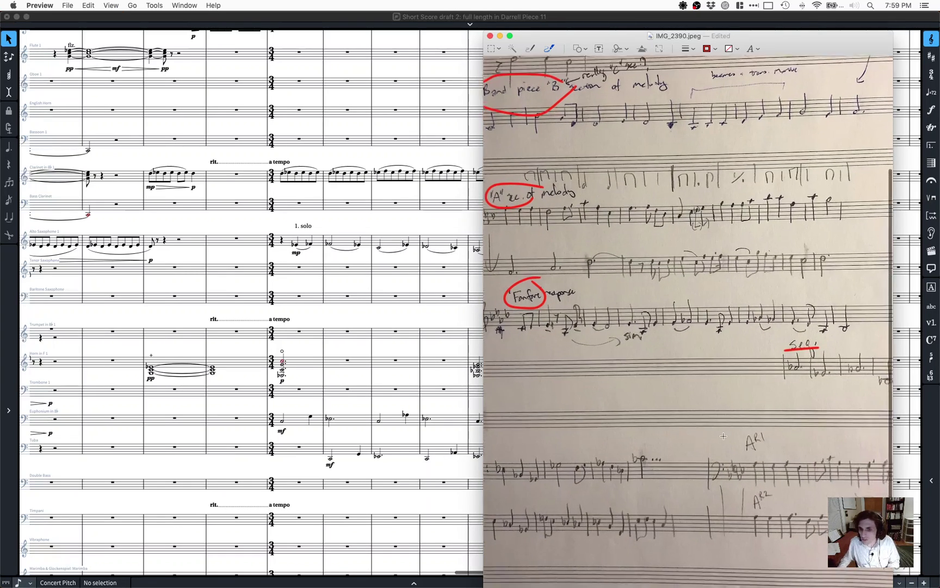
scroll(724, 441, down, 3)
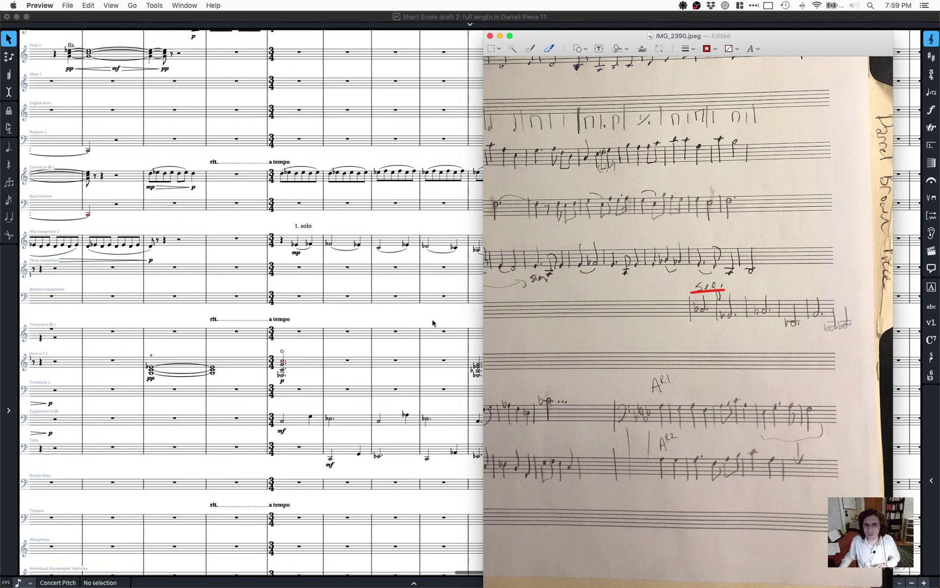
Step: Save the annotated sketch, quit Preview and switch back to the Dorico score
key(super+s)
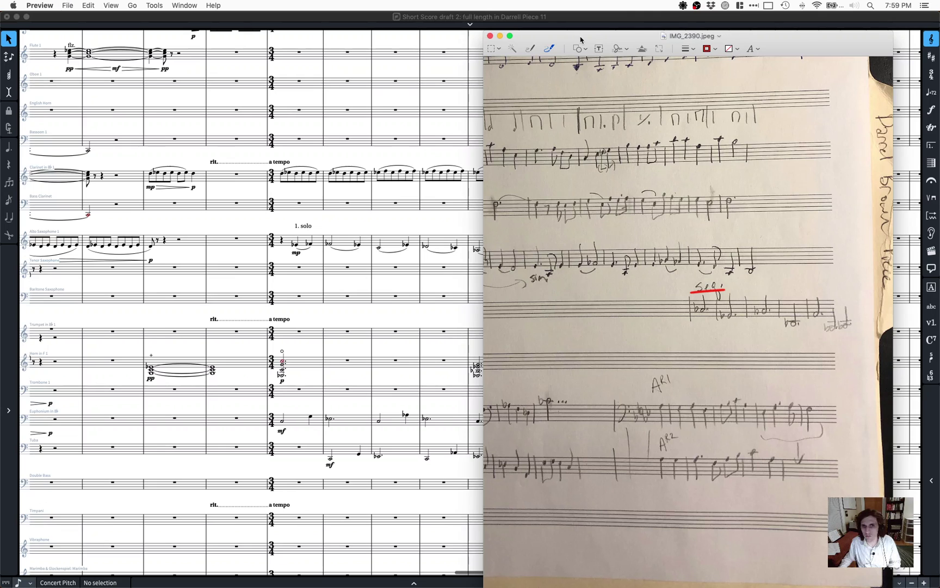
key(super+q)
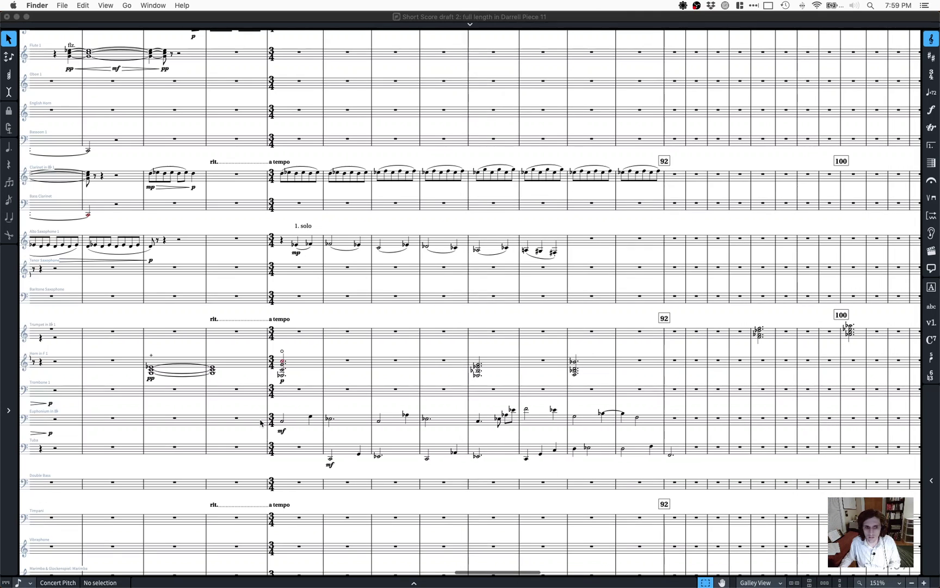
scroll(260, 423, down, 5)
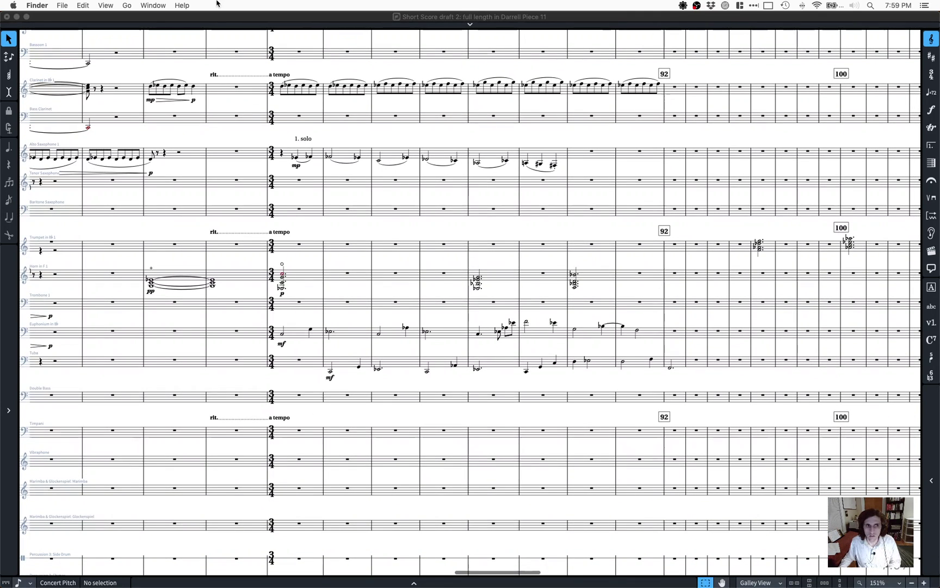
click(217, 17)
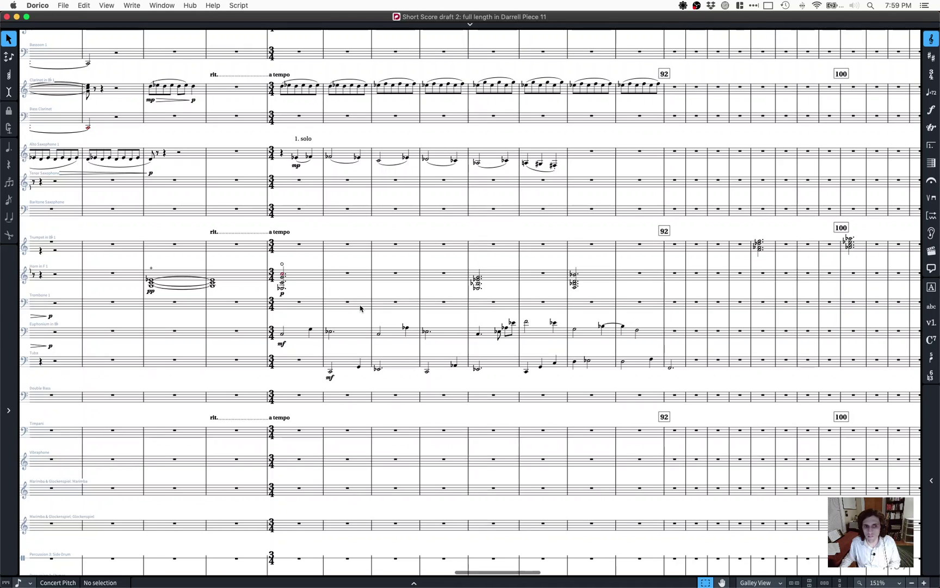
Step: Suppress playback of the euphonium and tuba parts in bars 84–92
scroll(360, 309, up, 2)
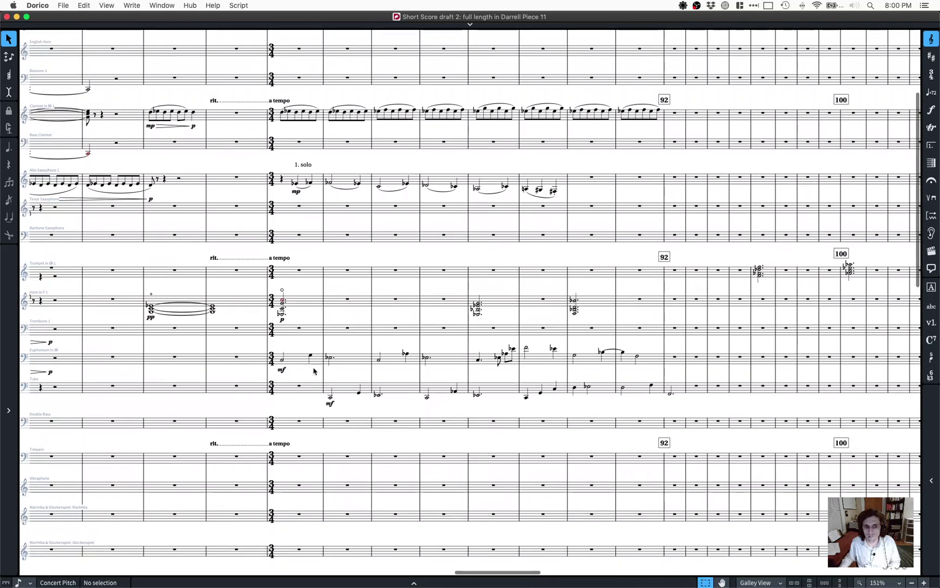
click(293, 357)
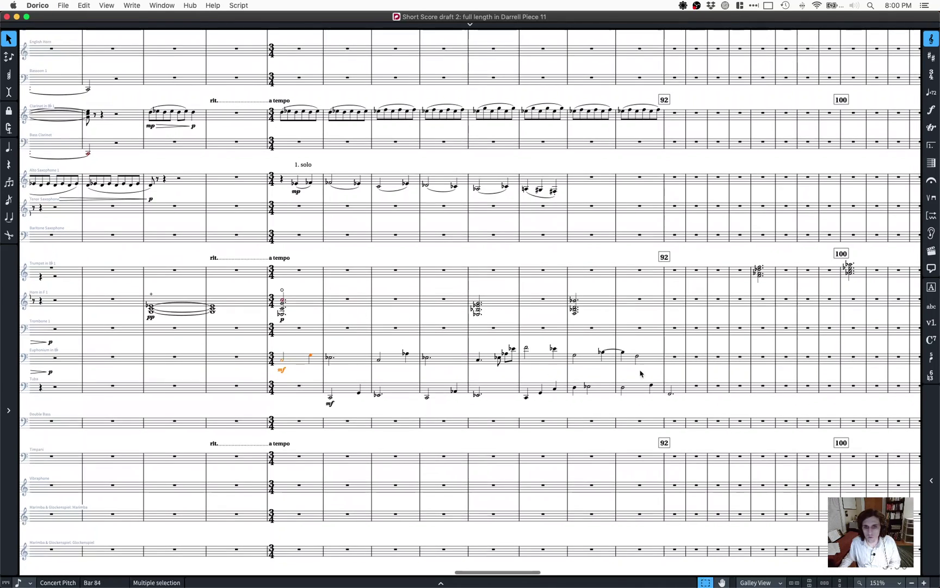
shift+click(675, 387)
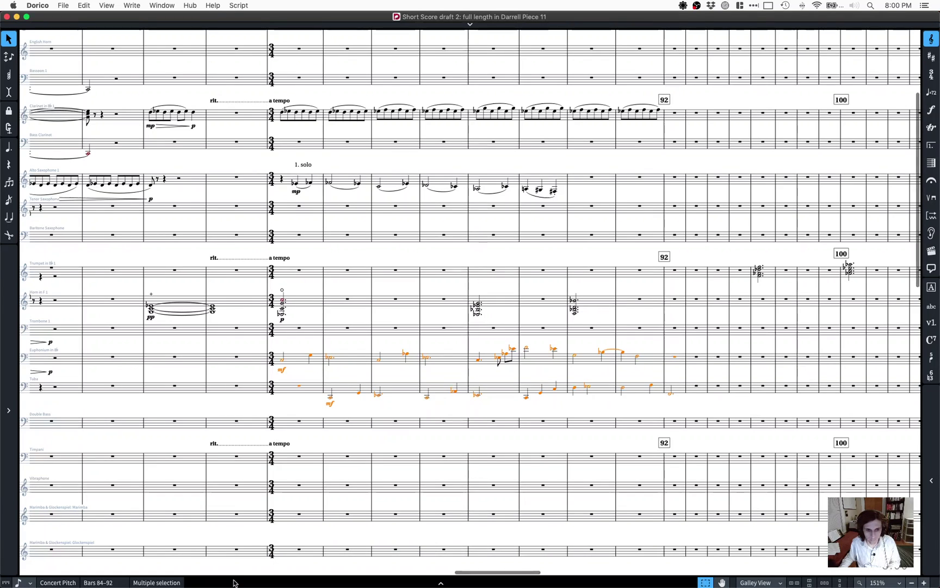
key(super+8)
click(25, 491)
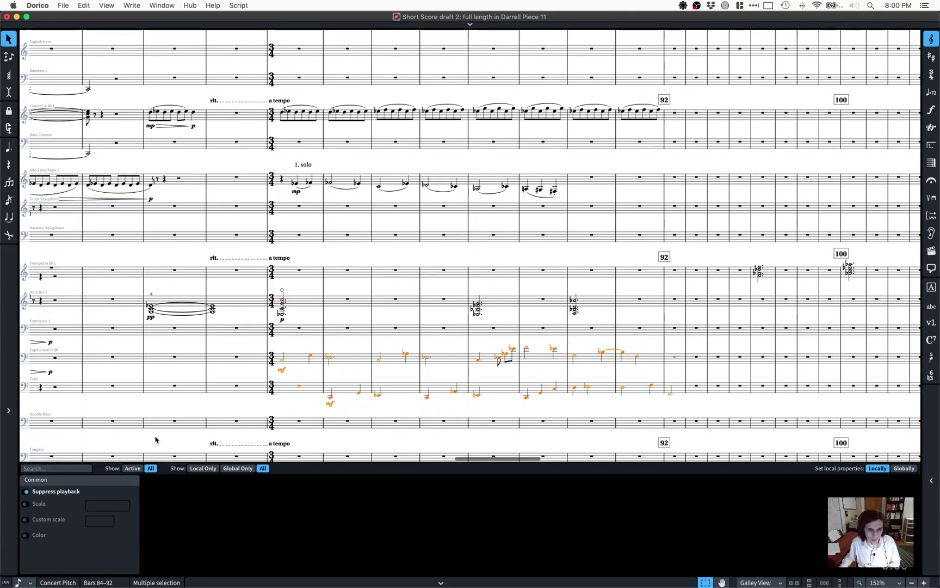
key(super+8)
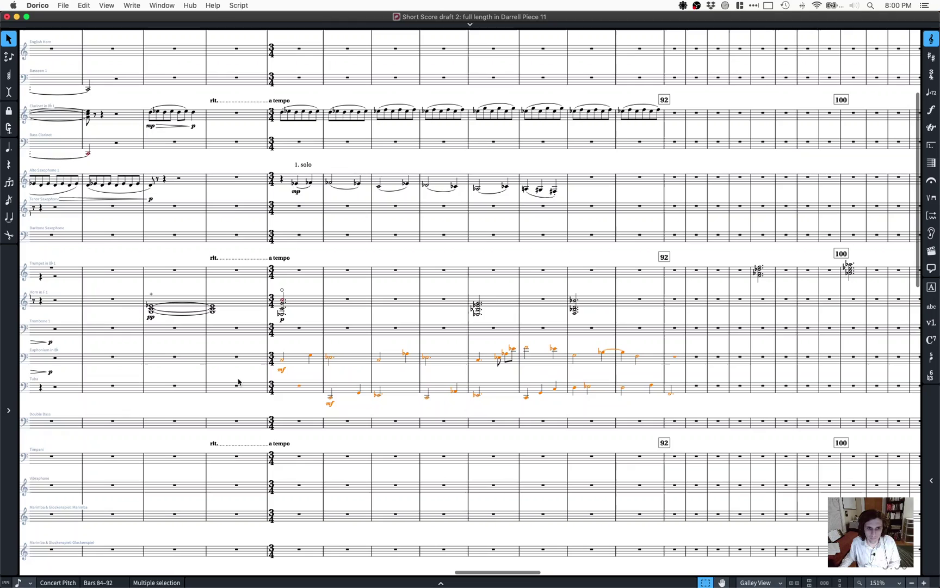
Step: Enter quarter notes in the trombone staff: E♭3 on bar 83's last beat, D3 and E♭3 in bar 84, and C3 starting bar 85
click(235, 330)
key(Return)
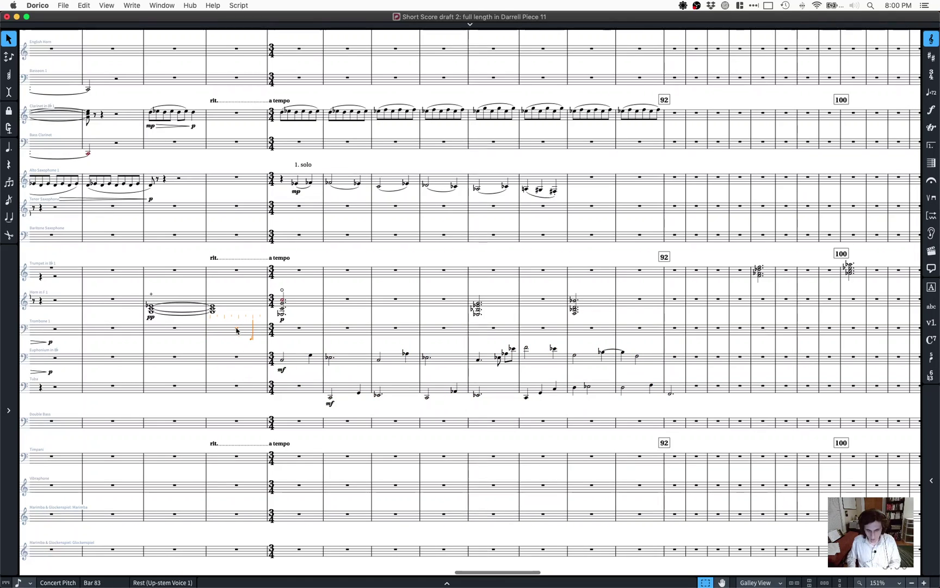
key(super+Tab)
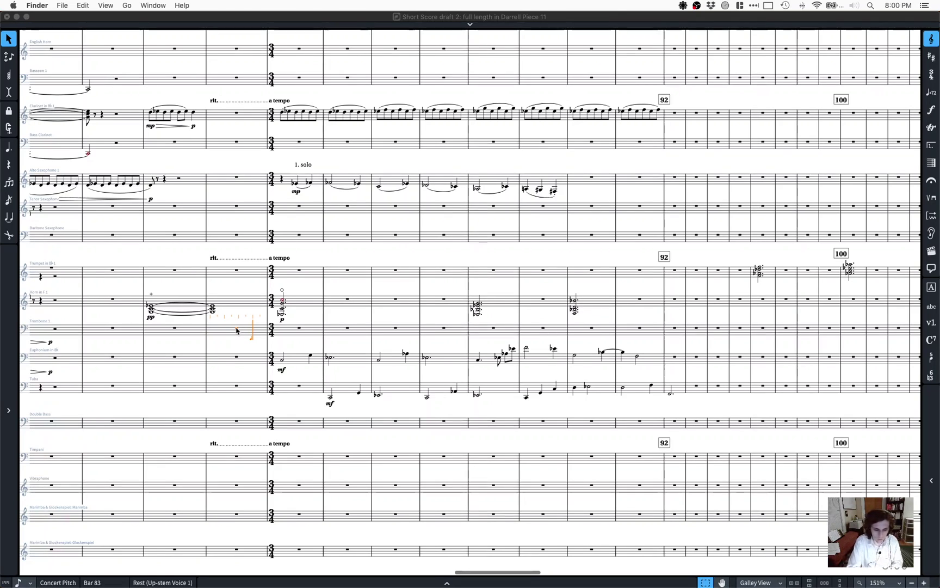
key(d)
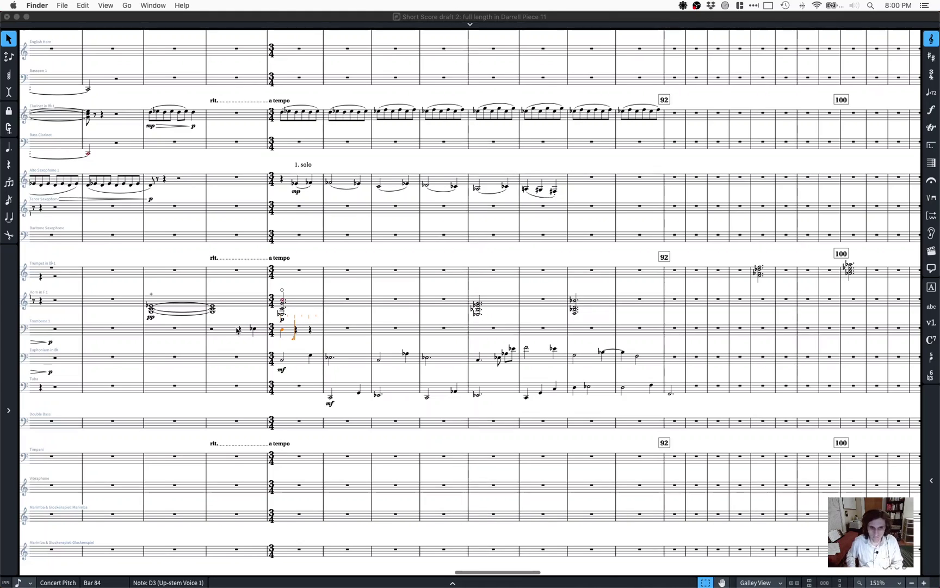
click(311, 330)
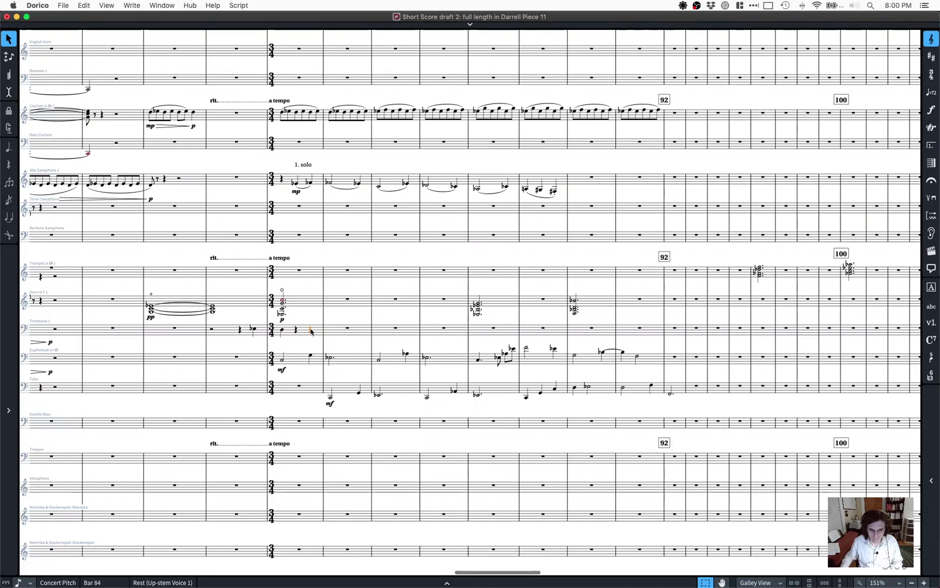
key(b)
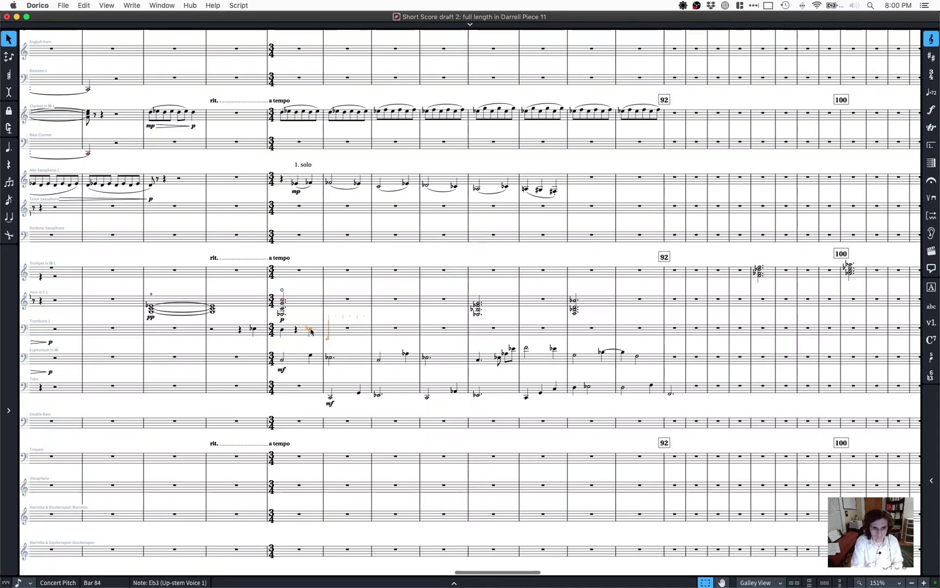
key(c)
key(Escape)
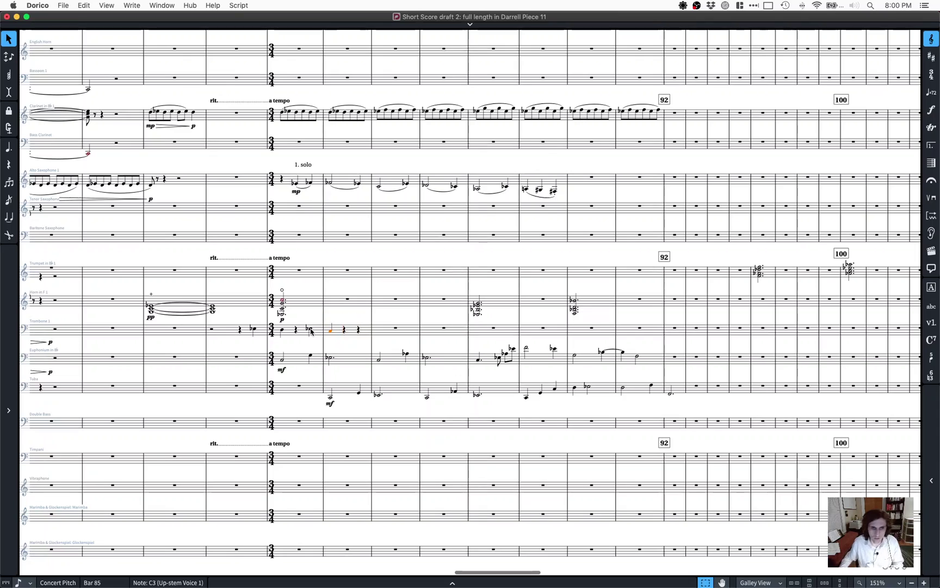
Step: Lengthen the trombone's D3 in bar 84 and C3 in bar 85 to half notes and add an E♭3 tied into bar 86
shift+click(283, 329)
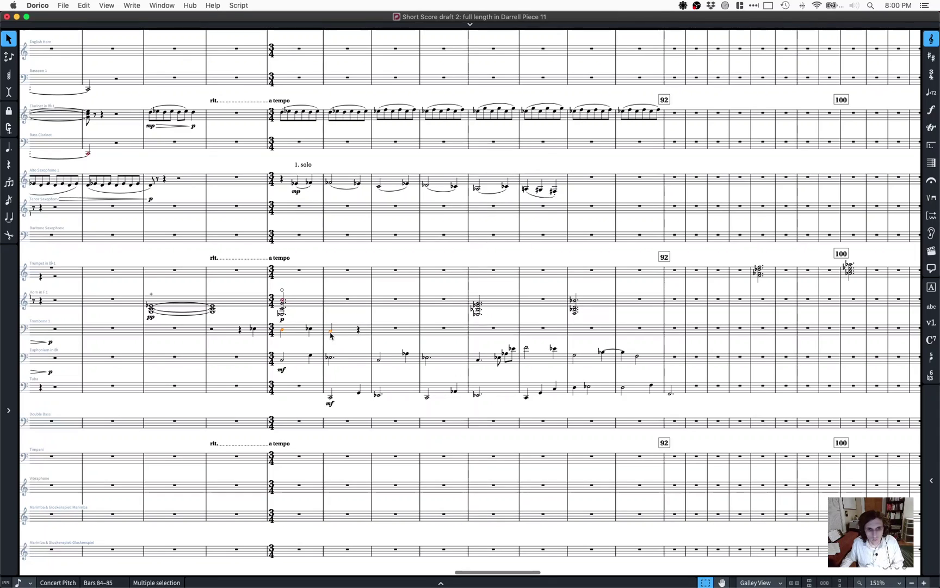
key(6)
key(r)
key(minus)
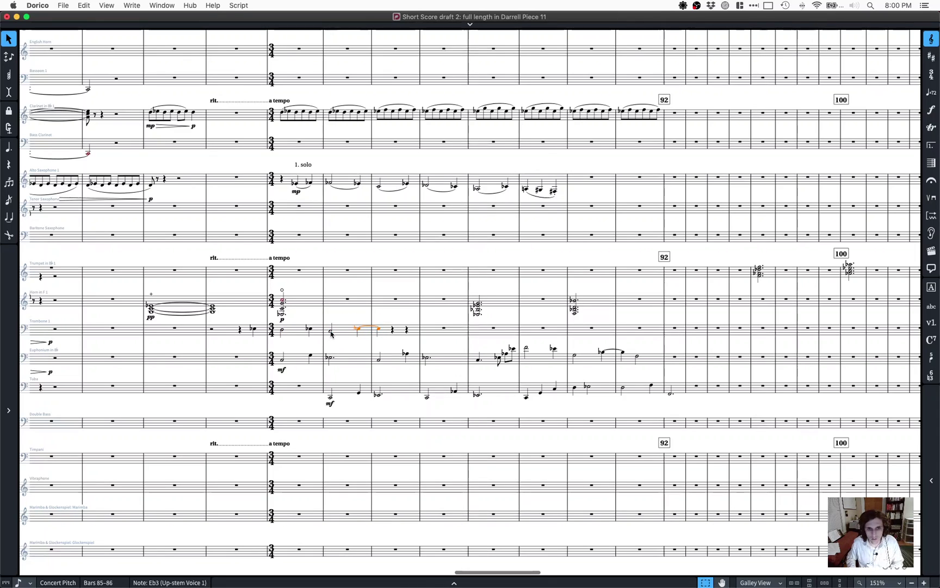
Step: Fill the trombone's last beat of bar 85 with E♭3 and F3 eighth notes and start bar 86 with a half-note G3
key(4)
key(r)
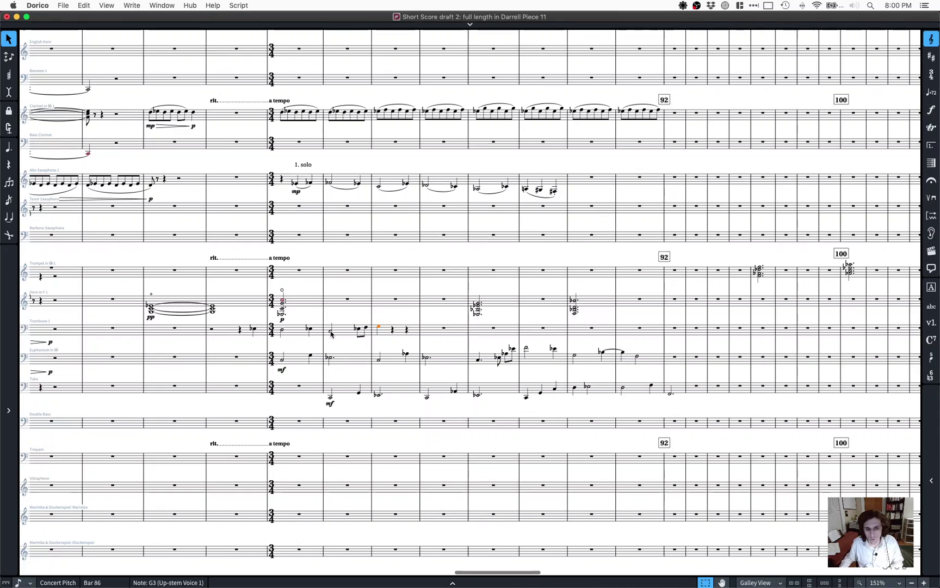
key(6)
key(f)
key(f)
key(super+z)
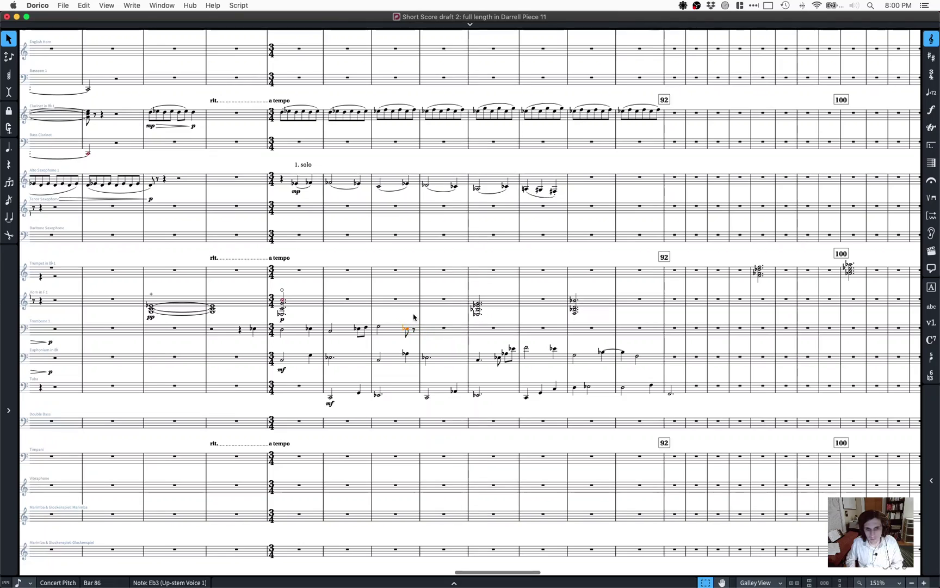
Step: Complete the trombone's bar 86 with E♭3 and C3 eighth notes and enter a half-note G2 in bar 87
key(4)
key(b)
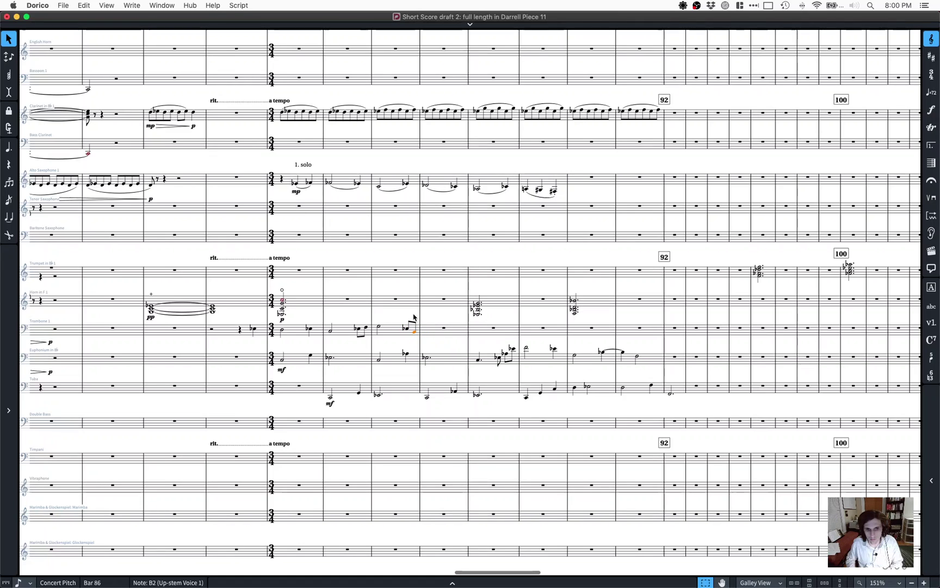
key(minus)
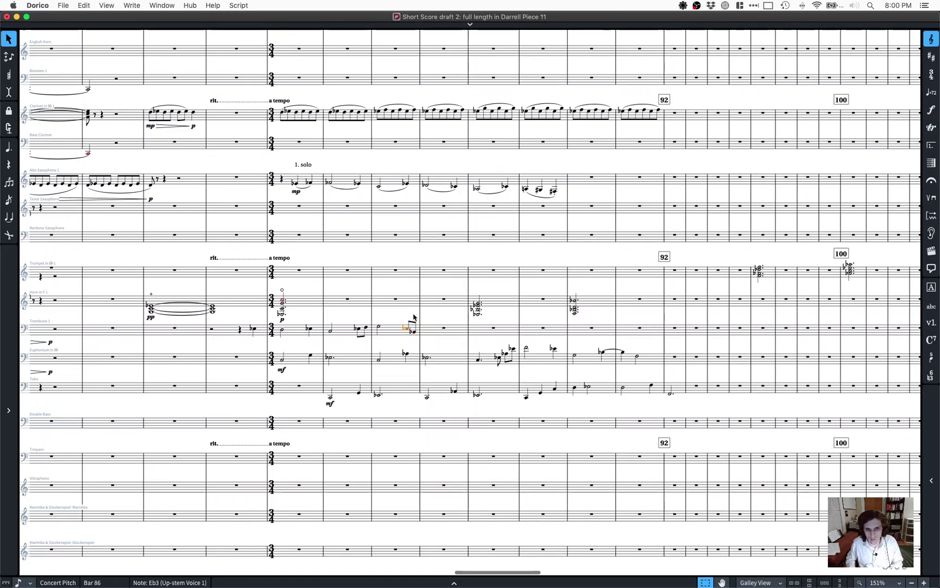
key(Left)
key(Right)
key(c)
key(g)
key(minus)
key(0)
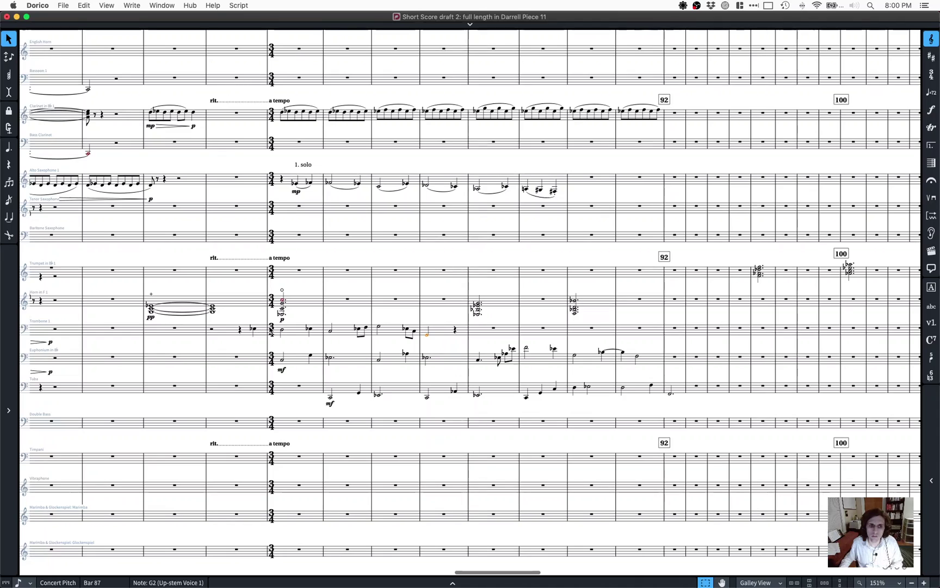
Step: Slur the trombone's D3 and E♭3 in bar 84 and play the score back from bar 83
key(s)
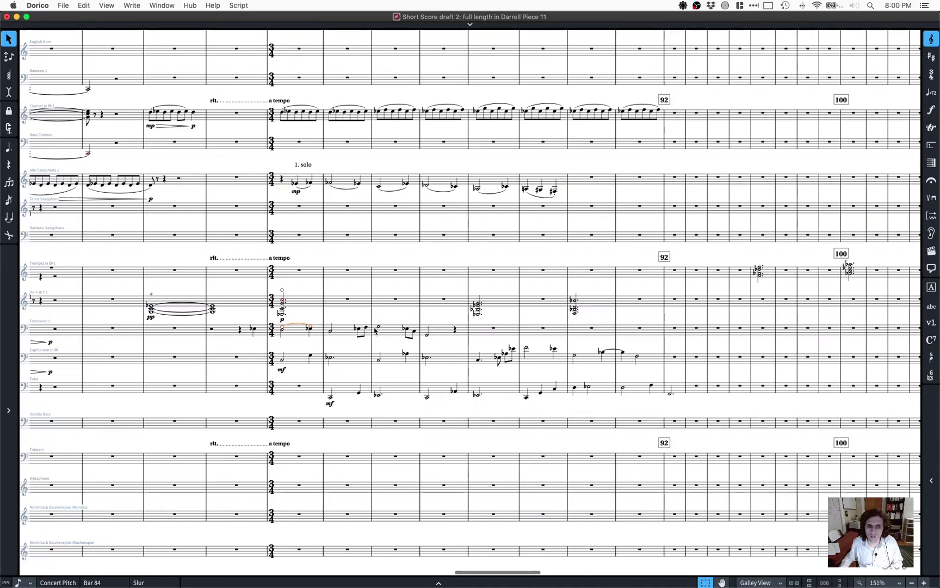
click(211, 329)
key(p)
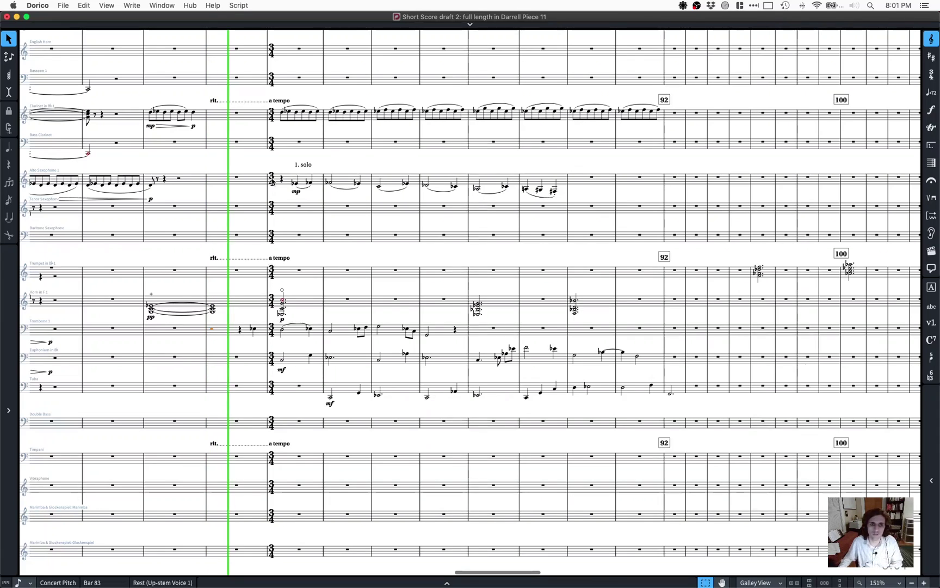
Step: Stop playback and suppress playback of the alto saxophone solo in bars 84–89
click(288, 179)
shift+click(553, 189)
key(space)
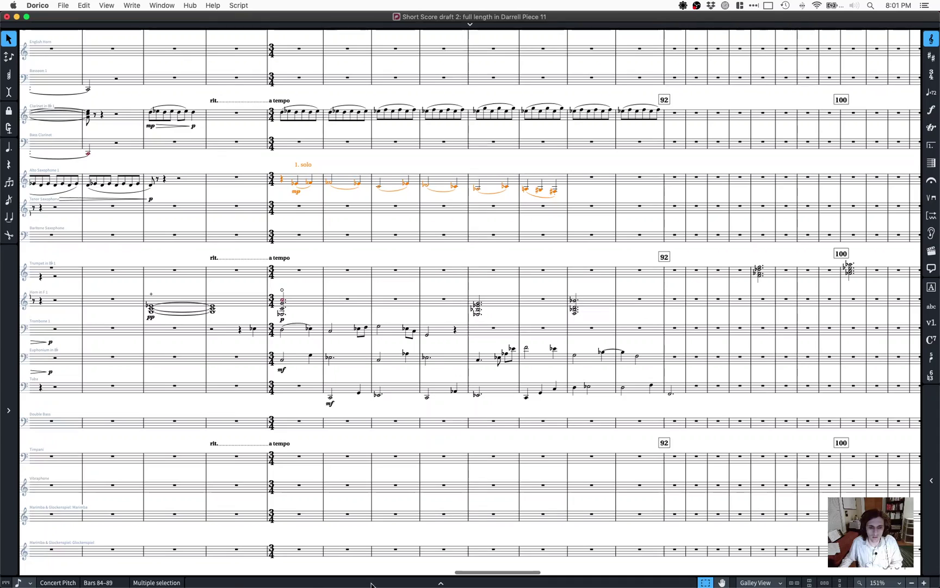
key(super+8)
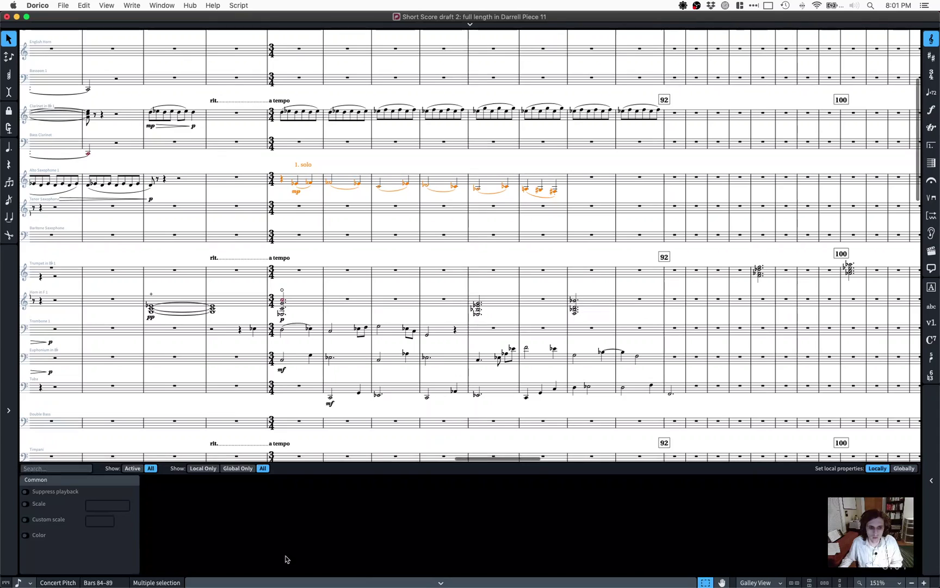
click(24, 491)
key(super+8)
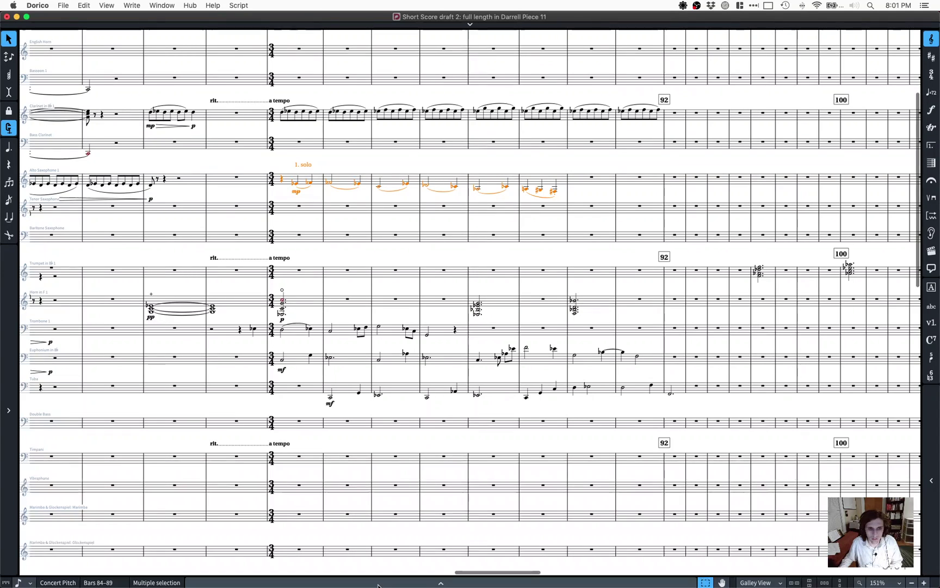
Step: Play back the passage leading into the new trombone melody, from bar 80 until past its end
click(111, 361)
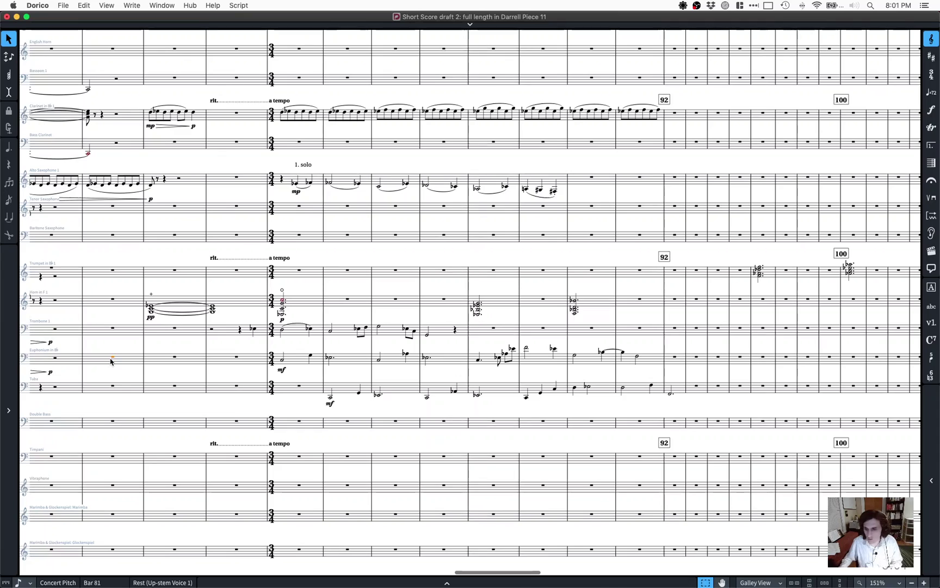
key(p)
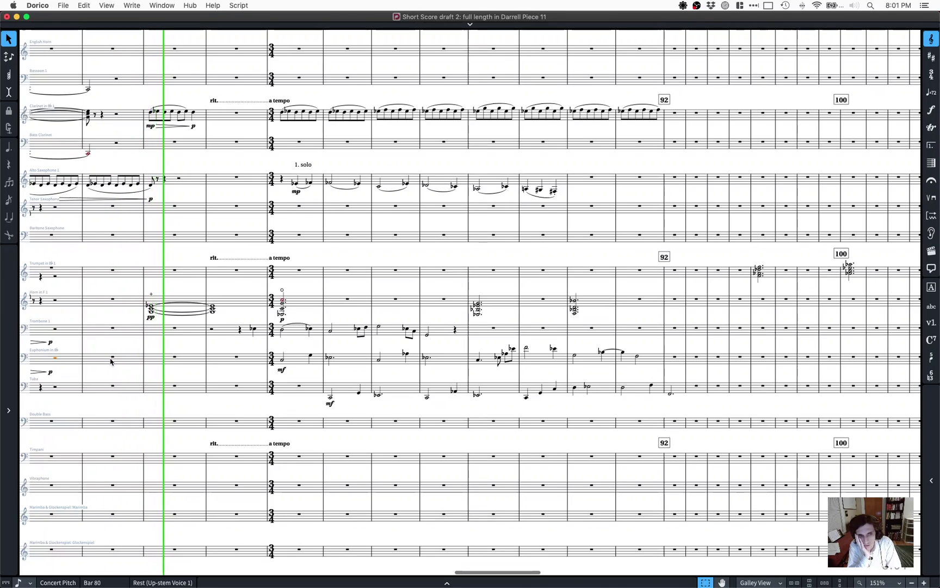
scroll(110, 360, up, 1)
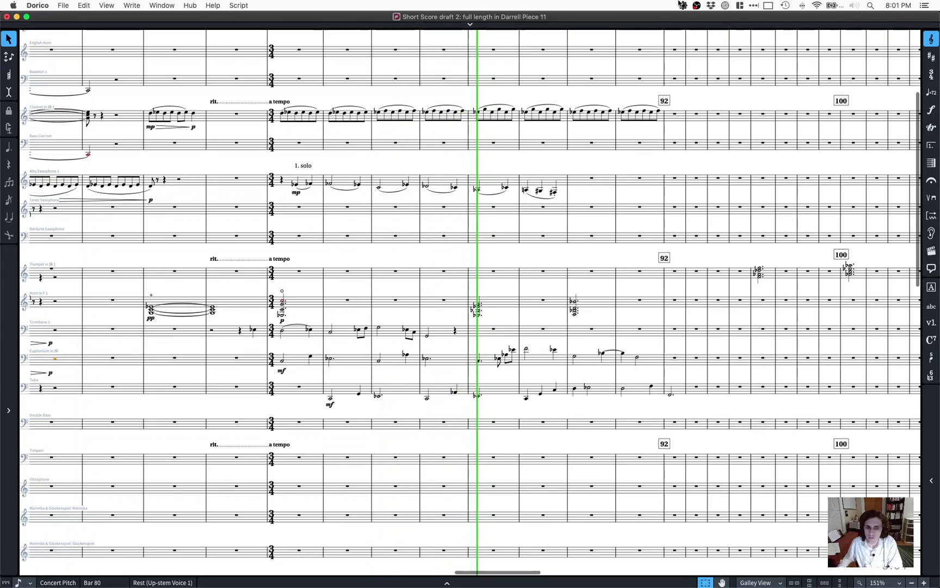
key(space)
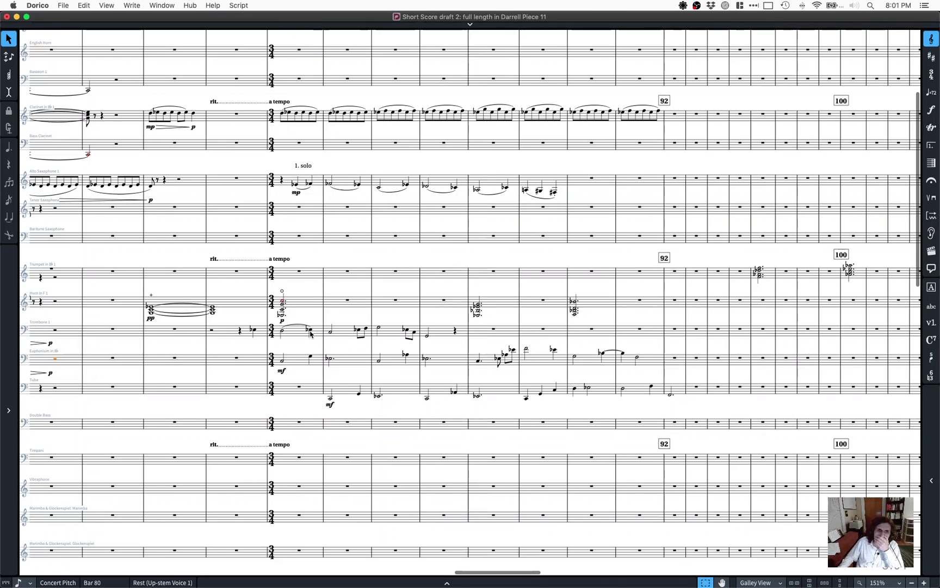
Step: Enter a C2 in the double bass staff at bar 84, held as dotted half notes tied across bars 84–85
scroll(240, 342, left, 1)
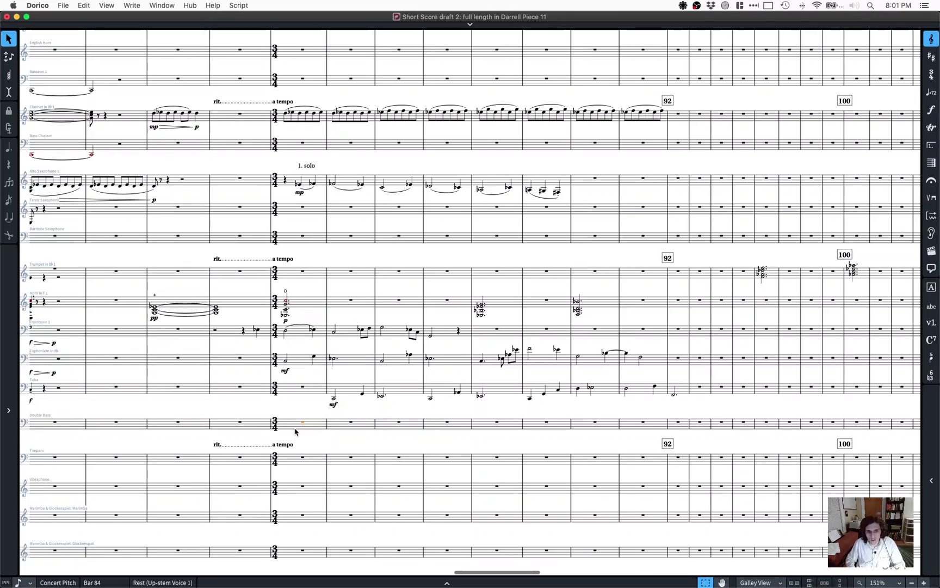
key(shift+n)
key(c)
key(Escape)
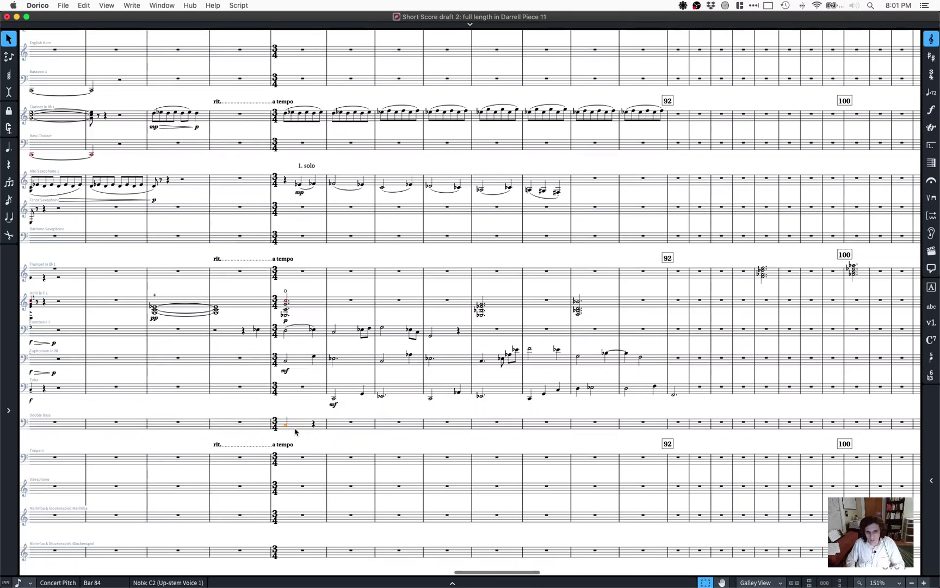
key(Left)
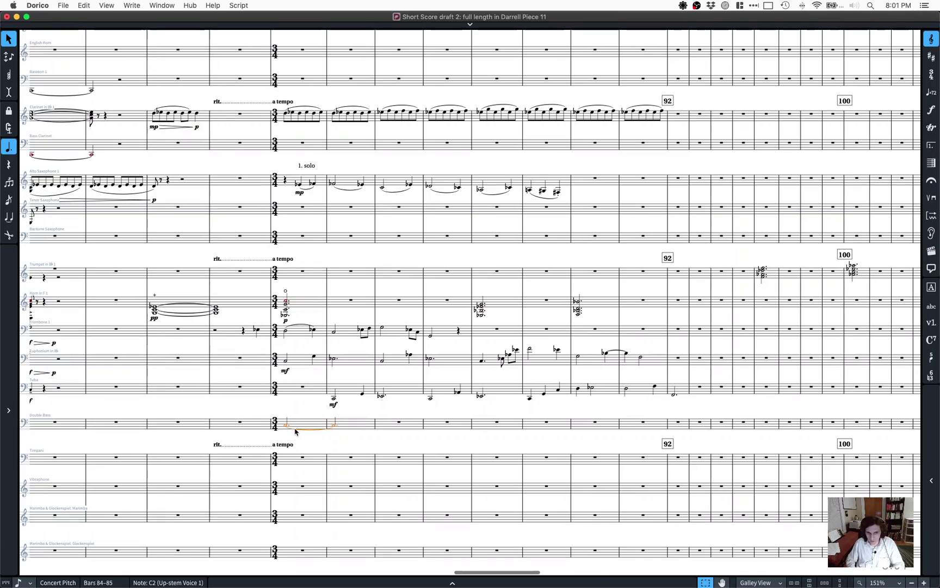
Step: Mark the double bass note in bar 84 with the arco playing technique and an mp dynamic
key(shift+p)
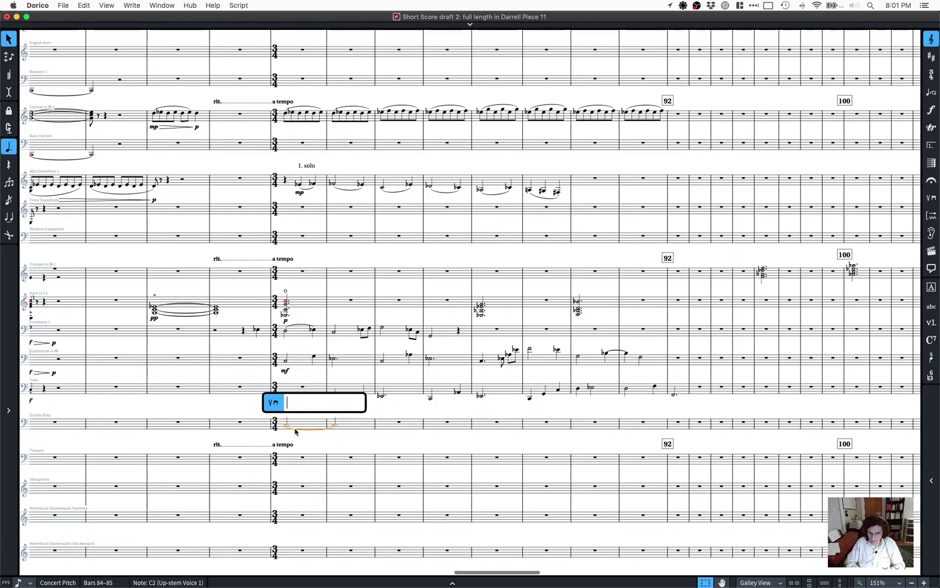
text(arco)
key(Return)
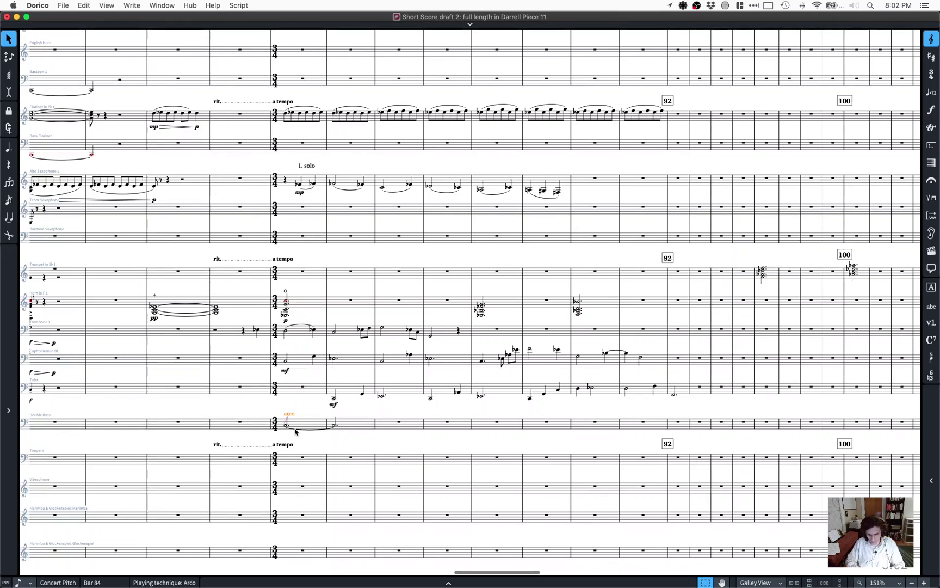
key(shift+d)
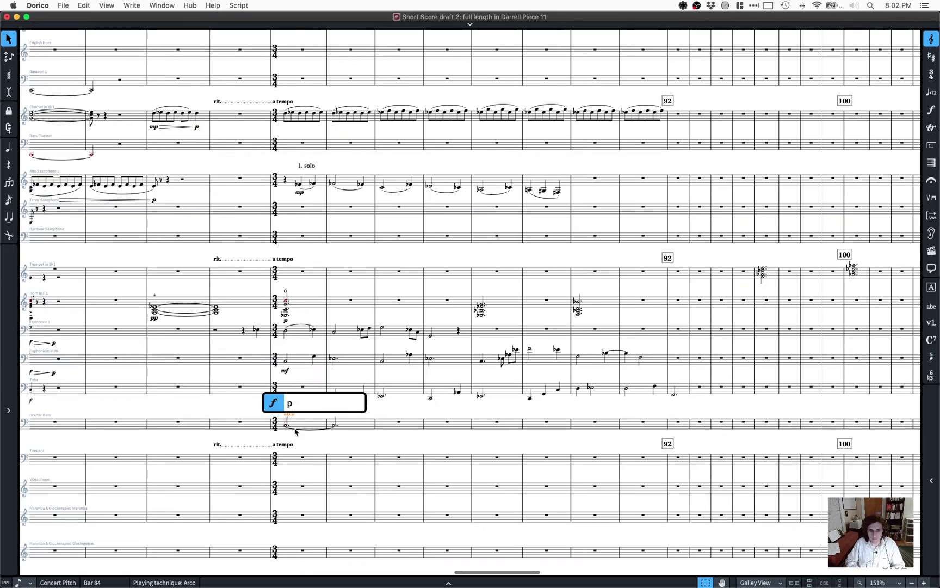
key(BackSpace)
text(mp)
key(Return)
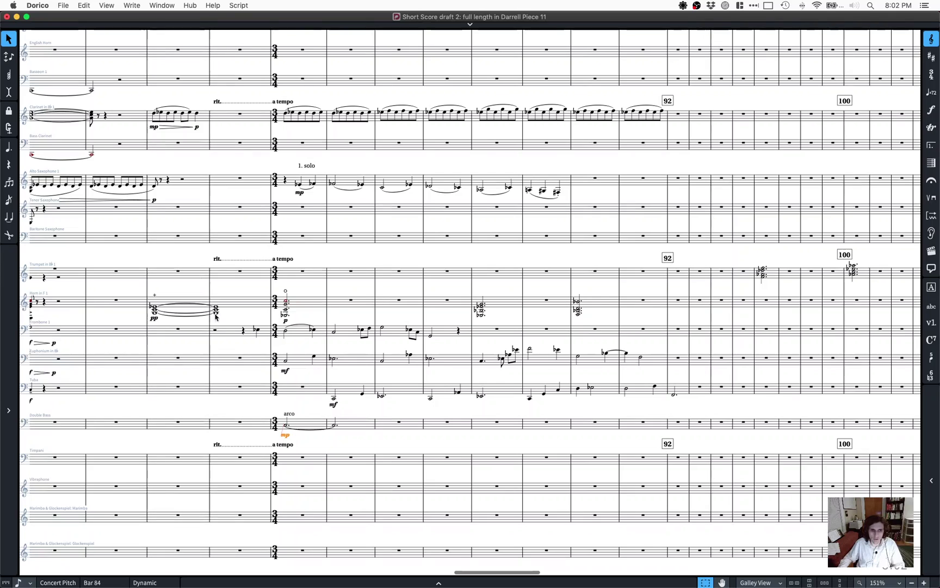
Step: Play the score back from around bar 80 with Soundflower (2ch) output set to Scarlett 2i4 USB, stopping near bar 92
scroll(84, 338, left, 3)
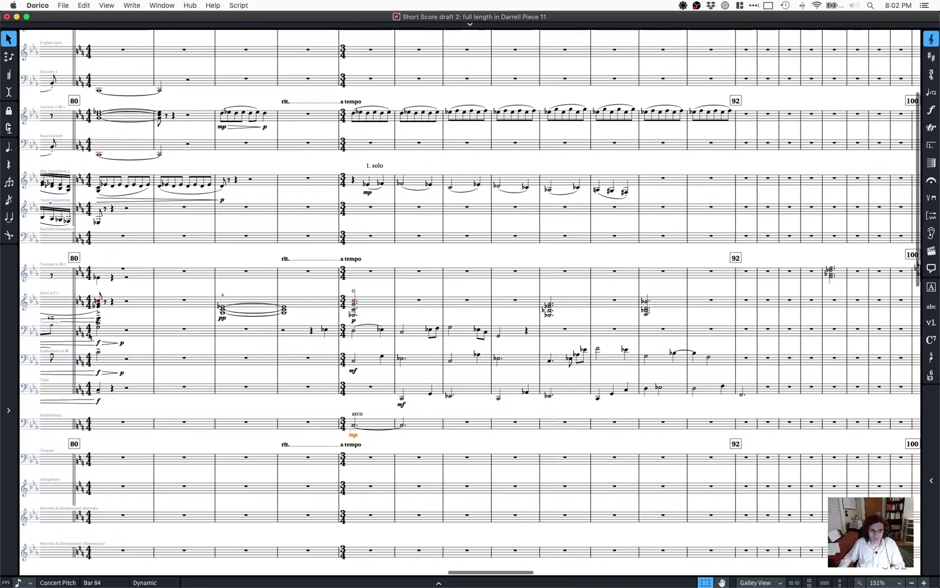
click(100, 342)
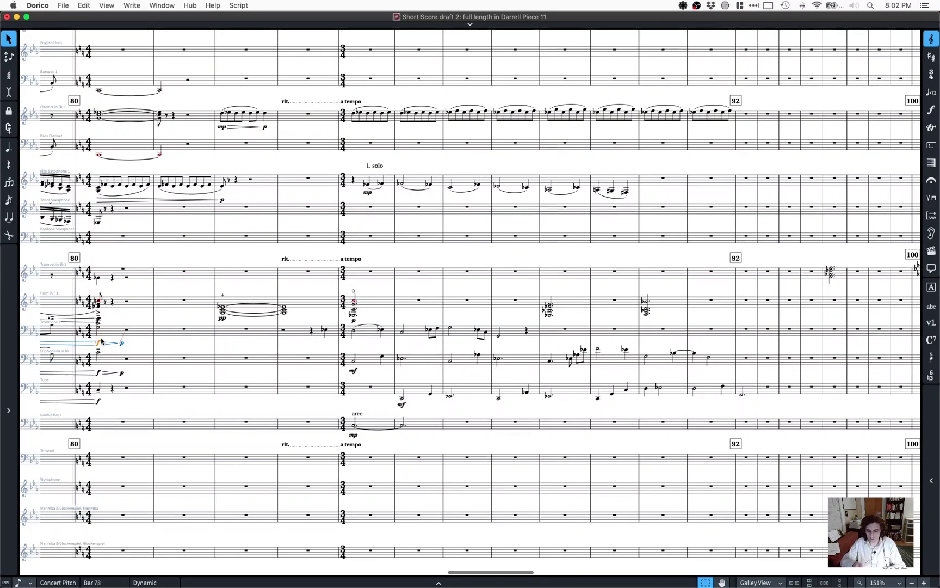
key(p)
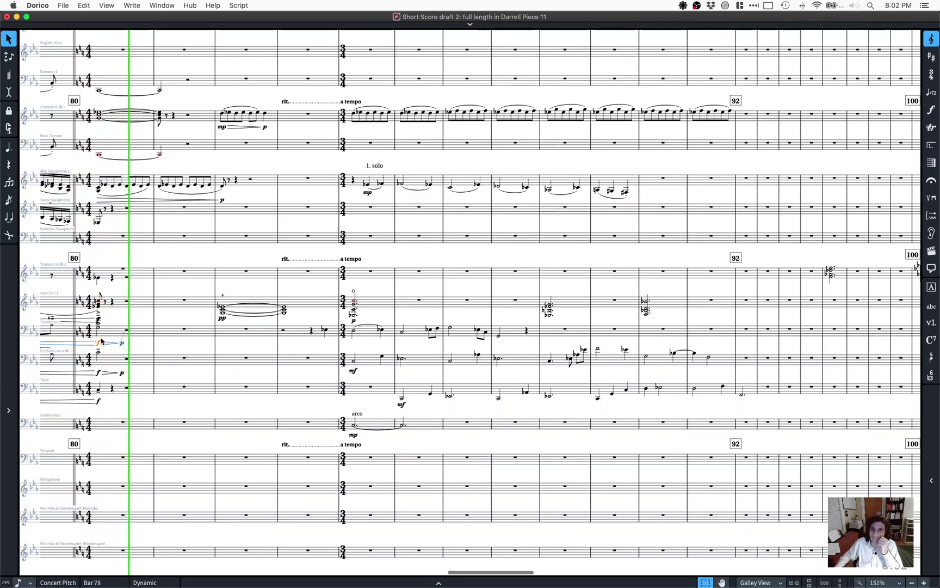
click(683, 5)
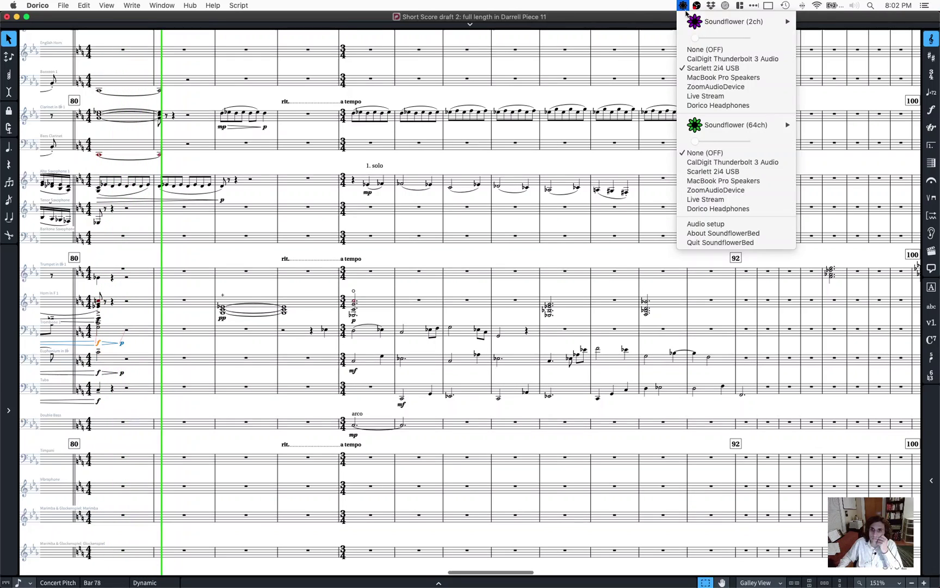
click(702, 67)
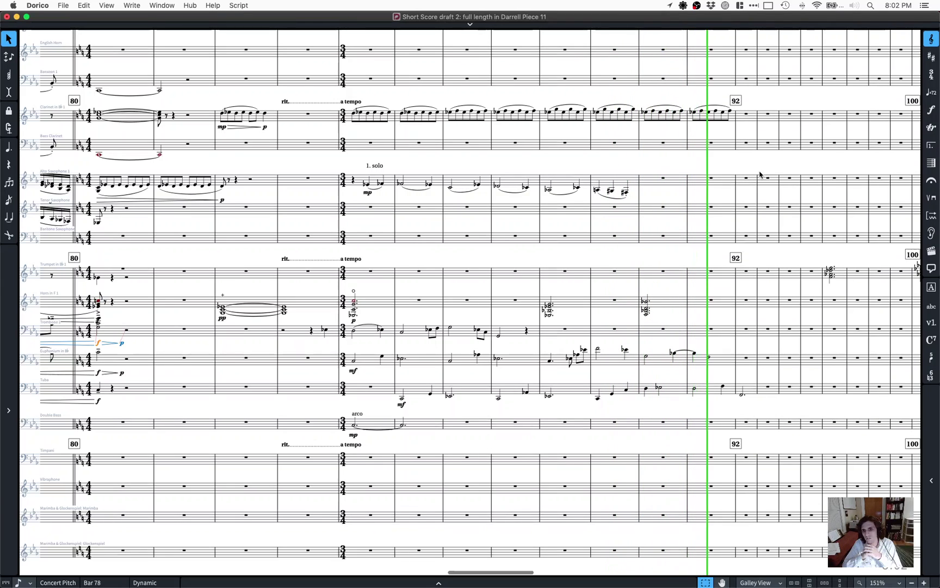
key(space)
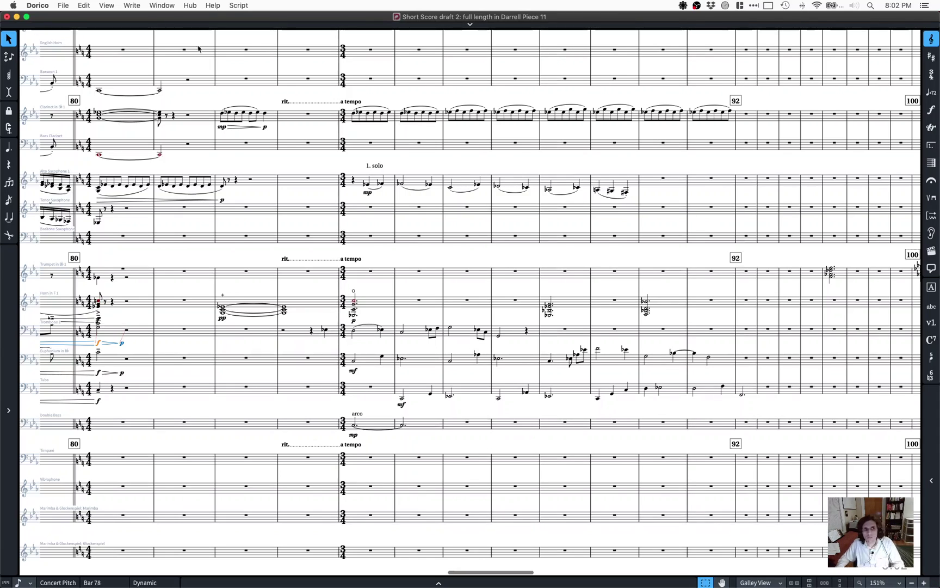
Step: Save the project, and save a new version of it as Darrell Piece 12
click(313, 318)
key(super+s)
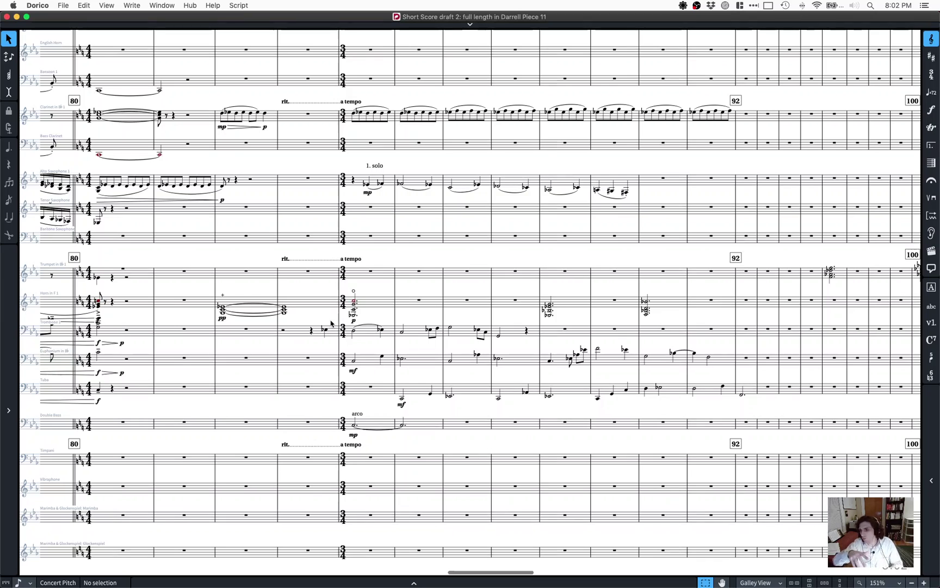
key(super+shift+s)
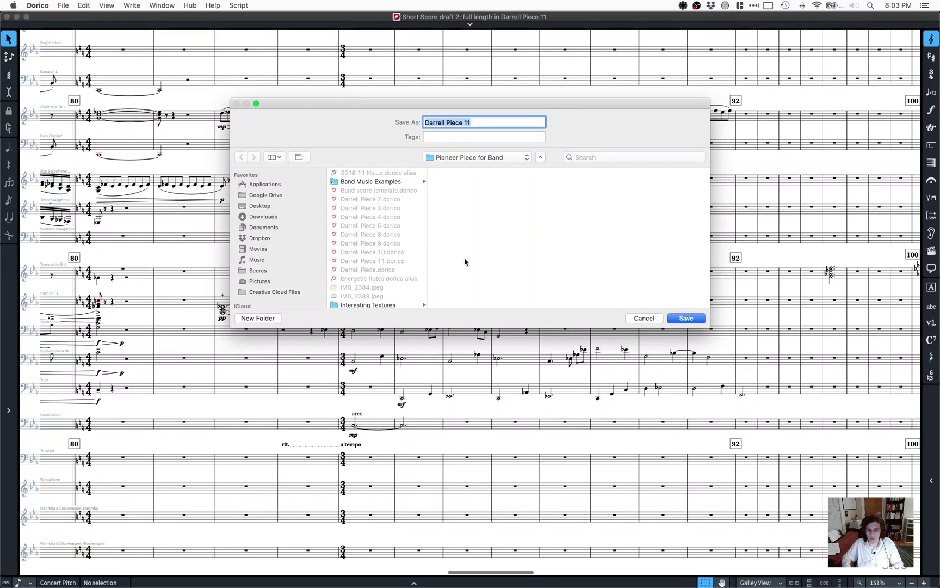
key(Right)
key(Return)
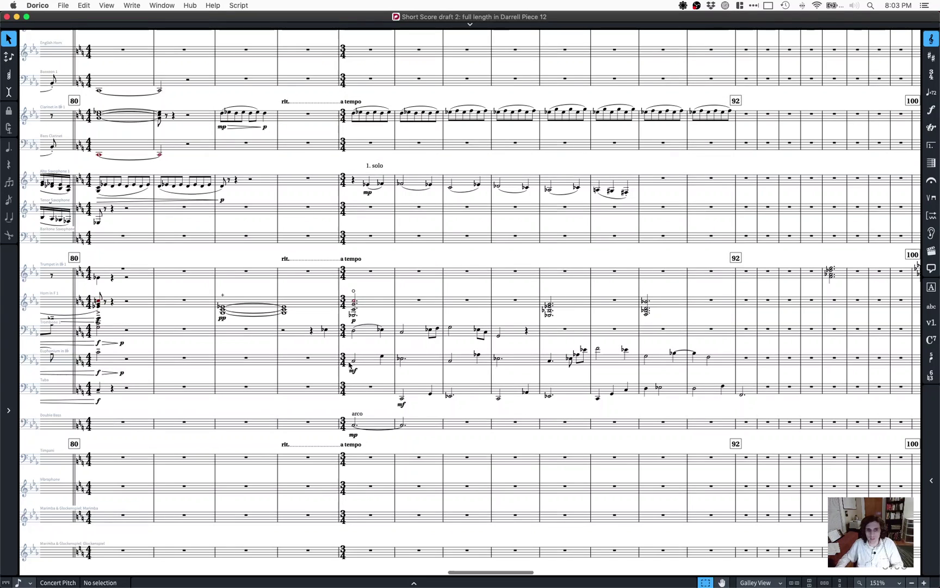
Step: Delete the old euphonium and tuba music in bars 83–92
click(318, 362)
shift+click(745, 391)
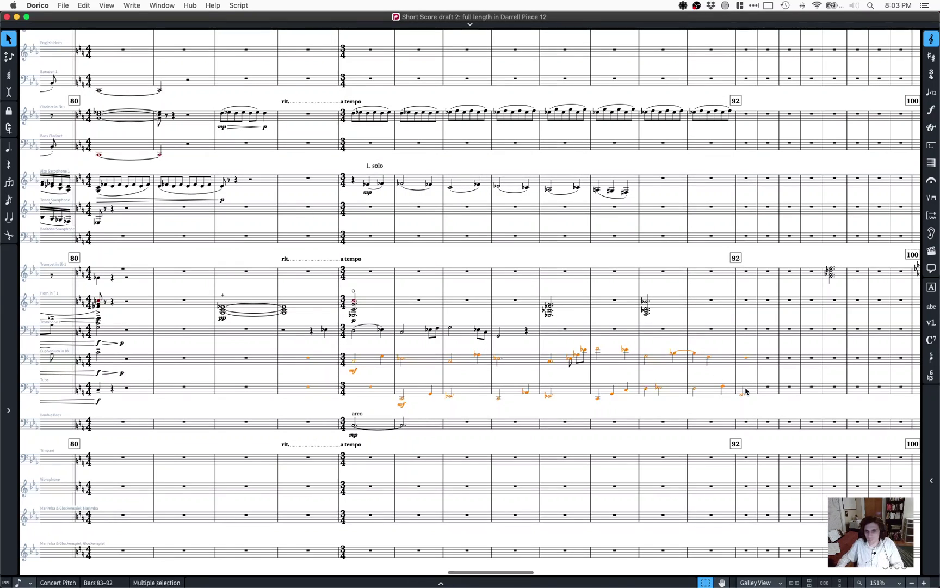
key(Delete)
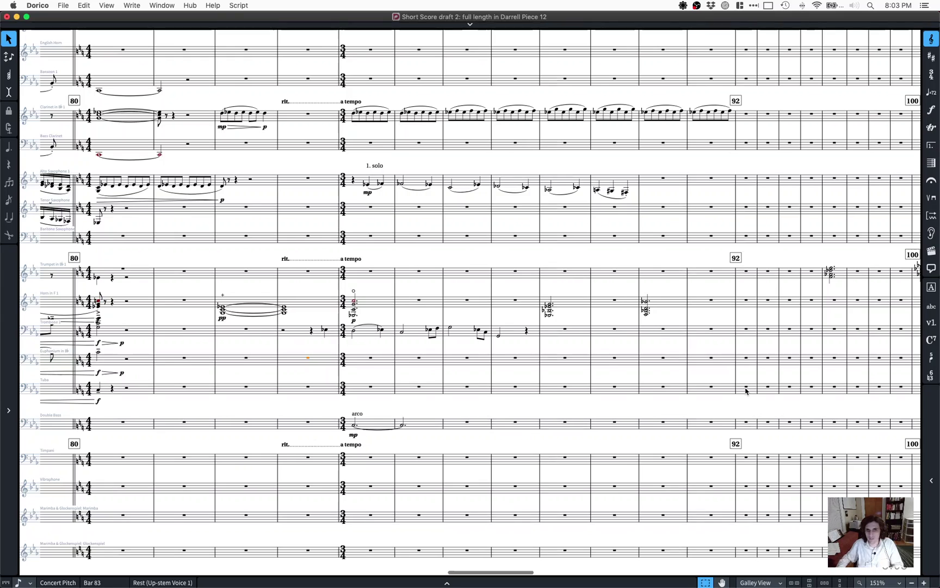
key(super+alt+n)
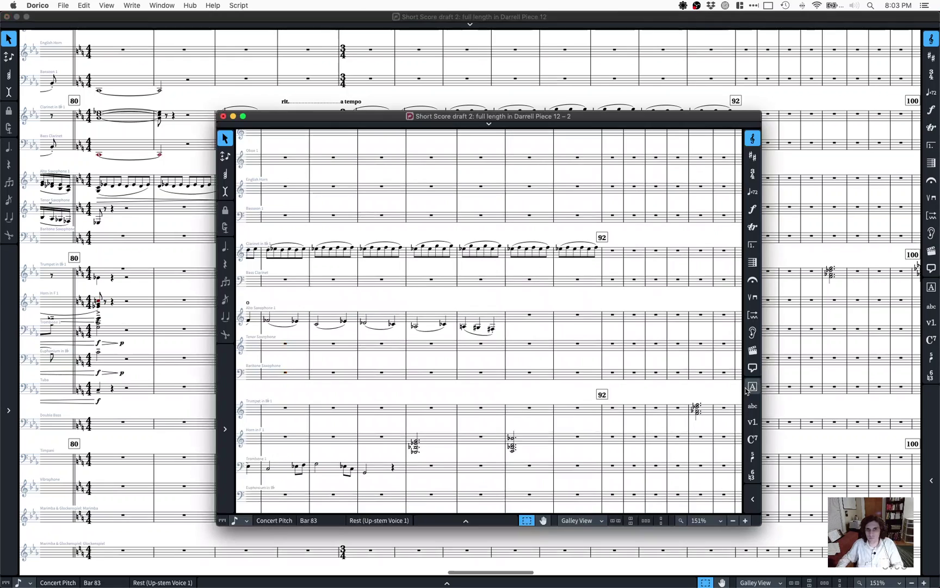
click(223, 116)
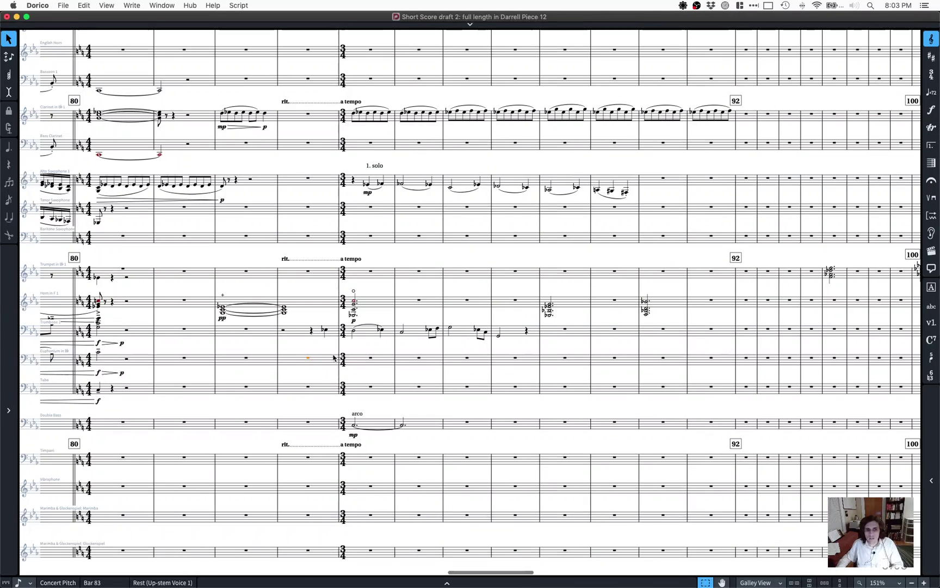
key(super+equal)
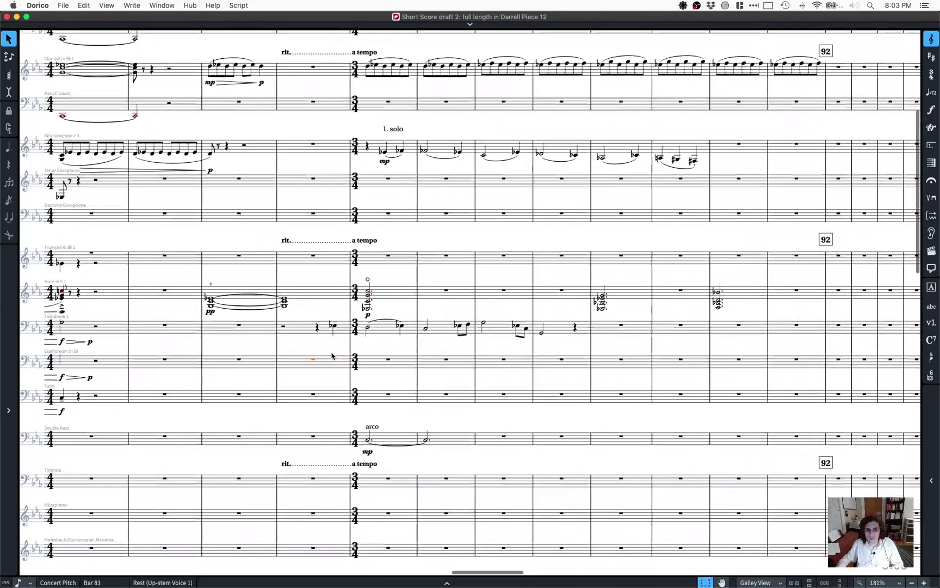
Step: Add the non vibrato playing technique to the double bass note in bar 84
click(368, 438)
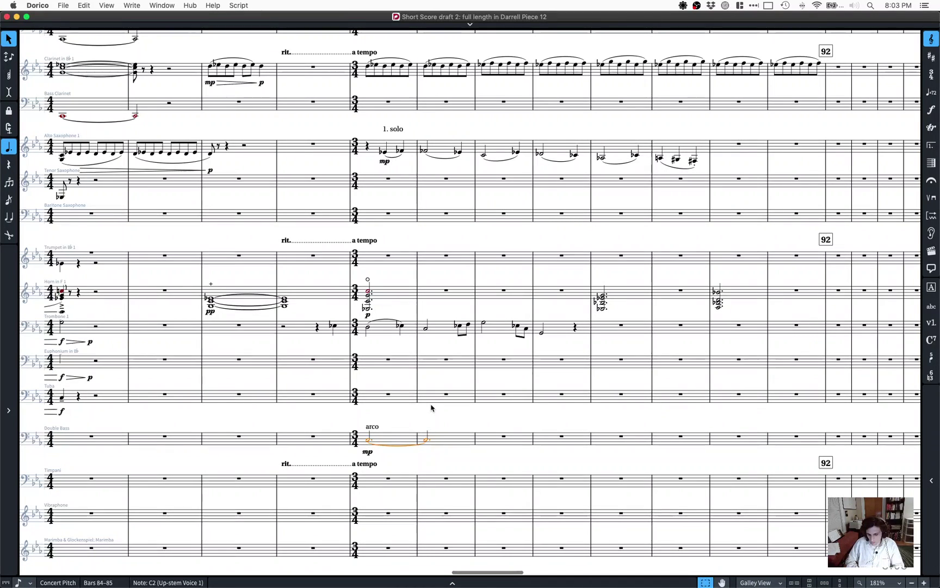
key(shift+p)
text(non vibrato)
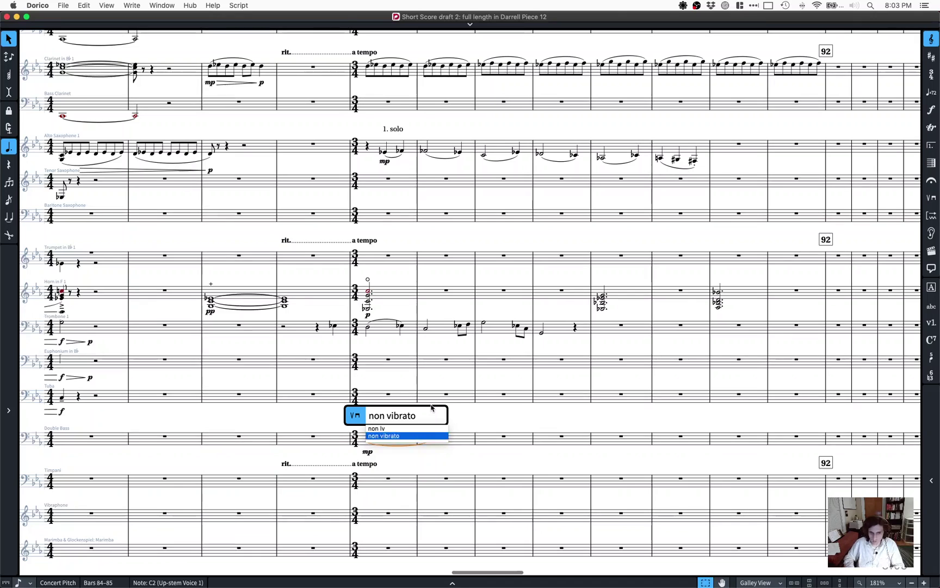
key(Return)
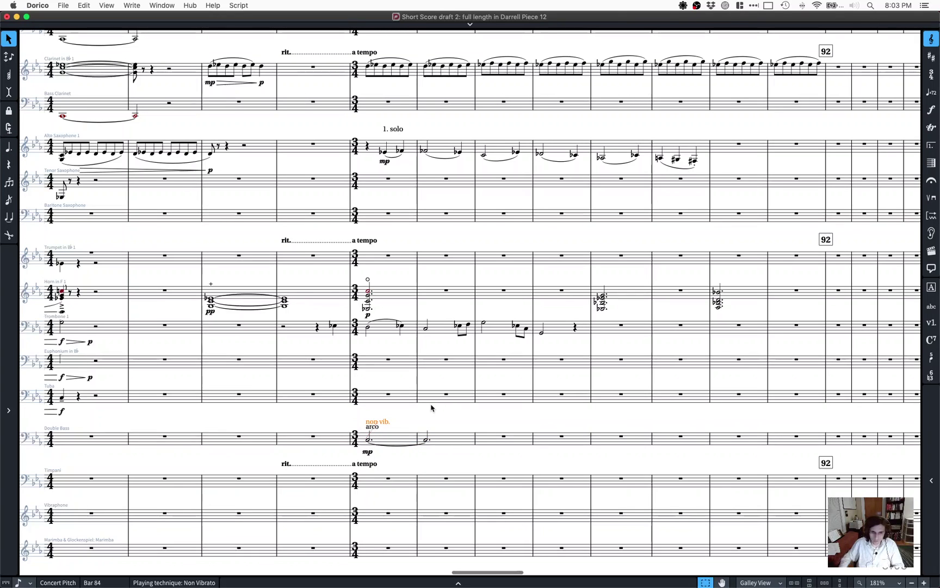
Step: Move the trombone melody in bars 83–87 down to the tuba staff, starting in bar 83
scroll(430, 422, right, 2)
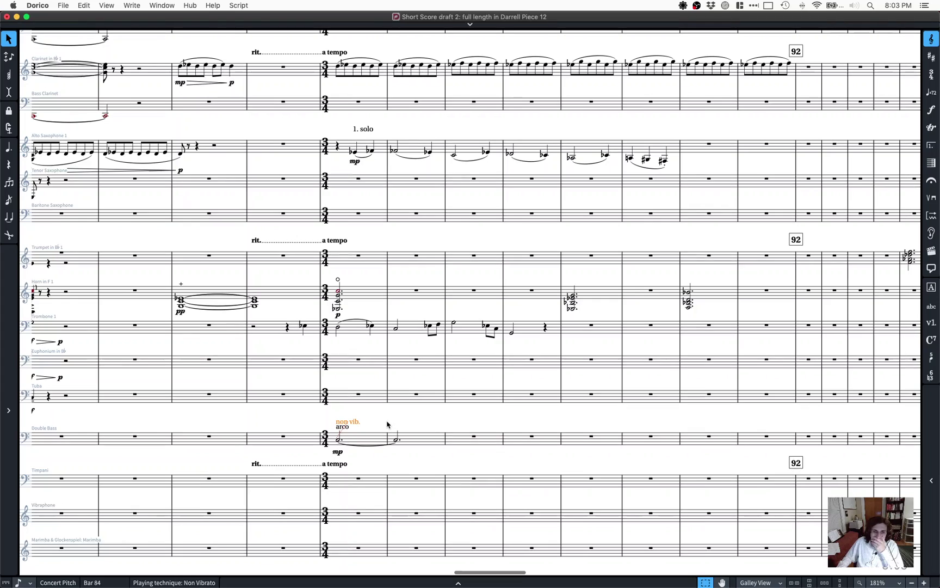
click(278, 324)
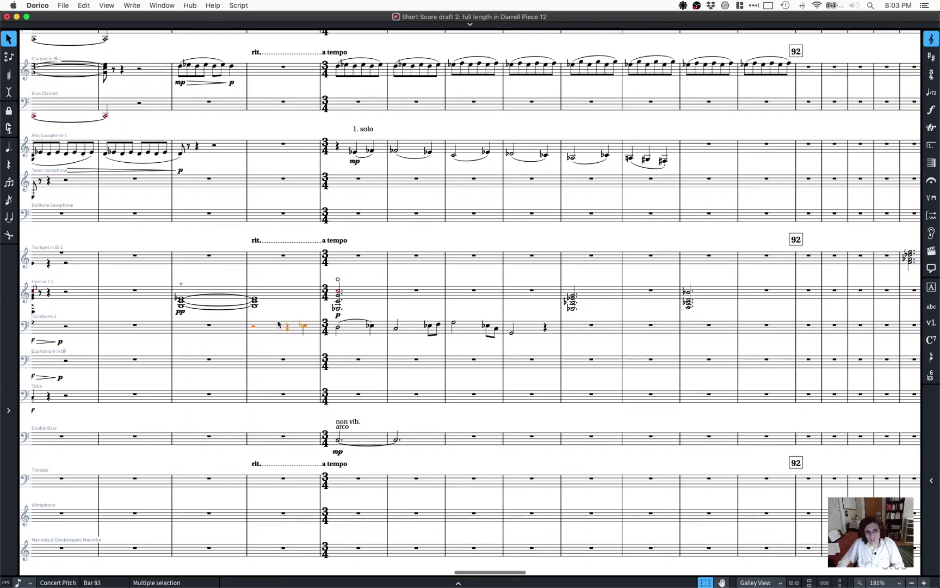
shift+click(528, 332)
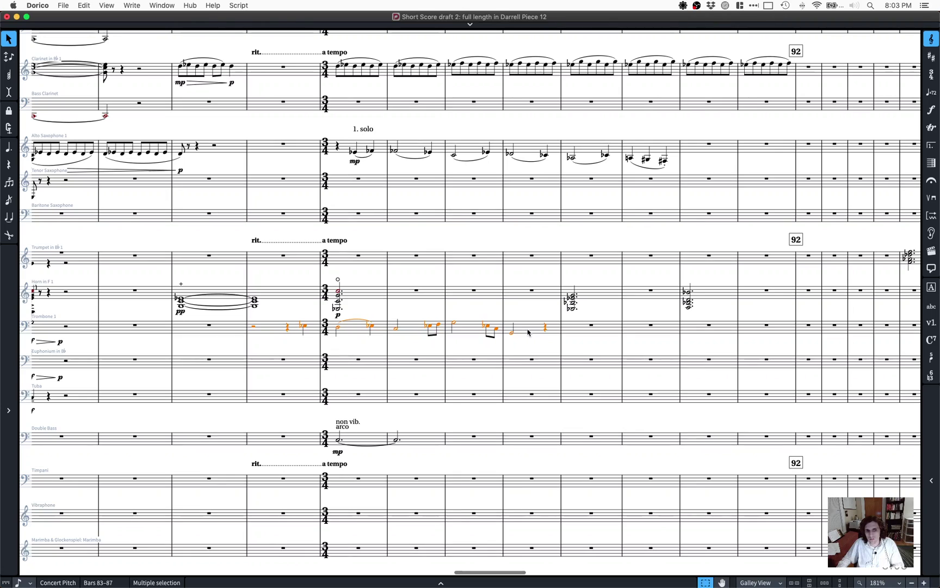
key(Delete)
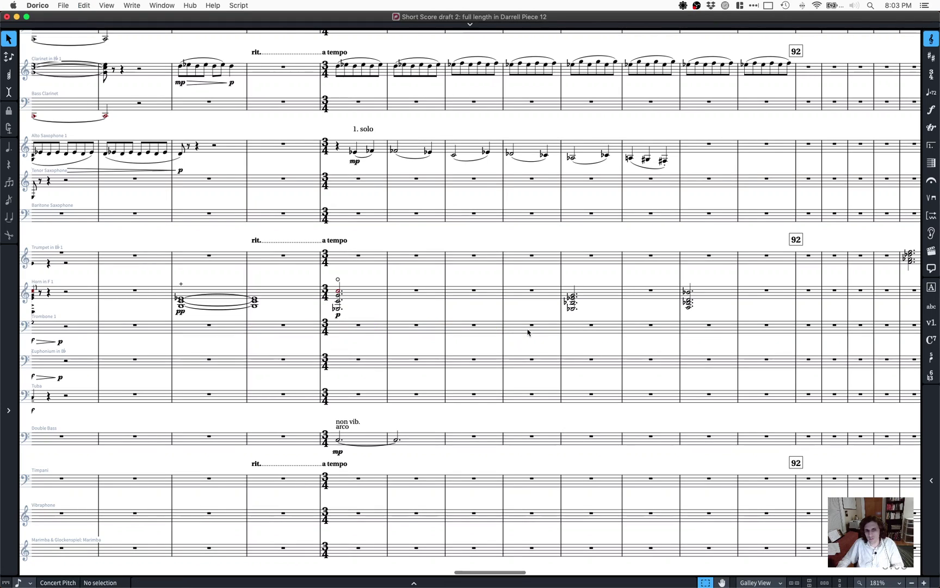
click(282, 361)
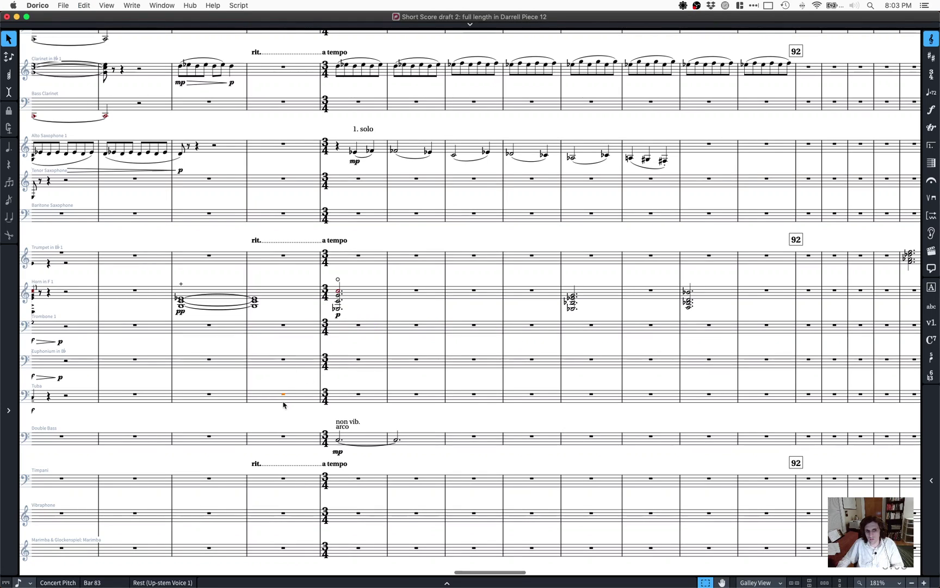
key(super+v)
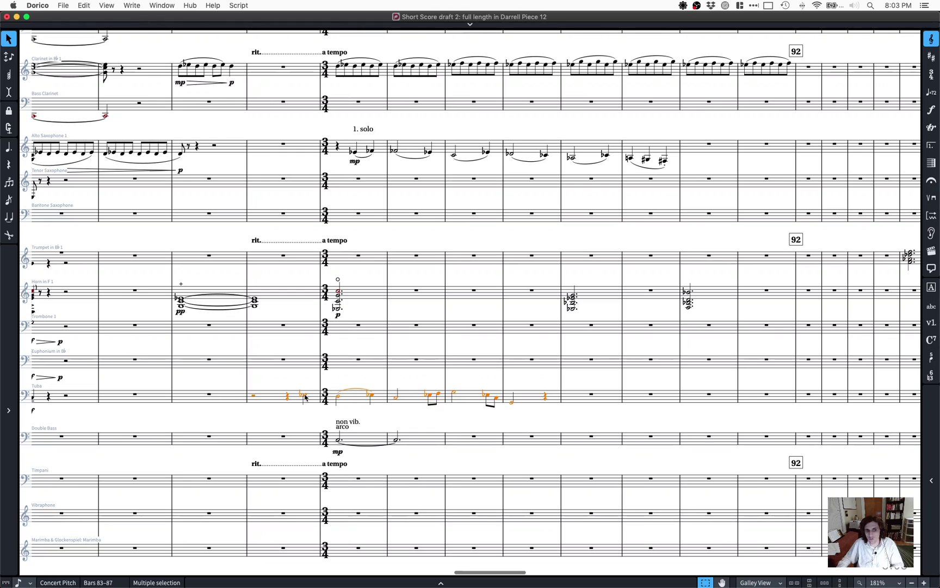
Step: Play the score back from bar 83 to hear the tuba melody, stopping around bar 87
key(Left)
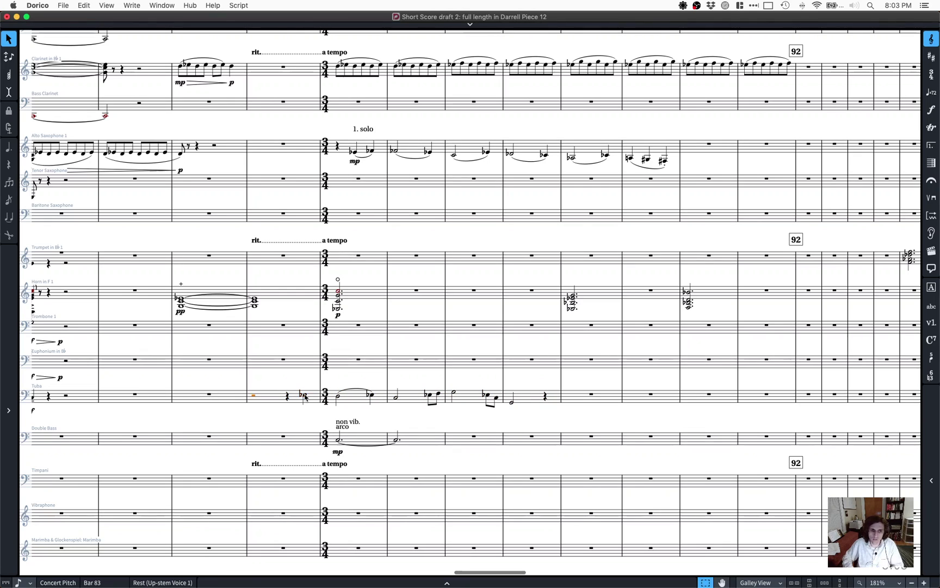
key(space)
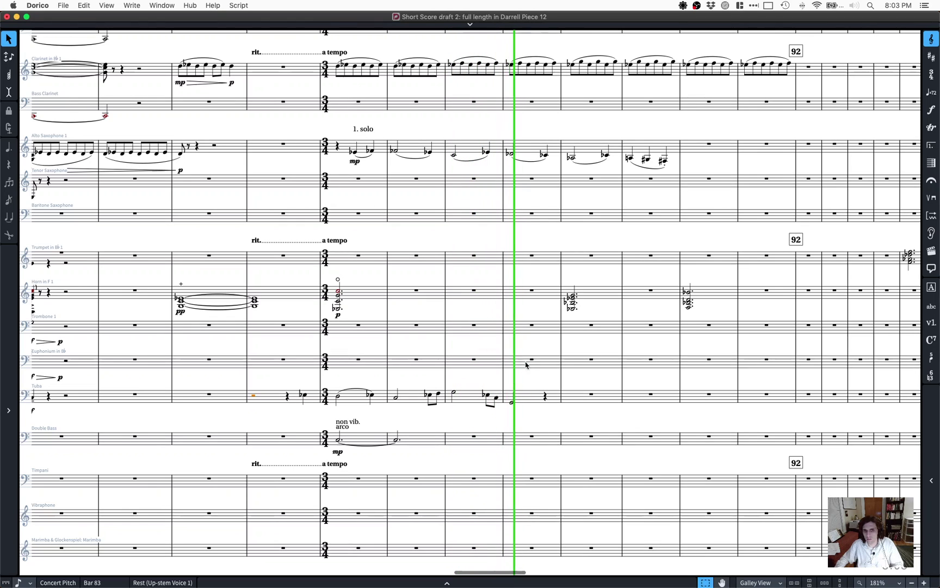
key(space)
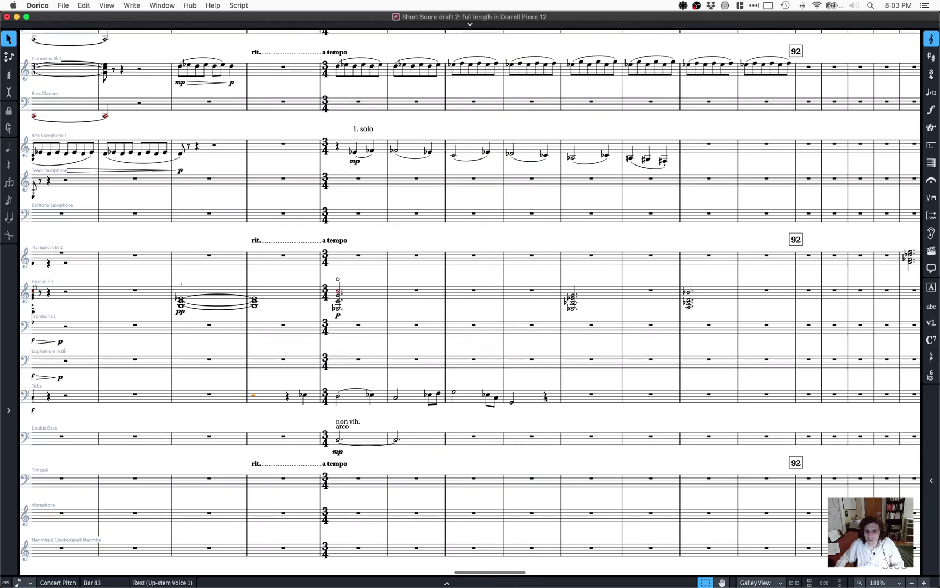
Step: Bring up the handwritten sketch IMG_2390.jpeg in Preview and narrow the Dorico score window so both are visible side by side
key(super+Tab)
key(super+Tab)
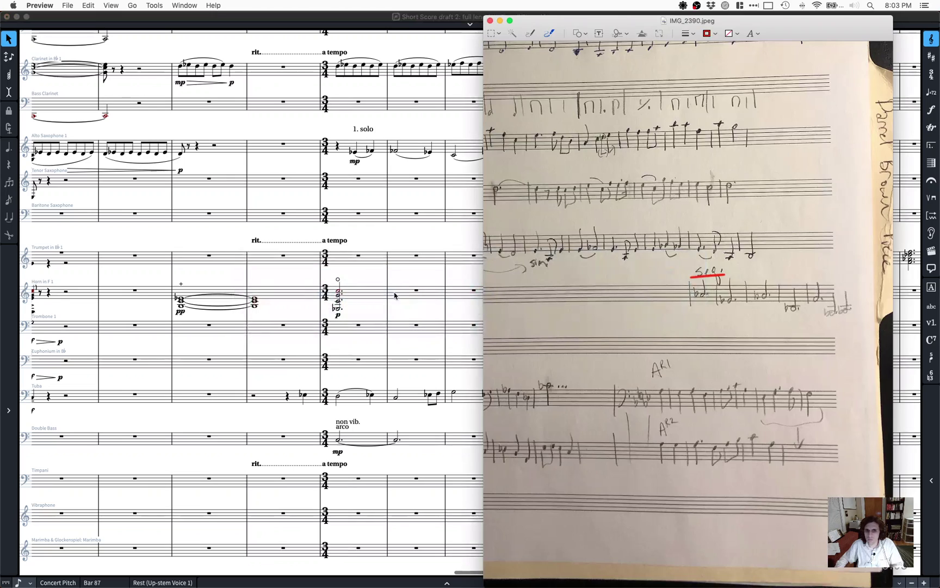
double_click(568, 25)
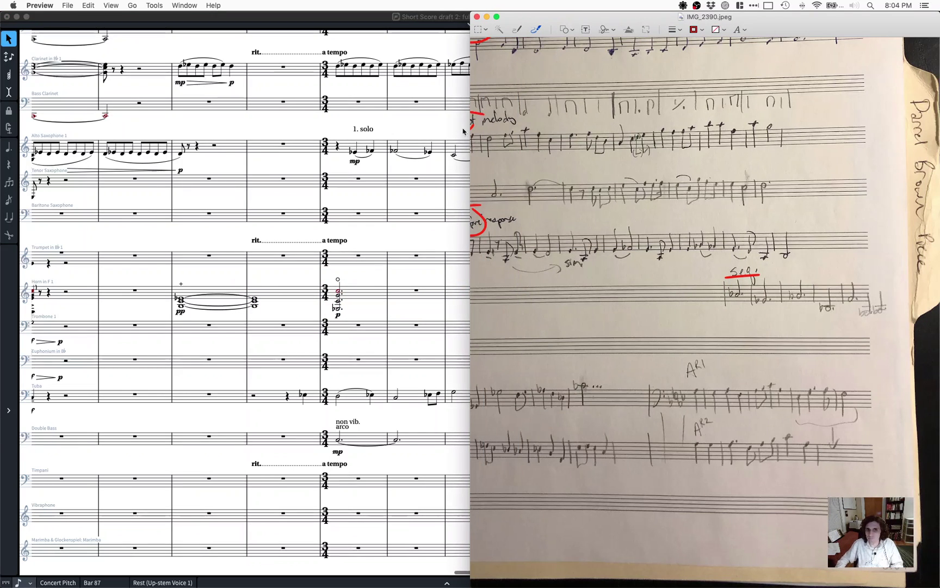
drag(470, 132, 591, 136)
scroll(643, 154, right, 3)
key(super+Tab)
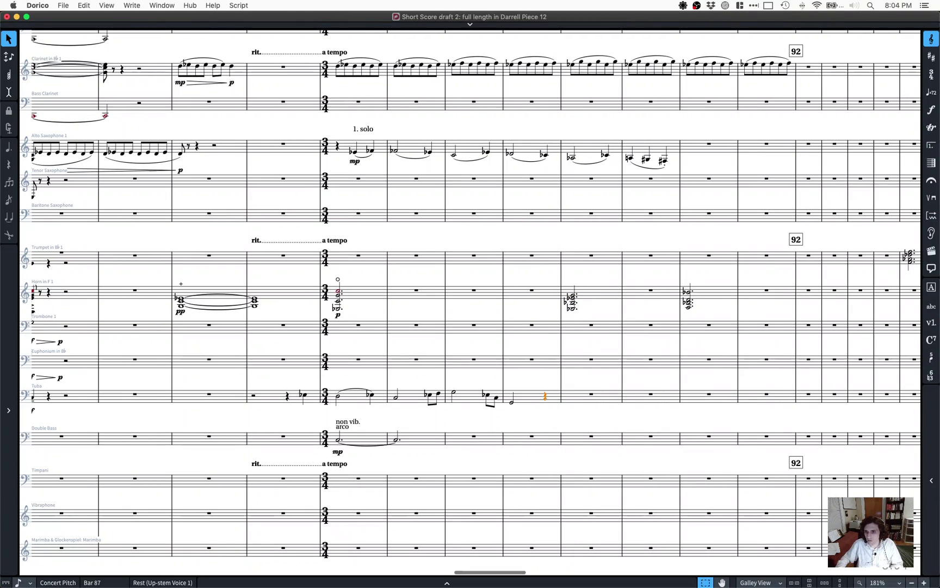
drag(937, 390, 661, 419)
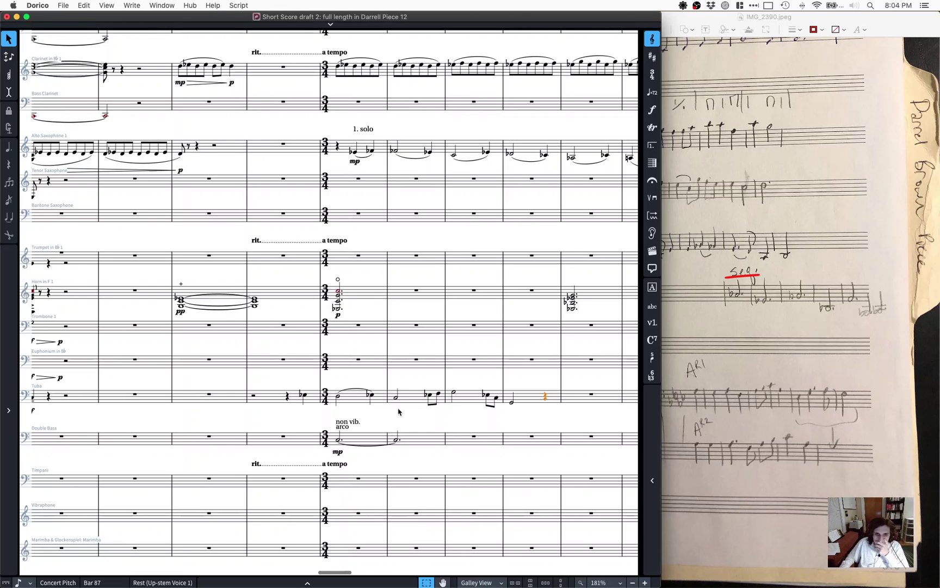
Step: Make the tuba's G2 in bar 87 a dotted quarter, followed by eighth notes C3, Eb3 and G3 and a quarter-note D4 in bar 88
scroll(400, 413, right, 4)
scroll(400, 412, right, 1)
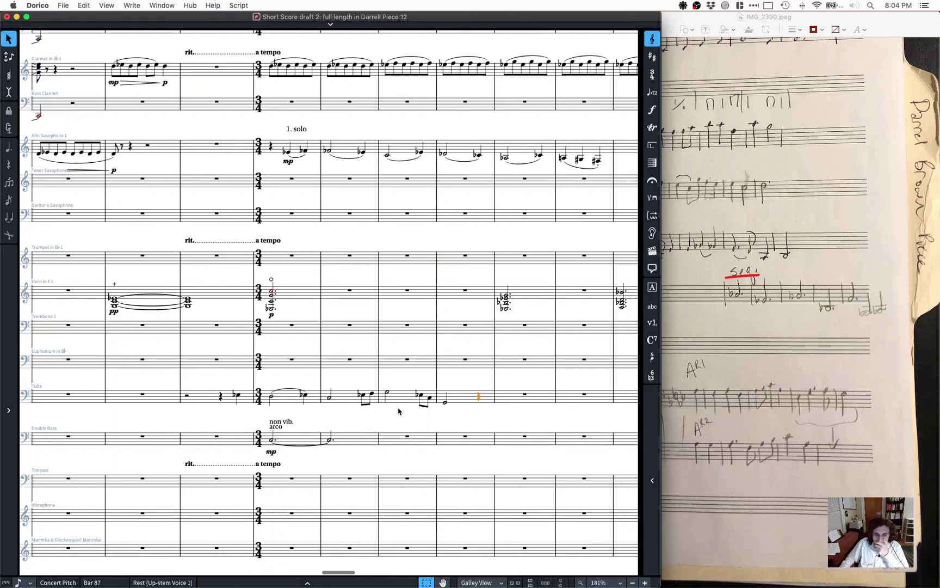
click(445, 402)
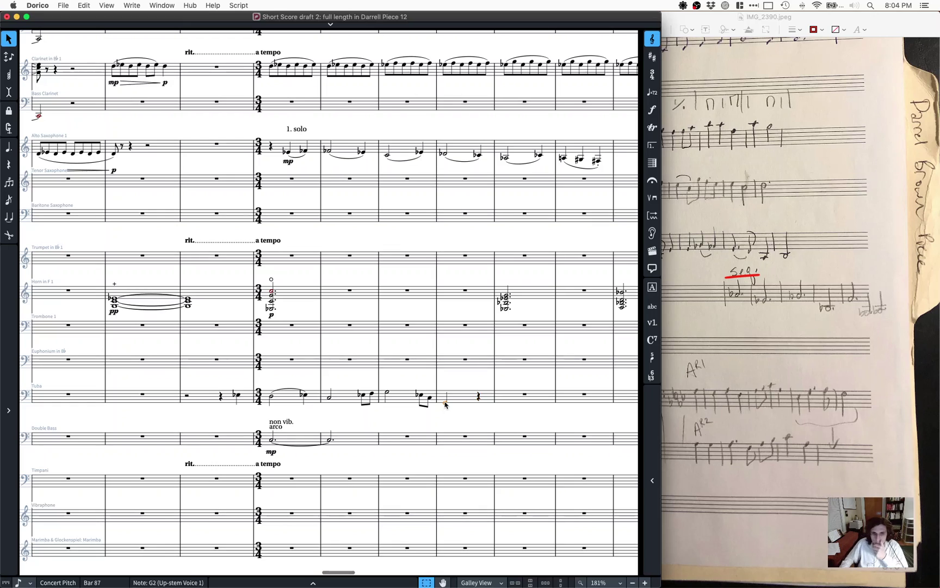
key(period)
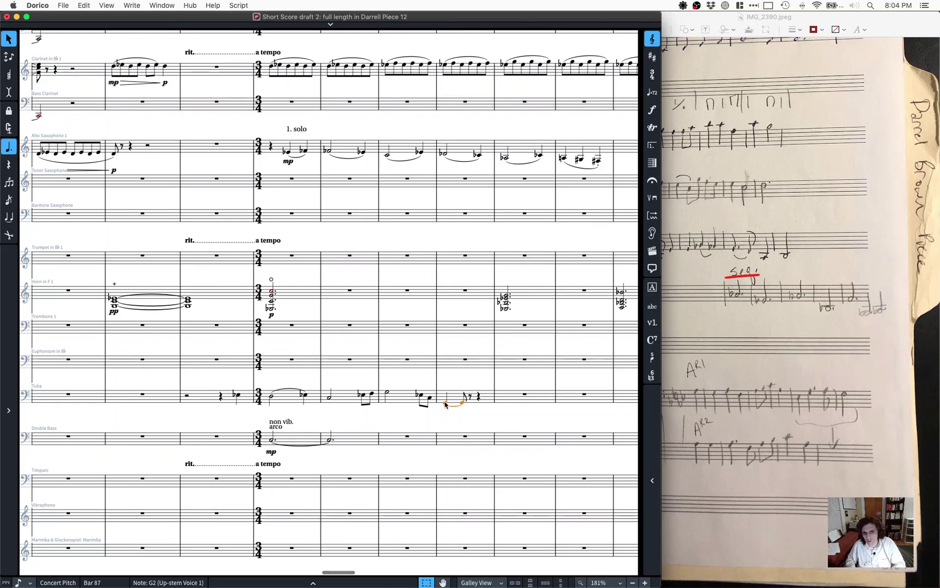
key(period)
key(c)
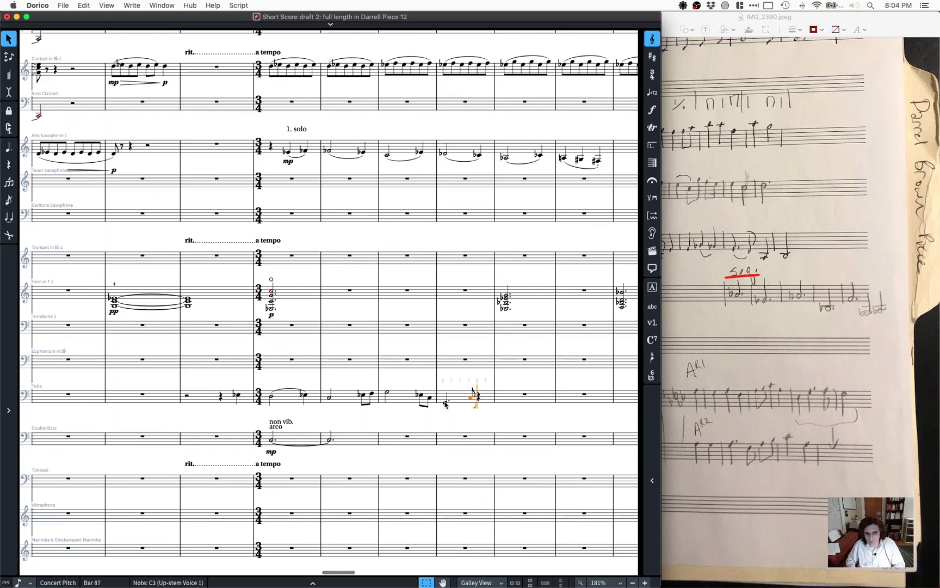
key(e)
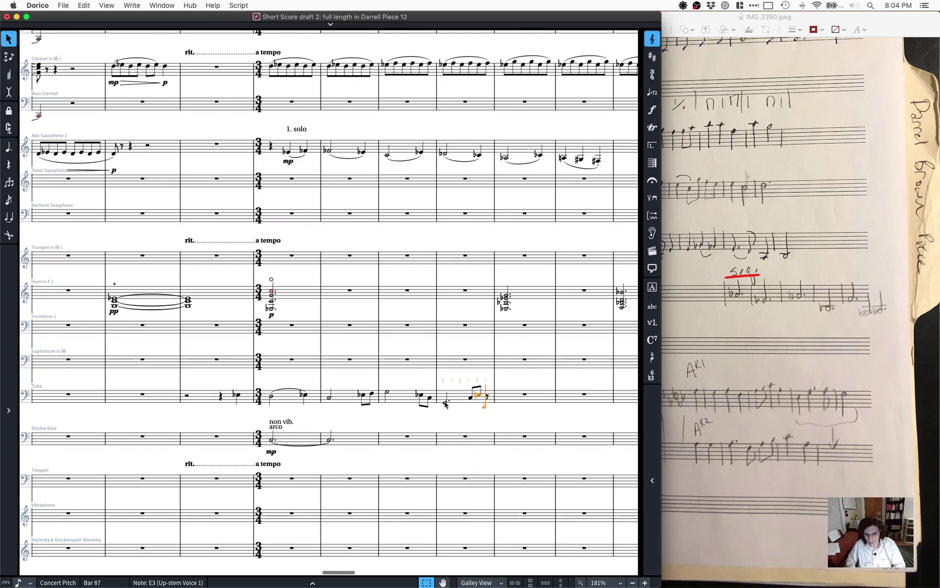
key(minus)
key(r)
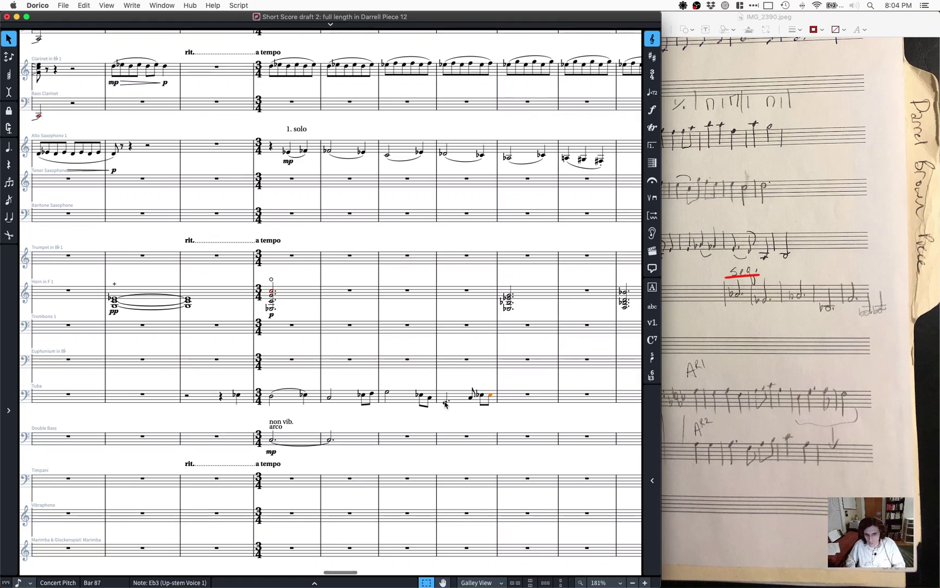
key(alt+b)
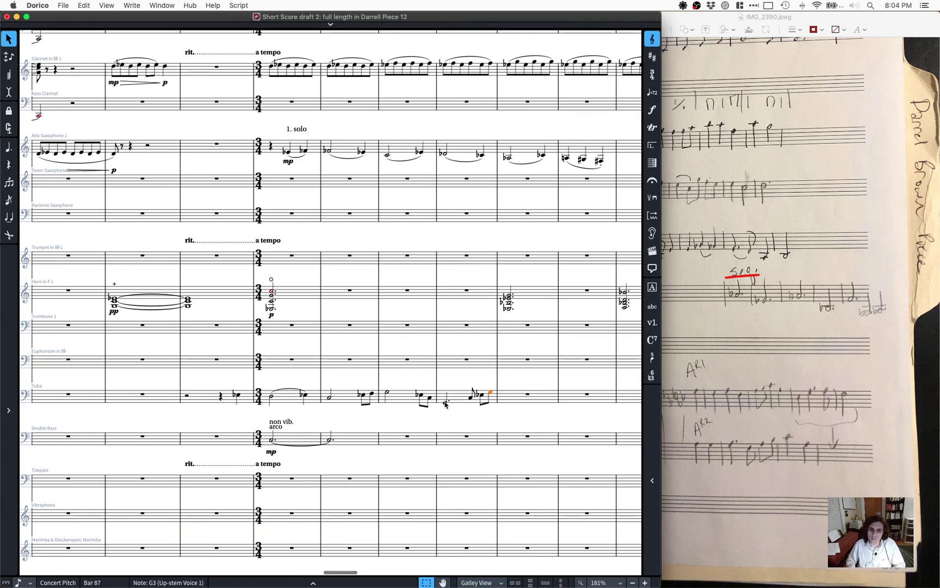
key(alt+g)
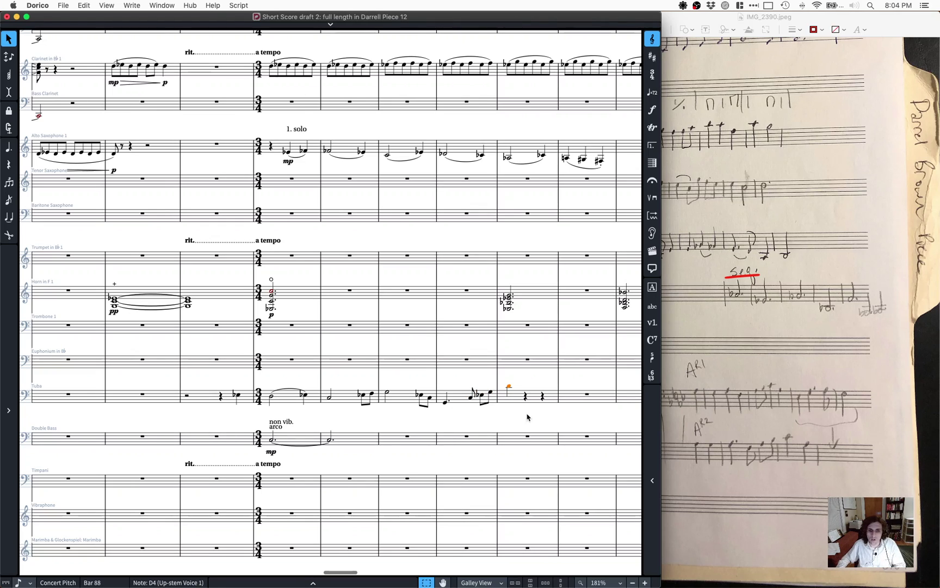
Step: Copy the tuba's last three notes, Eb3, G3 and D4 in bars 87–88, to the same position on the euphonium staff
shift+click(484, 397)
click(466, 362)
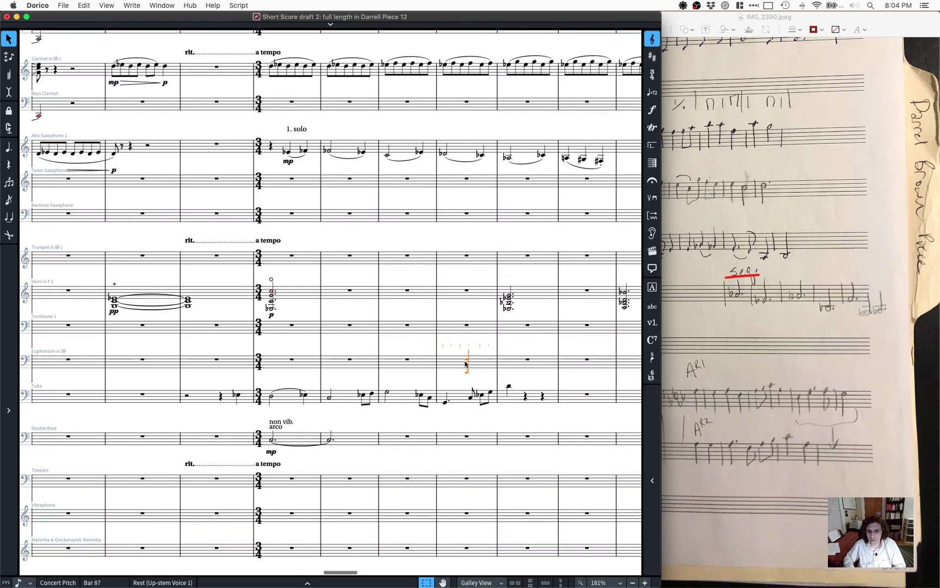
key(ctrl+v)
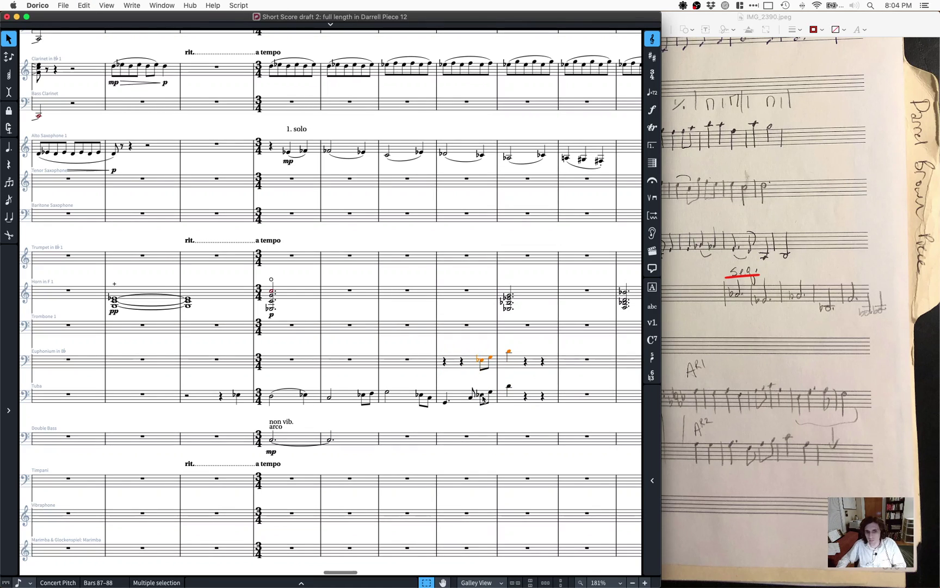
Step: Delete the closing G3 in bar 87 and the D4 in bar 88 from the tuba staff
click(480, 393)
key(6)
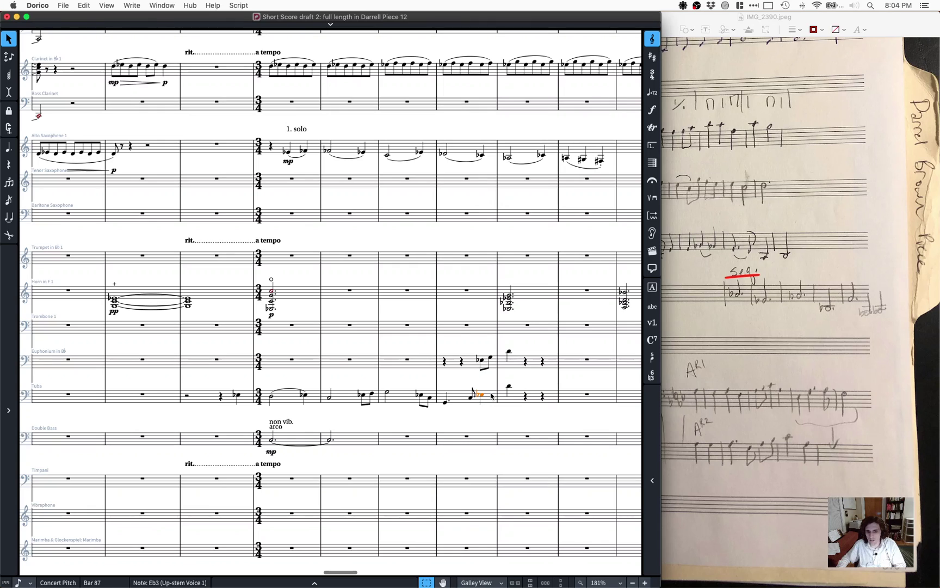
key(5)
click(506, 388)
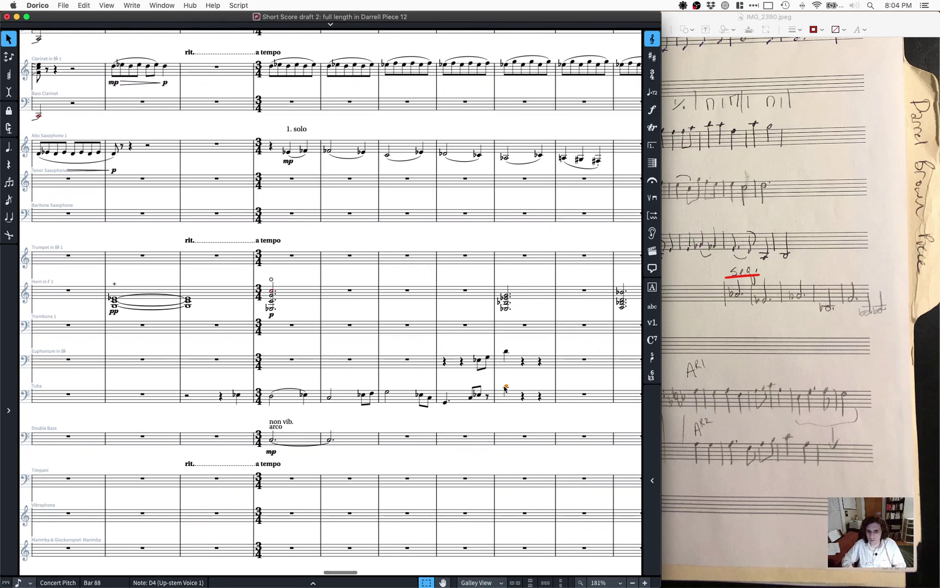
key(Delete)
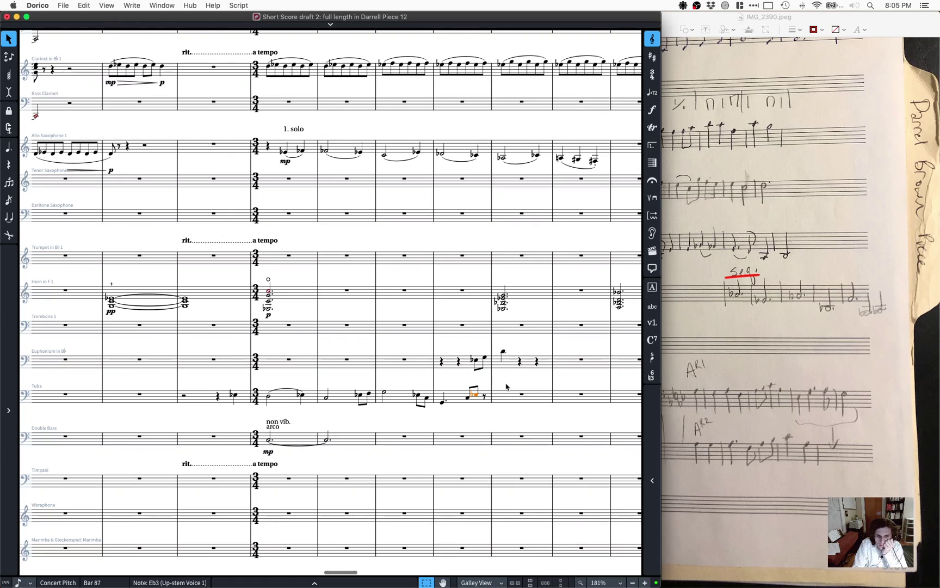
Step: Enter the tuba's quarter-note line through bars 88–90, closing on a quarter-note D3 at the start of bar 91
click(502, 352)
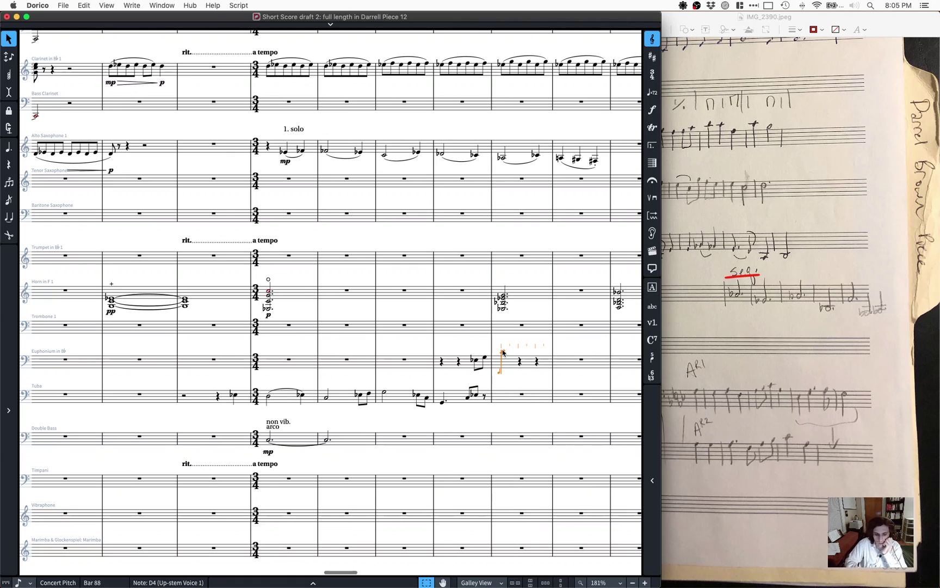
key(Down)
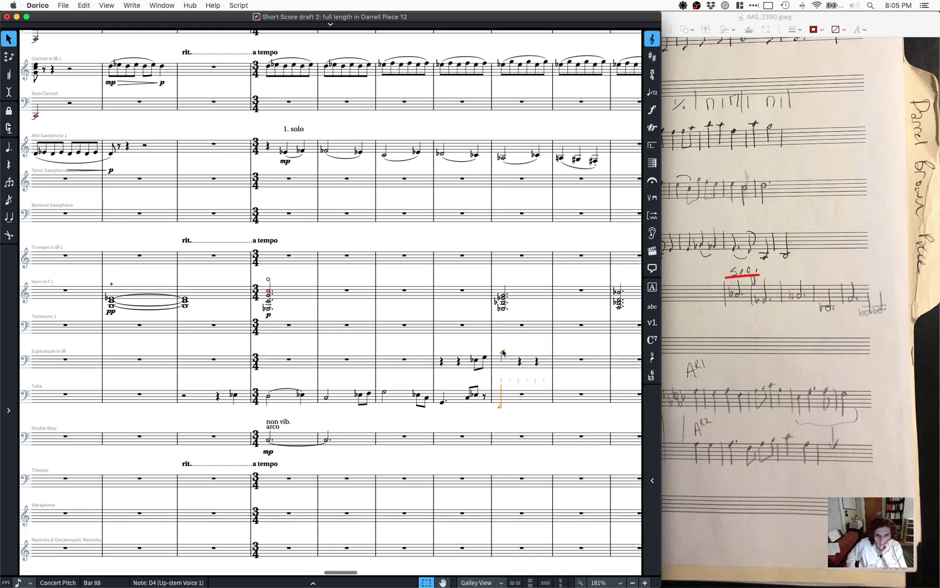
key(b)
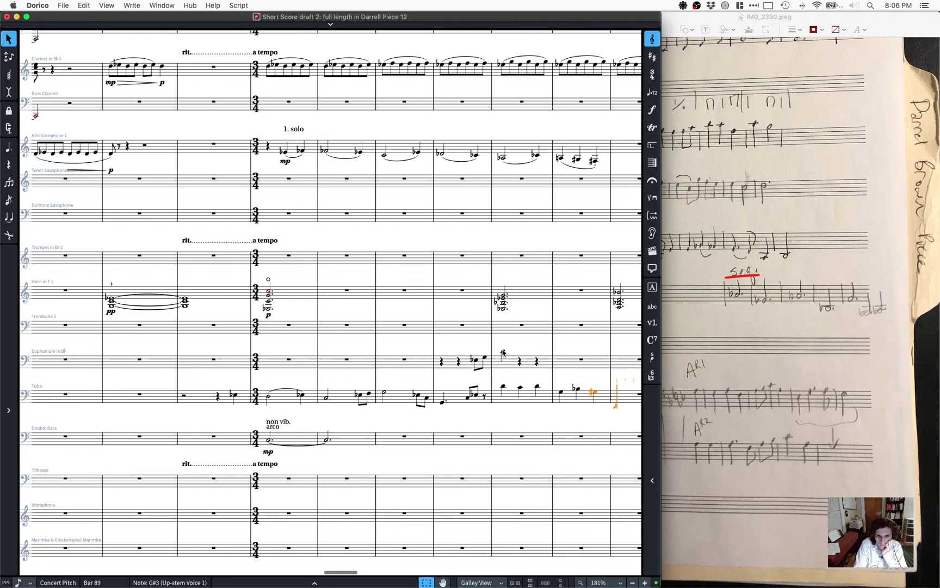
key(f)
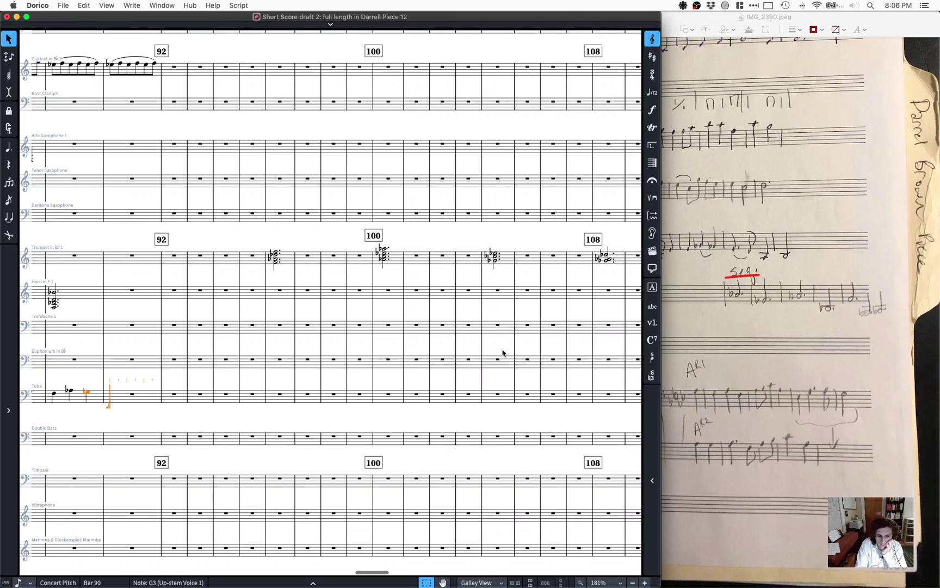
key(Left)
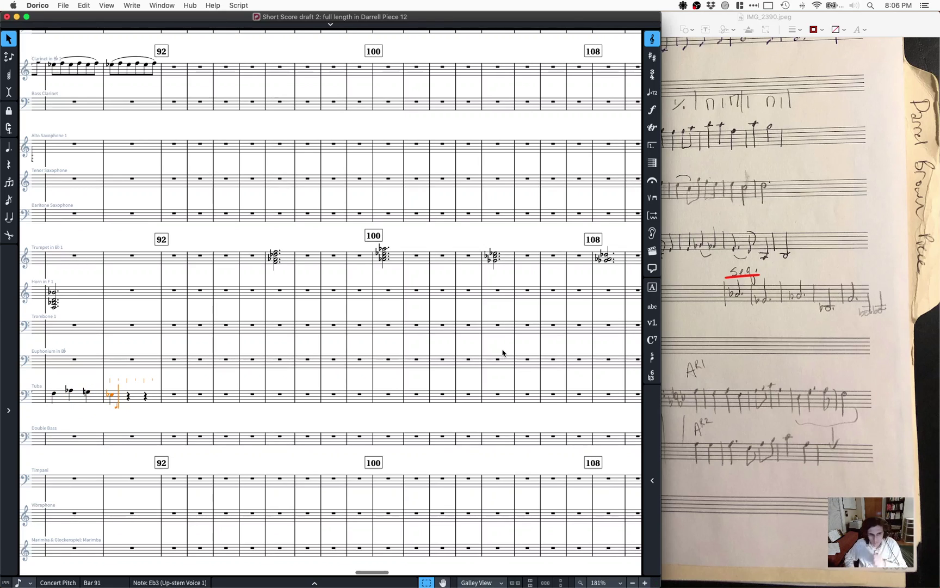
key(d)
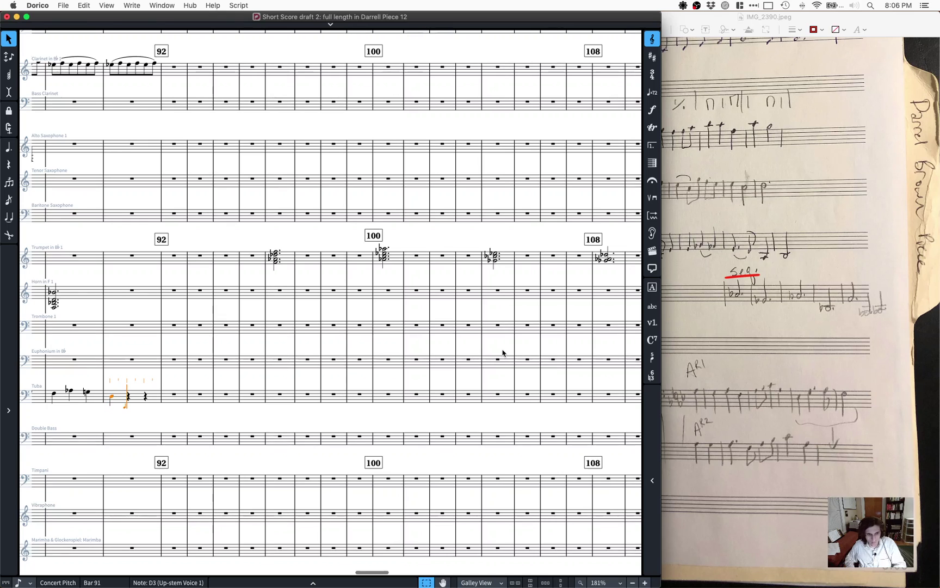
Step: Continue the euphonium's slurred quarter-note pairs from bars 88–89 through bars 90–91, and lengthen the tuba's D3 in bar 91 to a half note
scroll(223, 396, left, 10)
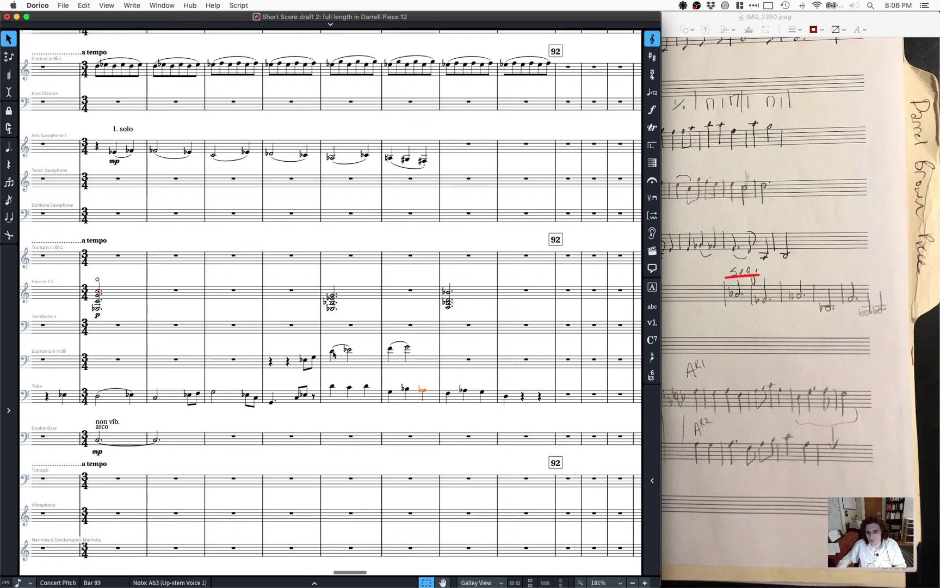
shift+click(409, 347)
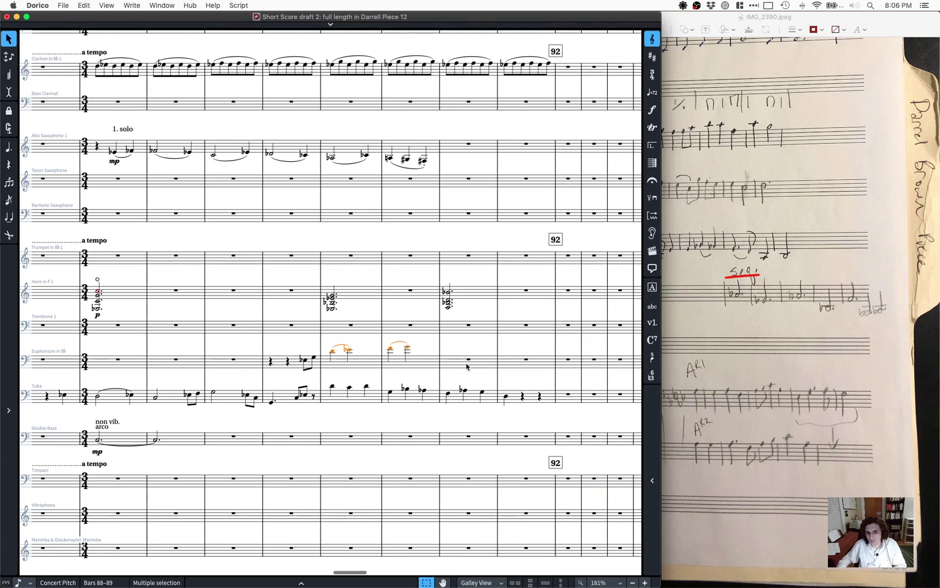
key(r)
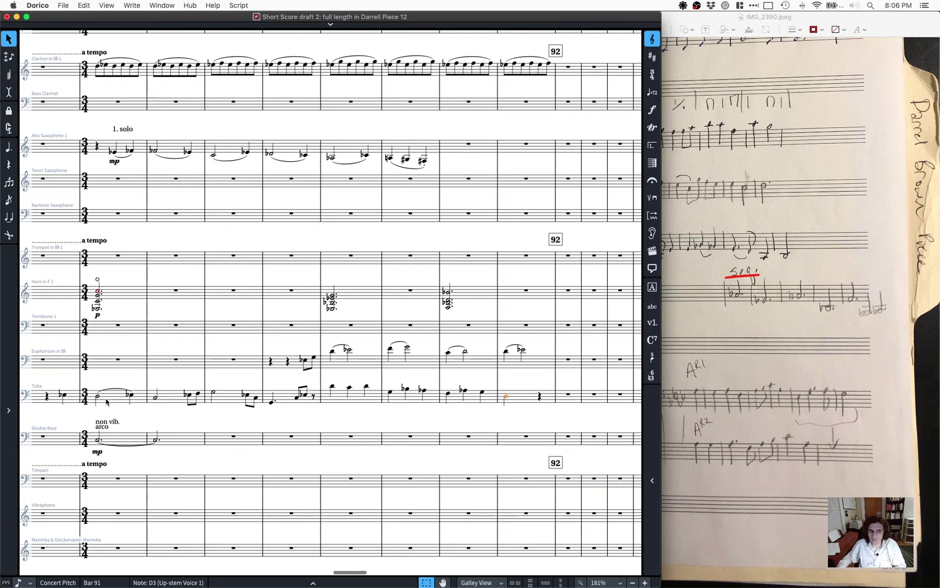
Step: Play back the new passage from the tuba's Eb3 pickup in bar 83 through to bar 91
scroll(106, 401, left, 2)
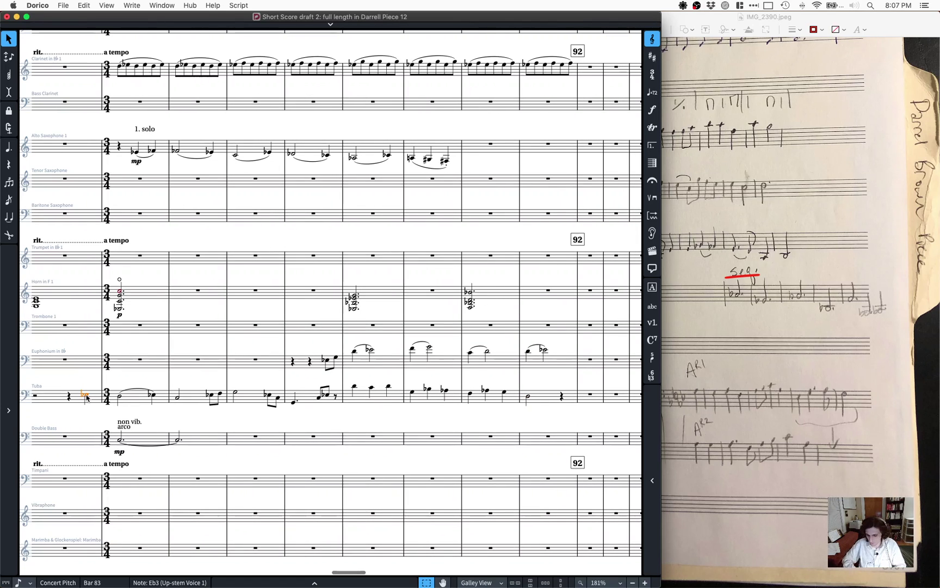
key(p)
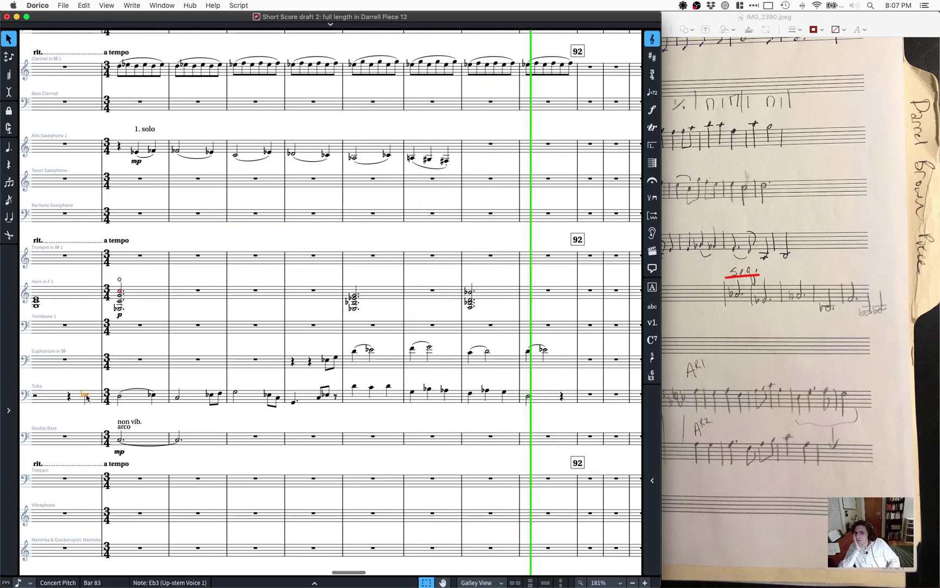
key(space)
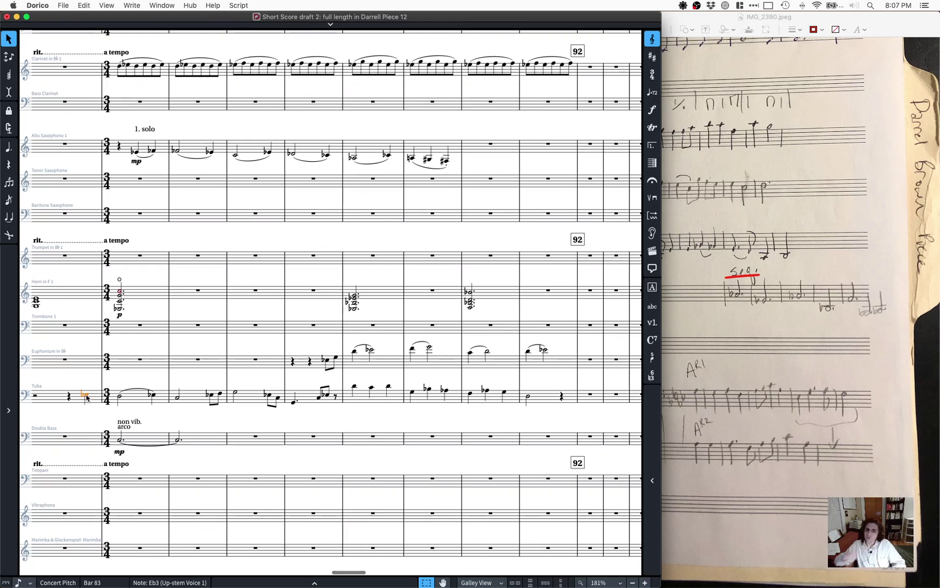
scroll(351, 363, right, 2)
scroll(351, 363, left, 2)
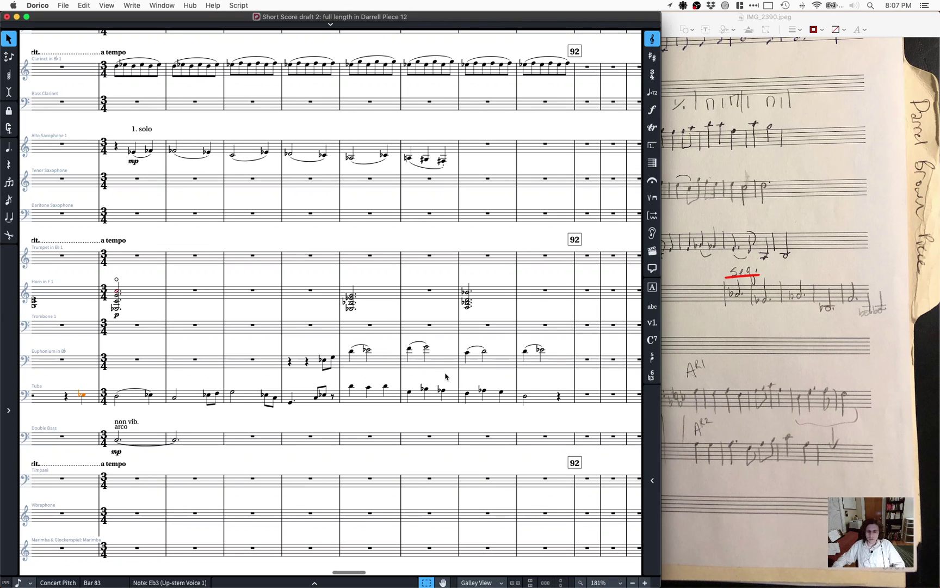
Step: Play back the score from the clarinet rest in bar 65 through the new section, stopping just past rehearsal mark 92
scroll(445, 375, down, 5)
scroll(407, 369, left, 5)
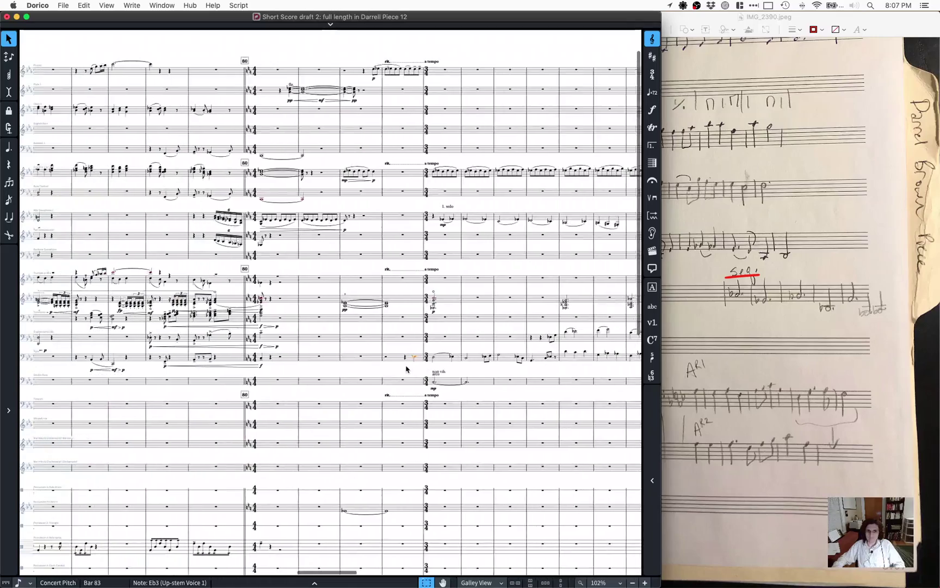
scroll(406, 369, left, 5)
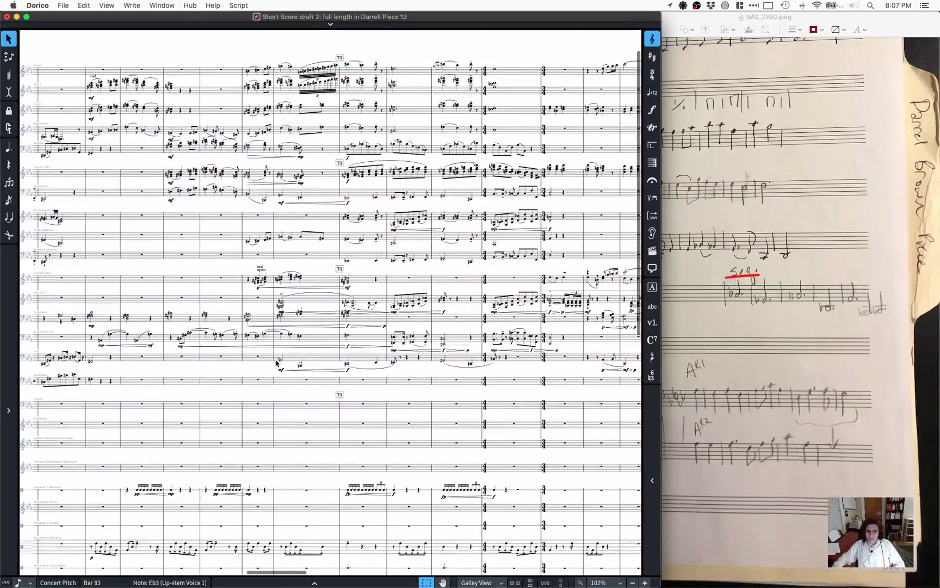
scroll(277, 362, left, 5)
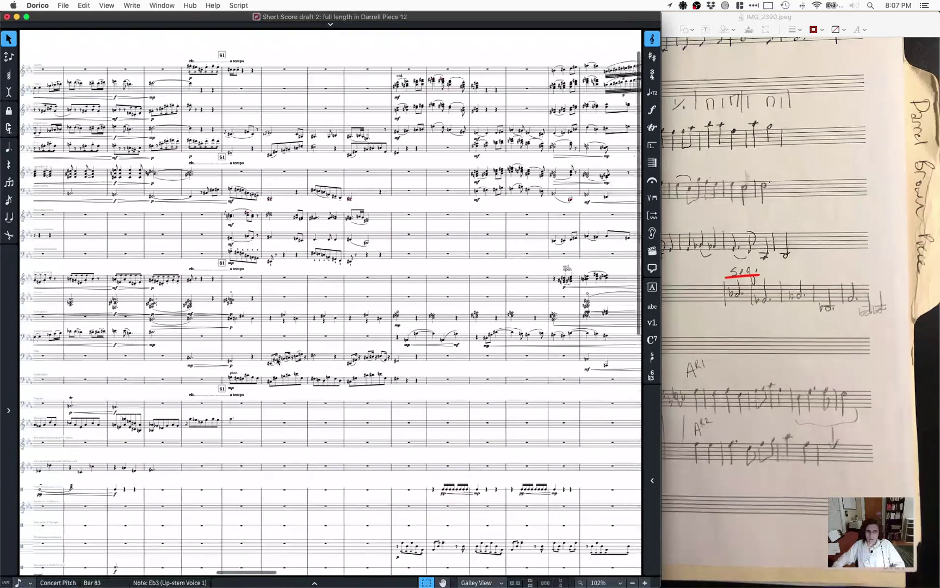
scroll(277, 360, right, 3)
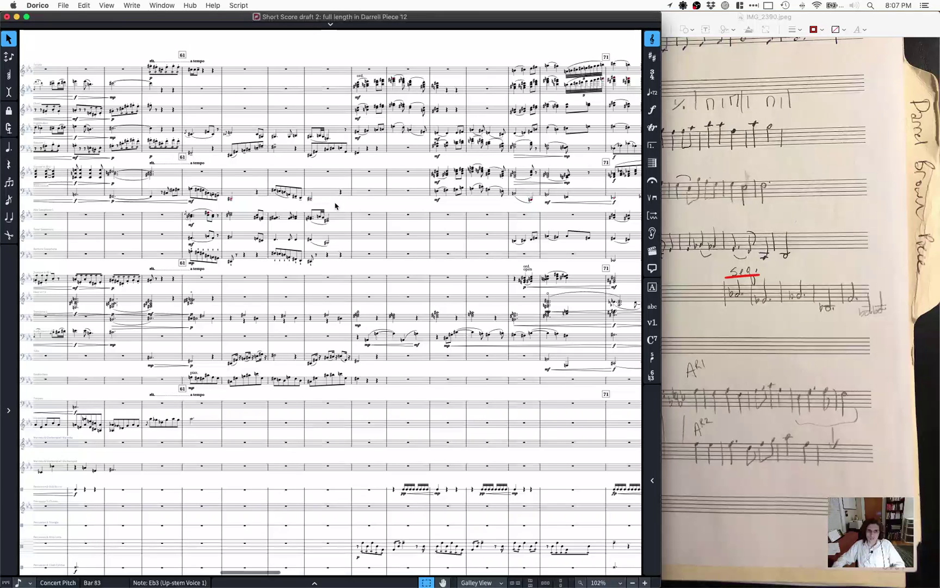
click(370, 171)
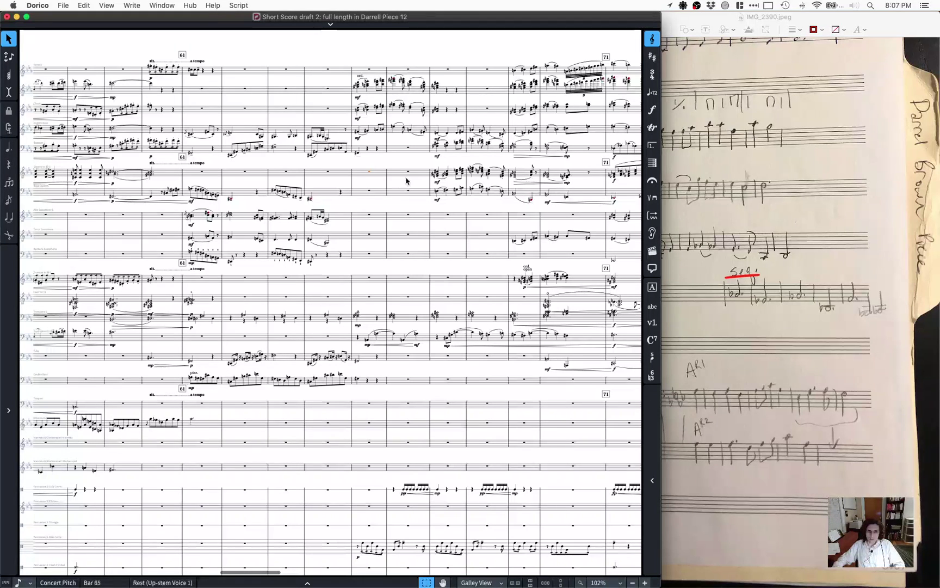
scroll(413, 184, left, 1)
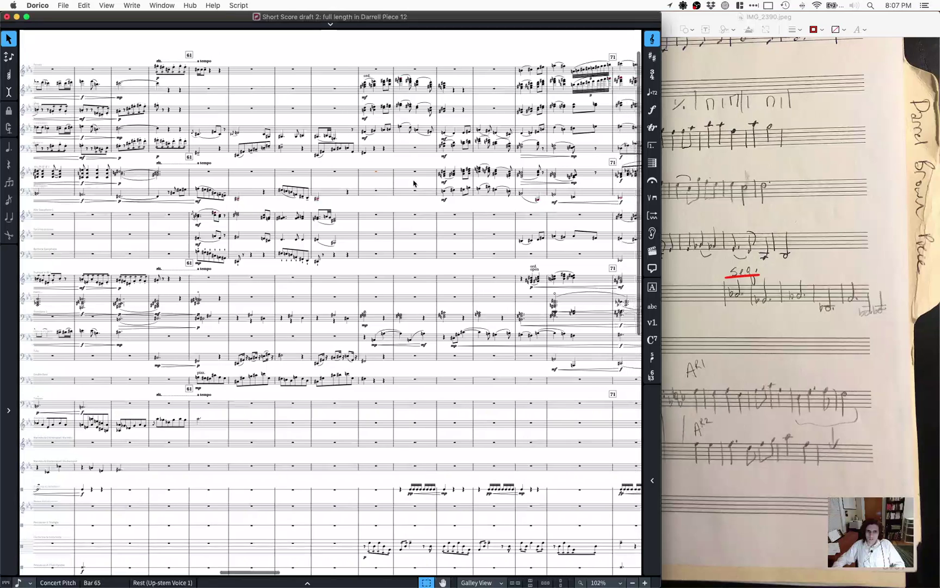
scroll(413, 183, right, 5)
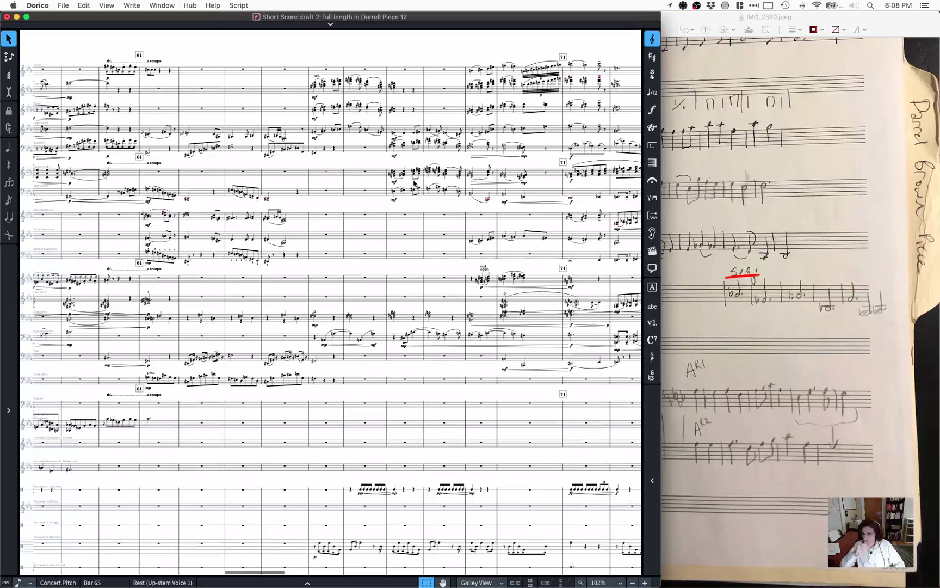
key(space)
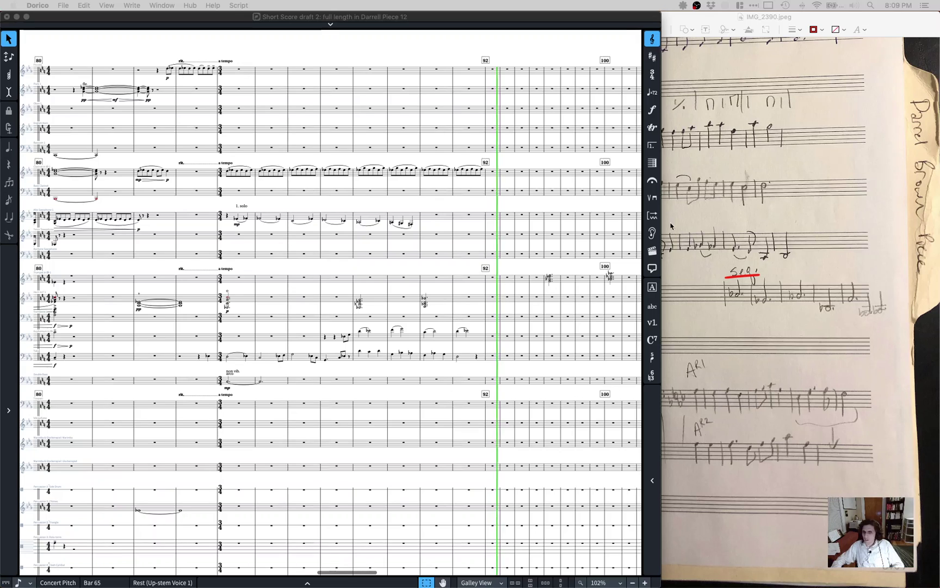
click(504, 129)
key(space)
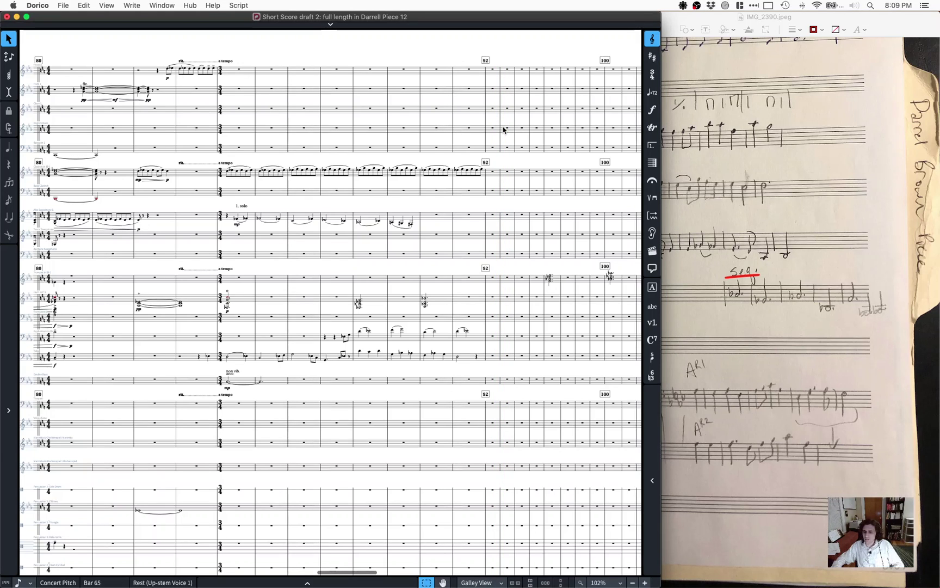
Step: Save the score project
scroll(503, 130, left, 5)
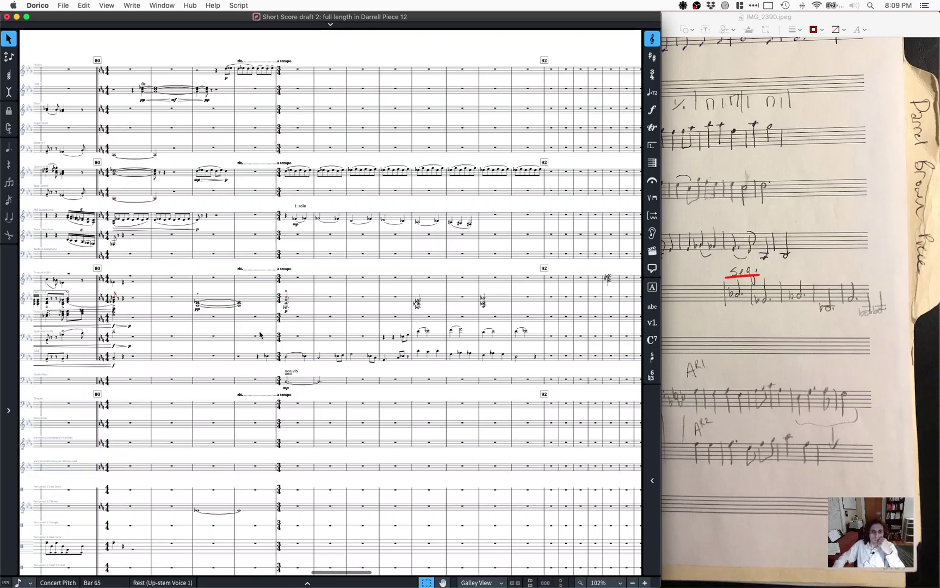
scroll(280, 357, right, 2)
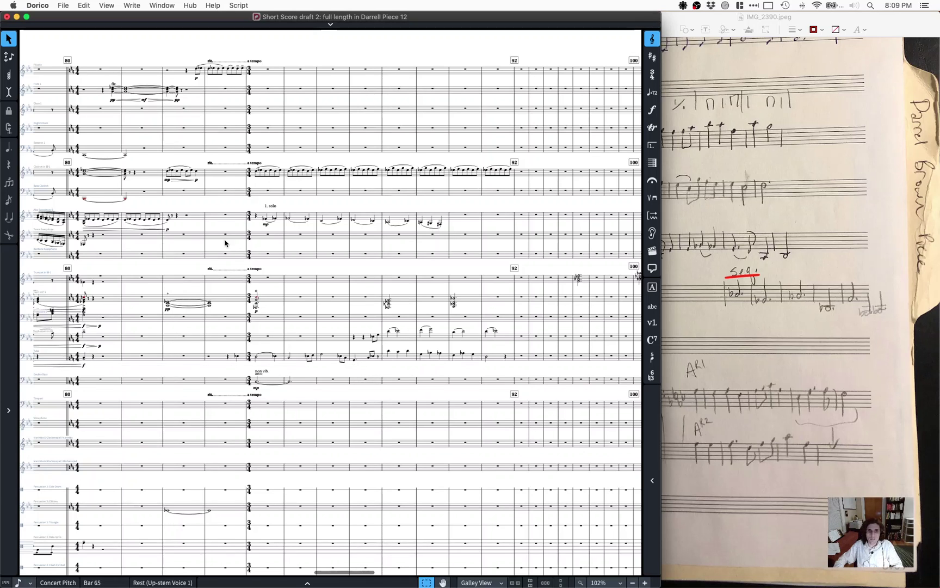
key(super+minus)
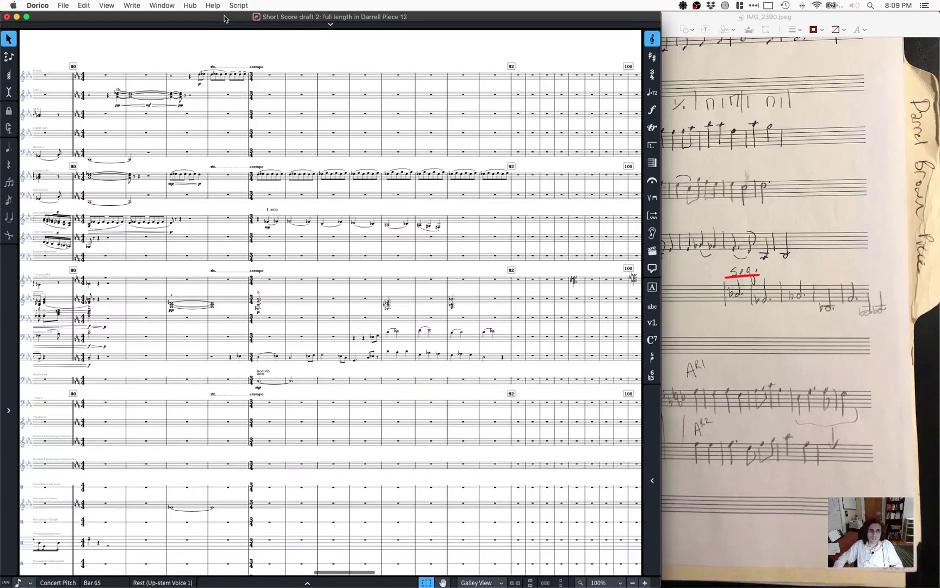
key(super+s)
Step: Shorten the tuba's C3 in bar 85 to a dotted quarter and add an eighth-note D3 before the closing eighth notes
scroll(369, 369, up, 10)
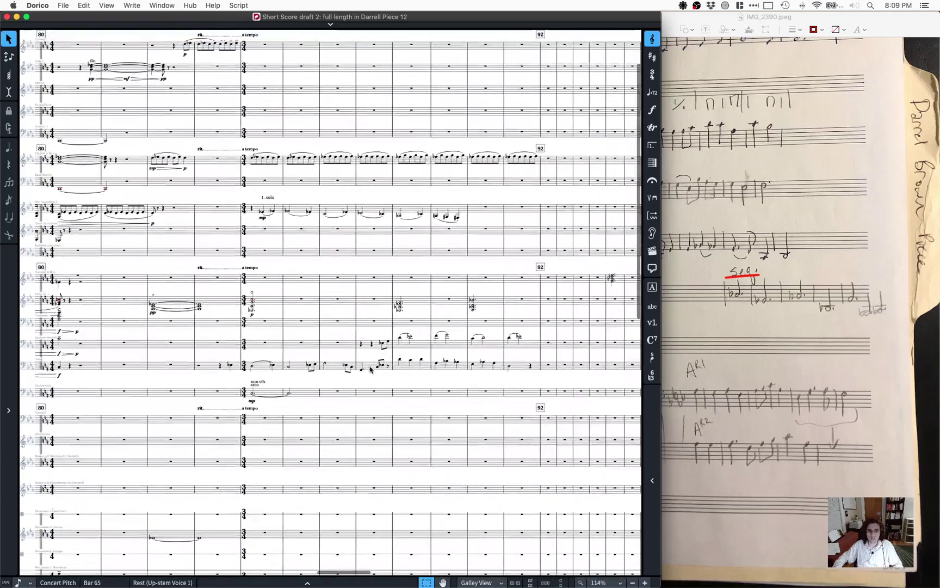
scroll(345, 383, down, 3)
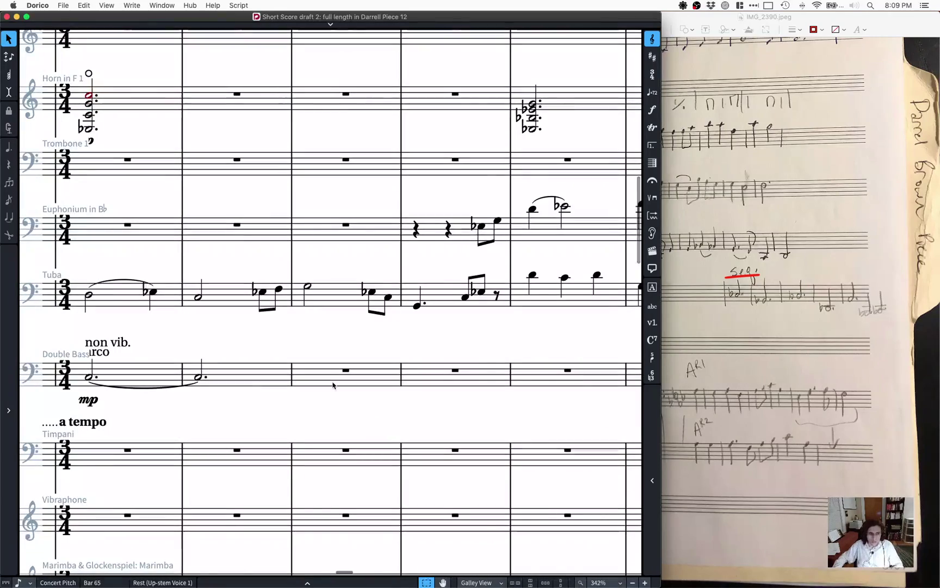
scroll(333, 385, down, 4)
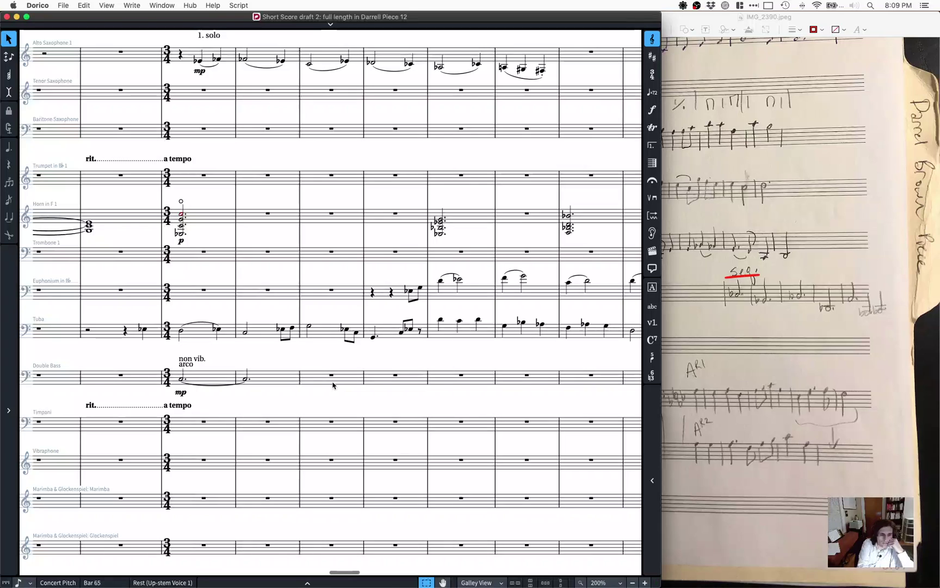
click(143, 328)
key(Escape)
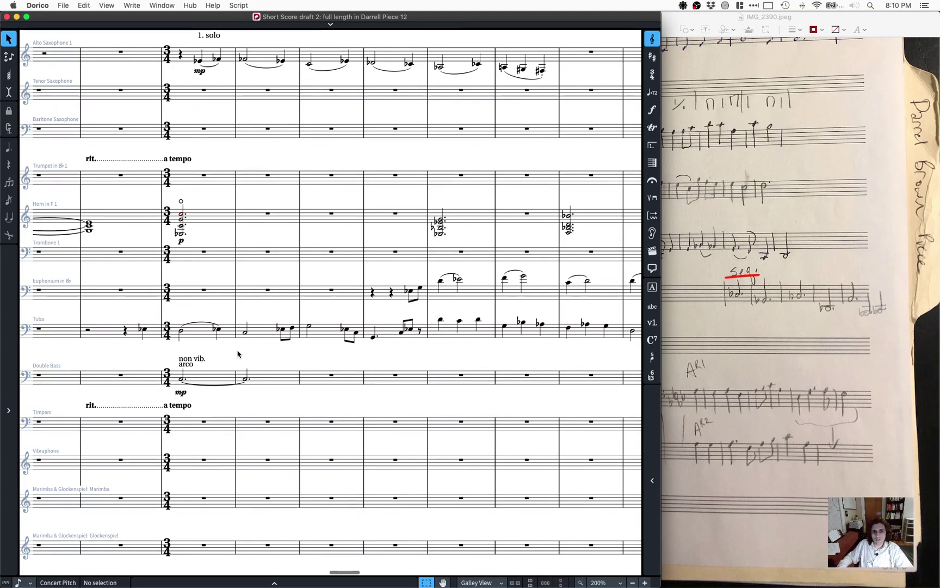
click(245, 333)
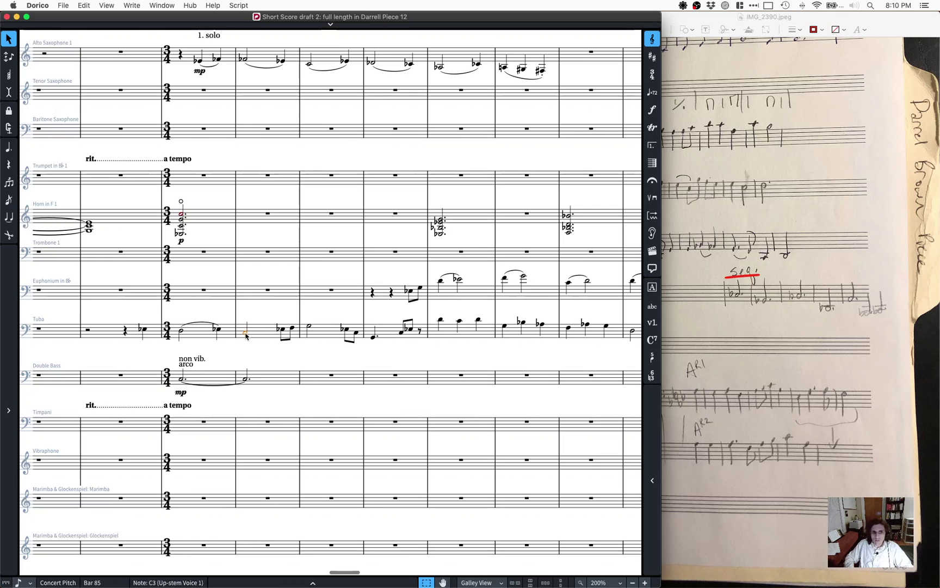
key(Delete)
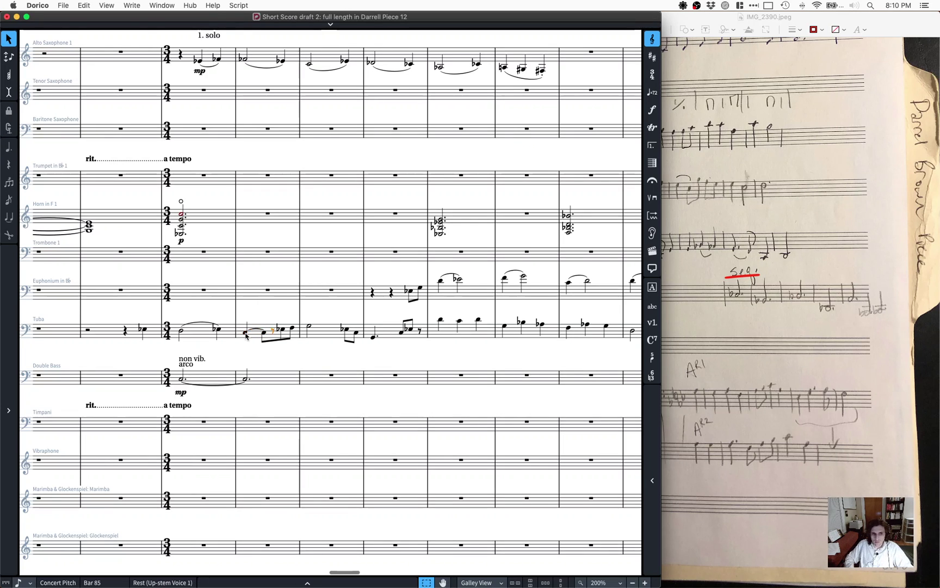
key(shift+n)
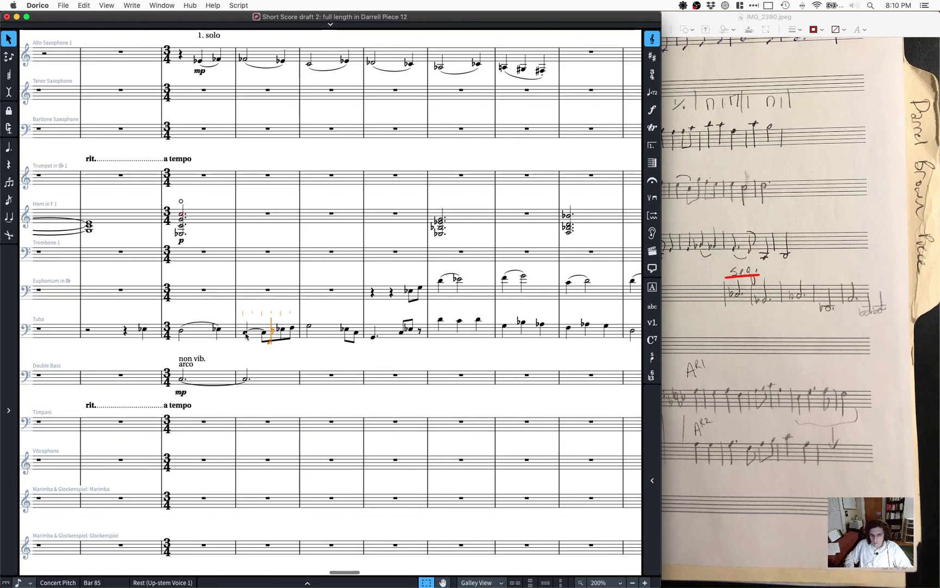
key(d)
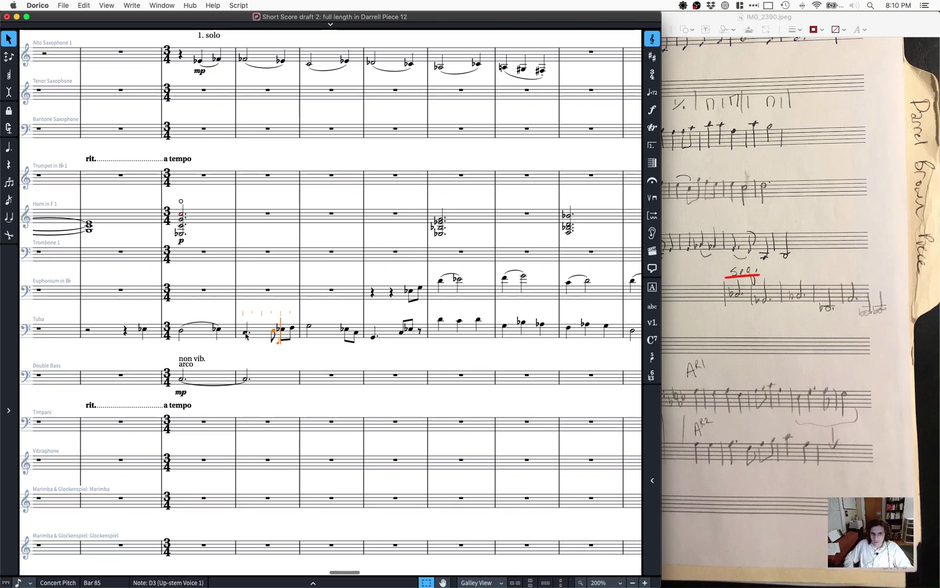
key(Escape)
Step: Shorten the tuba's G3 in bar 86 to a quarter note, add a quarter-note Eb3 after it and slur the two
key(Right)
key(Right)
key(Right)
key(ctrl+z)
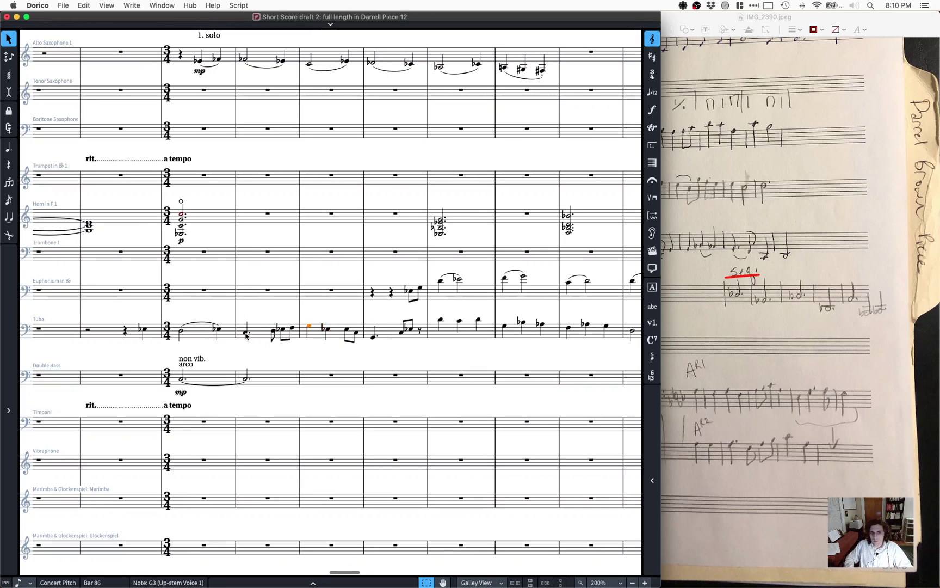
key(s)
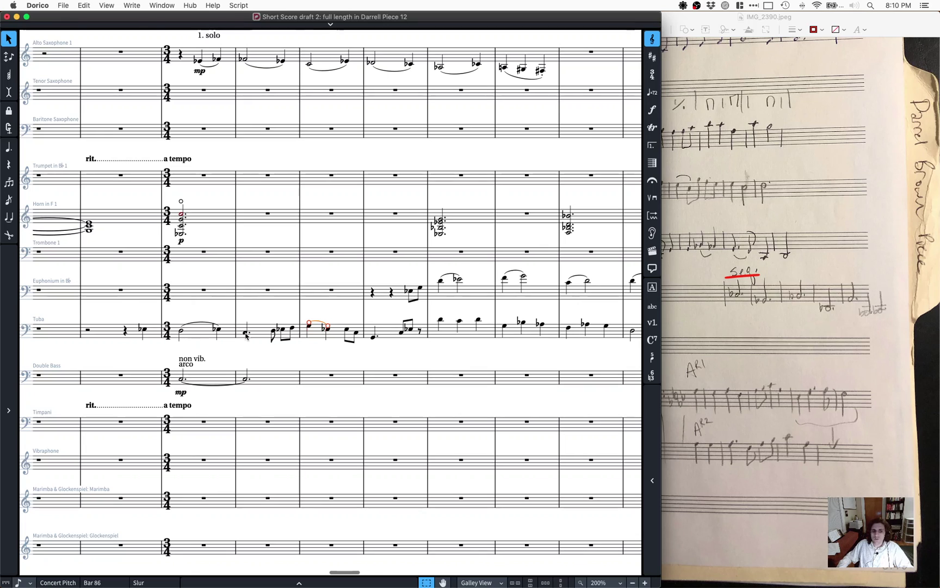
Step: Complete the tuba's bar 87 with three closing eighth notes, and replace the euphonium's two final eighths in that bar with a quarter note
click(373, 337)
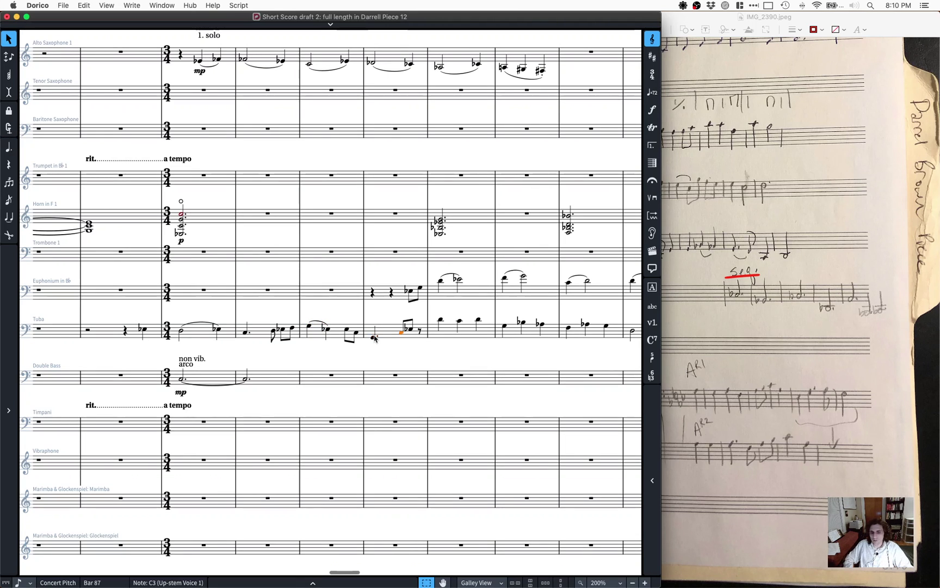
key(Right)
key(Right)
key(r)
click(374, 337)
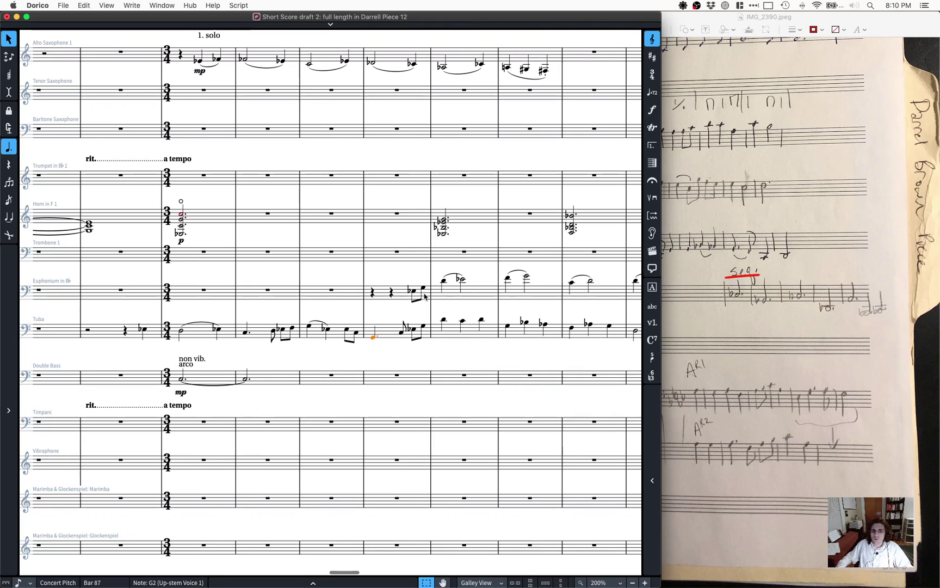
click(398, 296)
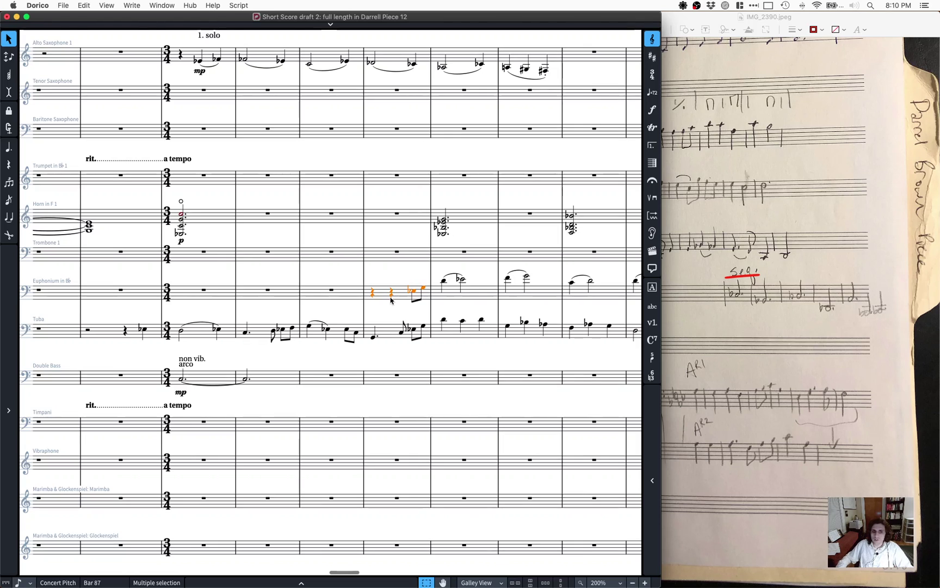
click(410, 295)
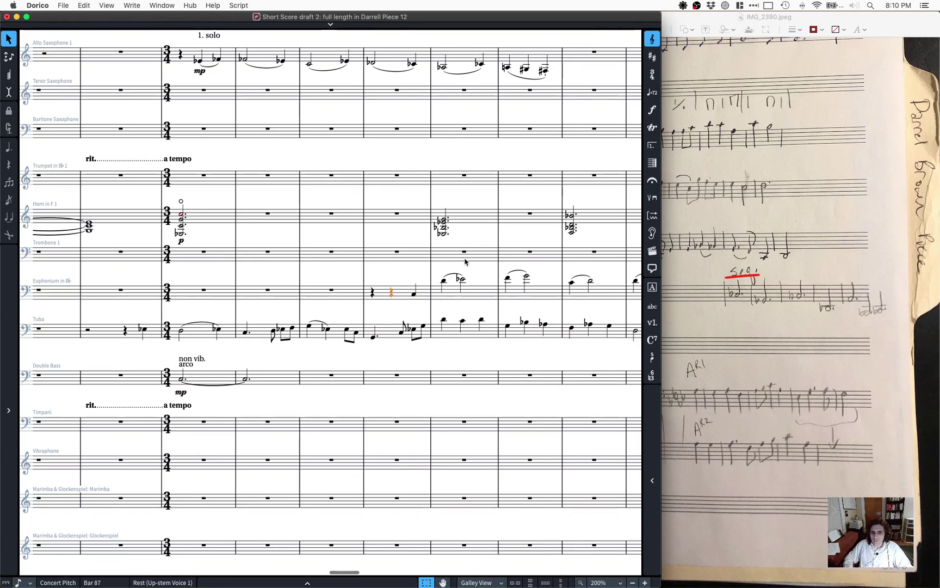
Step: Play back the euphonium and tuba together from bar 84 through the euphonium's second note in bar 88
key(Right)
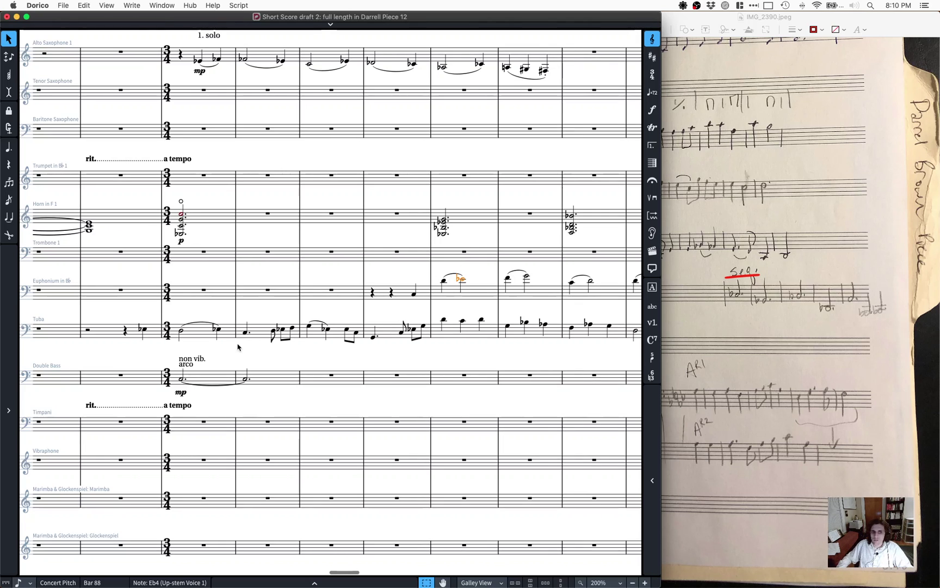
shift+click(193, 337)
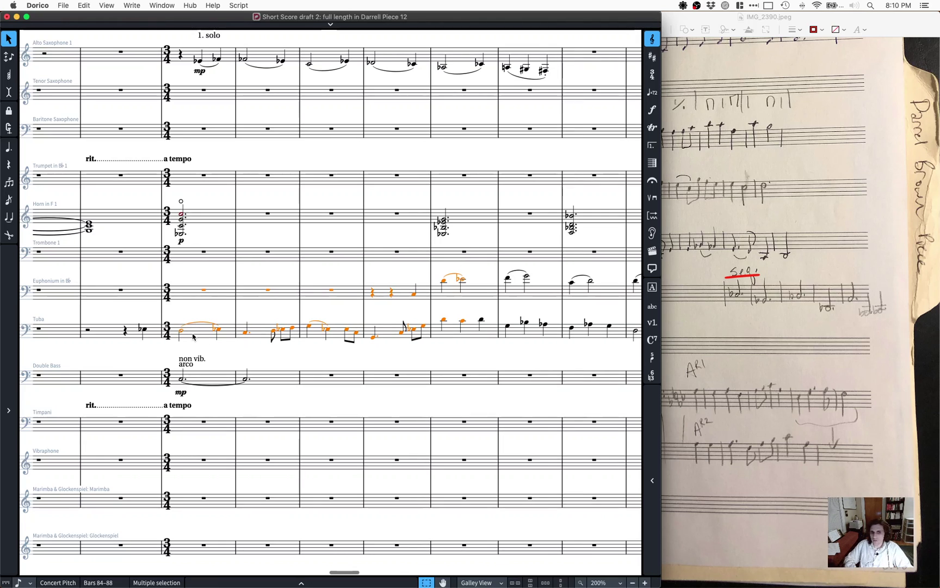
key(p)
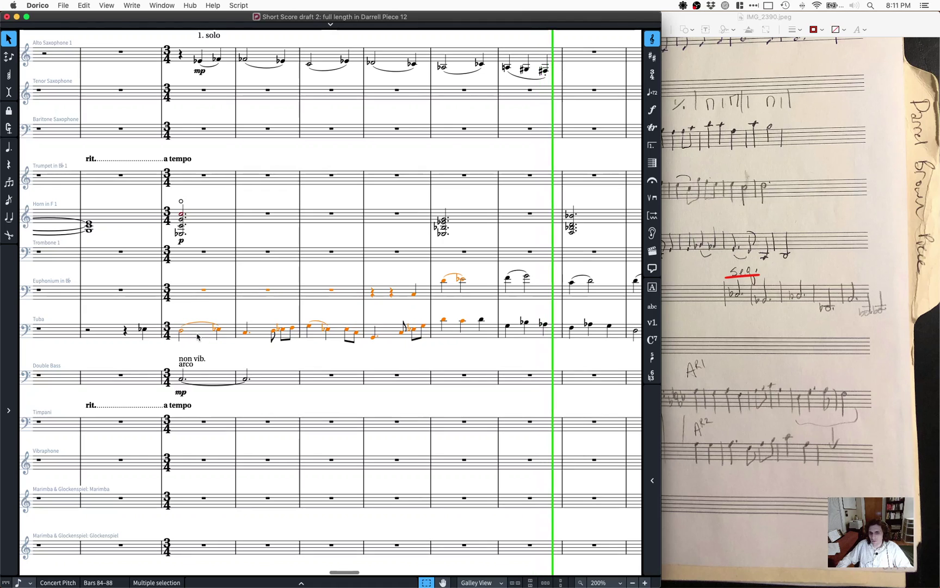
key(space)
Step: Change the tuba's second note in bars 89 and 90 to a dotted quarter
scroll(463, 314, right, 3)
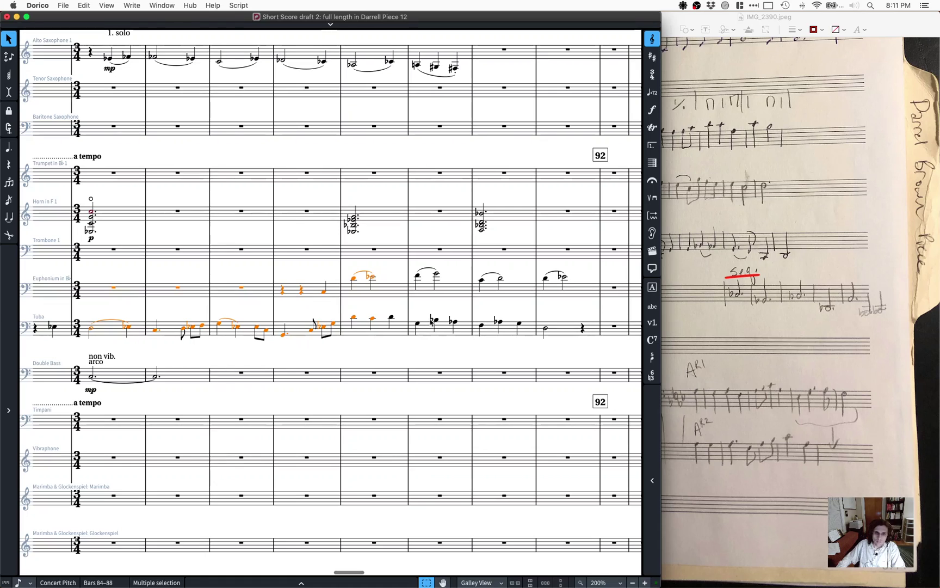
click(439, 321)
key(period)
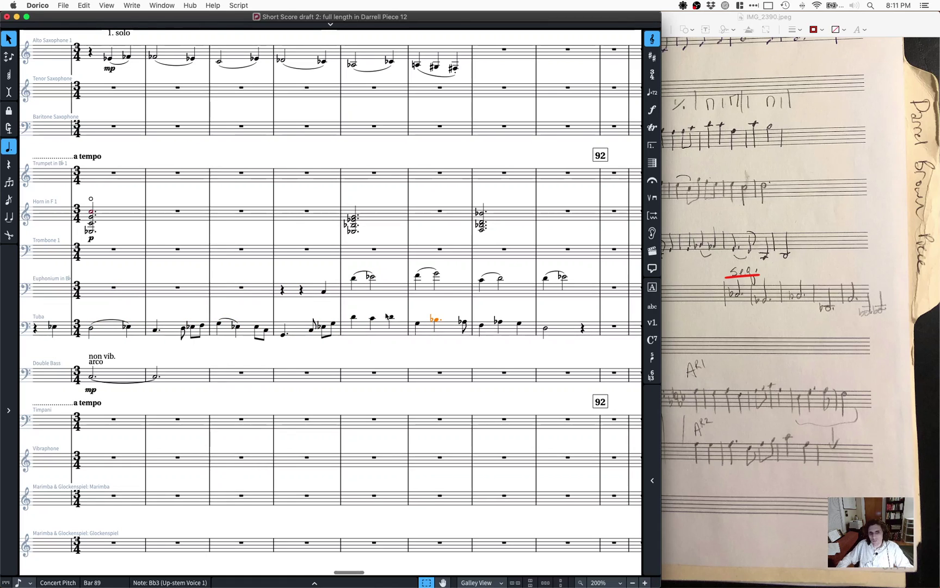
key(Escape)
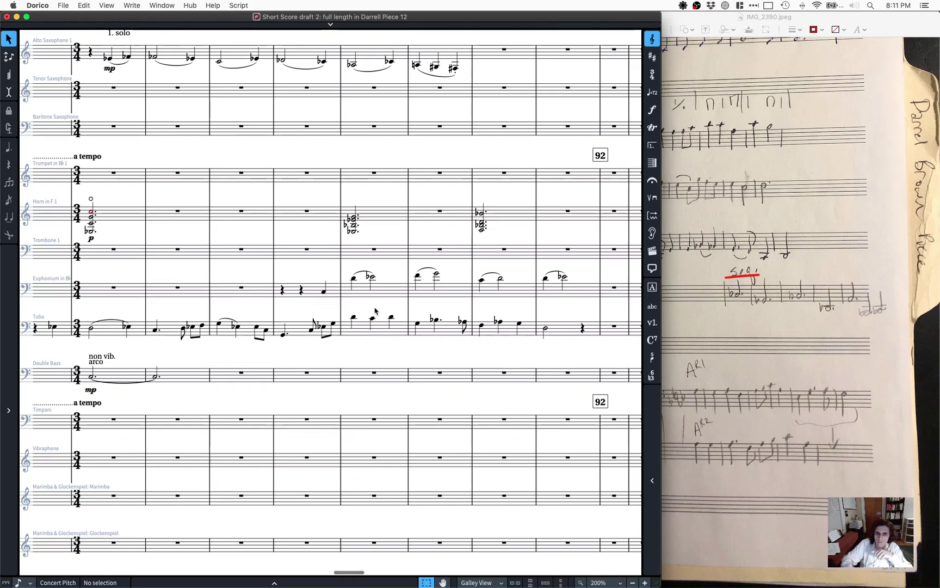
click(497, 321)
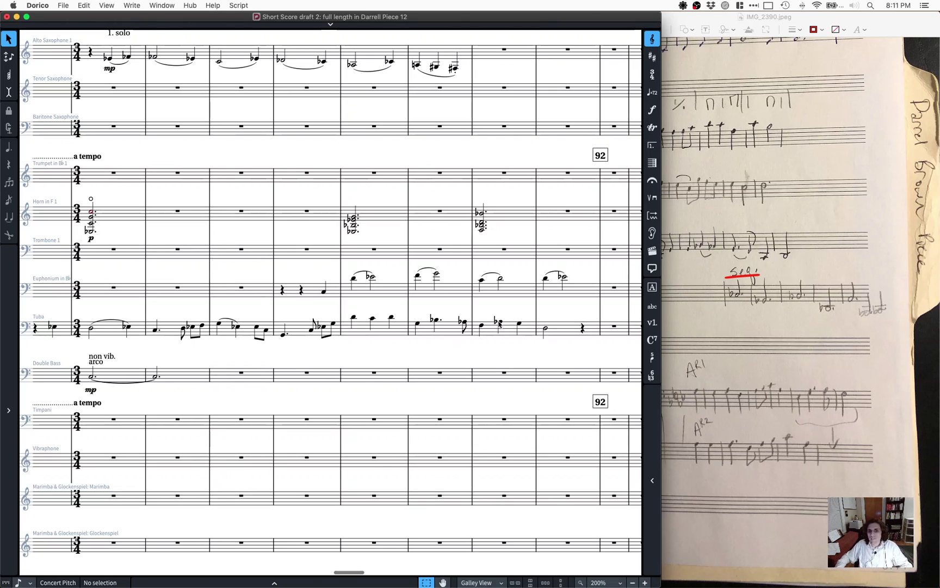
key(period)
Step: Move the tuba notes from beat 2 of bar 90 into bar 91 one quarter note later
shift+click(546, 330)
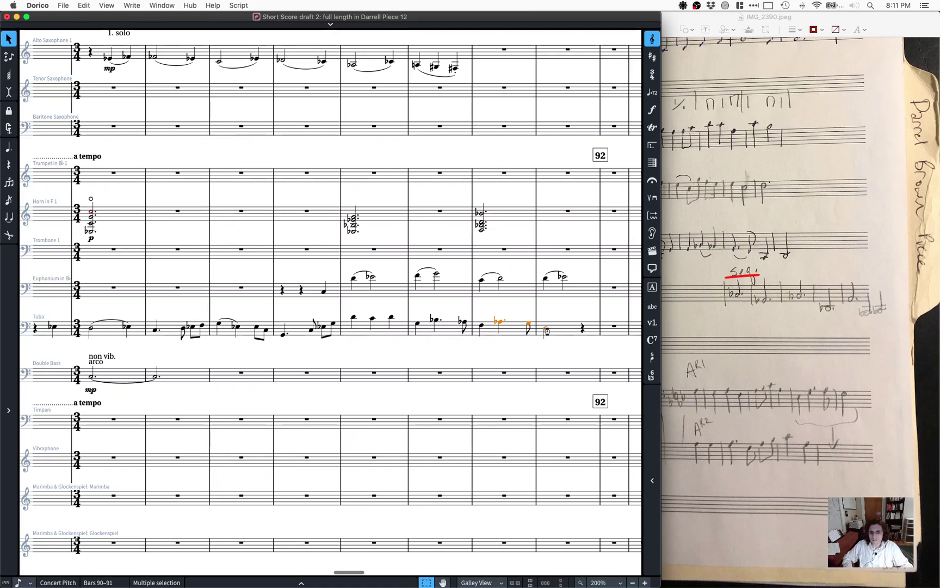
key(alt+Right)
key(alt+Right)
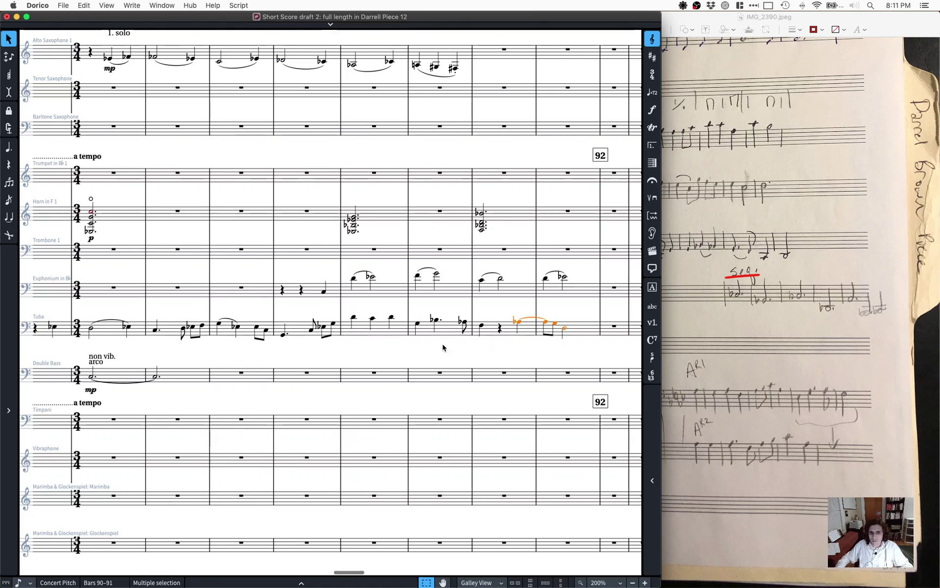
Step: Shorten the tuba's first note in bar 89 to an eighth, and slur bar 88's first two notes and bar 89's last two
click(418, 326)
key(5)
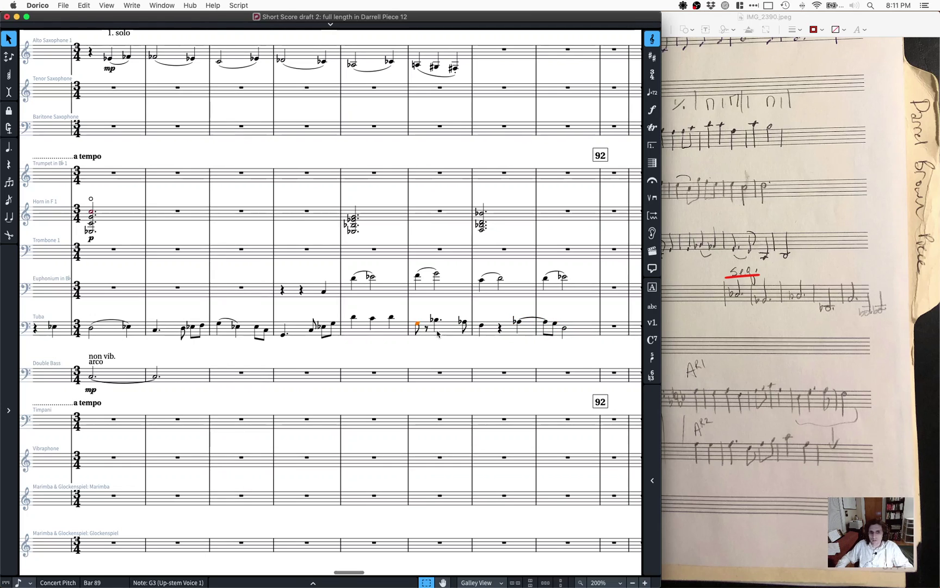
click(354, 317)
key(s)
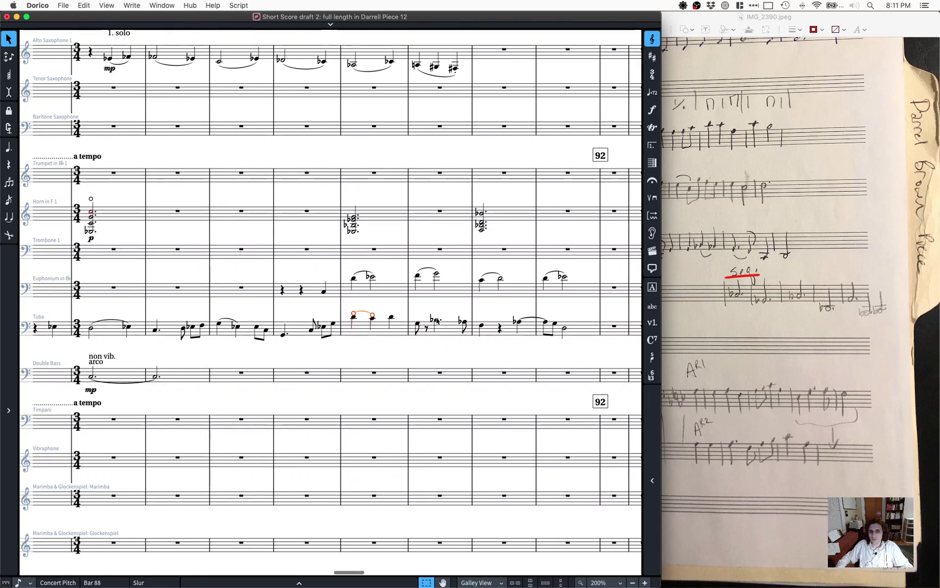
click(435, 319)
key(s)
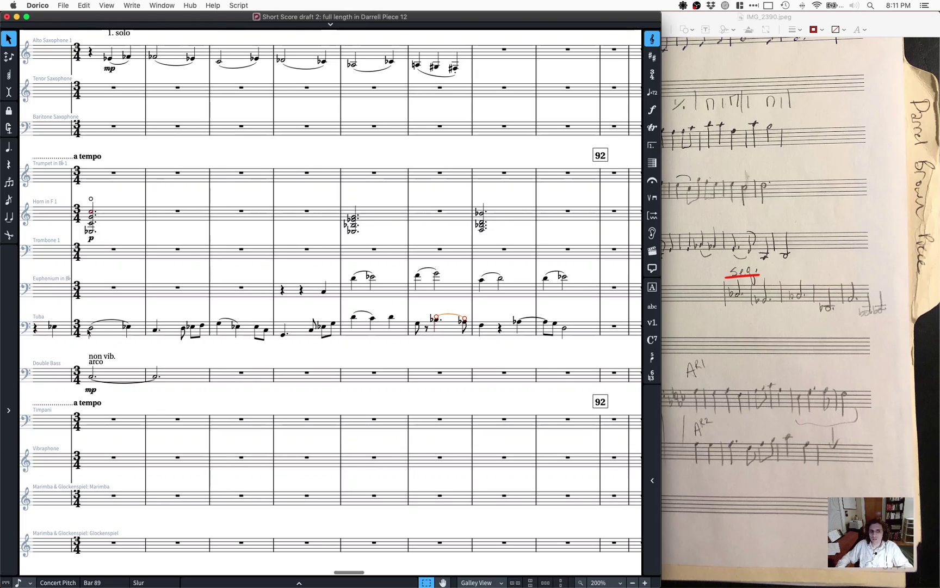
Step: Play back the tuba line from its pickup note in bar 83 through the edited bars
shift+click(53, 330)
key(p)
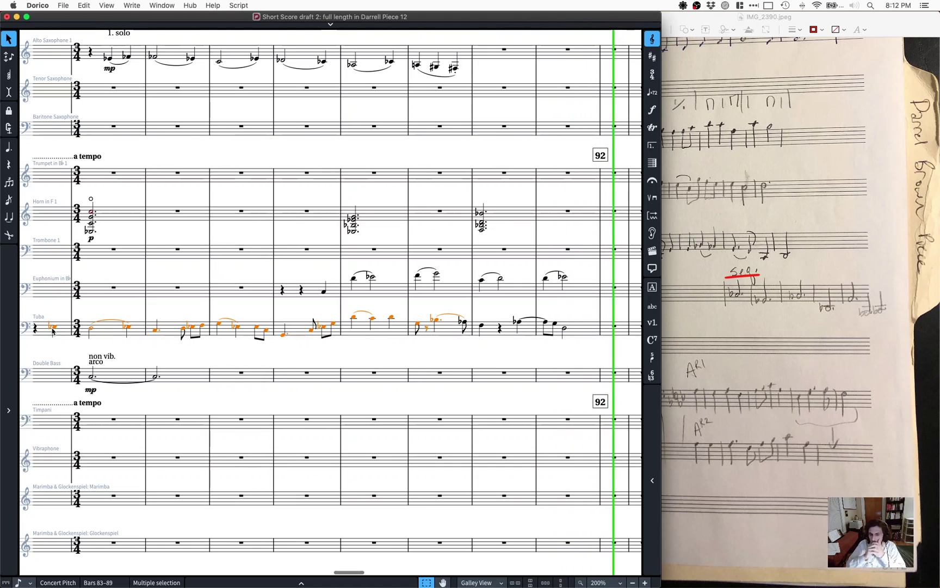
key(space)
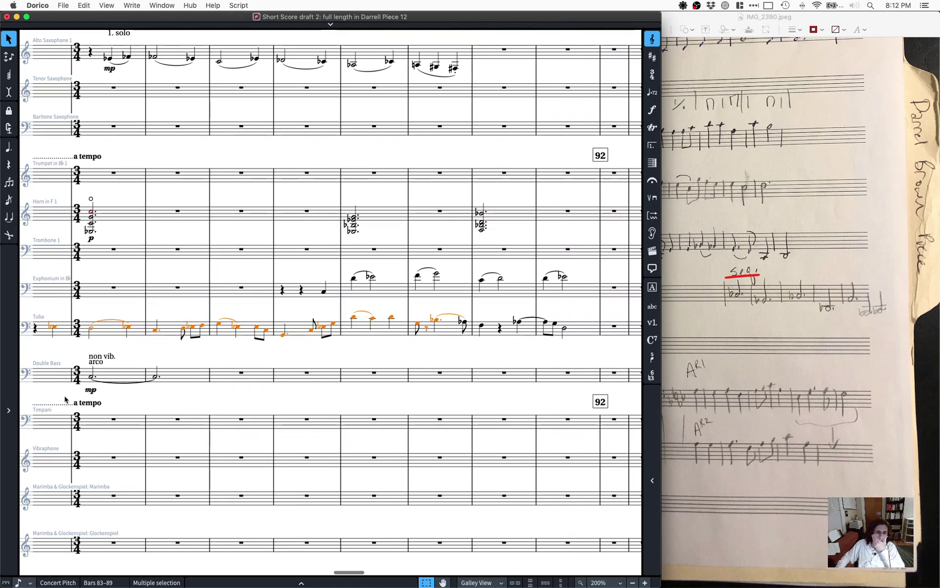
Step: Move the tuba's G3 in bar 89 one eighth later and extend bar 88's last D4 across the barline
scroll(183, 361, left, 2)
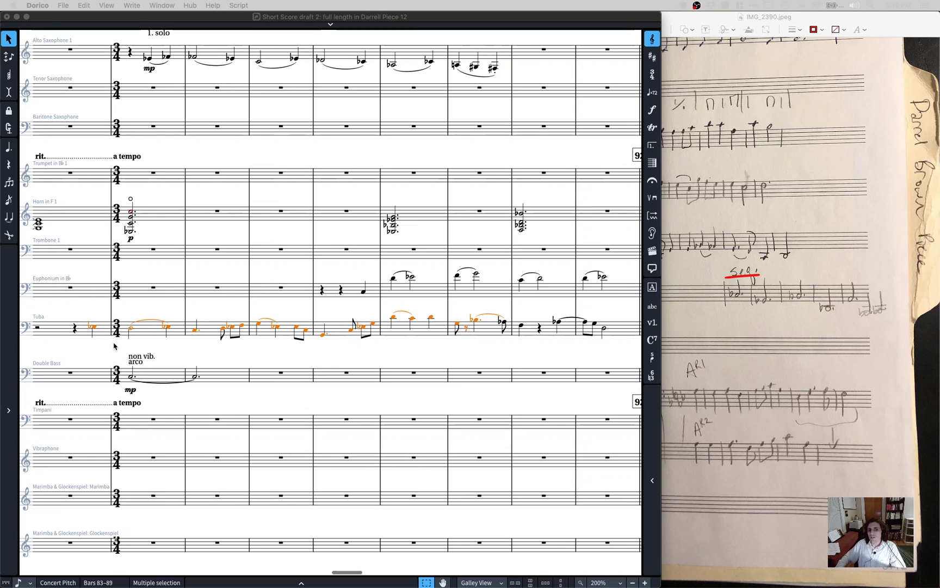
click(457, 325)
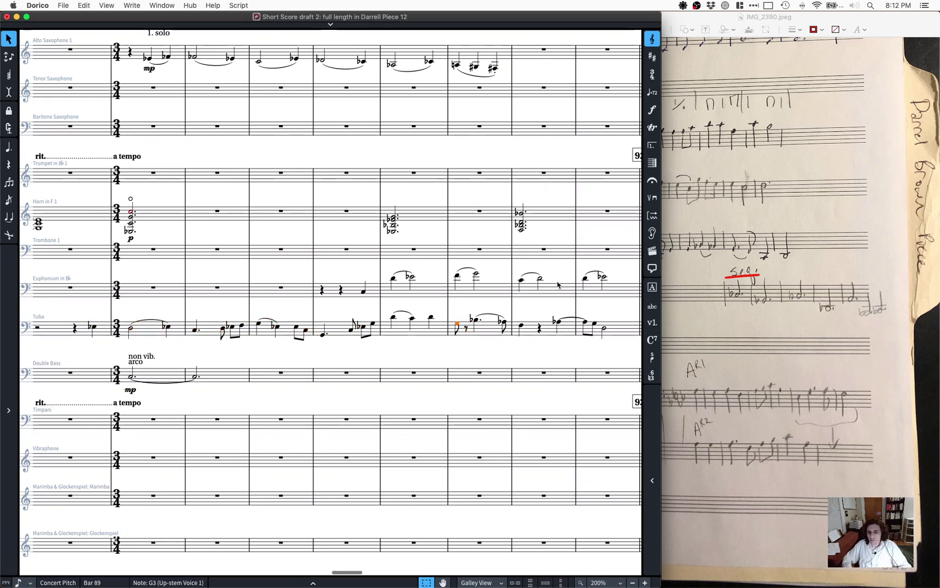
key(shift+Right)
key(s)
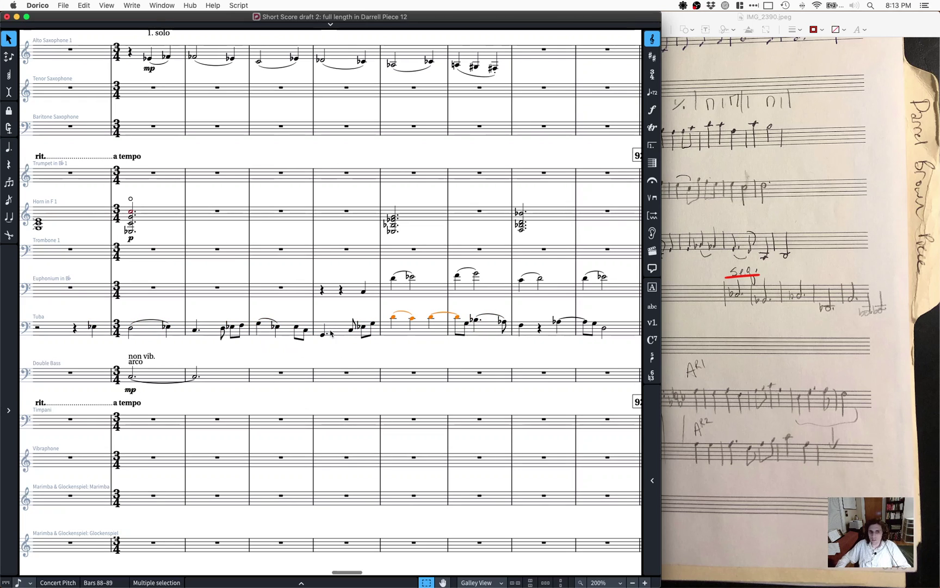
Step: Play back the tuba selection in bars 87–89
key(p)
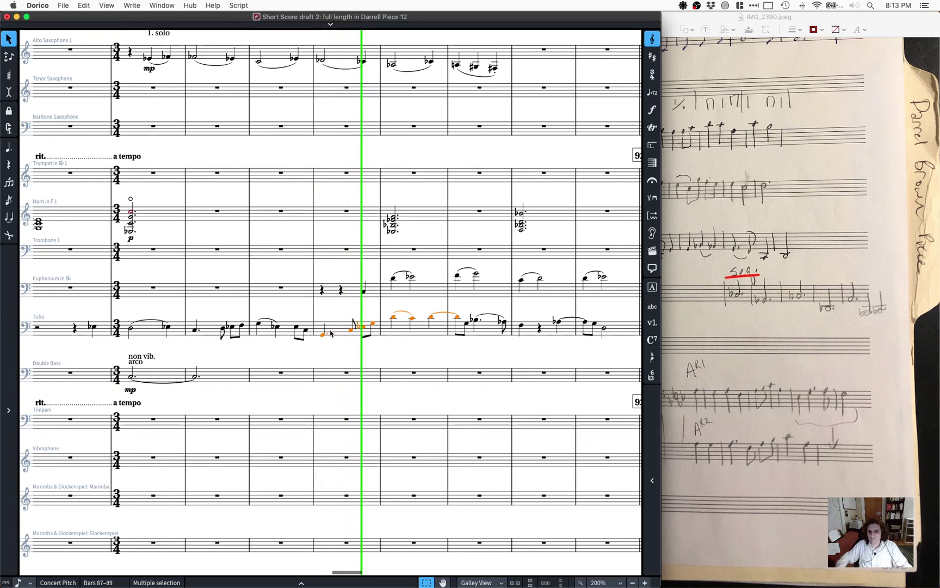
key(space)
click(697, 5)
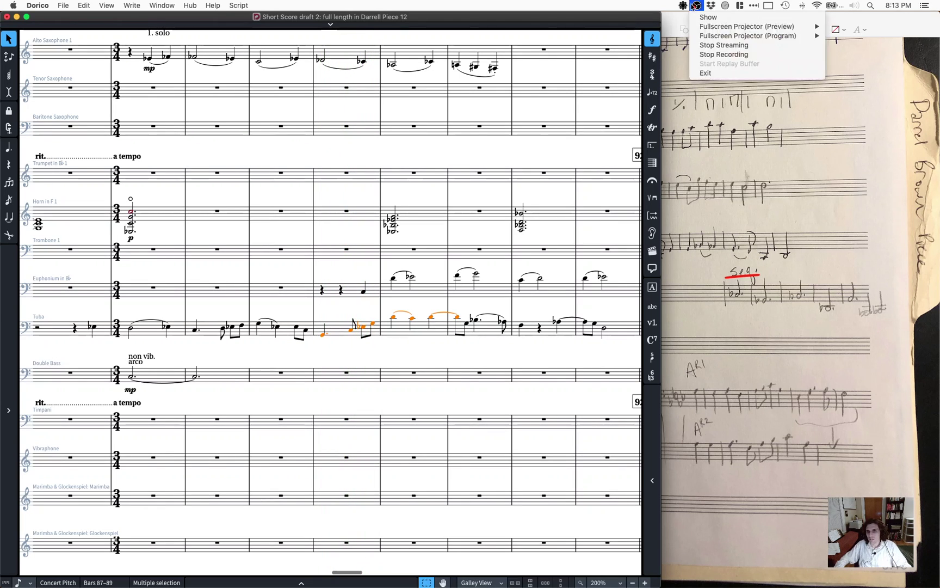
click(682, 6)
click(754, 136)
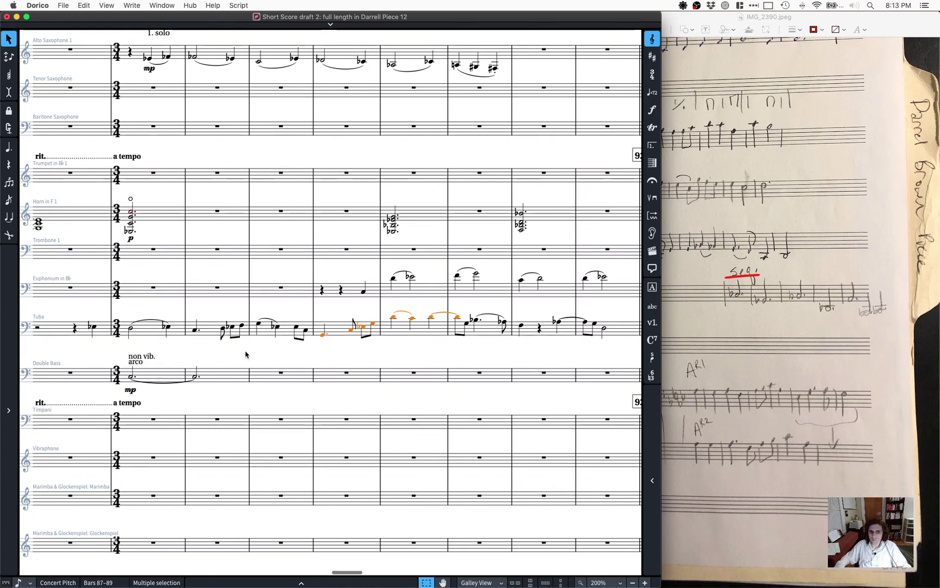
Step: Play the score from the tuba's first note in bar 87 past rehearsal mark 92, and stop
click(325, 336)
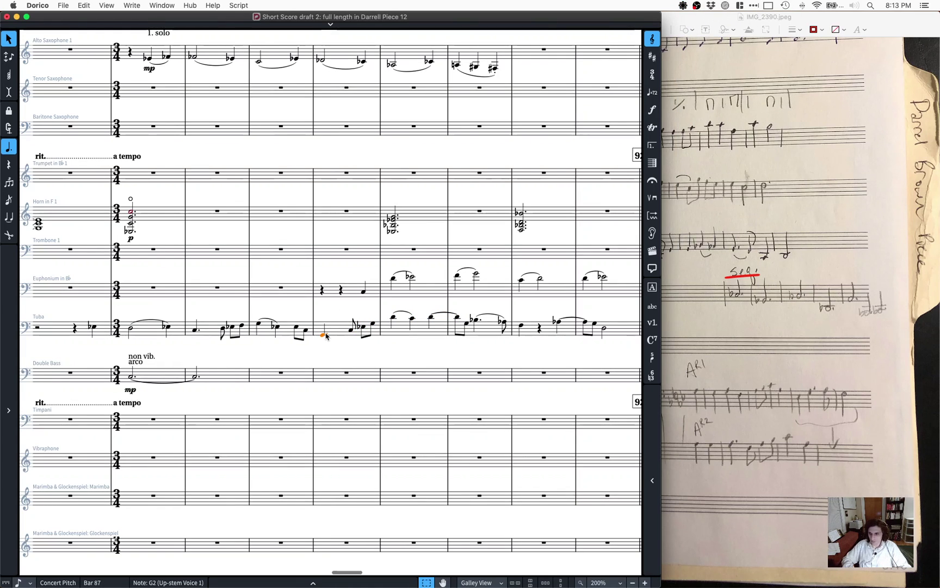
key(p)
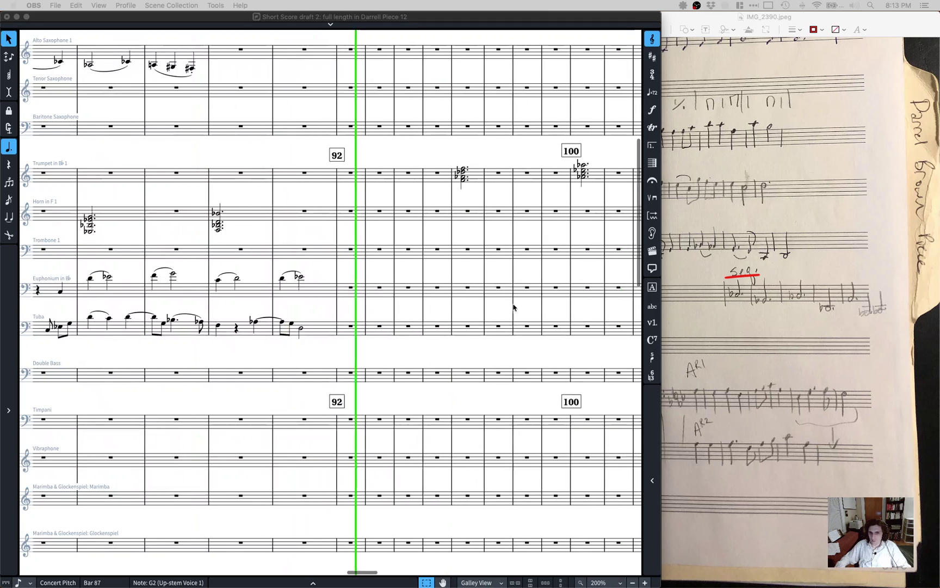
click(405, 314)
key(space)
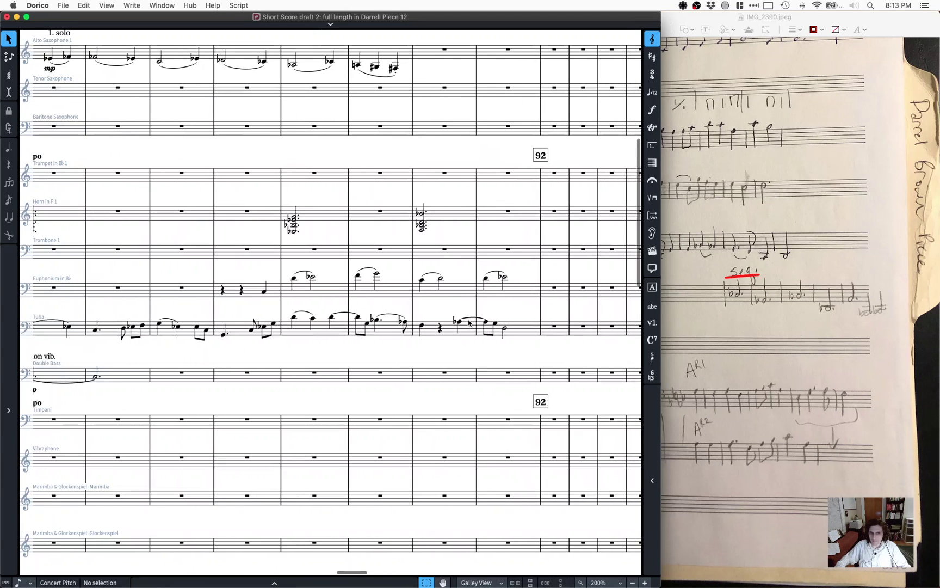
Step: Shift the tuba's closing phrase in bars 90–91 one quarter note earlier, starting it on beat 2 of bar 90
drag(461, 325, 501, 331)
key(alt+Left)
key(alt+Left)
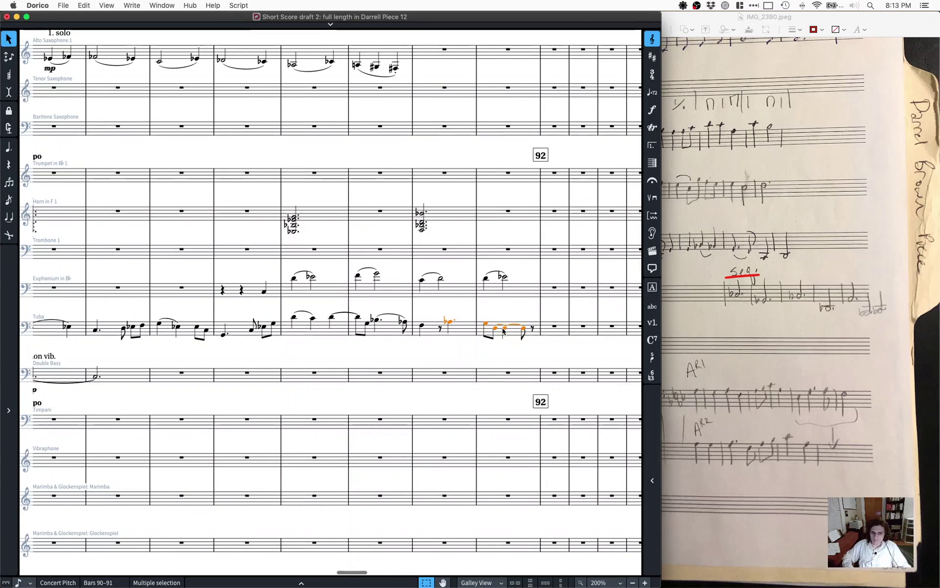
Step: Play back the tuba phrase in bars 88–91
scroll(435, 332, left, 5)
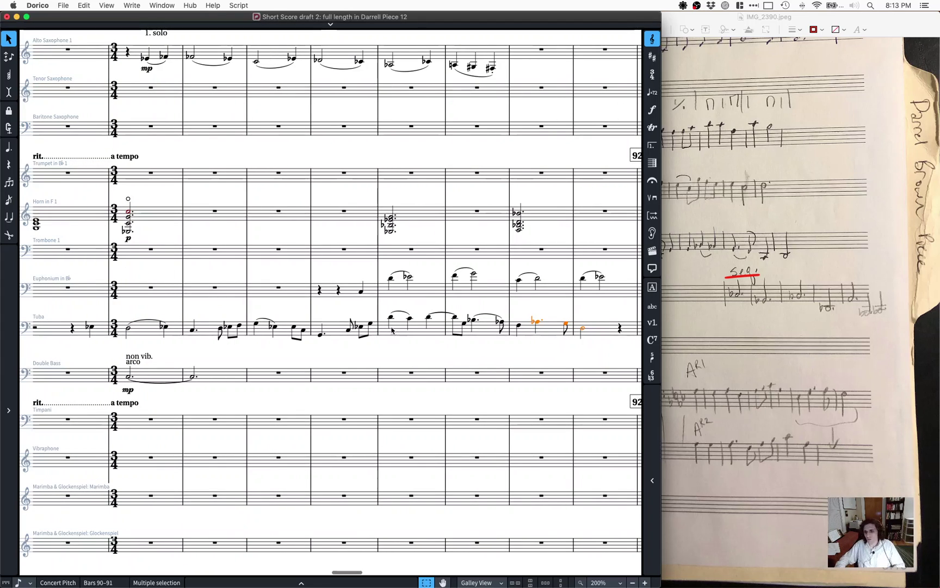
shift+click(392, 329)
key(p)
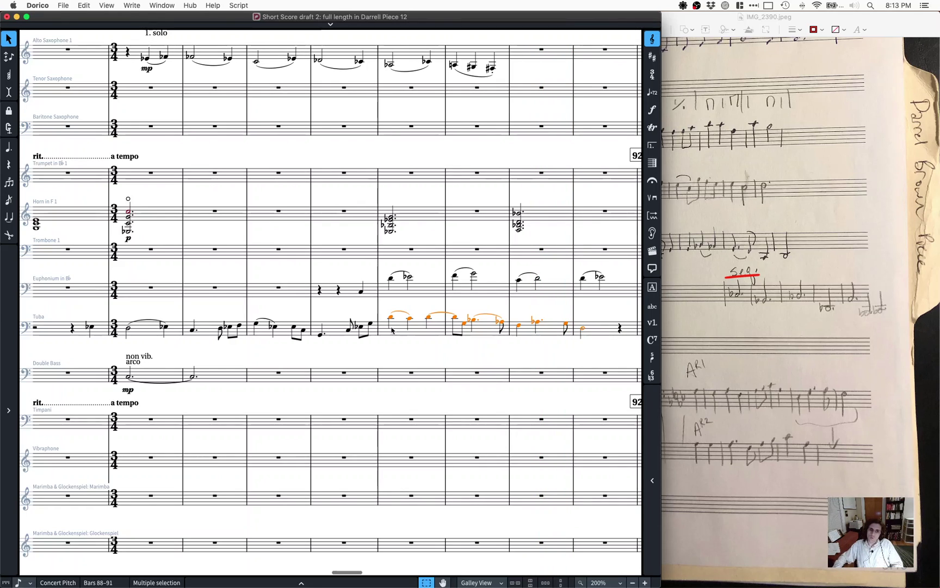
Step: Remove the tied extension of the tuba's last D4 in bar 88, leaving an eighth rest at the start of bar 89
scroll(370, 343, left, 3)
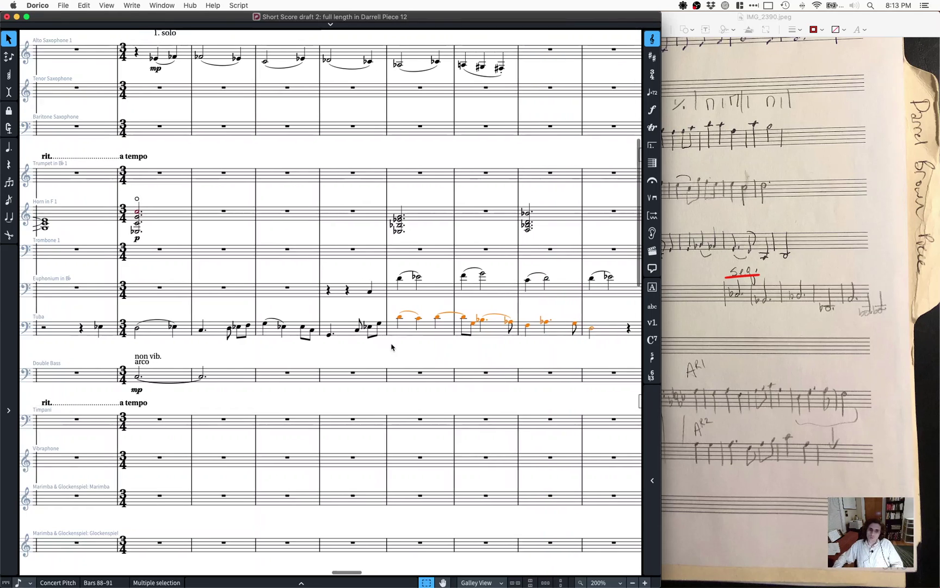
click(470, 345)
click(474, 319)
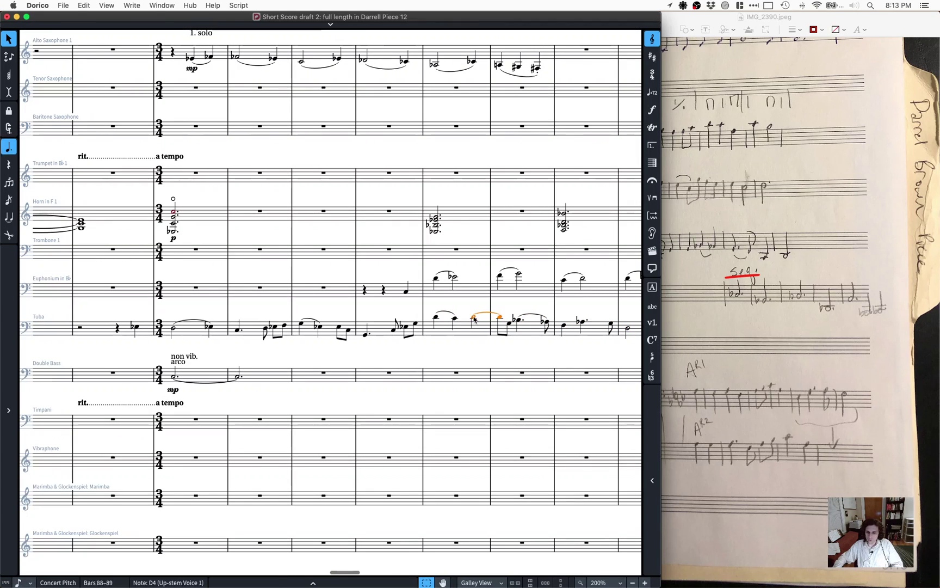
key(Delete)
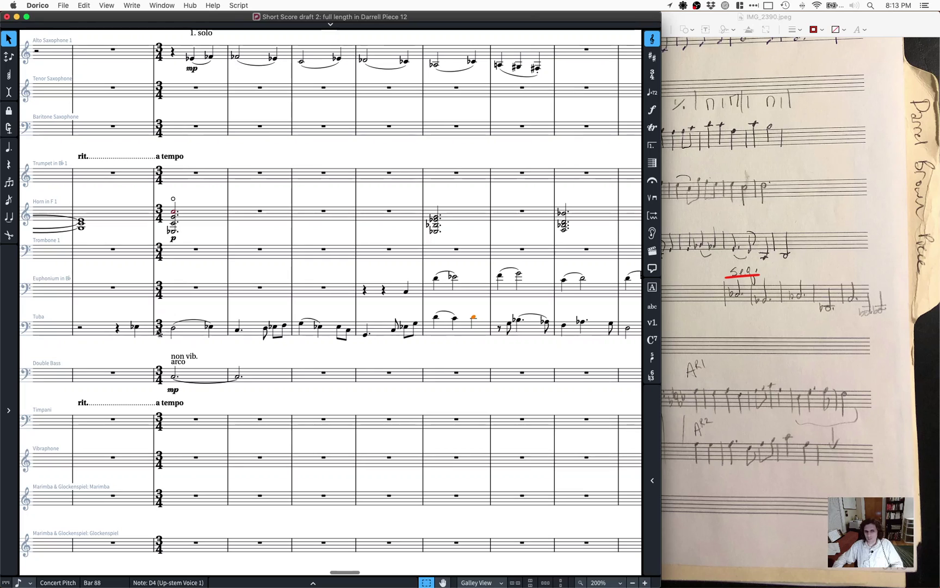
Step: Play the passage from the tuba's pickup in bar 83 through bar 91, stop, and return to the tuba phrase
shift+click(136, 326)
key(p)
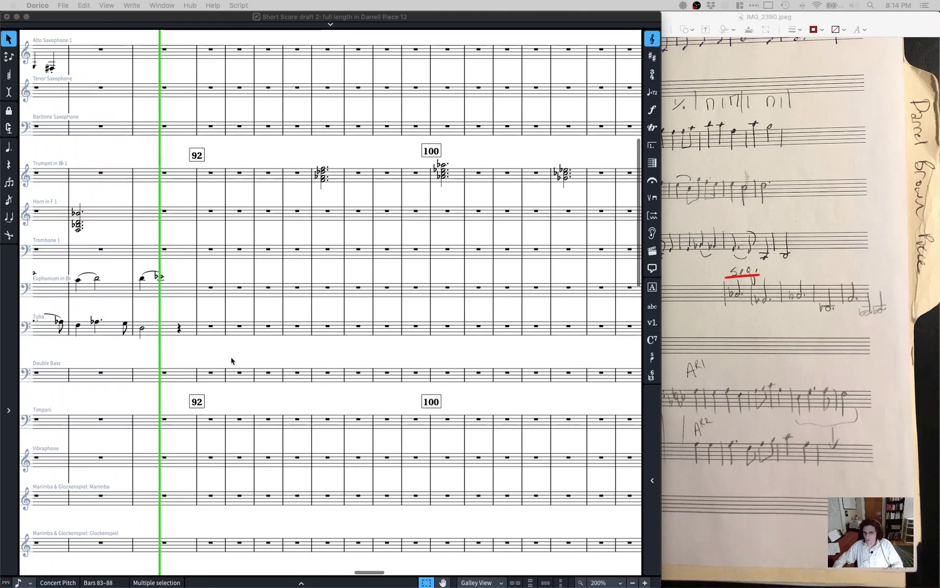
click(233, 357)
key(space)
scroll(234, 357, left, 15)
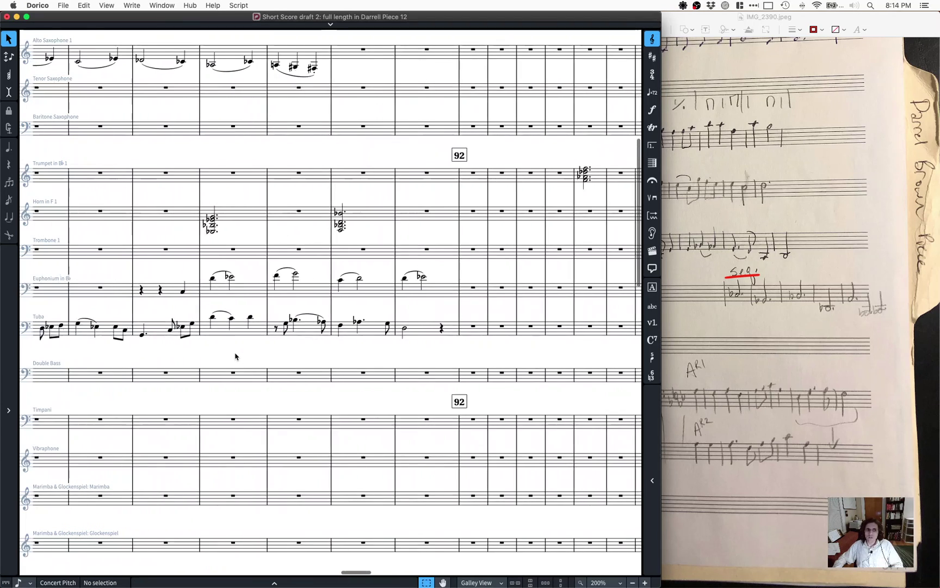
Step: Examine the tuba, euphonium and horn parts around bars 83–92
scroll(235, 356, left, 5)
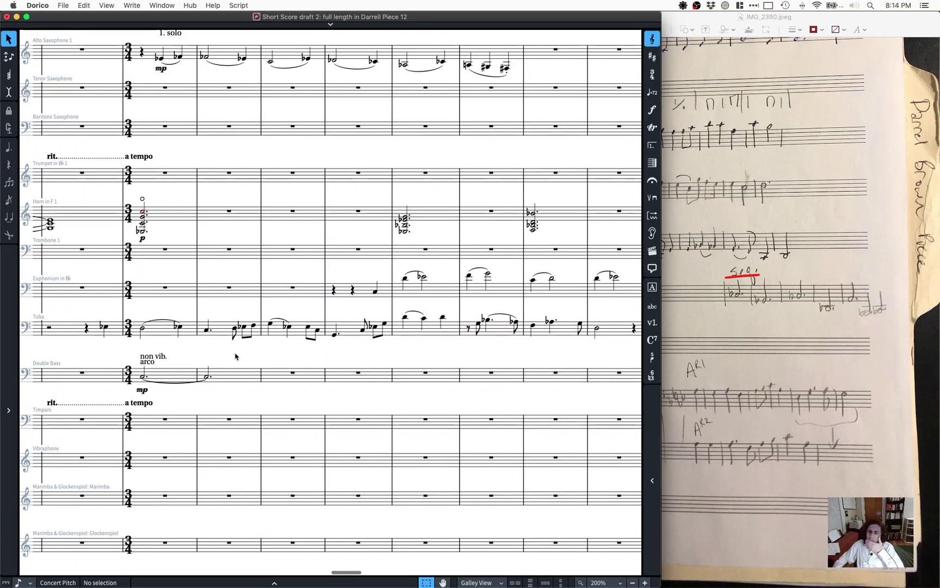
scroll(167, 318, right, 3)
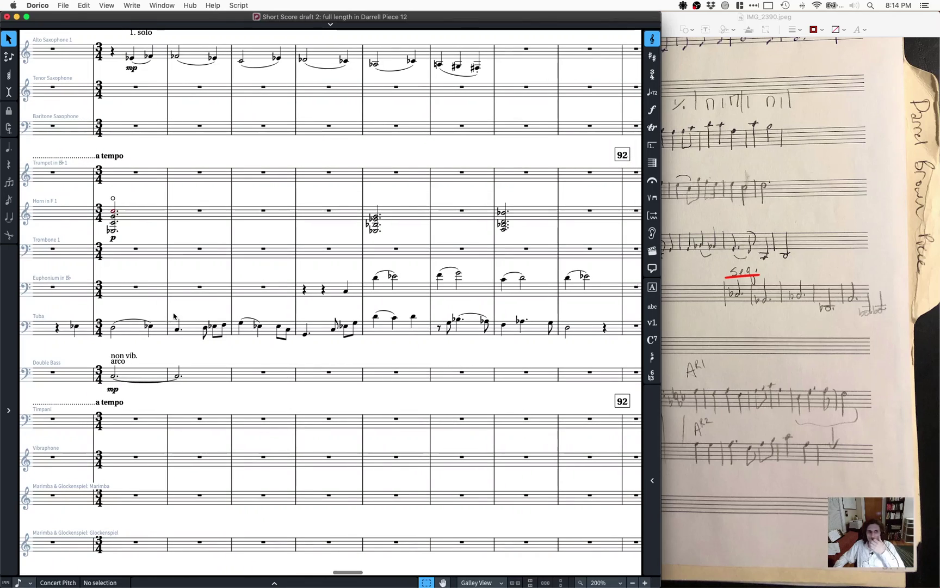
scroll(163, 289, down, 3)
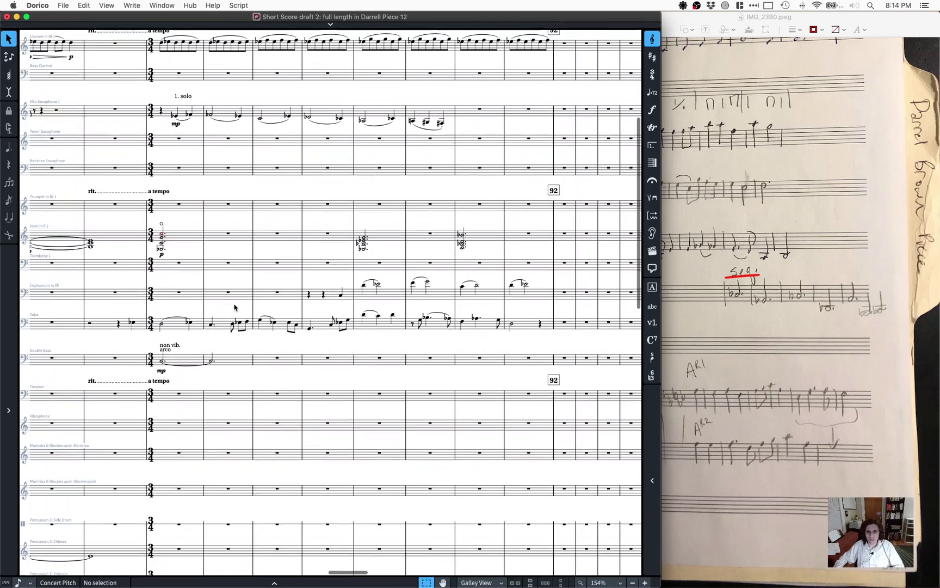
scroll(235, 307, right, 3)
scroll(235, 307, left, 5)
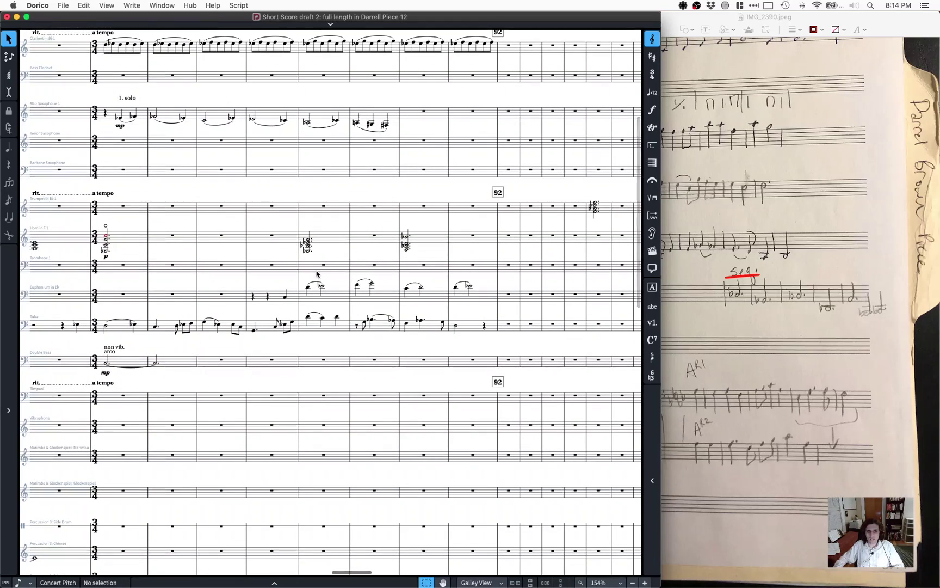
scroll(315, 250, up, 3)
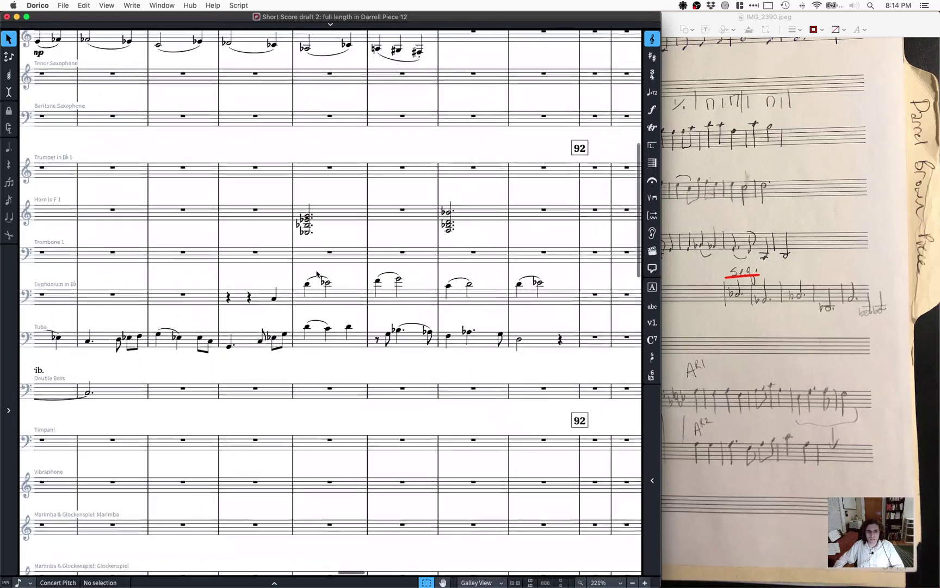
click(305, 225)
click(317, 235)
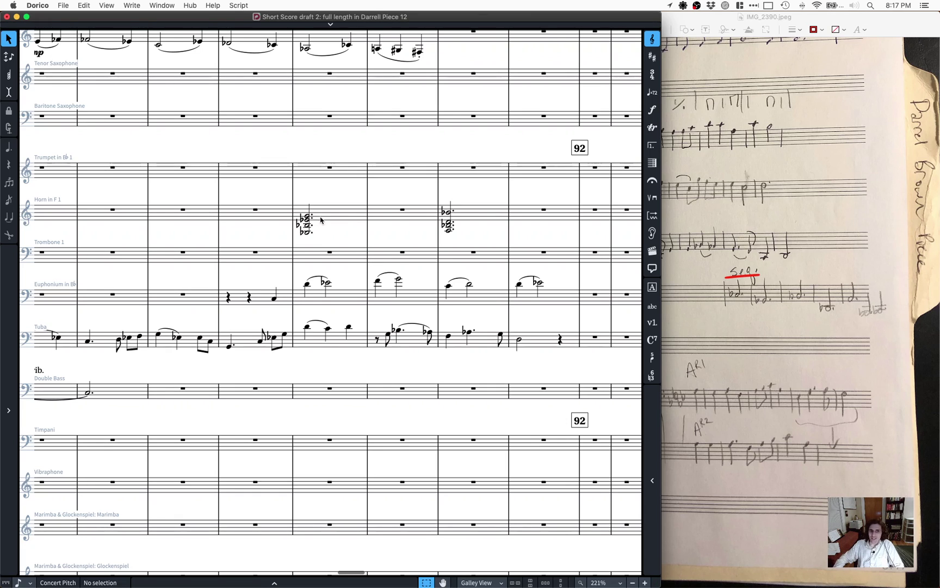
Step: Move the horn chord from bar 90 to bar 92 and delete the horn chord in bar 88
click(455, 216)
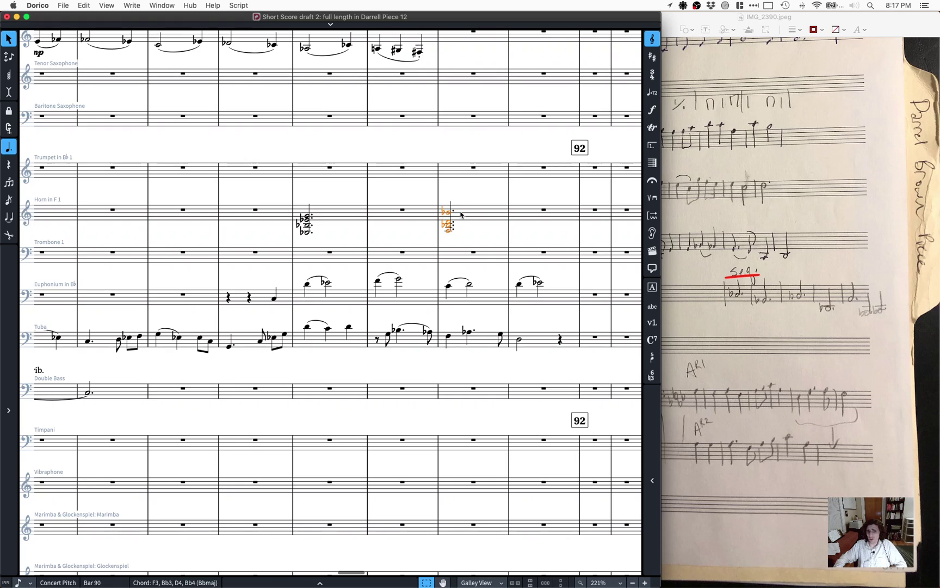
key(super+x)
click(595, 210)
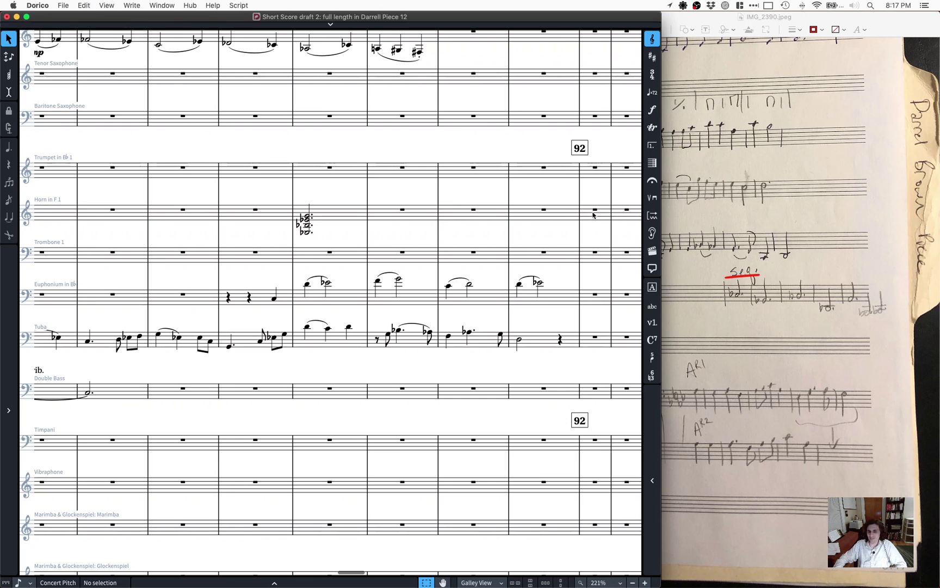
key(super+v)
click(313, 219)
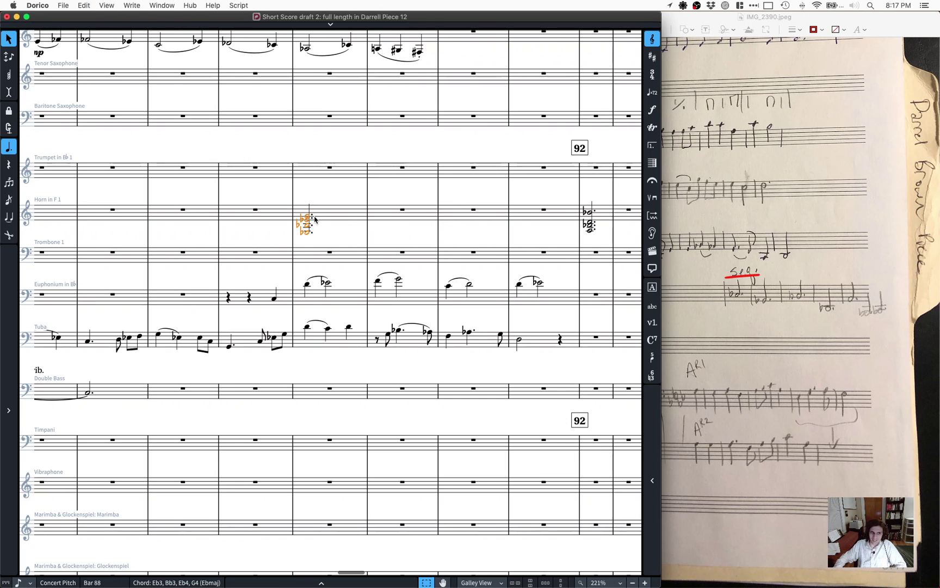
key(Delete)
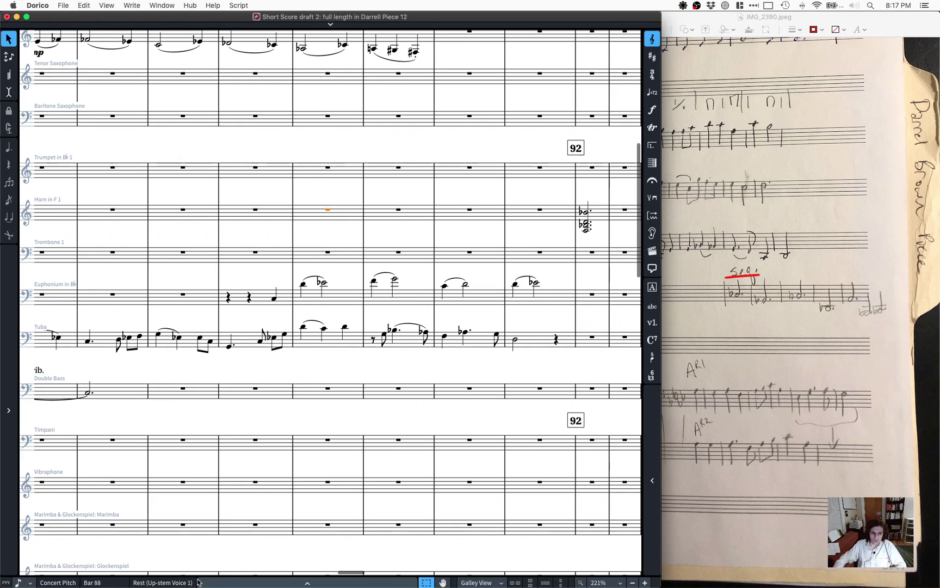
click(246, 582)
click(247, 583)
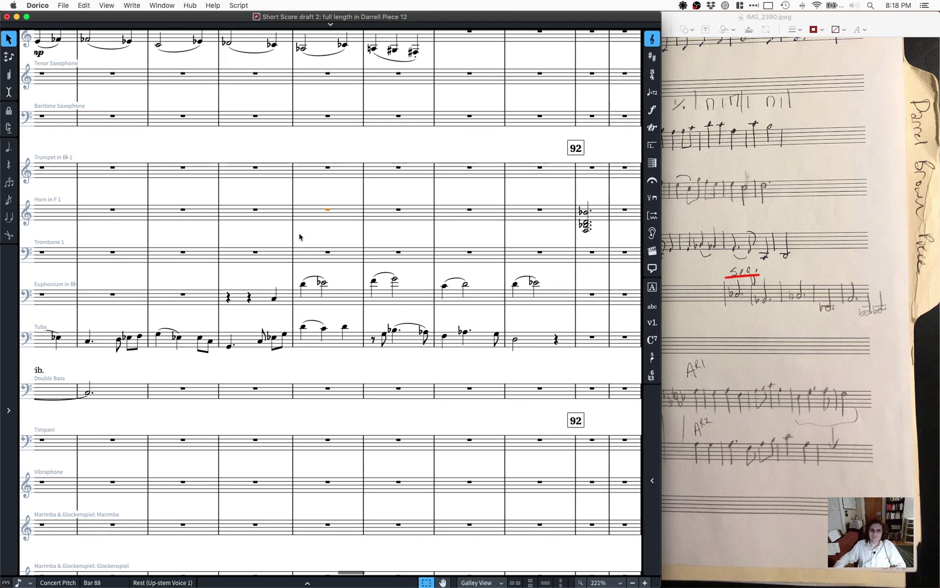
Step: Move the Alto Saxophone 1 solo from bars 84–89 to bars 100–105
scroll(299, 237, up, 4)
scroll(299, 237, left, 3)
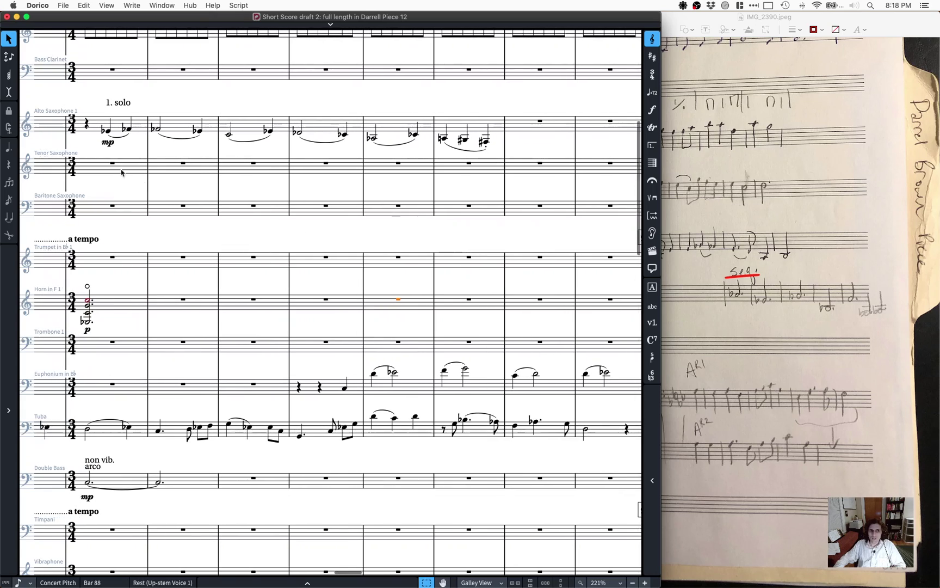
click(92, 132)
shift+click(492, 142)
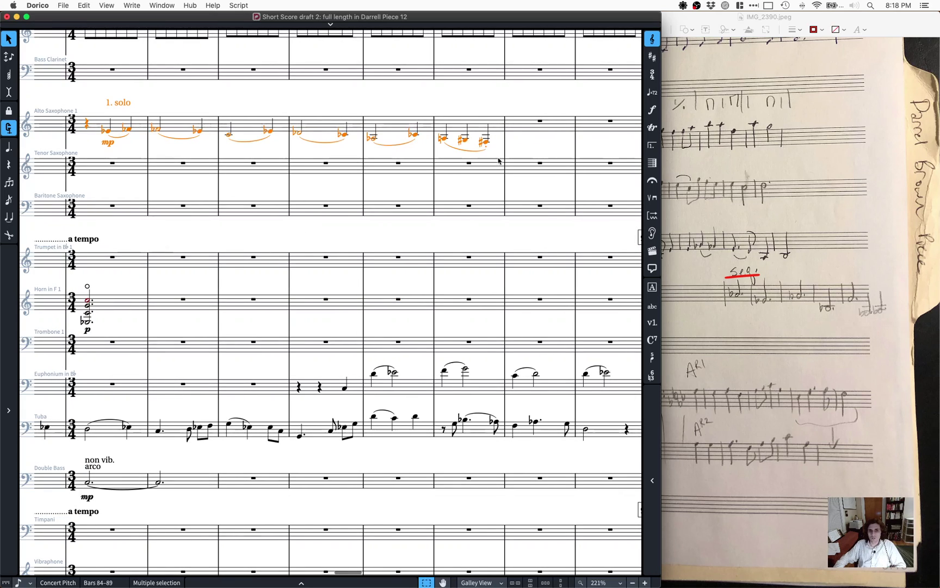
scroll(489, 191, down, 5)
key(Delete)
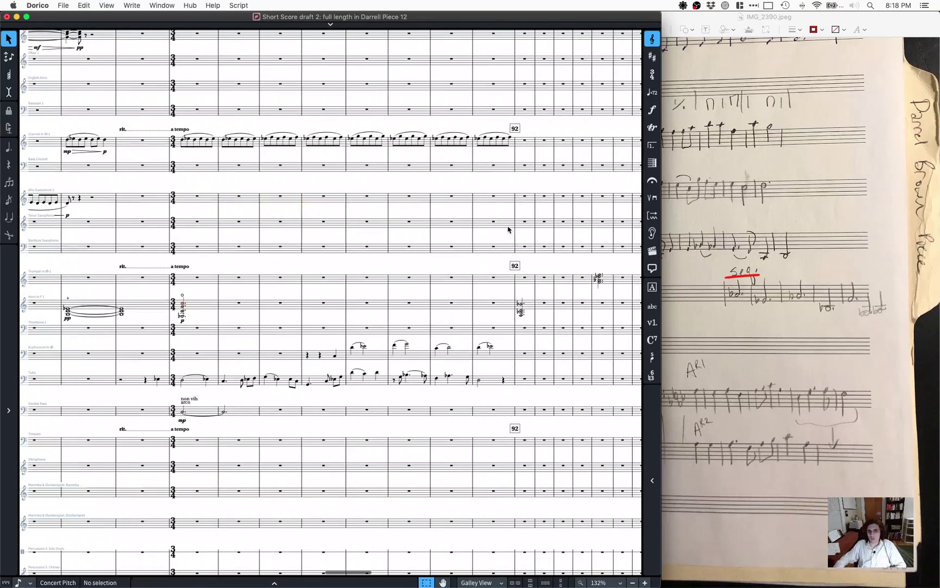
scroll(495, 207, right, 10)
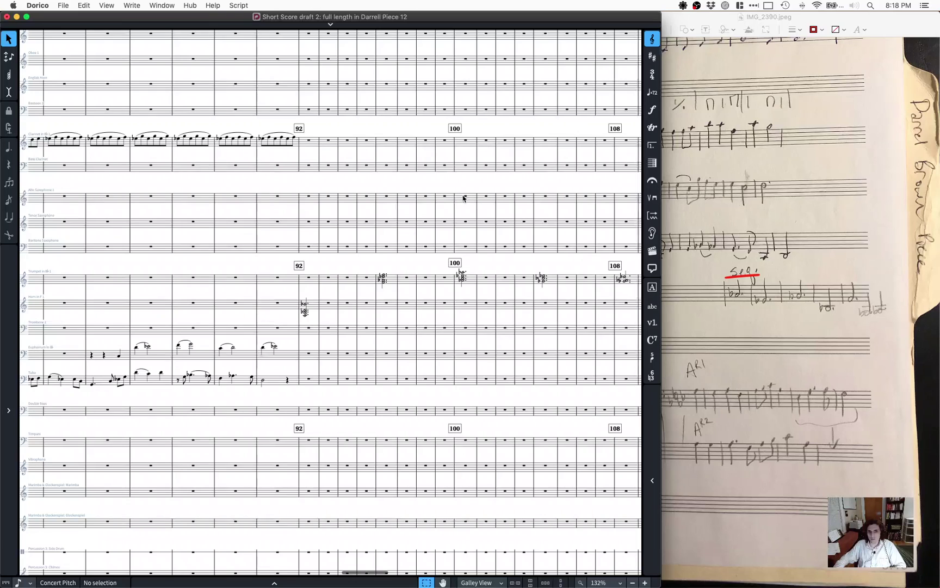
click(467, 200)
key(cmd+v)
scroll(499, 238, left, 6)
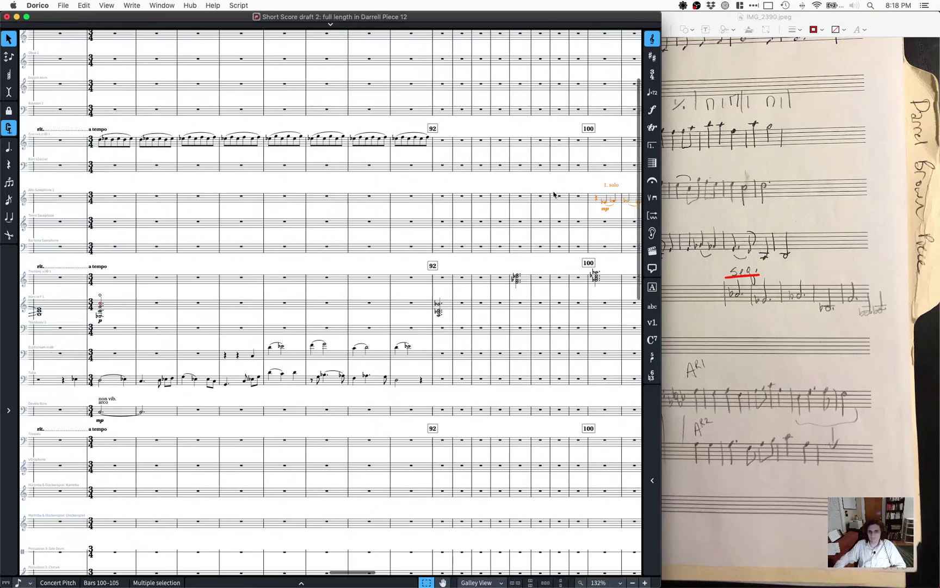
Step: Enter one dotted-half three-note chord per bar for Alto Saxophone 1 in bars 88–91, and respell the bar 90 and 91 chords with flats
scroll(369, 245, up, 4)
scroll(369, 245, up, 2)
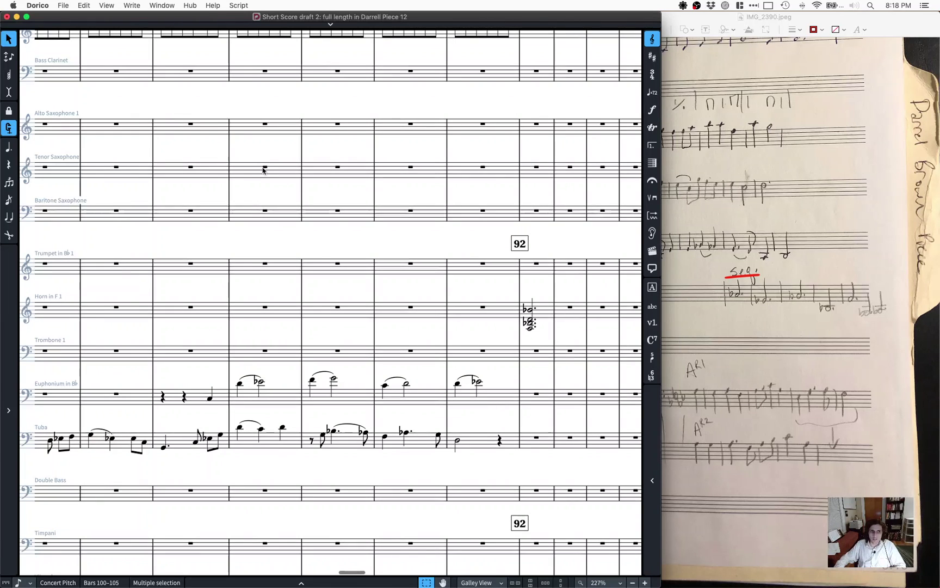
scroll(266, 169, left, 2)
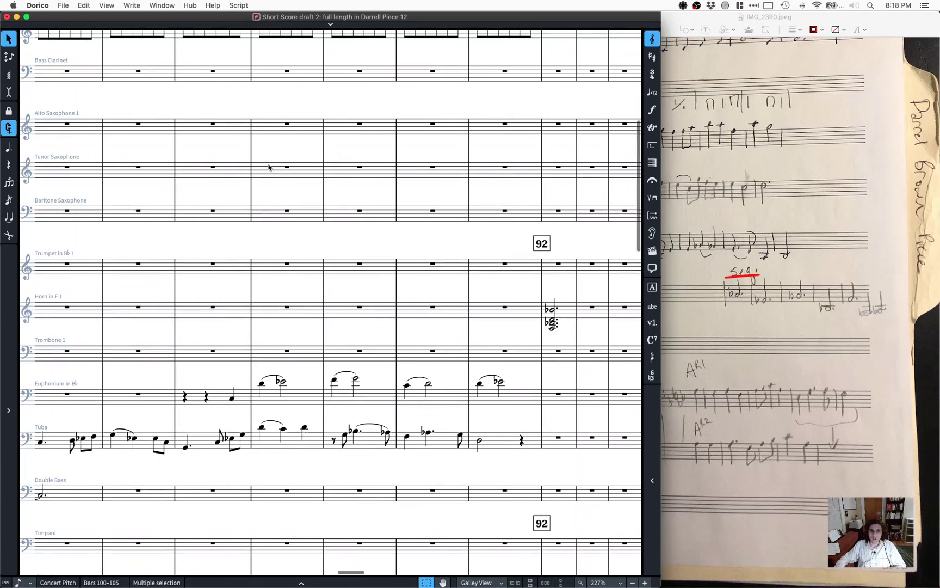
click(285, 126)
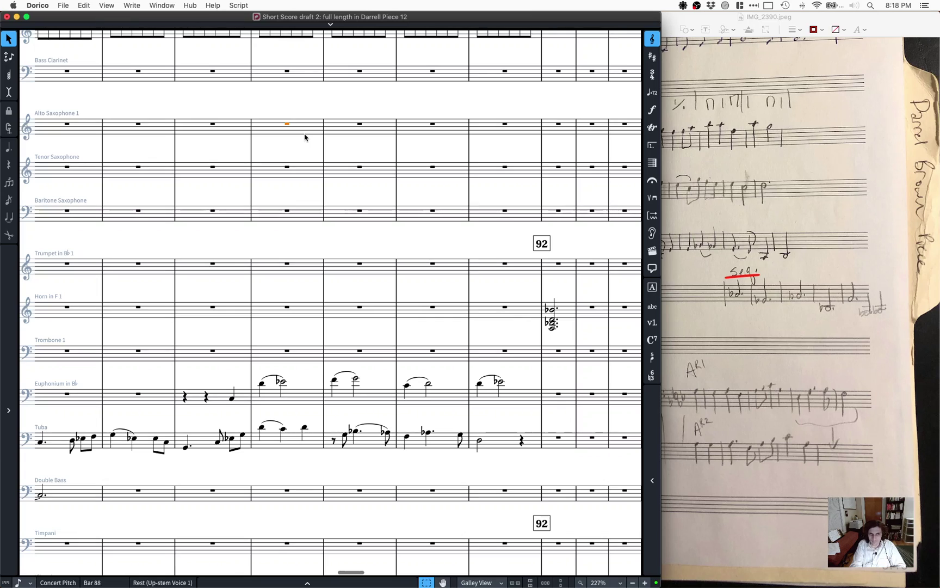
key(shift+n)
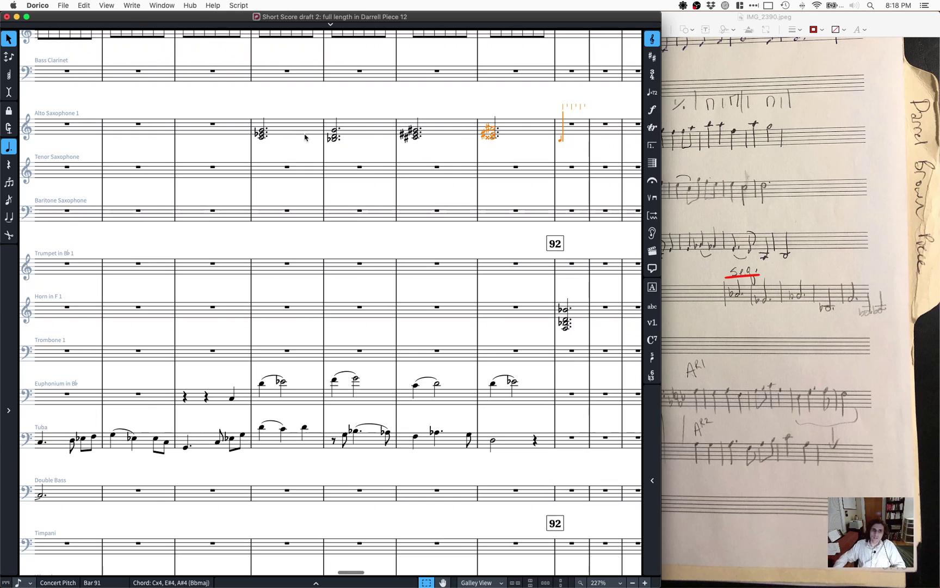
key(Escape)
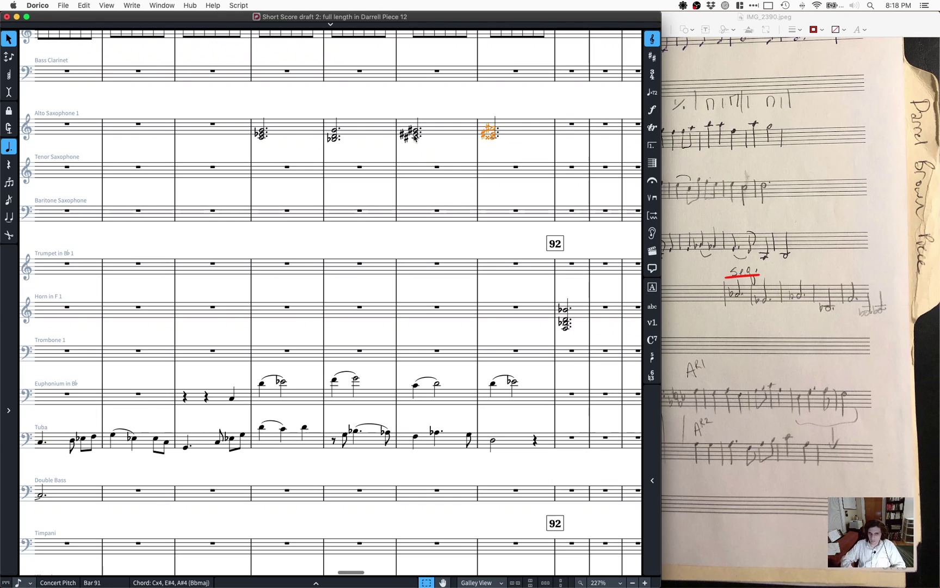
shift+click(415, 136)
key(alt+equal)
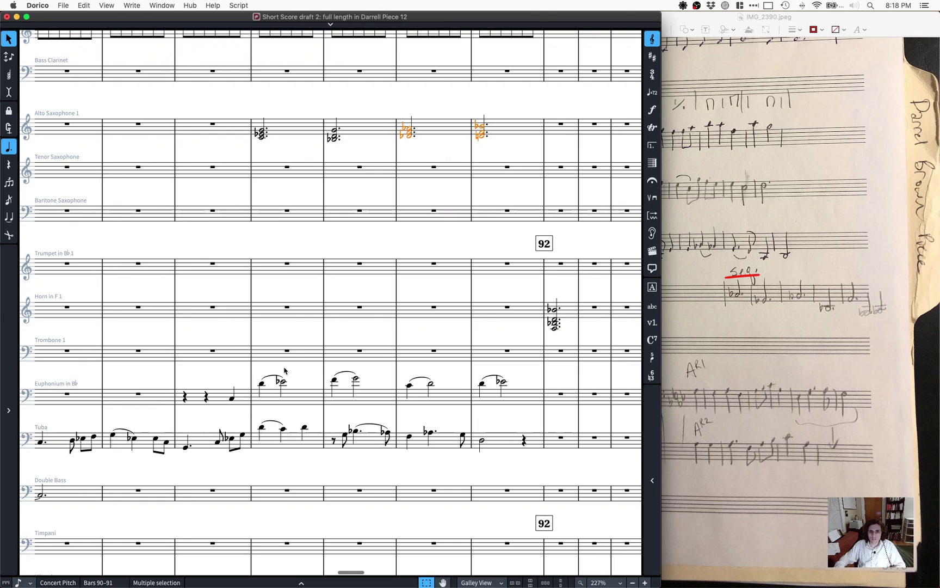
Step: Play back the saxophone through euphonium parts in bars 88–91, then lower the euphonium's second note in bar 90 to Db4
scroll(284, 370, down, 2)
shift+click(277, 392)
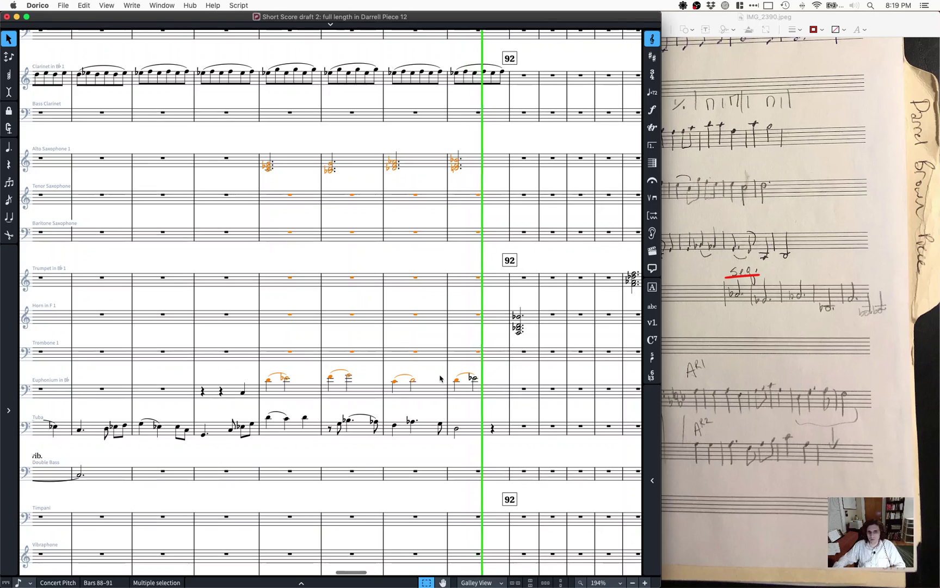
key(space)
click(413, 381)
key(minus)
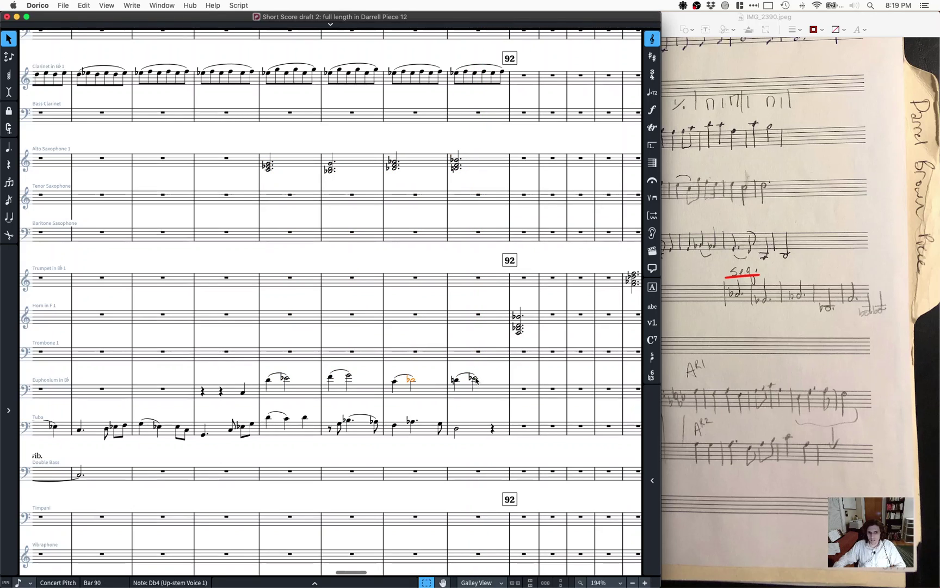
Step: Shorten the euphonium's second note in bar 91 to a quarter note and add a quarter-note D4 on beat 3
click(475, 378)
key(6)
key(r)
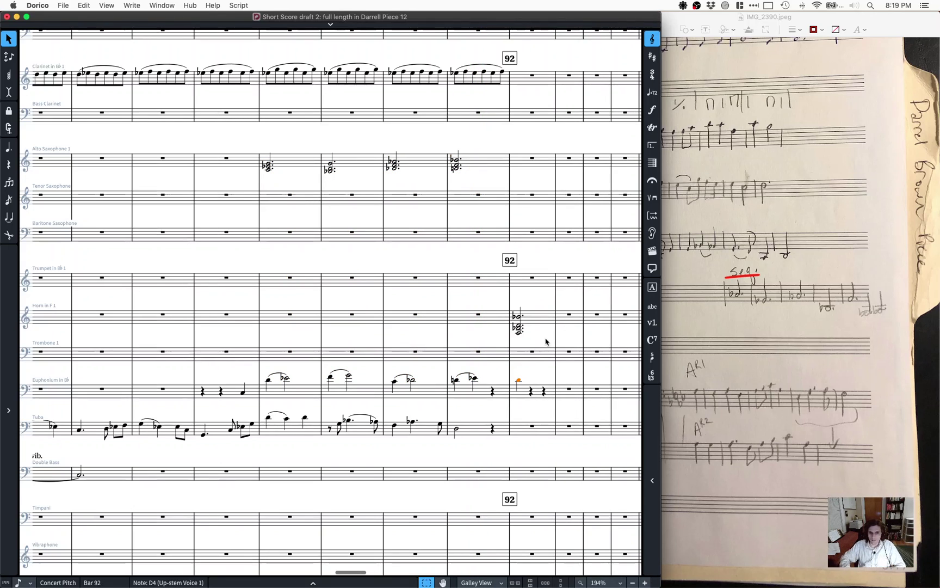
key(alt+Left)
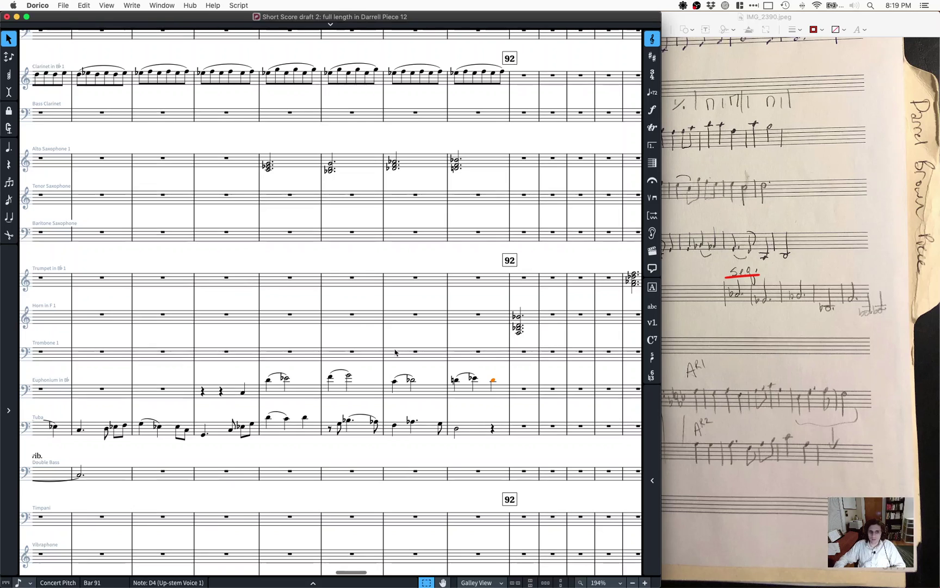
Step: Add a p dynamic to the Alto Saxophone 1 chord in bar 88
scroll(546, 341, left, 3)
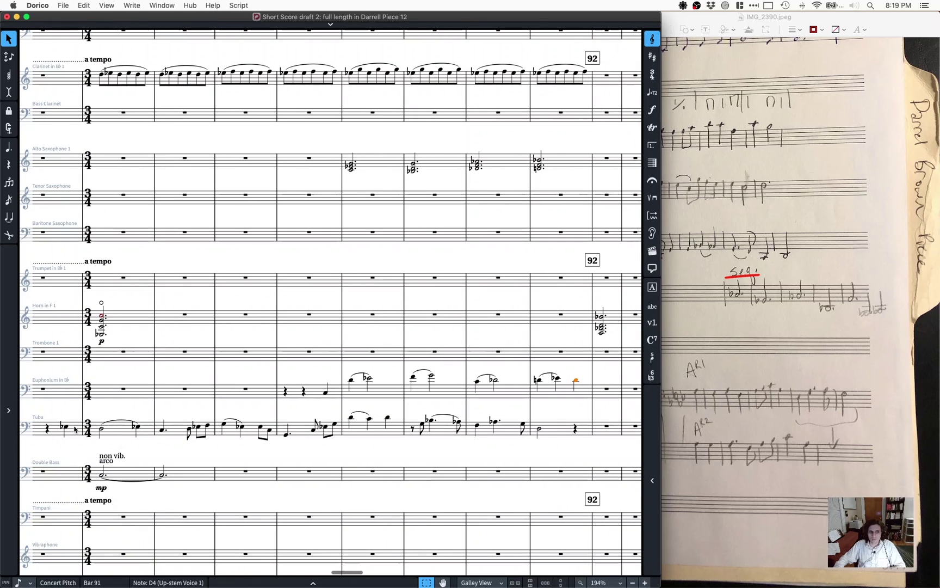
scroll(174, 371, right, 2)
scroll(174, 371, right, 2)
scroll(174, 371, up, 1)
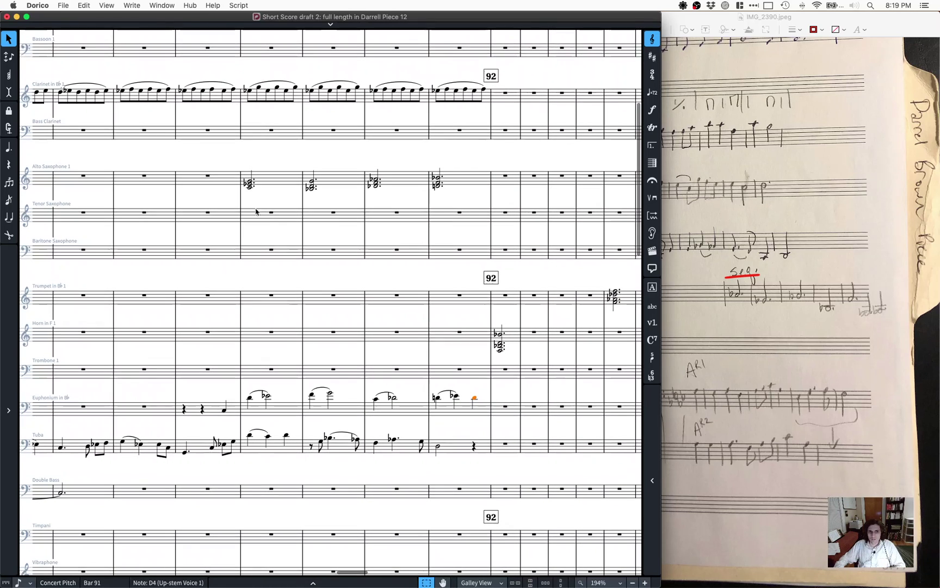
click(249, 183)
key(shift+d)
key(Return)
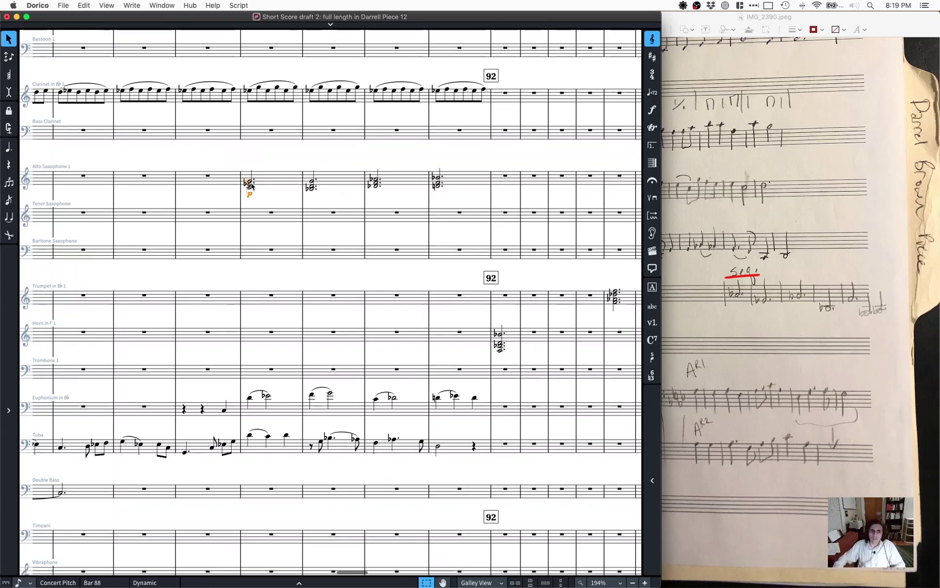
Step: Examine the saxophone, horn, euphonium and tuba parts across bars 82–92
scroll(256, 206, left, 10)
scroll(262, 226, right, 10)
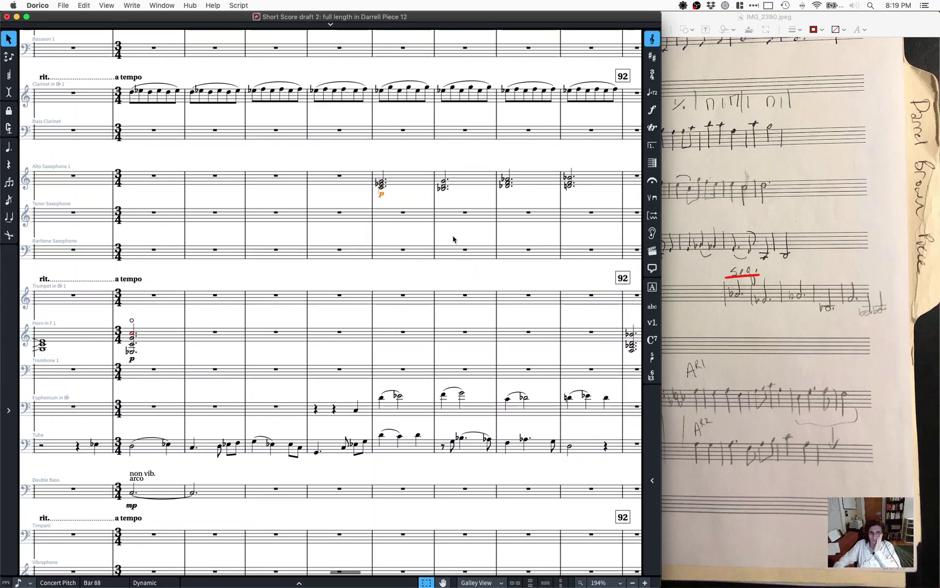
click(132, 359)
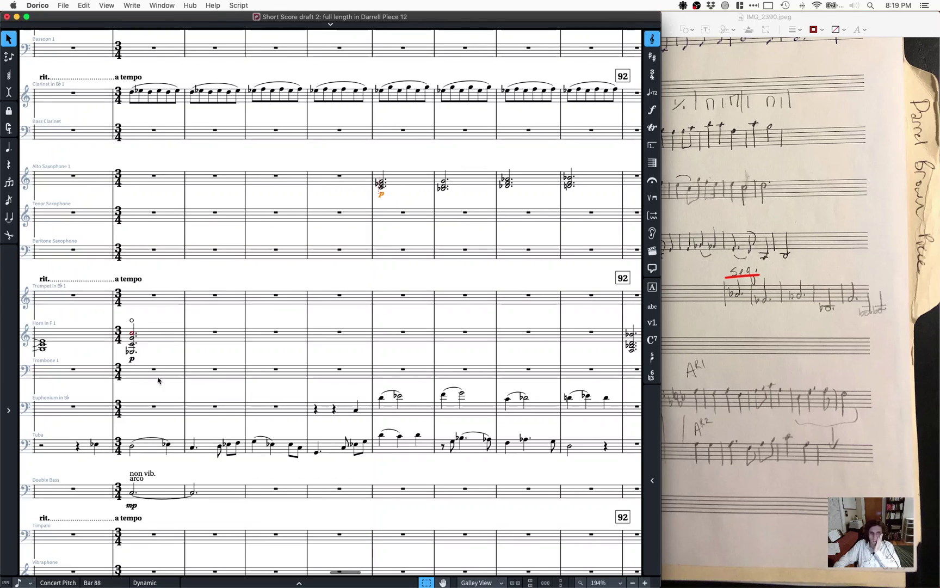
scroll(184, 329, up, 1)
scroll(184, 329, right, 5)
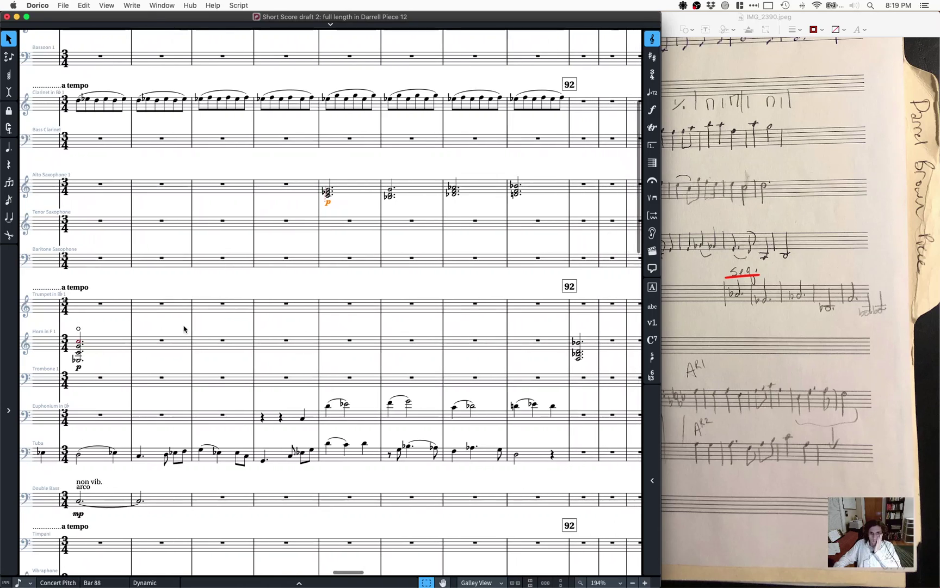
scroll(184, 329, right, 5)
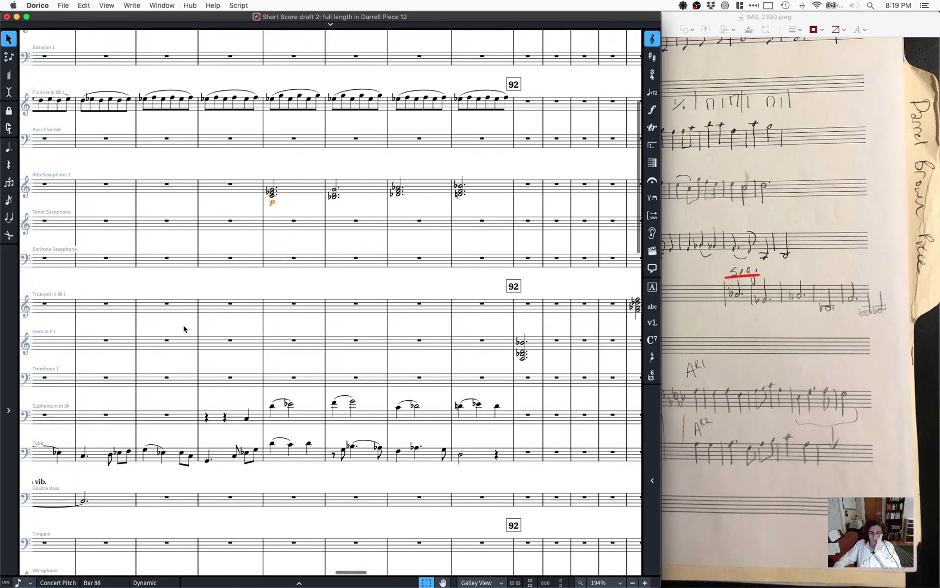
scroll(184, 329, right, 6)
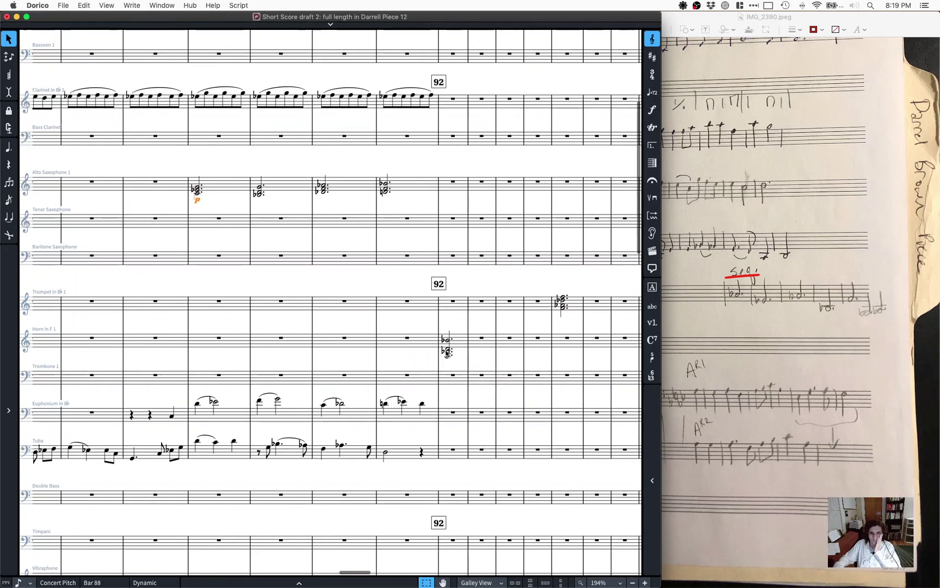
Step: Check the leftover horn and trumpet chords after bar 91 and delete the Horn in F 1 chord in bar 92
click(451, 351)
scroll(450, 351, right, 3)
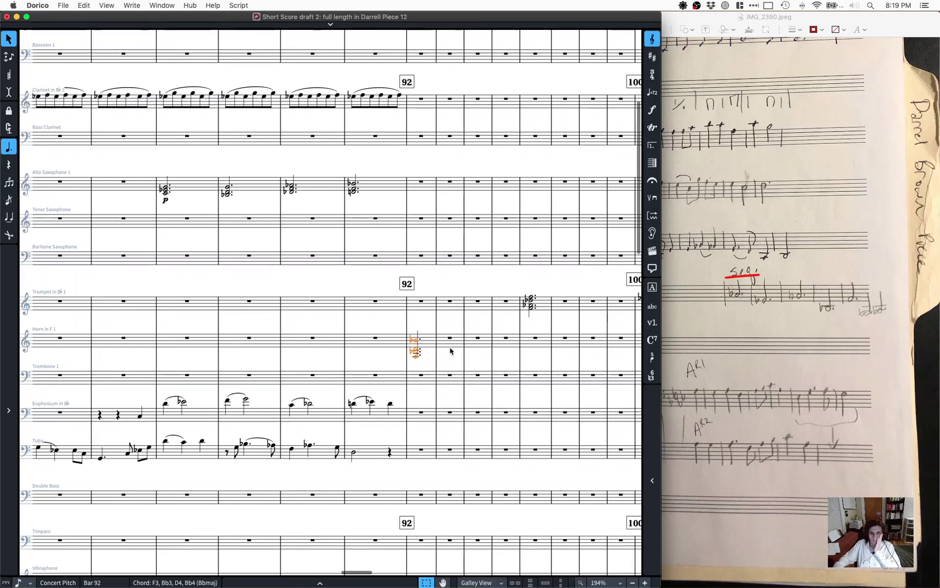
click(530, 305)
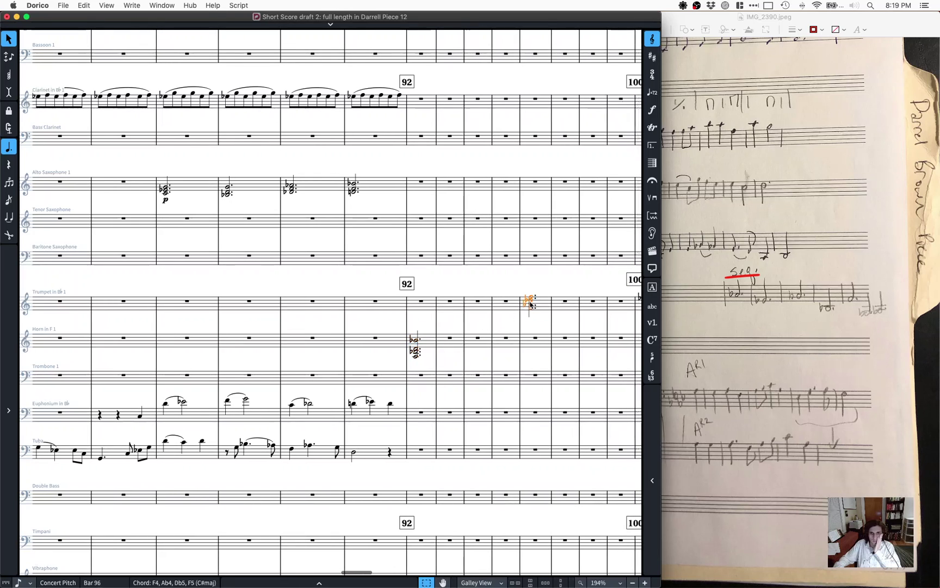
click(420, 347)
key(Delete)
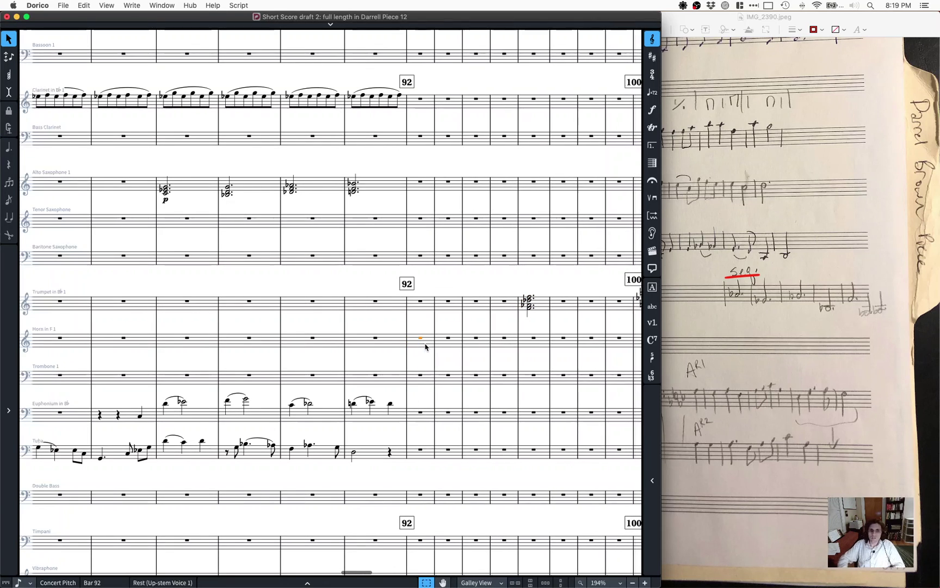
Step: Move the Trumpet in Bb 1 chords in bars 96 and 100 four bars earlier, so they start at bar 92
click(529, 301)
scroll(474, 307, right, 5)
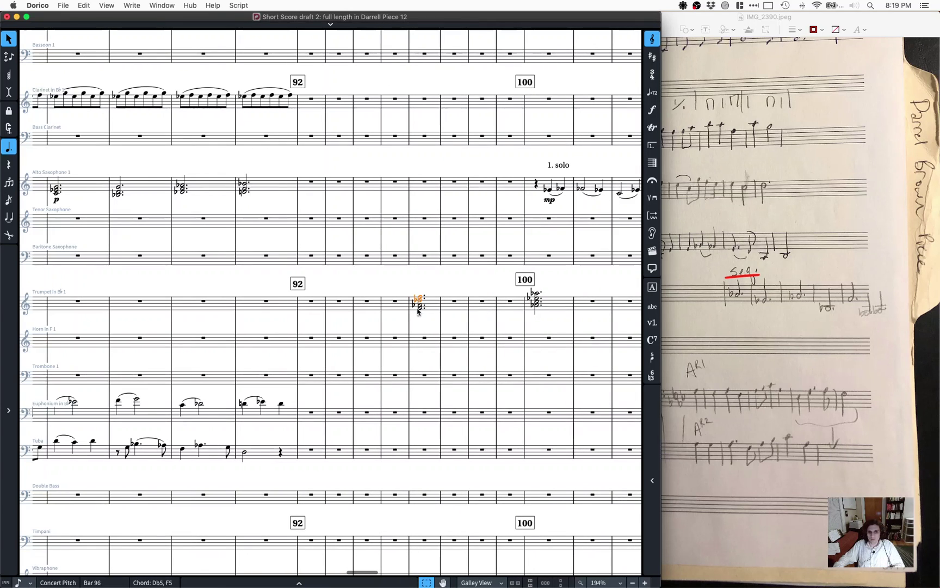
click(418, 312)
super+click(538, 305)
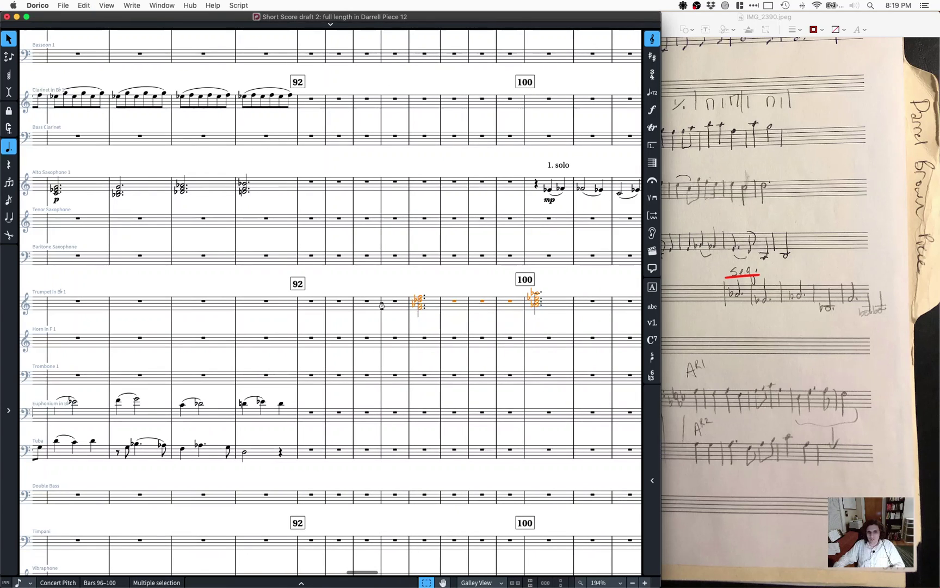
key(Delete)
click(311, 304)
key(super+v)
Step: Move the Trumpet in Bb 1 chords in bars 104–120 four bars earlier, so they start at bar 100
scroll(337, 304, right, 10)
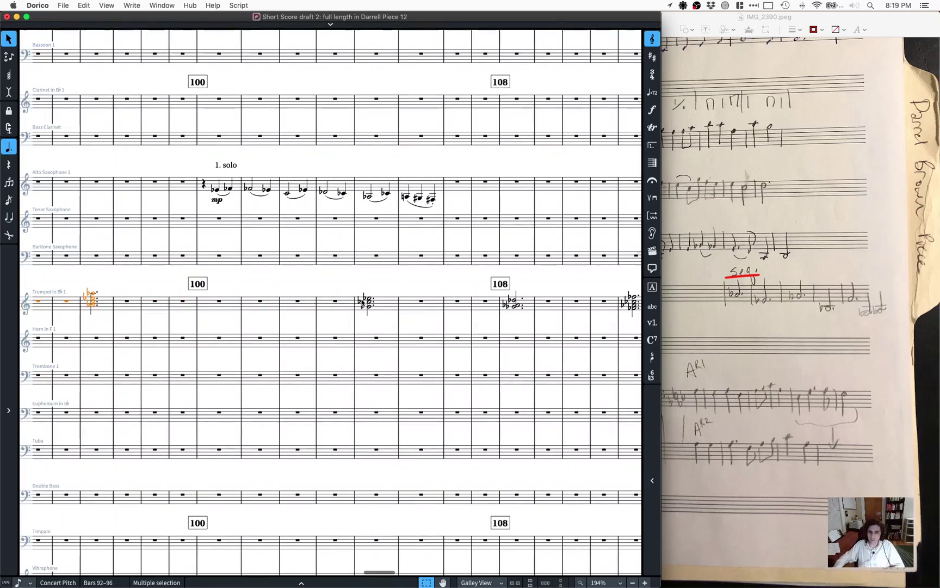
click(367, 302)
scroll(367, 302, down, 5)
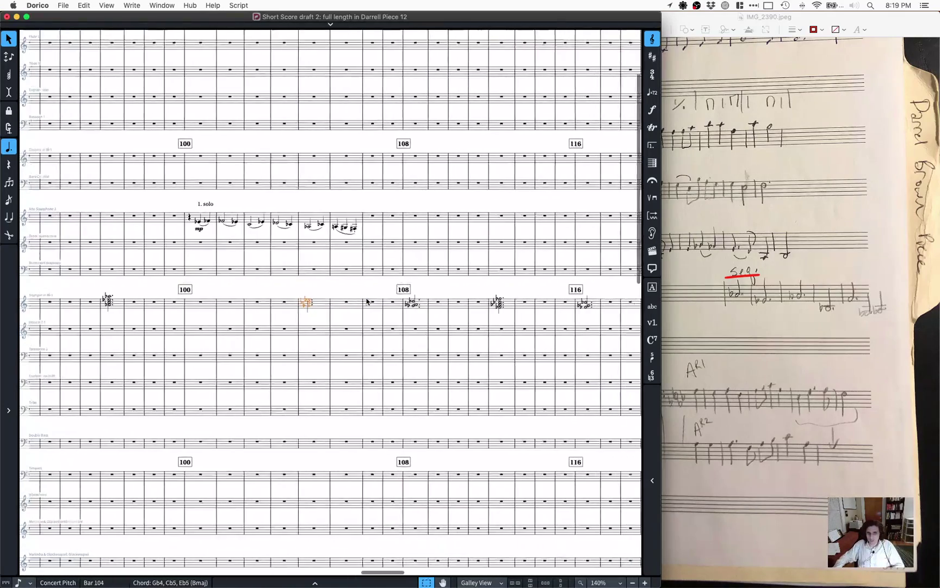
scroll(367, 302, right, 10)
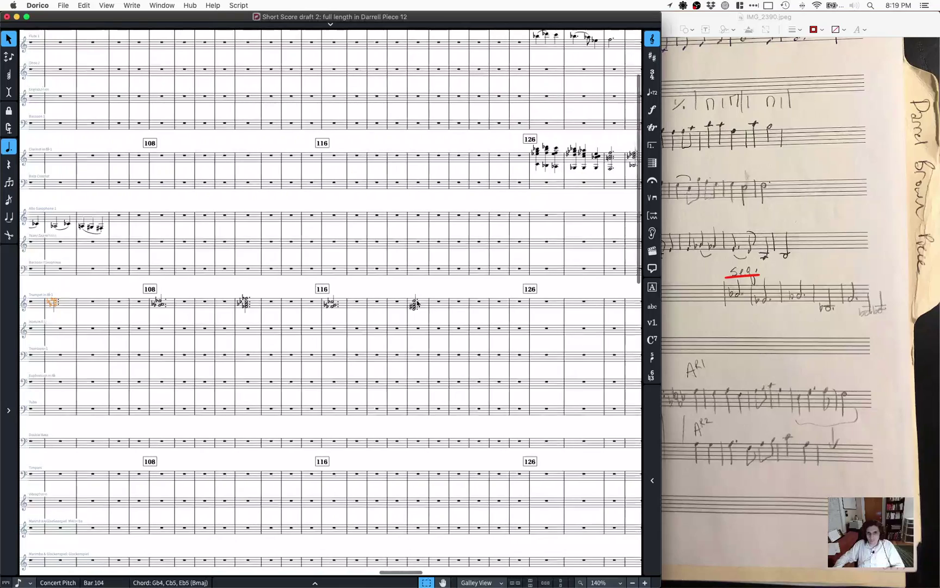
key(Escape)
scroll(399, 325, left, 15)
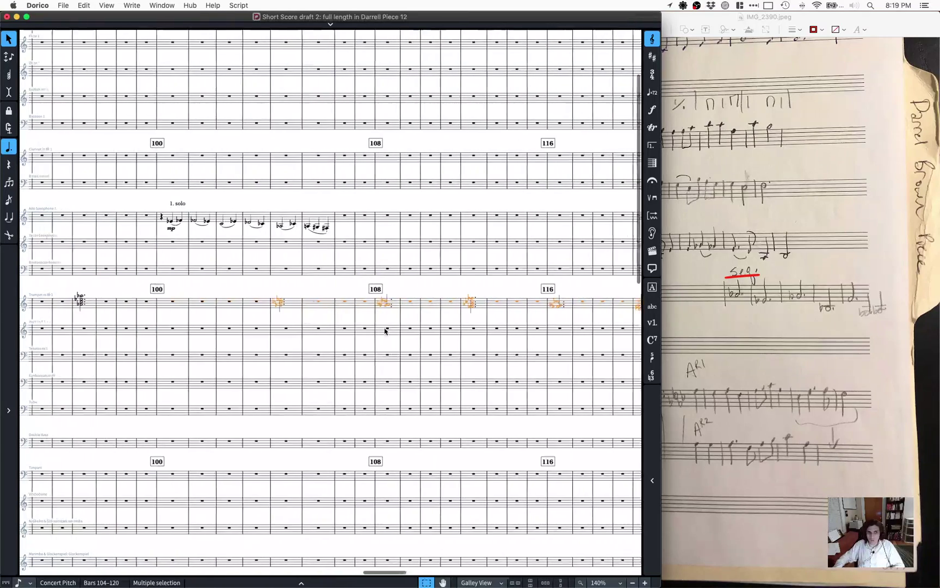
click(204, 307)
key(super+v)
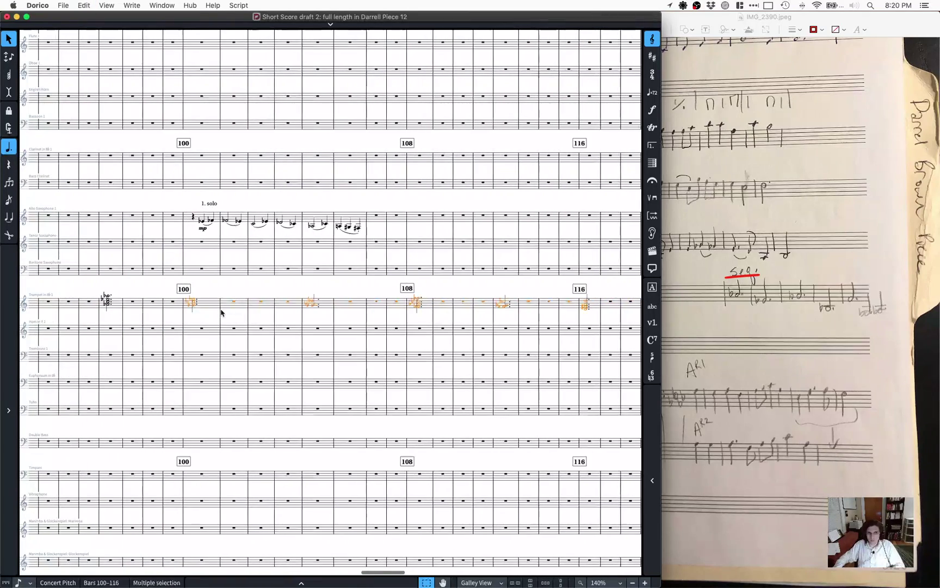
Step: Examine the trumpet chord sequence from bar 92 and the woodwind passage in bars 126–139
scroll(220, 310, right, 14)
scroll(220, 311, right, 3)
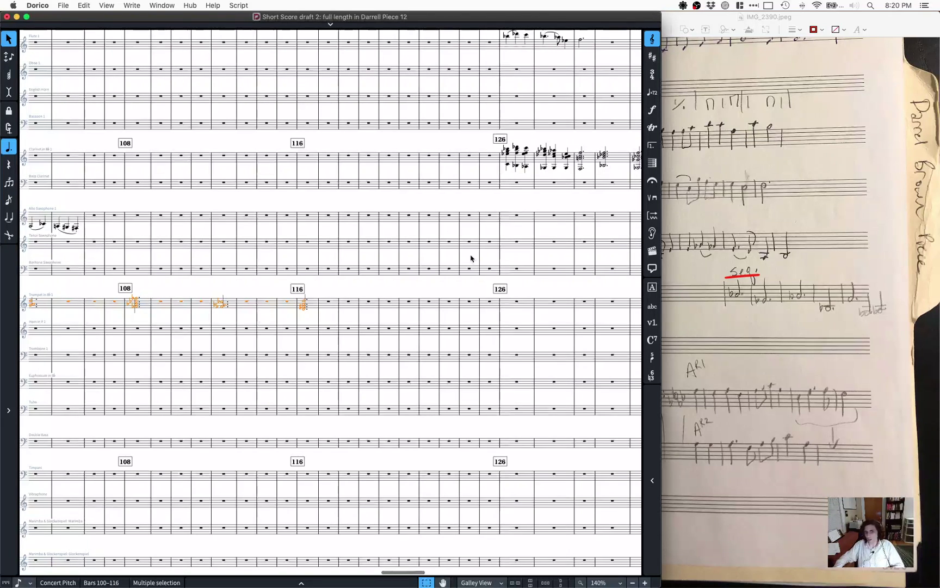
scroll(471, 258, left, 20)
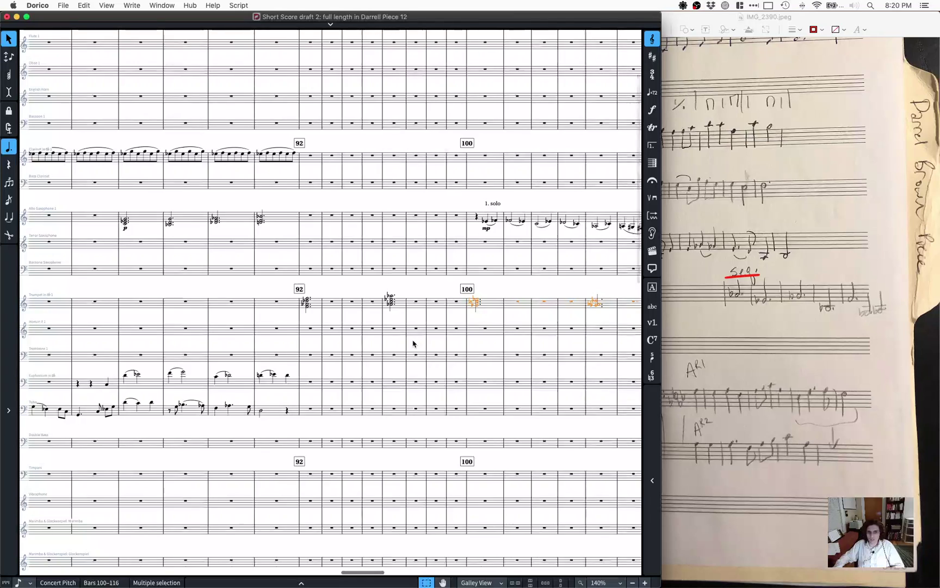
scroll(414, 341, right, 20)
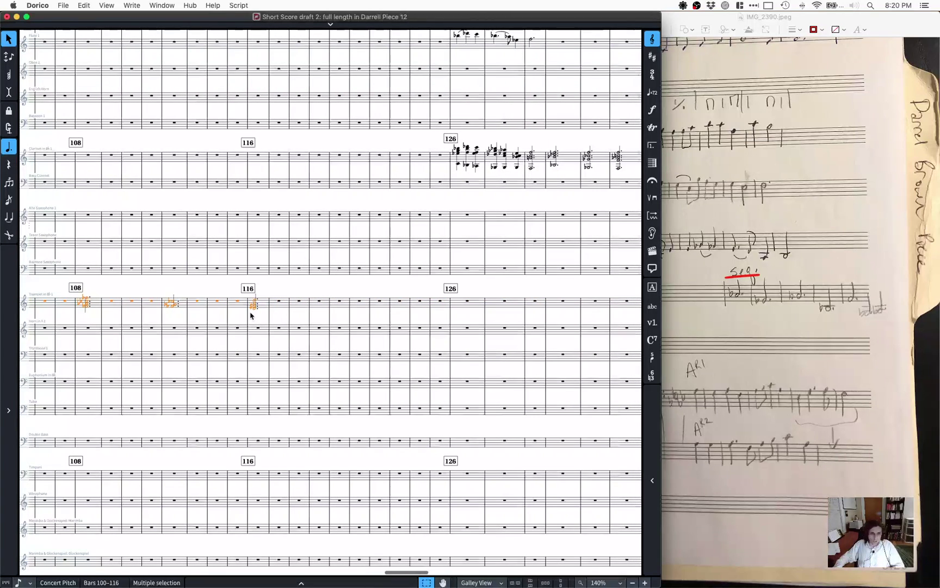
key(Escape)
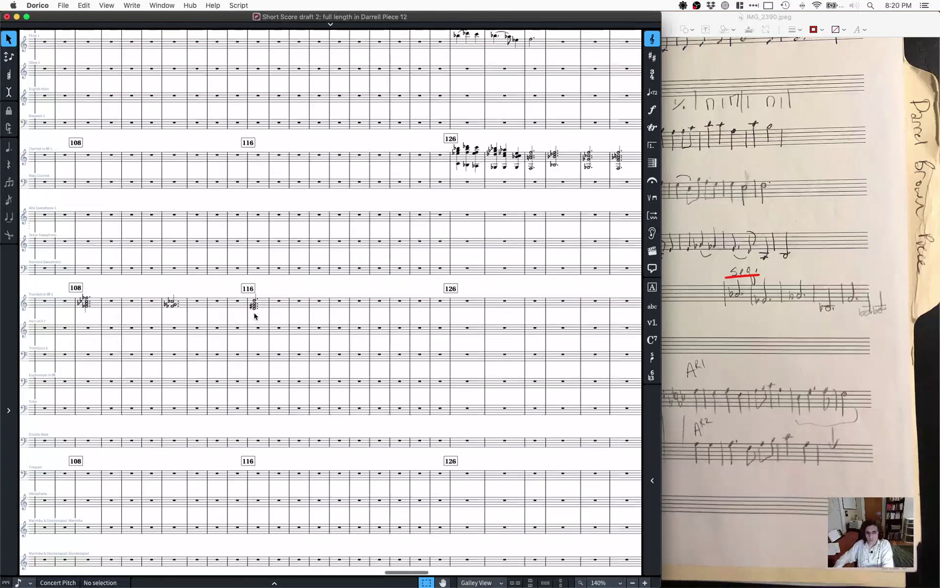
scroll(275, 308, up, 5)
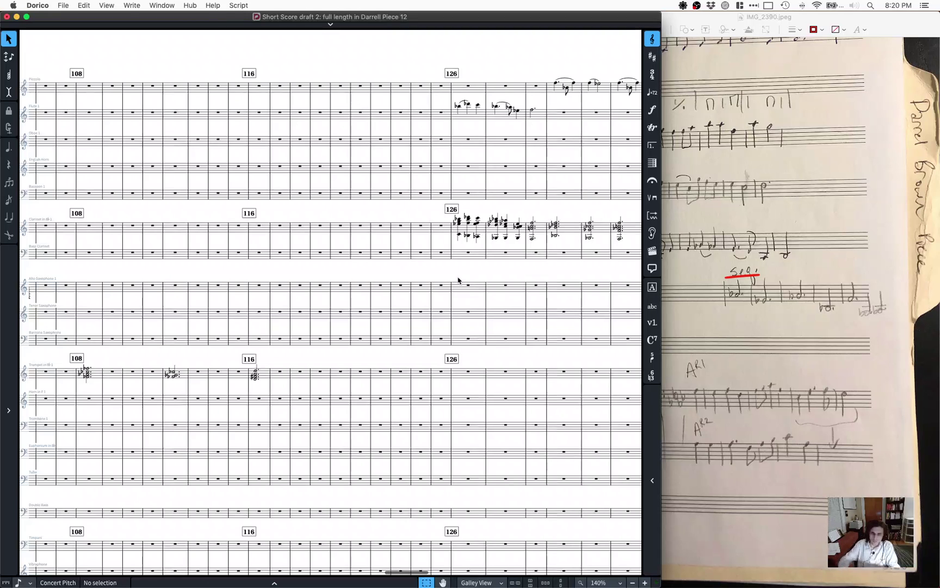
scroll(433, 289, right, 10)
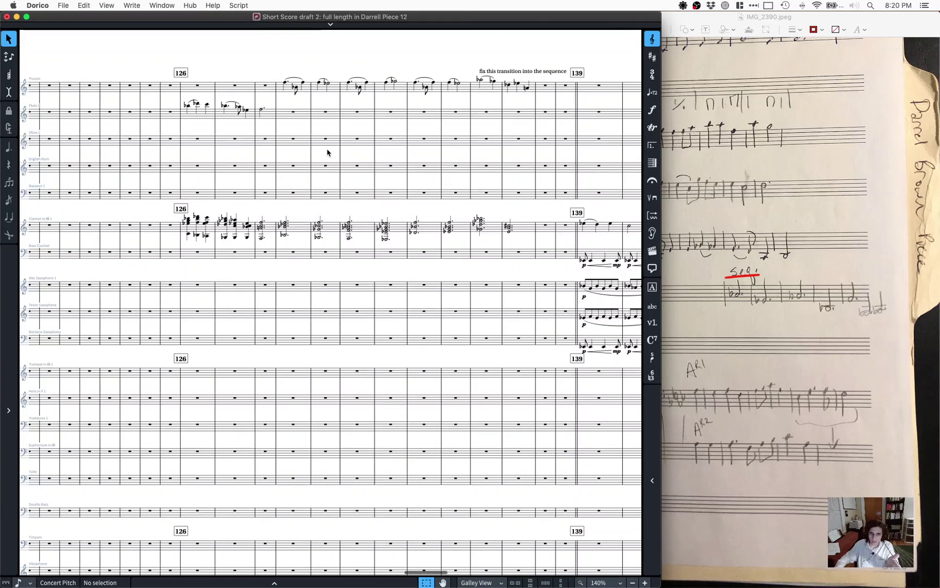
scroll(327, 152, left, 3)
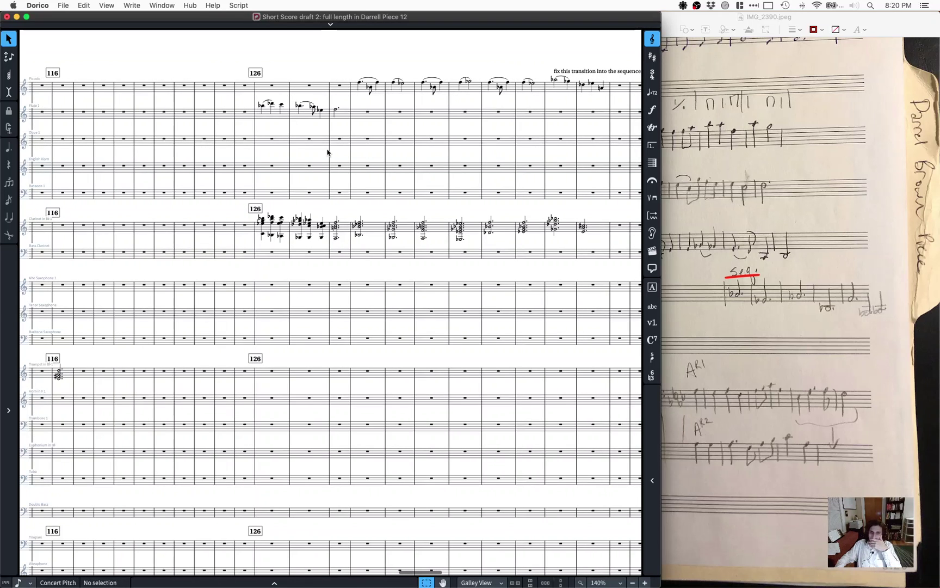
Step: Transpose the piccolo, flute and clarinet material in bars 126–136 down a minor second
click(275, 91)
scroll(527, 182, right, 2)
shift+click(548, 226)
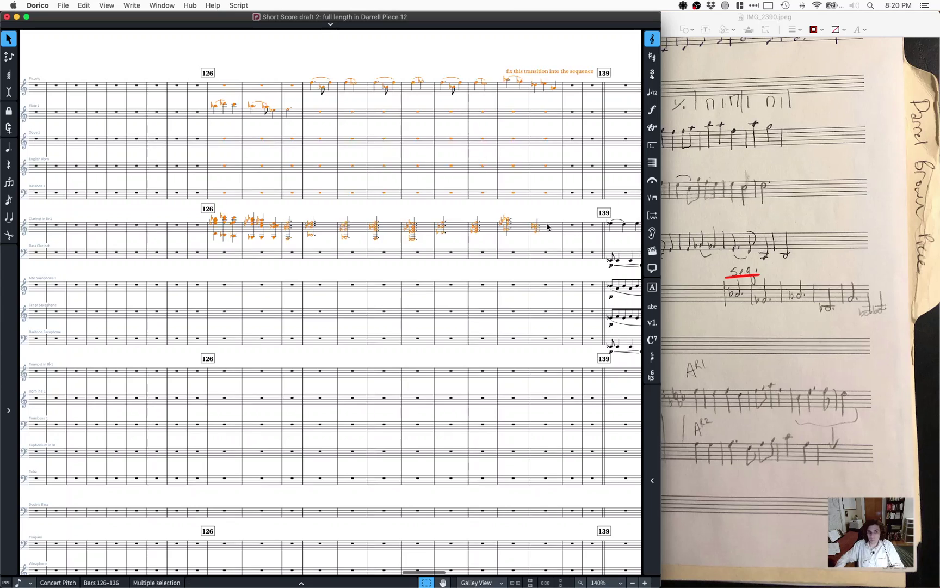
key(shift+t)
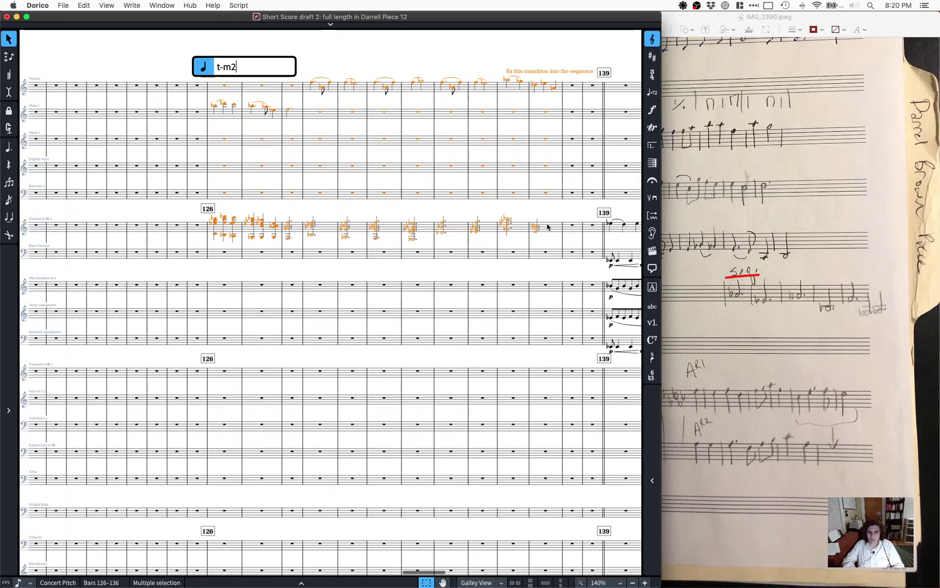
key(Return)
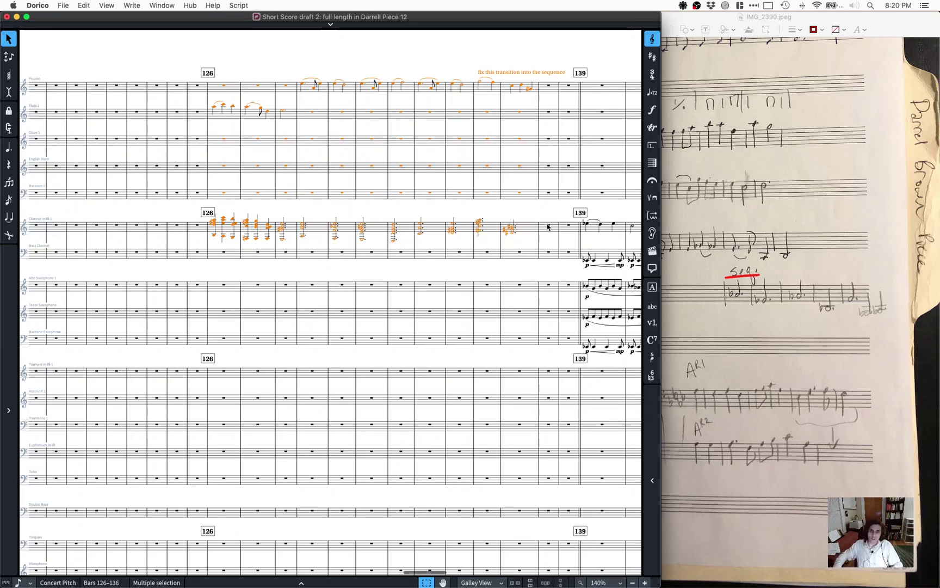
Step: Move the Trumpet in Bb 1 chord from bar 116 to the start of bar 126
scroll(445, 328, left, 10)
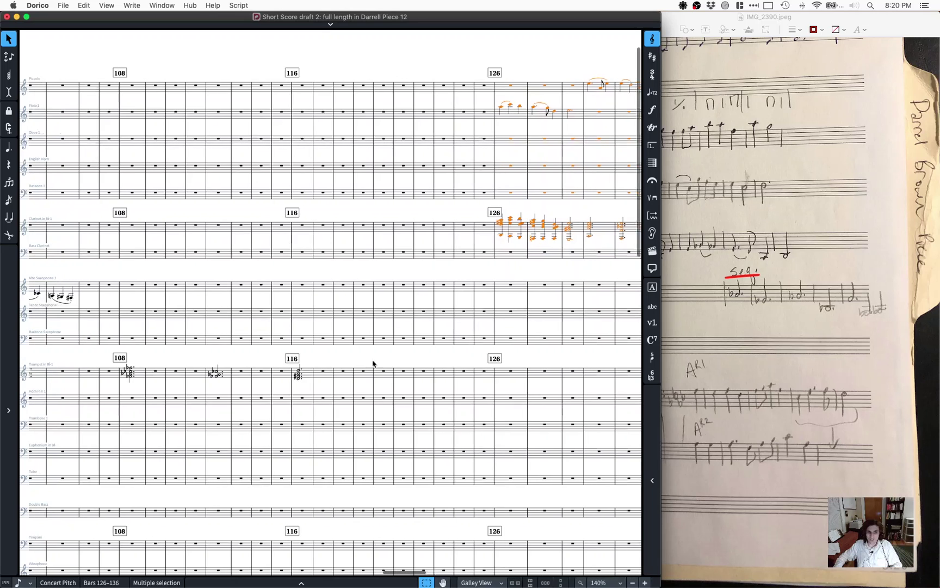
click(301, 378)
key(Delete)
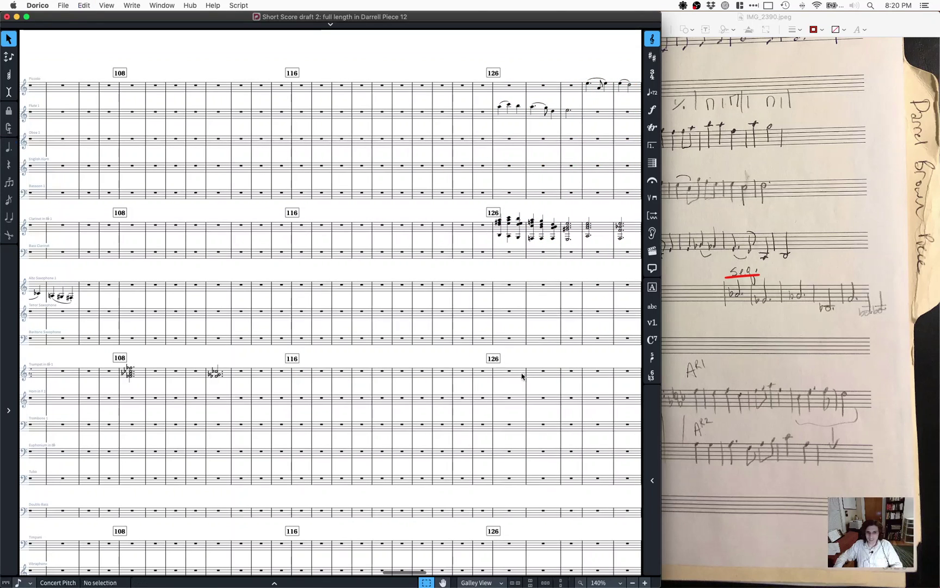
click(510, 376)
key(super+v)
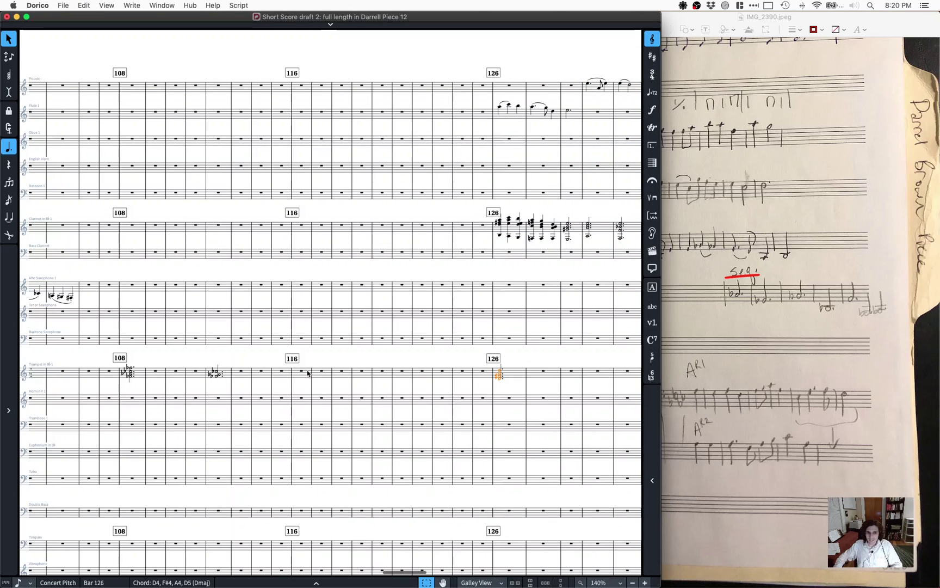
Step: Delete the ten empty bars from bar 116 so the passage at bar 126 begins at bar 116
click(308, 371)
key(shift+b)
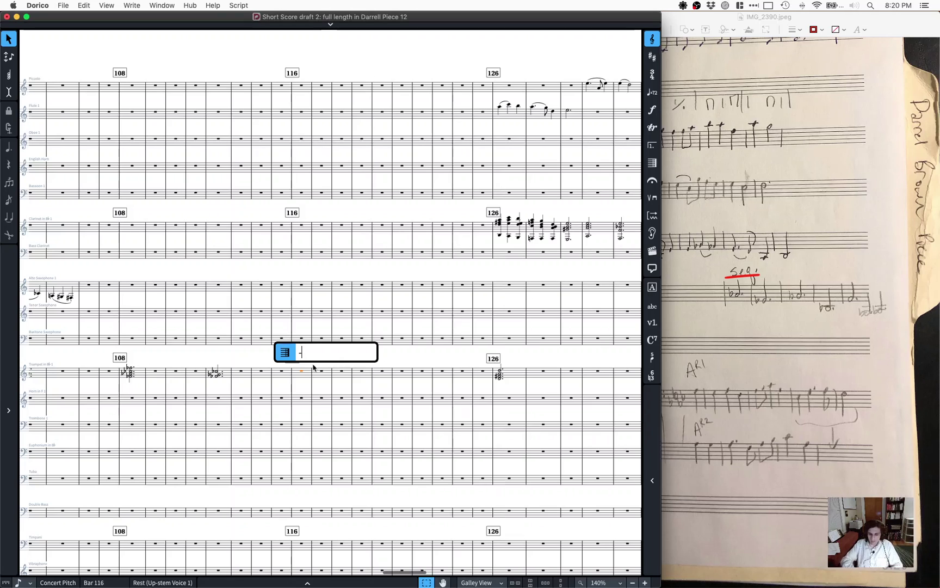
key(Return)
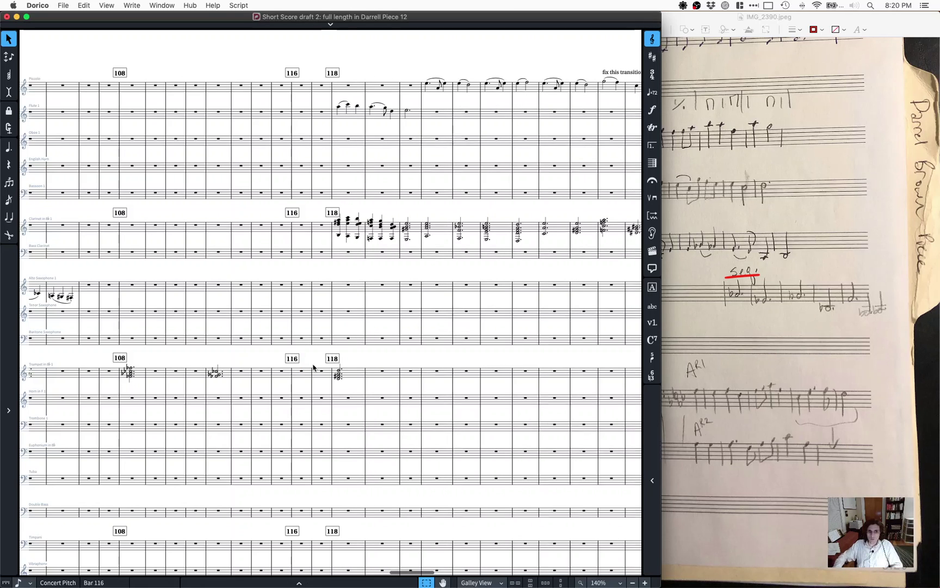
click(302, 375)
key(shift+b)
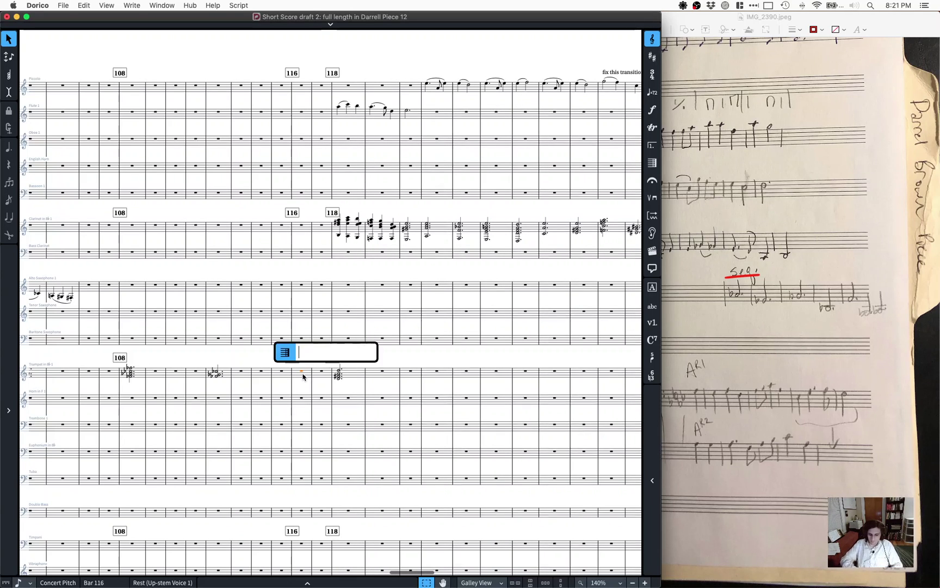
text(-2)
key(Return)
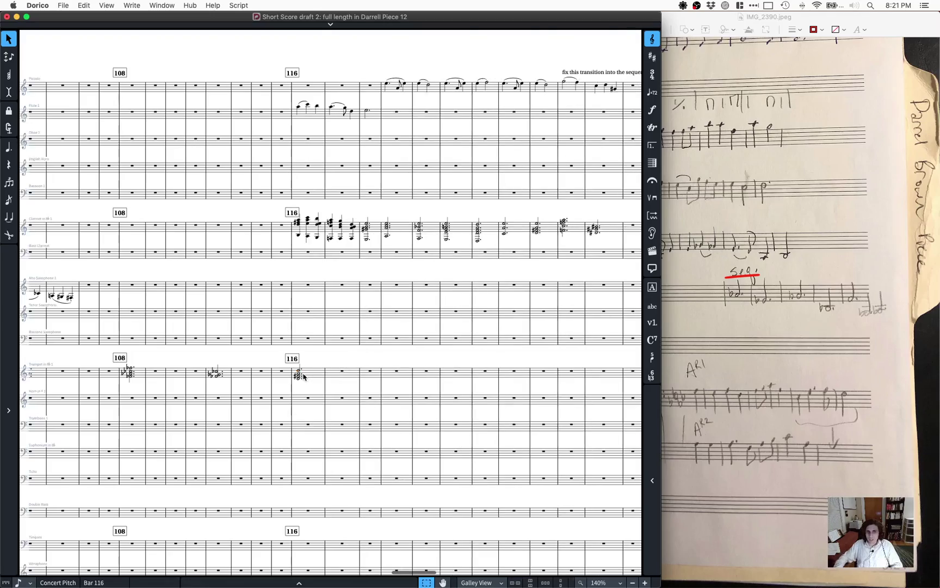
Step: Show the transport controls, play briefly from bar 167 to check the elapsed time, and review the score back to bar 108
scroll(273, 211, right, 10)
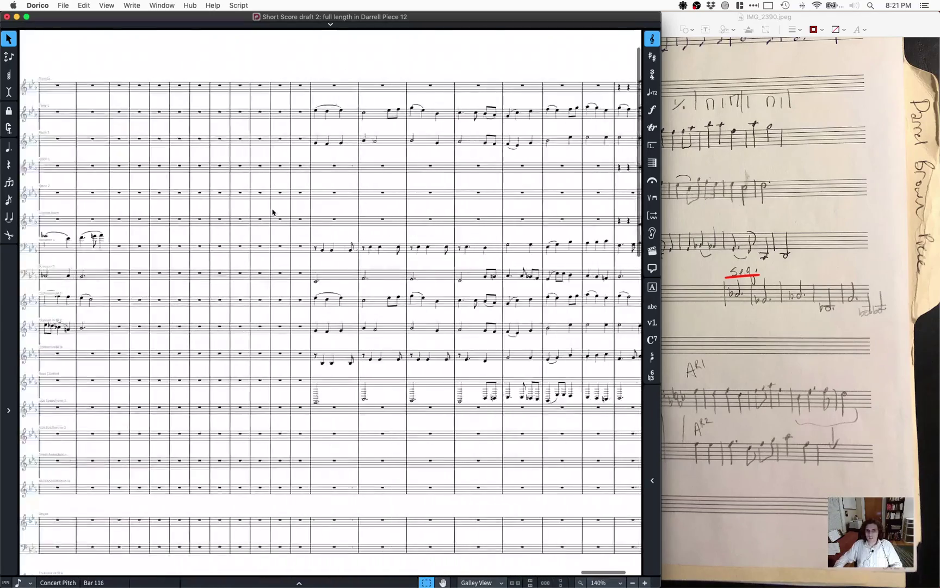
scroll(272, 212, right, 3)
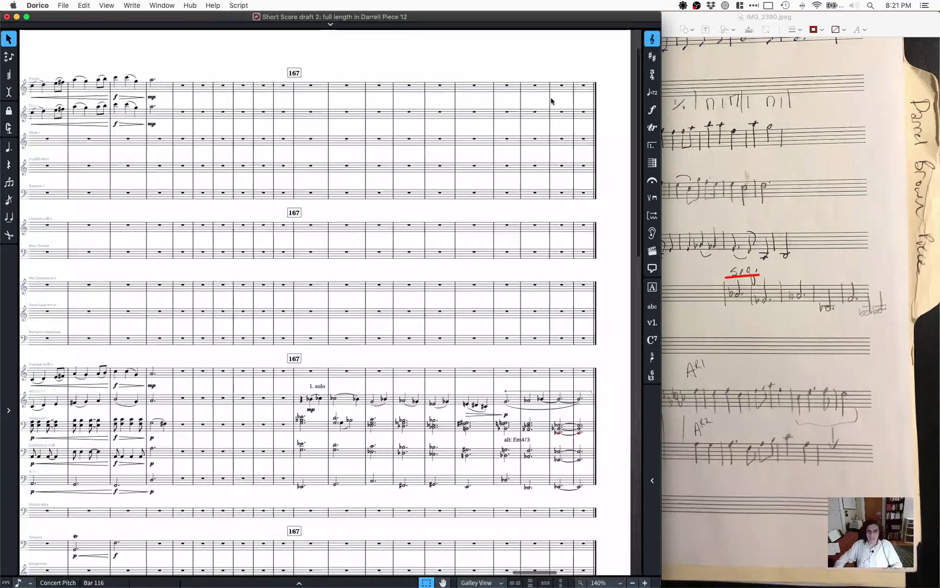
click(313, 87)
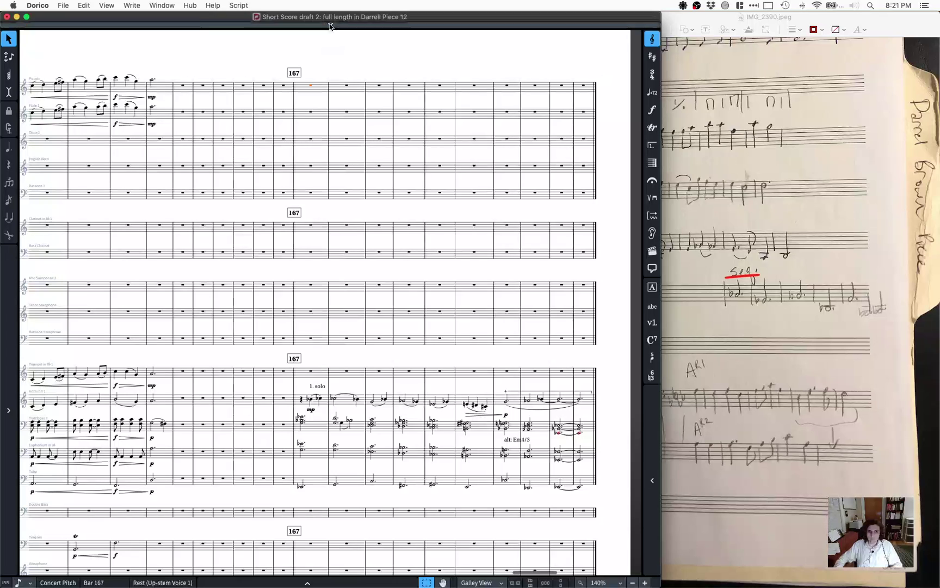
click(331, 24)
key(p)
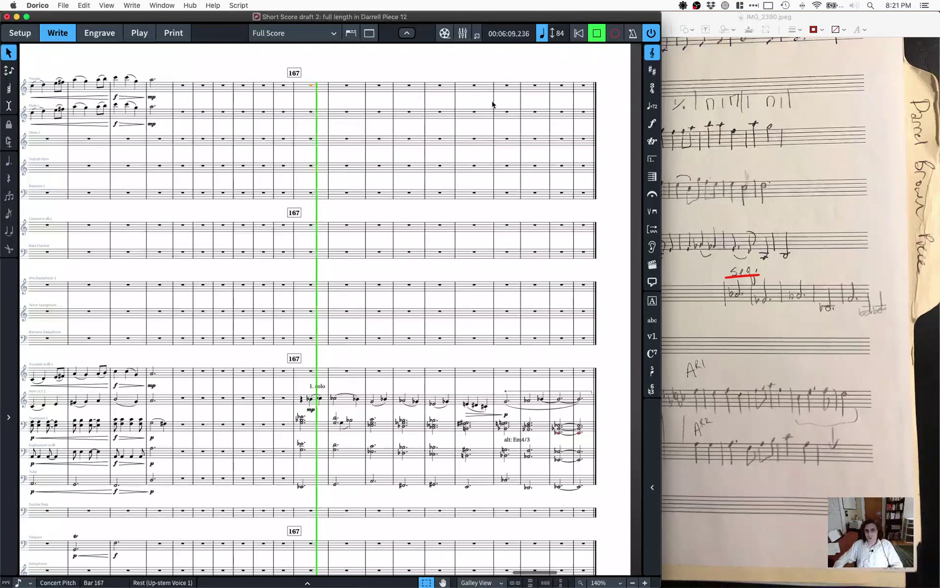
click(597, 34)
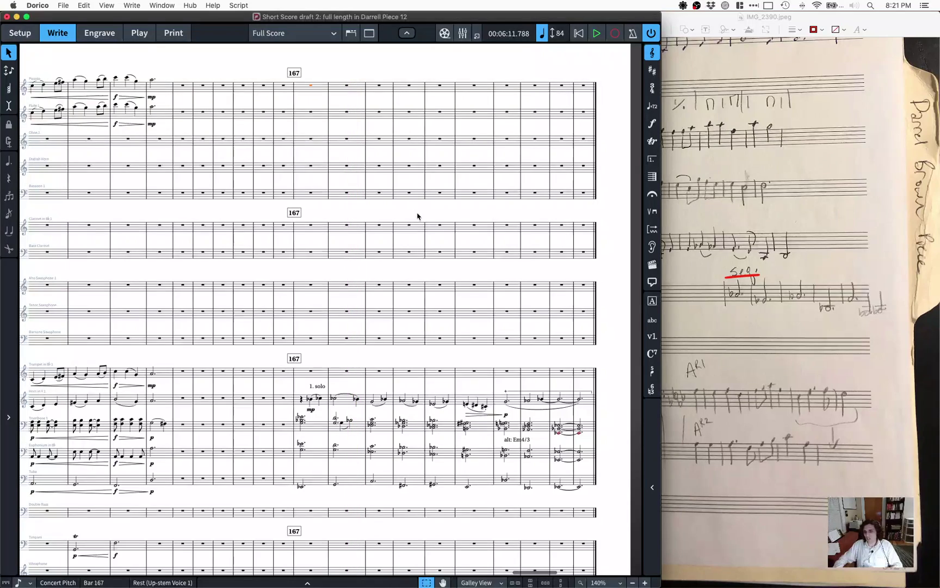
scroll(424, 219, left, 15)
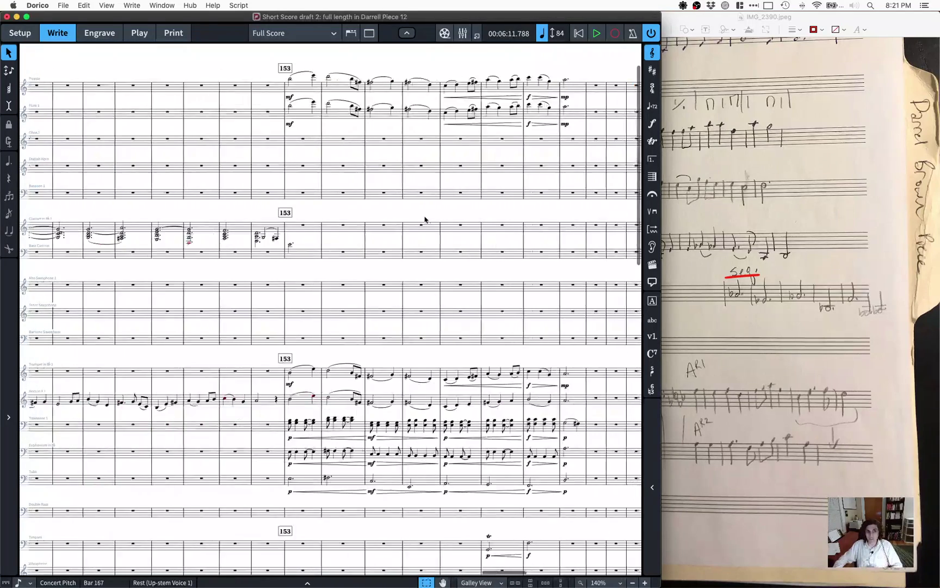
scroll(425, 219, left, 15)
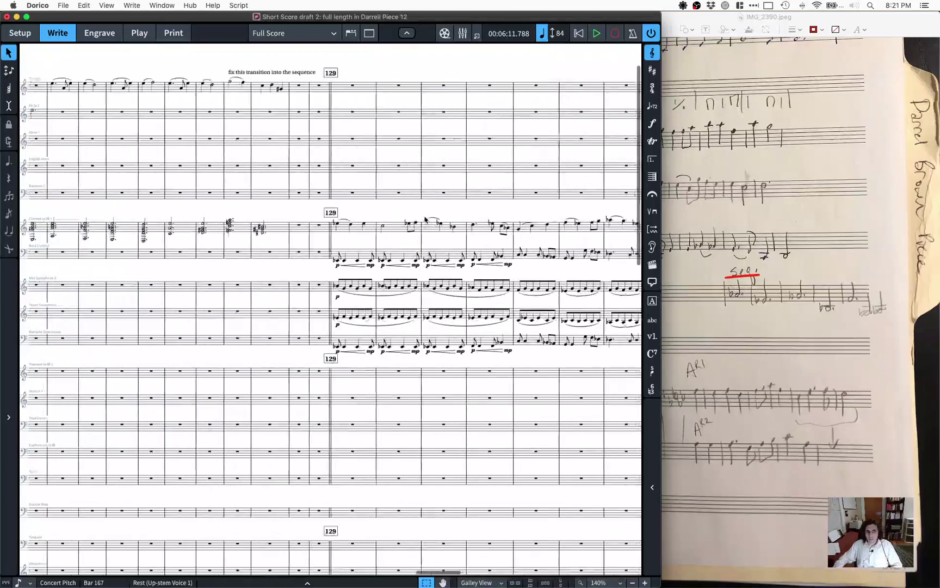
scroll(425, 219, left, 5)
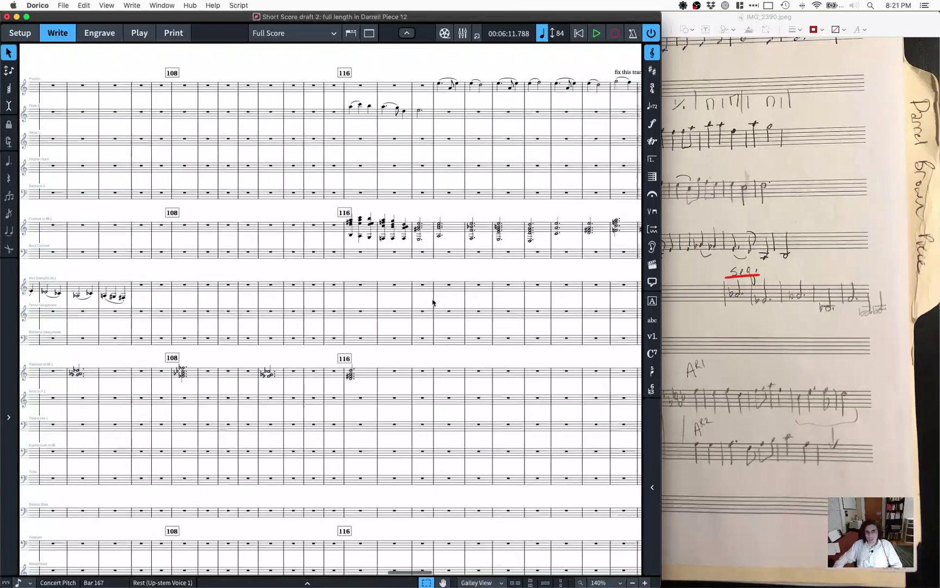
Step: Review the passage from rehearsal mark 129 back through bars 116, 108 and 92 to the 3/4 a tempo bar
scroll(443, 294, left, 3)
scroll(443, 294, right, 10)
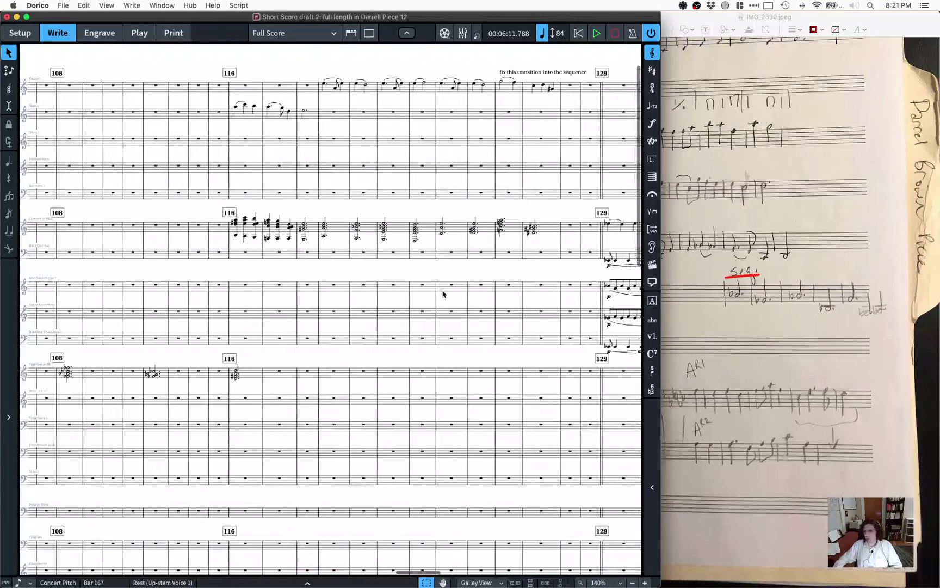
scroll(442, 293, right, 5)
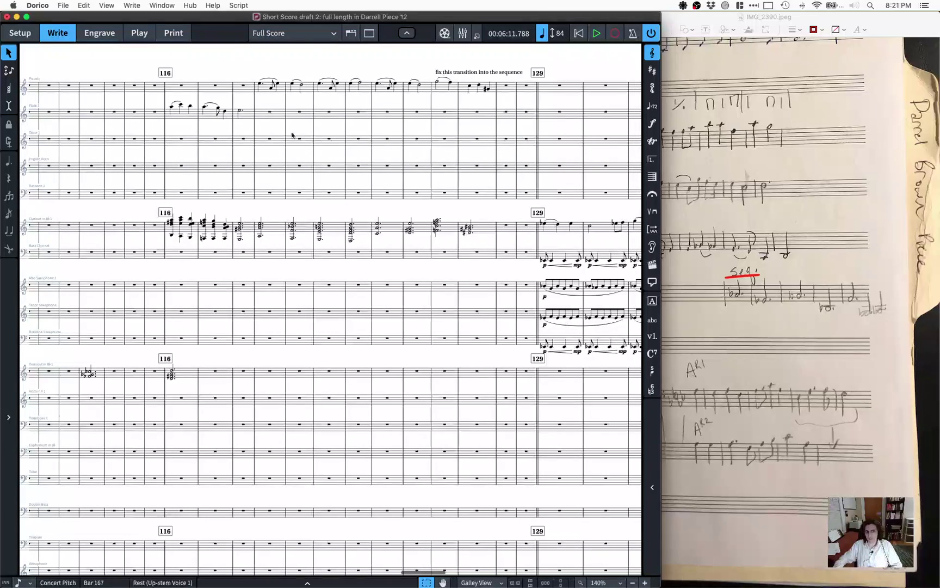
scroll(484, 248, left, 20)
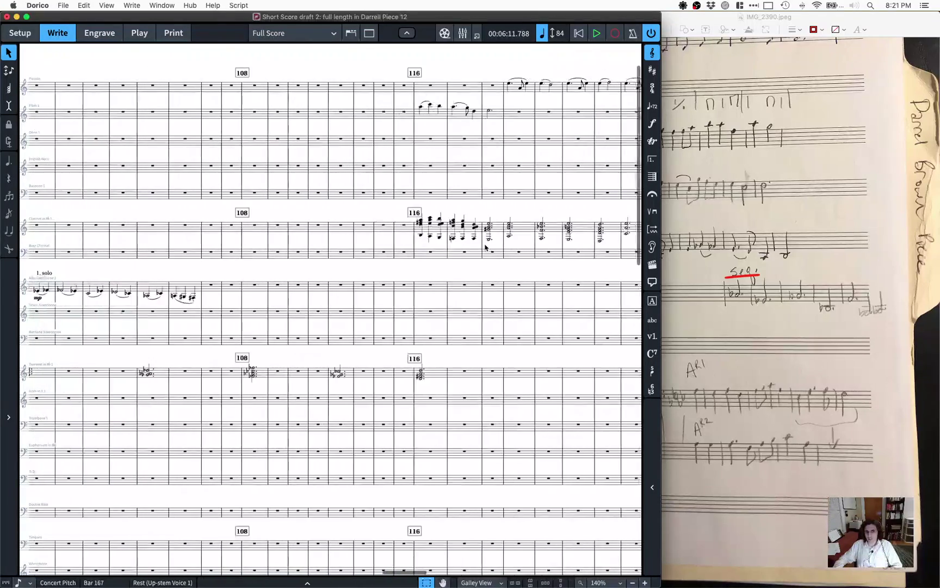
scroll(485, 248, right, 12)
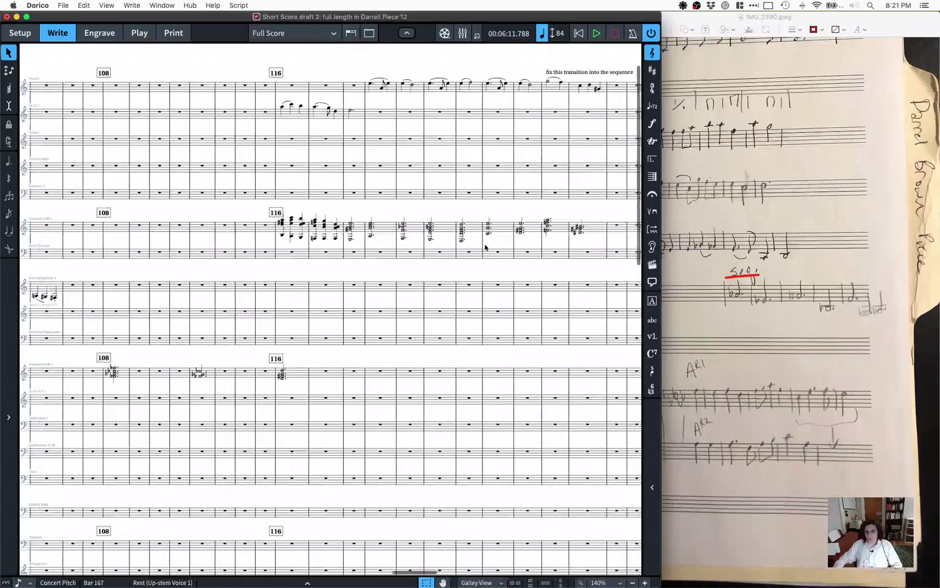
scroll(480, 248, left, 2)
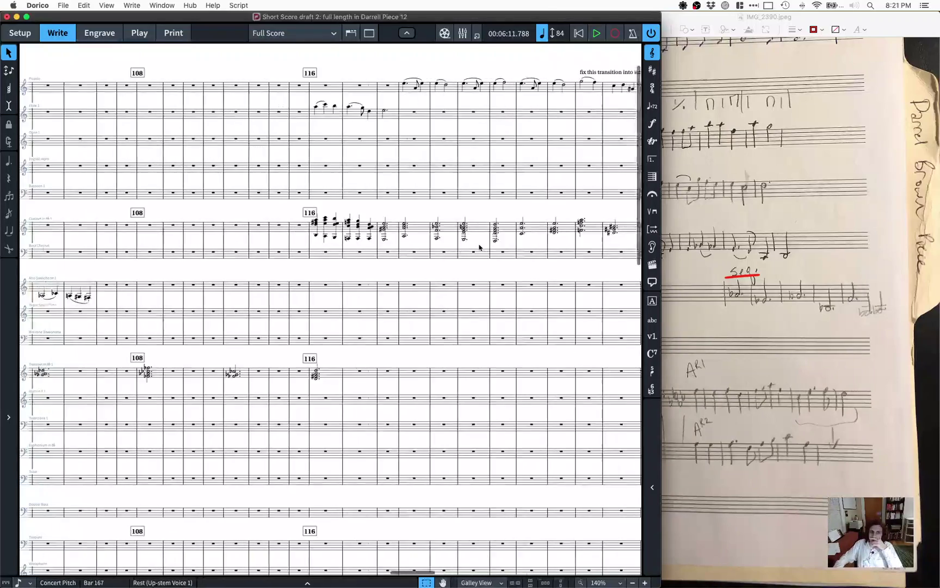
scroll(479, 248, left, 20)
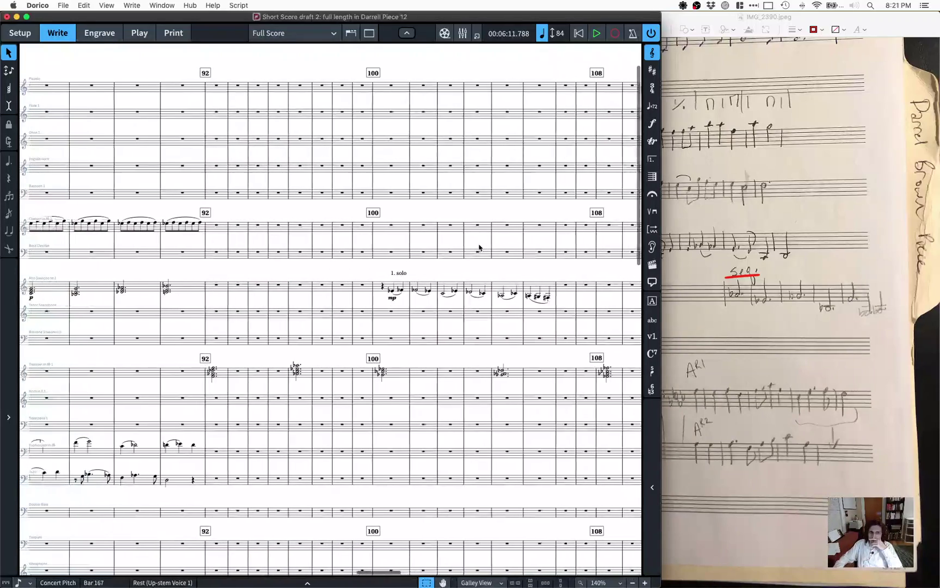
scroll(479, 248, left, 1)
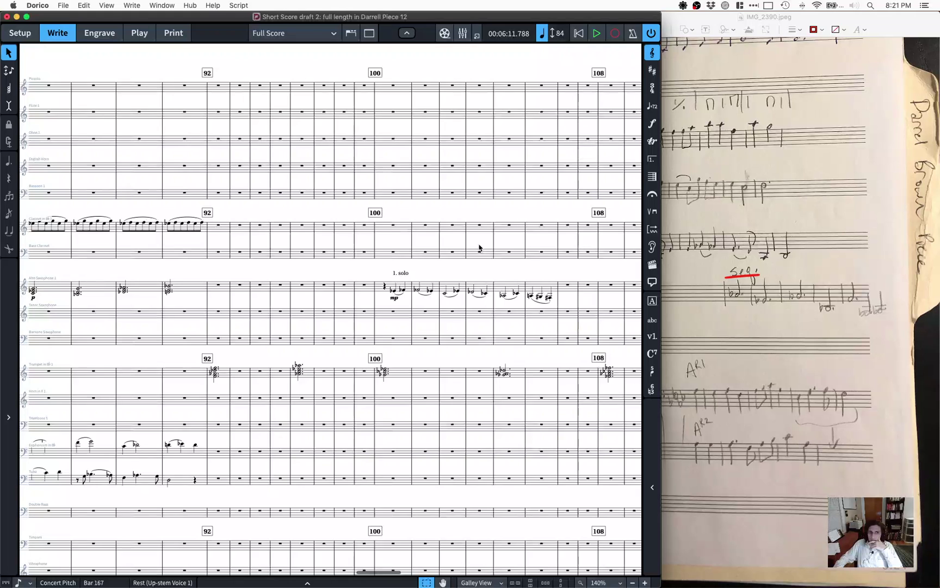
scroll(479, 248, left, 5)
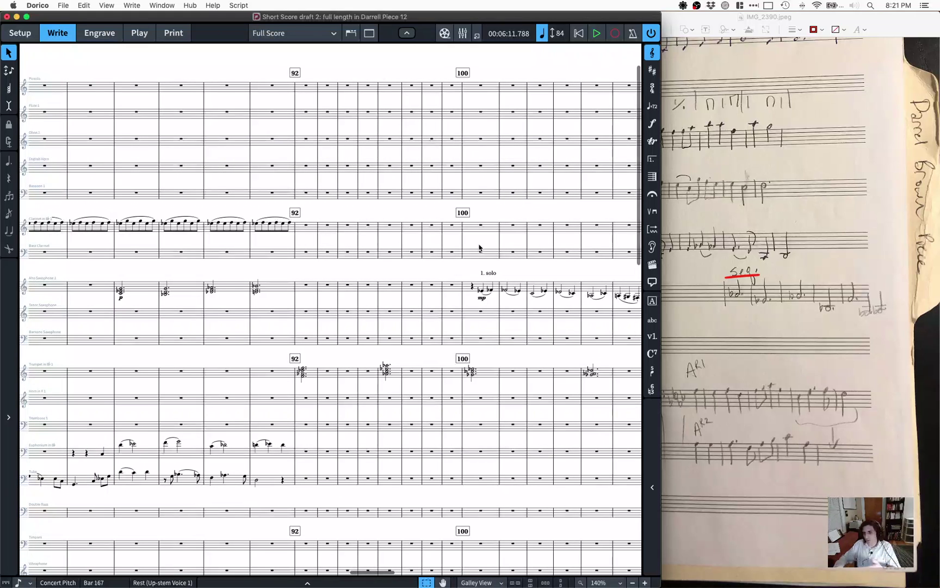
scroll(479, 247, left, 7)
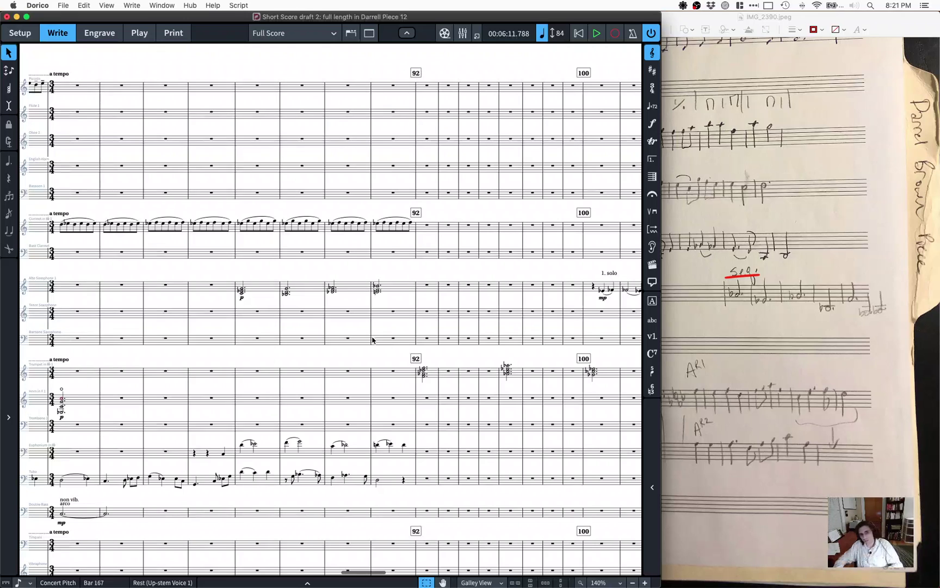
Step: Lengthen the Trumpet in Bb 1 chords from bar 92 to bar 116 so each is tied across two full bars
click(423, 372)
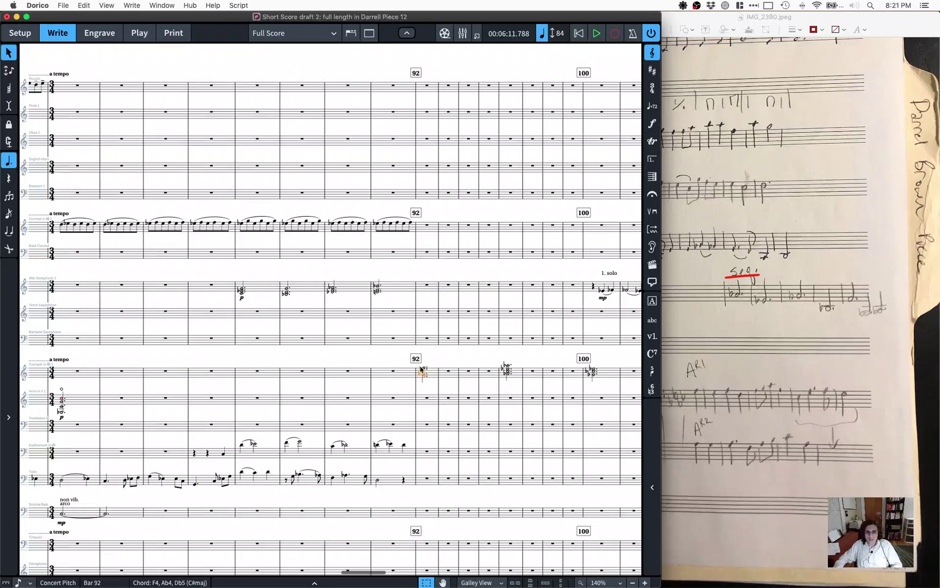
scroll(423, 373, right, 10)
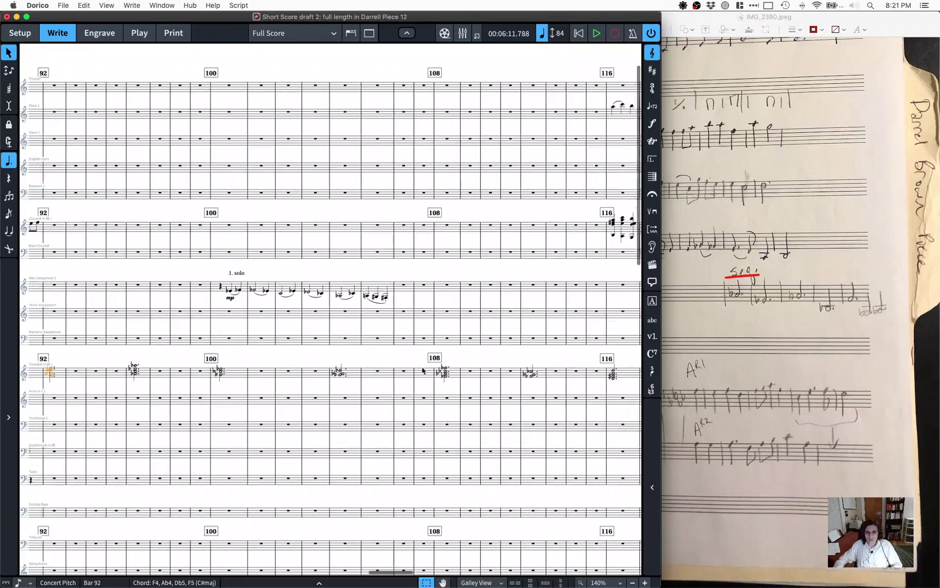
scroll(424, 372, right, 5)
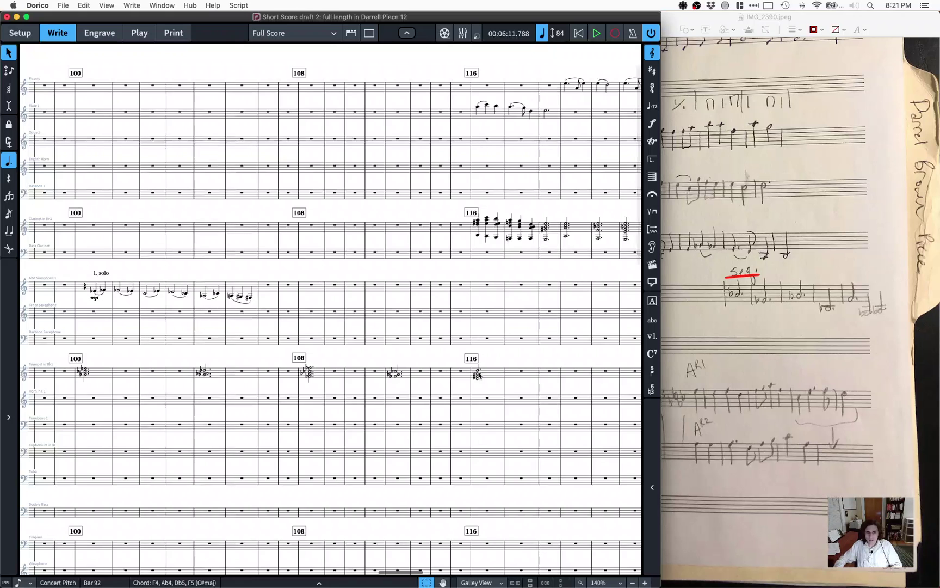
shift+click(479, 375)
scroll(378, 384, left, 5)
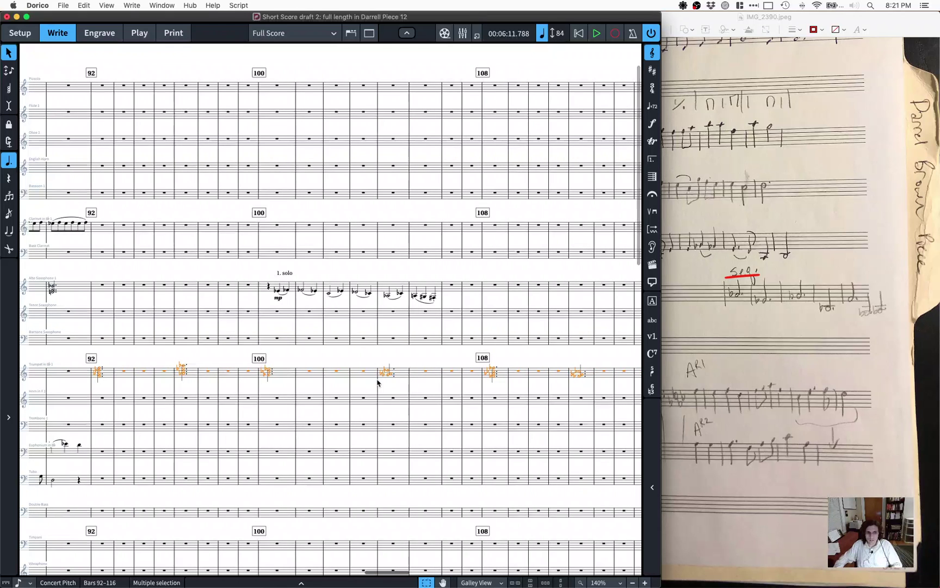
key(period)
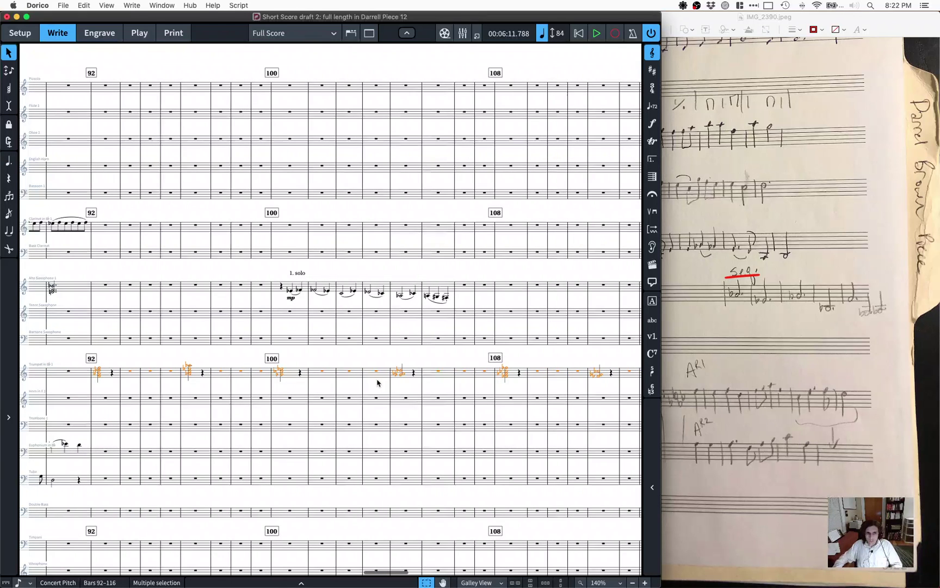
key(period)
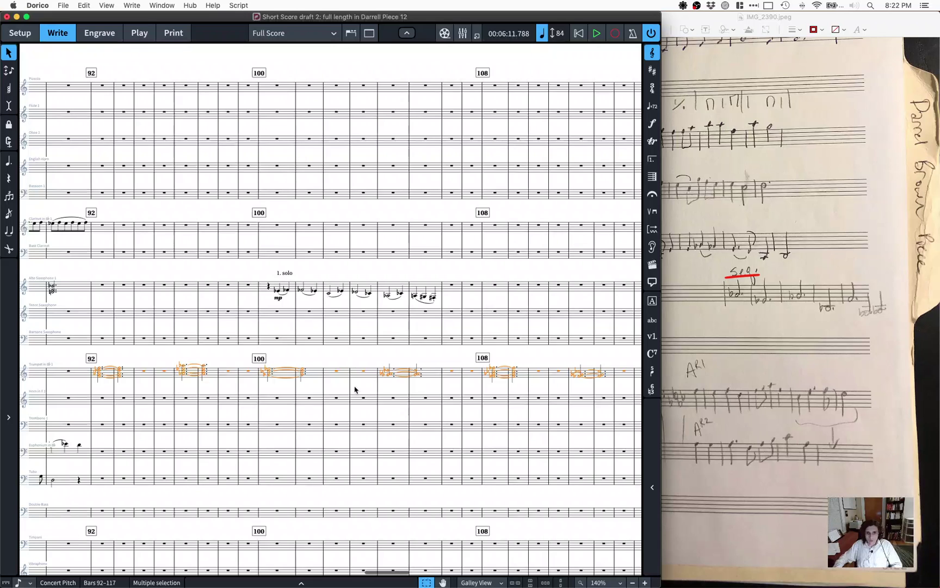
Step: Shorten the Trumpet in Bb 1 chord at bar 116 to a single quarter note
scroll(341, 385, right, 4)
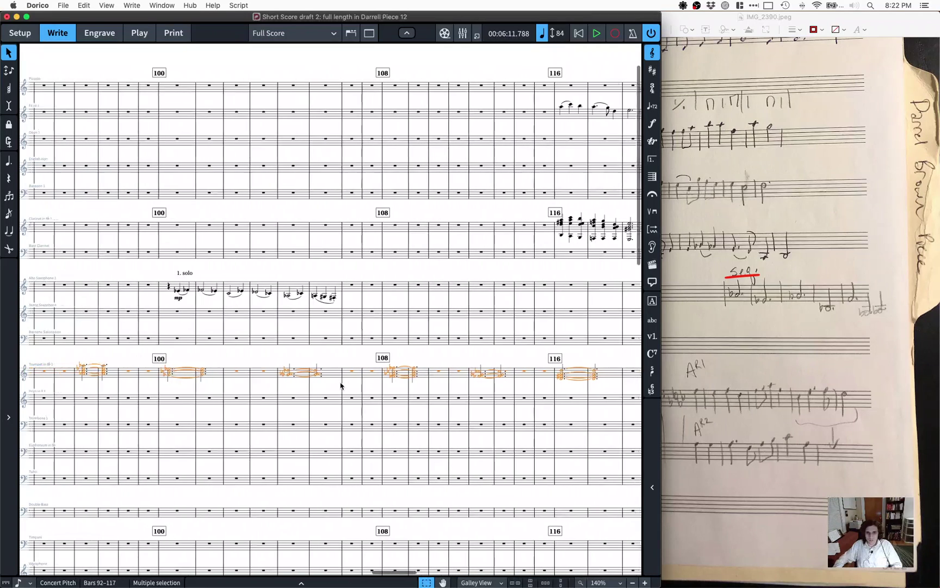
click(578, 374)
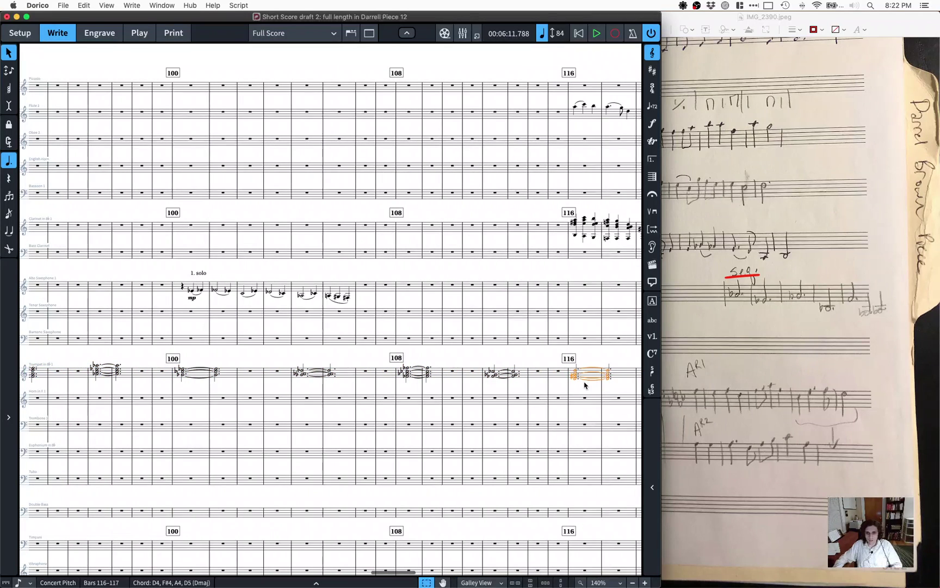
key(period)
Step: Move the Trumpet in Bb 1 chords in bars 92–115 to the Horn in F 1 staff and transpose them down an octave
scroll(475, 386, left, 3)
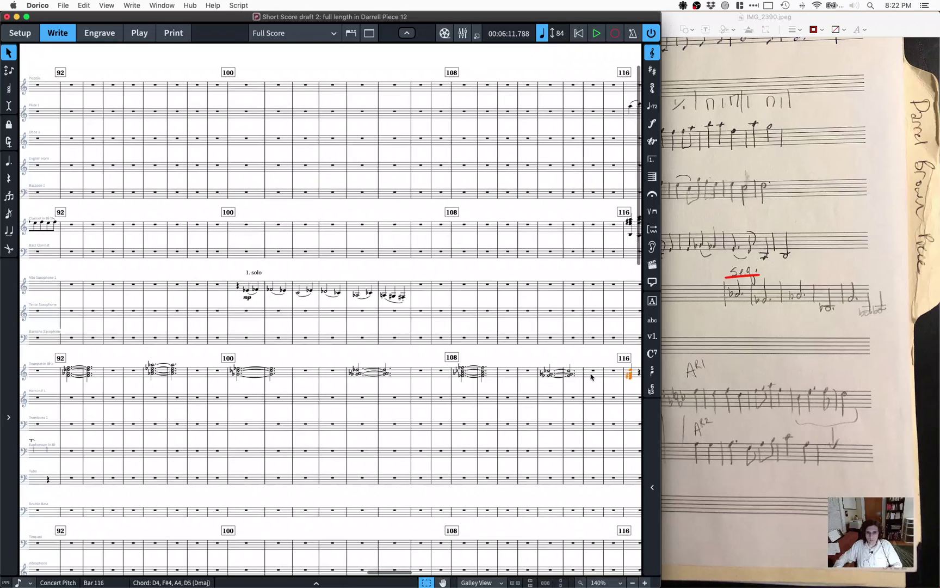
click(608, 371)
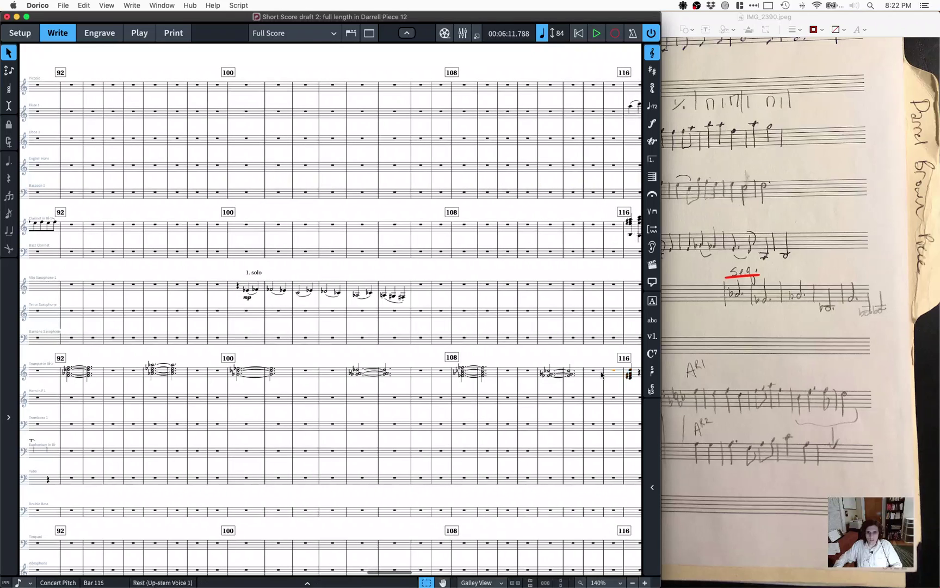
shift+click(70, 375)
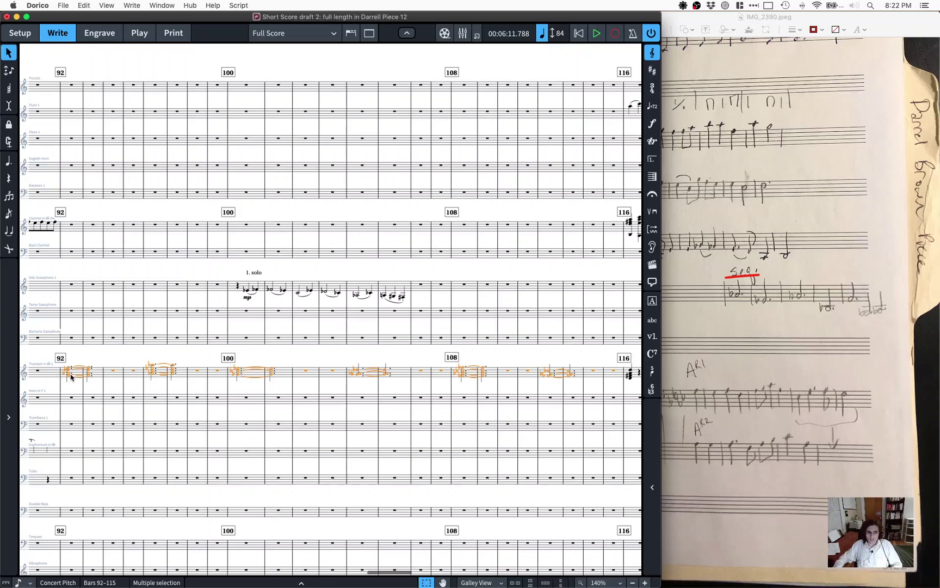
key(alt+Down)
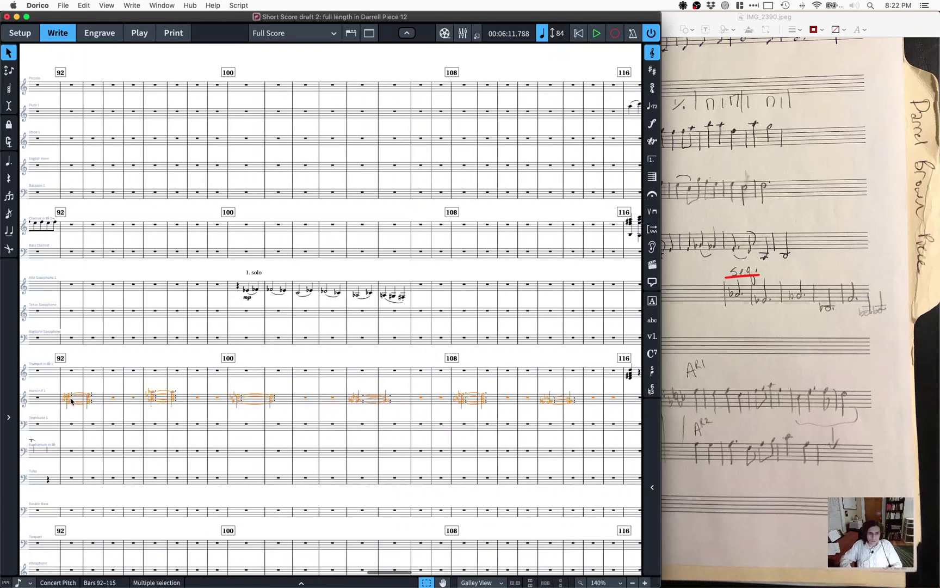
key(super+alt+Down)
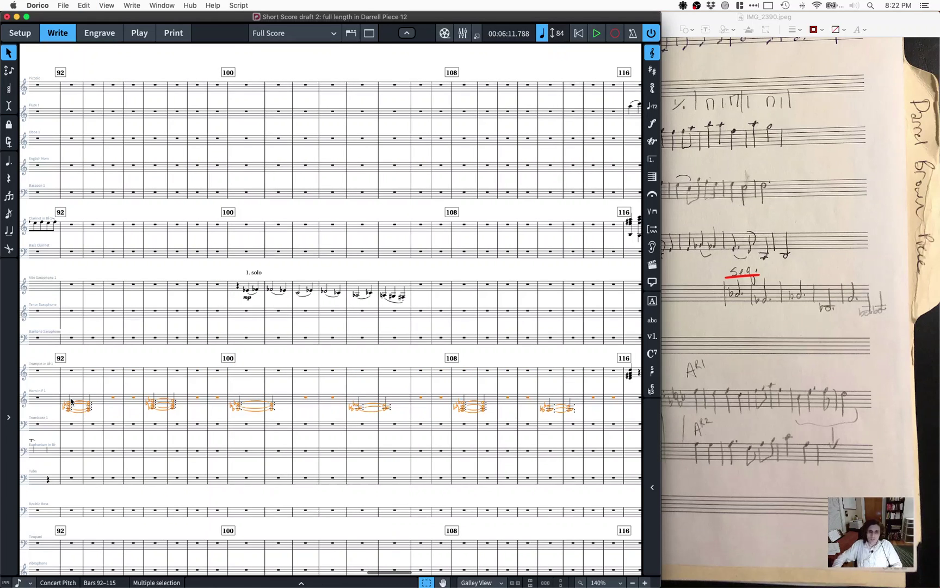
Step: Play the score from bar 80 past bar 116 to hear the revised chord sequence, and stop playback
scroll(129, 379, left, 15)
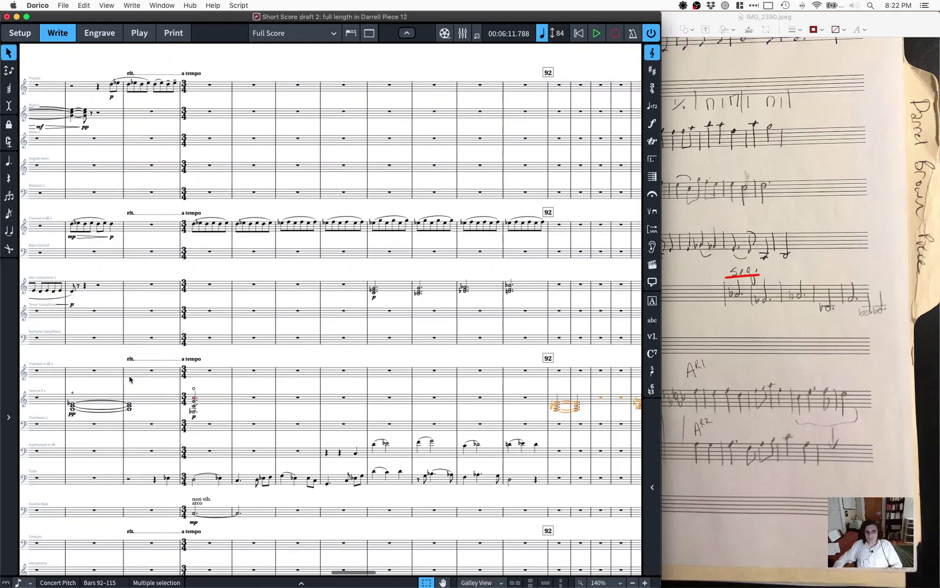
scroll(130, 380, right, 2)
scroll(130, 379, right, 1)
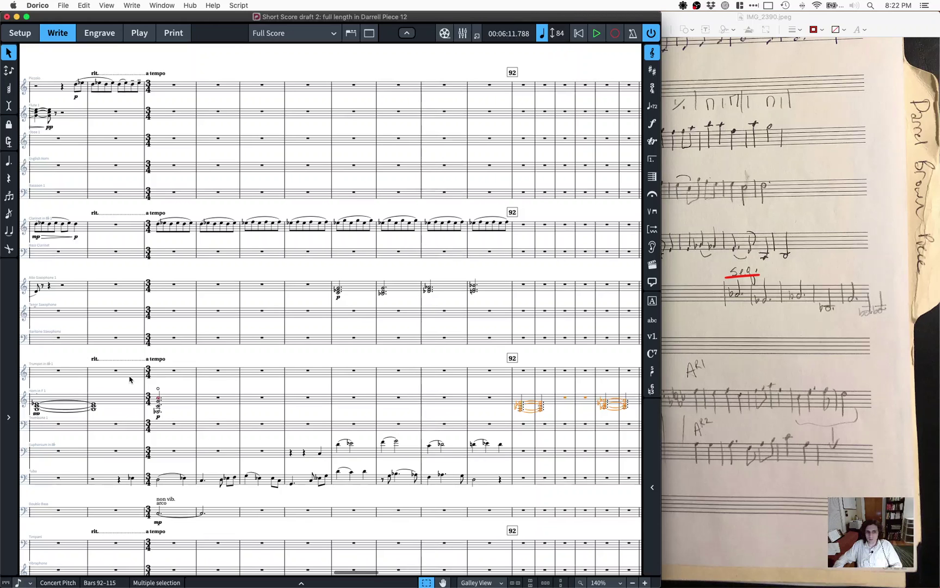
scroll(76, 453, left, 10)
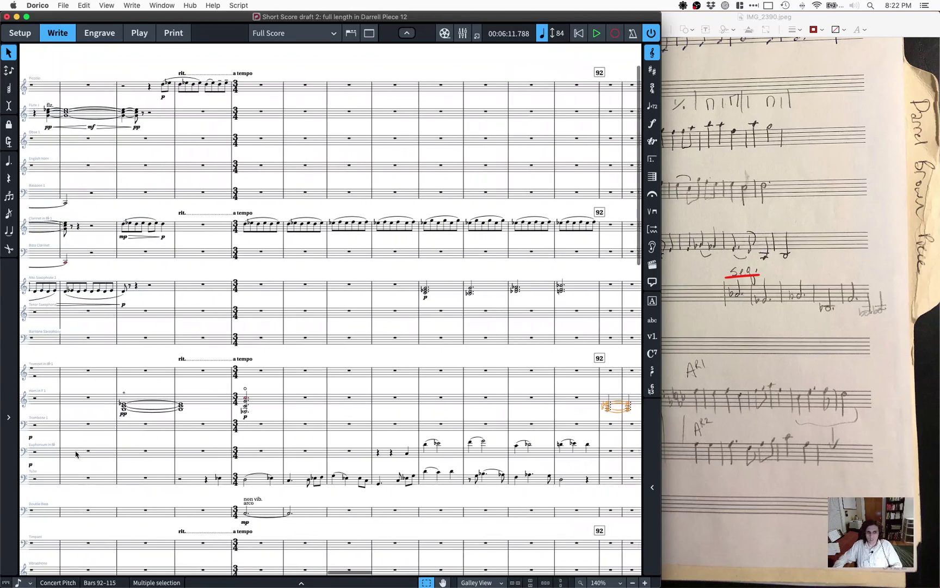
click(94, 439)
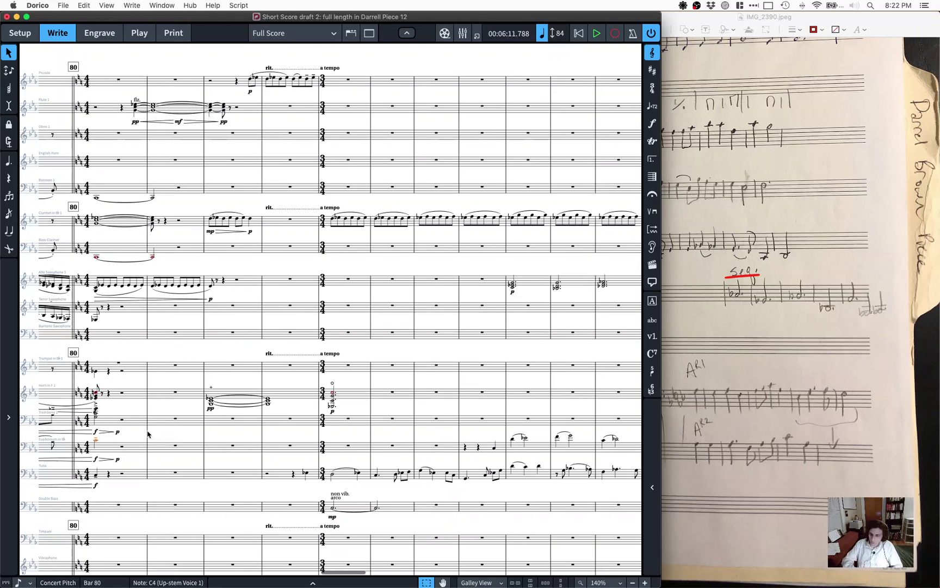
key(space)
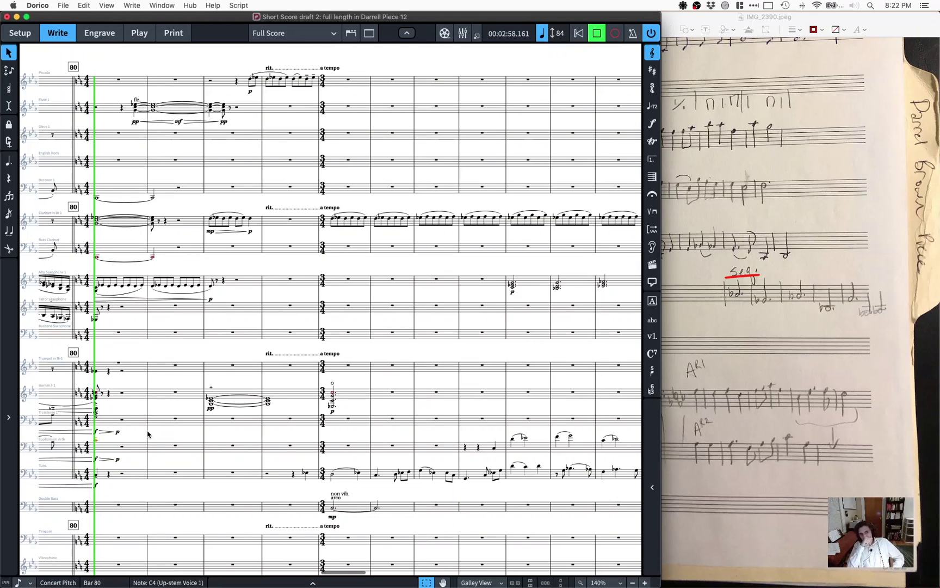
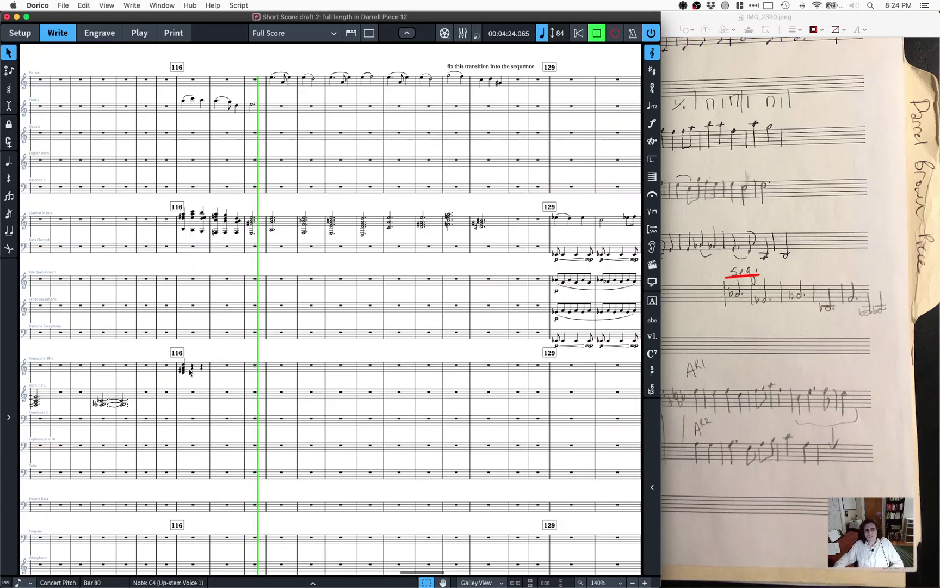
key(space)
Step: Examine the Horn in F 1 chords and the surrounding staves in bars 100–116, focusing on bar 108
scroll(211, 306, left, 8)
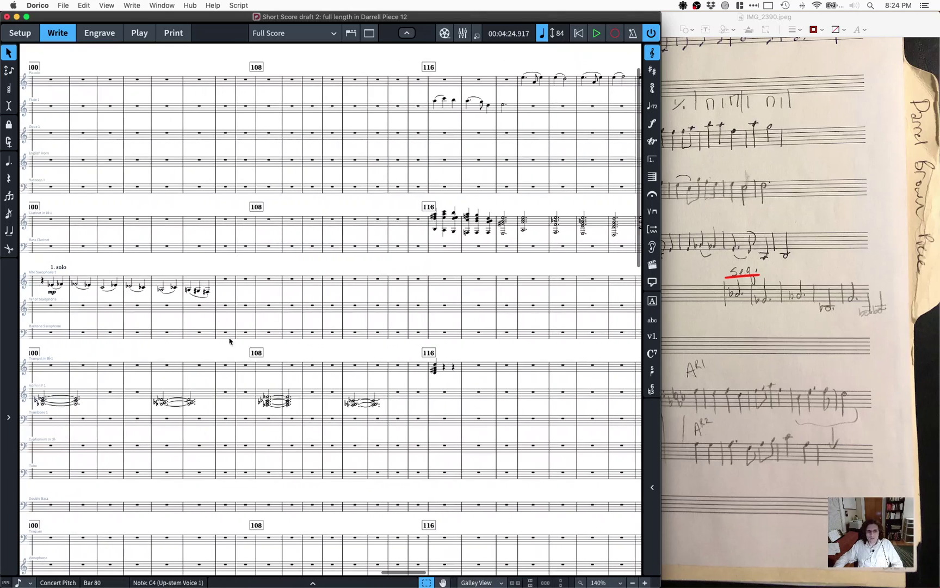
scroll(260, 401, right, 1)
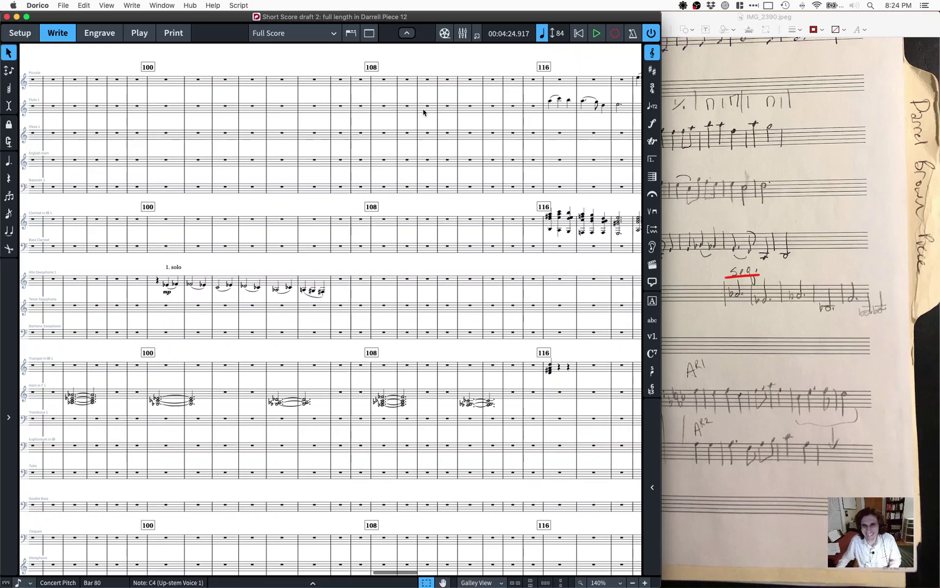
scroll(402, 122, up, 5)
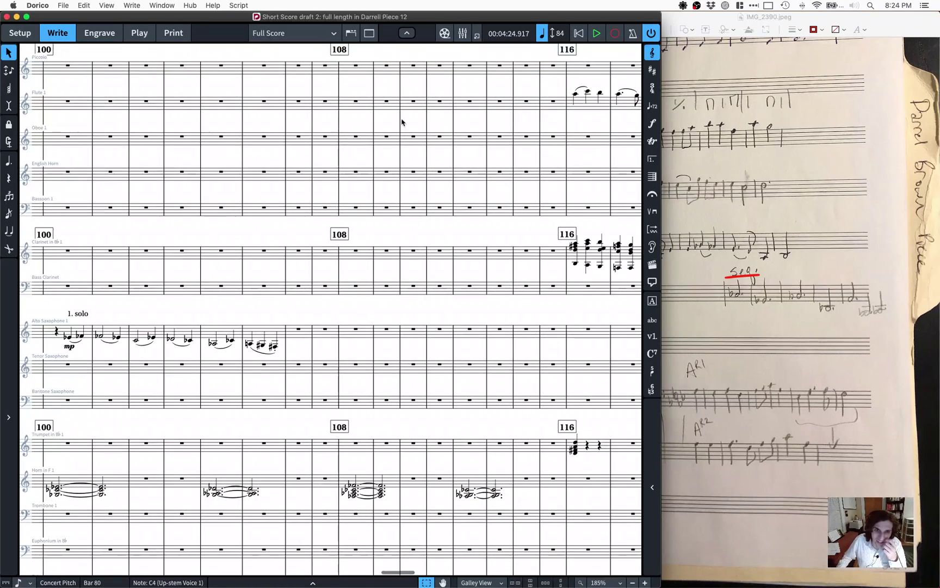
scroll(340, 130, up, 2)
scroll(328, 130, right, 1)
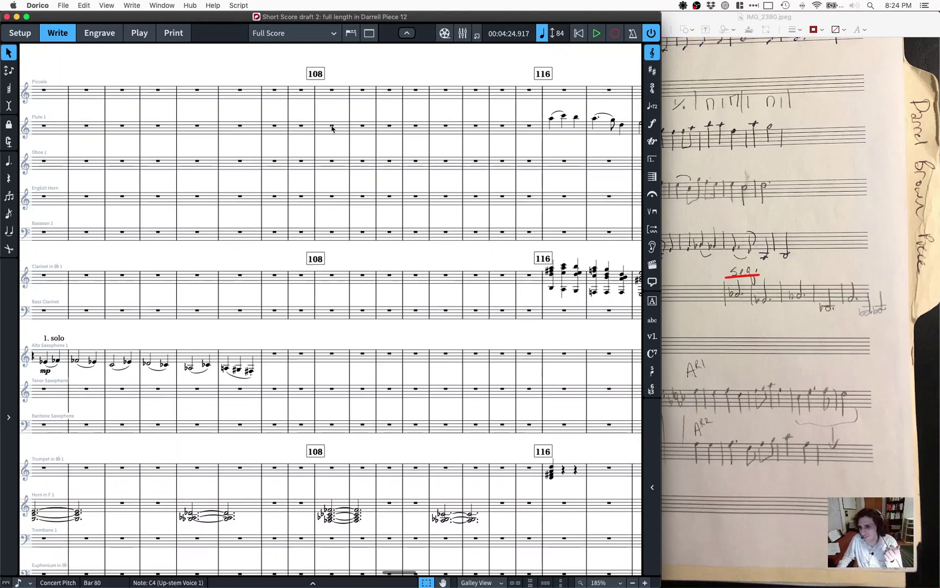
click(332, 127)
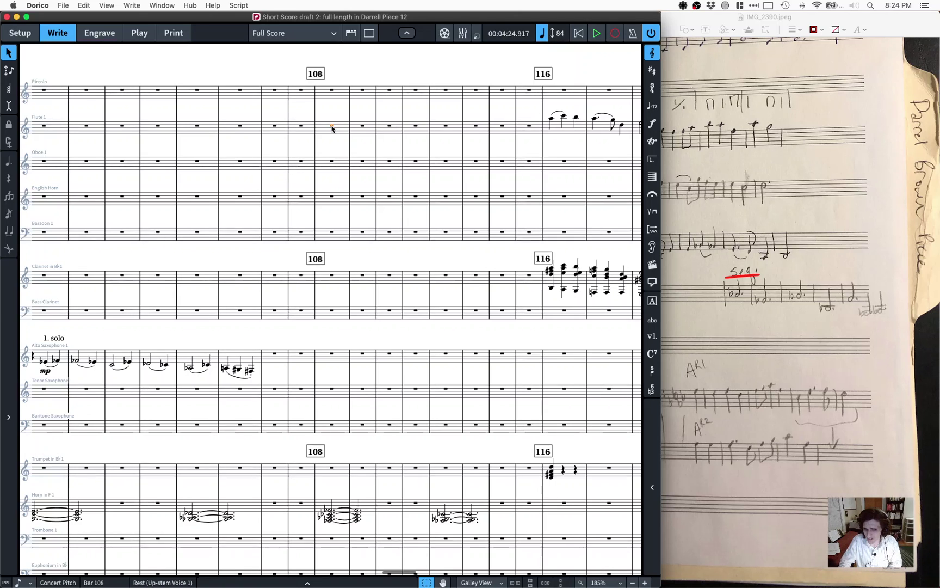
scroll(332, 129, right, 5)
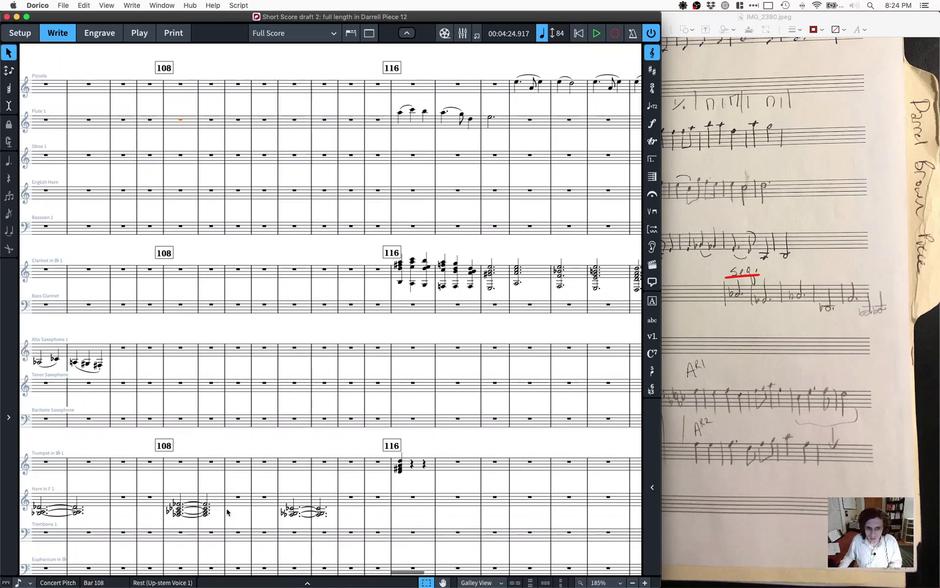
Step: Respell the Horn in F 1 chords in bars 108–115 enharmonically to the note names below, and save the project
click(189, 501)
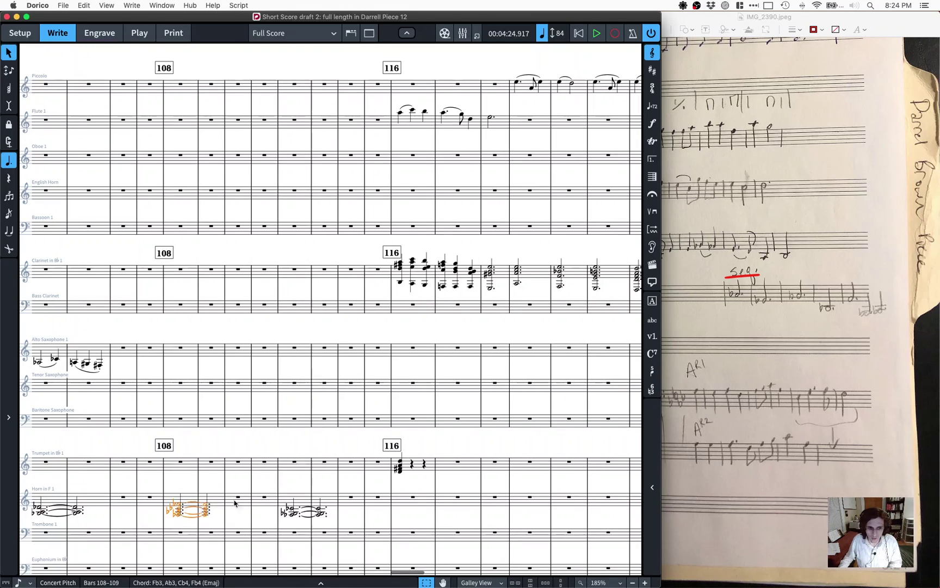
key(Escape)
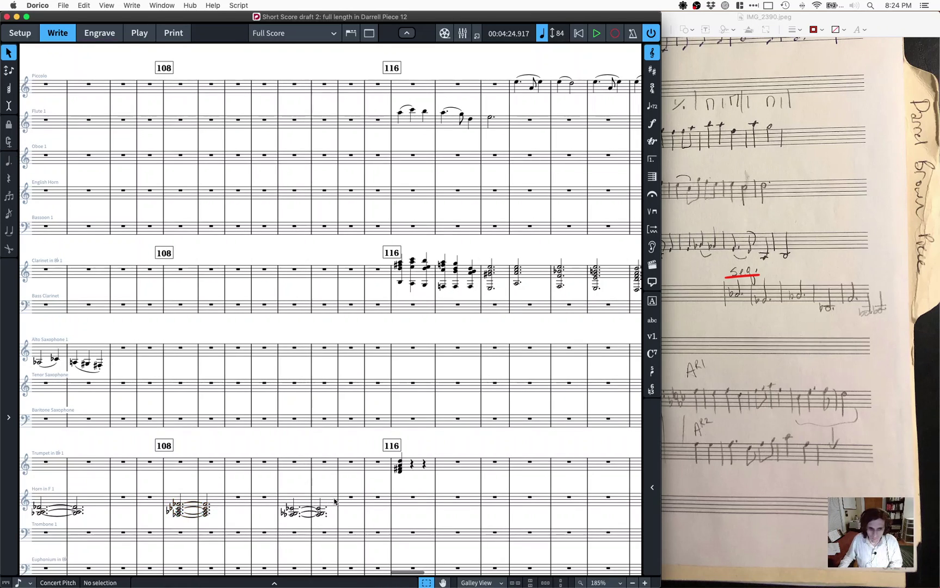
click(366, 500)
shift+click(182, 495)
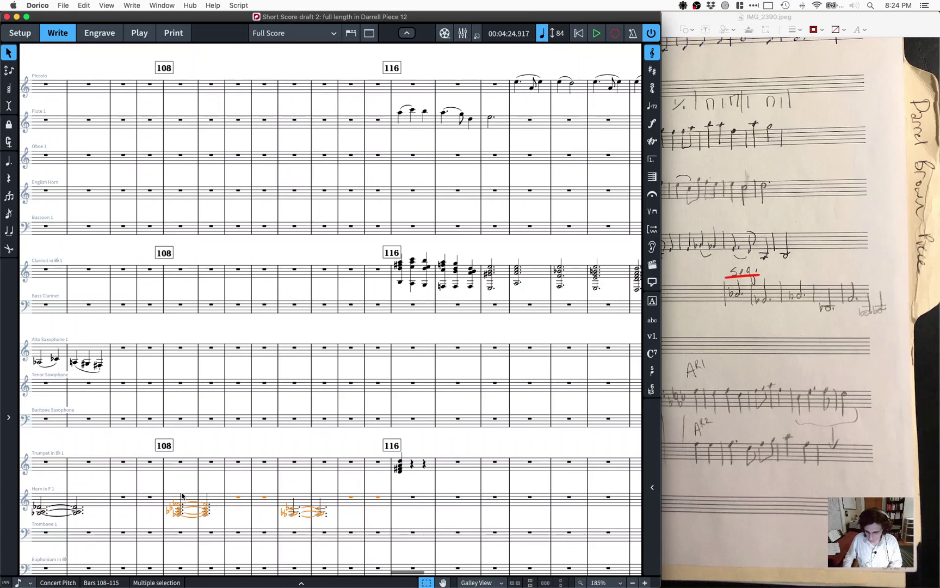
key(alt+shift+Down)
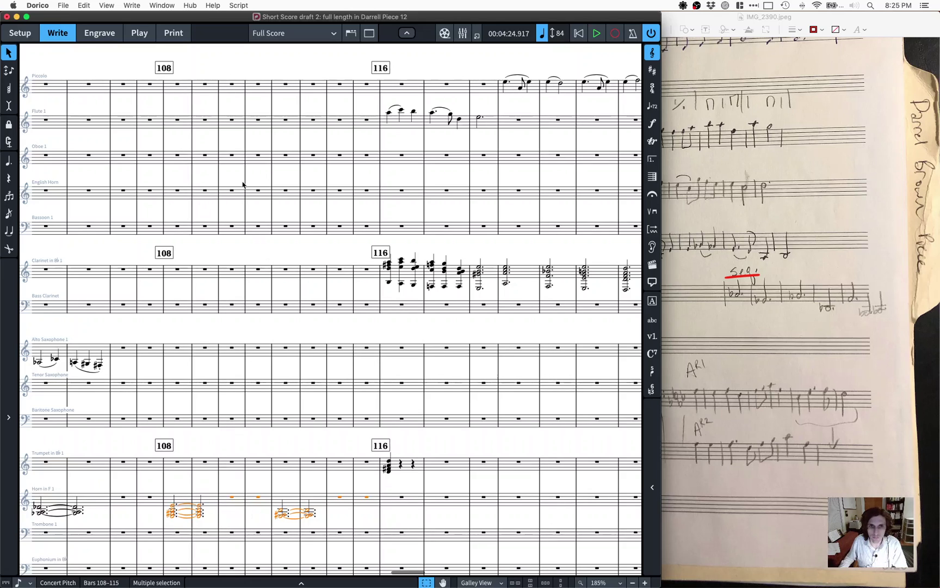
key(Escape)
key(super+s)
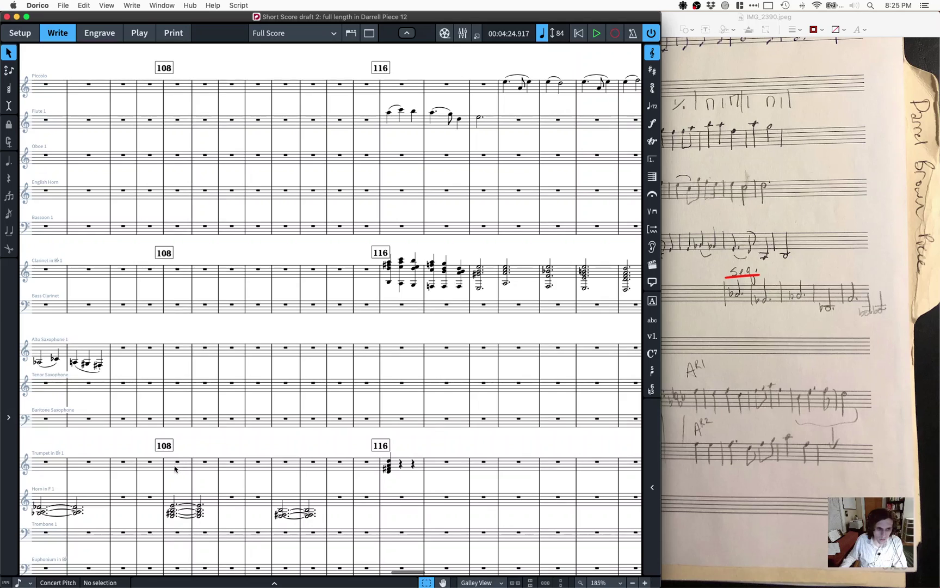
Step: Set the Soundflower (2ch) audio output device to Scarlett 2i4 USB
click(230, 497)
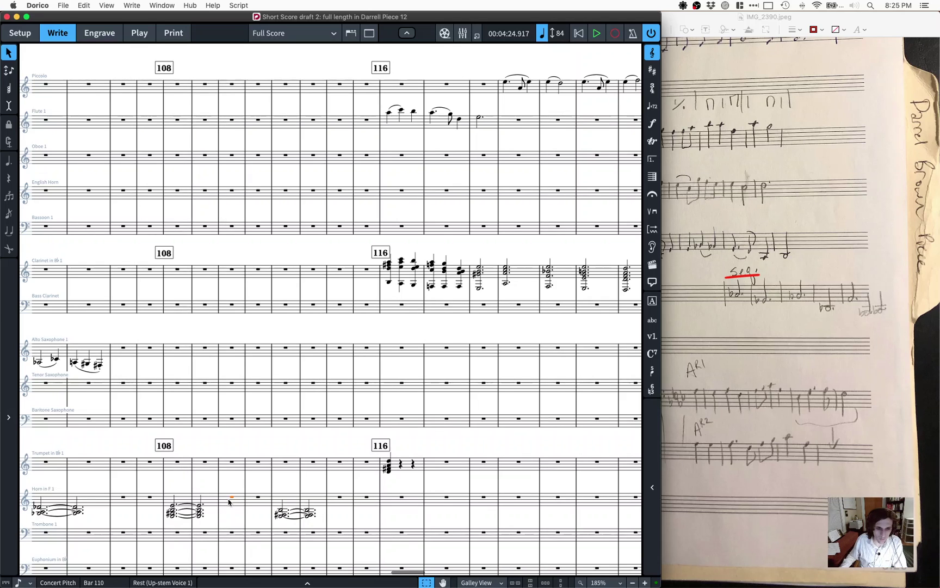
click(697, 5)
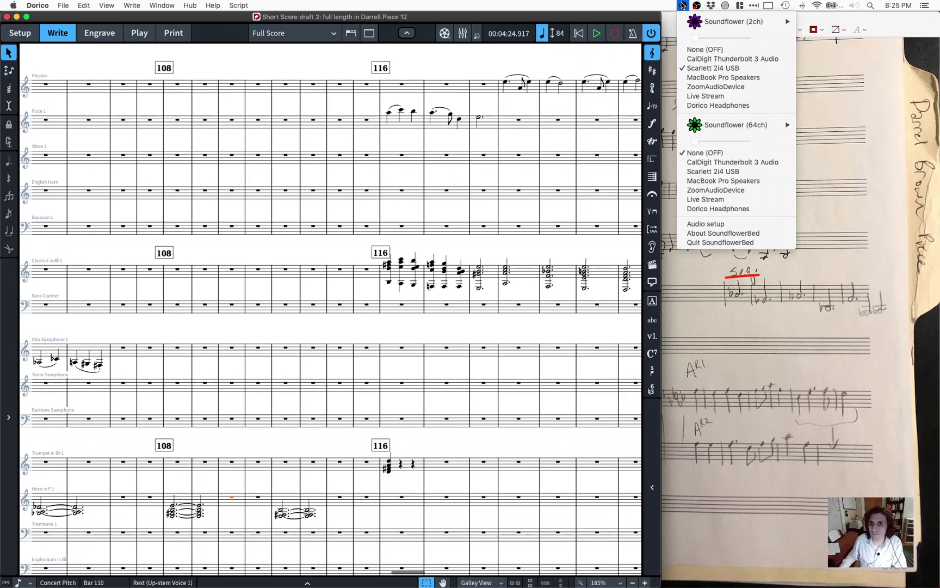
click(723, 68)
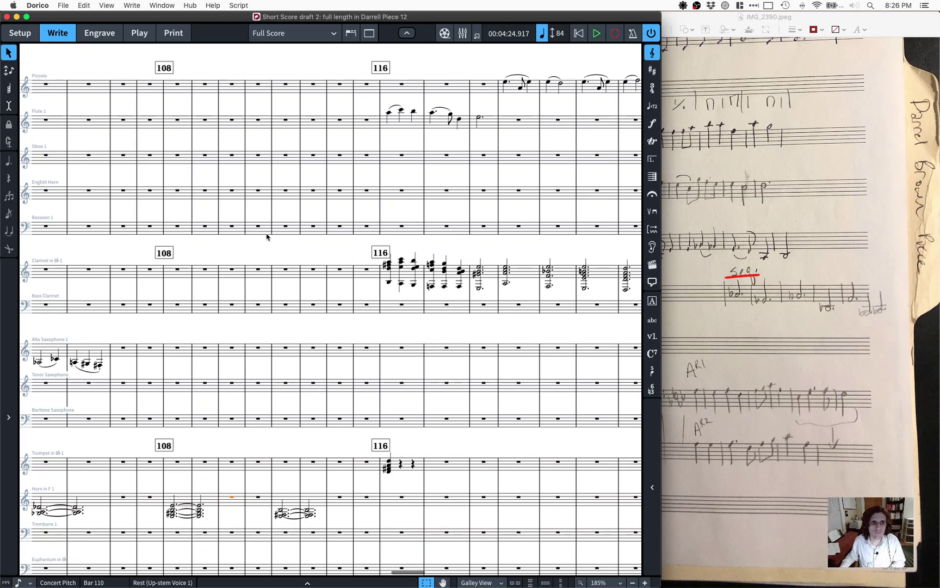
Step: Look back through the earlier music before bar 80, around rehearsal mark 61
scroll(266, 237, left, 10)
scroll(187, 227, left, 20)
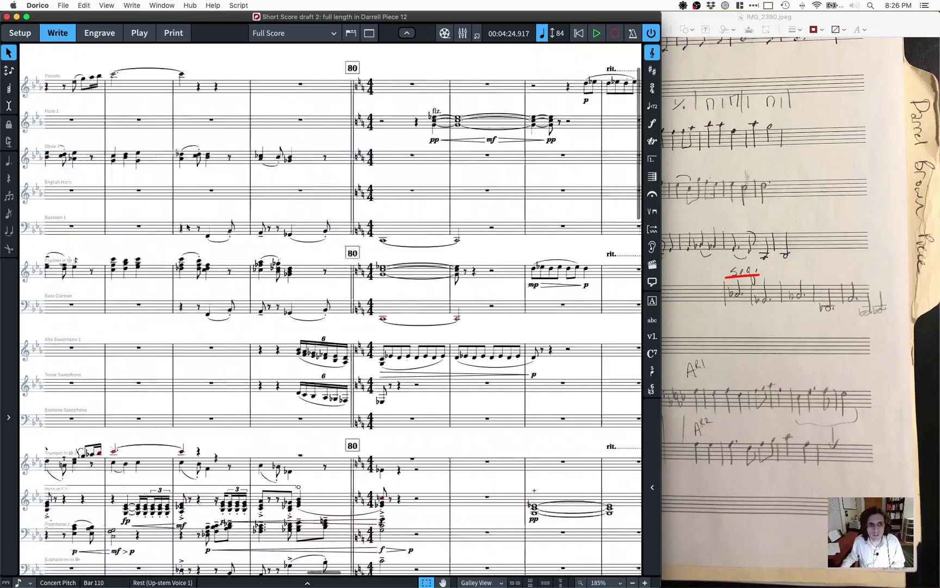
scroll(188, 227, left, 20)
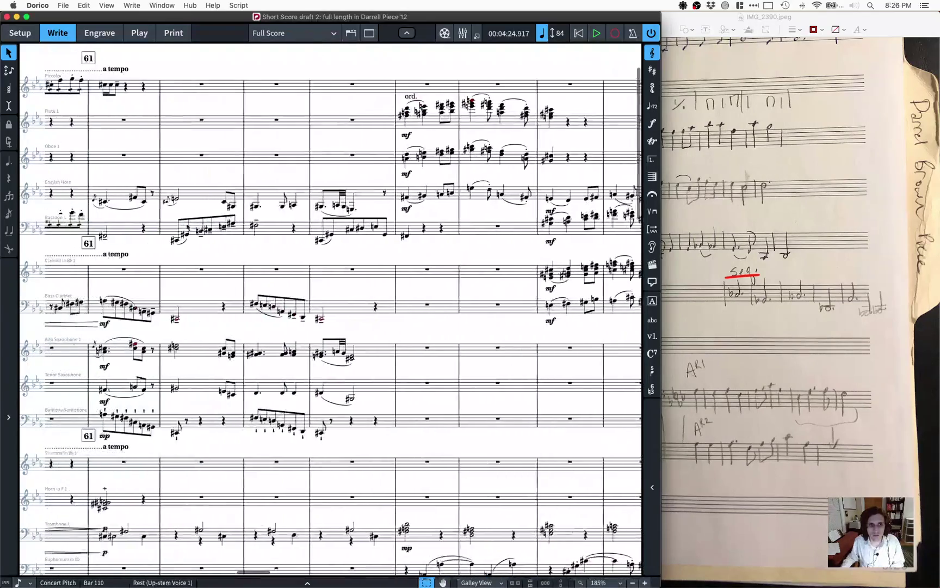
scroll(187, 227, right, 2)
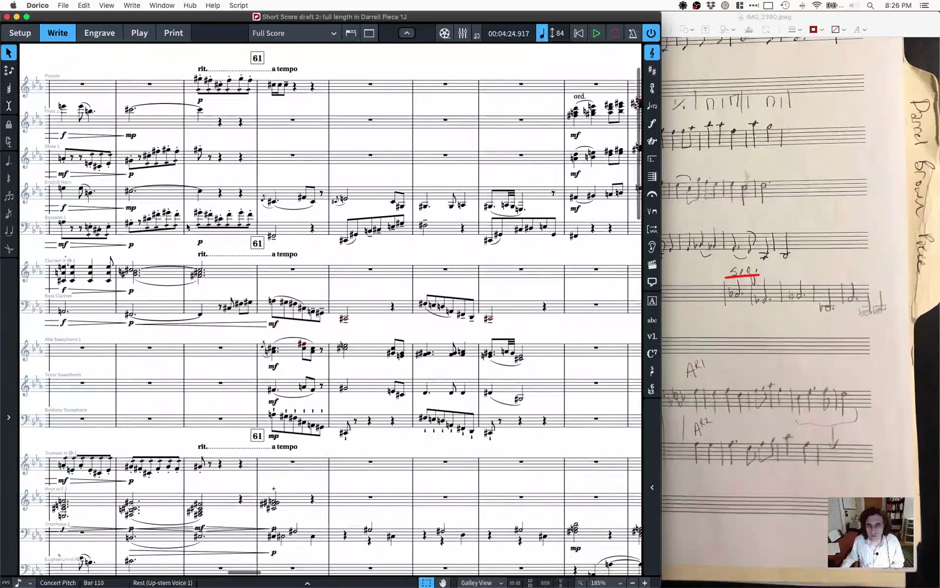
scroll(187, 228, right, 5)
Step: Switch to Preview and open the recent image IMG_2389.jpeg to read the handwritten notes
key(super+Tab)
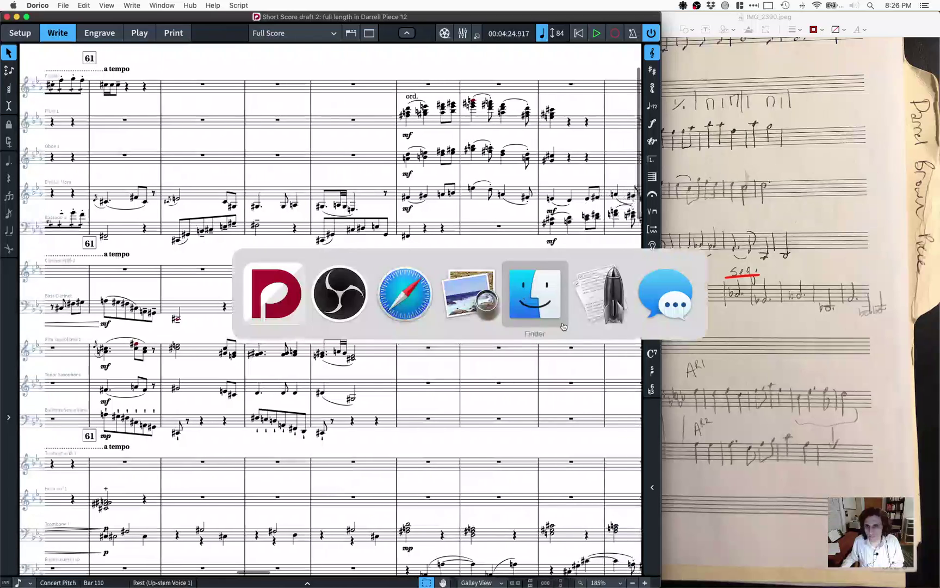
click(452, 284)
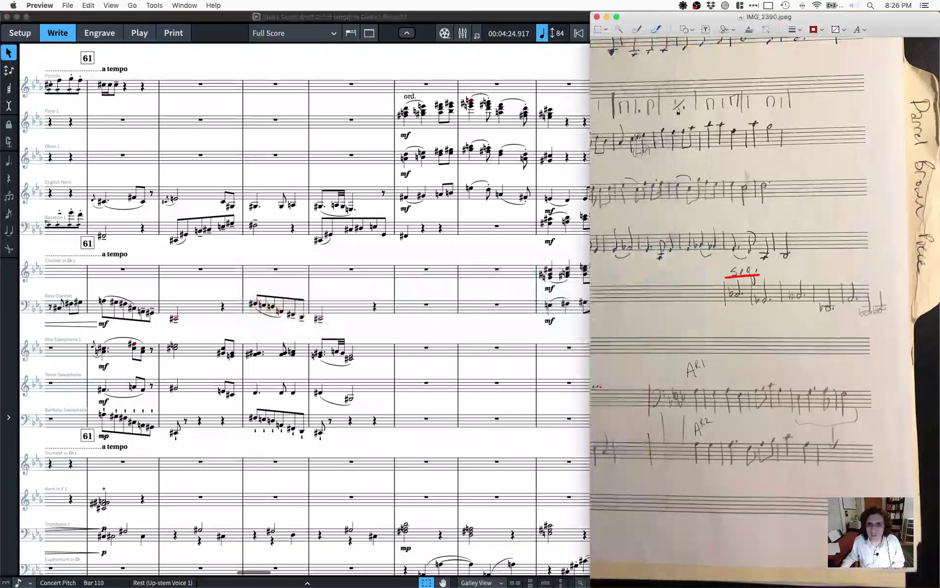
click(68, 5)
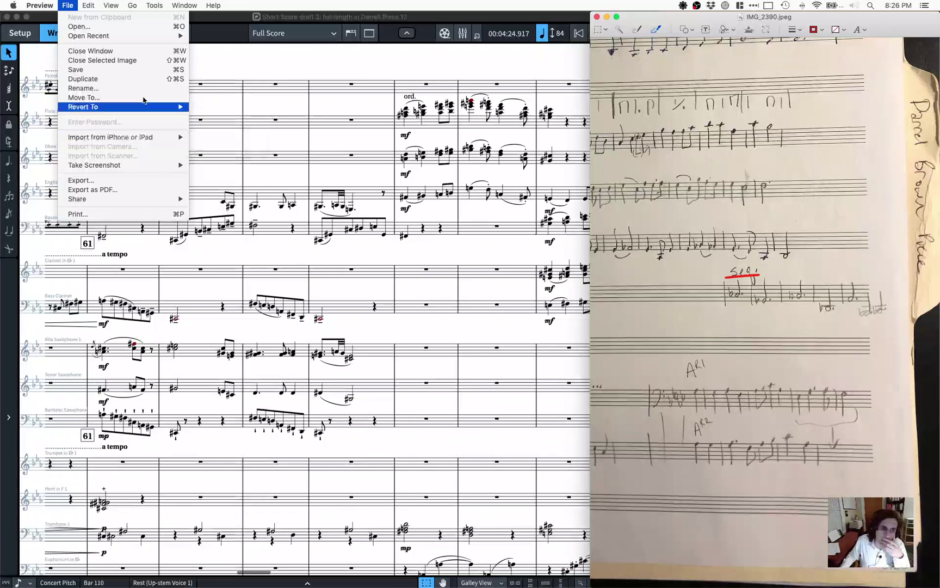
mouse_move(174, 36)
click(233, 46)
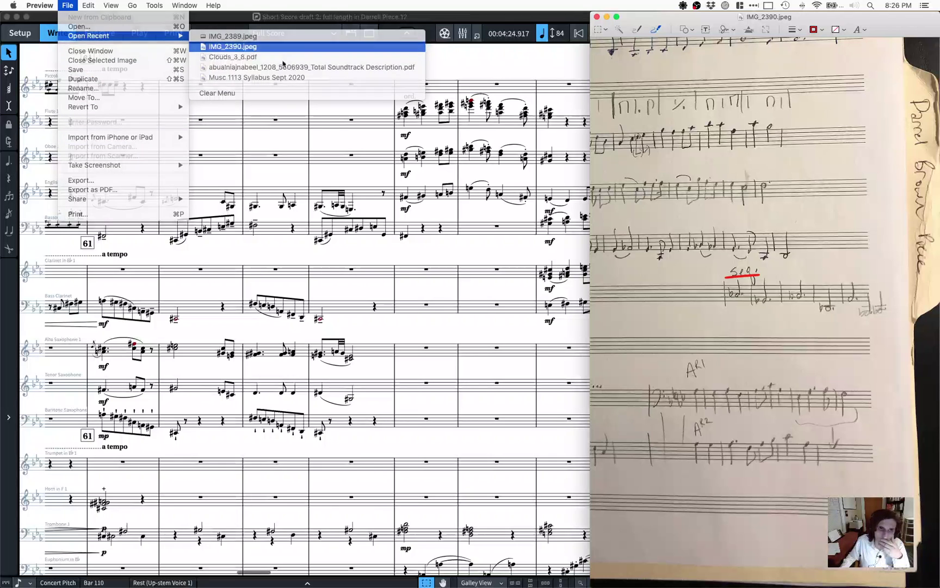
scroll(363, 96, down, 1)
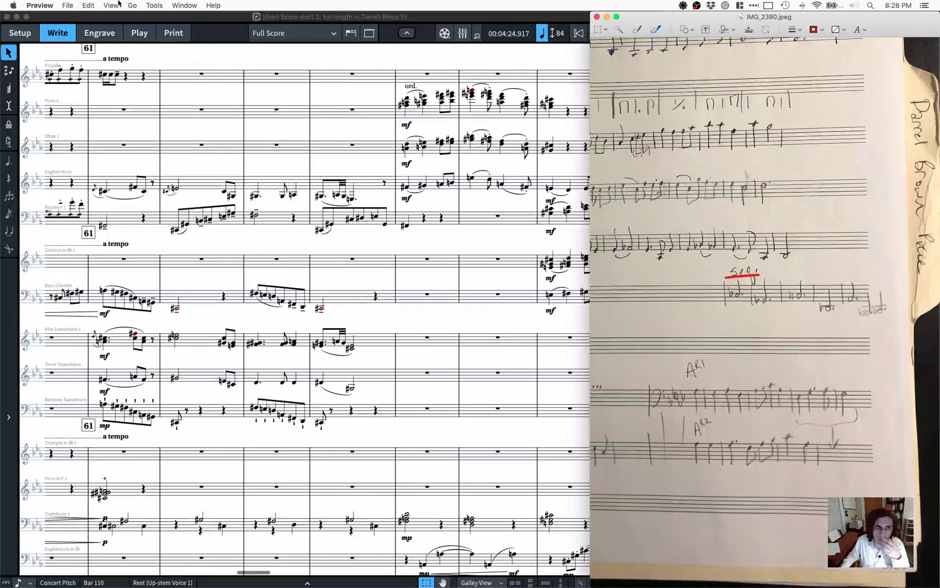
click(68, 5)
mouse_move(131, 37)
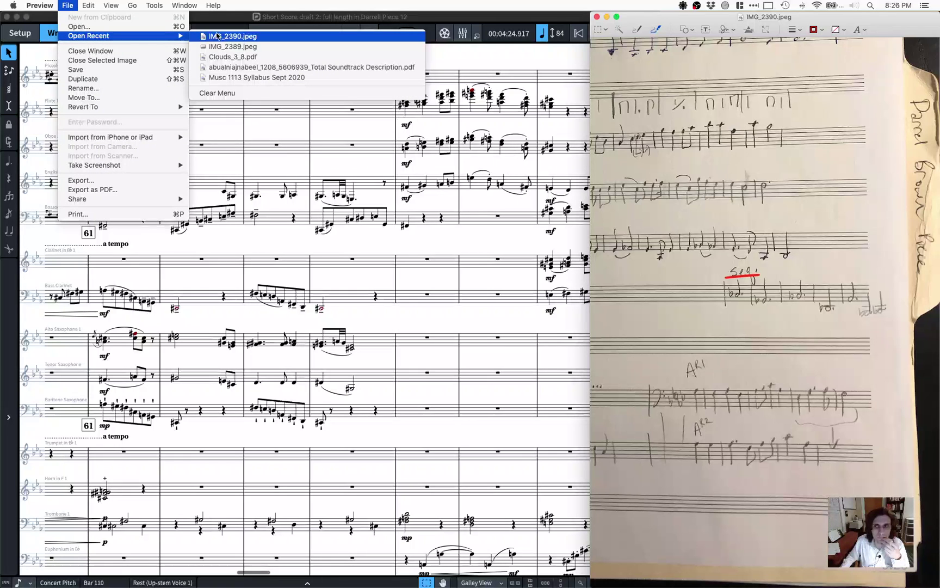
click(256, 47)
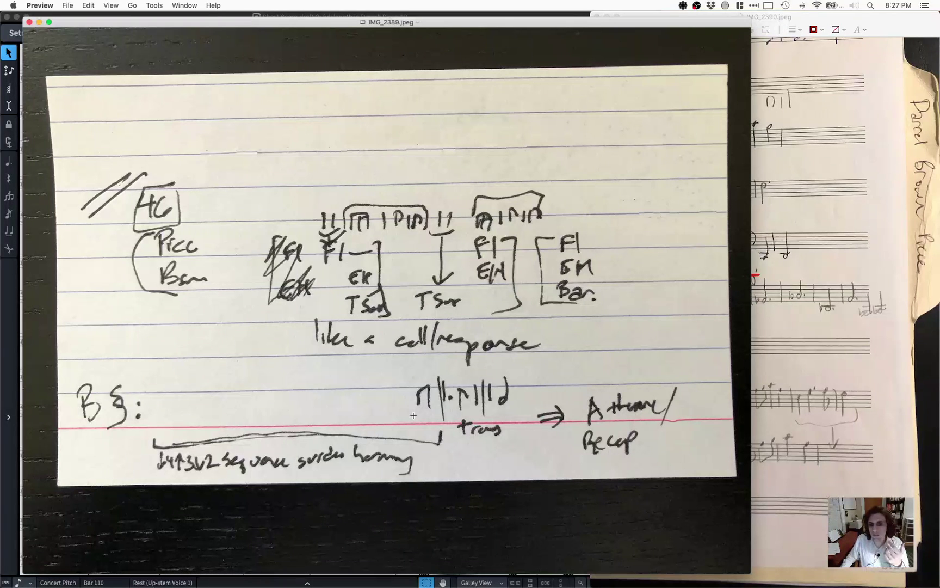
Step: Minimize the IMG_2389.jpeg notes and switch back to the Dorico score
key(super+Tab)
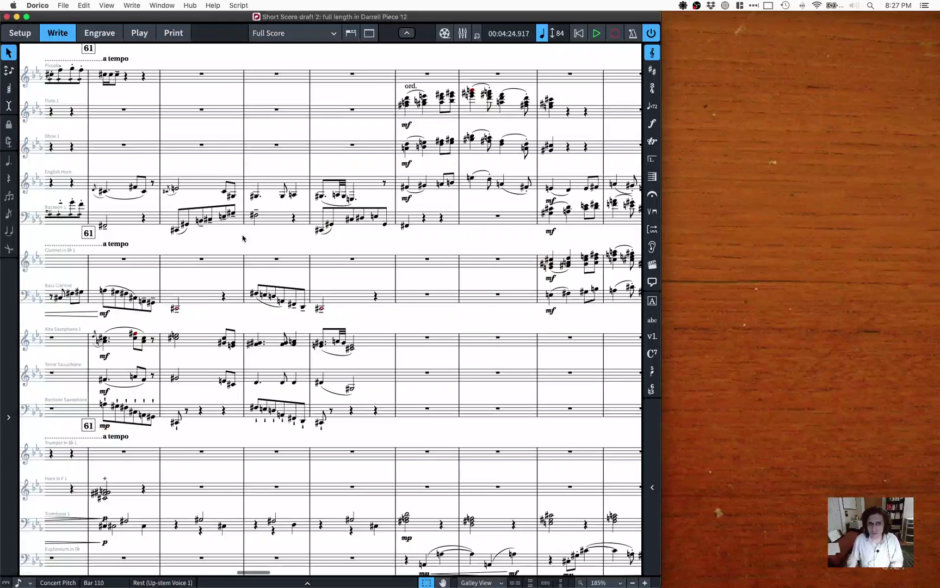
key(super+Tab)
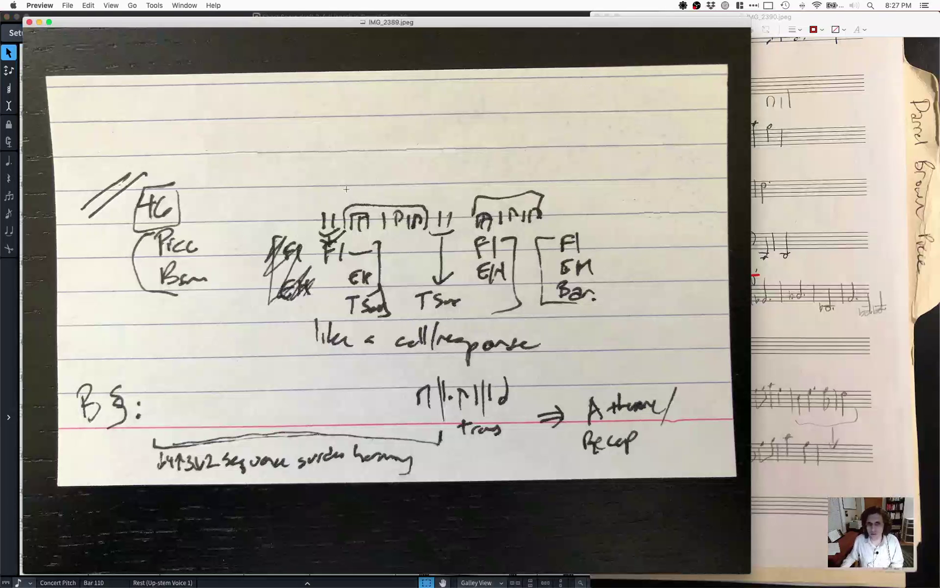
click(40, 22)
click(199, 20)
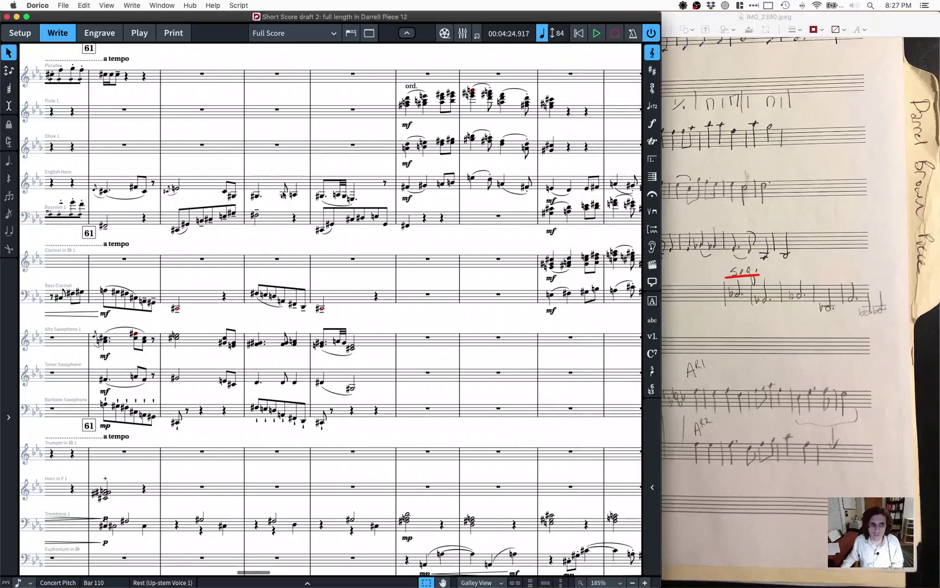
Step: Copy the Flute 1 notes and slurs in bars 25–28, leaving the dynamics out of the selection
scroll(283, 194, left, 15)
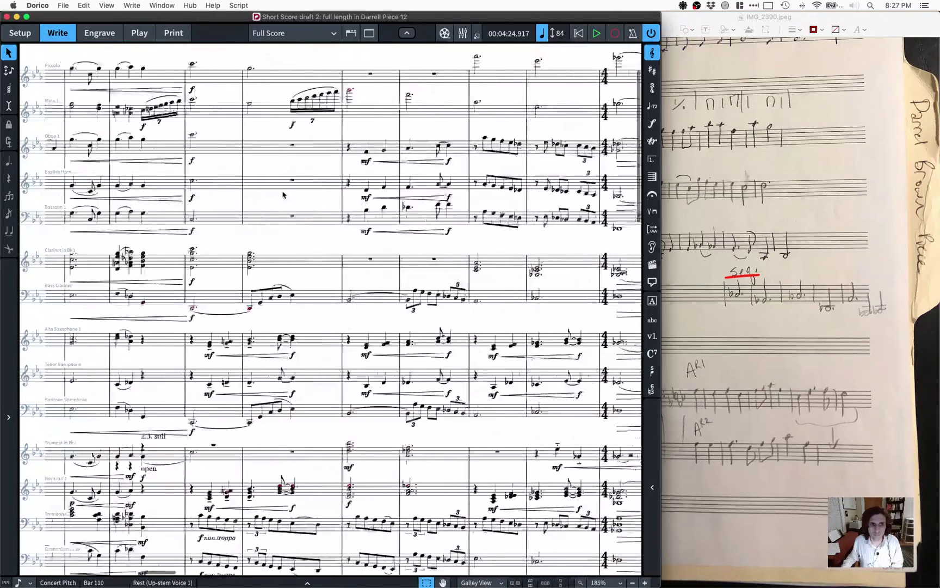
scroll(283, 194, left, 15)
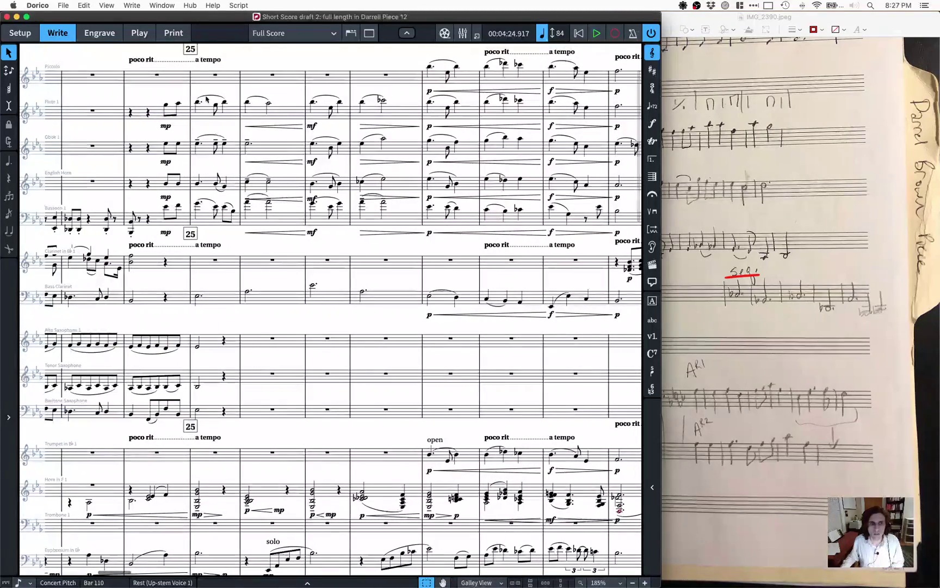
click(198, 102)
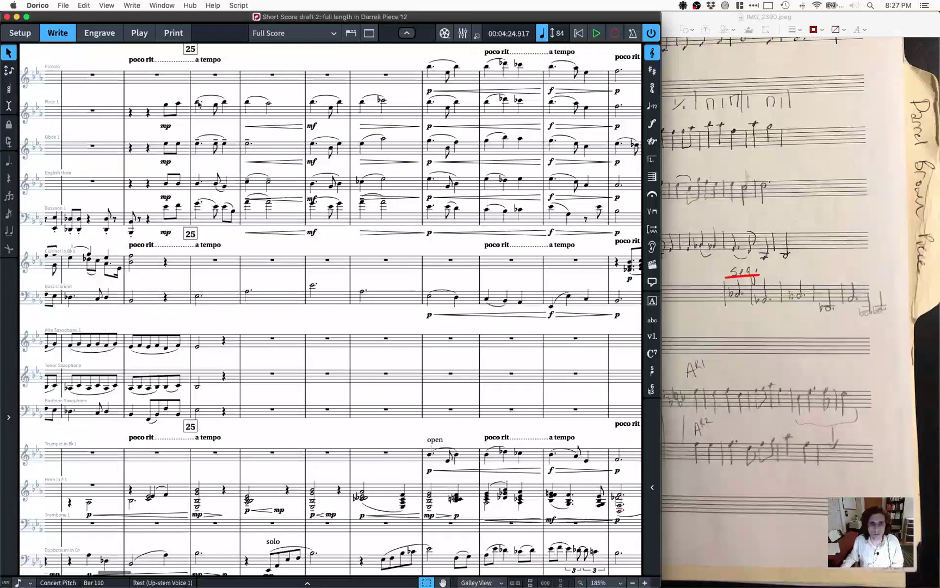
shift+click(382, 101)
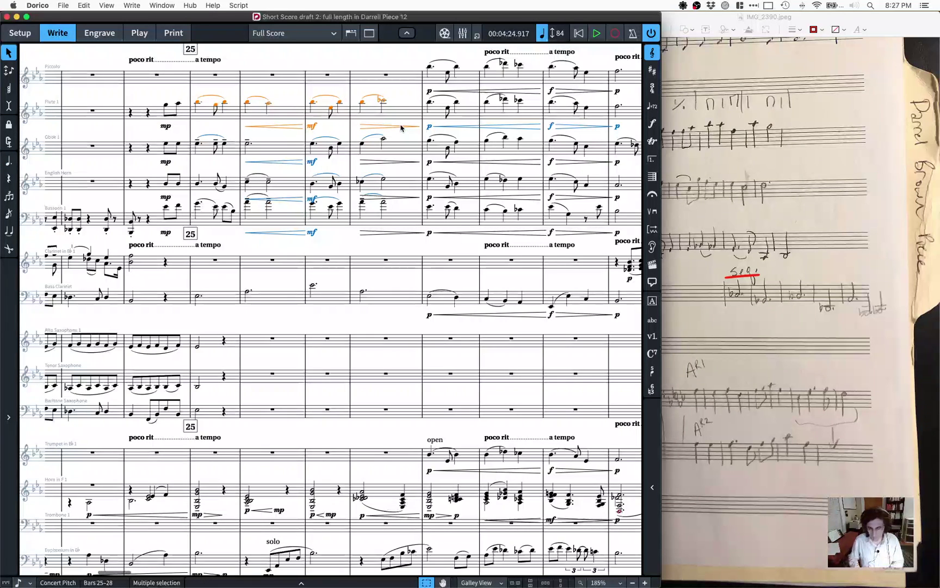
key(super+c)
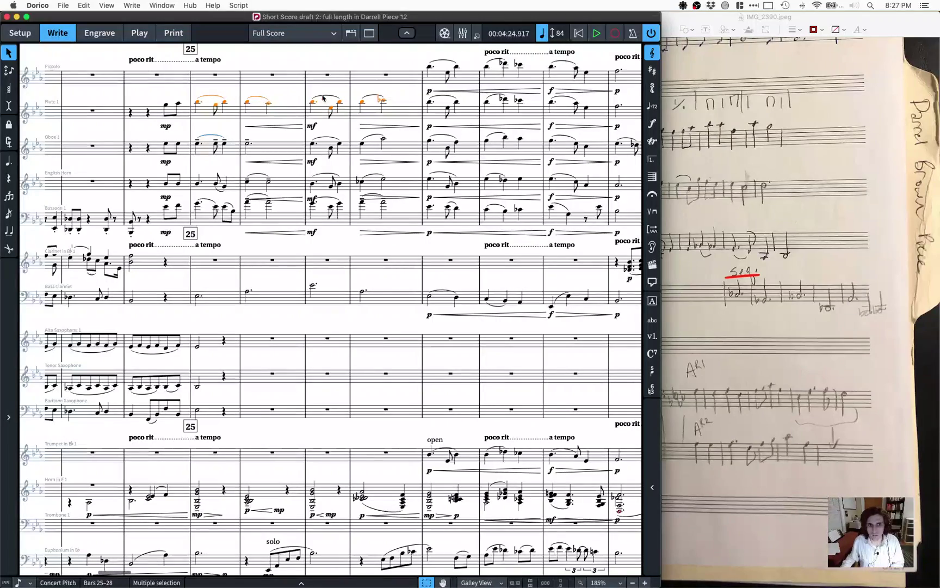
Step: Paste the copied flute theme into the Flute 1 staff starting at bar 112
scroll(370, 108, right, 20)
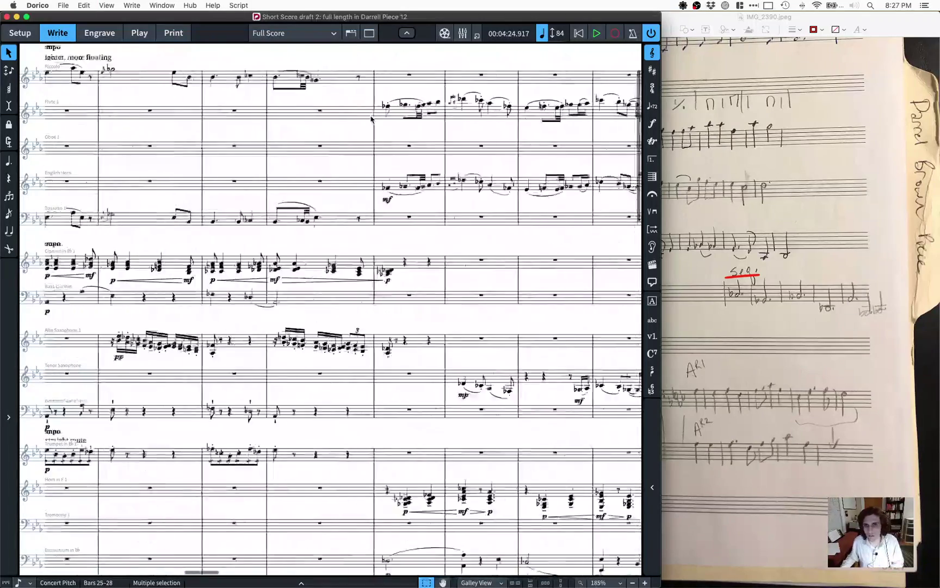
scroll(372, 119, right, 20)
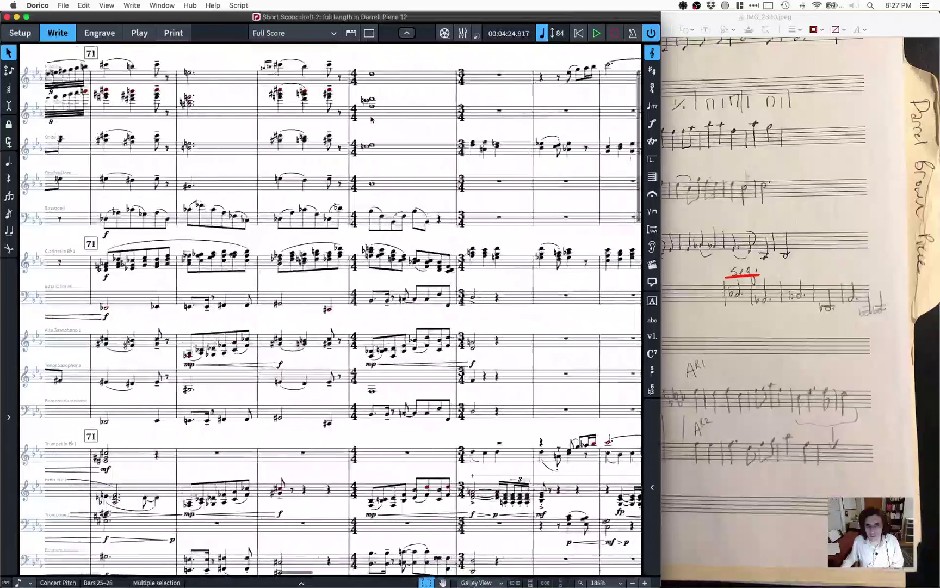
scroll(371, 119, right, 20)
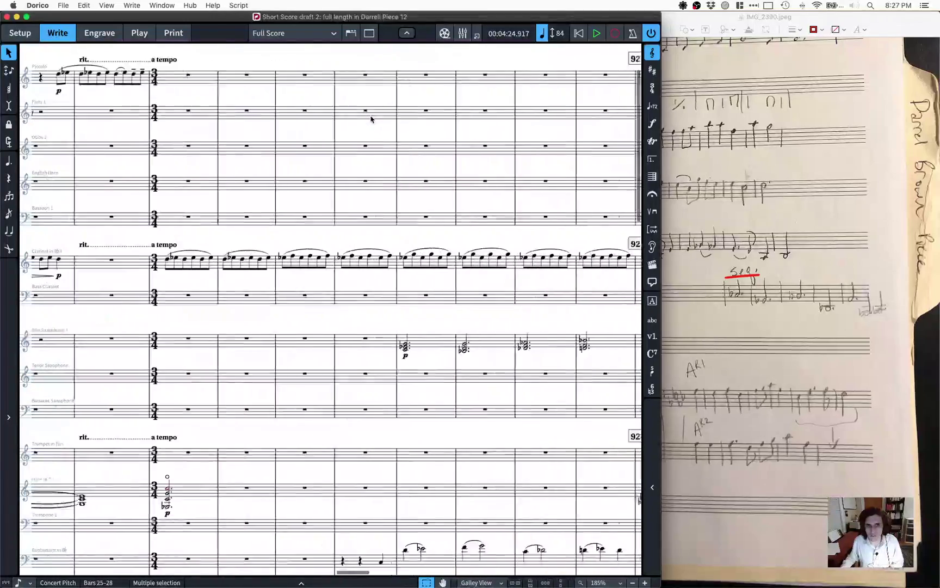
scroll(372, 119, right, 10)
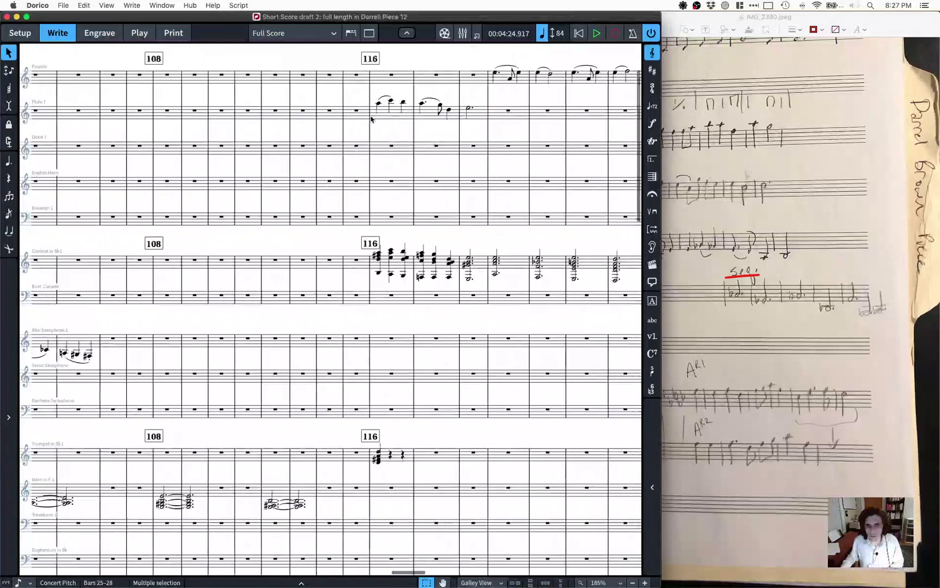
click(272, 113)
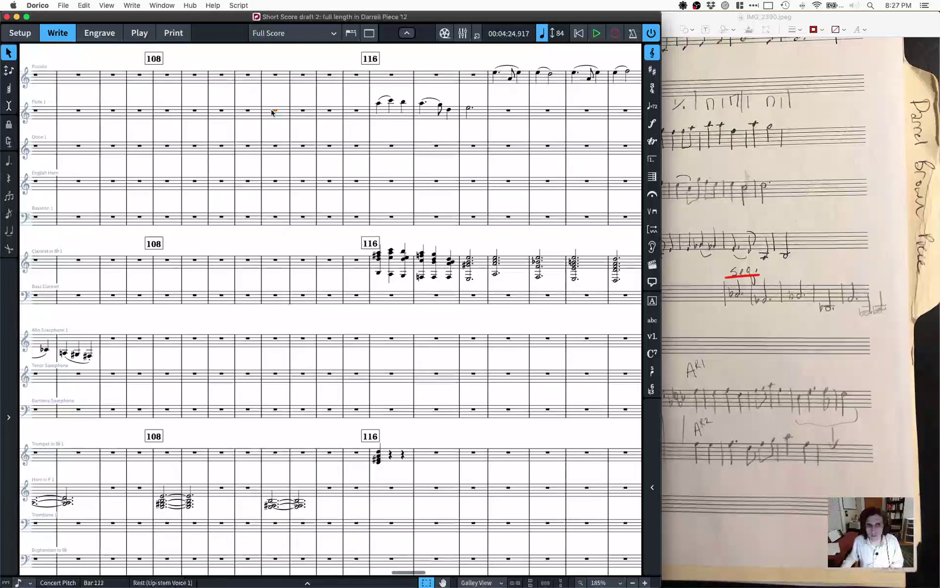
key(ctrl+v)
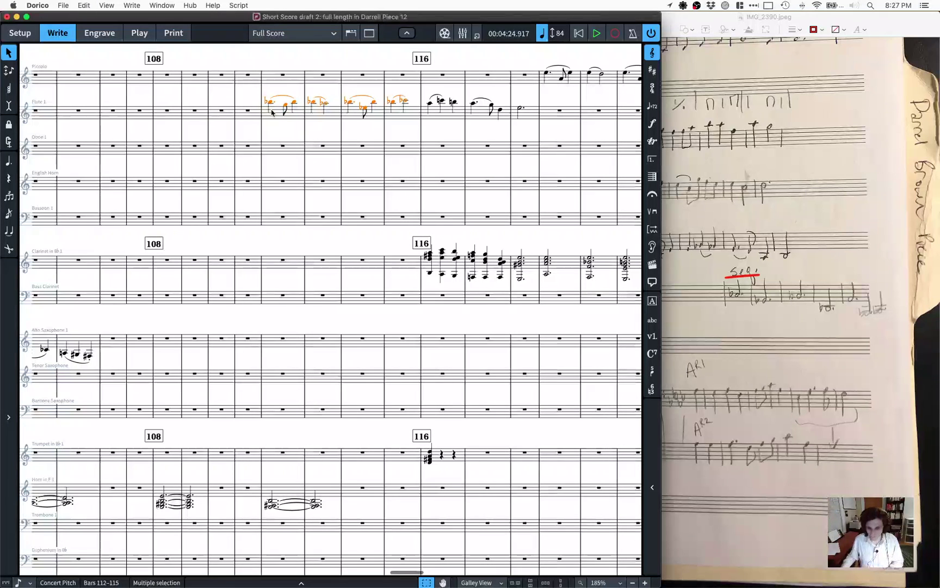
Step: Transpose the pasted Flute 1 theme in bars 112–115 down so it starts on A5, and check it against the horn chord at bar 108
key(shift+t)
text(tune)
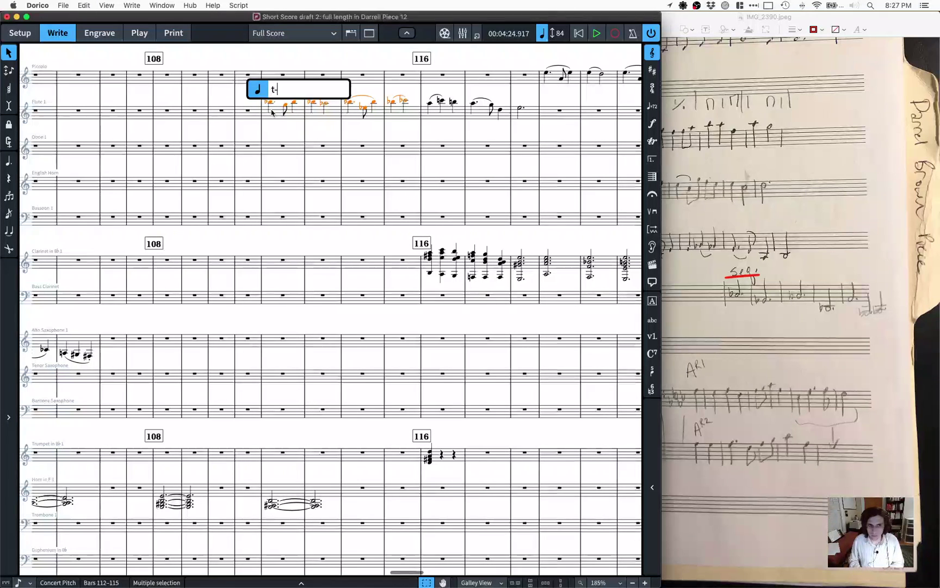
key(Return)
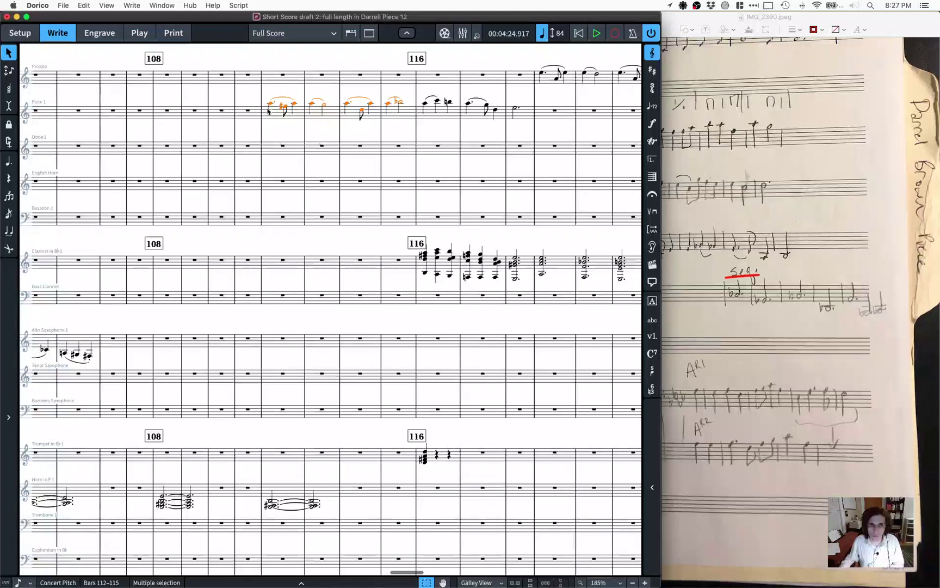
click(270, 104)
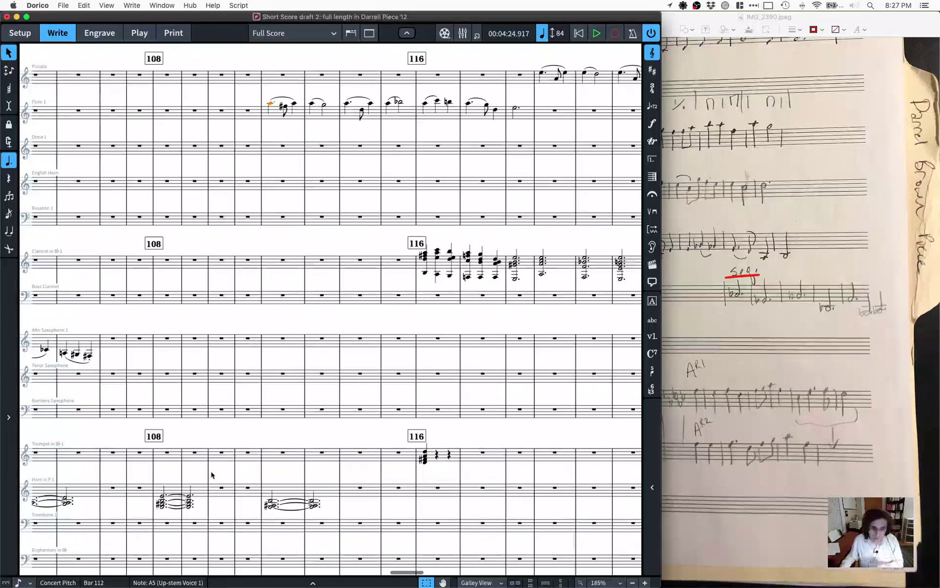
click(165, 497)
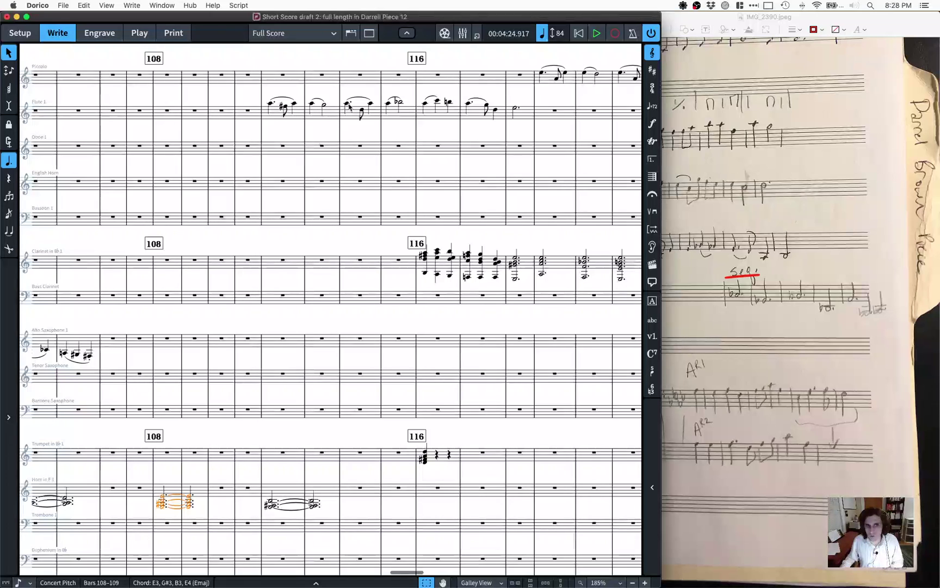
Step: Duplicate the transposed Flute 1 theme from bars 112–115 into bars 108–111
click(270, 104)
key(super+shift+a)
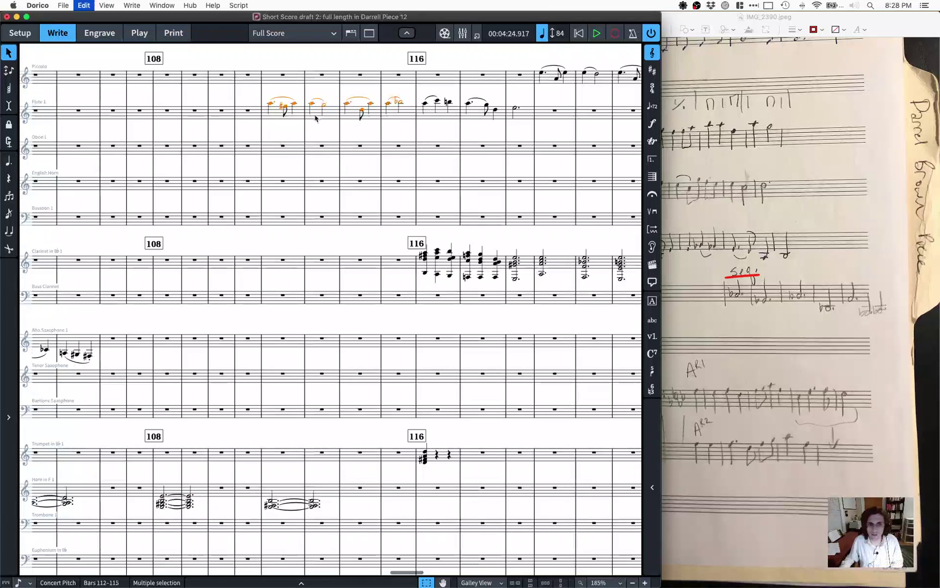
click(164, 111)
key(super+v)
Step: Add an "ord." playing technique to Flute 1 on the rest in bar 82, after the flutter-tongued notes
scroll(200, 143, left, 5)
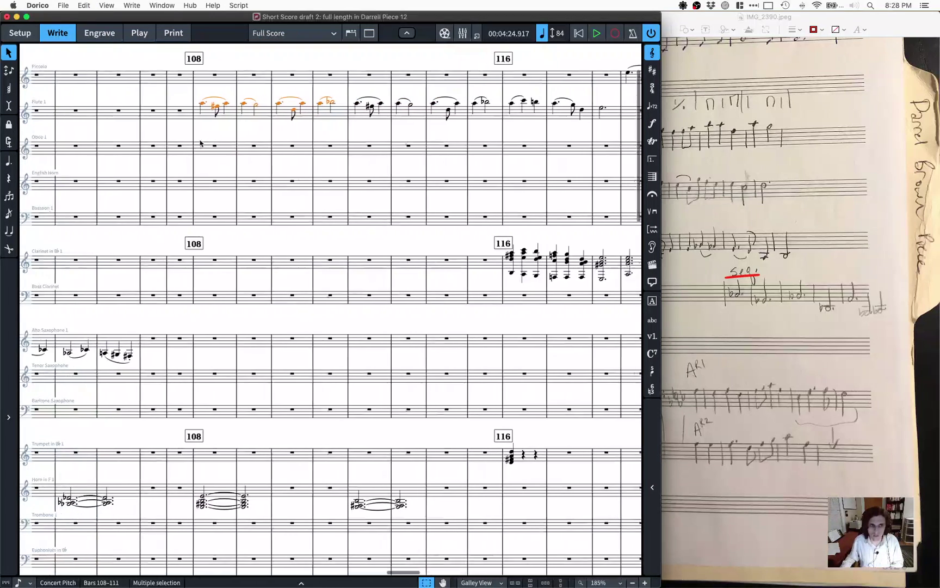
scroll(200, 142, left, 10)
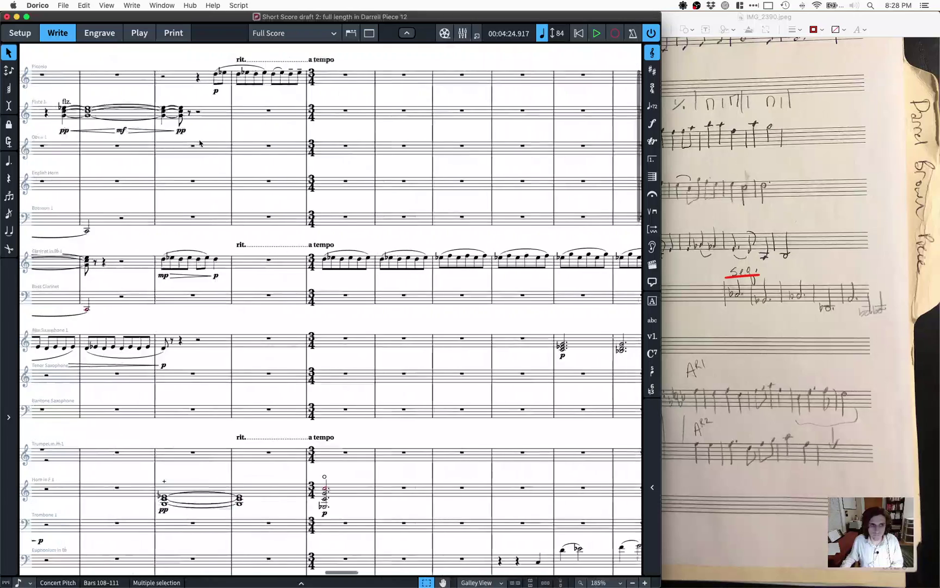
click(291, 111)
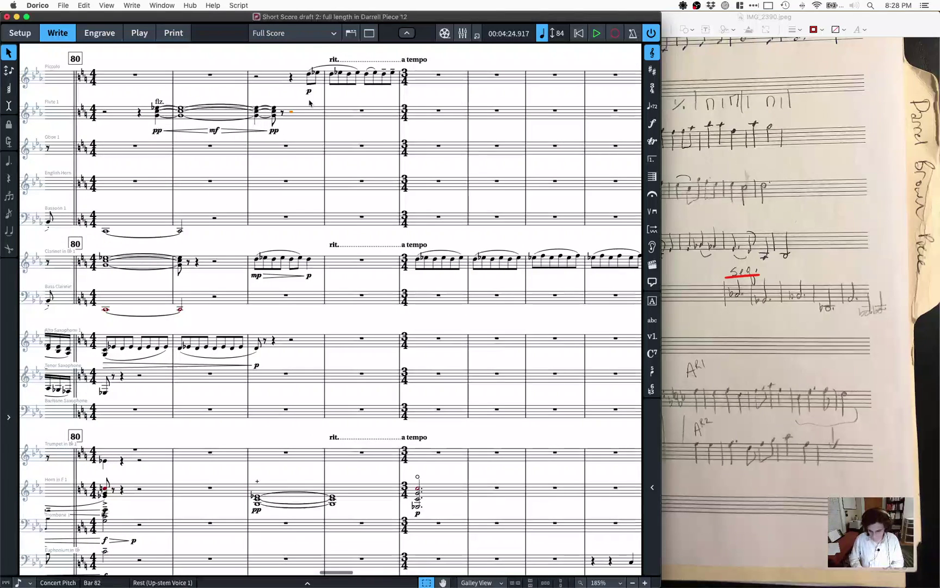
key(shift+p)
text(ord)
key(Return)
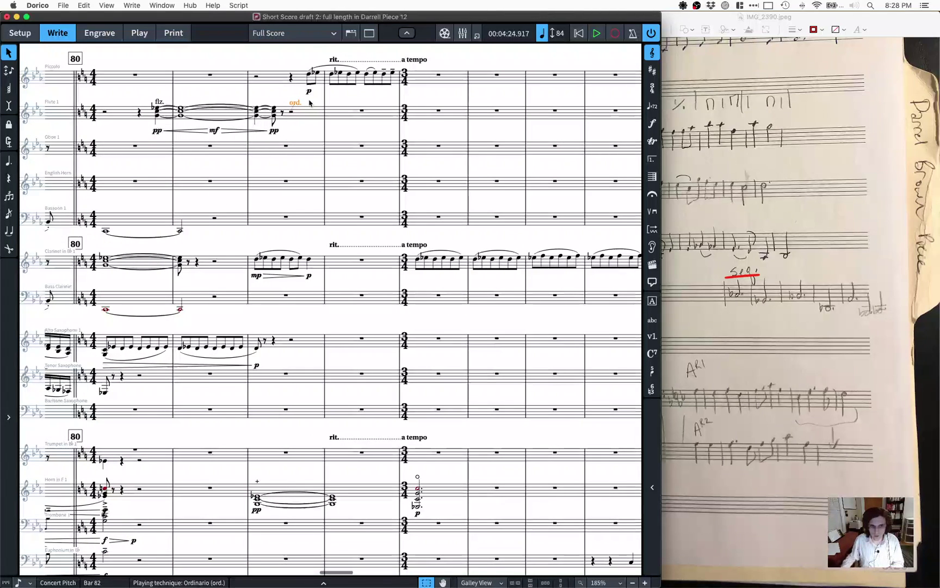
Step: Hide the "ord." marking in bar 82, with the property applied globally
click(323, 582)
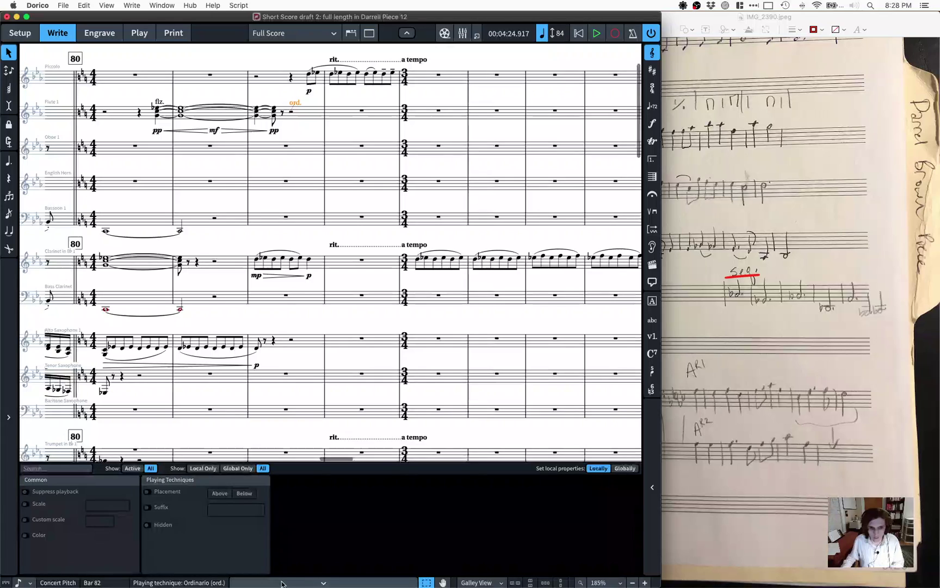
click(623, 468)
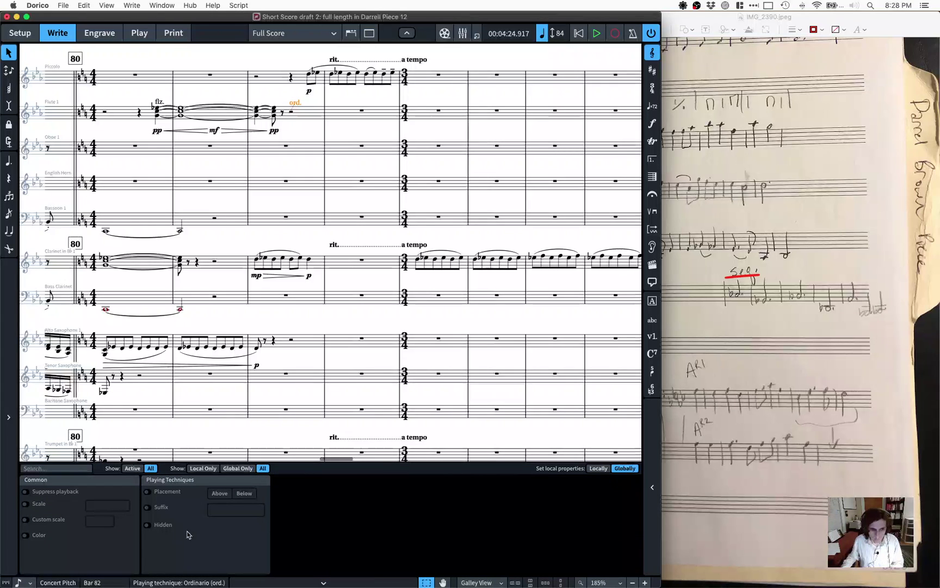
click(148, 525)
click(323, 580)
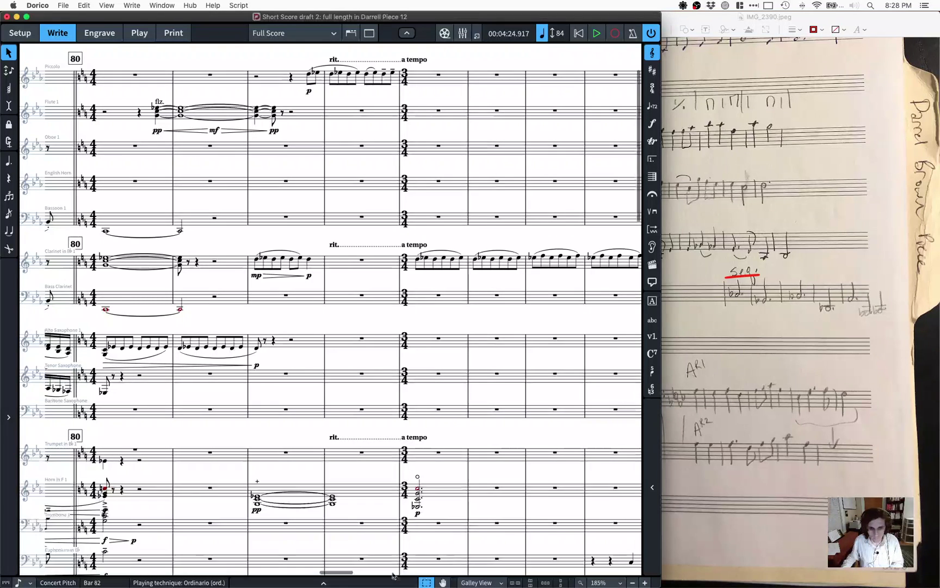
Step: Play back from rehearsal mark 108 to hear the flute theme against the horn chords
scroll(292, 179, right, 3)
scroll(292, 179, right, 10)
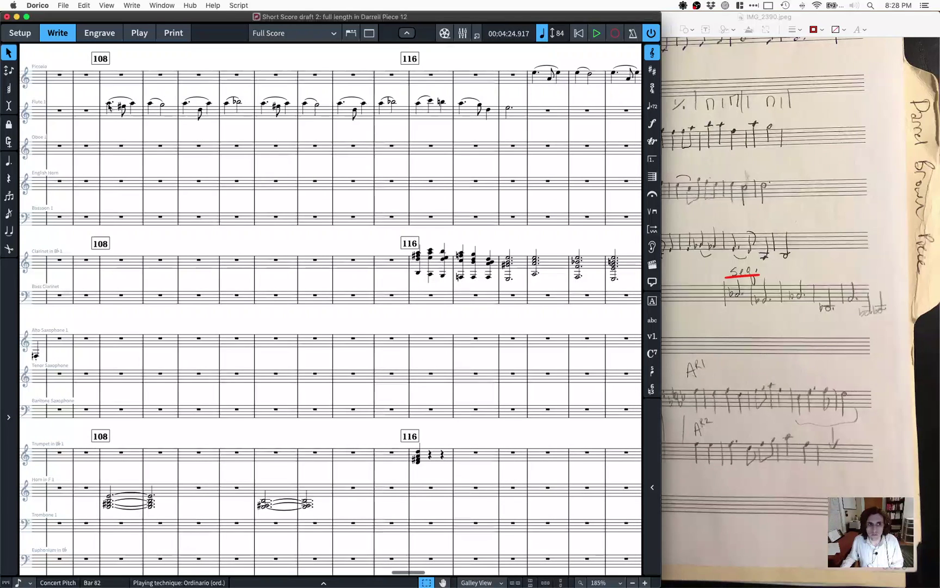
scroll(71, 124, left, 1)
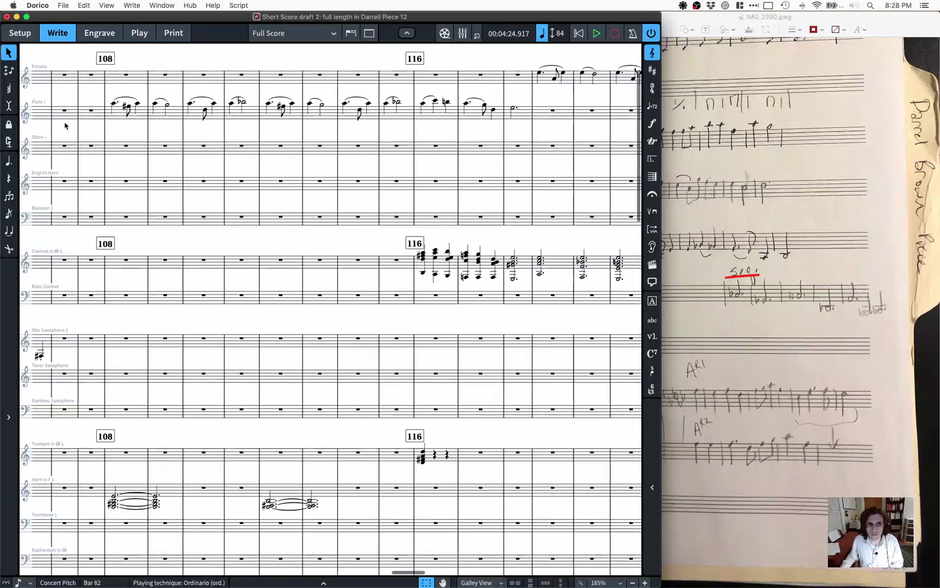
click(114, 103)
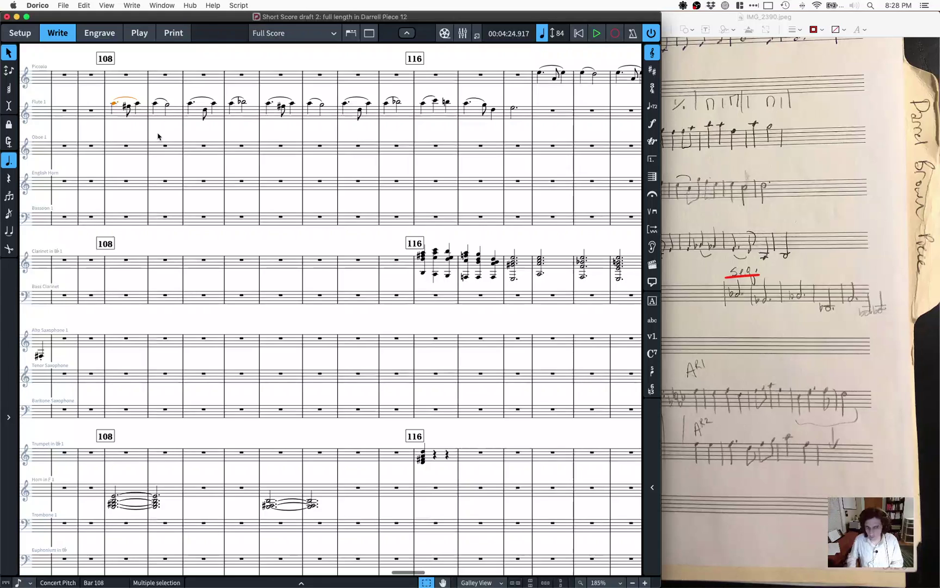
key(p)
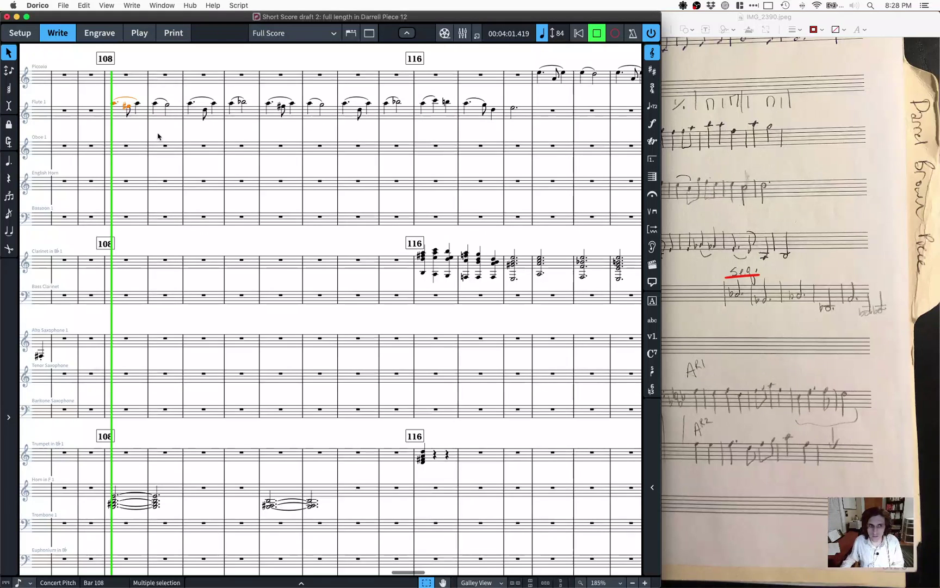
key(space)
click(123, 128)
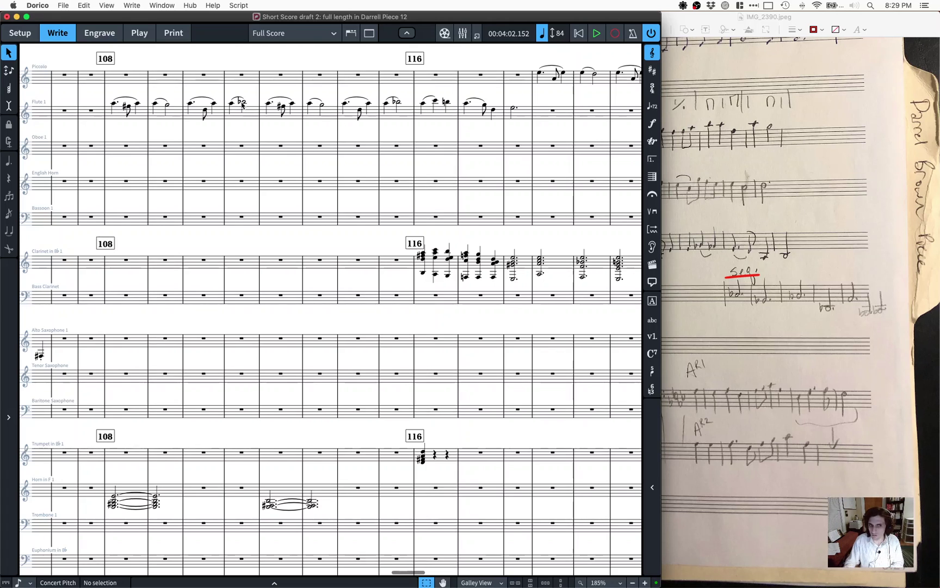
Step: Lock note durations and re-pitch the Flute 1 theme in bars 108–110 to a lower line, ending bars 109 and 110 on A4
scroll(163, 111, left, 2)
click(135, 104)
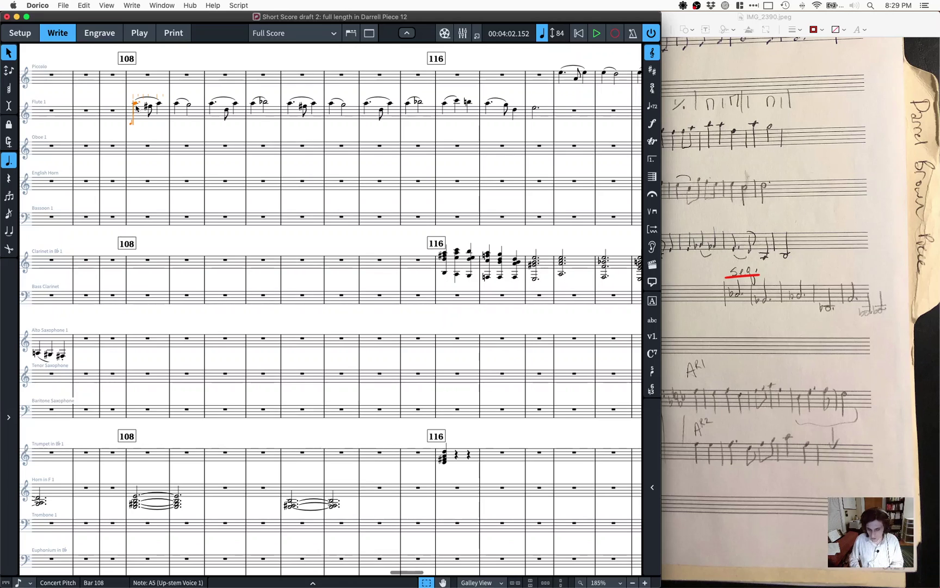
key(o)
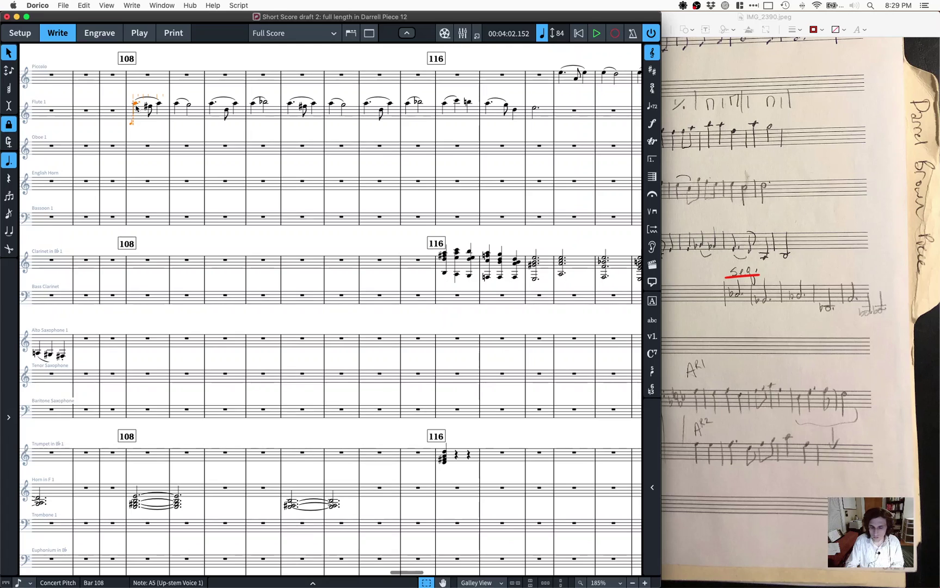
key(b)
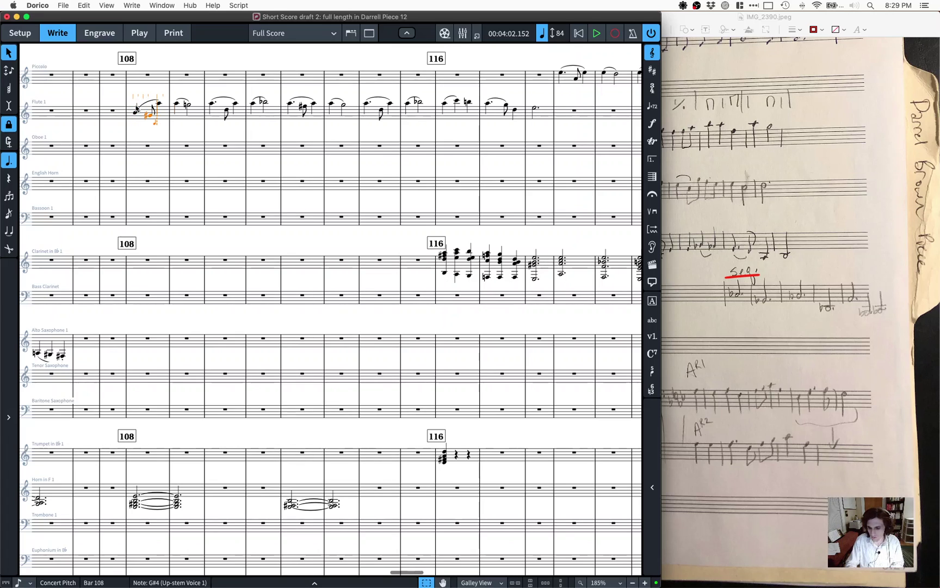
key(space)
key(a)
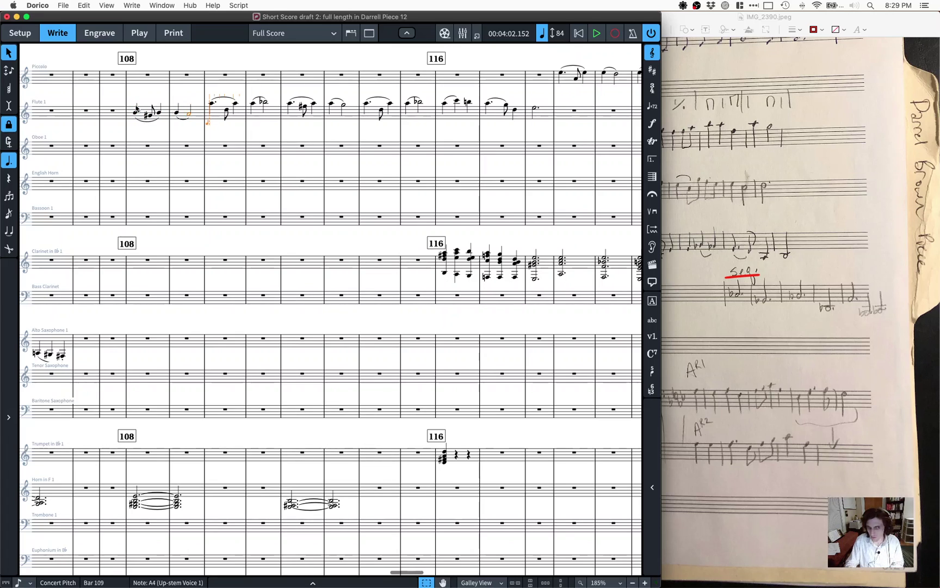
key(c)
key(a)
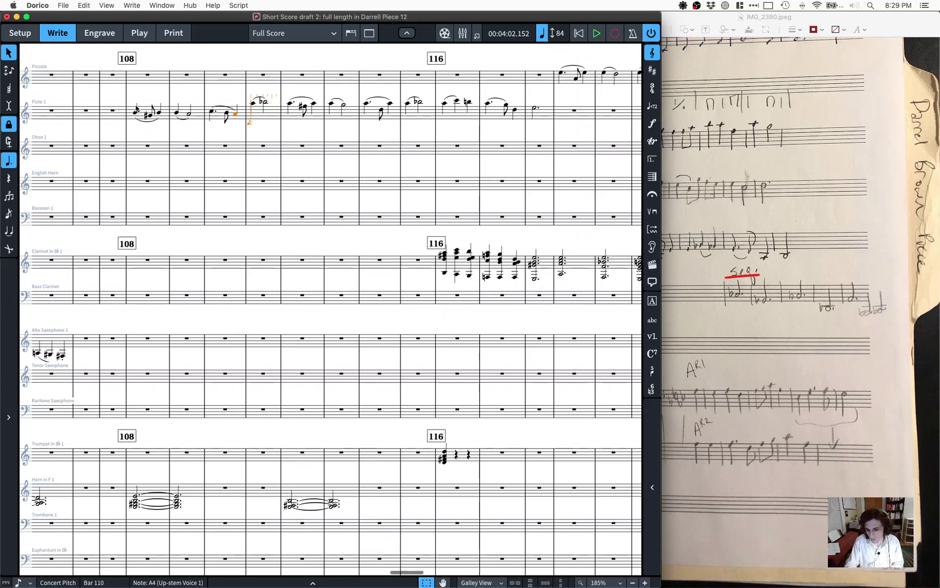
Step: Re-pitch the two Flute 1 notes in bar 111 to C5 and D5
key(c)
key(minus)
key(e)
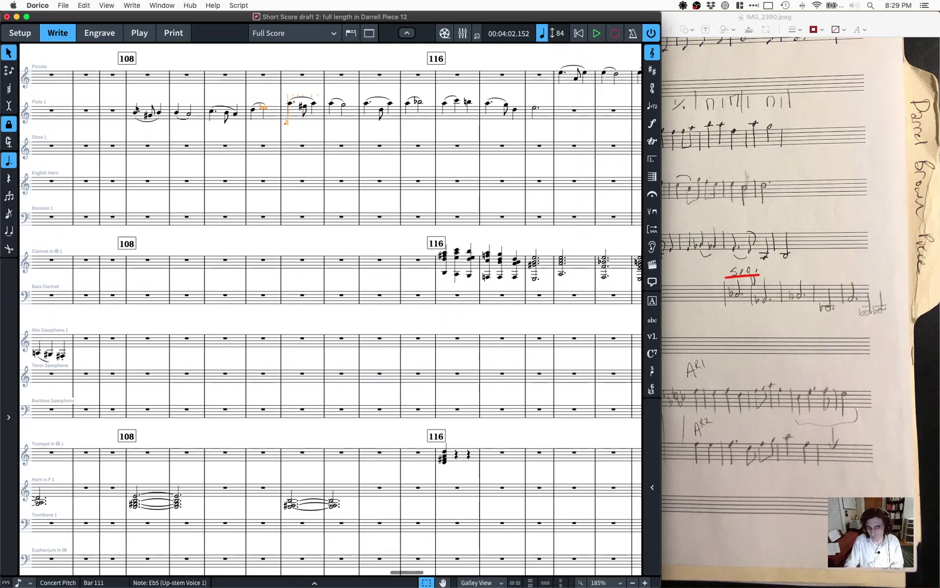
key(Left)
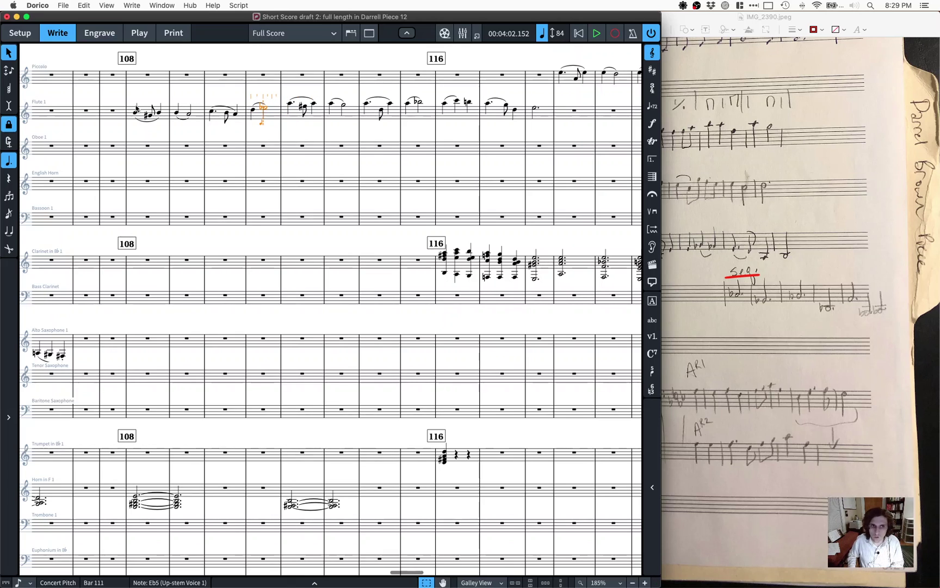
key(Left)
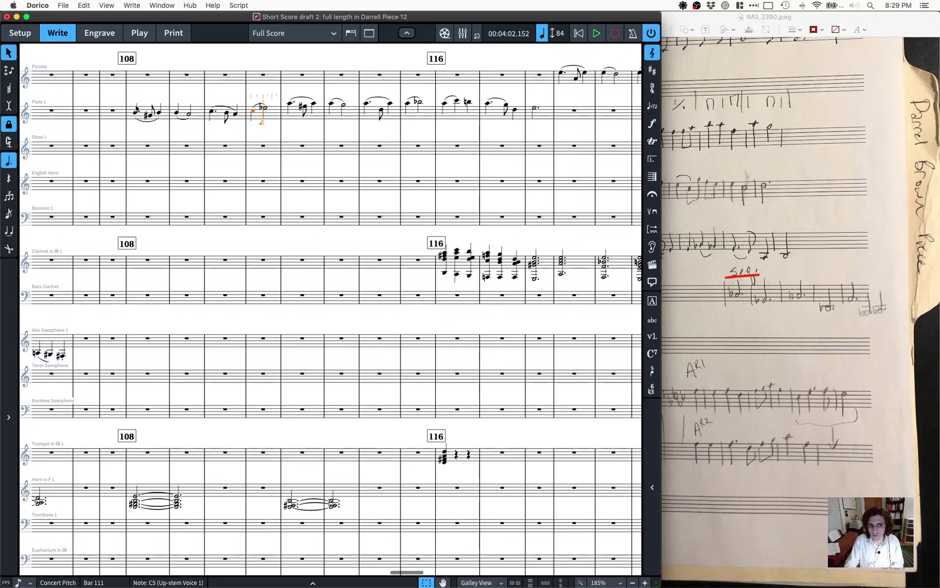
key(Right)
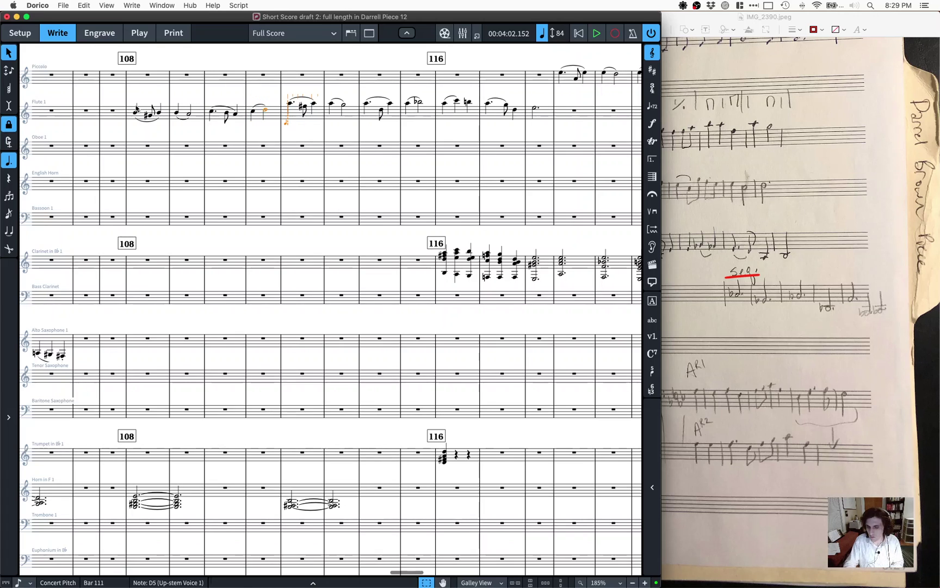
Step: Re-pitch the Flute 1 notes in bars 112–113, ending bar 112 on D♯5 and bar 113 on F5
key(Right)
key(Right)
key(Right)
key(Right)
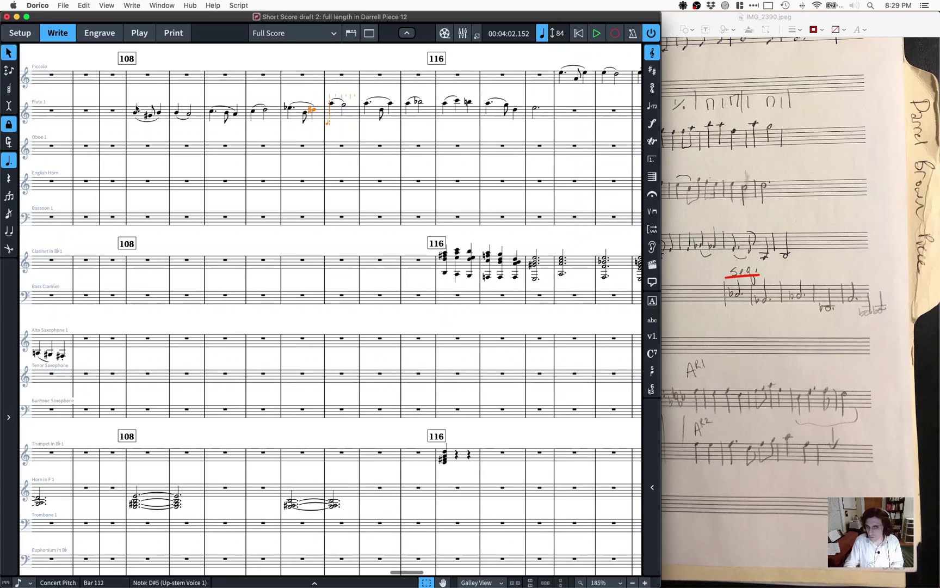
key(Right)
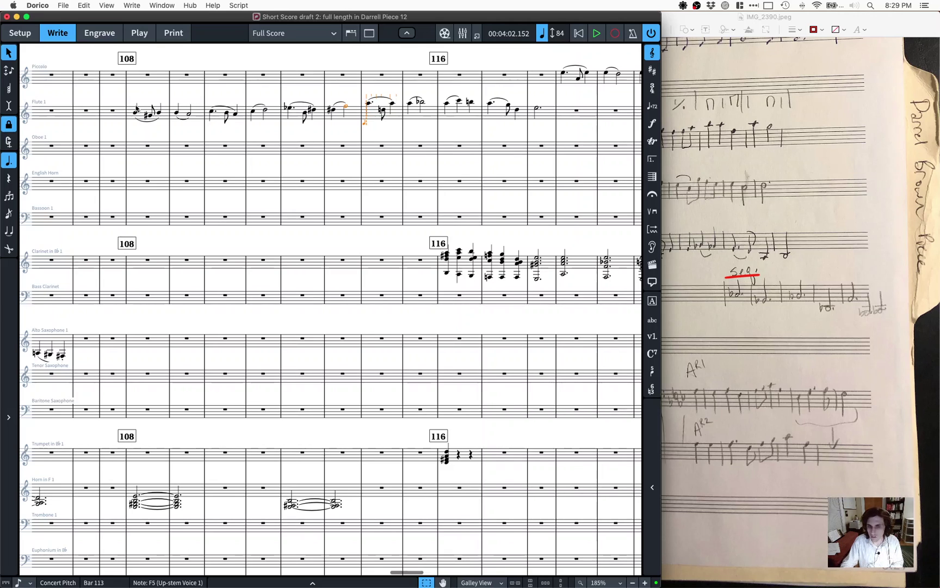
Step: Re-pitch the Flute 1 notes in bars 114–115, ending bar 114 on E♭5 and starting bar 115 on G♭5 and G♯5
key(Right)
key(Right)
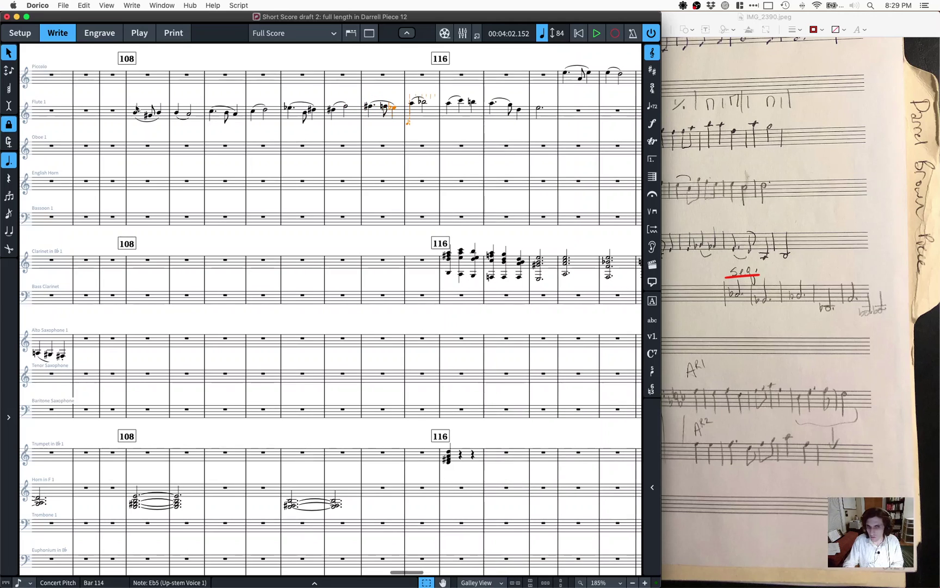
key(Right)
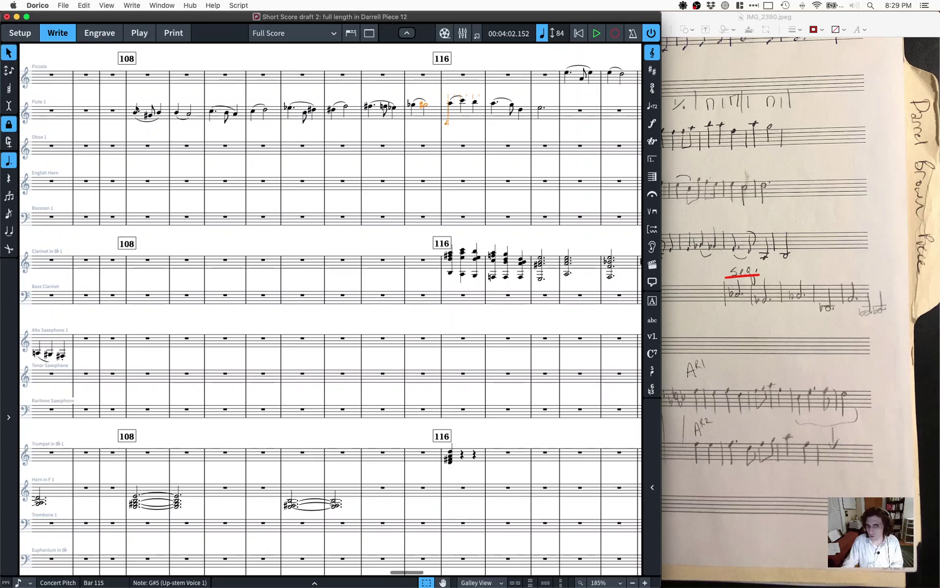
key(Escape)
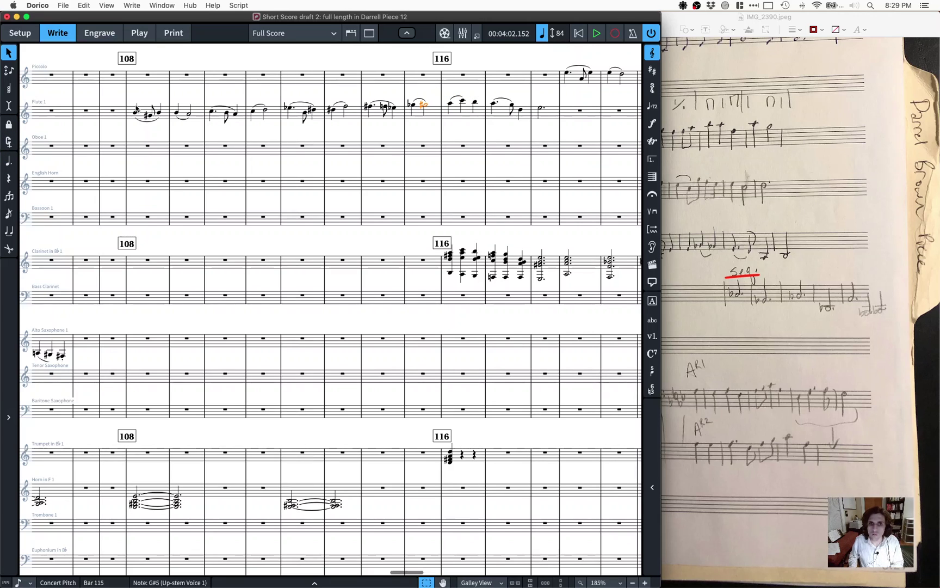
Step: Add a third quarter note to Flute 1 bar 115 and respell the flats in bars 114–115 as sharps
key(Left)
key(Left)
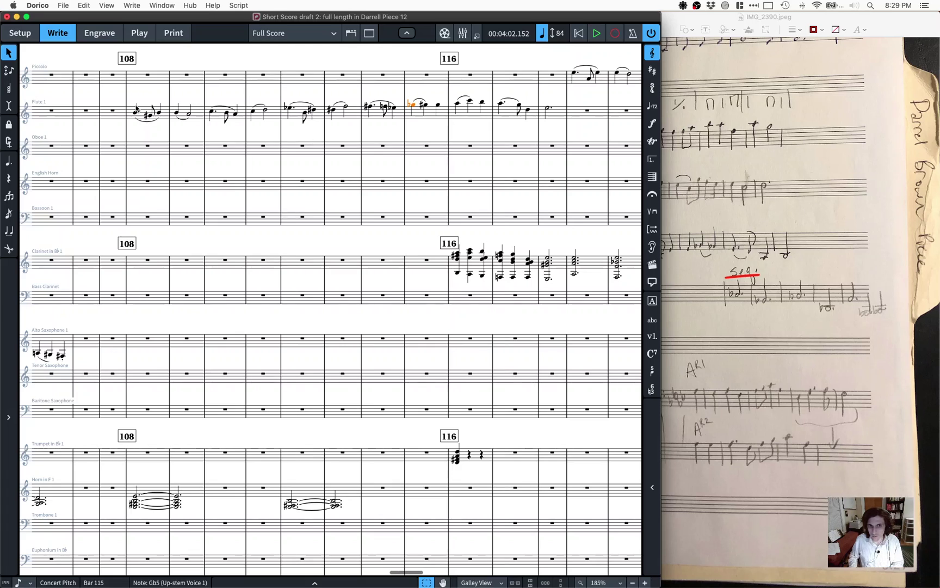
key(Right)
key(Right)
key(shift+Left)
key(shift+Left)
key(shift+Left)
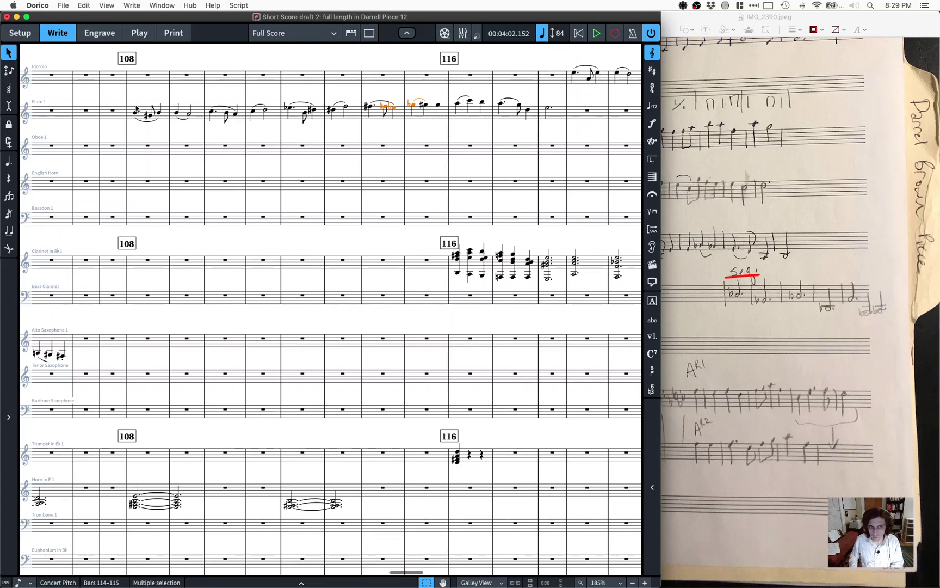
key(Right)
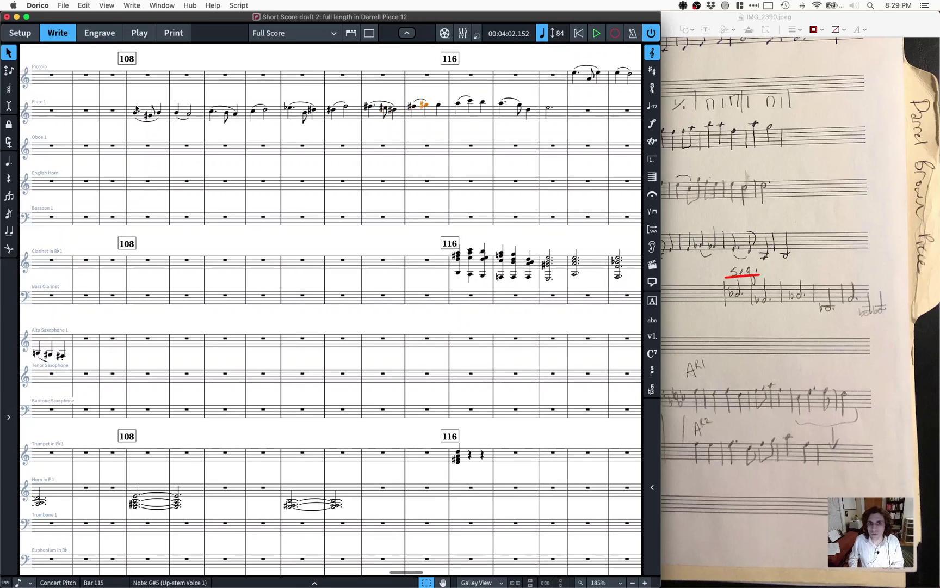
key(alt+minus)
Step: Audition individual Flute 1 notes between bars 114 and 117
key(Right)
key(Right)
key(Right)
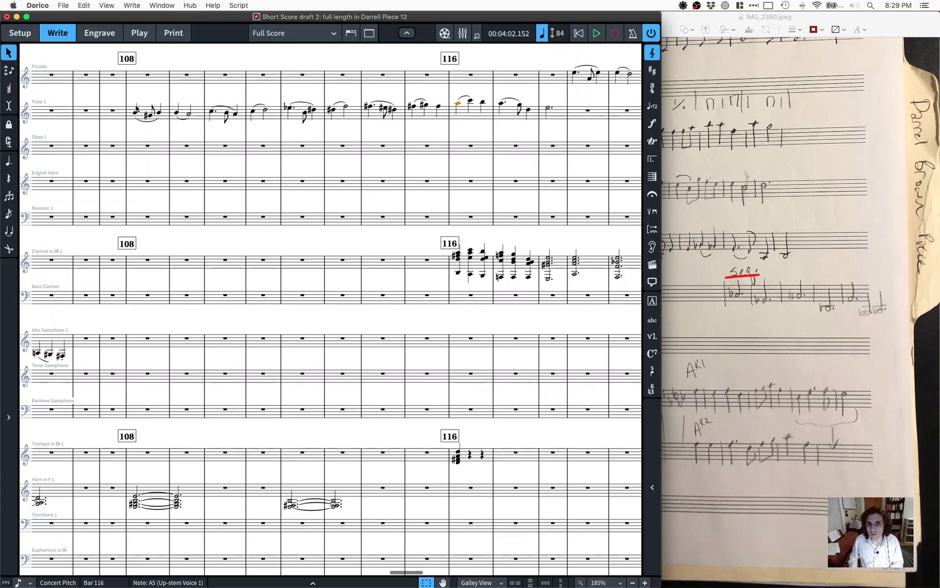
key(Right)
key(Right)
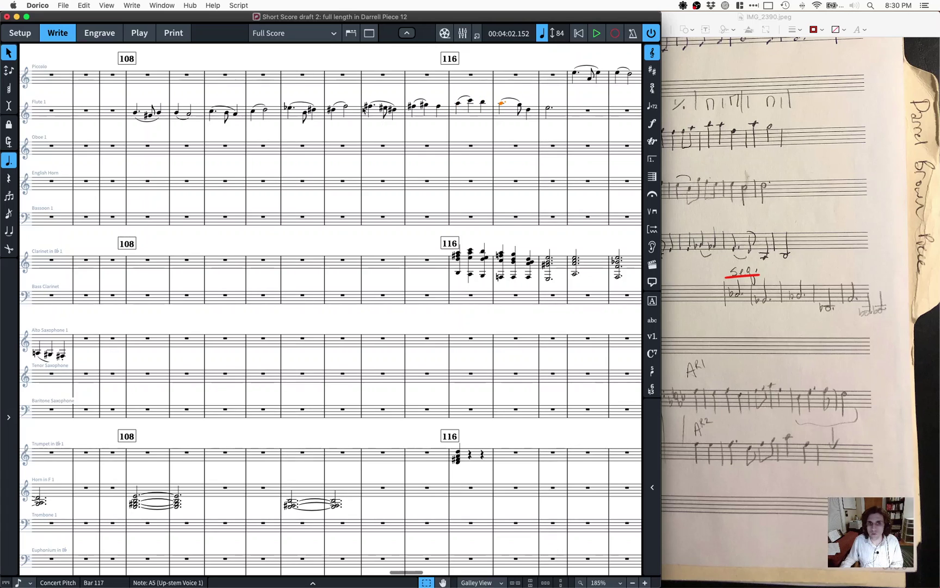
click(367, 107)
key(Right)
key(Right)
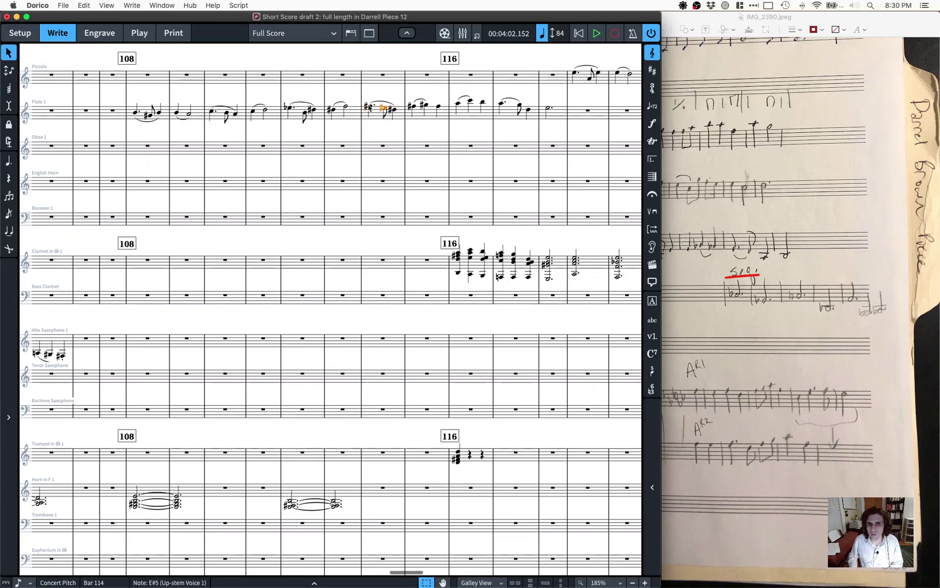
click(460, 104)
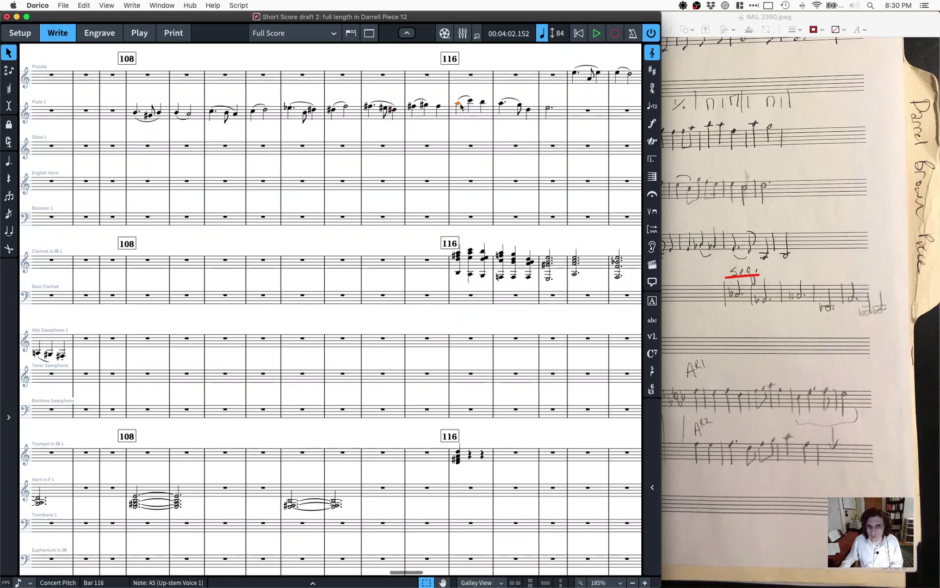
Step: Delete bar 115 from the score
click(415, 108)
key(shift+b)
text(-1)
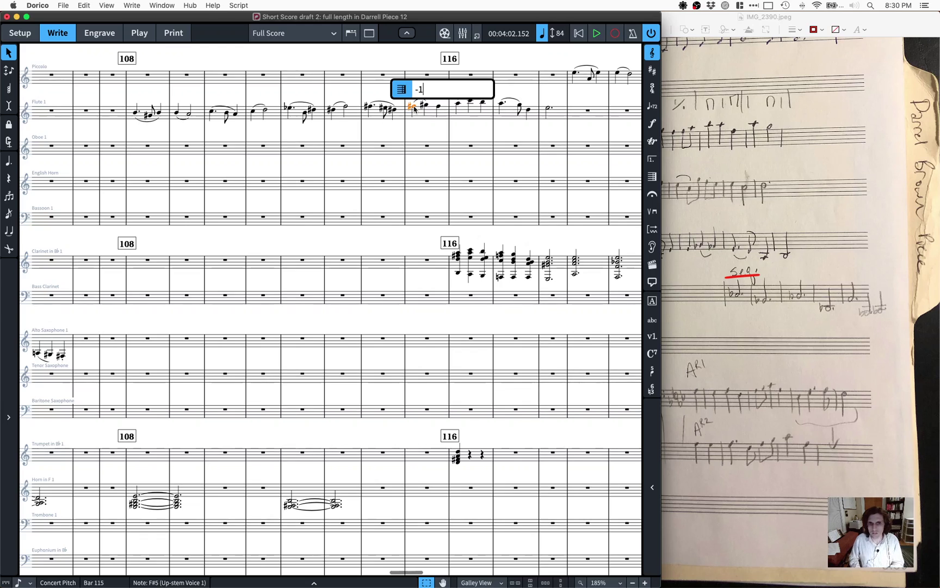
key(Return)
Step: Enter a dotted half-note chord of C4, E4 and A4 in Horn in F 1 at bar 110
click(135, 112)
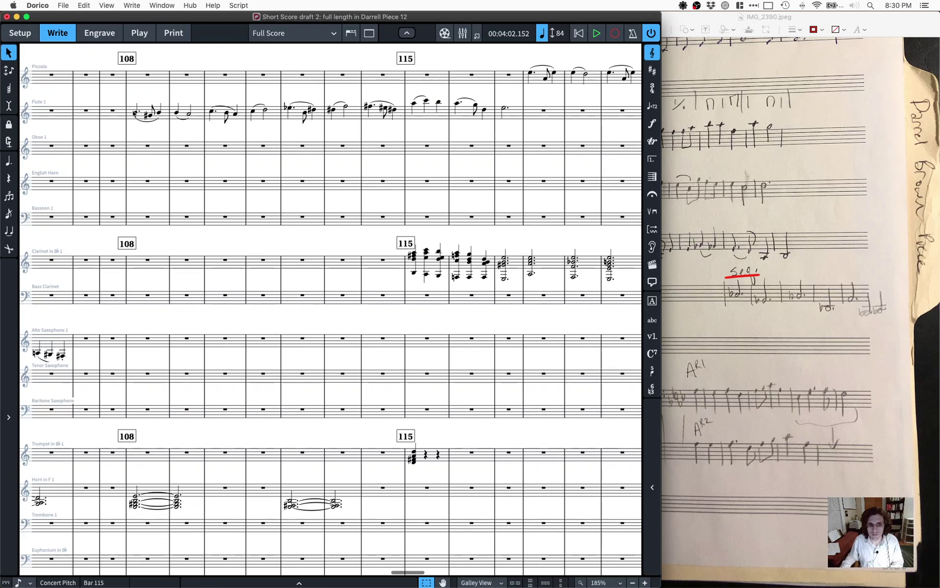
click(154, 492)
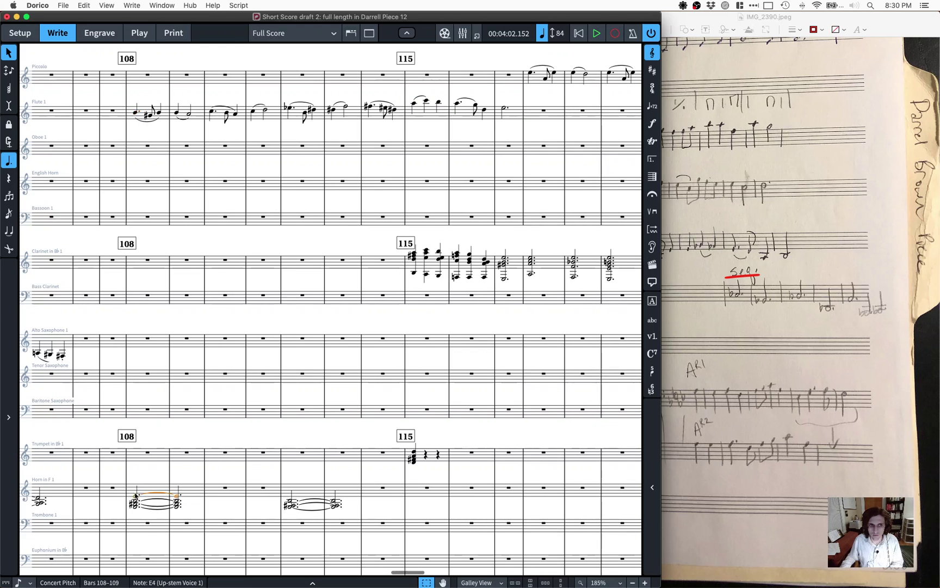
double_click(224, 489)
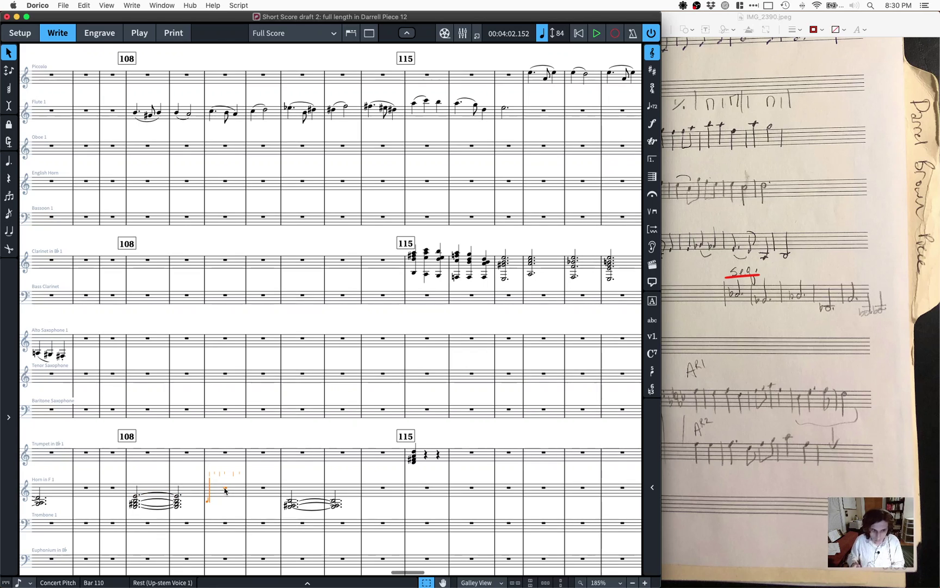
key(o)
key(c)
key(e)
key(a)
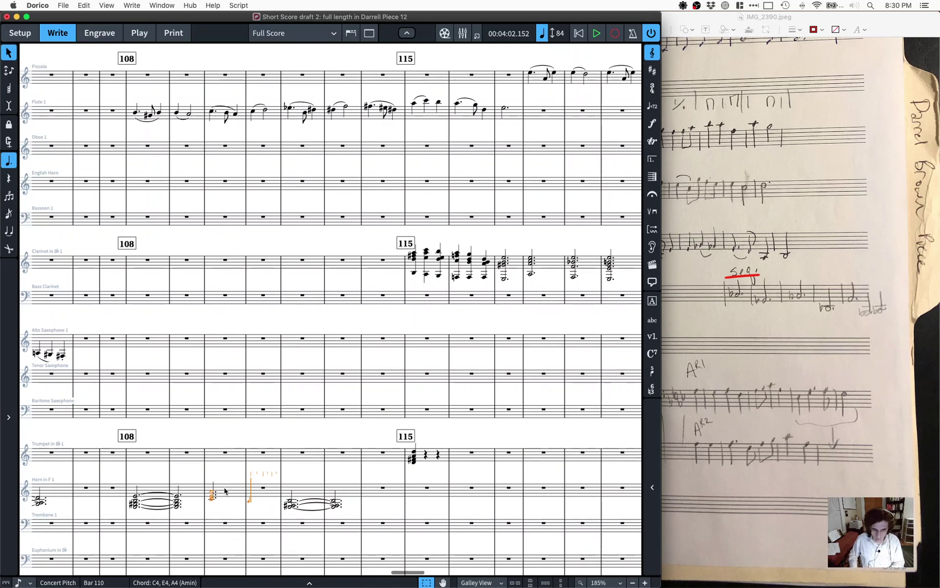
Step: Revoice the horn chord in bar 110 as A3, C4 and E4 and tie it across bar 111
key(Left)
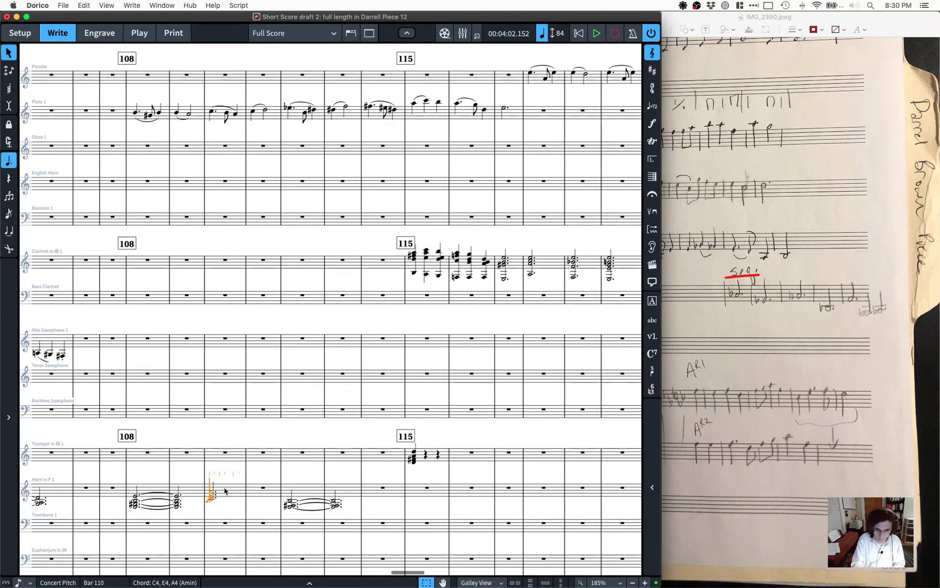
key(a)
key(c)
key(e)
key(Escape)
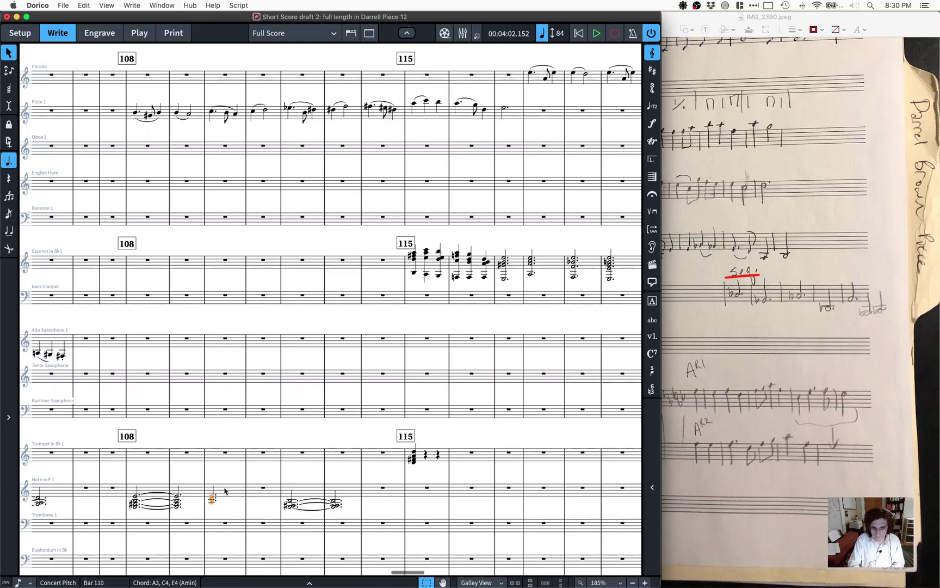
key(t)
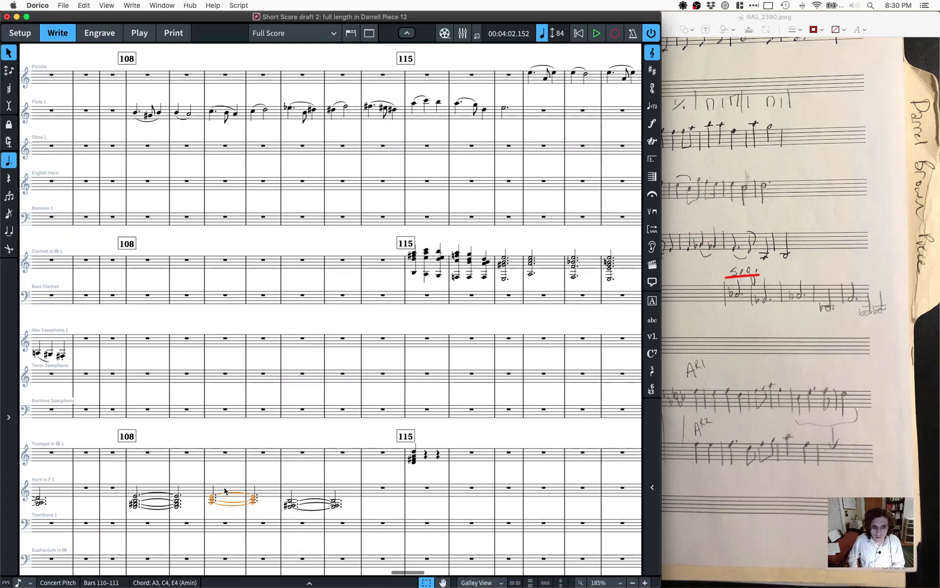
key(shift+n)
key(Right)
key(Right)
key(Right)
key(Right)
key(Right)
key(Right)
key(Right)
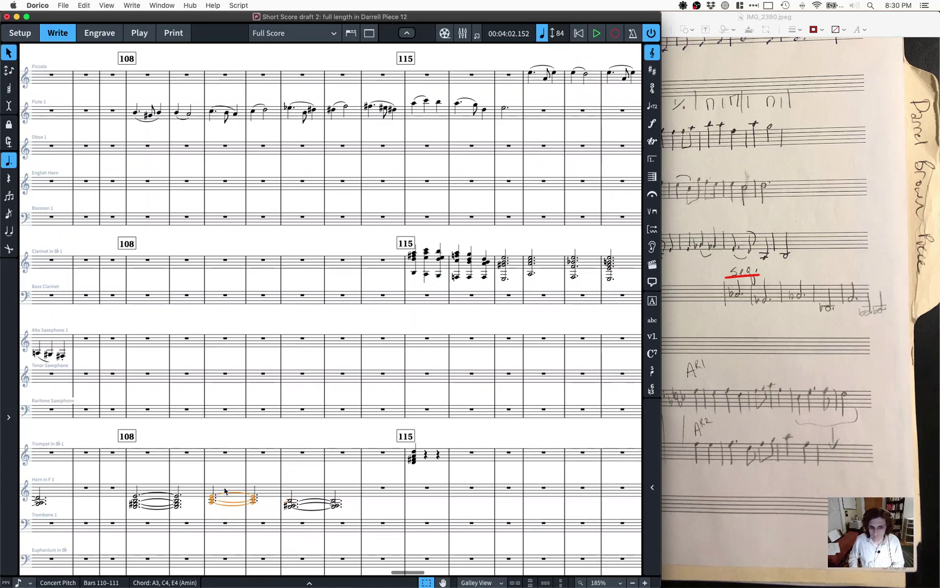
Step: Respell the first Flute 1 note of bar 112 as a sharp and play back from that bar
click(286, 107)
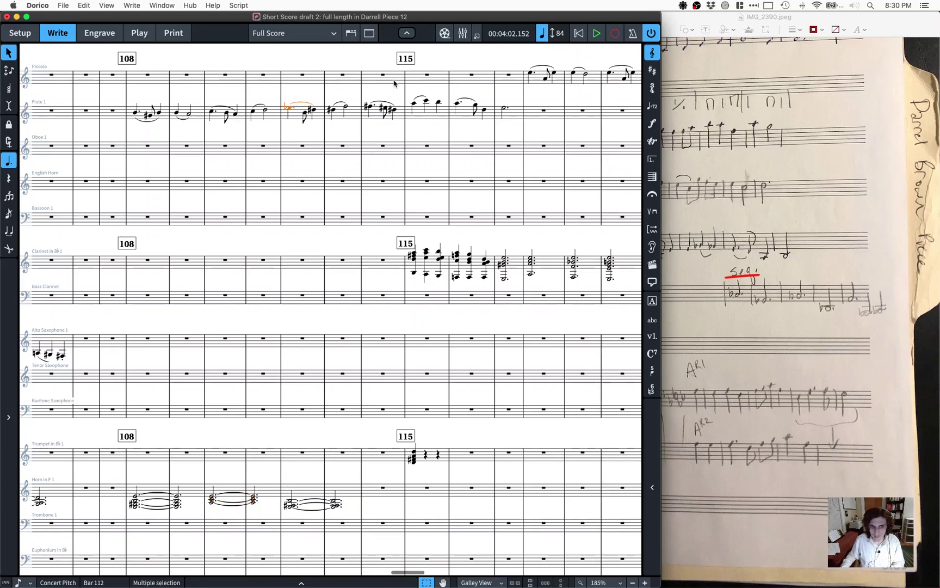
key(p)
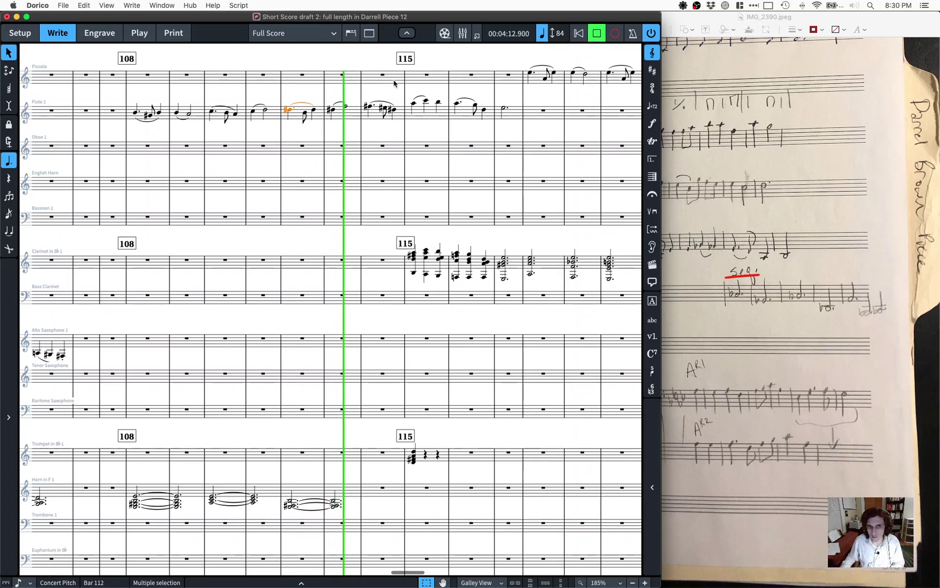
key(space)
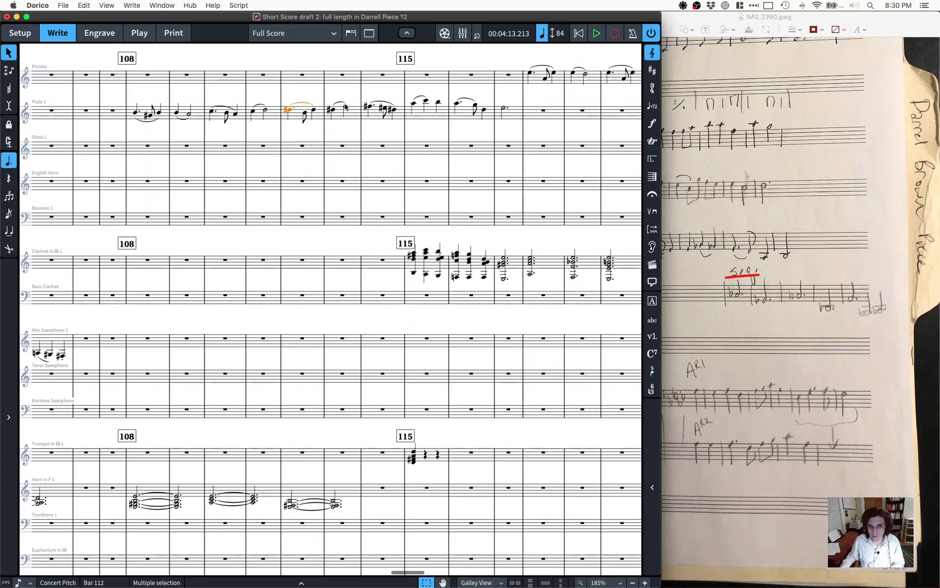
Step: Respell the second Flute 1 note in bar 113 as E♯5
drag(340, 123, 356, 94)
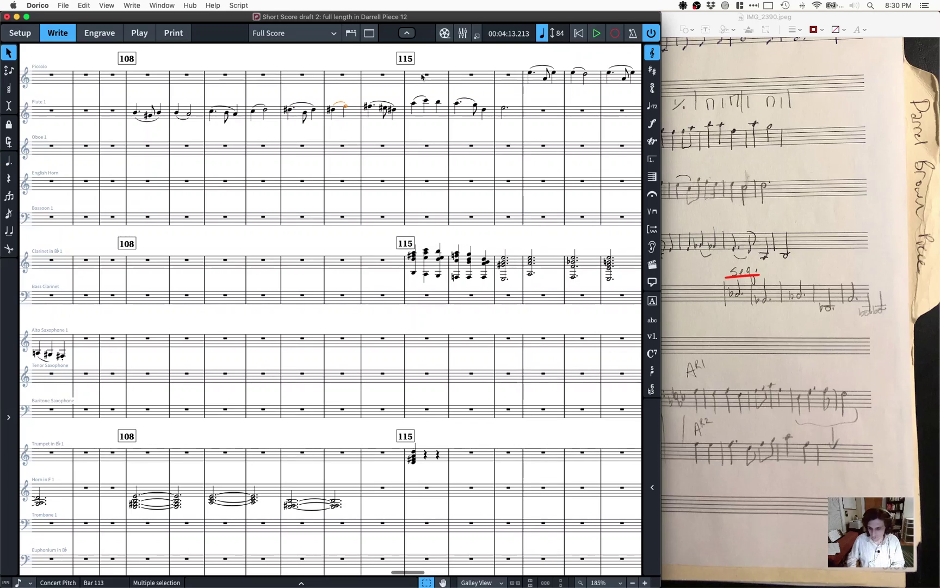
key(alt+Up)
key(alt+Up)
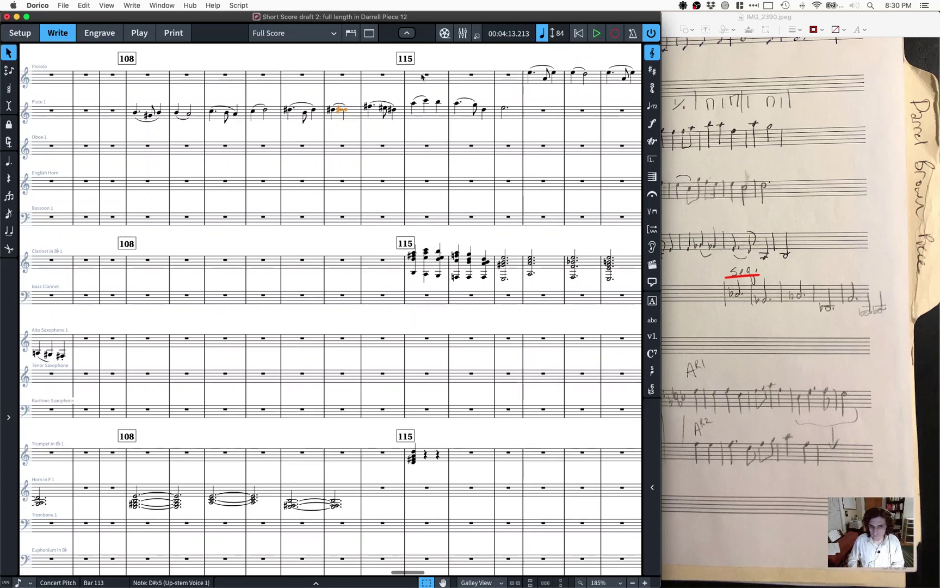
key(alt+equal)
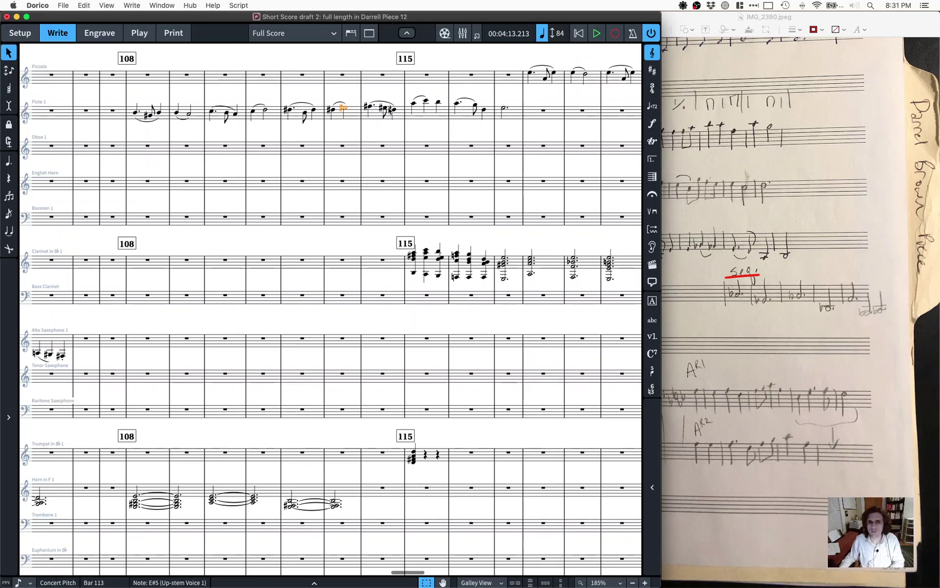
Step: Insert two empty bars at the barline before bar 115
click(405, 113)
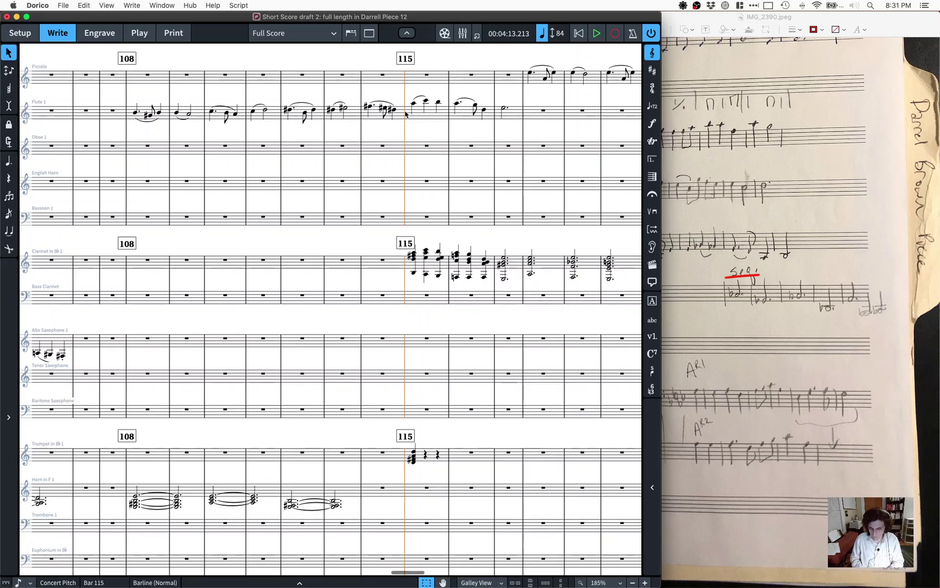
key(shift+b)
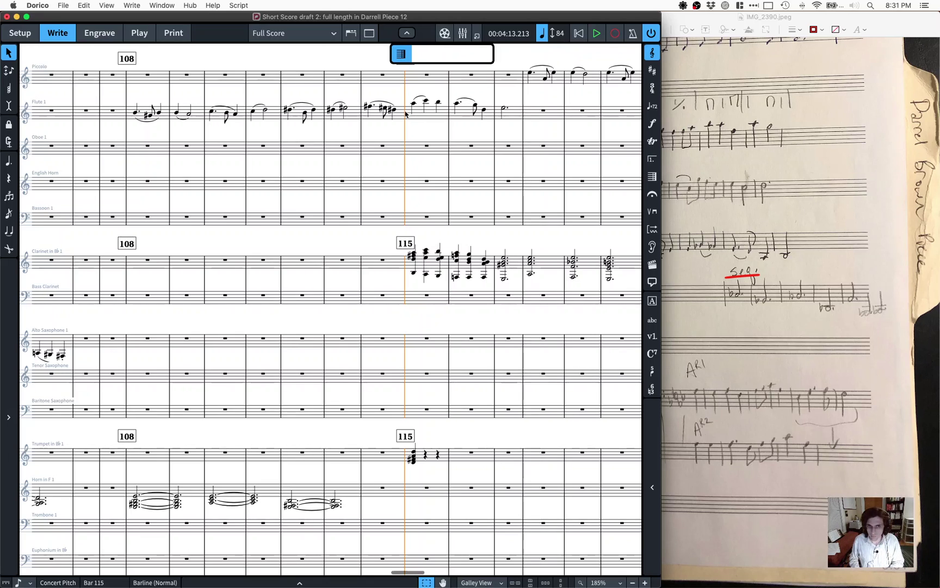
text(2)
key(Return)
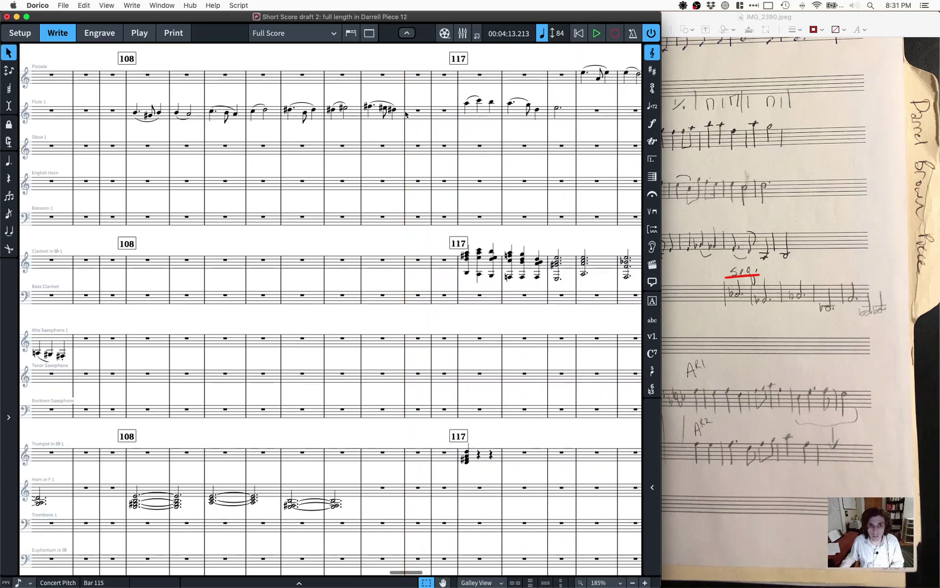
Step: Fill bar 115 of Flute 1 with three quarter notes starting on F♯5, raising the second one
click(370, 108)
key(Right)
key(Right)
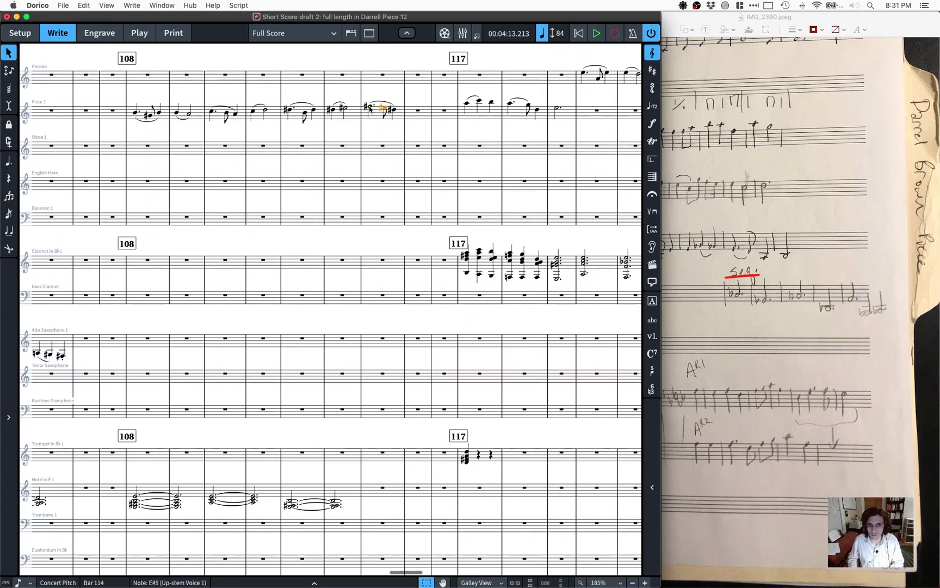
key(r)
key(alt+Up)
key(alt+Up)
key(r)
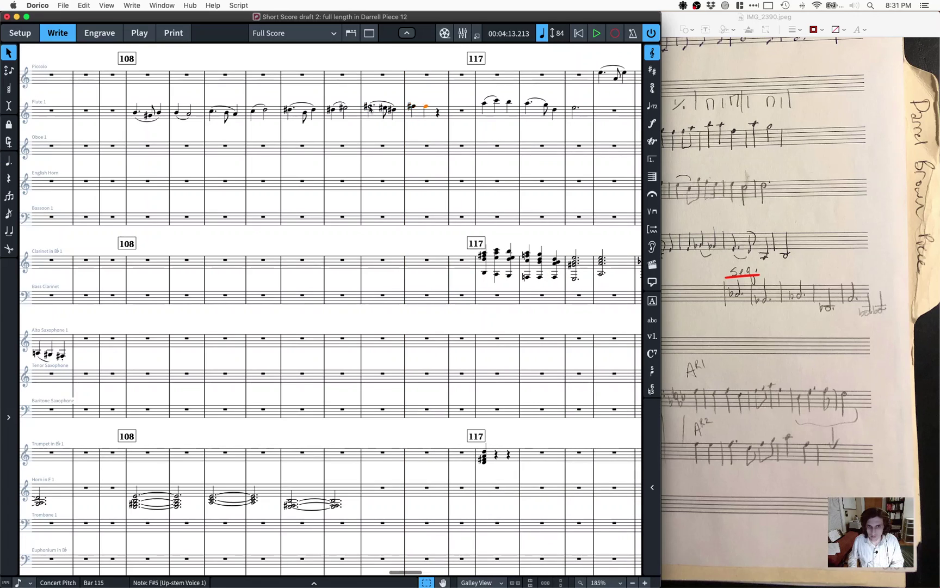
key(alt+Up)
key(r)
Step: Fill bar 116 of Flute 1 with three quarter notes, setting the second to A5, to lead into bar 117
key(r)
key(r)
key(alt+Down)
key(alt+Up)
key(alt+Up)
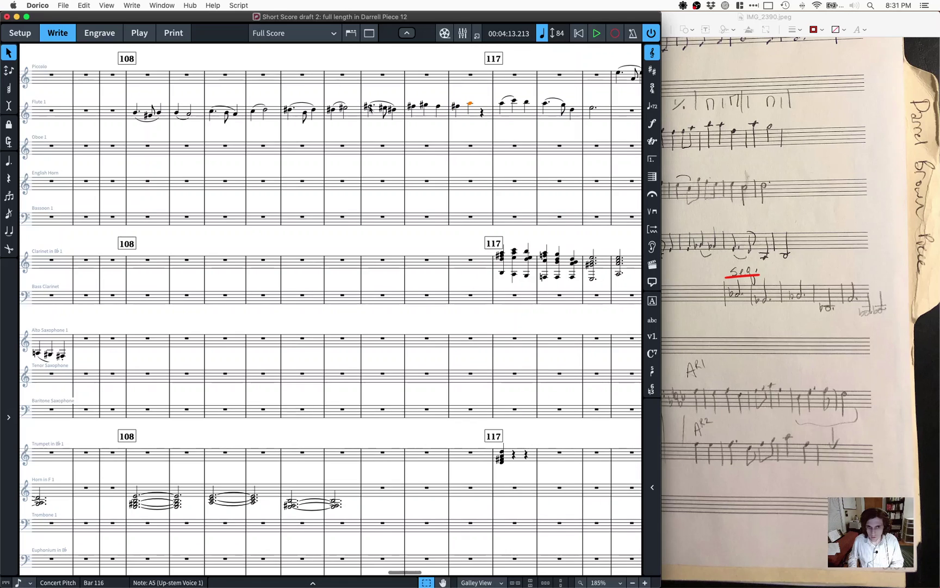
key(alt+Up)
key(Right)
key(Right)
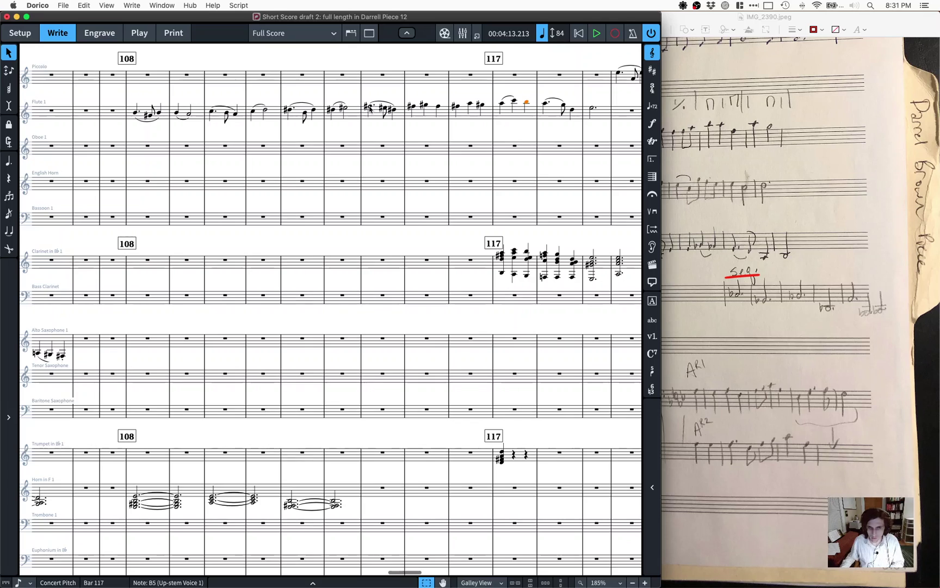
click(413, 107)
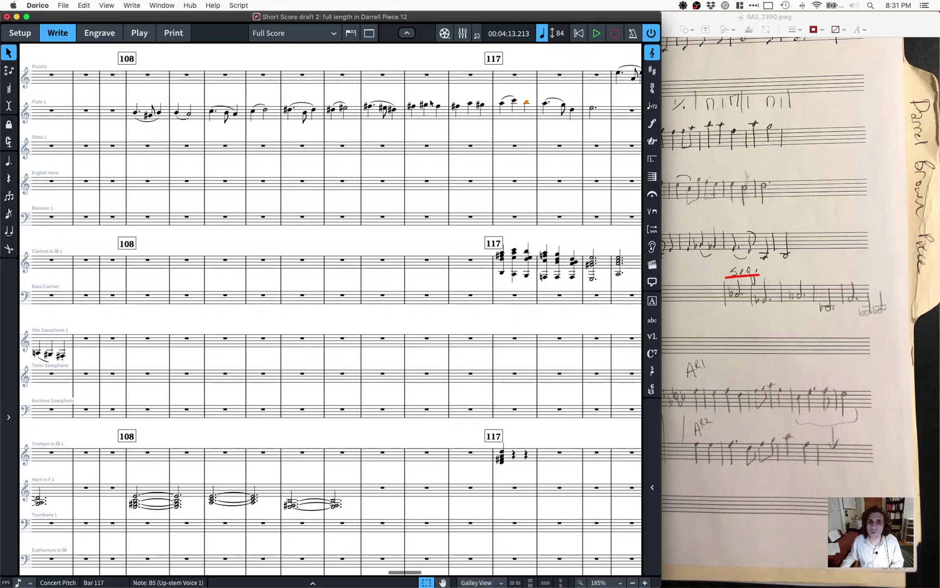
Step: Slur the Flute 1 notes within bar 115 and within bar 116, starting bar 116 with a dotted quarter note on F♯5
key(s)
key(shift+alt+Right)
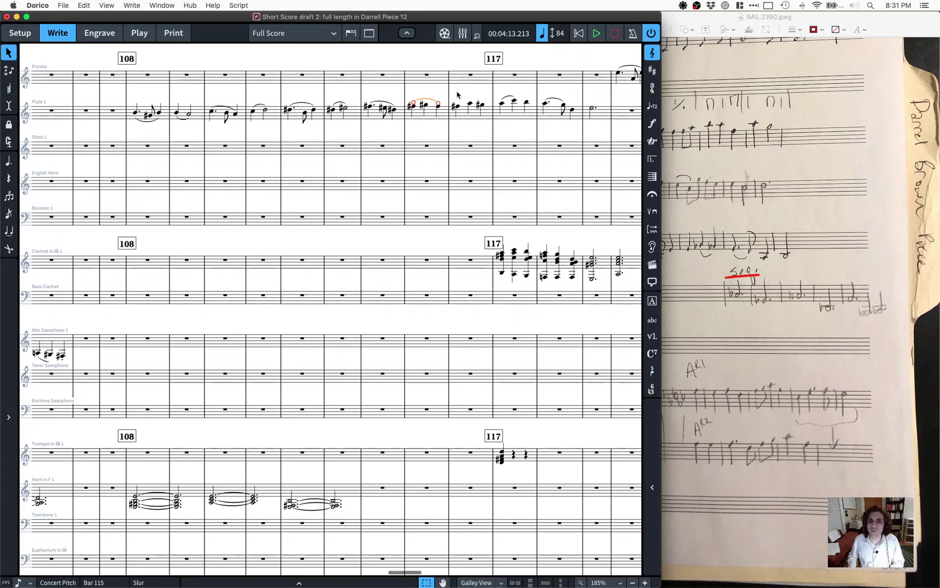
click(455, 107)
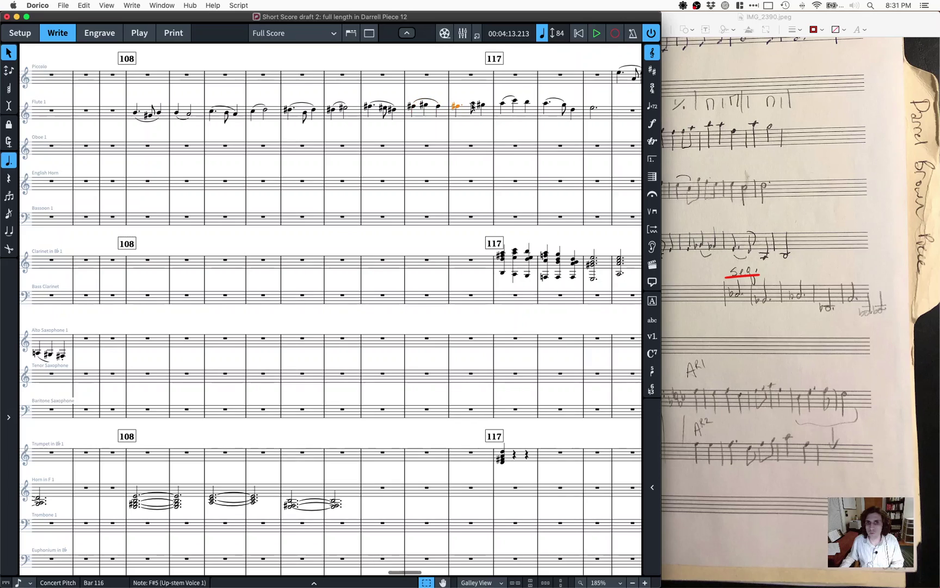
key(Right)
key(Right)
key(Right)
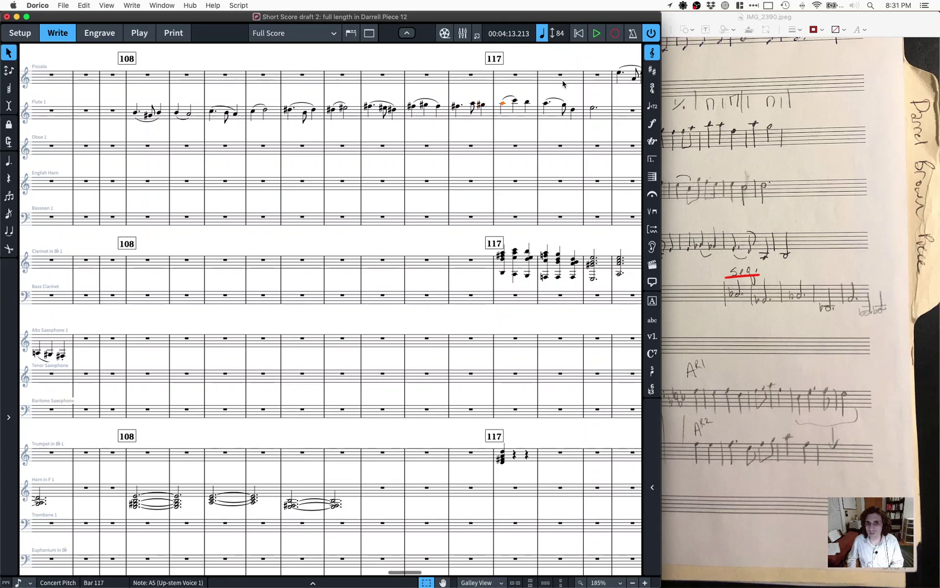
key(Right)
key(Right)
key(Right)
key(Right)
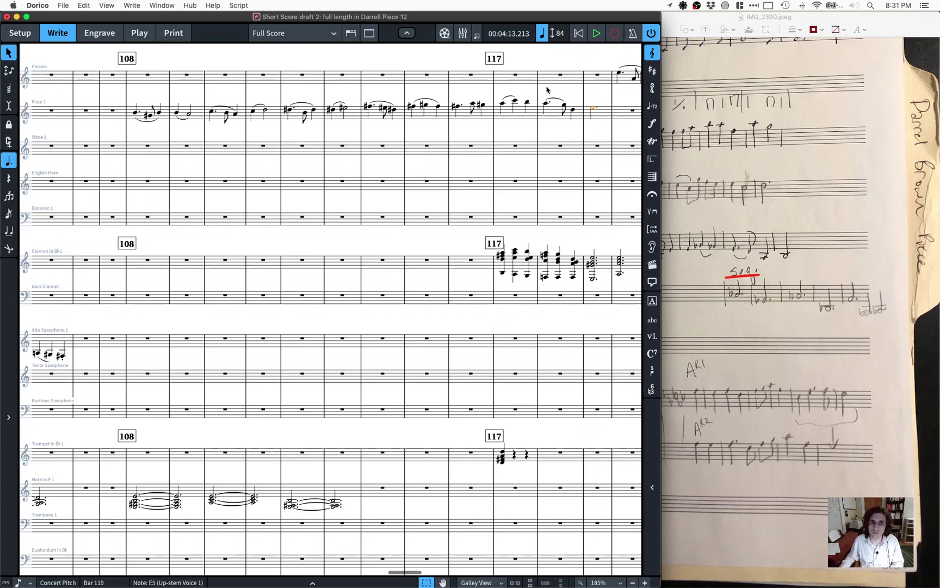
click(458, 106)
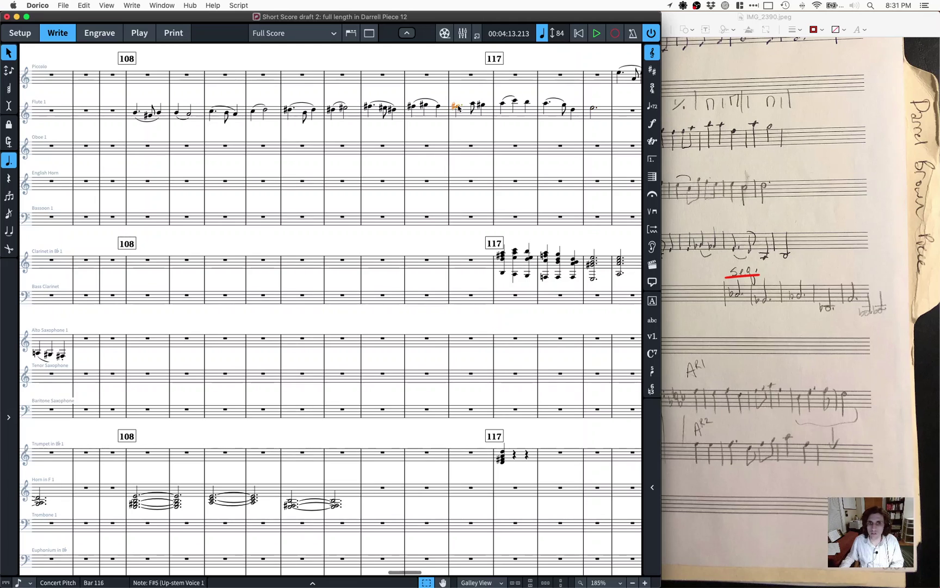
key(s)
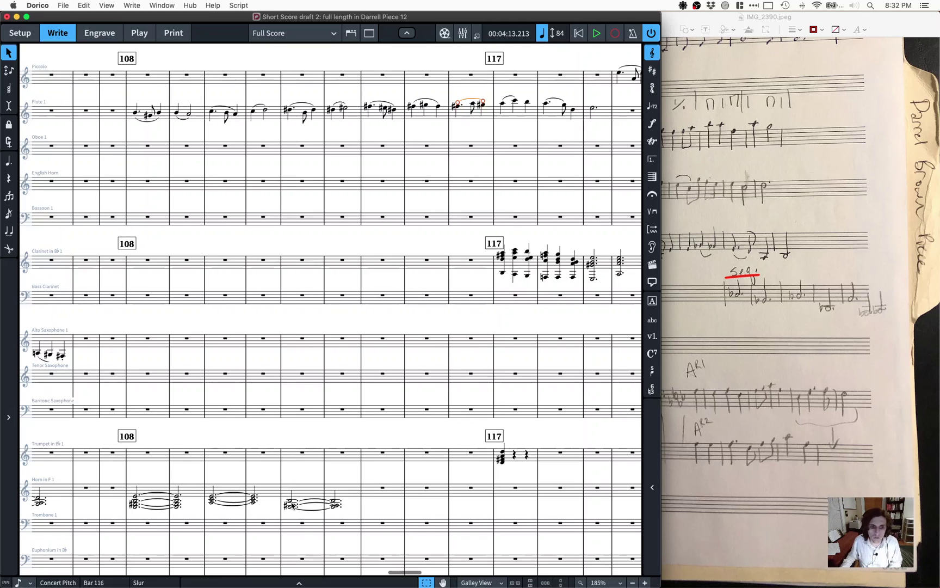
Step: Rewrite the Horn in F from bar 112 to 117 as one dotted-half chord per bar, ending on D3, F♯3, A3 and D4
click(292, 505)
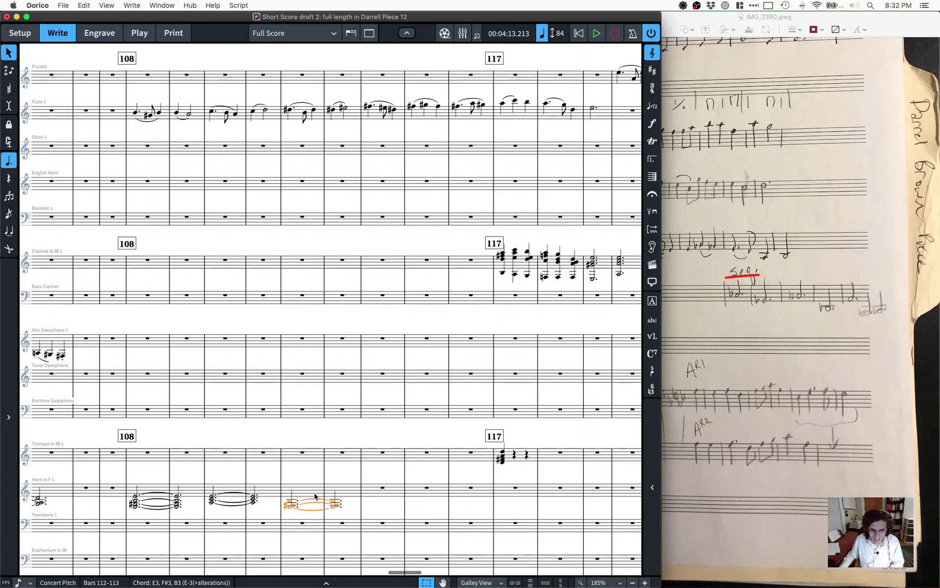
key(Return)
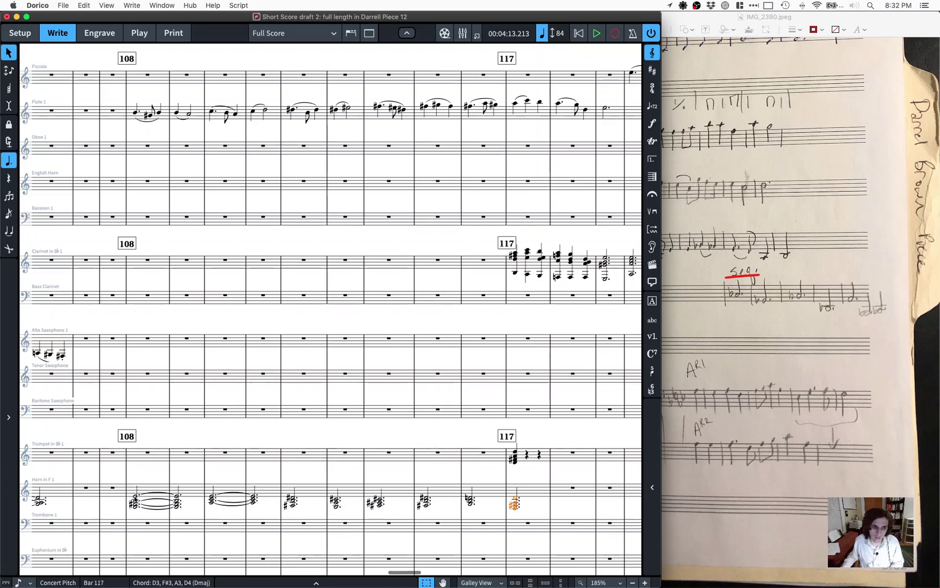
Step: Play back the score from the horn chord at bar 108 past bar 117, and look ahead to bar 130
click(158, 492)
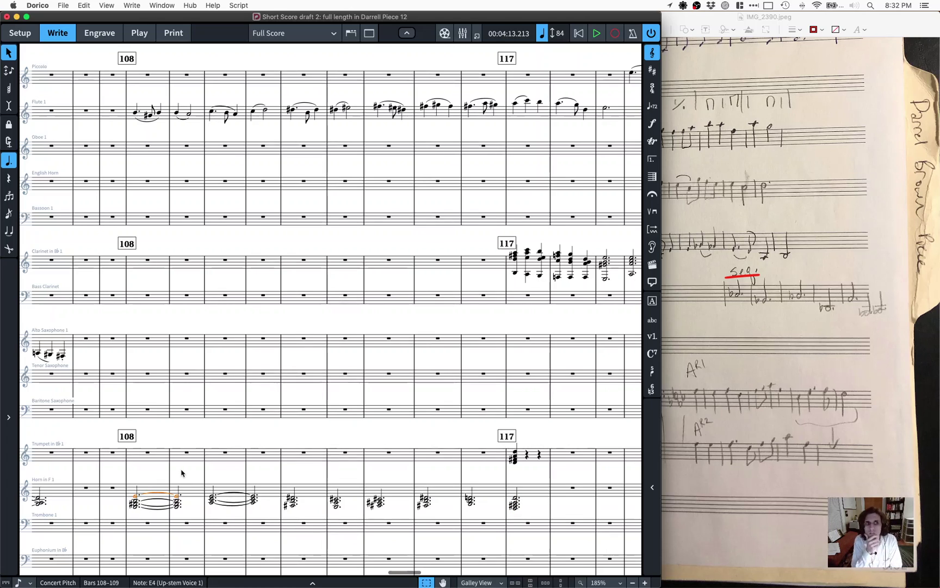
key(p)
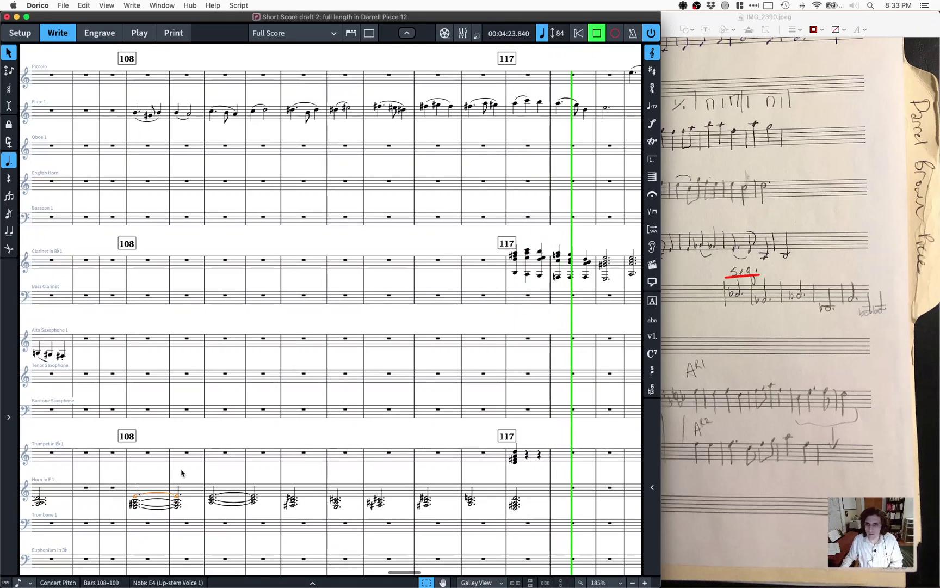
key(space)
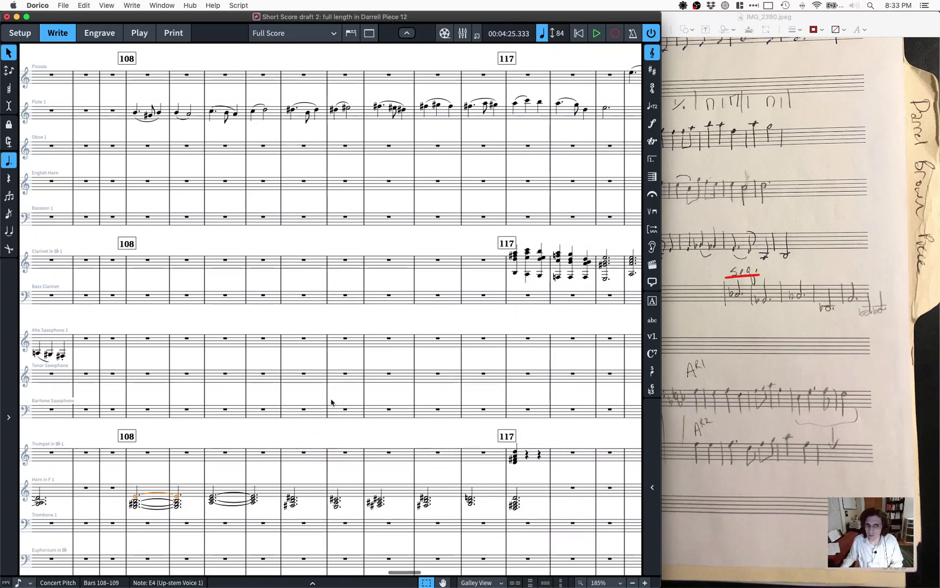
scroll(331, 403, right, 2)
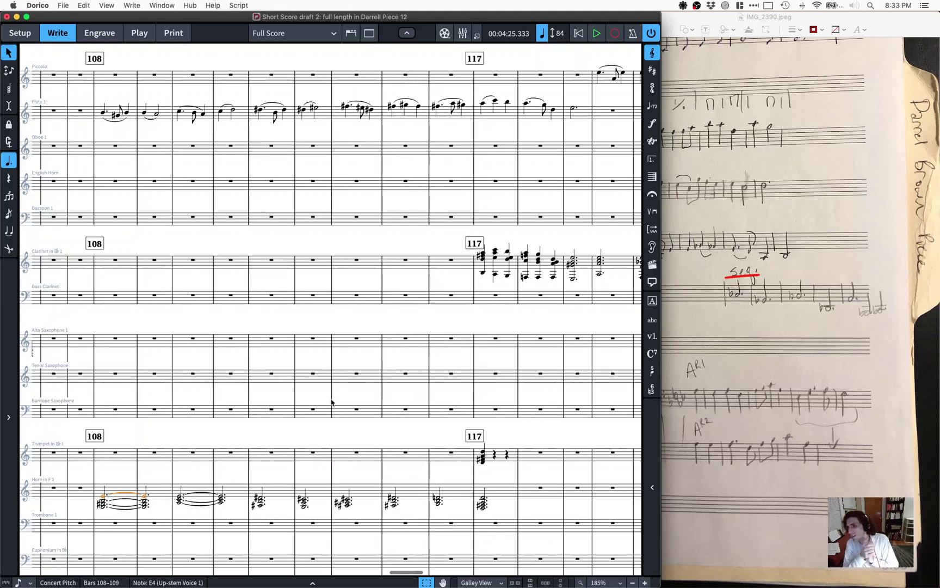
scroll(195, 400, right, 10)
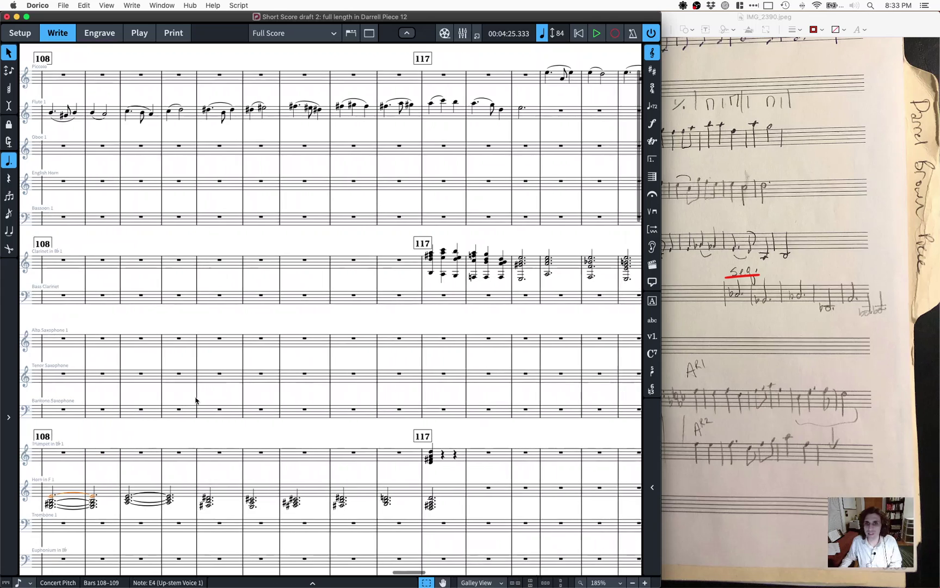
scroll(195, 400, right, 2)
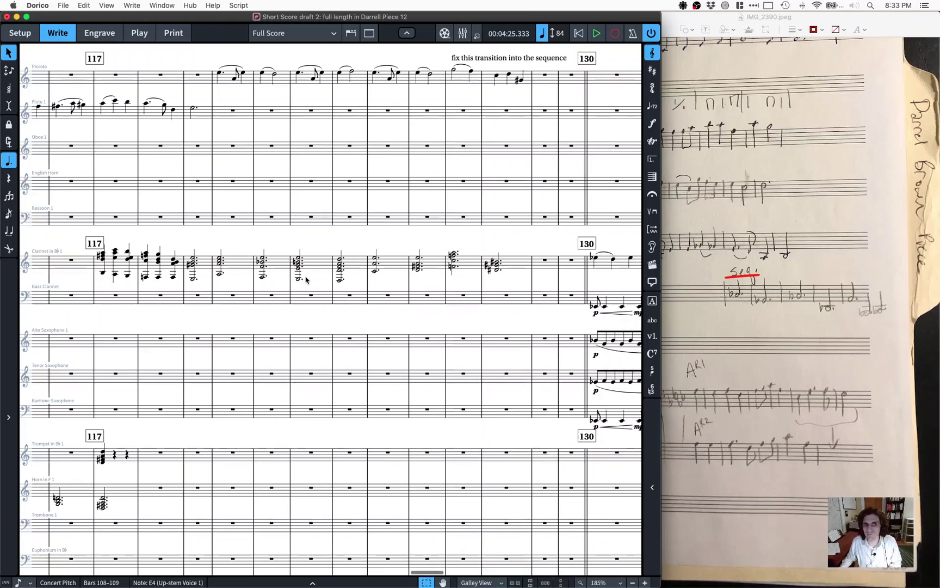
scroll(306, 280, left, 14)
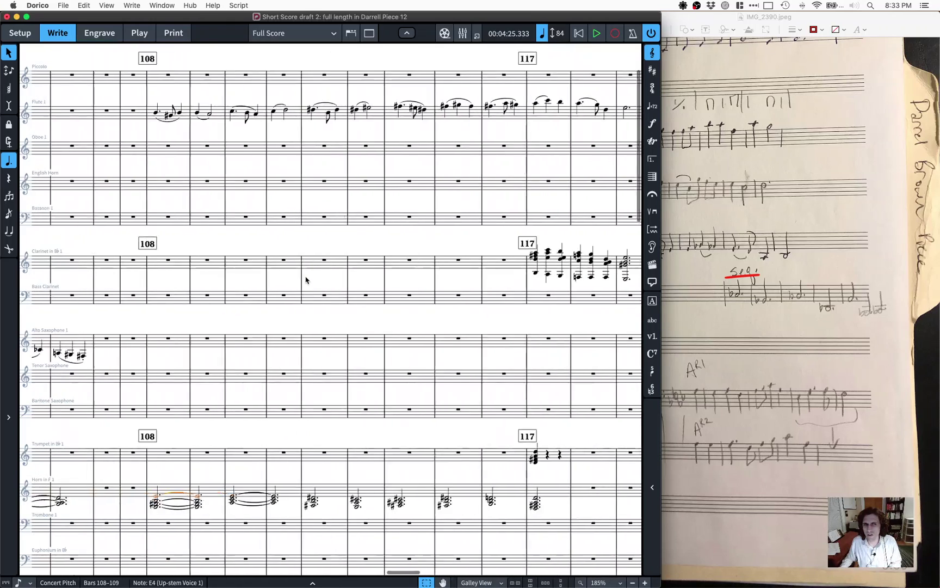
Step: Play back the passage from bar 100, with the alto saxophone solo and horn chords of bars 100–105 selected
scroll(307, 280, left, 20)
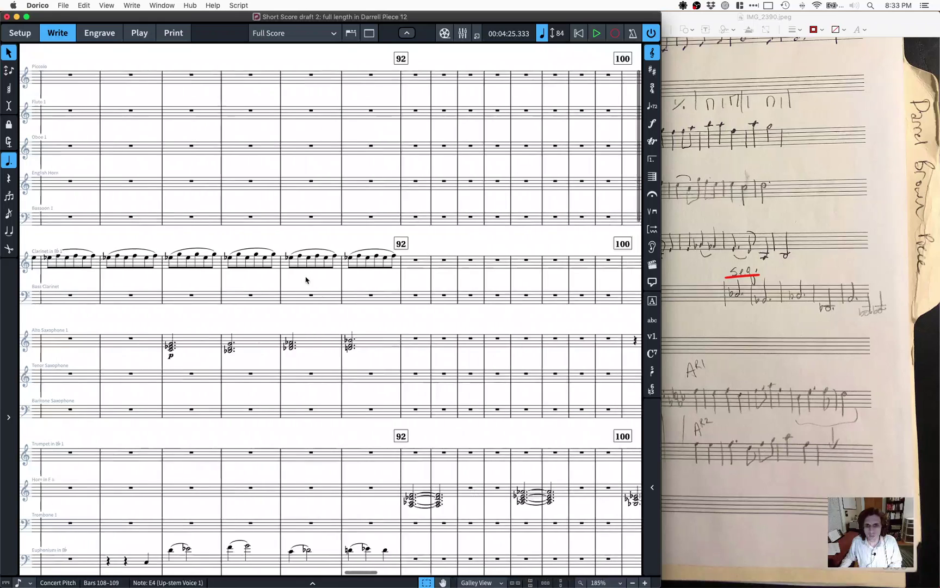
scroll(307, 280, right, 10)
click(381, 347)
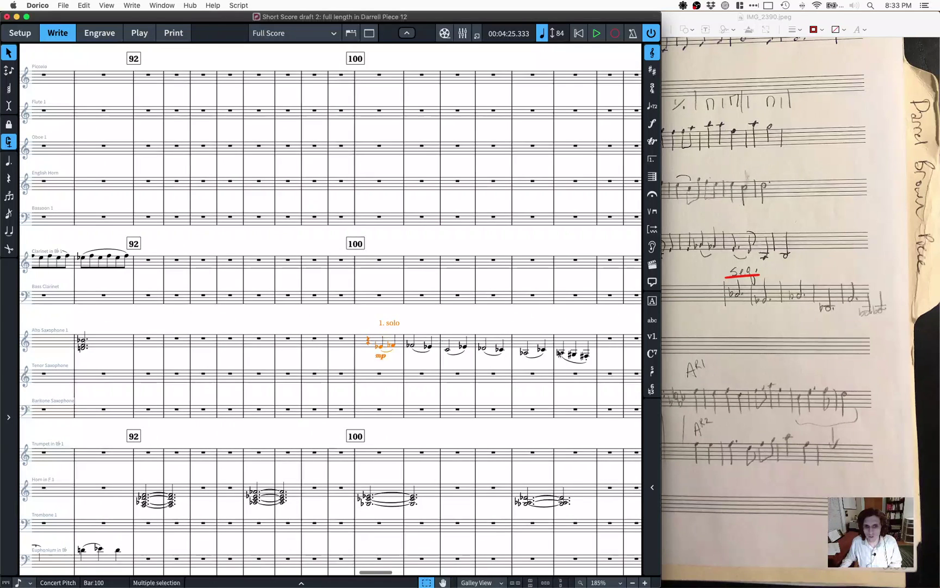
shift+click(586, 357)
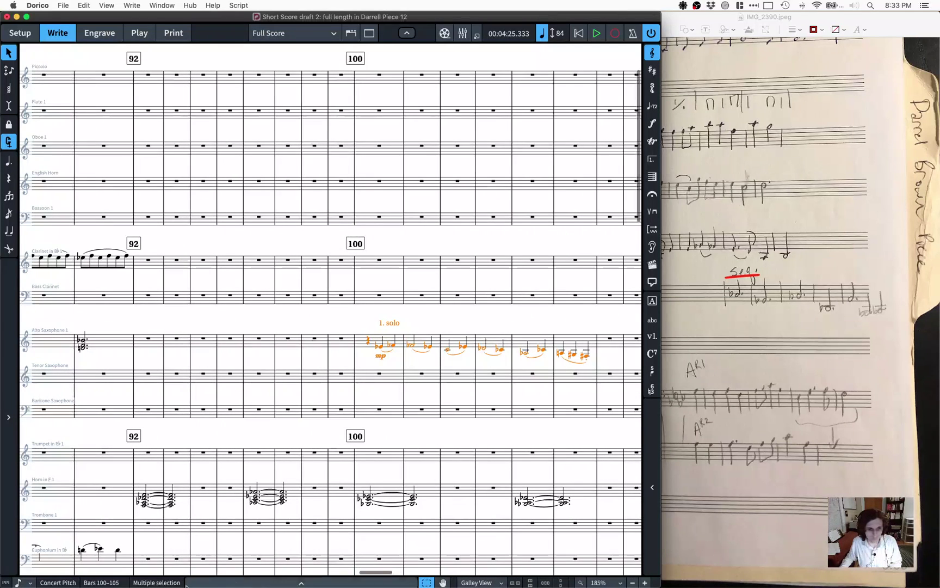
click(301, 582)
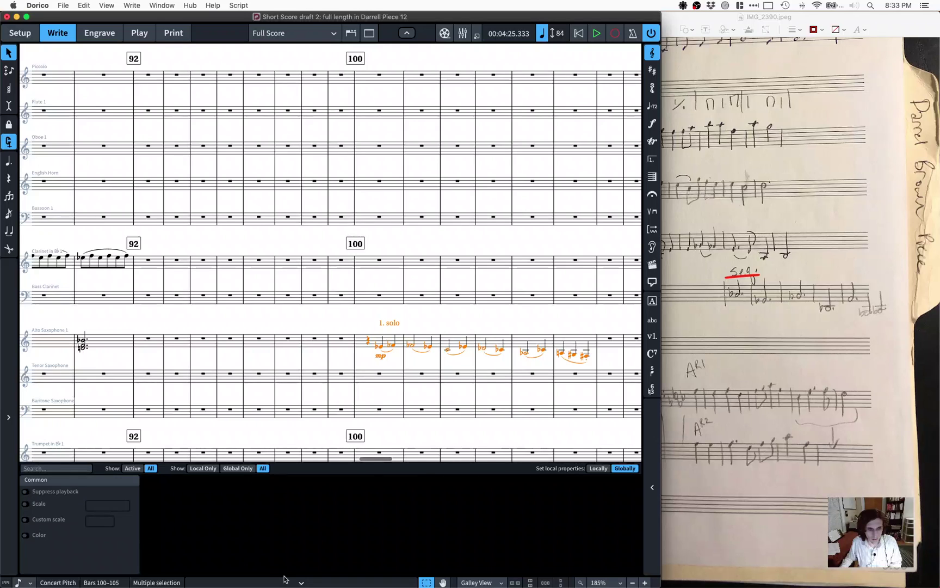
click(301, 582)
shift+click(380, 489)
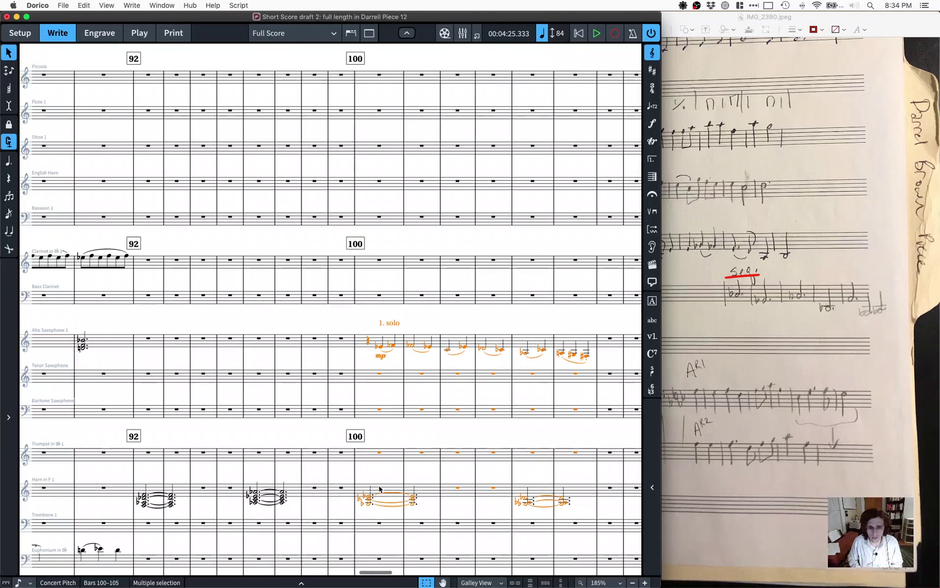
key(p)
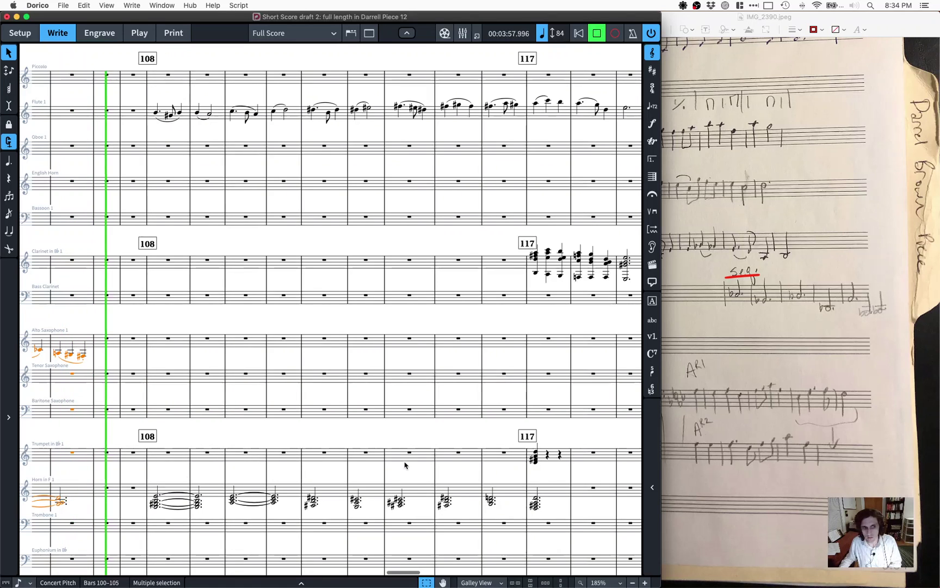
key(space)
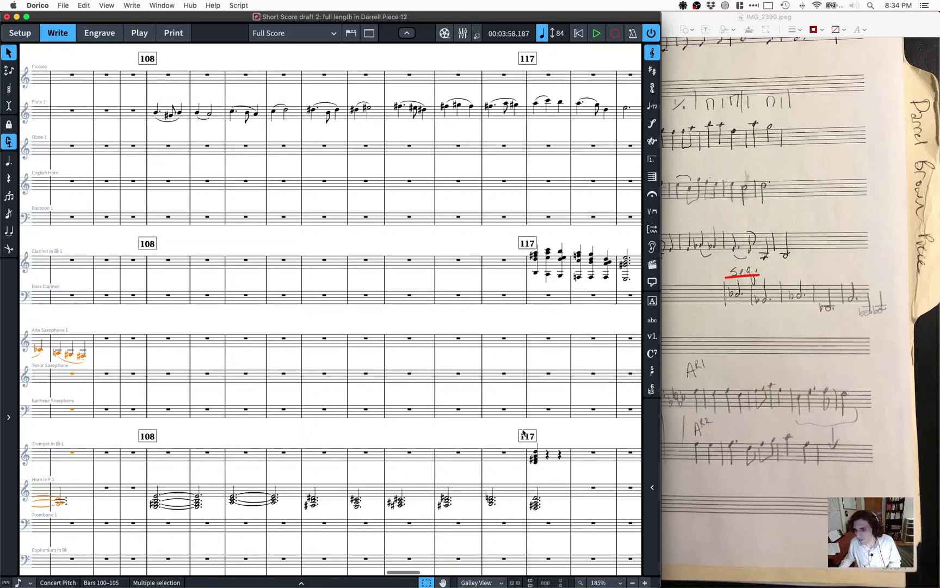
Step: Play back the start of the section at bar 130 from the first clarinet note
scroll(434, 415, right, 2)
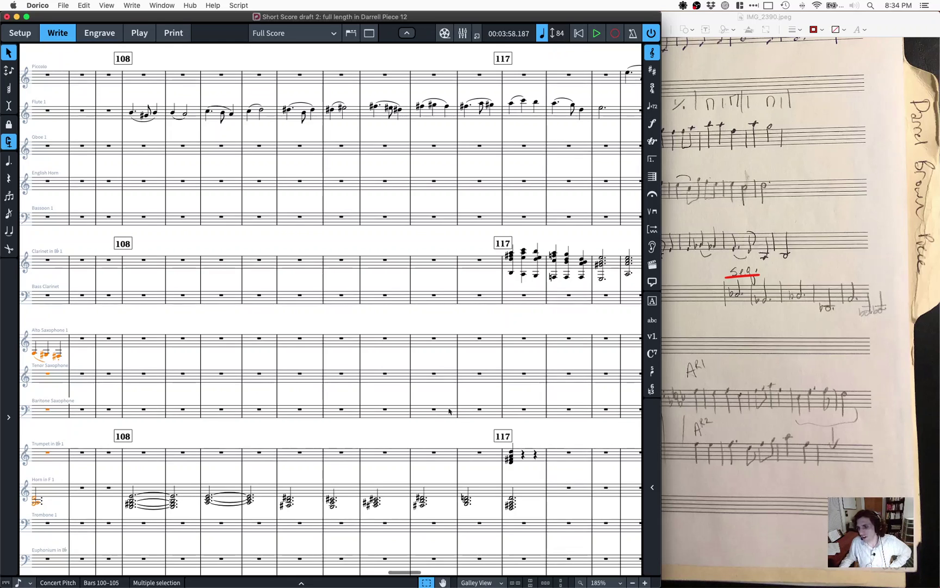
scroll(401, 292, right, 4)
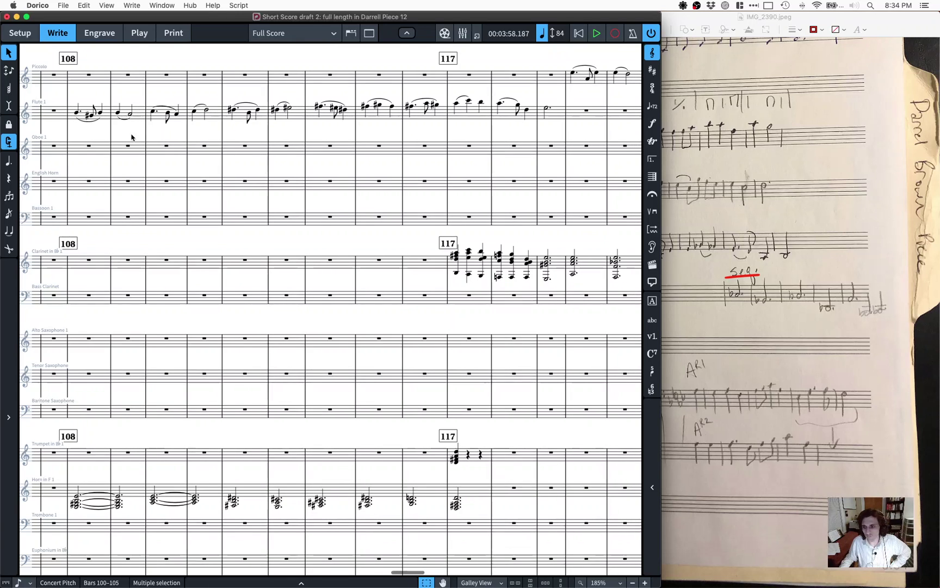
scroll(76, 112, right, 1)
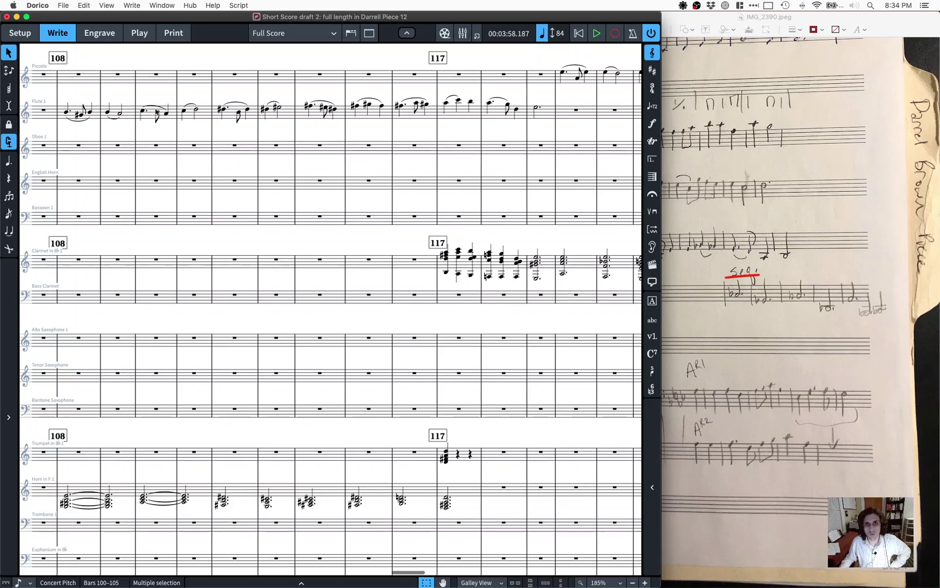
scroll(158, 113, right, 15)
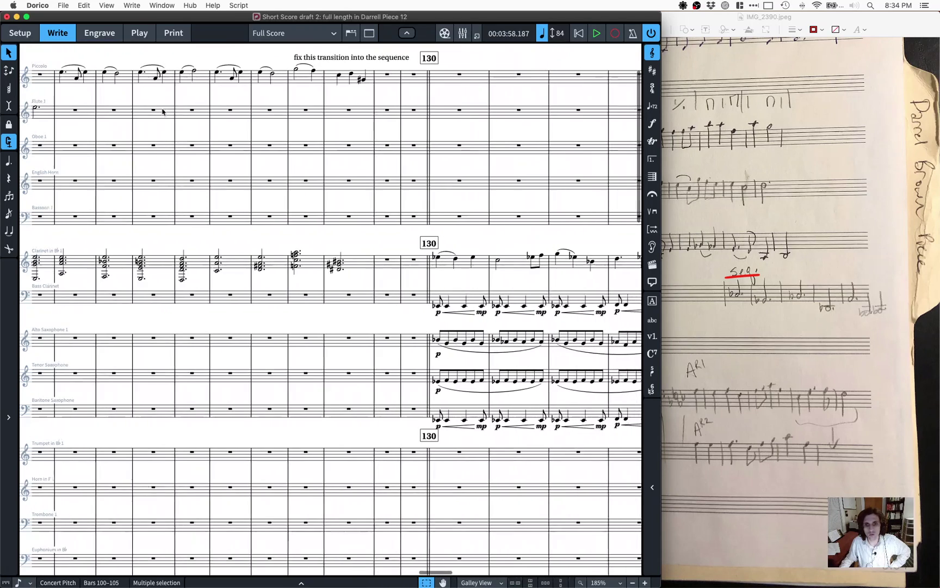
scroll(162, 112, right, 5)
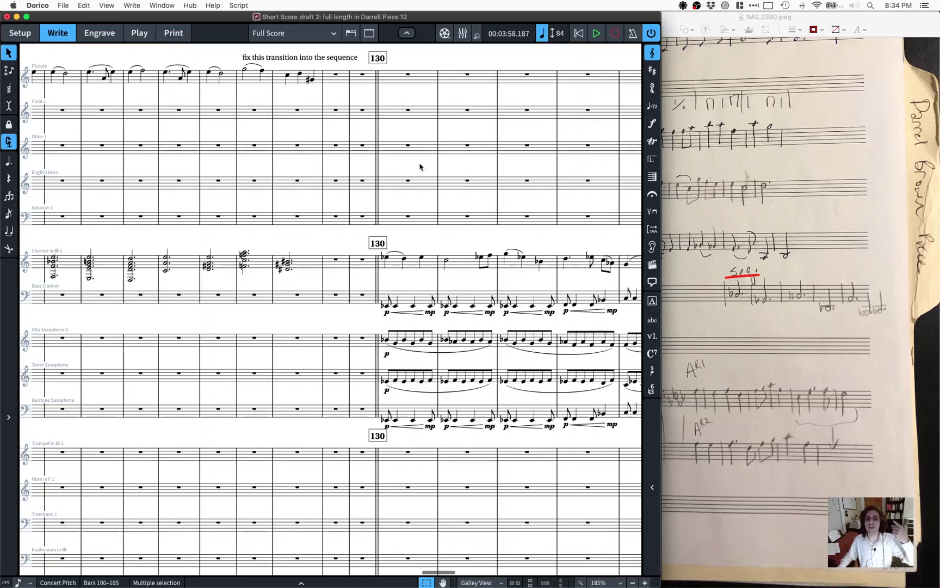
click(385, 256)
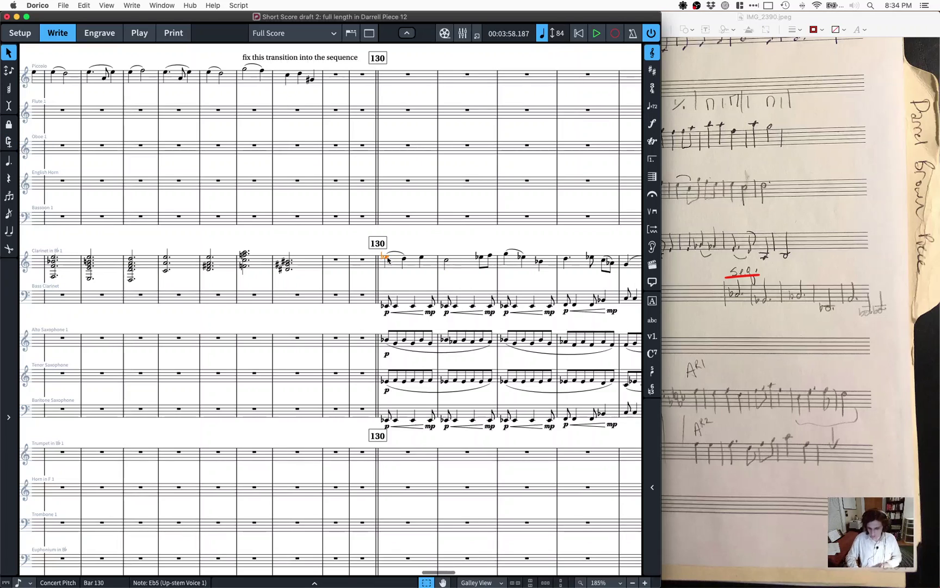
key(p)
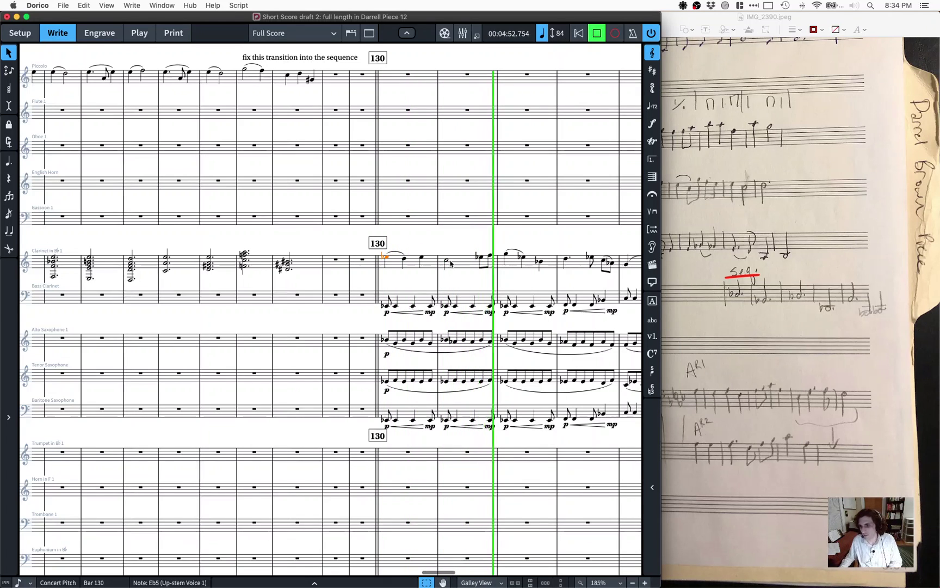
key(space)
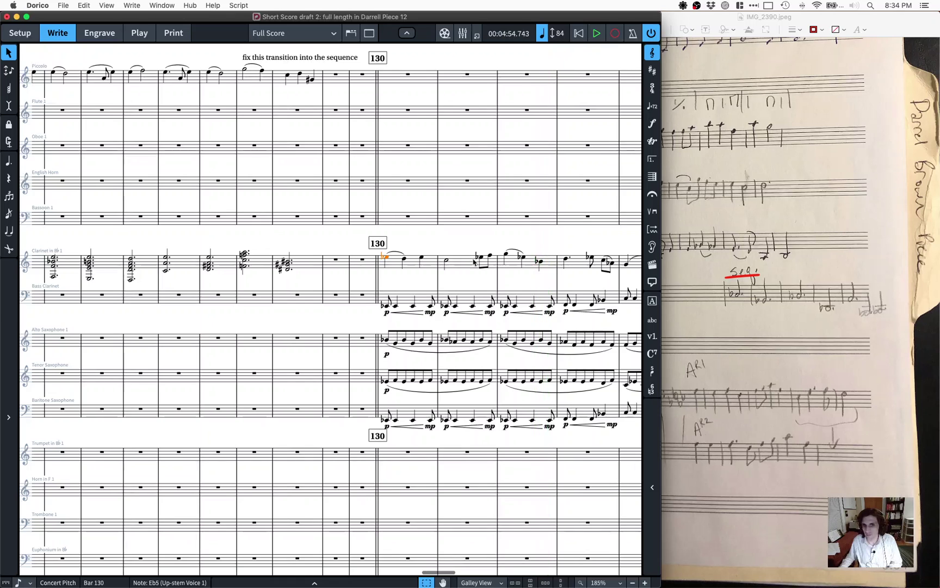
Step: Clear the selection and review the score from bar 130 back to the passage around bars 92–100
scroll(519, 248, right, 3)
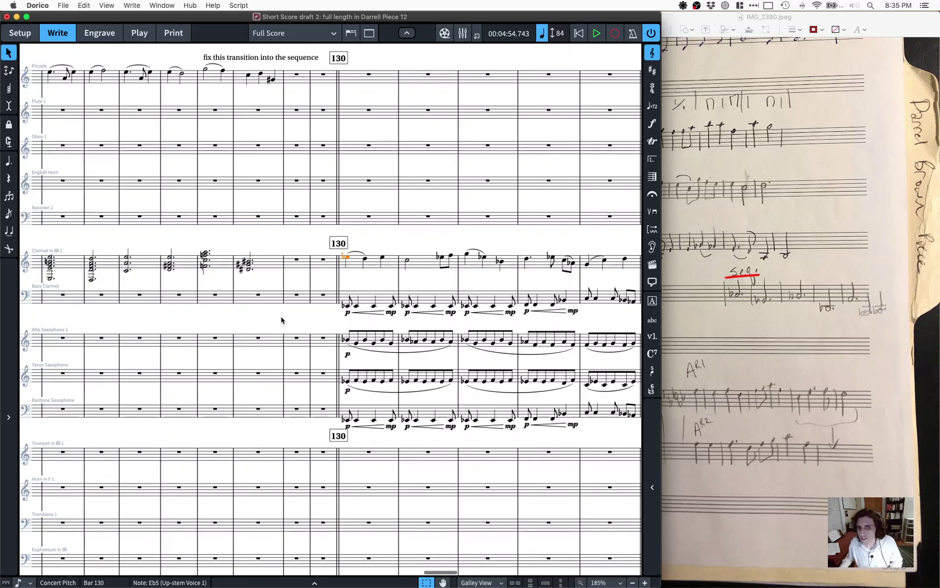
scroll(330, 230, left, 10)
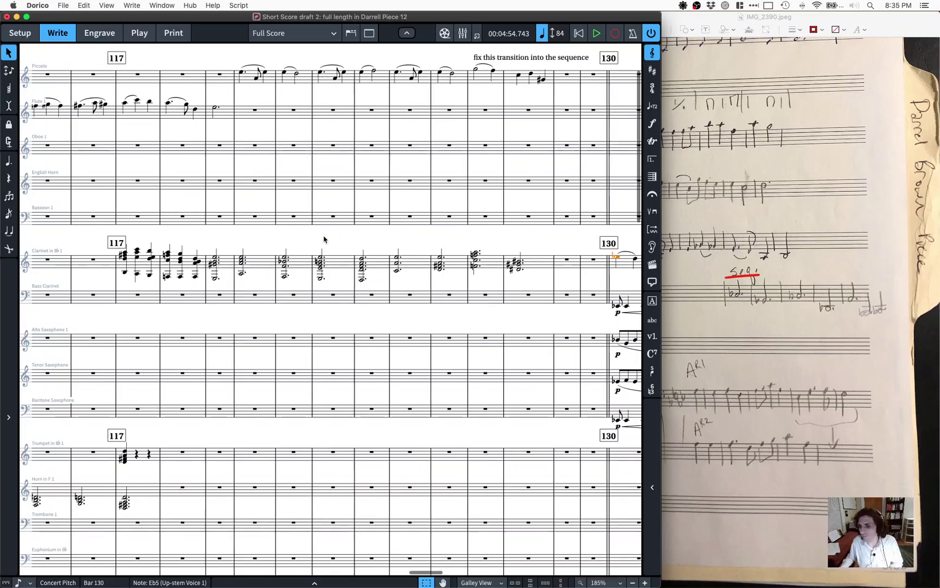
key(Escape)
scroll(289, 234, left, 20)
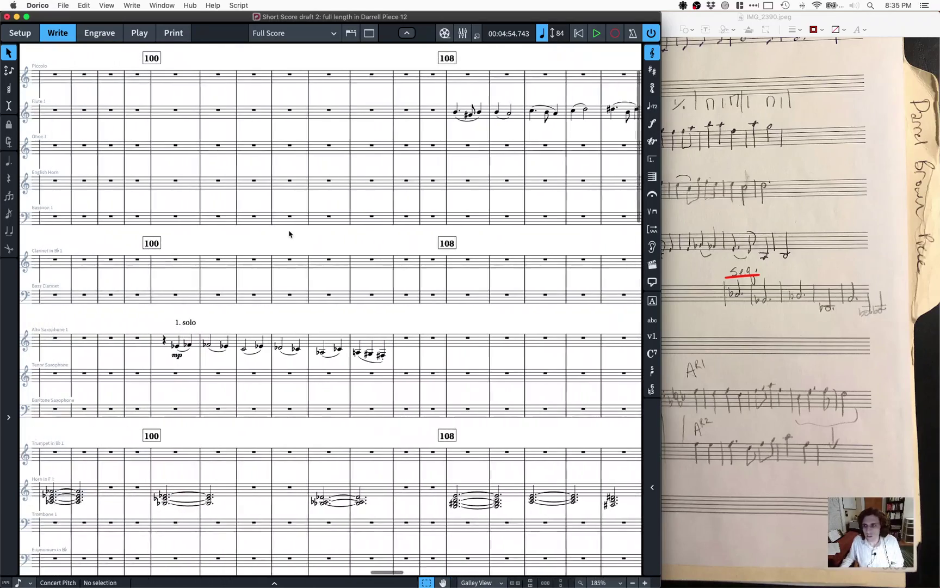
scroll(289, 234, left, 15)
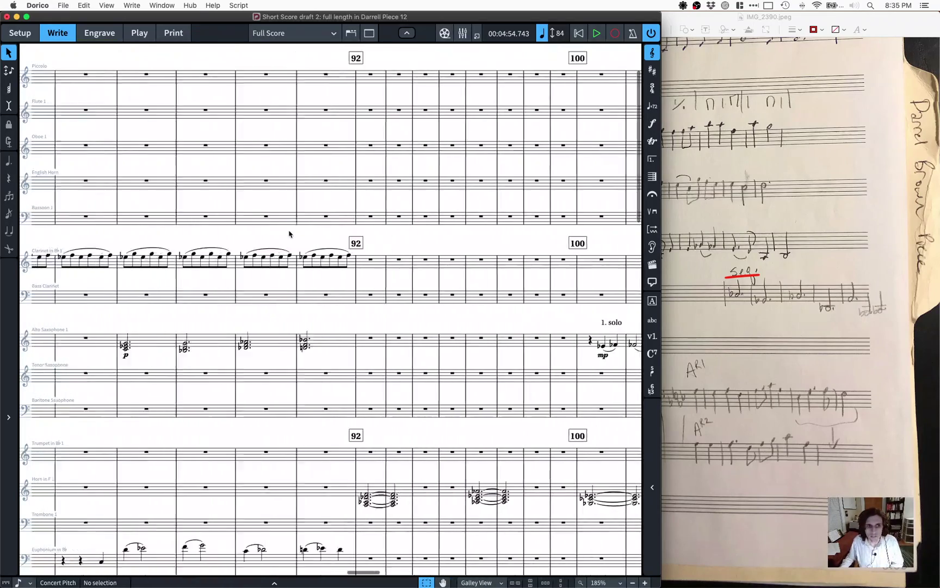
scroll(289, 233, left, 2)
scroll(288, 234, right, 12)
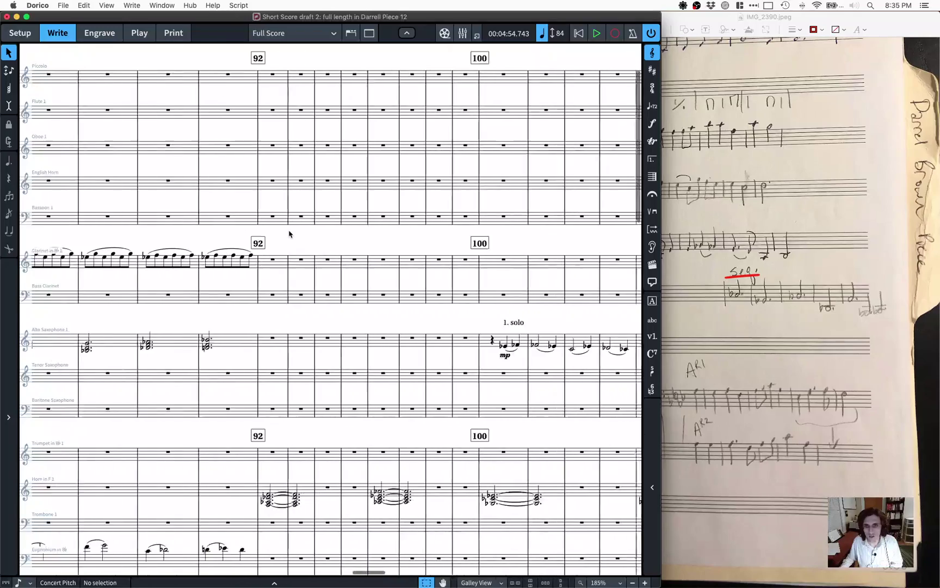
Step: Review the score between the a tempo before bar 92 and bar 108, and select the tuba melody of bars 83–91
scroll(288, 234, right, 8)
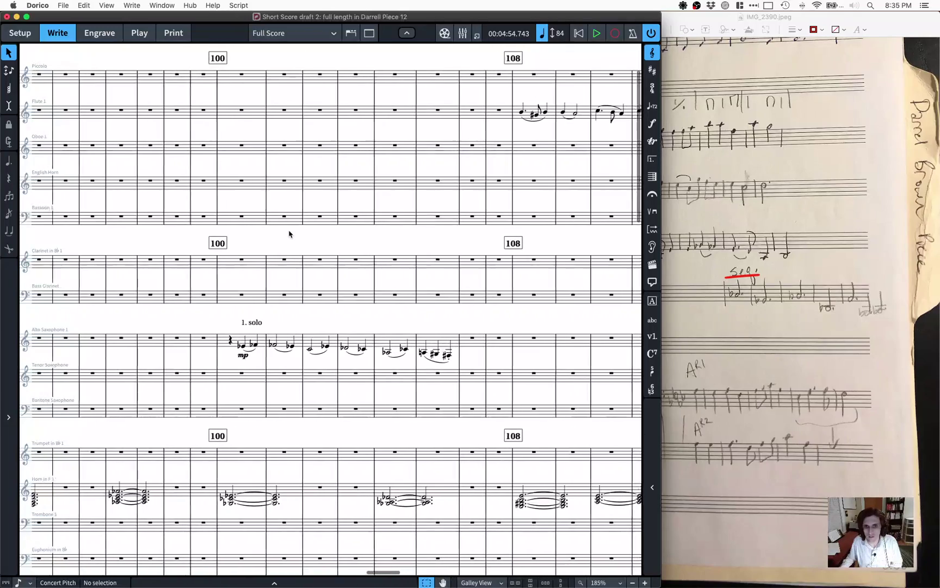
scroll(289, 234, left, 3)
scroll(504, 424, left, 15)
scroll(504, 425, down, 4)
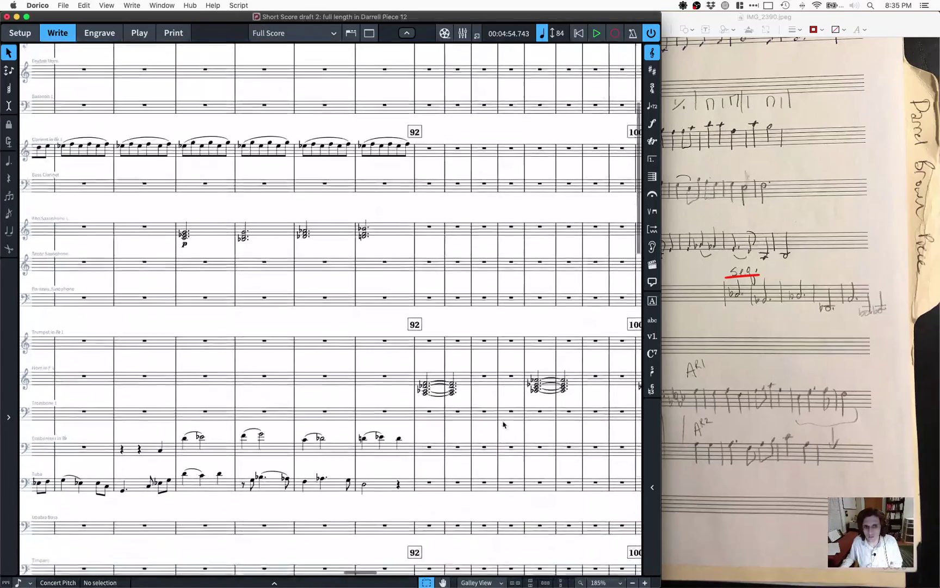
scroll(504, 424, left, 1)
scroll(504, 425, right, 10)
scroll(504, 425, left, 10)
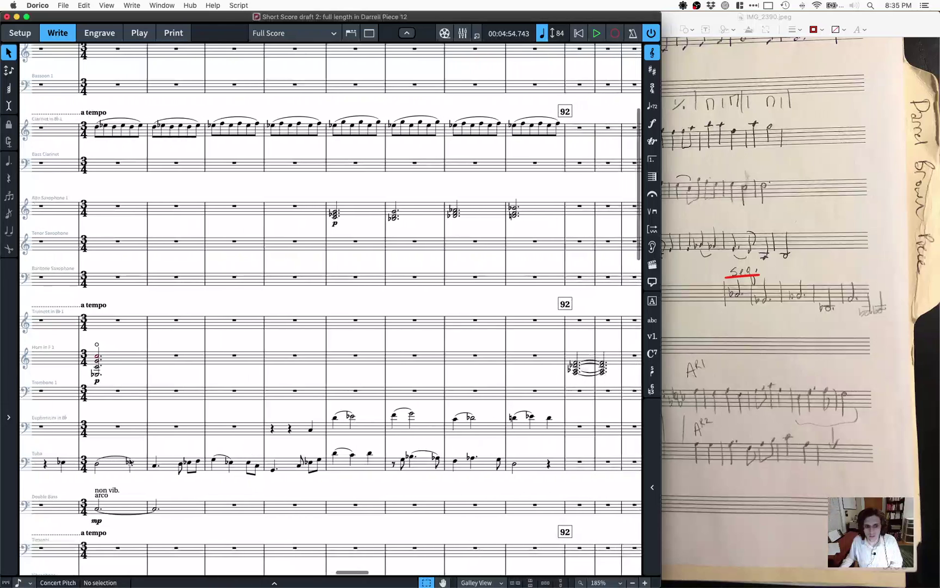
scroll(504, 424, right, 1)
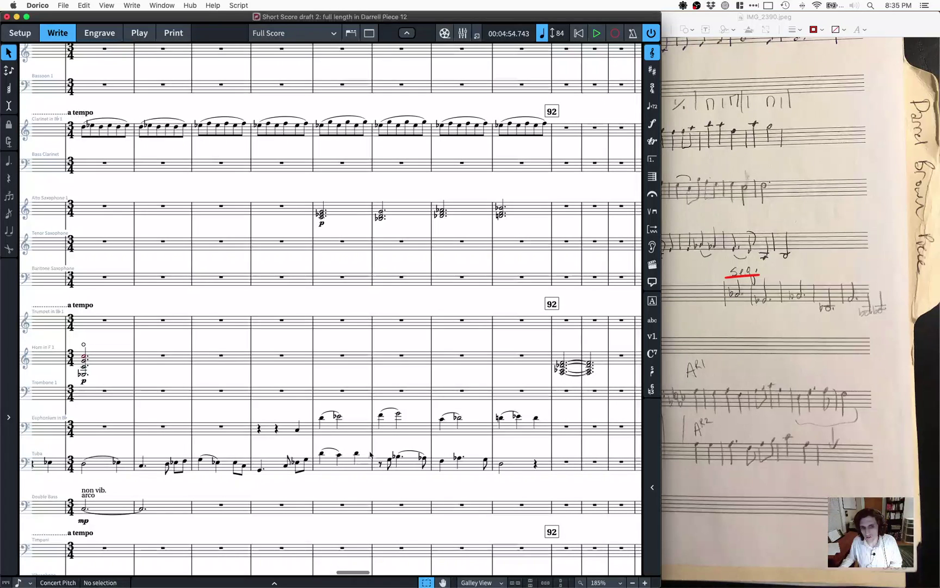
scroll(430, 457, right, 4)
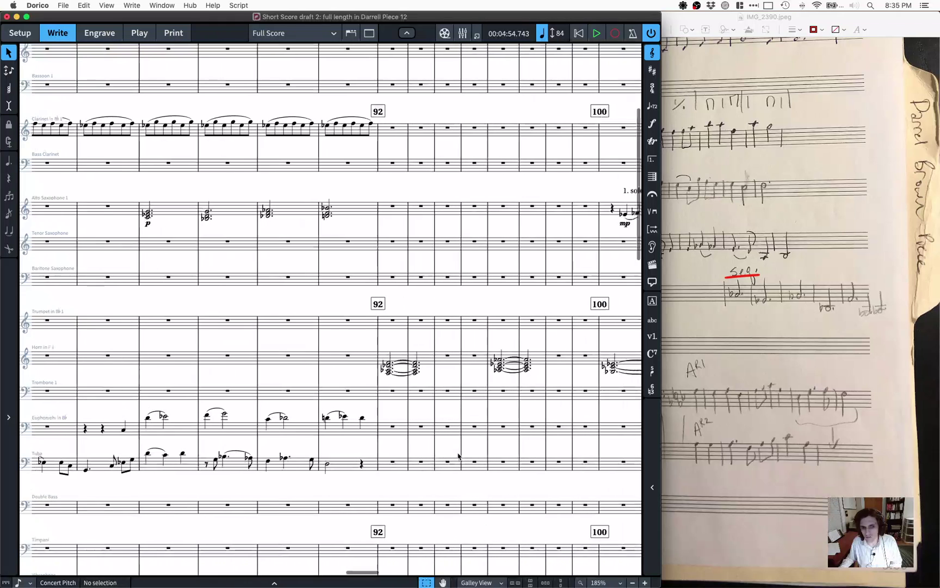
scroll(391, 456, left, 4)
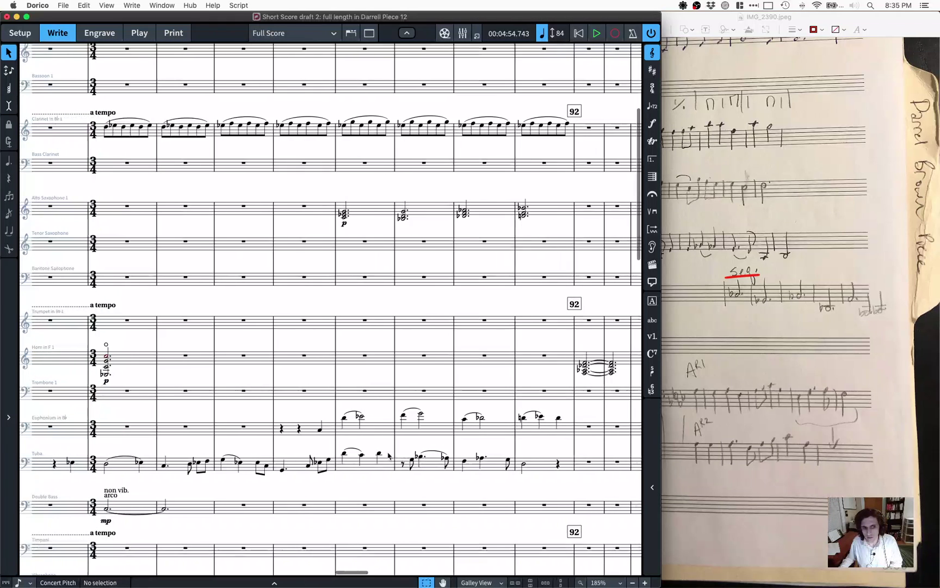
click(71, 463)
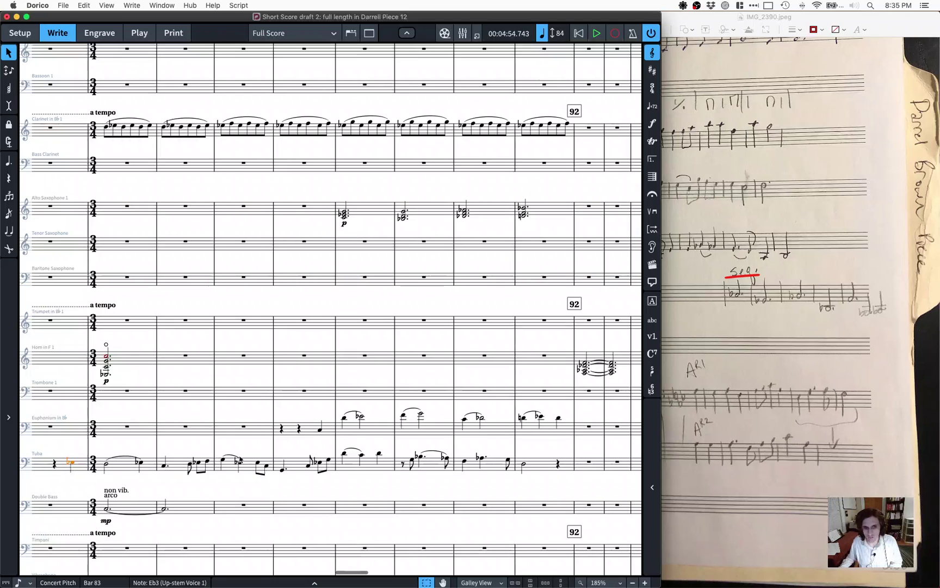
shift+click(524, 466)
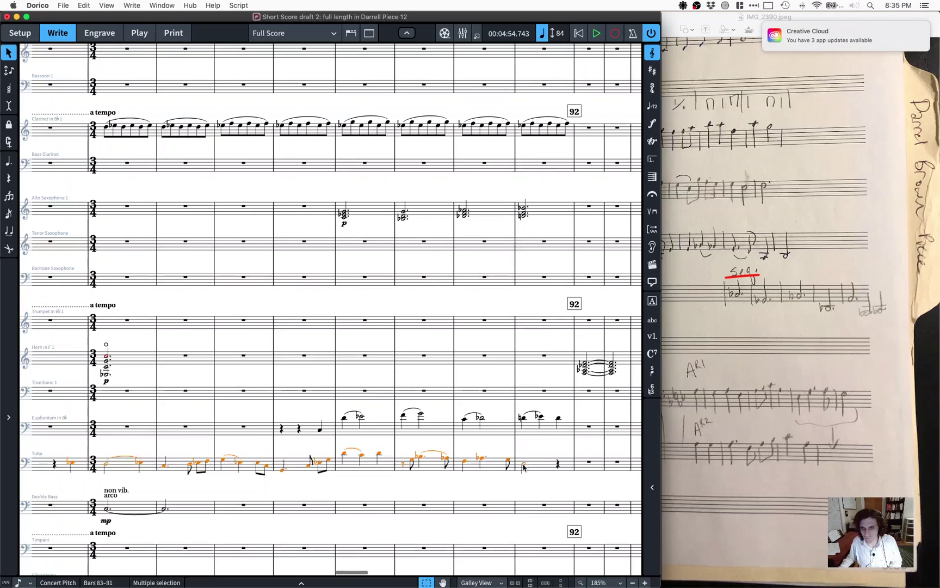
Step: Turn on the system's Do Not Disturb mode to silence notification banners
click(924, 5)
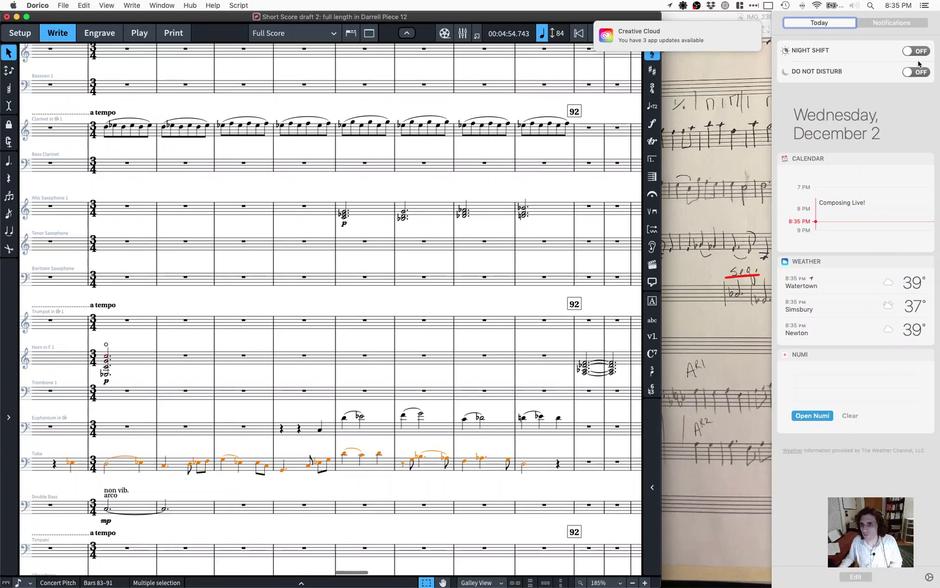
click(891, 23)
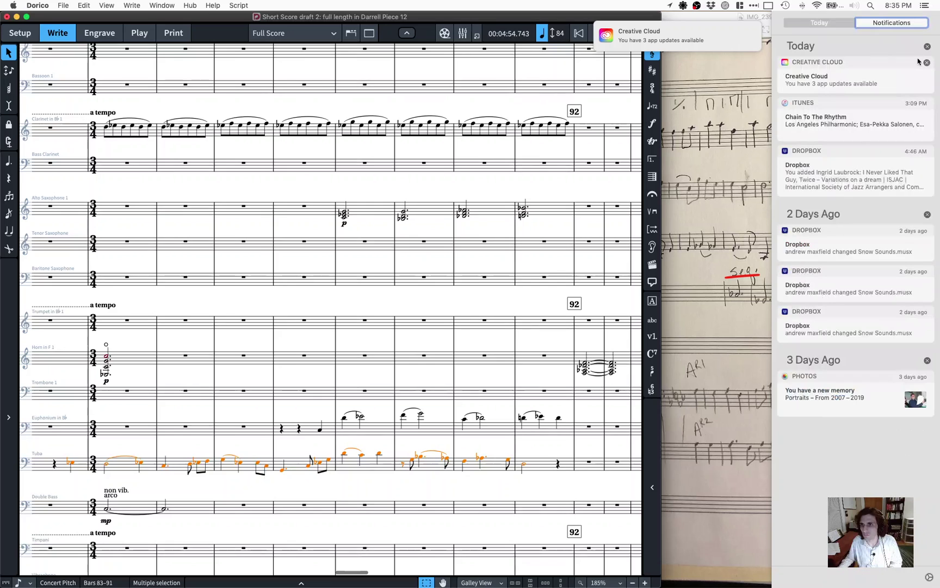
click(917, 72)
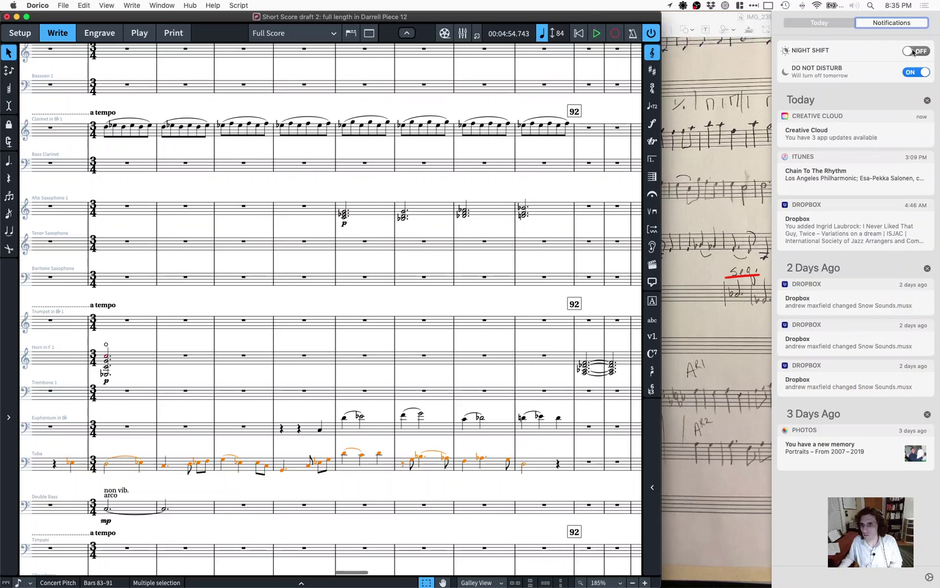
click(923, 4)
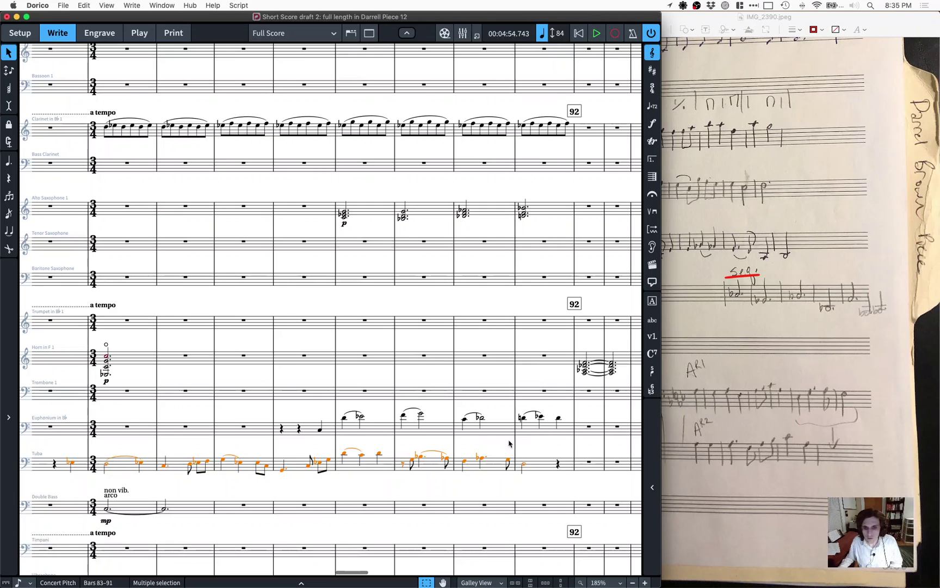
Step: Begin a trumpet melody with a quarter-note F4 pickup at the end of bar 91, followed by E♭4 and F4 in bar 92
scroll(529, 444, right, 5)
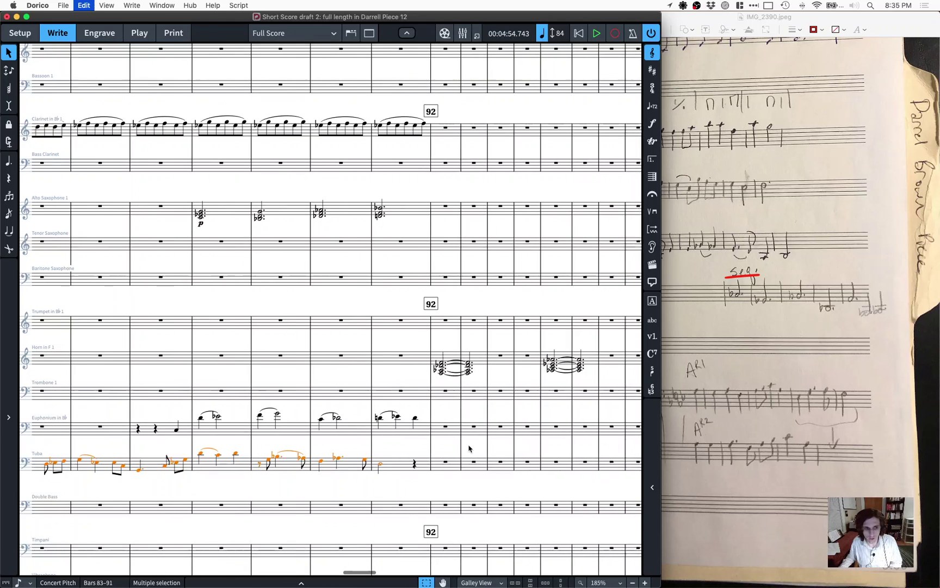
scroll(469, 448, left, 4)
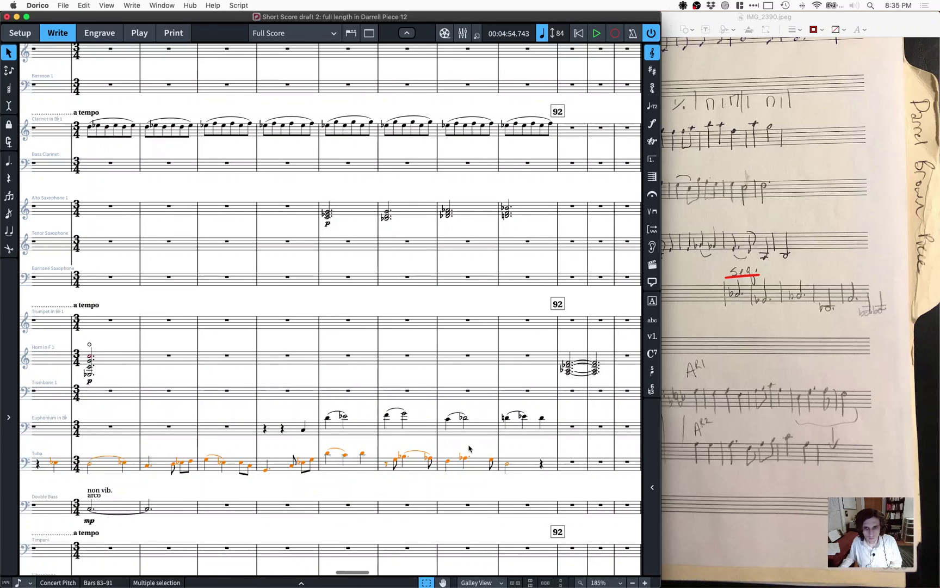
scroll(469, 448, right, 1)
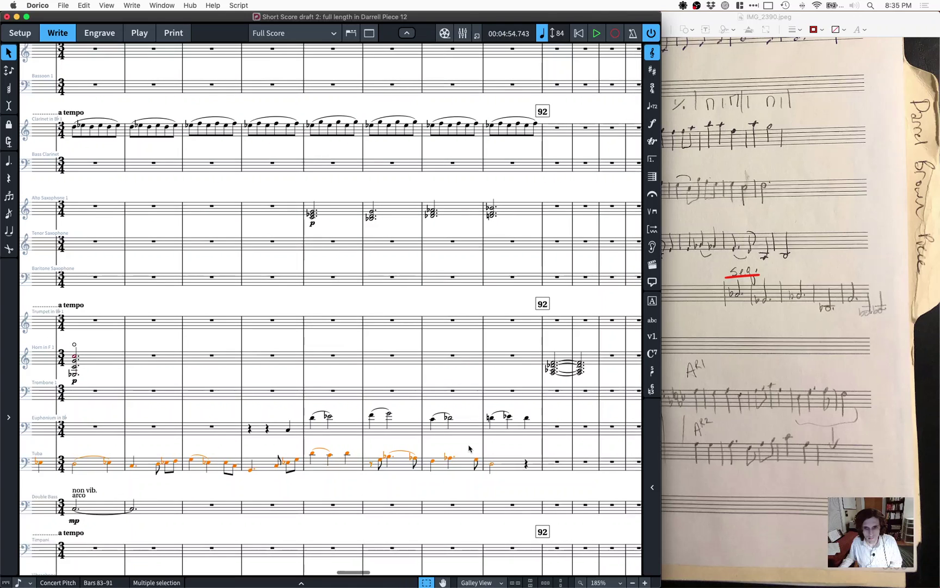
scroll(469, 448, right, 3)
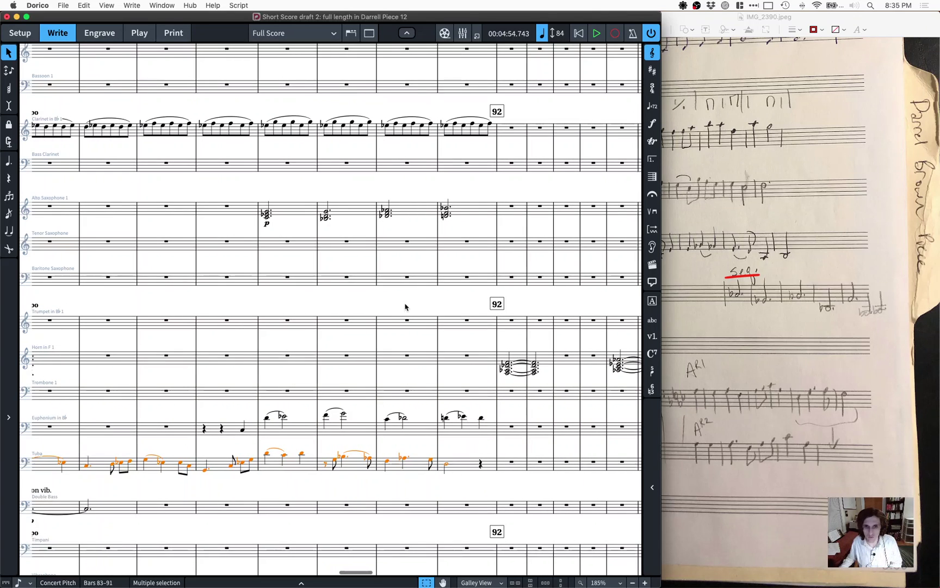
scroll(405, 306, right, 4)
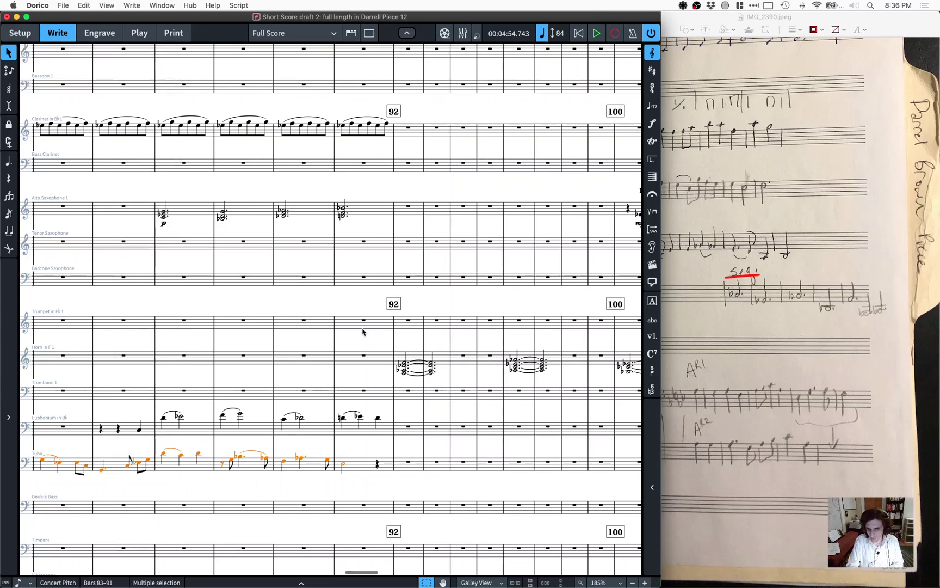
click(408, 321)
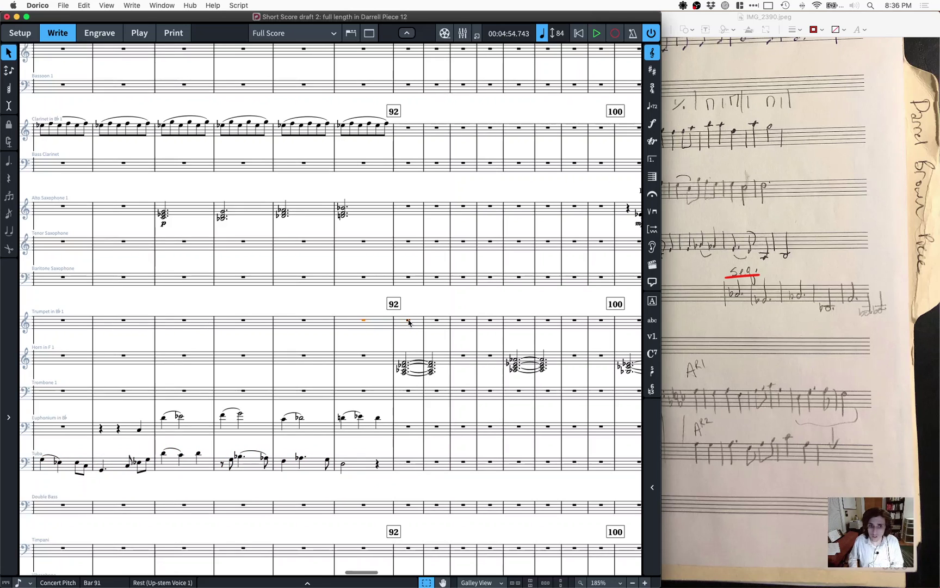
key(shift+n)
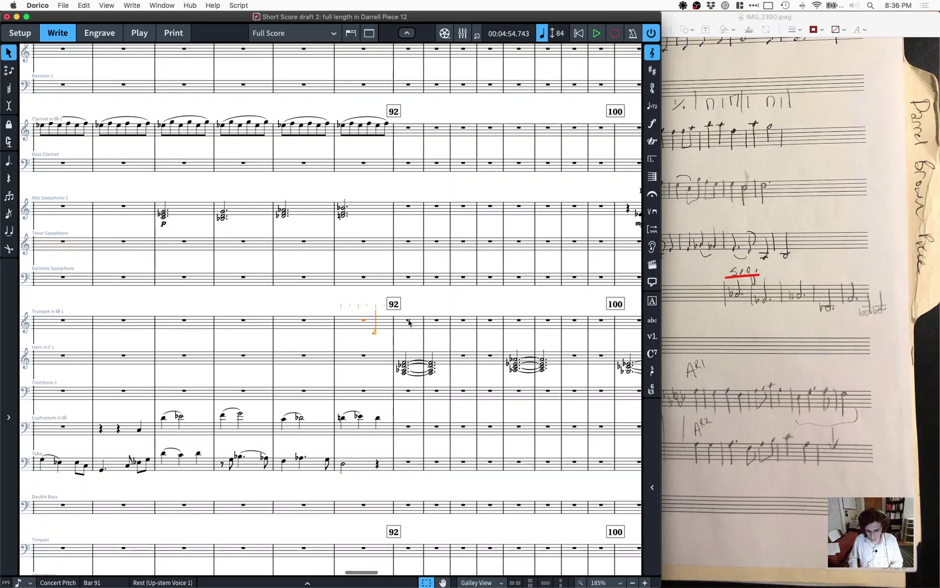
key(e)
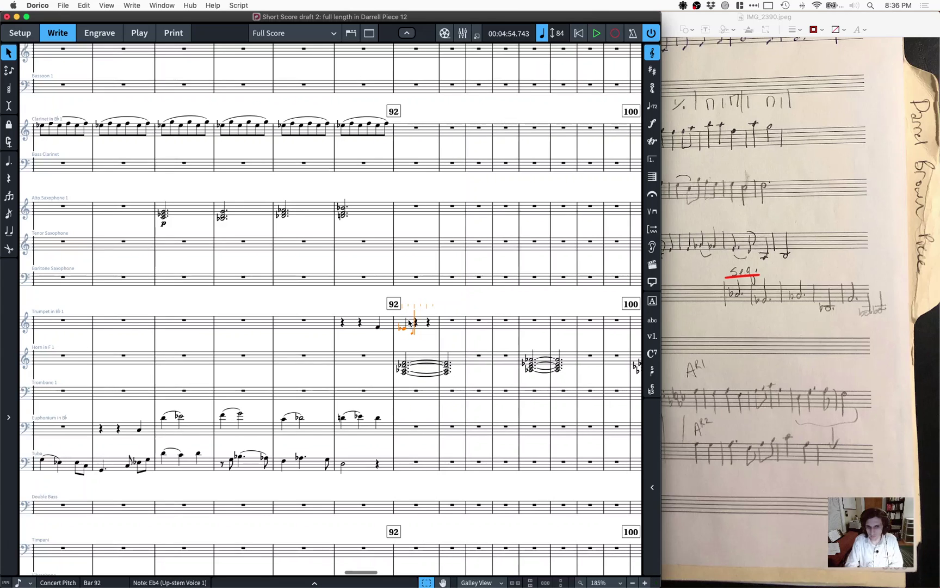
key(f)
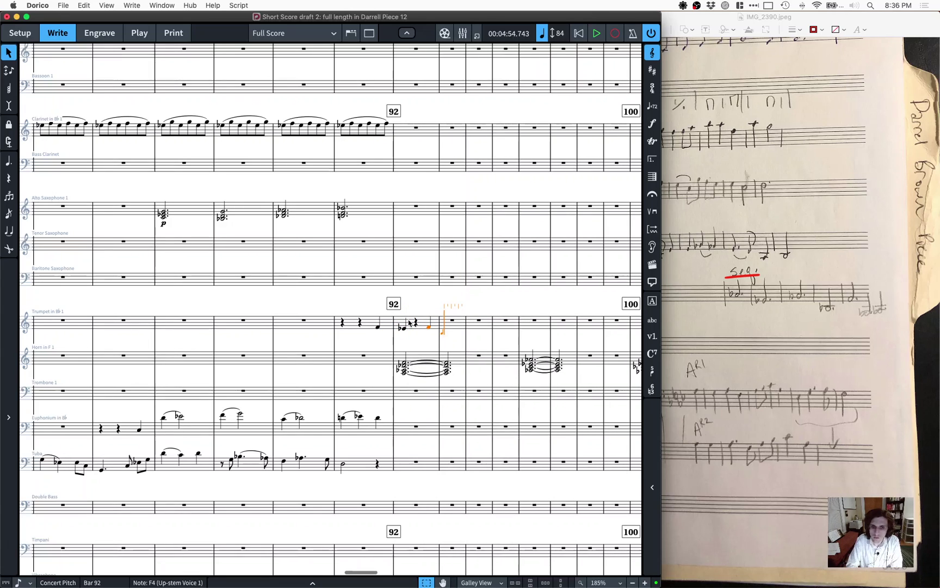
Step: Continue the trumpet melody in bar 93 with a quarter-note D♭4 followed by eighth notes E♭4, F4 and G4
key(d)
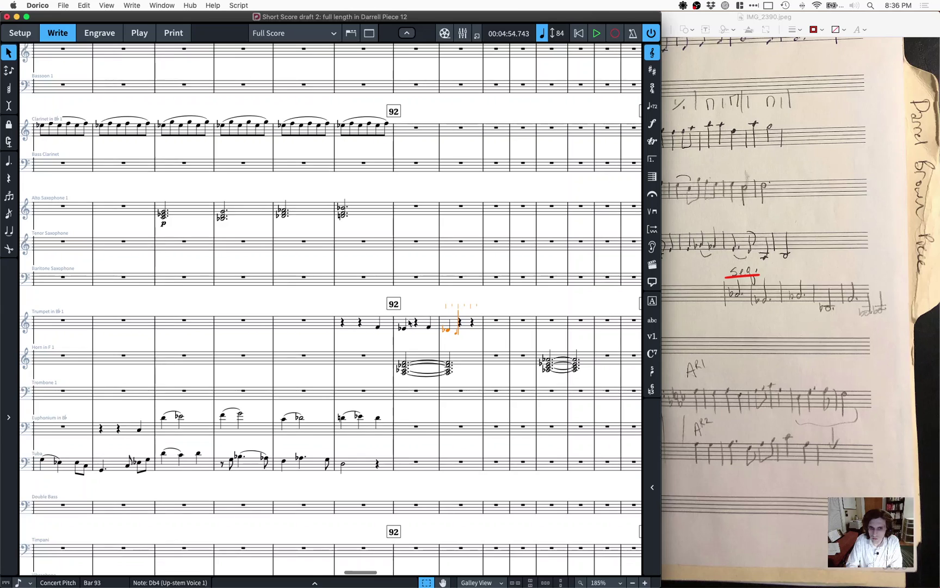
key(e)
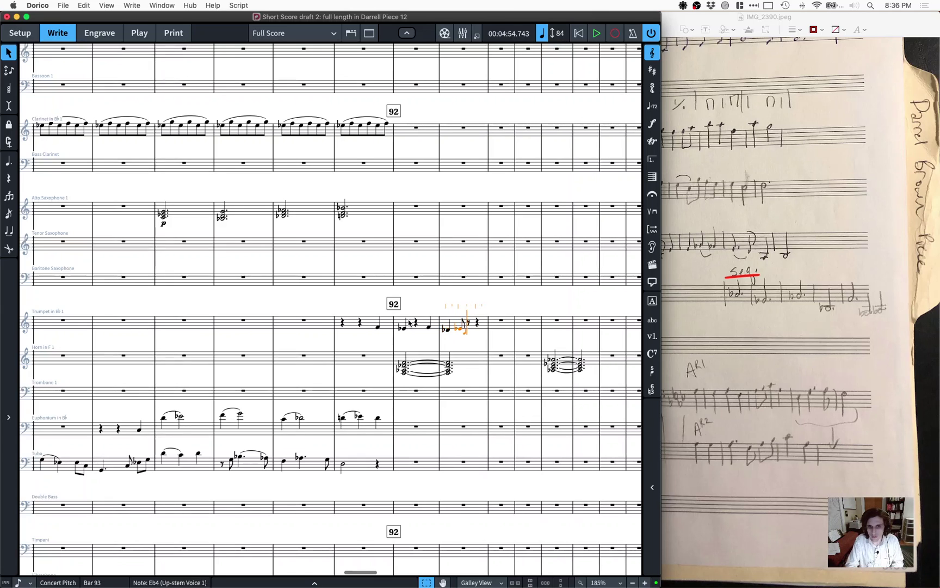
key(f)
key(g)
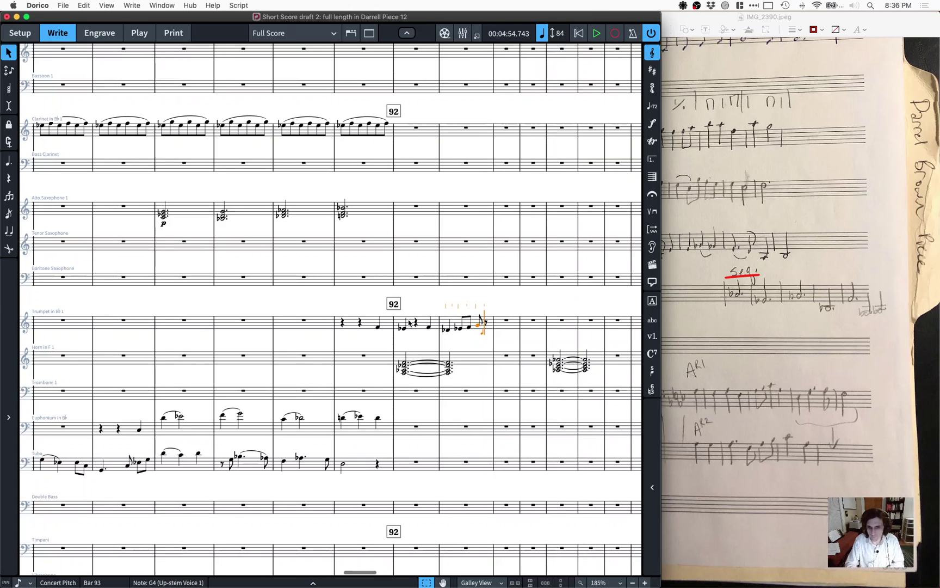
key(equal)
key(g)
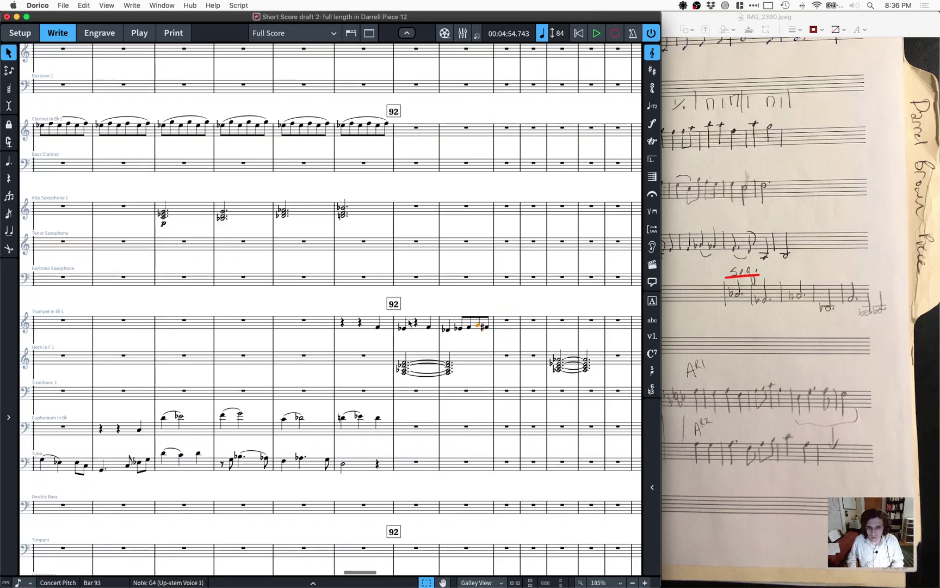
Step: Adjust the trumpet rhythm, making E♭4 in bar 92 a half note and D♭4 in bar 93 a dotted quarter
key(Left)
key(Left)
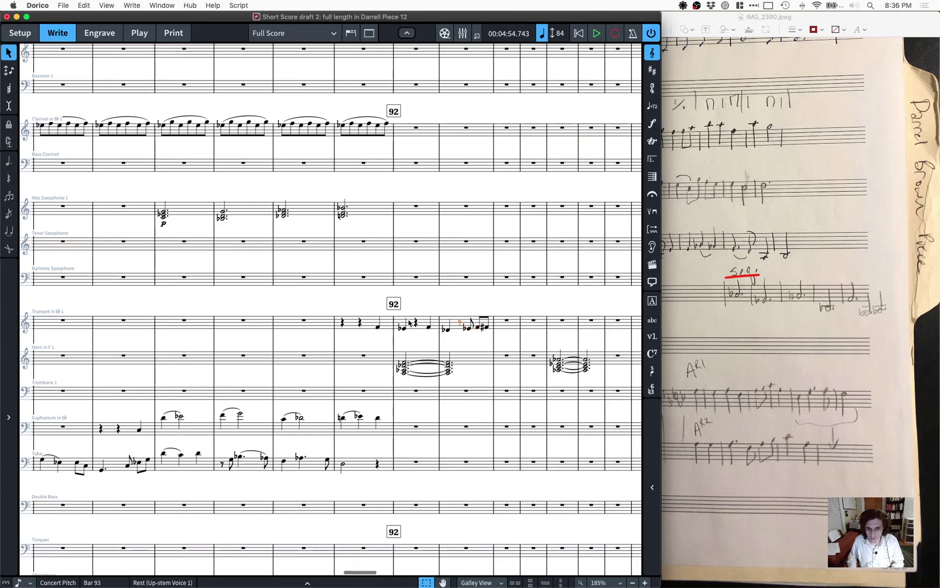
key(period)
key(Left)
key(Left)
key(Left)
key(7)
key(Right)
key(Right)
key(Right)
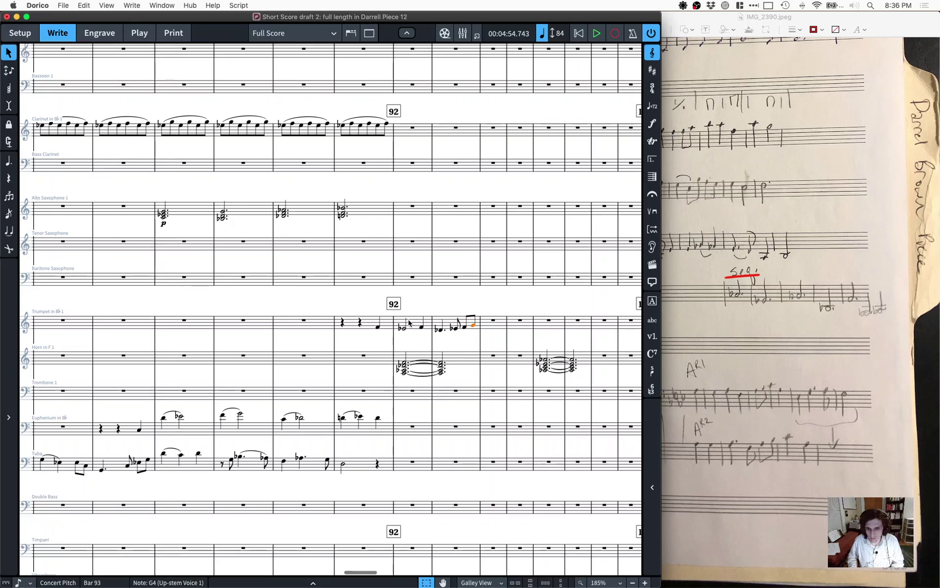
Step: Add a half-note A♭4 to the trumpet melody in bar 94, followed by F4
key(Right)
key(Return)
key(a)
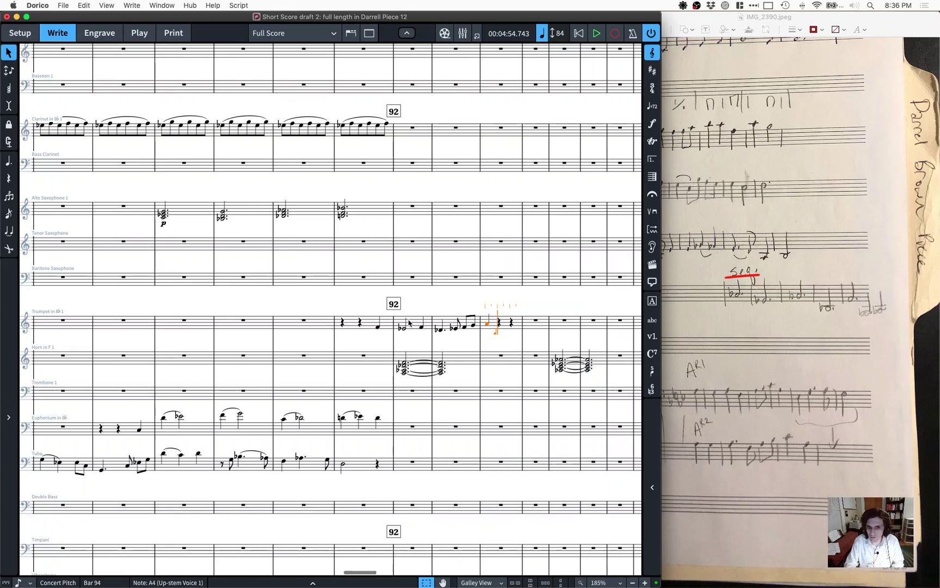
key(Escape)
key(minus)
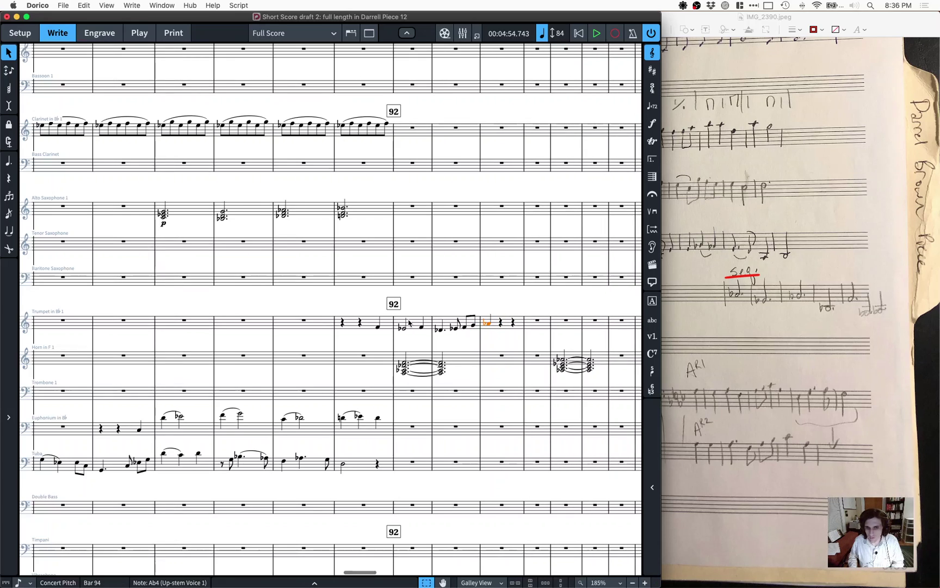
key(6)
key(Return)
key(f)
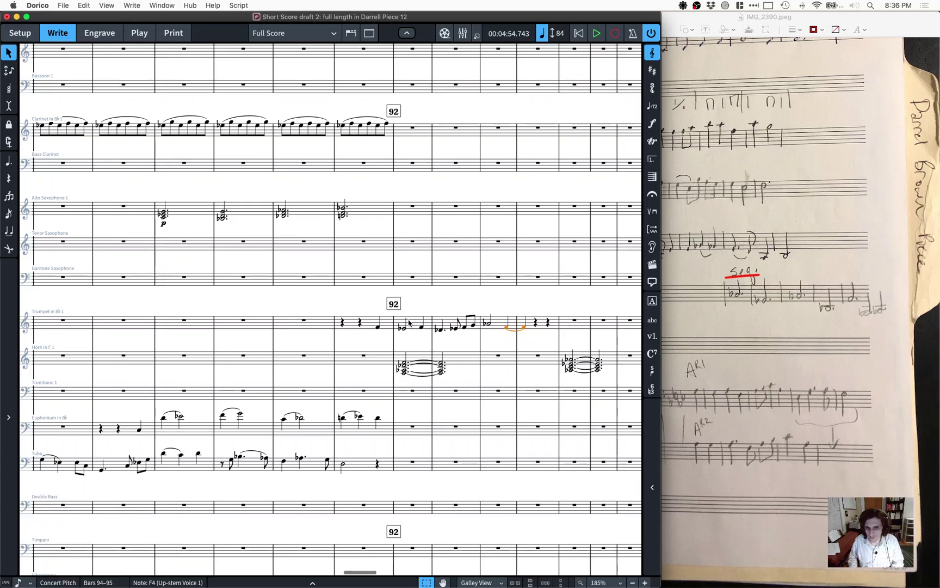
Step: Finish trumpet bar 94 with eighth notes F4 and D♭4, and start bar 95 on A♭3
key(5)
key(d)
key(Right)
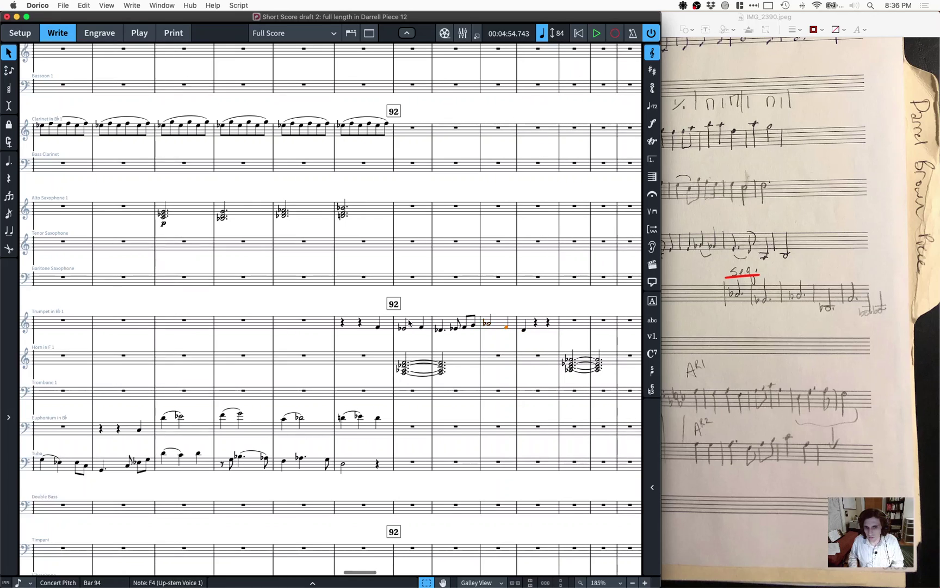
key(4)
key(minus)
key(d)
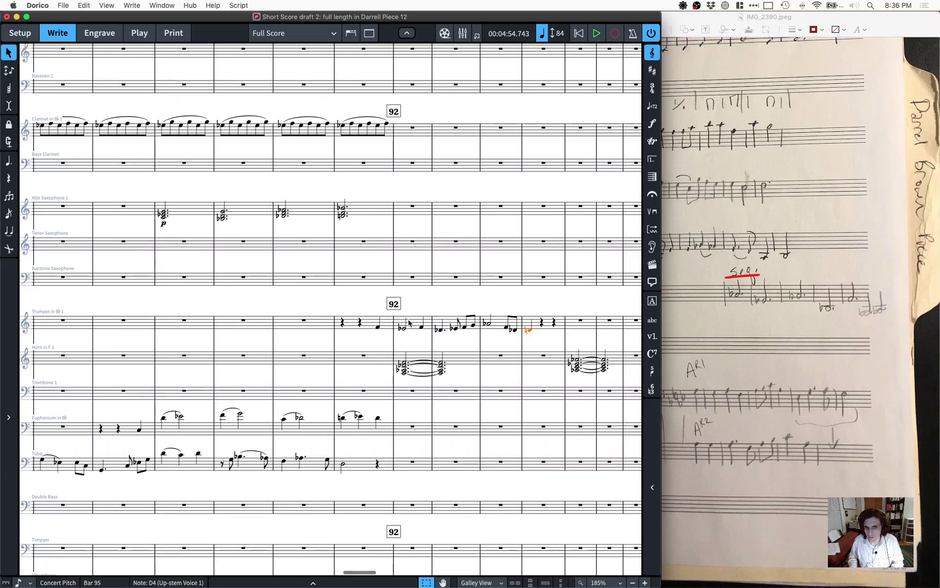
key(minus)
key(a)
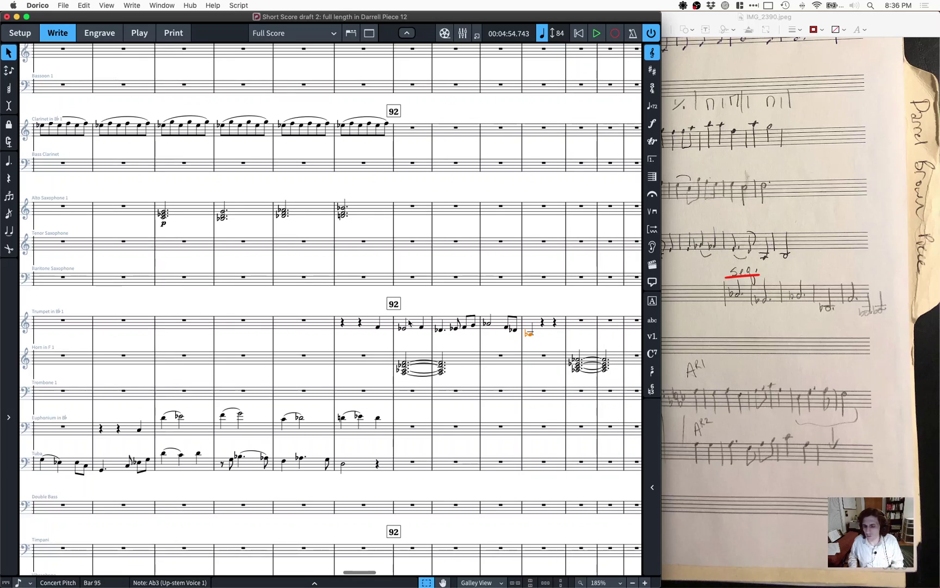
Step: Fill trumpet bar 95 with a dotted-quarter A♭3 and eighth notes B♭3, C4 and D♭4, and start bar 96 with a half-note E♭4
scroll(409, 322, right, 5)
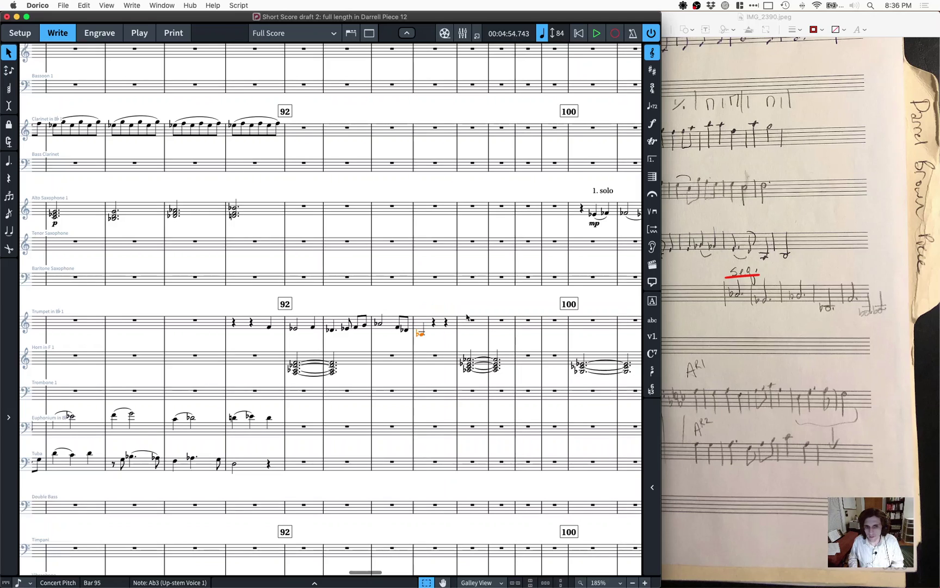
key(t)
key(minus)
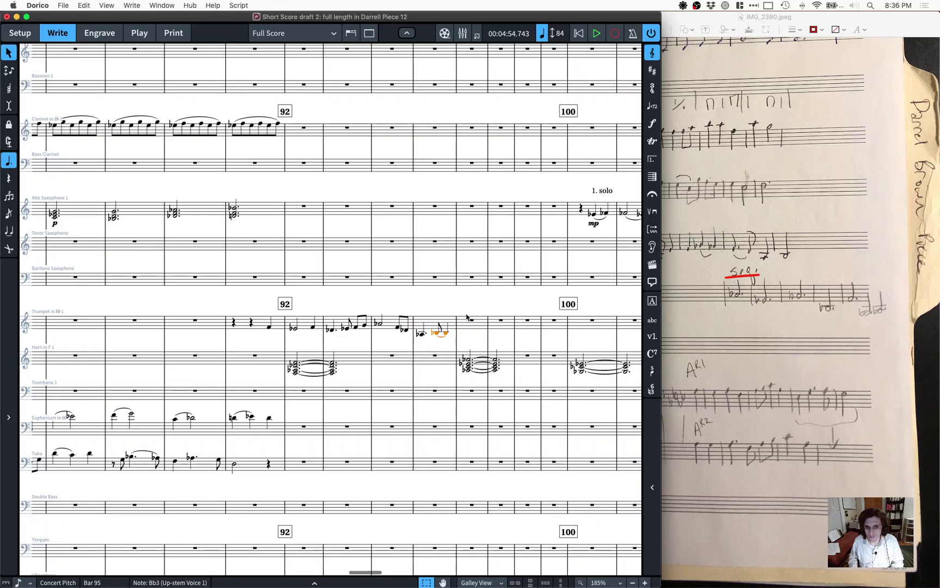
key(c)
key(Escape)
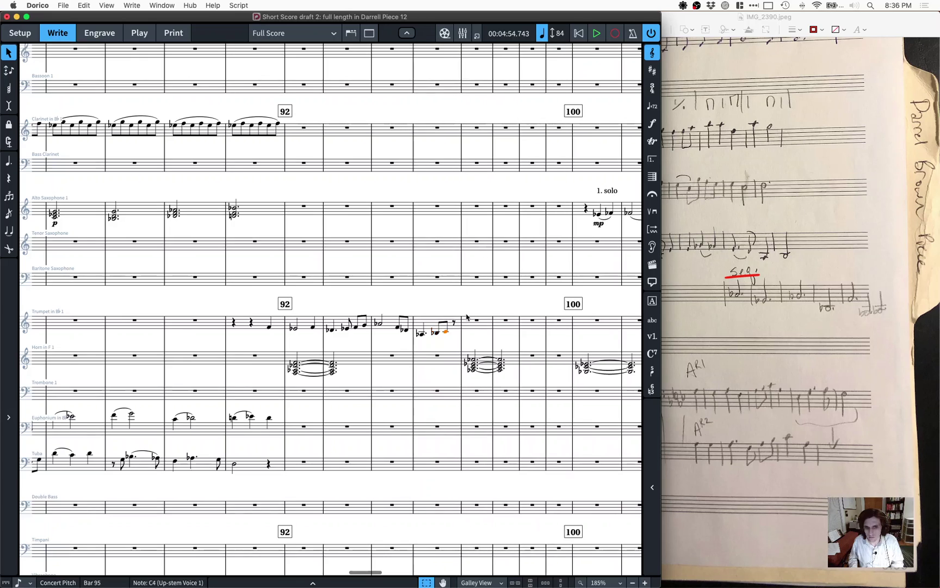
key(alt+Up)
key(minus)
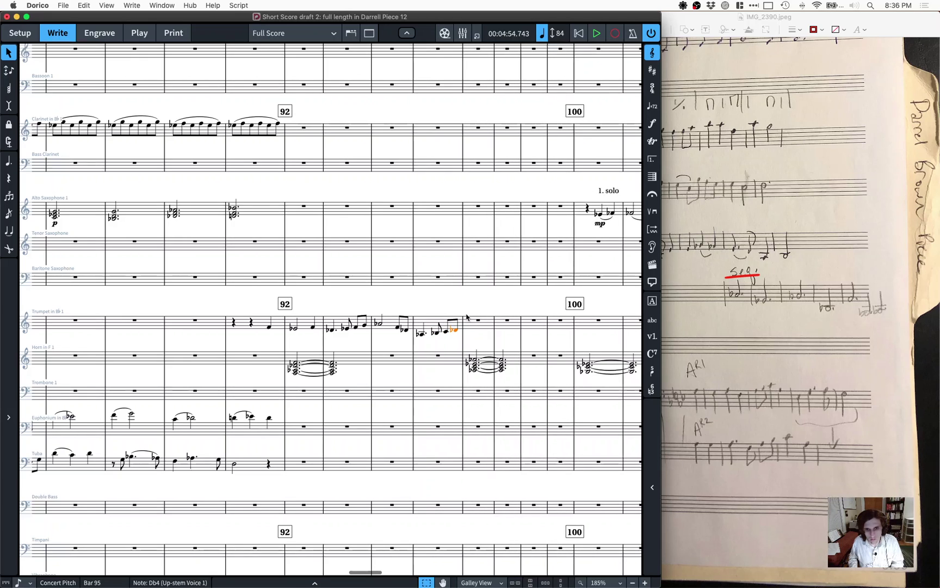
key(r)
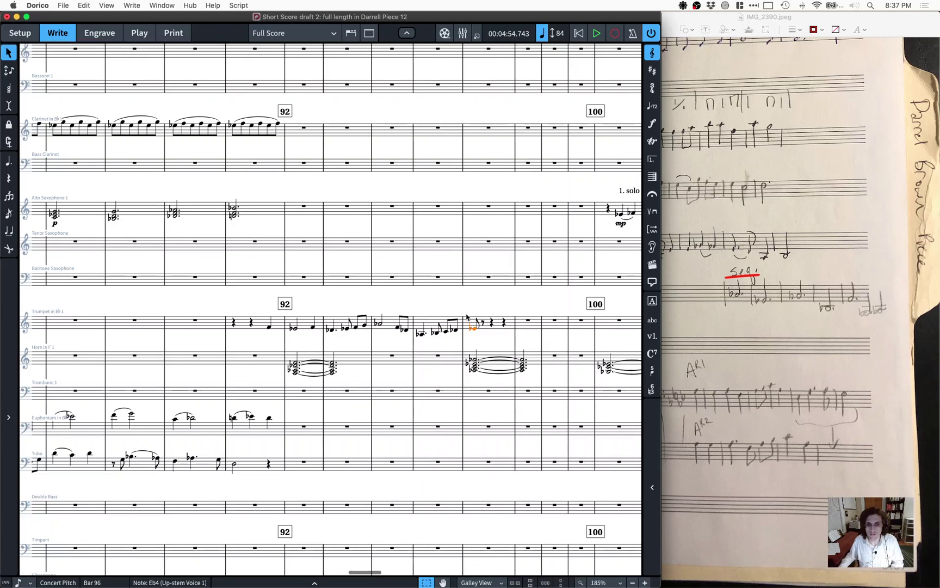
key(7)
Step: Check the audio routing and select Scarlett 2i4 USB as the output for Soundflower (2ch)
click(696, 5)
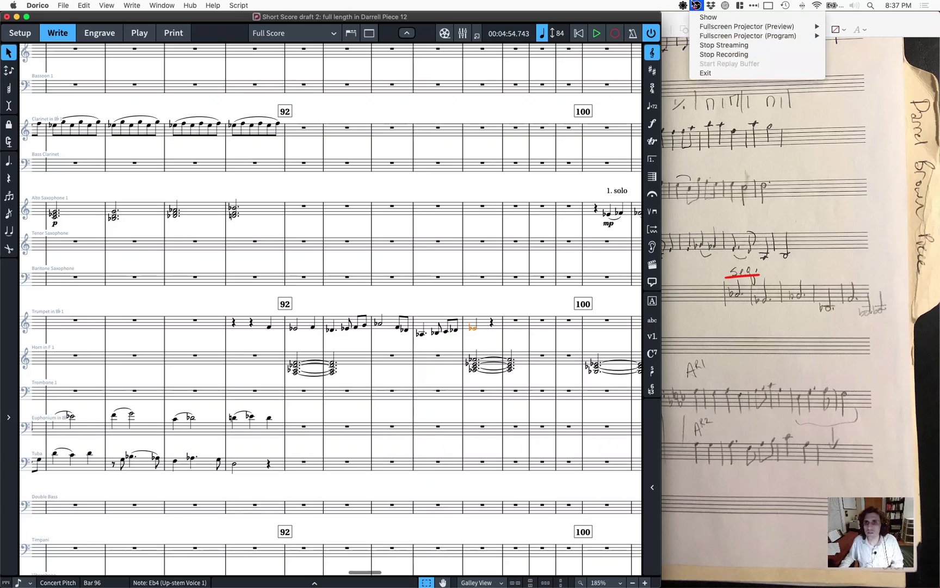
click(696, 5)
click(683, 5)
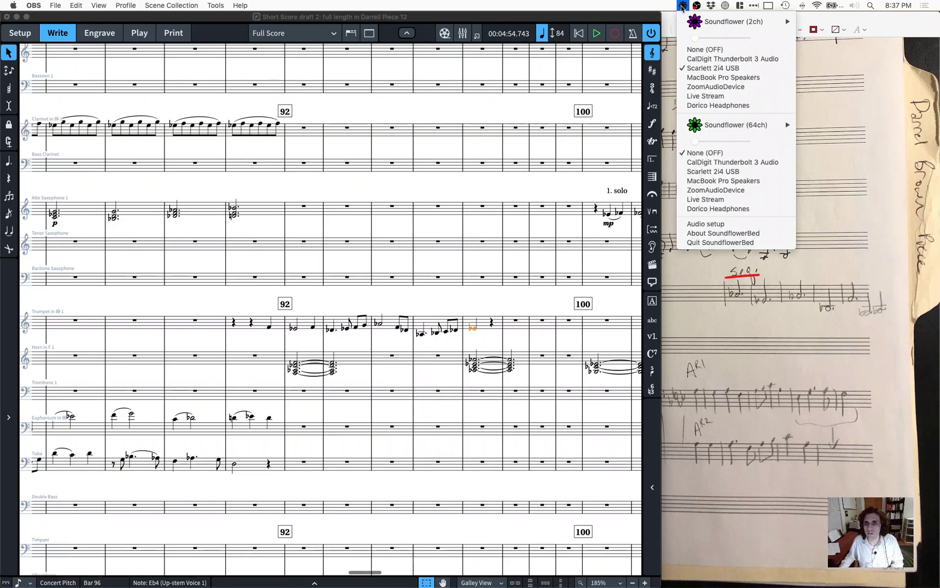
click(713, 68)
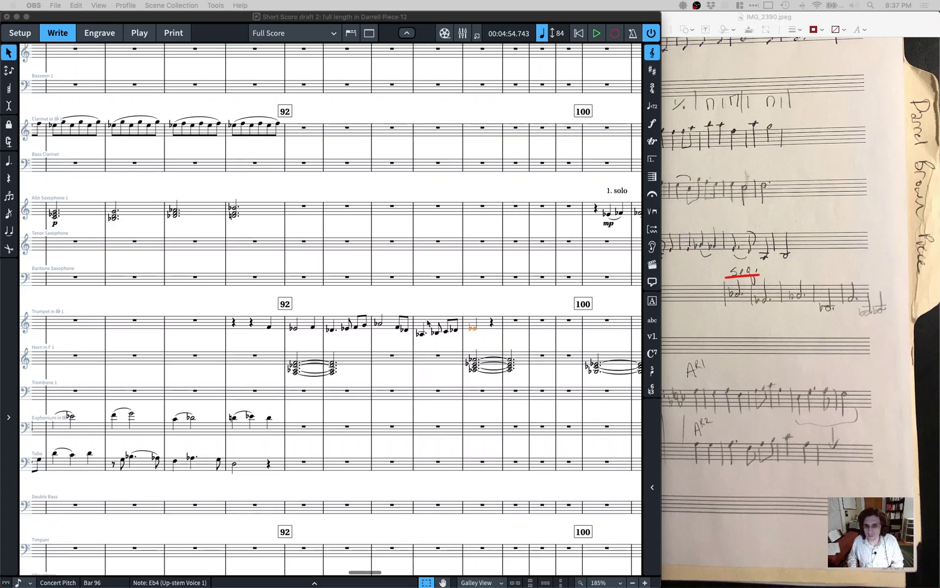
Step: Finish trumpet bar 96 with a quarter-note C4 and add a quarter-note E4 at the start of bar 97
click(474, 330)
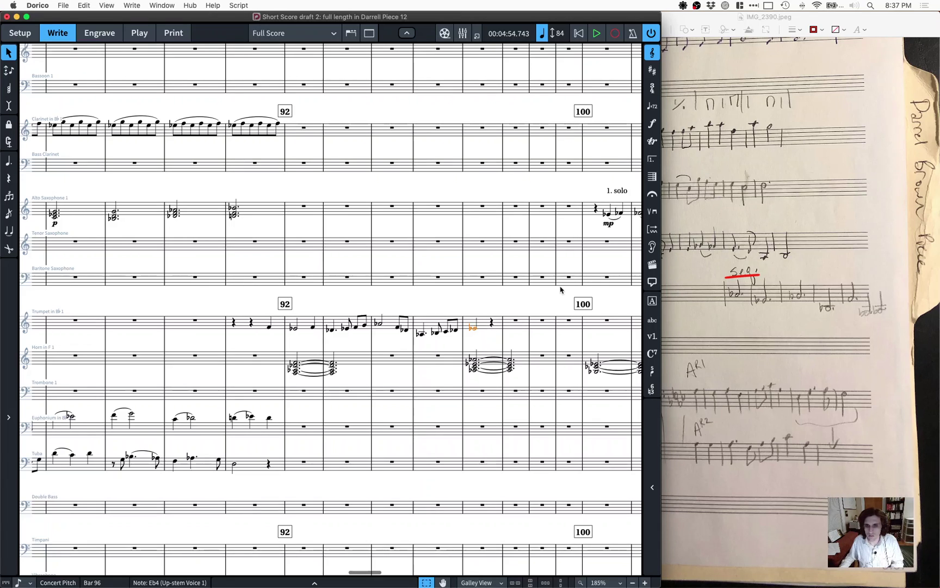
key(t)
key(super+z)
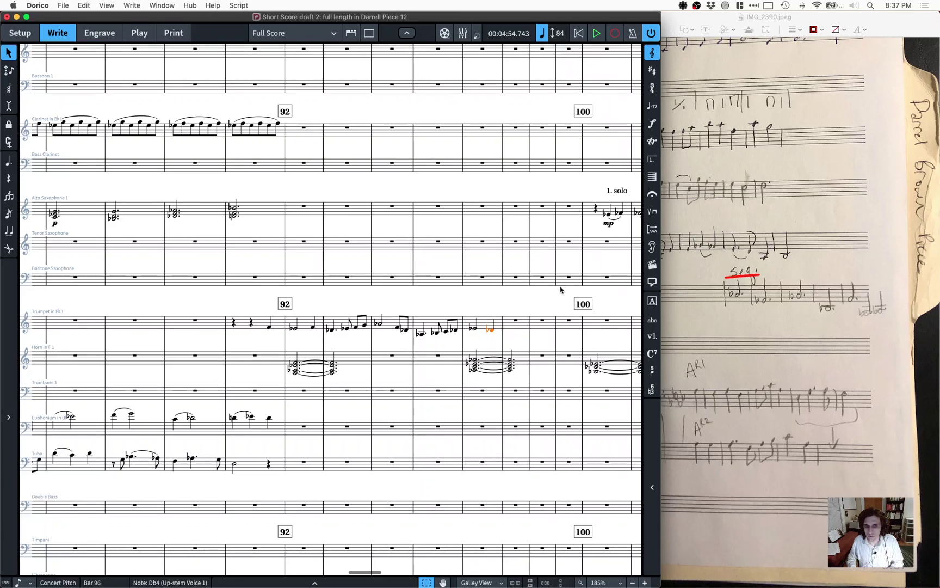
key(Right)
key(alt+Down)
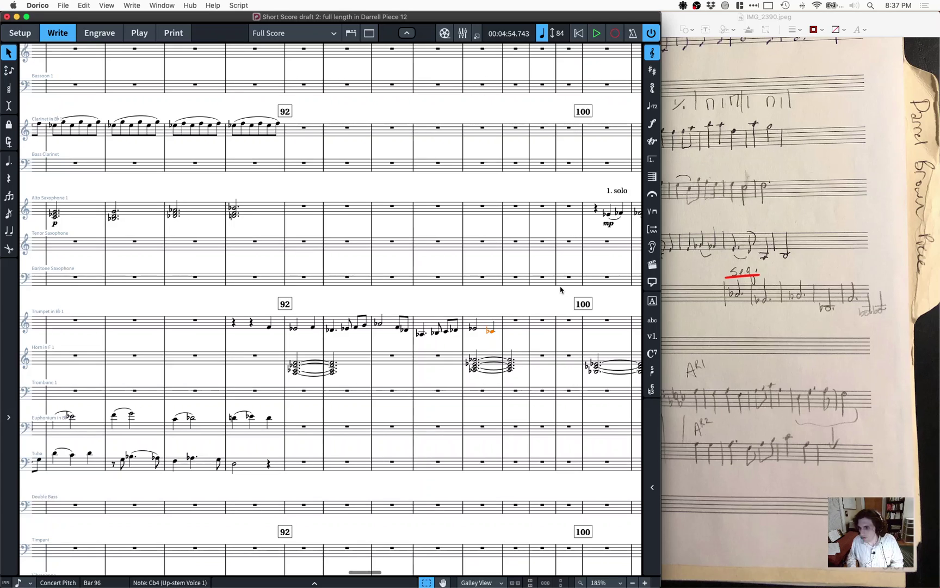
key(r)
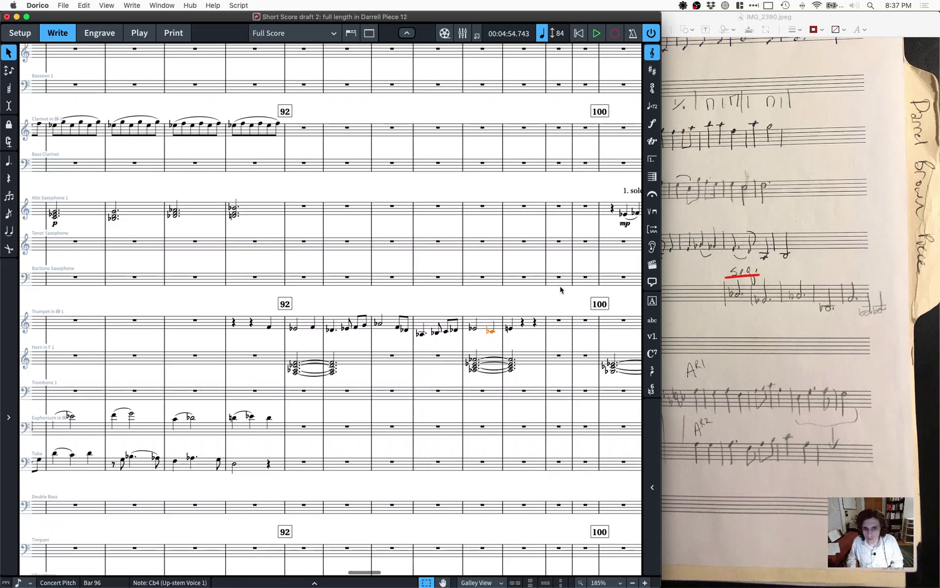
key(Right)
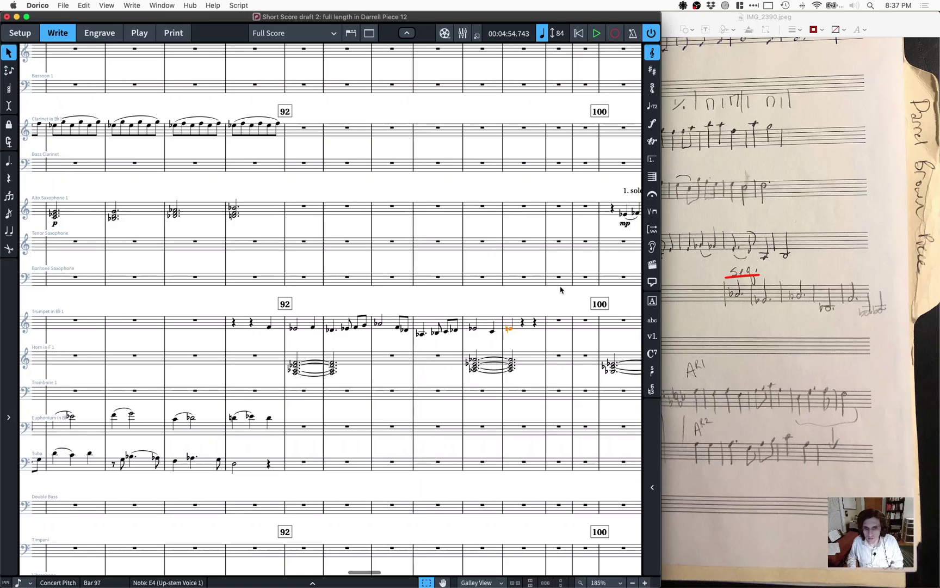
Step: Raise the trumpet's quarter note at the start of bar 97 to A♭4
key(alt+Up)
key(alt+Up)
key(alt+Up)
key(alt+Down)
key(Left)
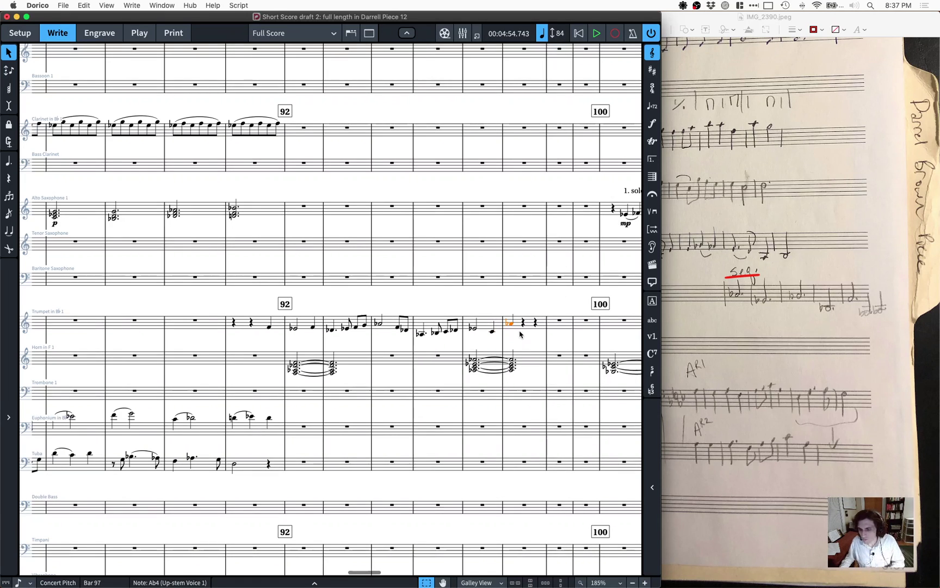
Step: Examine how the trumpet melody sits between the passages from bar 80 to bar 117 in the full score
scroll(476, 356, right, 10)
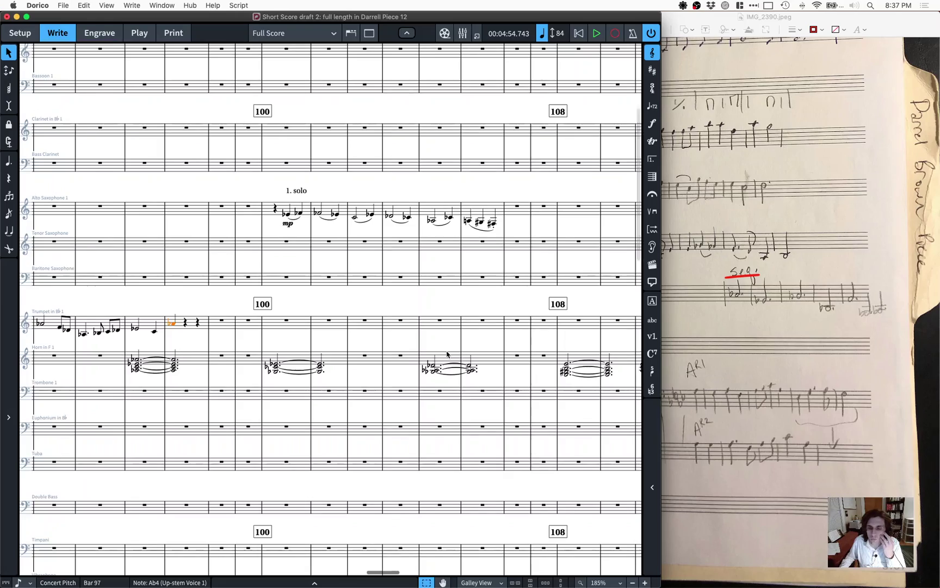
scroll(448, 355, down, 5)
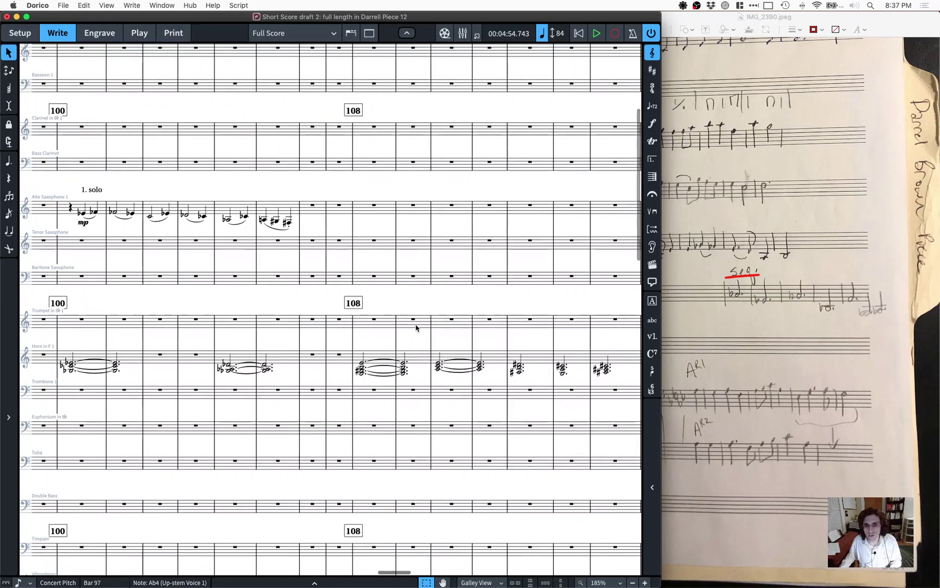
scroll(416, 328, left, 8)
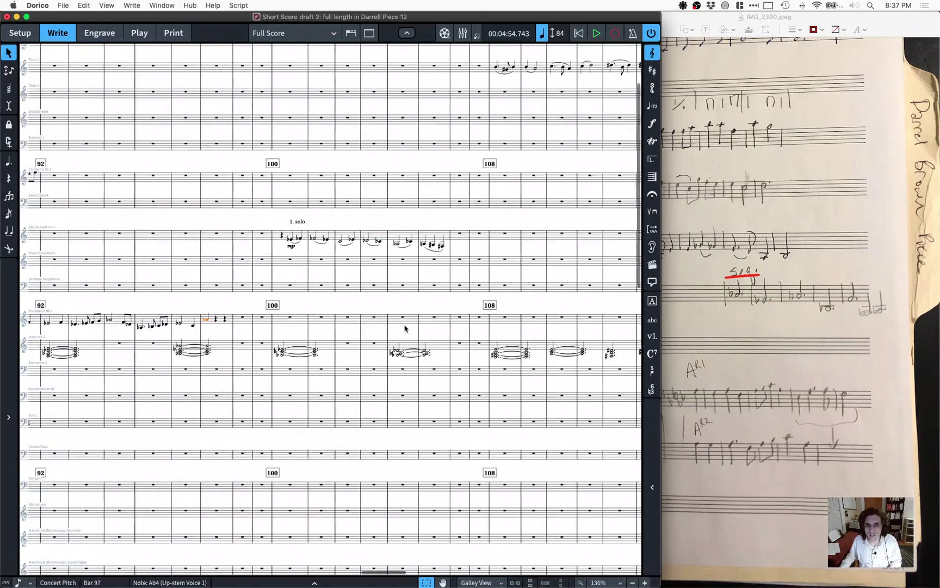
scroll(404, 328, down, 3)
scroll(404, 328, right, 4)
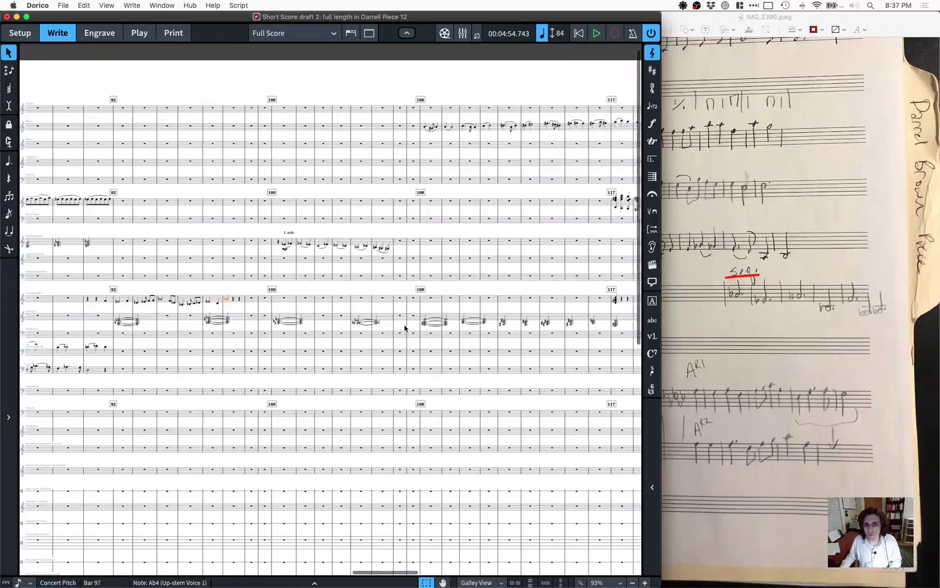
scroll(404, 328, right, 1)
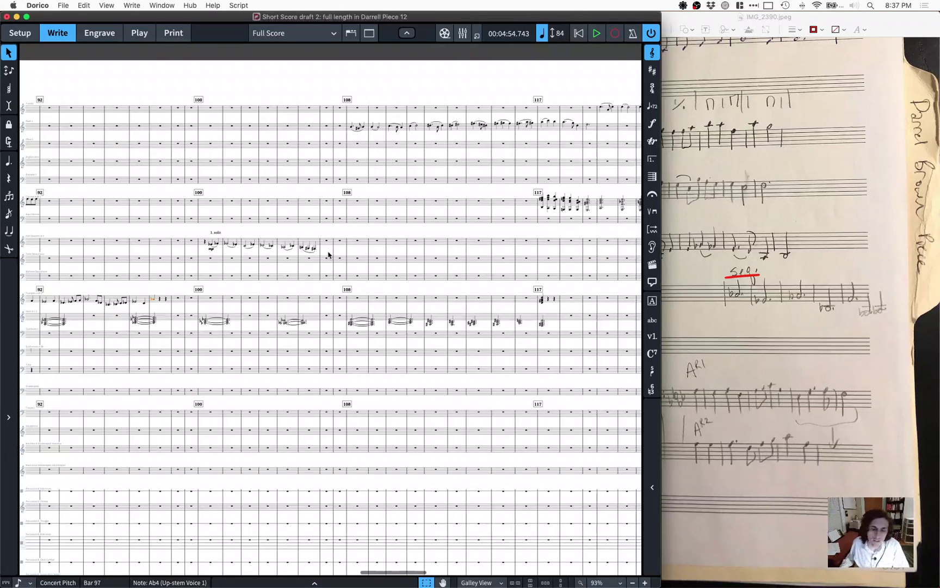
scroll(328, 254, left, 15)
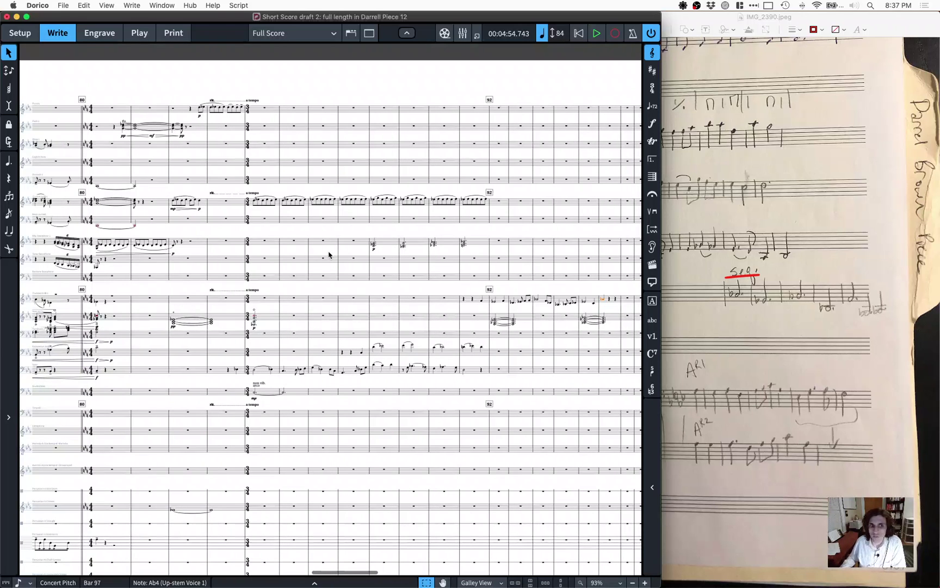
scroll(329, 254, right, 2)
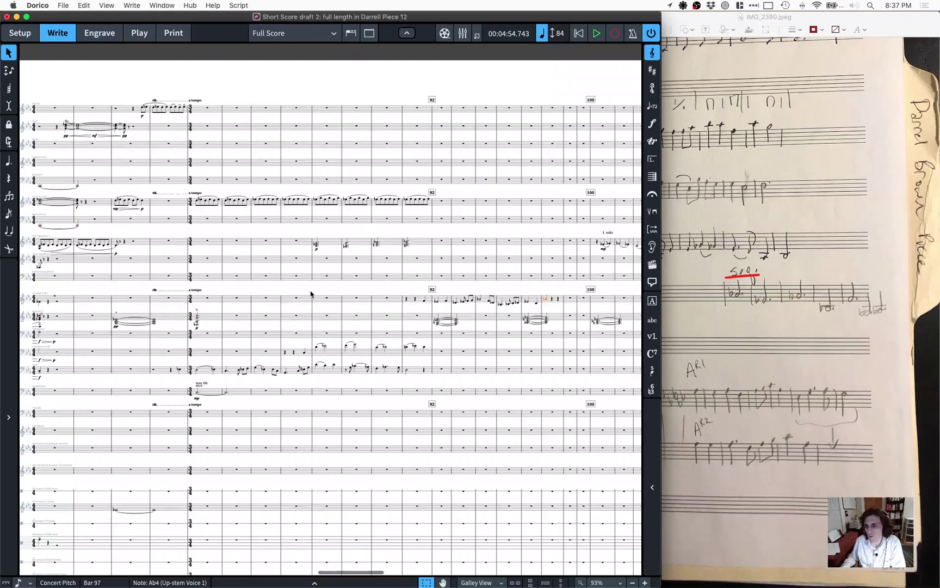
scroll(311, 294, right, 7)
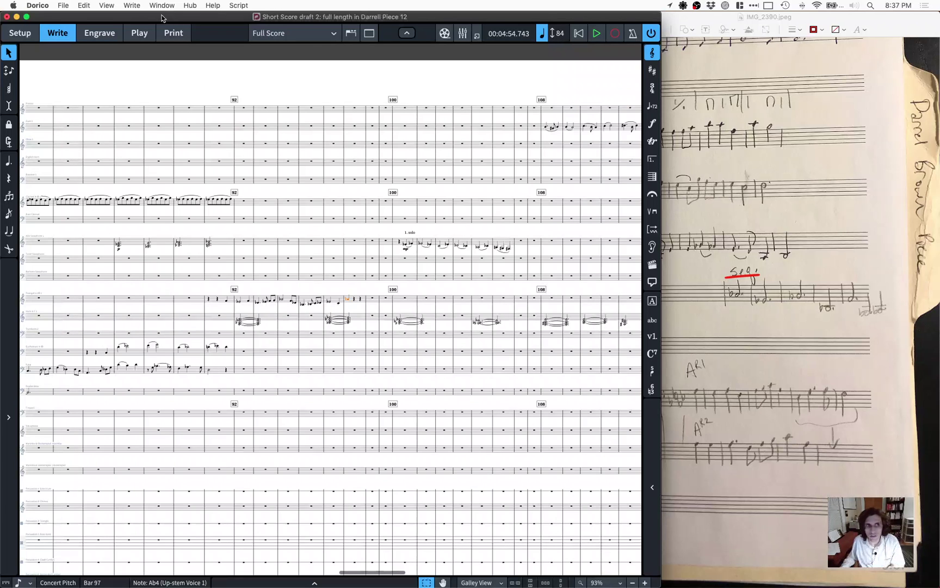
drag(162, 16, 162, 17)
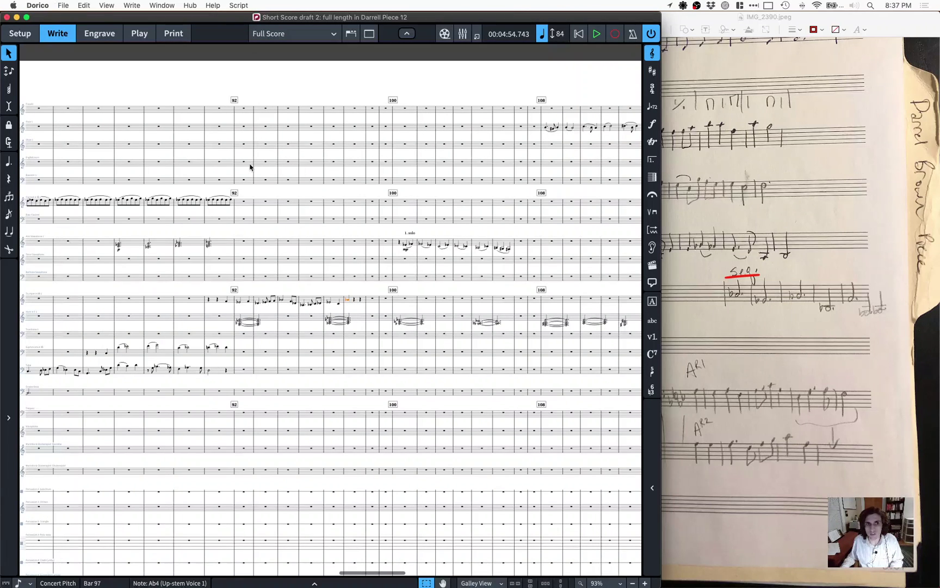
Step: Hide the main toolbar and play the score back from bar 75
scroll(251, 167, left, 10)
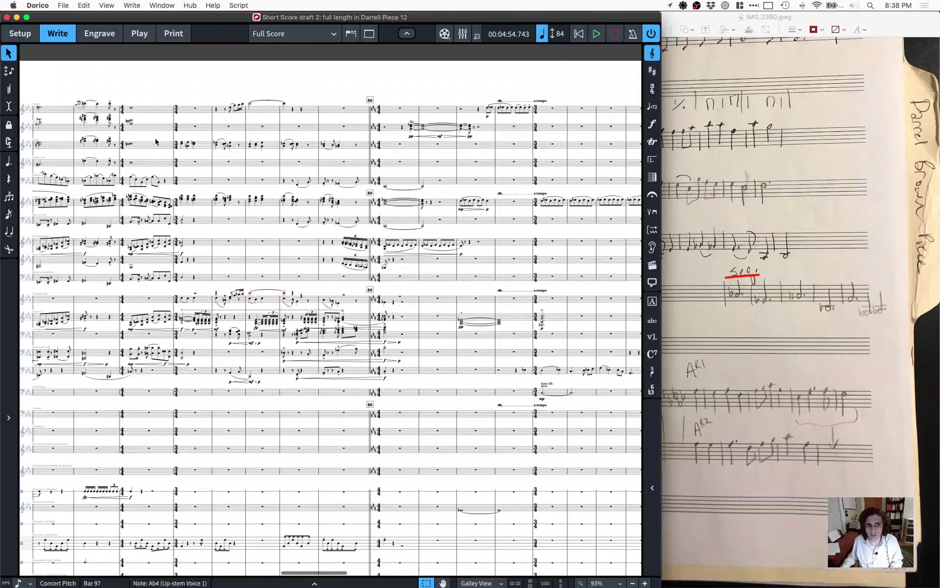
click(193, 130)
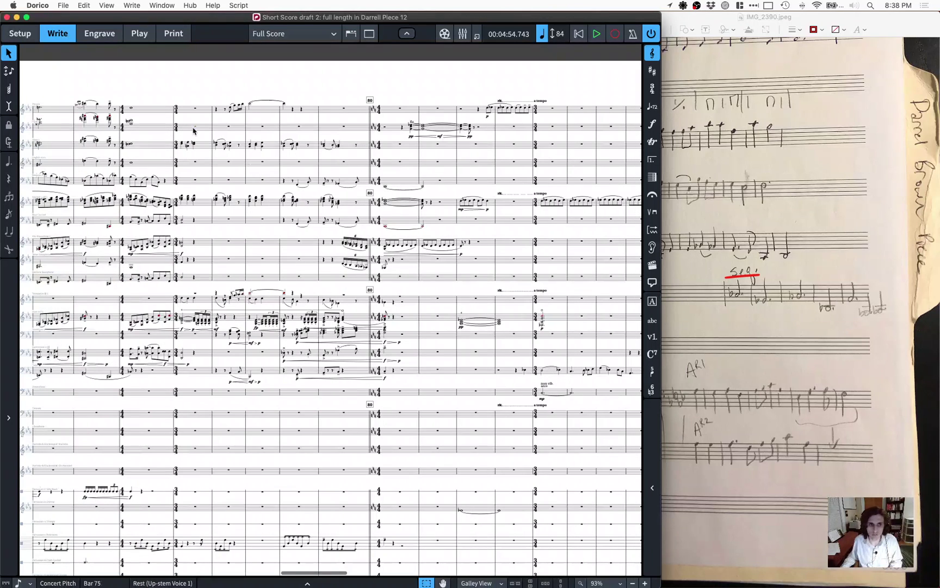
click(412, 34)
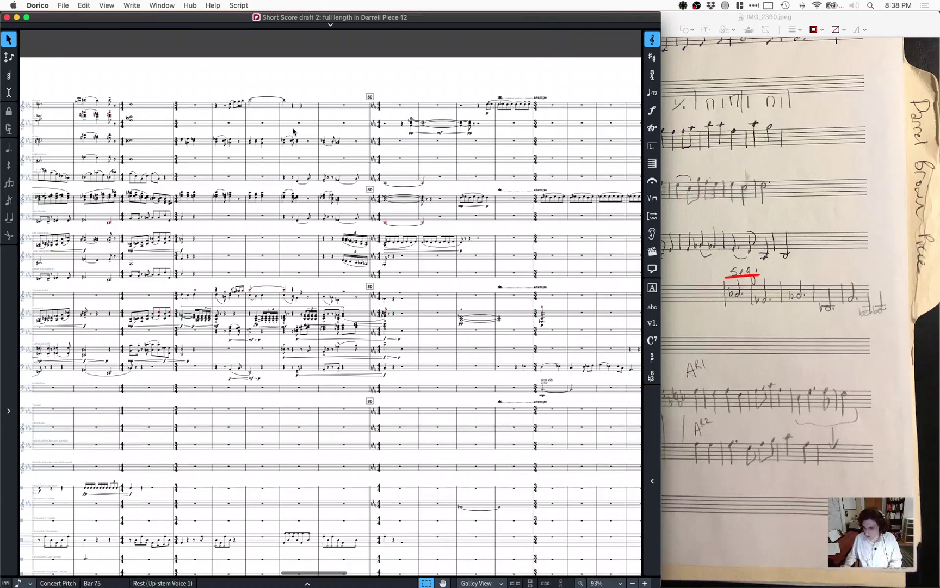
scroll(293, 131, down, 3)
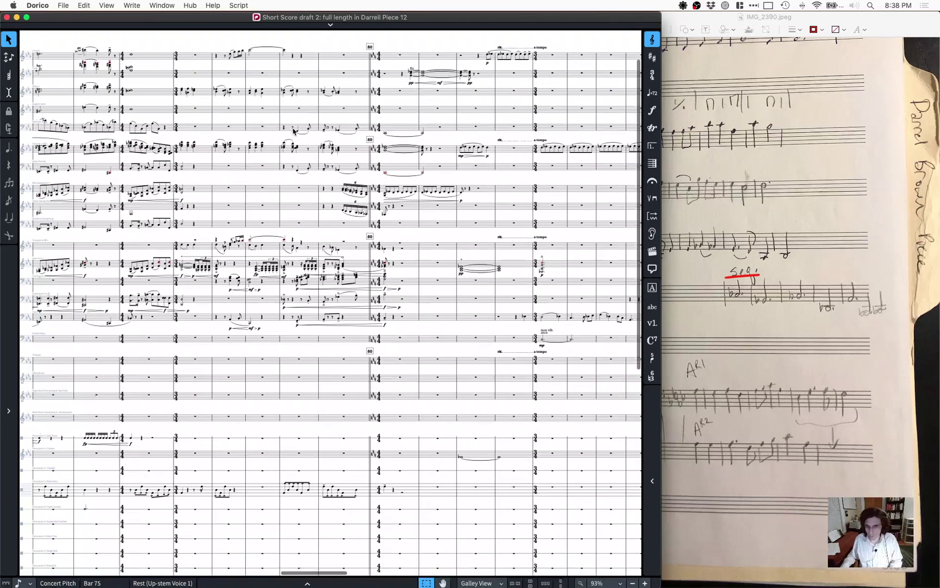
scroll(293, 131, up, 3)
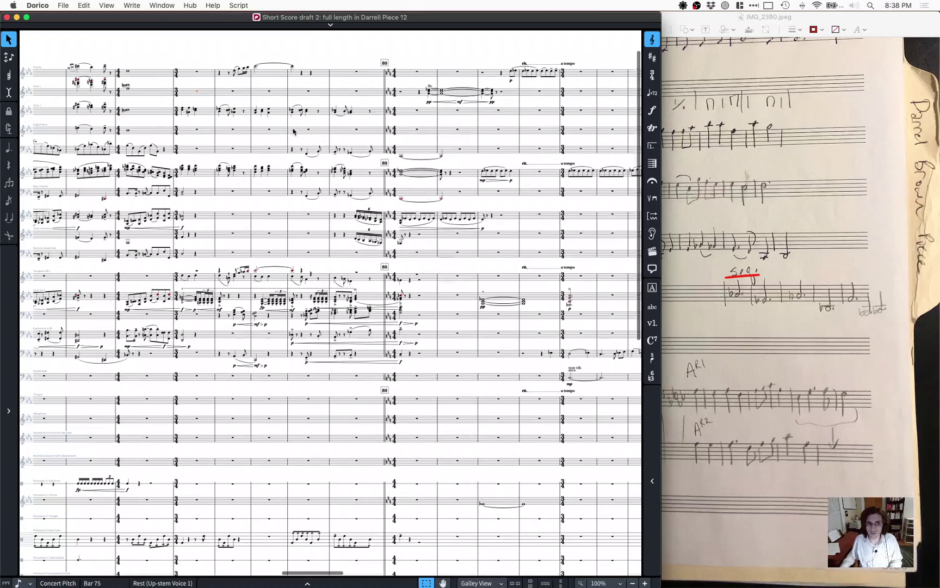
scroll(293, 132, right, 3)
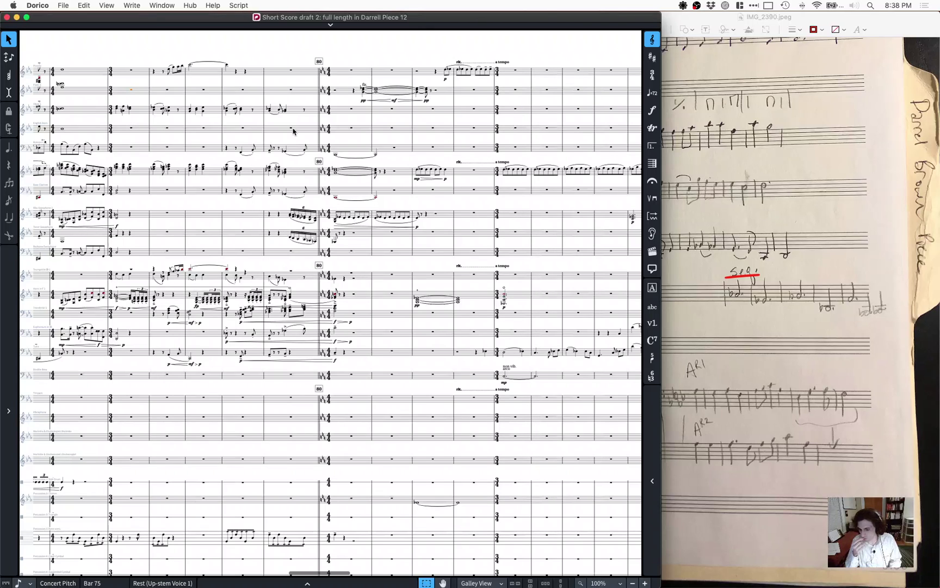
key(space)
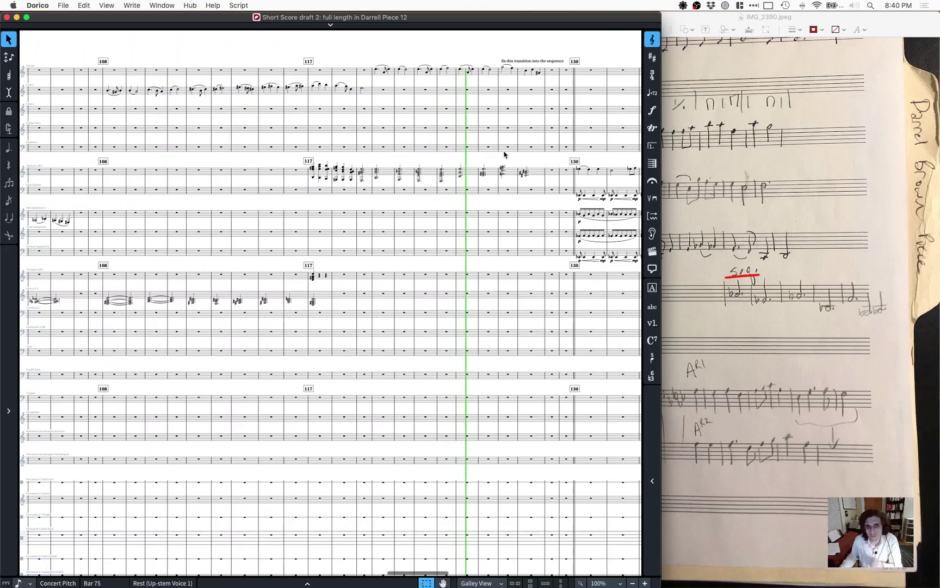
Step: Listen to the transition into bar 130 with the staves enlarged, and stop playback
key(Escape)
key(super+equal)
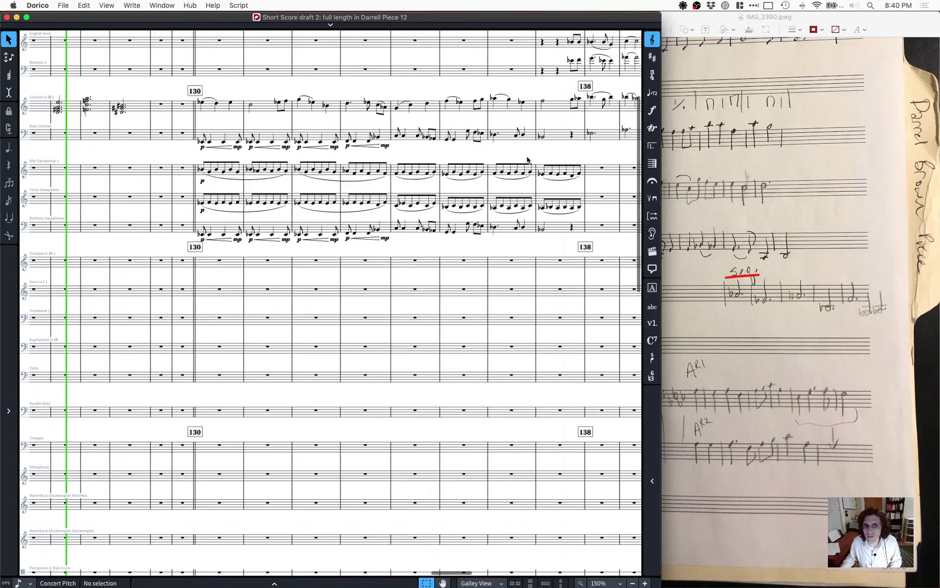
scroll(60, 177, up, 5)
scroll(60, 178, up, 1)
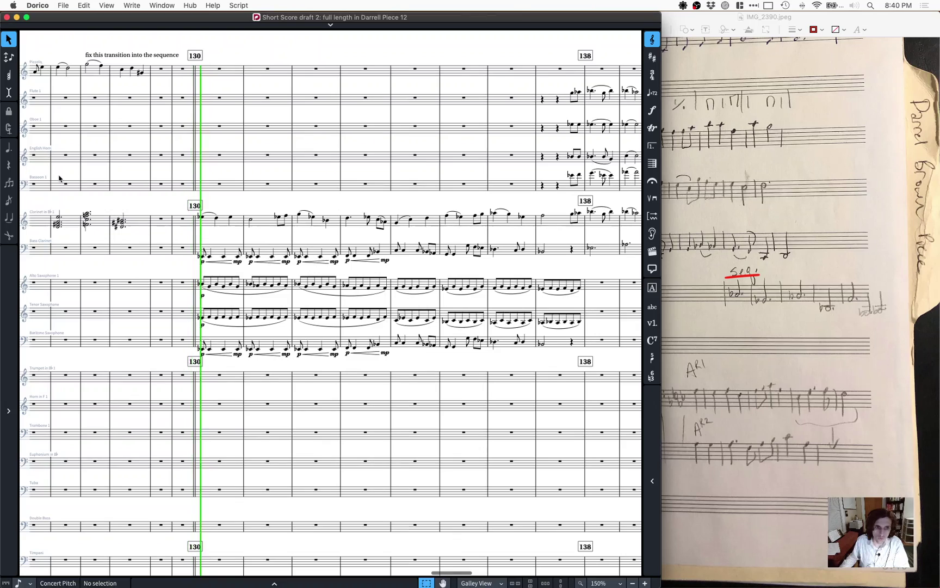
key(space)
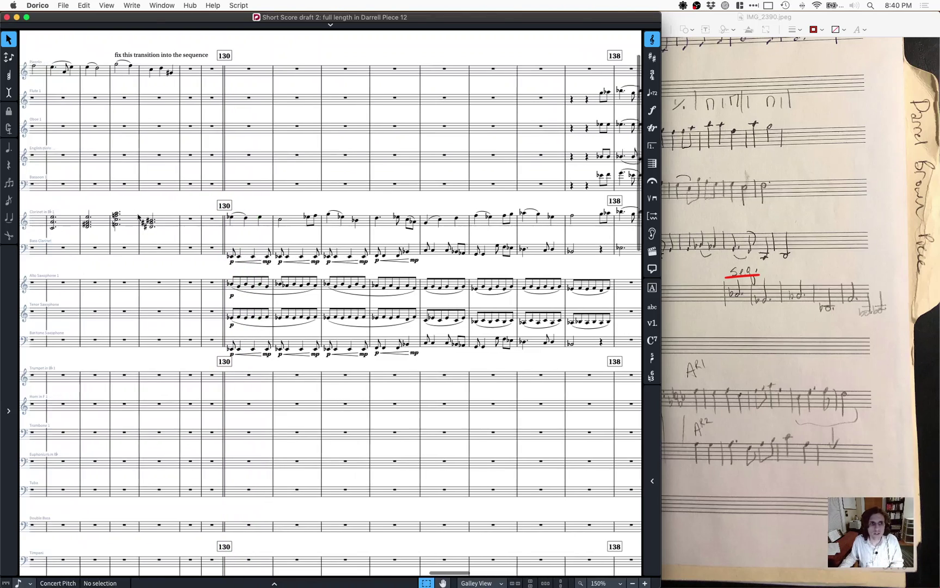
Step: Respell the clarinet chord in bar 127 with flats as E♭4, A♭4 and C5
scroll(224, 197, up, 5)
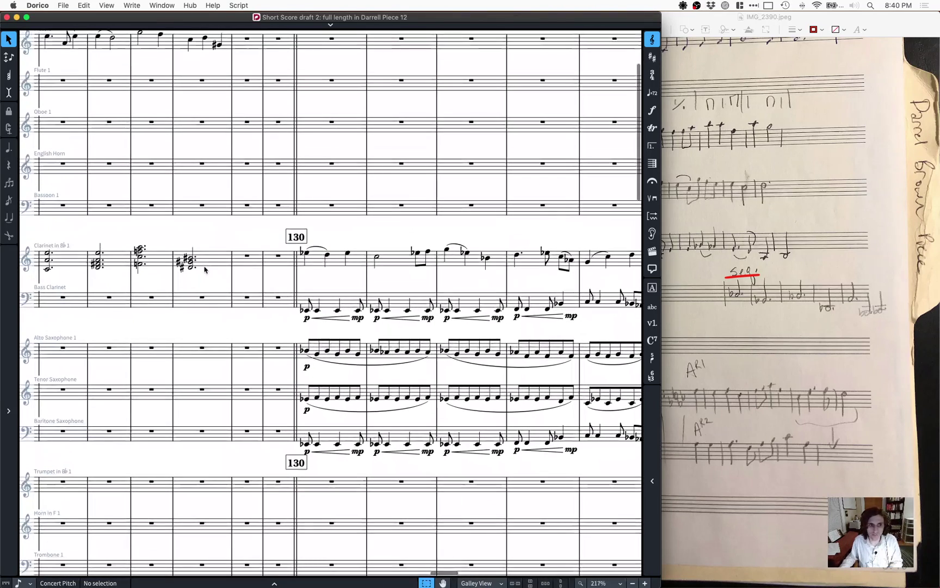
click(204, 268)
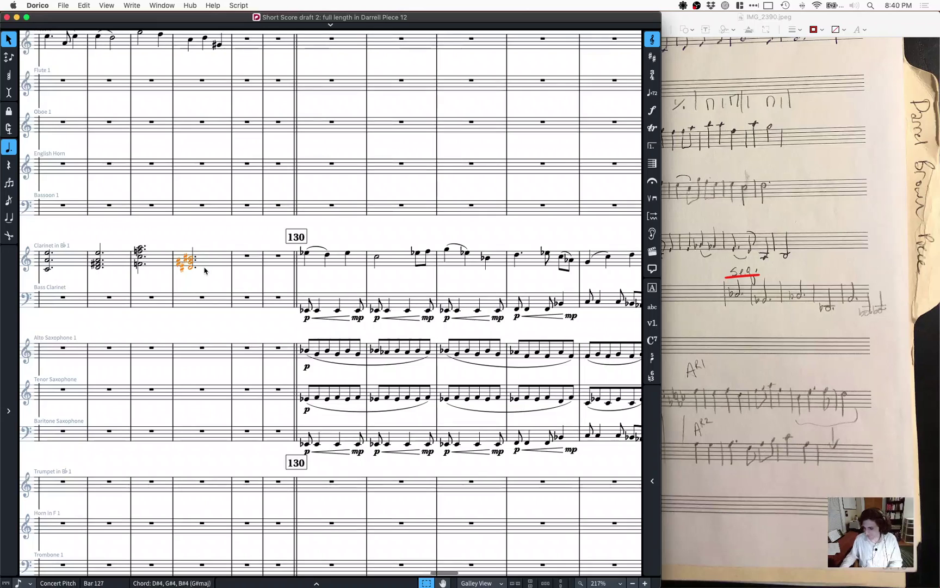
key(alt+equal)
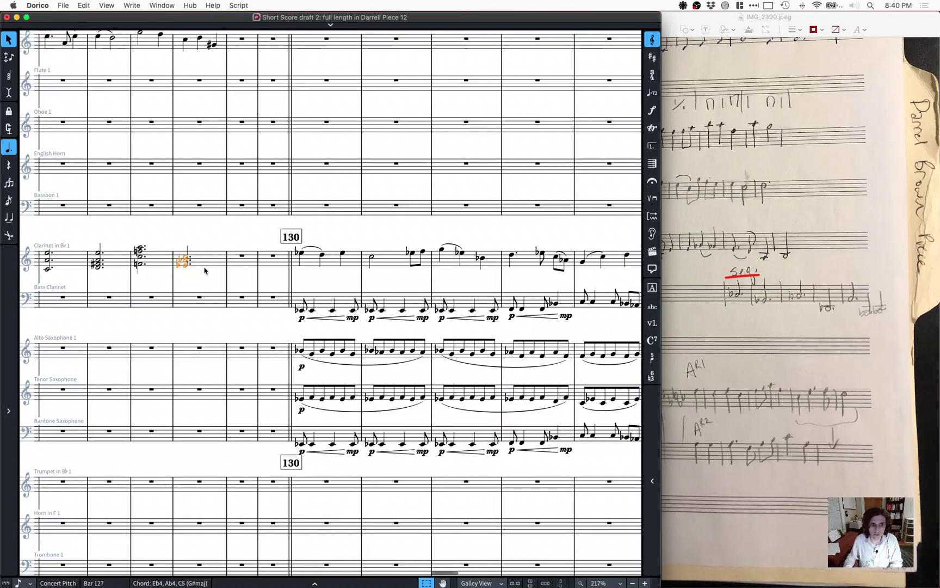
scroll(205, 270, up, 3)
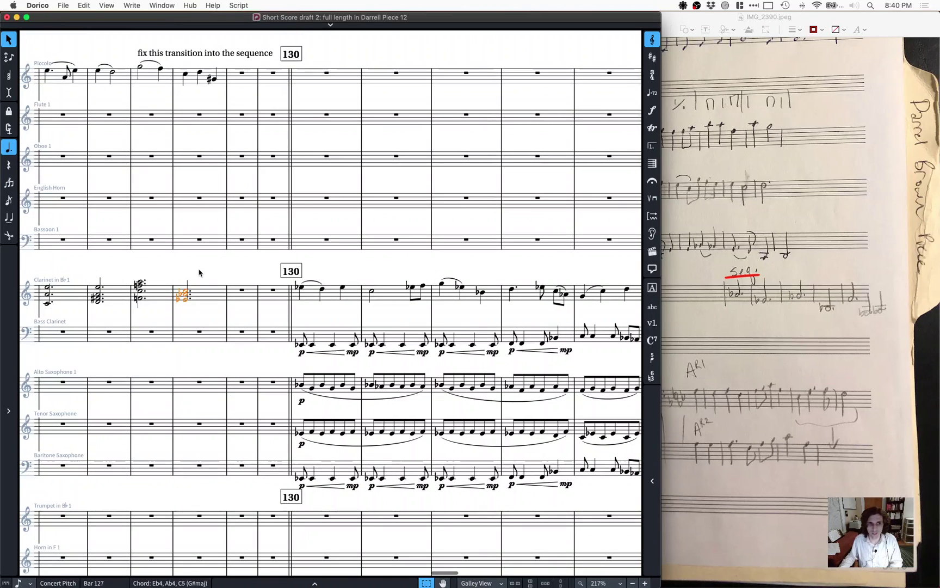
Step: Respell the piccolo's last note in bar 127 as A♭5
key(Escape)
click(213, 82)
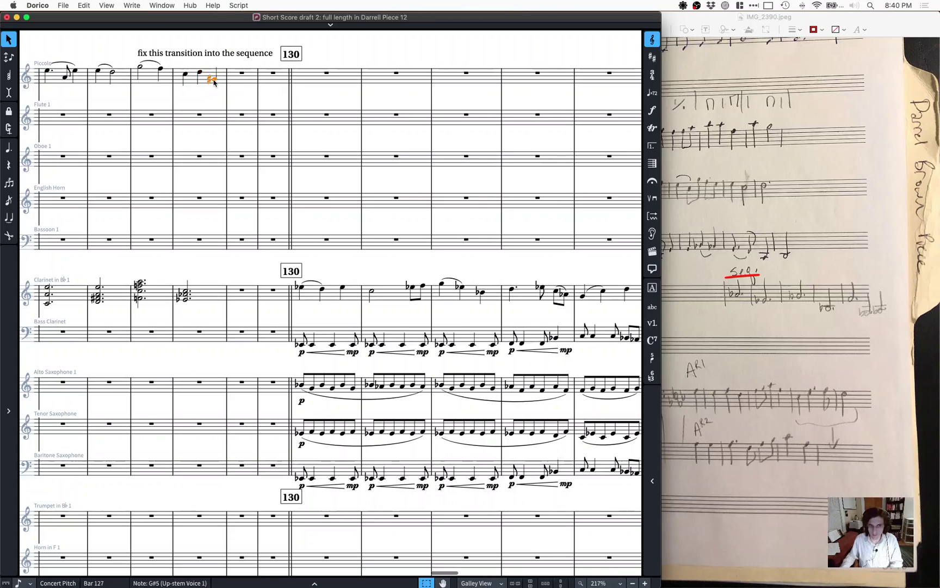
click(205, 100)
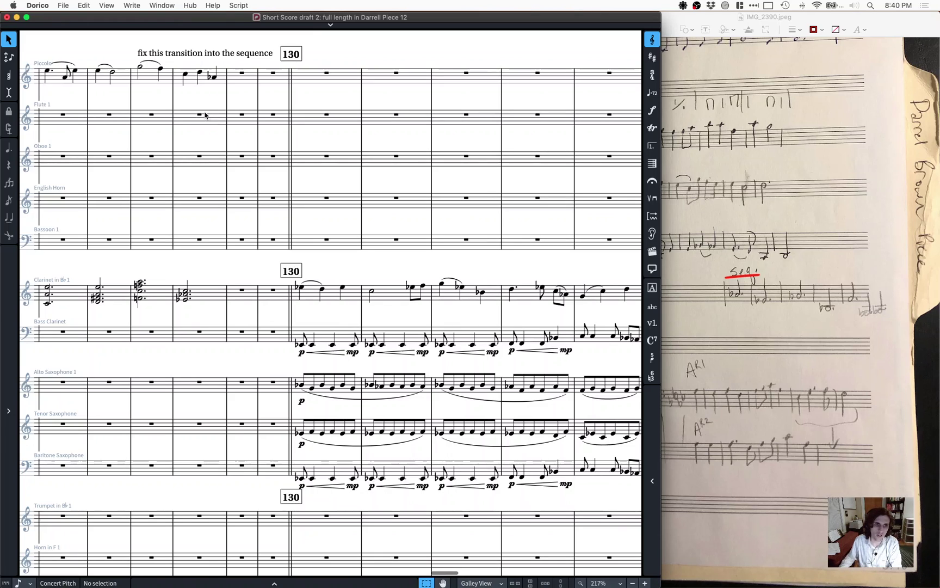
click(199, 114)
key(Escape)
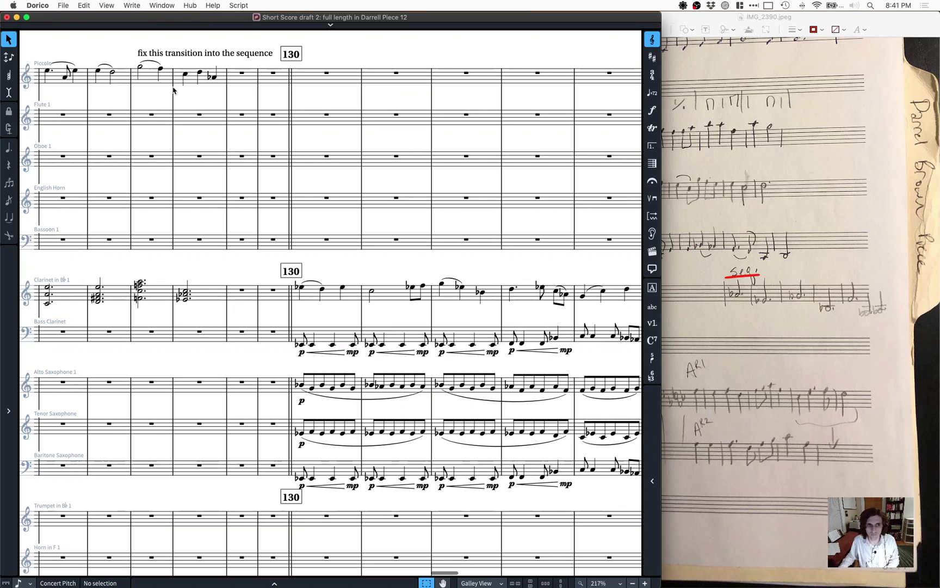
Step: Repeat the piccolo's three quarter notes from bar 127 in bar 128
click(185, 74)
key(shift+Right)
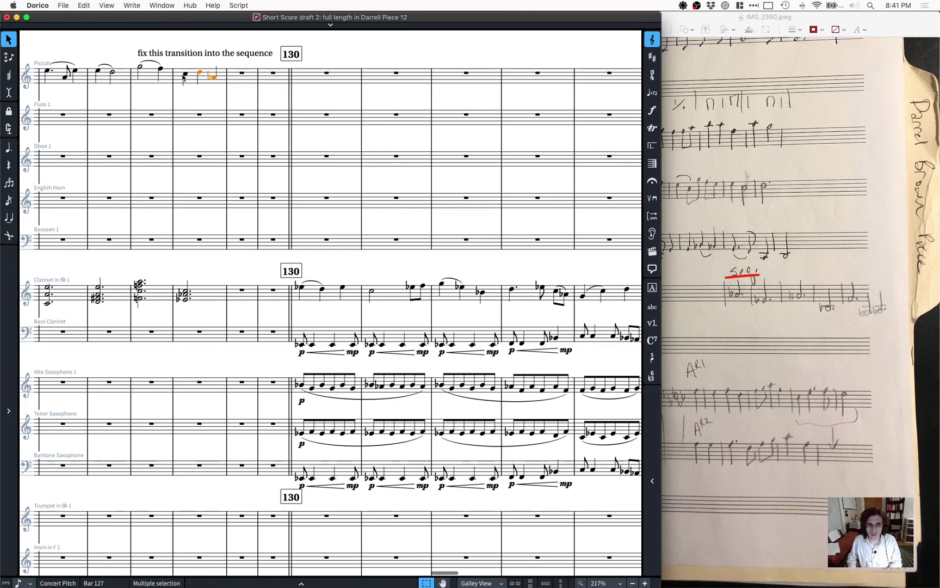
key(r)
key(Right)
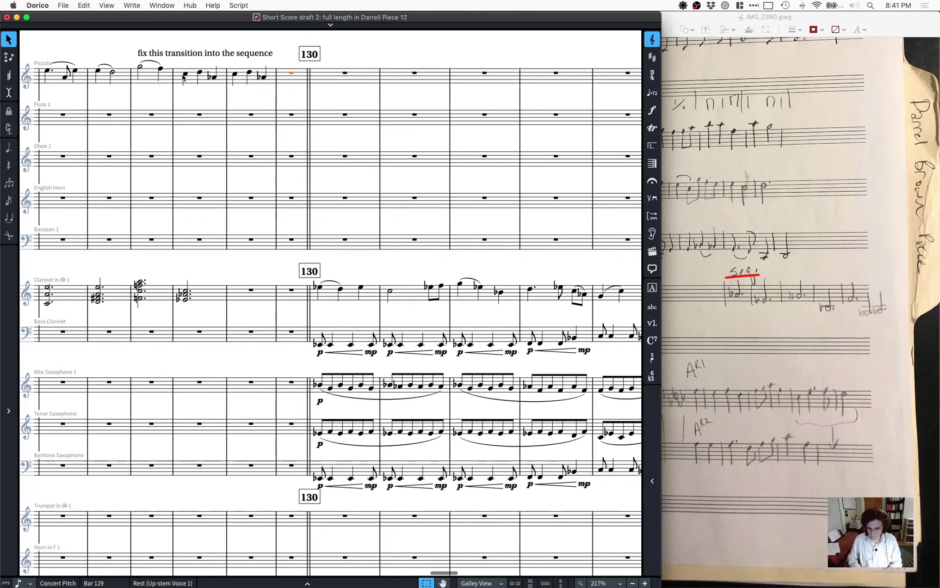
Step: Insert one extra bar at bar 129, ahead of the sequence
key(shift+x)
text(1)
key(Return)
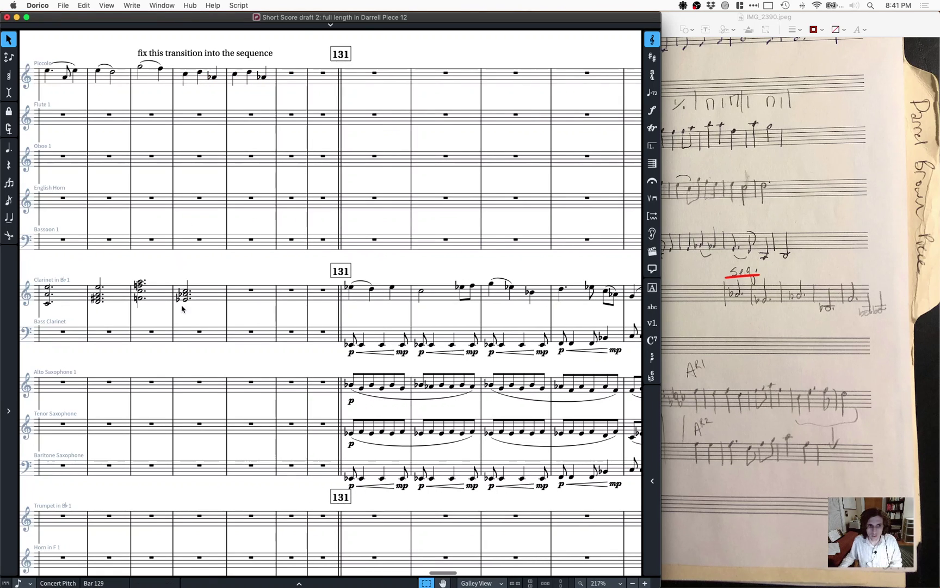
Step: Repeat the clarinet chord from bar 127 in bar 128 and tie the two chords together
click(184, 295)
click(188, 303)
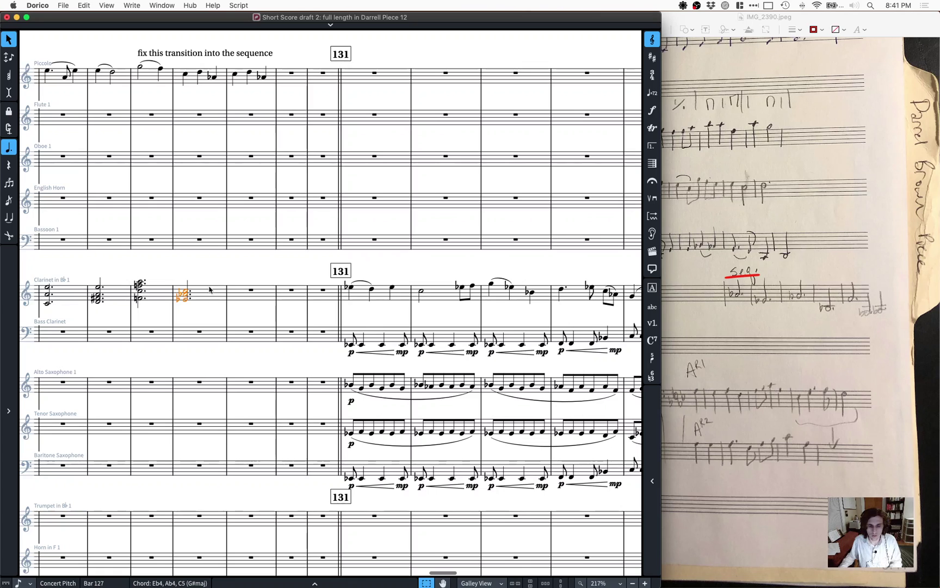
key(r)
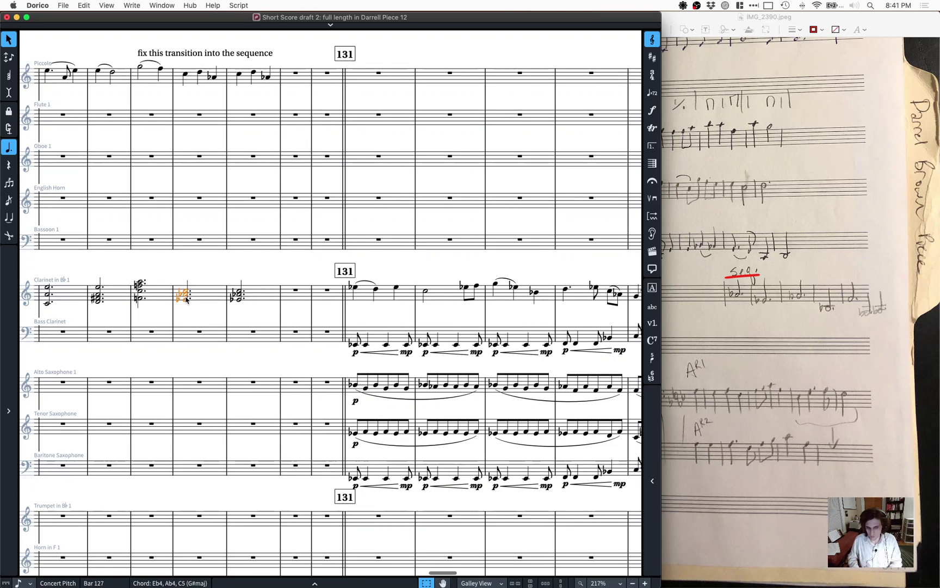
key(t)
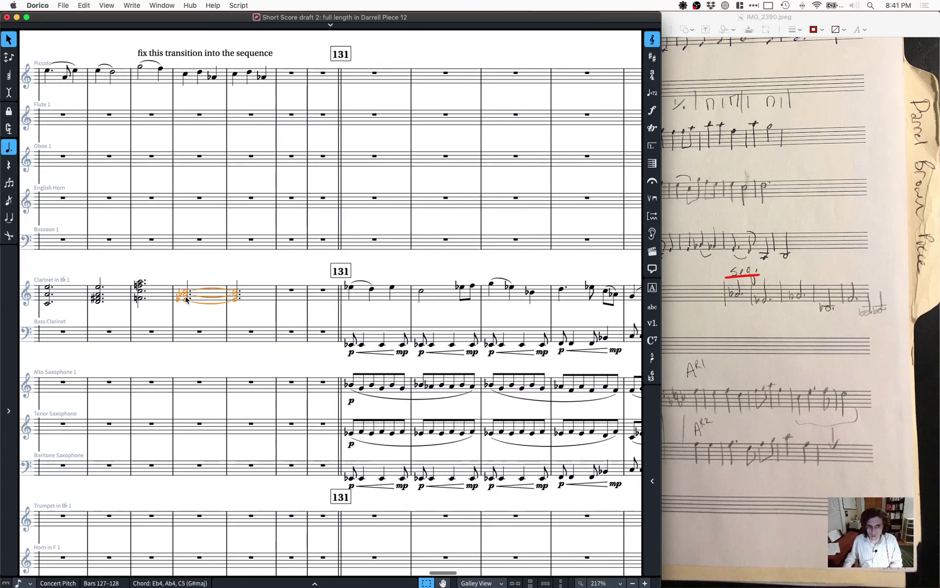
Step: Enter clarinet dotted-half chords in bars 129 and 130, ending on B♭ major, and lower them an octave
click(290, 295)
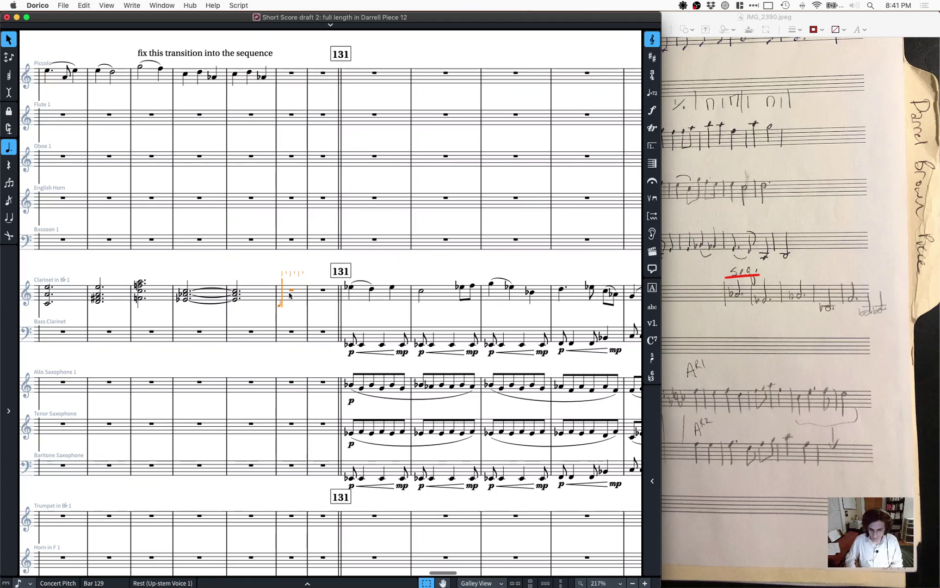
key(r)
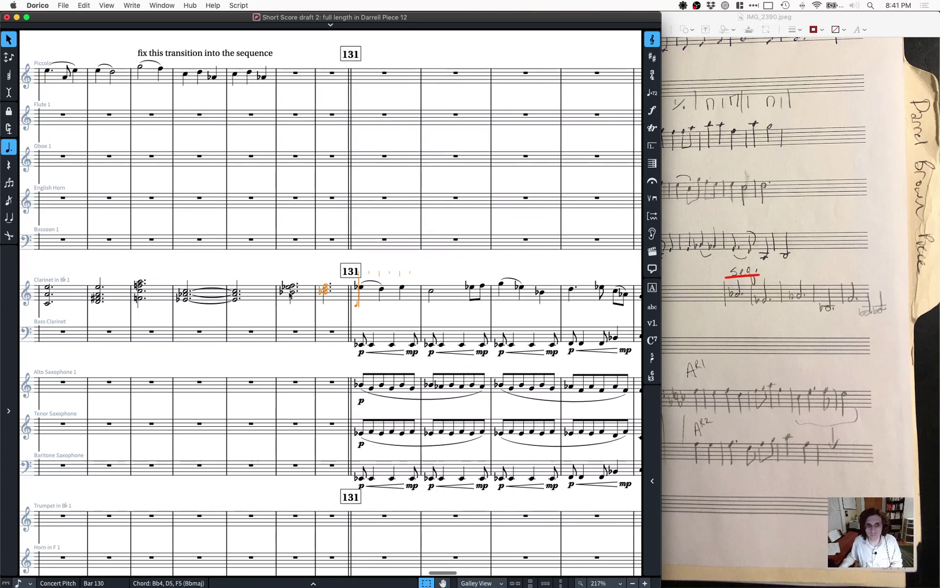
shift+click(292, 294)
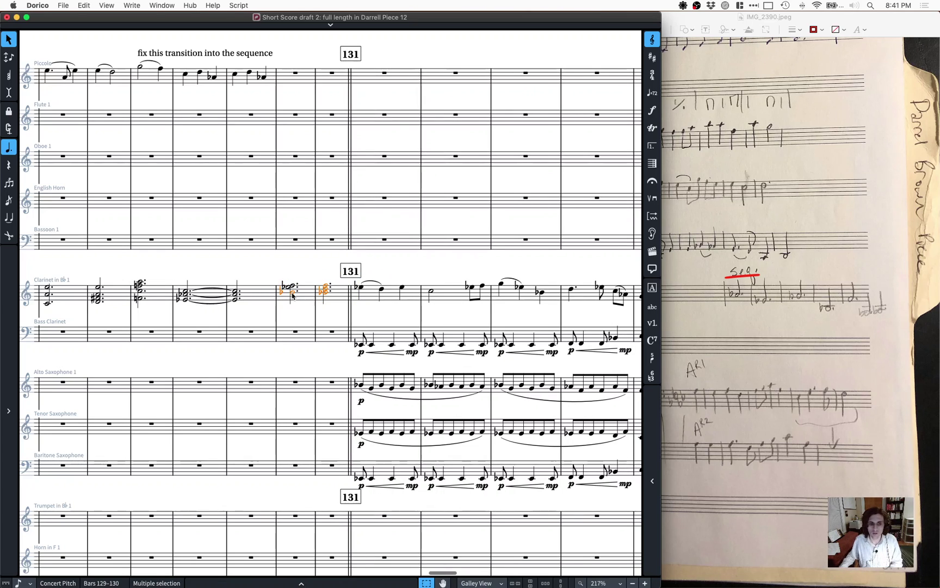
key(super+alt+Down)
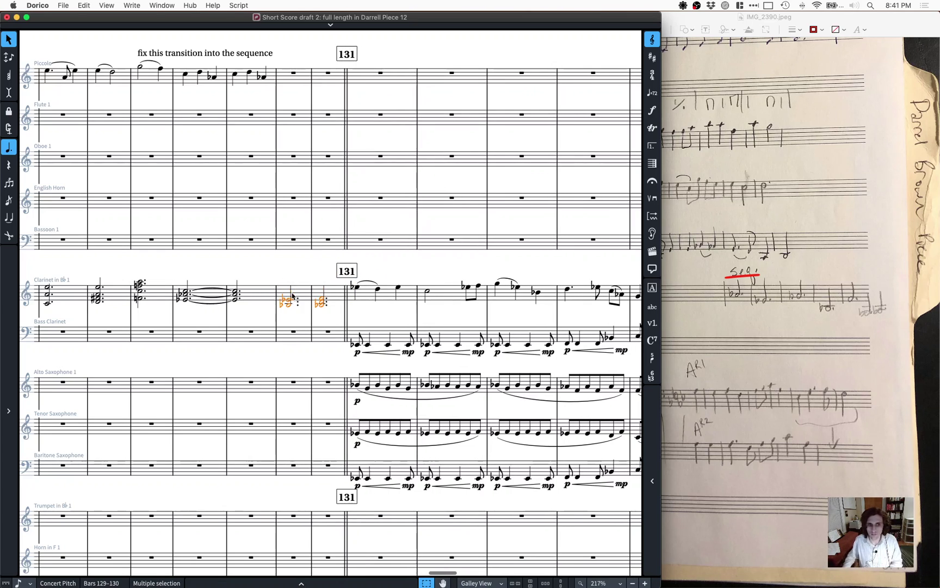
Step: Continue the piccolo line with a quarter-note C6 on the first beat of bar 129
click(233, 73)
key(Right)
key(Right)
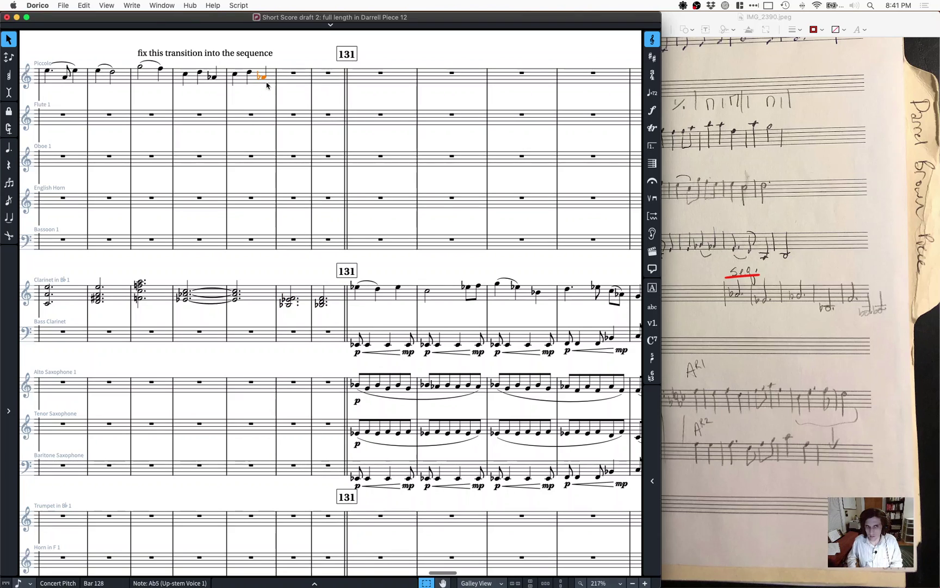
key(r)
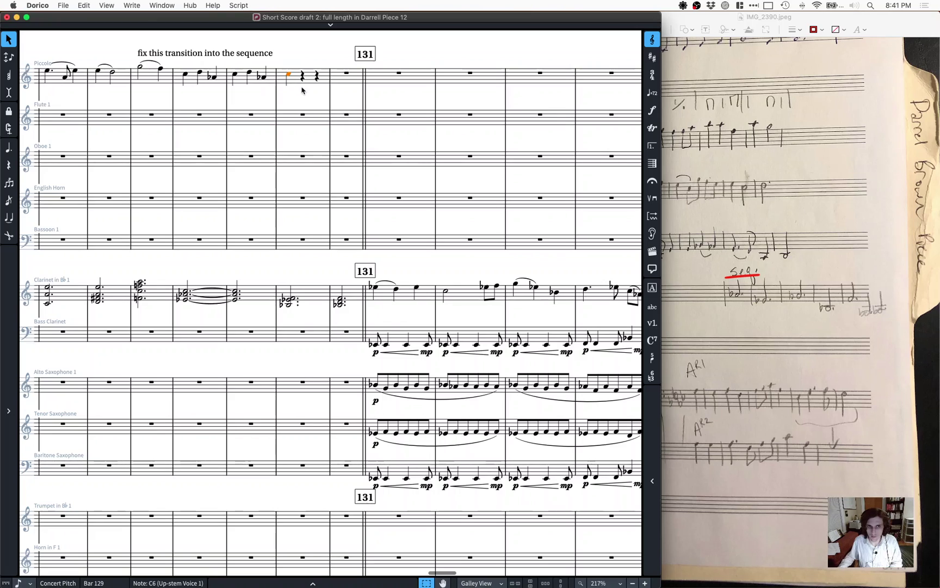
Step: Enter the quarter notes C6, B♭5 and F5 in bar 129 of the flute
click(290, 98)
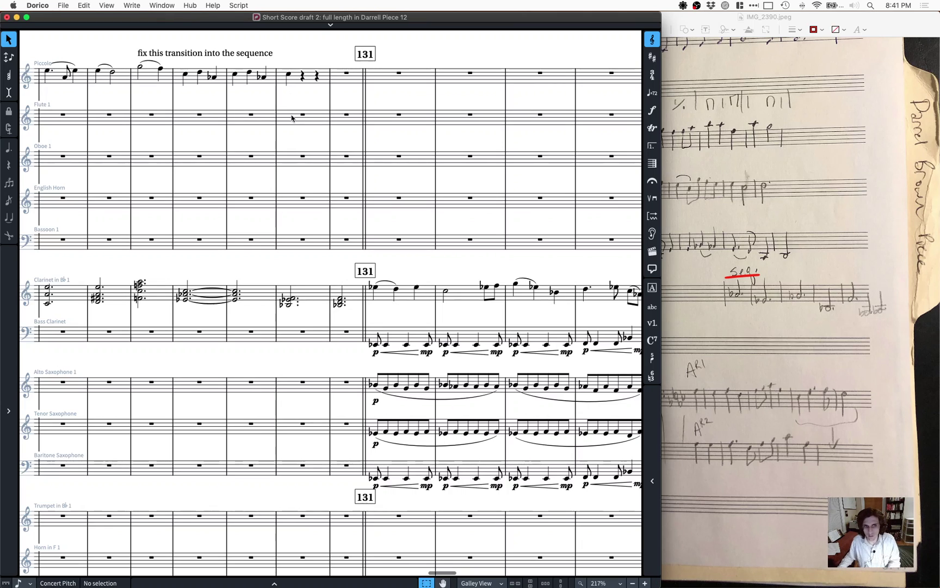
click(293, 118)
key(c)
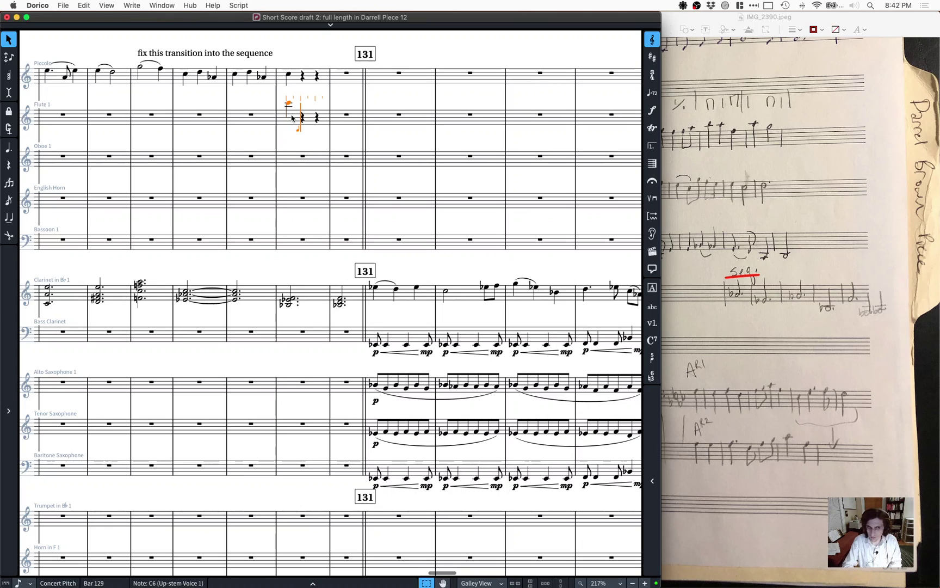
key(minus)
key(b)
key(f)
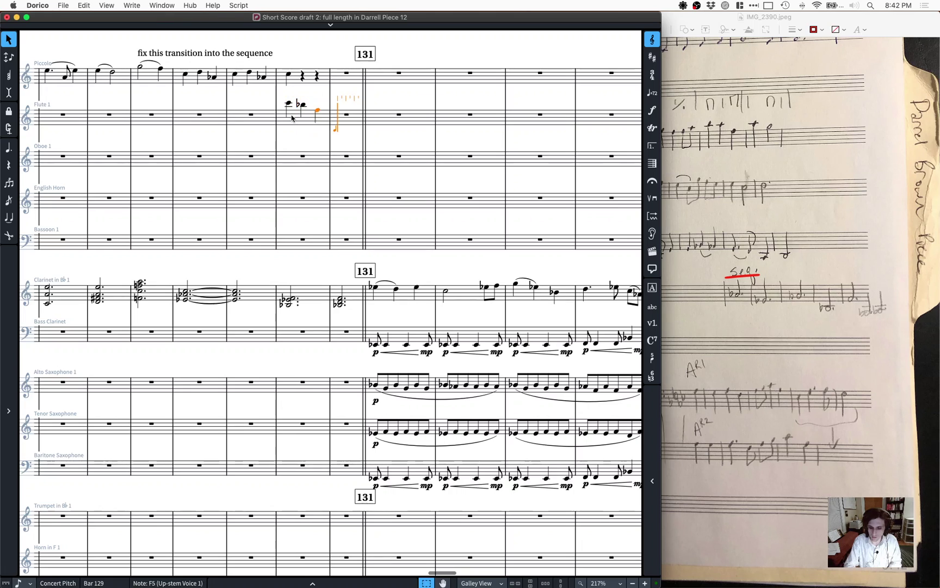
Step: Continue the flute line with quarter notes B♭5, A5 and D5 in bar 130, ending on B♭4 in bar 131
key(minus)
key(b)
key(a)
key(d)
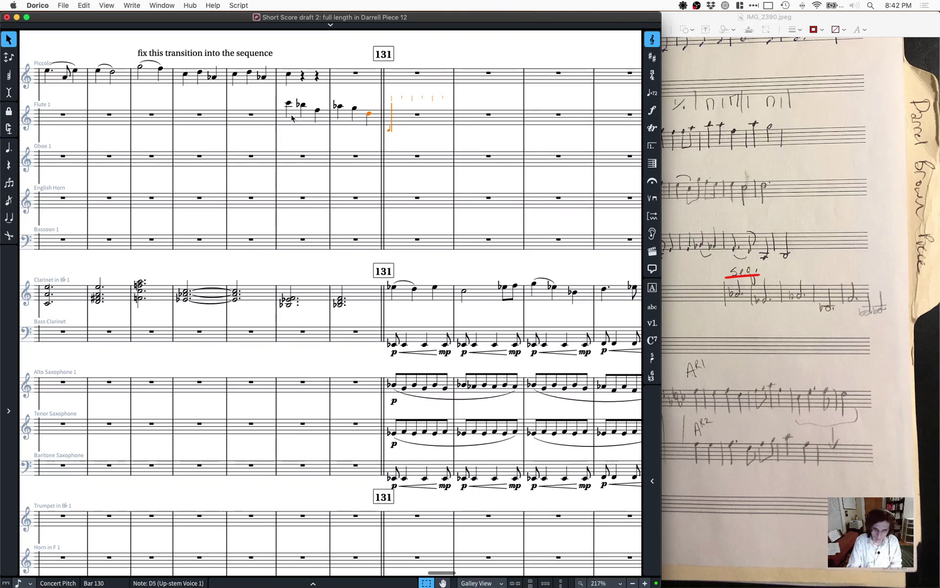
key(minus)
key(b)
key(period)
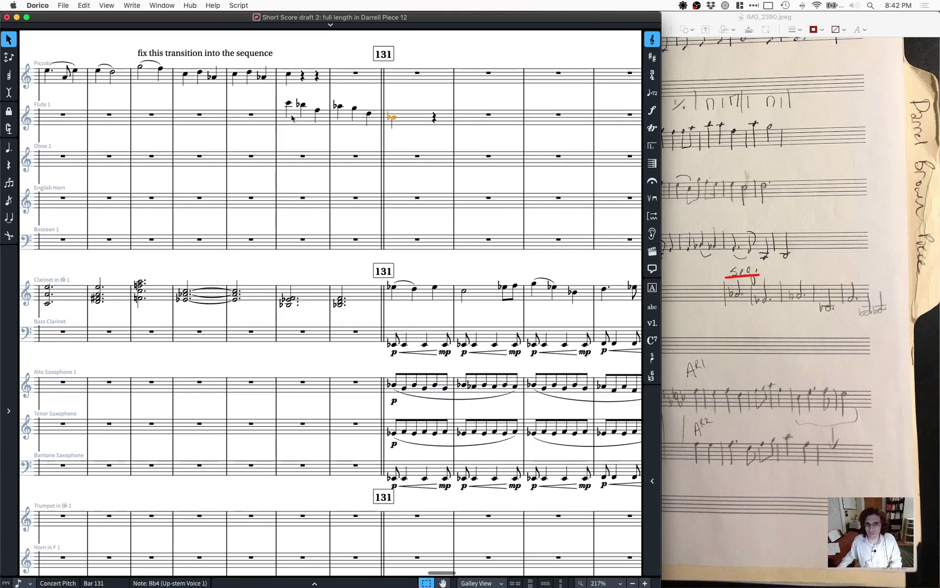
Step: Insert one extra empty bar just before the flute melody at bar 108
scroll(335, 173, left, 3)
scroll(334, 173, left, 15)
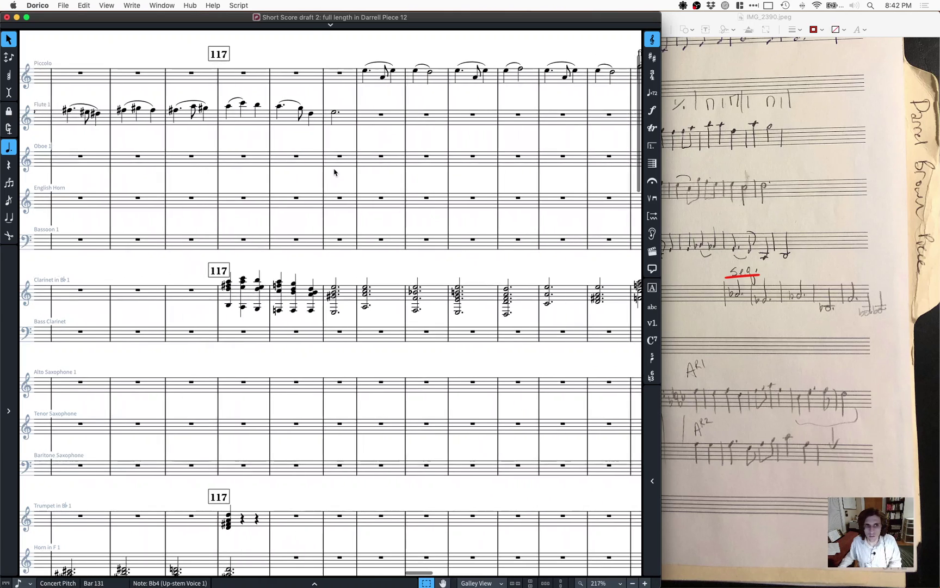
scroll(333, 171, left, 10)
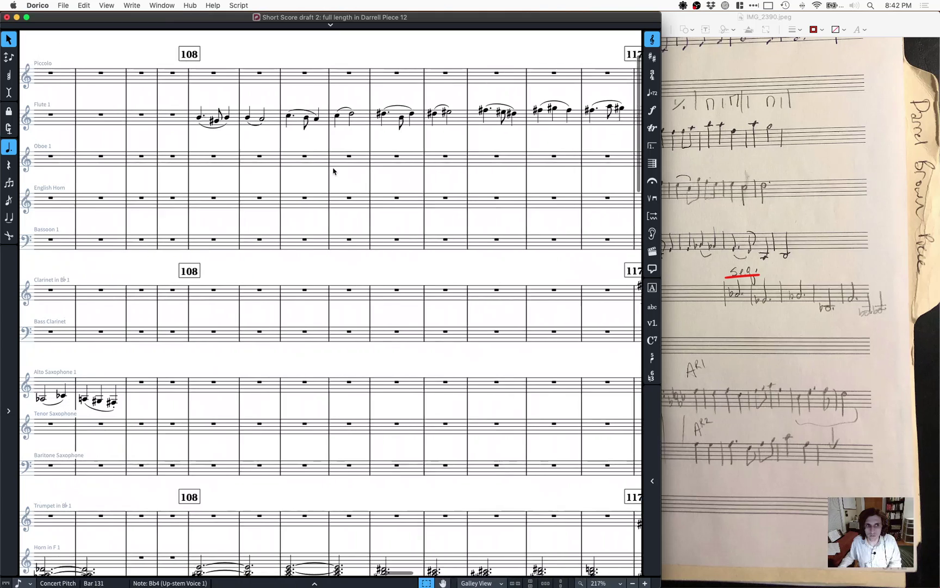
click(360, 115)
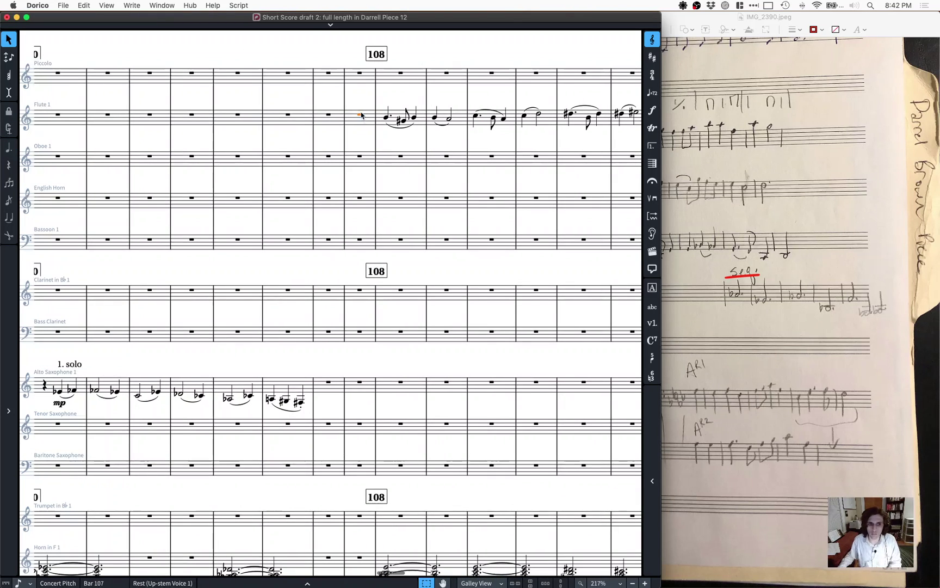
key(shift+b)
key(Return)
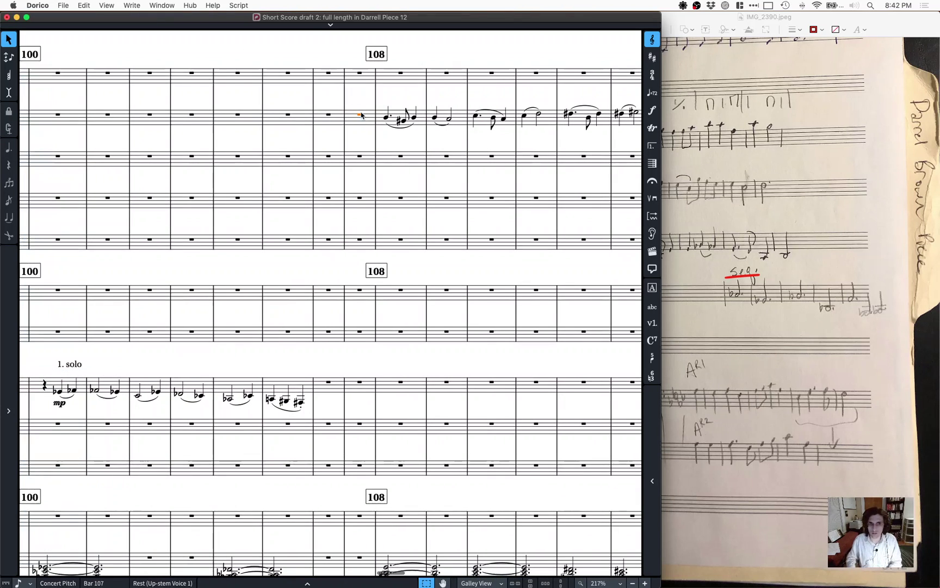
Step: Examine how the passages from bar 92 to the transition after bar 118 follow one another across the score
scroll(335, 213, down, 3)
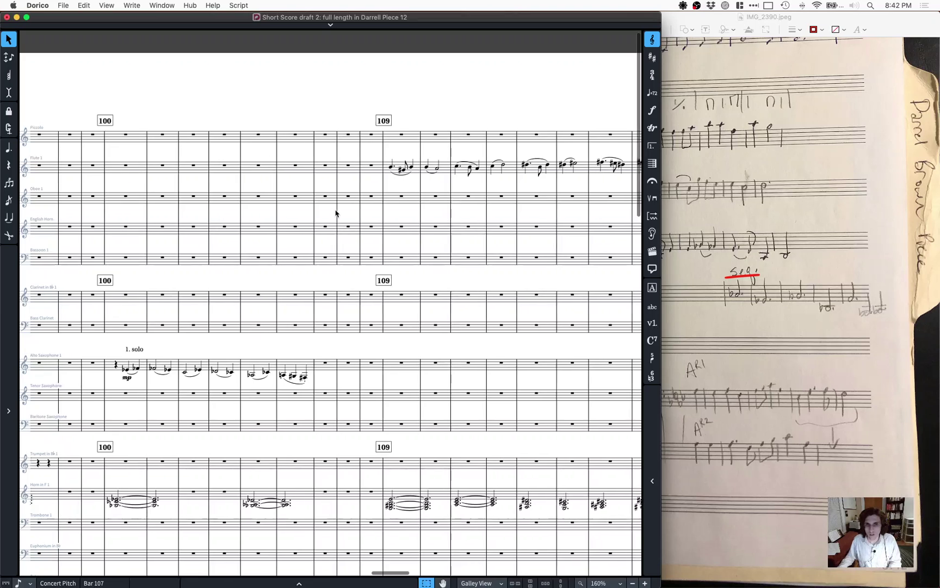
scroll(336, 213, right, 2)
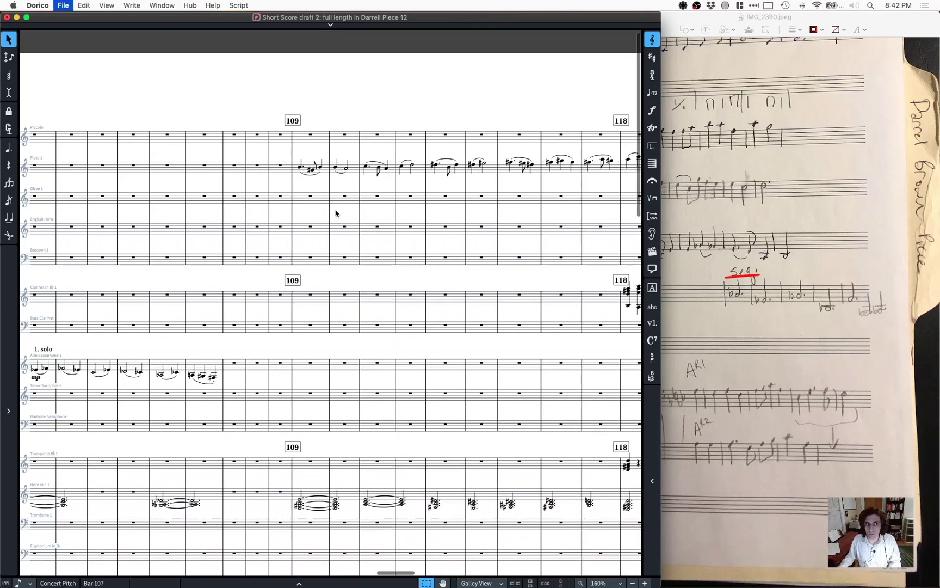
scroll(297, 265, right, 5)
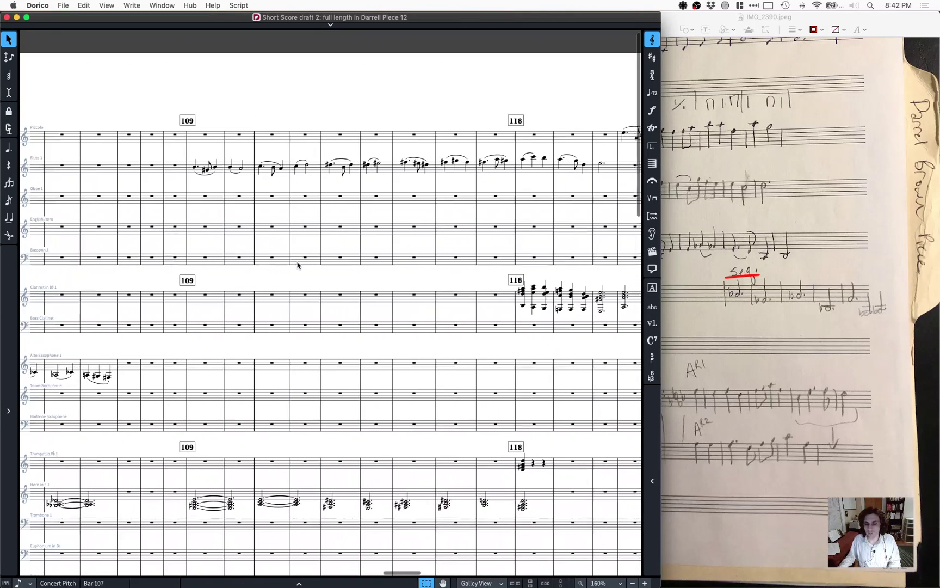
scroll(297, 266, right, 8)
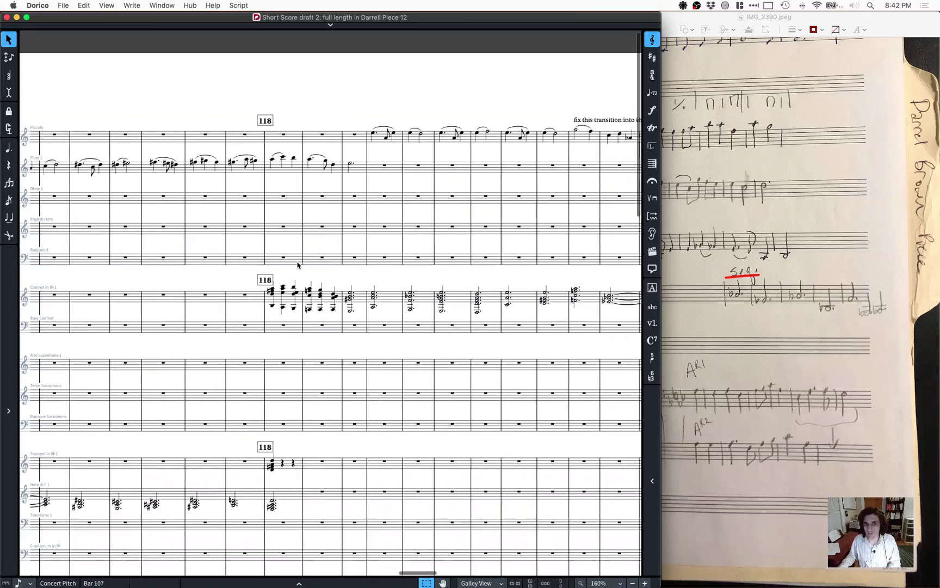
scroll(297, 266, left, 20)
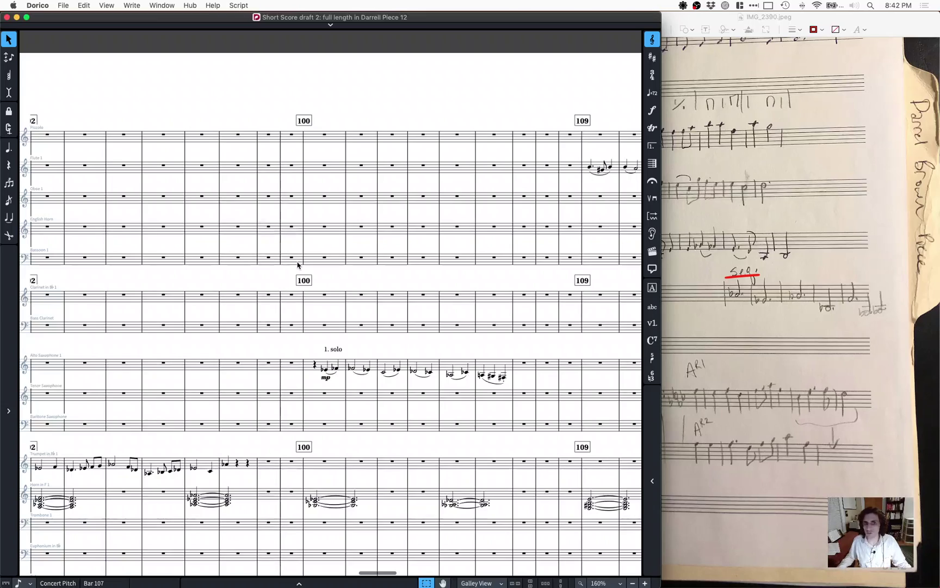
scroll(297, 265, right, 6)
scroll(297, 265, right, 2)
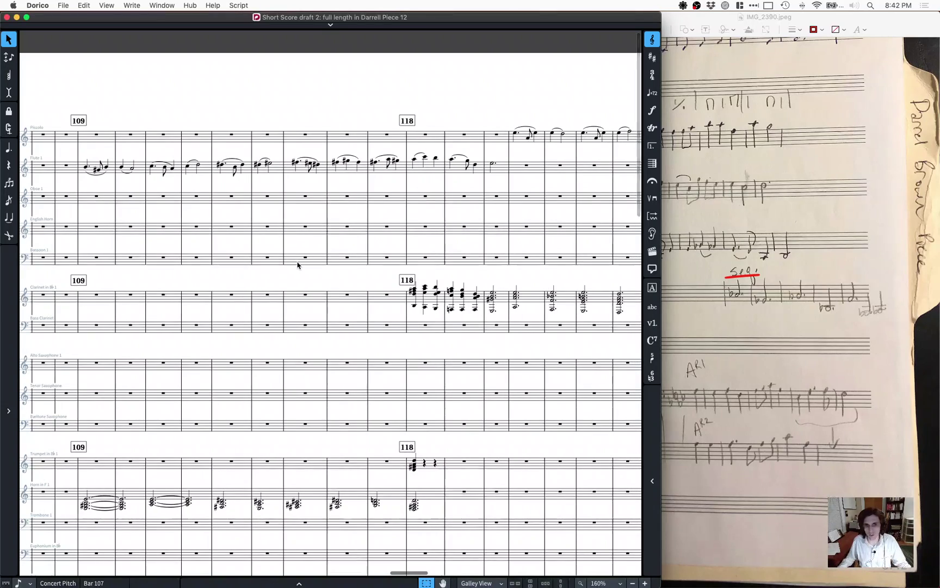
scroll(297, 265, right, 6)
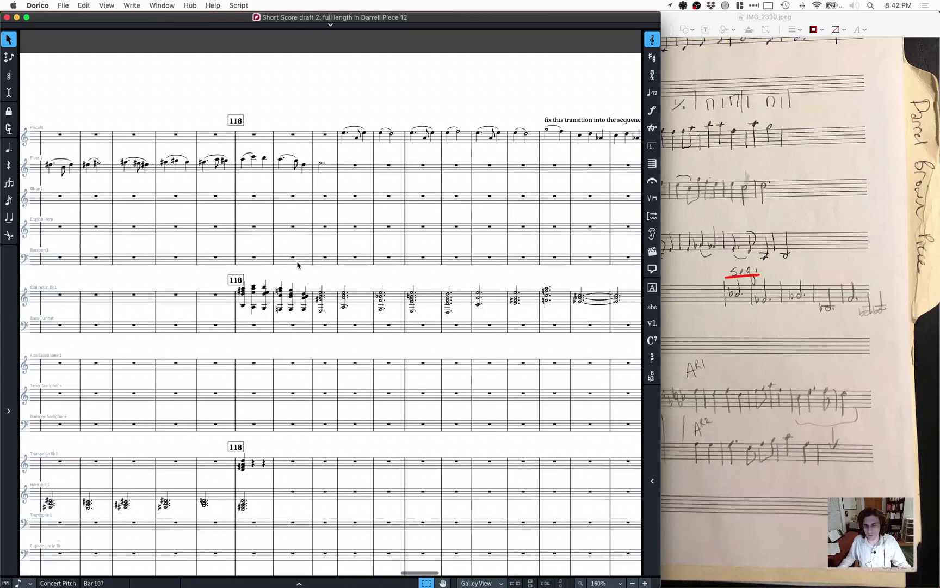
Step: Review the score from the transition at bar 132 back to the passage before bar 92, and forward again through bars 100 to 118
scroll(297, 265, right, 8)
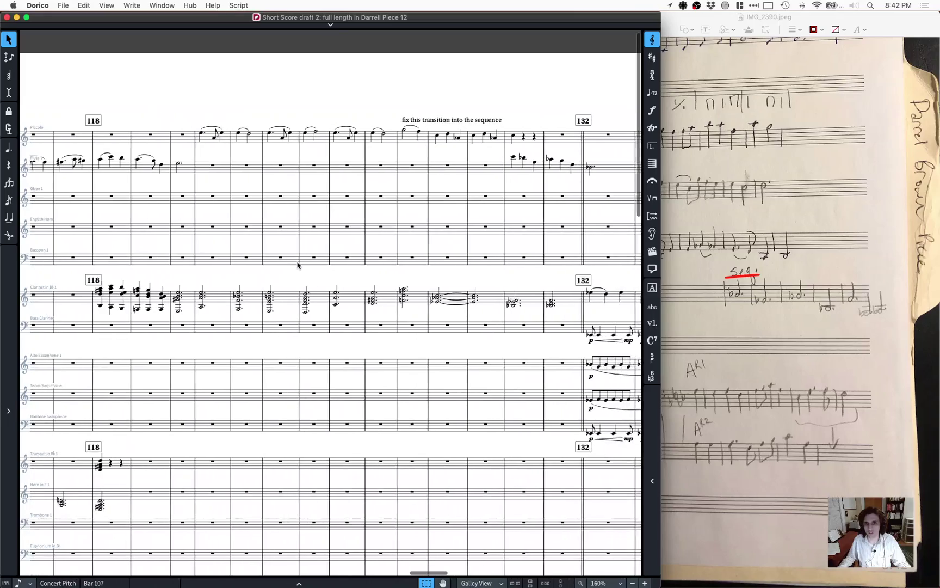
scroll(297, 265, left, 9)
ctrl+scroll(297, 265, down, 1)
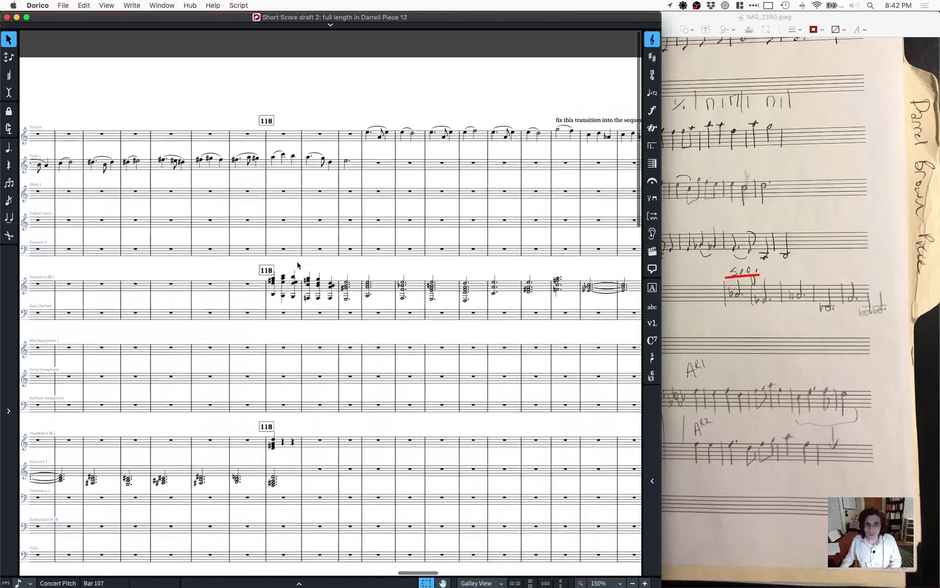
scroll(297, 265, left, 20)
scroll(297, 265, left, 10)
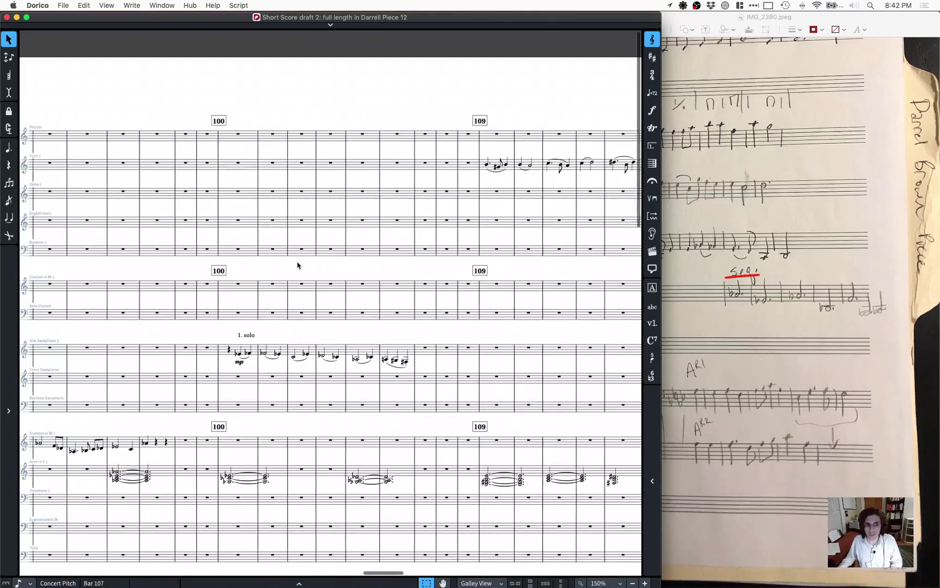
scroll(297, 265, left, 9)
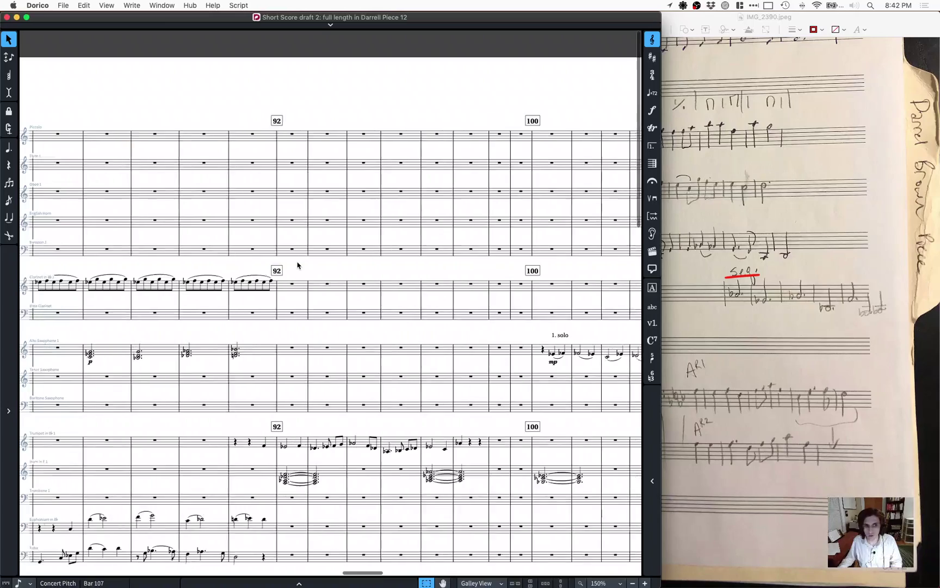
scroll(297, 265, right, 10)
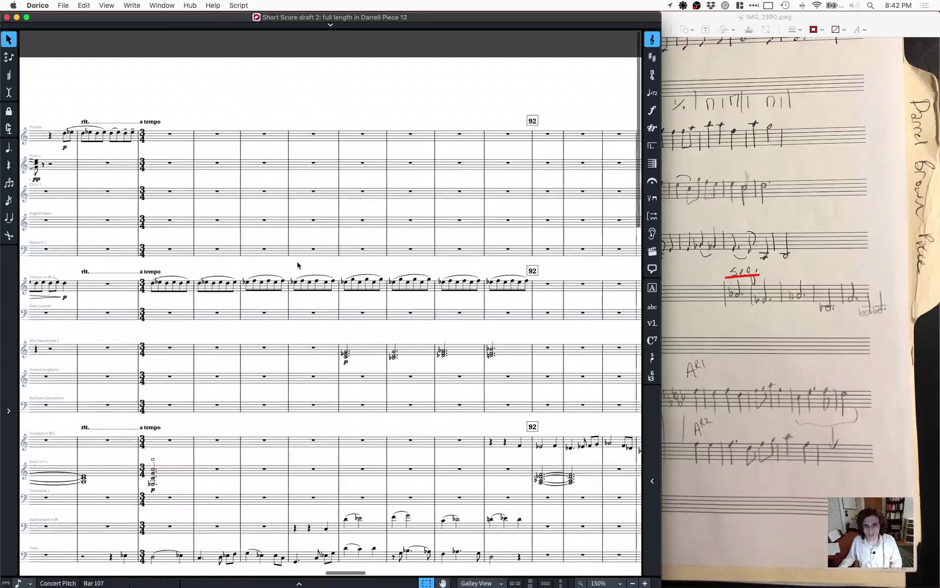
scroll(297, 265, right, 8)
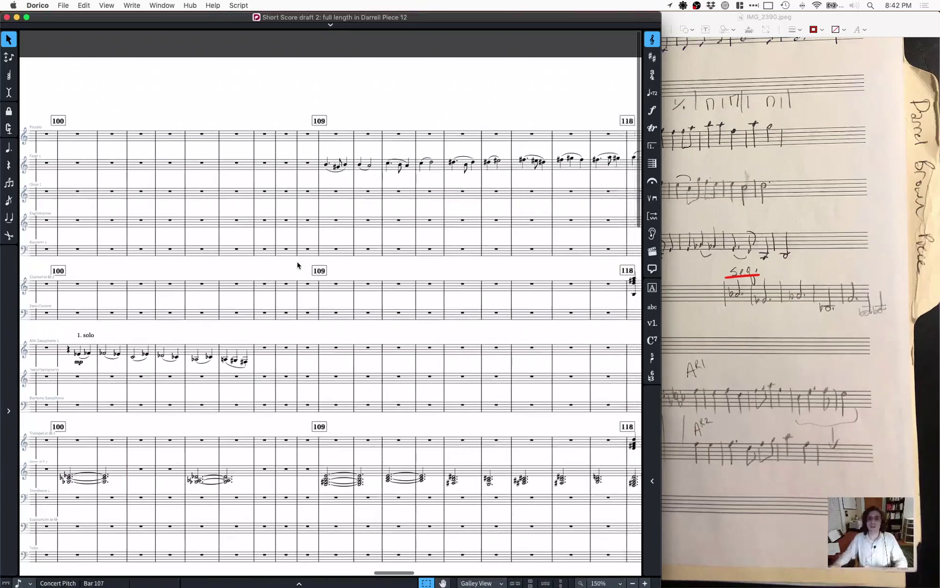